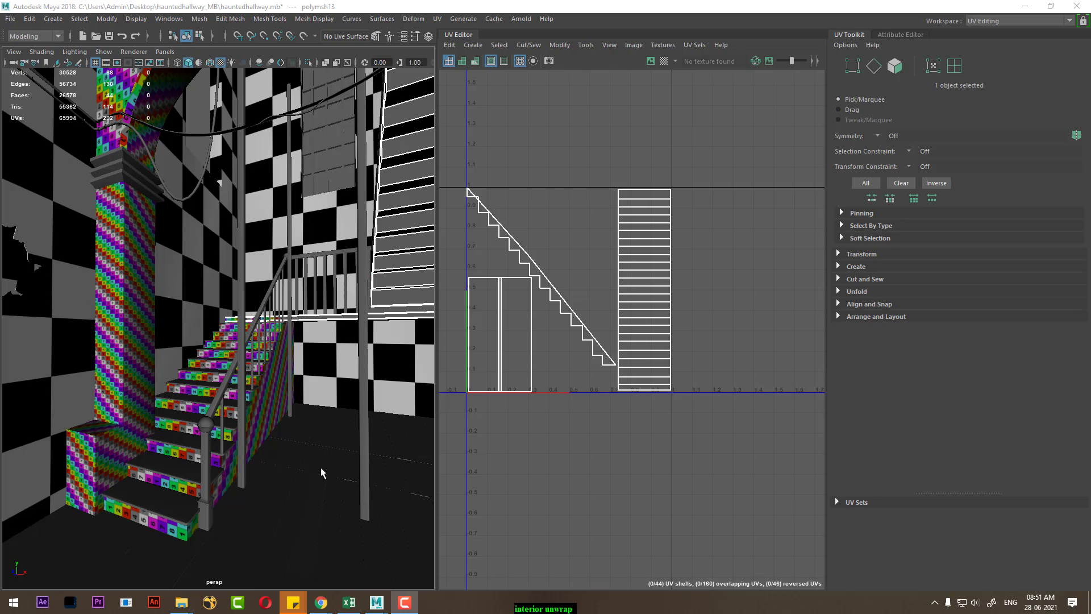
# Step: Orbit to the staircase and select the box mesh to view its UVs
pyautogui.keyDown('alt'); pyautogui.moveTo(321, 473); pyautogui.dragTo(307, 490, button='middle'); pyautogui.keyUp('alt')
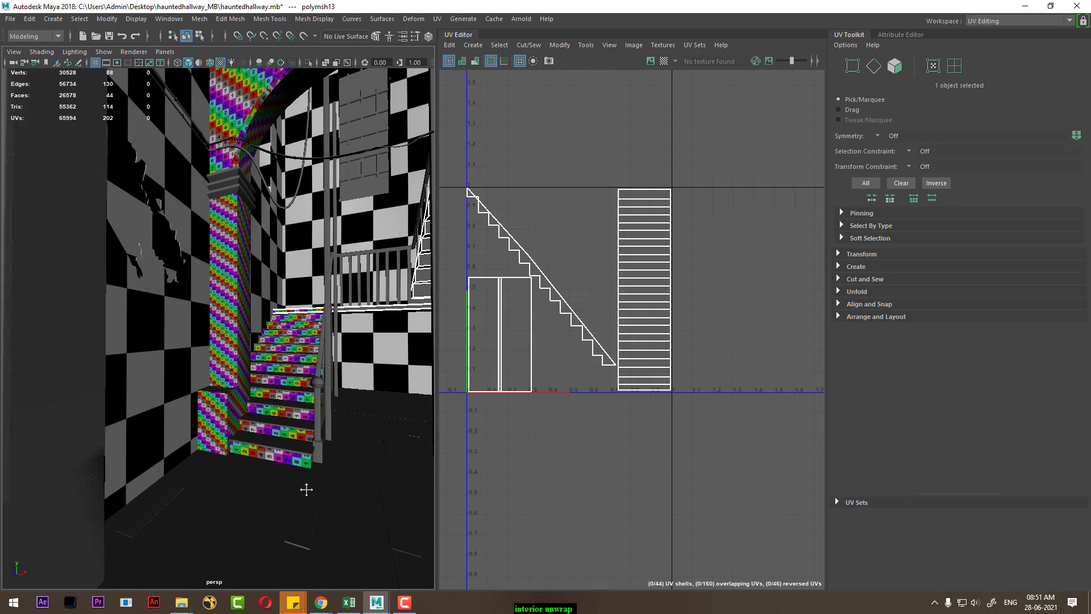
pyautogui.moveTo(306, 489)
pyautogui.keyDown('alt'); pyautogui.mouseDown(button='right')
pyautogui.moveTo(213, 410)
pyautogui.moveTo(217, 390)
pyautogui.moveTo(222, 434)
pyautogui.mouseUp(button='right'); pyautogui.keyUp('alt')
pyautogui.click(217, 390)
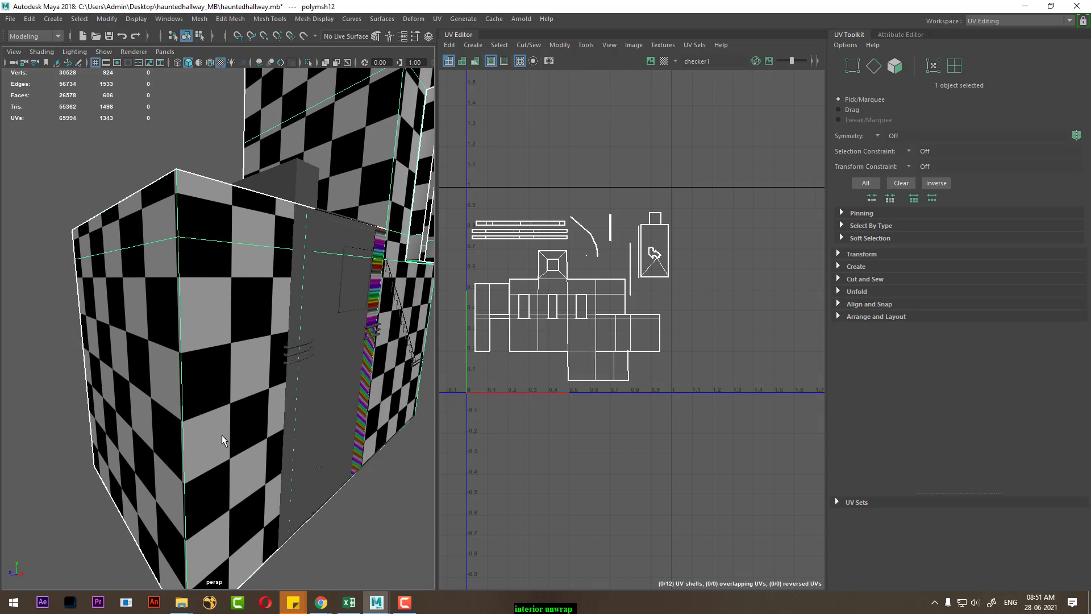
pyautogui.moveTo(222, 435)
pyautogui.keyDown('alt'); pyautogui.mouseDown()
pyautogui.moveTo(236, 436)
pyautogui.moveTo(229, 456)
pyautogui.mouseUp(); pyautogui.keyUp('alt')
pyautogui.scroll(-5, 233, 449)
pyautogui.click(235, 451)
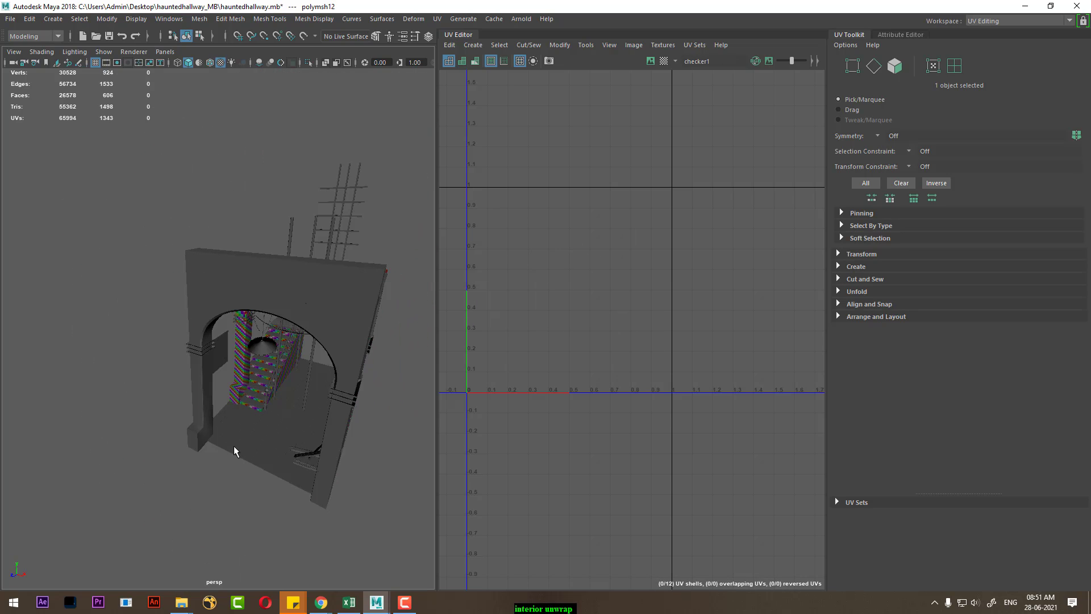
# Step: Select the arch wall and a neighbouring mesh to inspect their UVs
pyautogui.click(325, 323)
pyautogui.scroll(5, 325, 322)
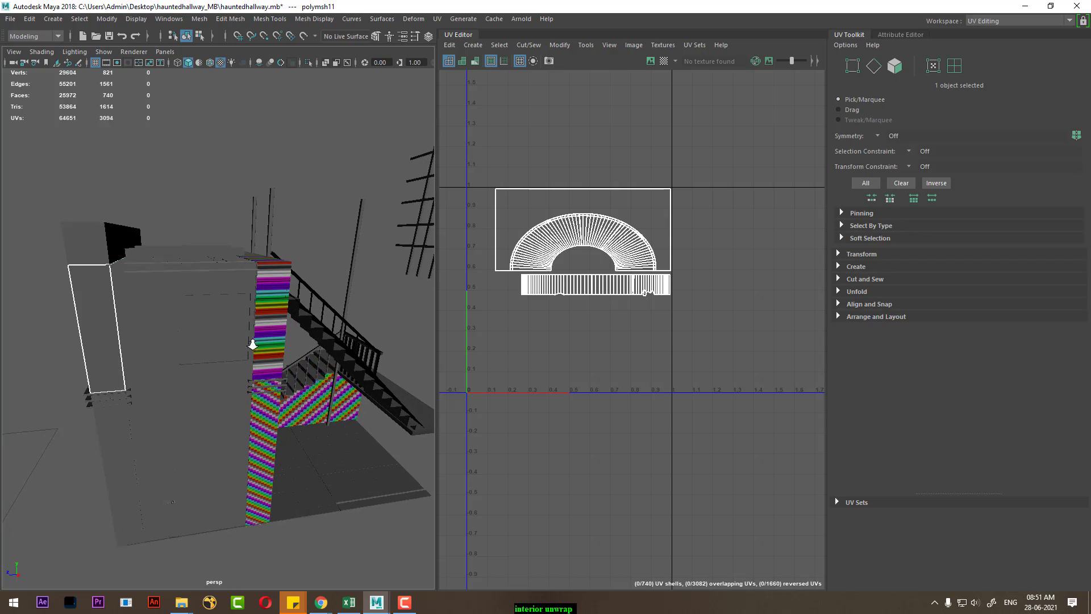
pyautogui.moveTo(295, 327)
pyautogui.keyDown('alt'); pyautogui.mouseDown()
pyautogui.moveTo(207, 346)
pyautogui.moveTo(277, 321)
pyautogui.moveTo(248, 371)
pyautogui.moveTo(254, 381)
pyautogui.moveTo(563, 354)
pyautogui.mouseUp(); pyautogui.keyUp('alt')
pyautogui.click(275, 332)
pyautogui.scroll(3, 247, 371)
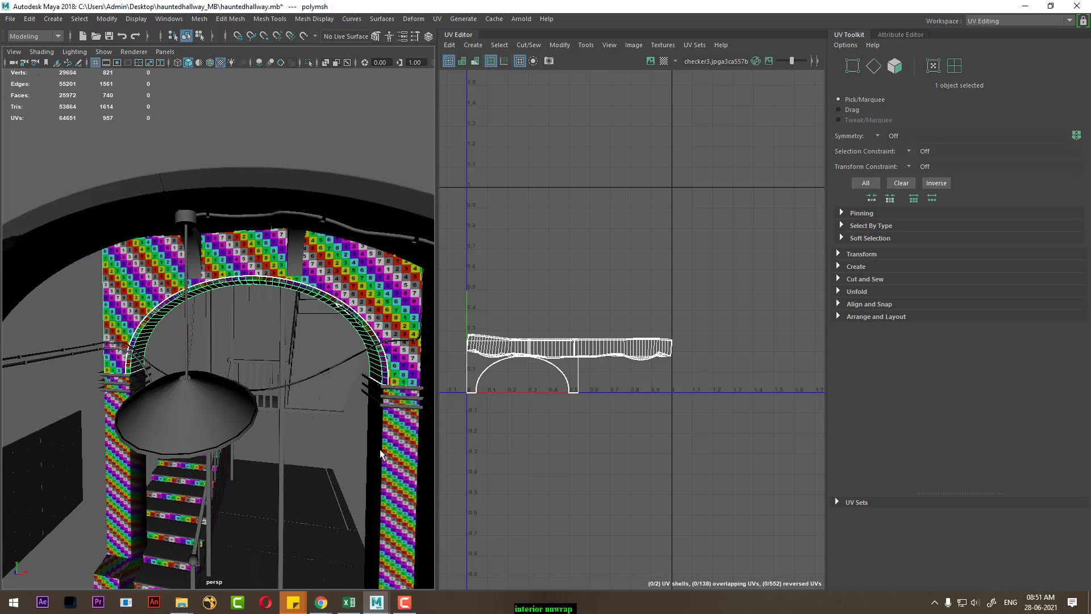
# Step: Inspect the pillar, arch and large wall UVs, framing the wall
pyautogui.click(396, 445)
pyautogui.click(378, 318)
pyautogui.keyDown('alt'); pyautogui.moveTo(317, 373); pyautogui.dragTo(318, 253, button='right'); pyautogui.keyUp('alt')
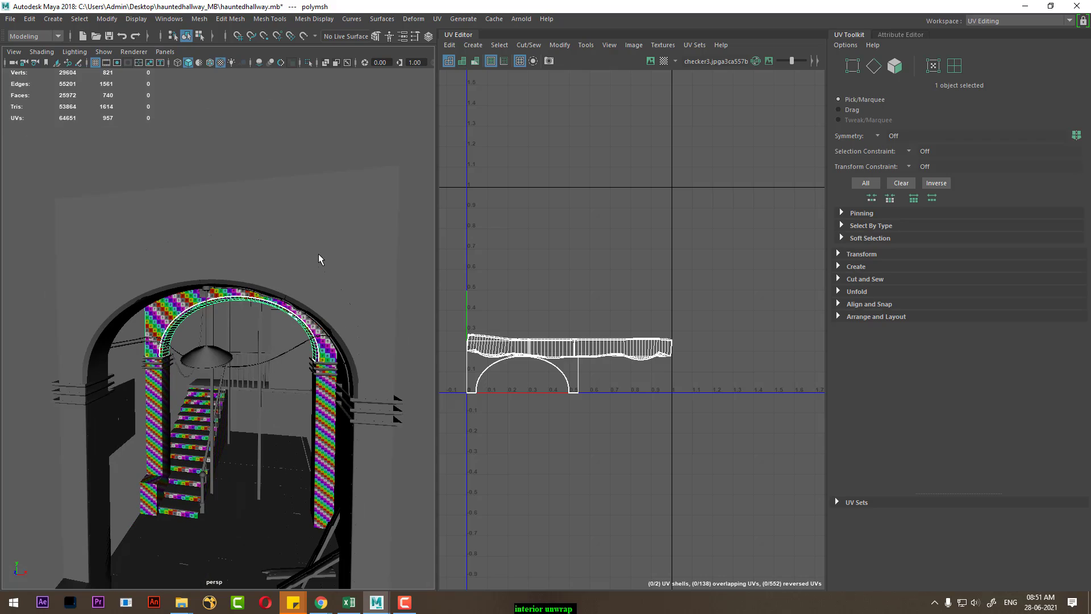
pyautogui.click(382, 302)
pyautogui.moveTo(295, 412)
pyautogui.keyDown('alt'); pyautogui.mouseDown()
pyautogui.moveTo(136, 407)
pyautogui.moveTo(184, 388)
pyautogui.mouseUp(); pyautogui.keyUp('alt')
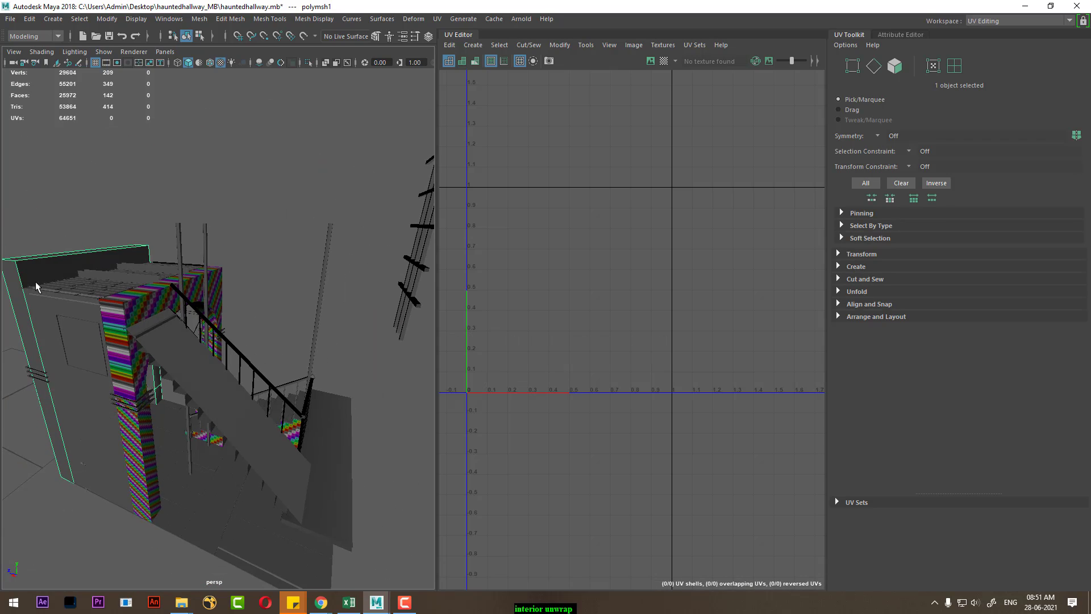
pyautogui.press('f')
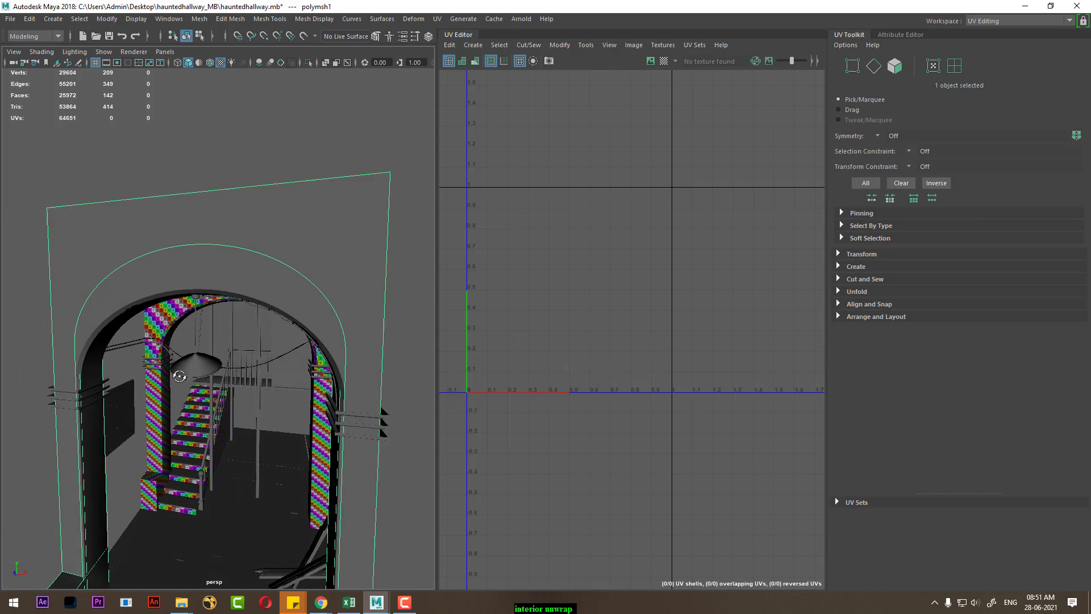
# Step: Select the arch trim to display its UV layout
pyautogui.keyDown('alt'); pyautogui.moveTo(222, 343); pyautogui.dragTo(182, 236); pyautogui.keyUp('alt')
pyautogui.click(172, 218)
pyautogui.scroll(3, 684, 404)
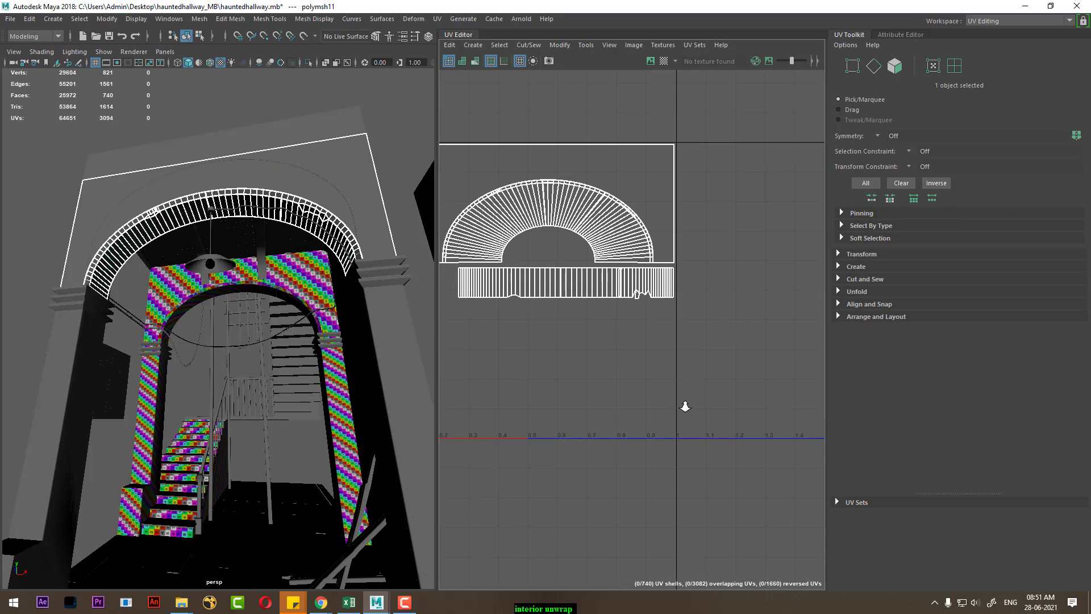
pyautogui.scroll(1, 629, 383)
pyautogui.scroll(1, 677, 336)
pyautogui.scroll(3, 248, 294)
# Step: Orbit around the arch wall to view it from outside and the front
pyautogui.keyDown('alt'); pyautogui.moveTo(248, 294); pyautogui.dragTo(190, 314); pyautogui.keyUp('alt')
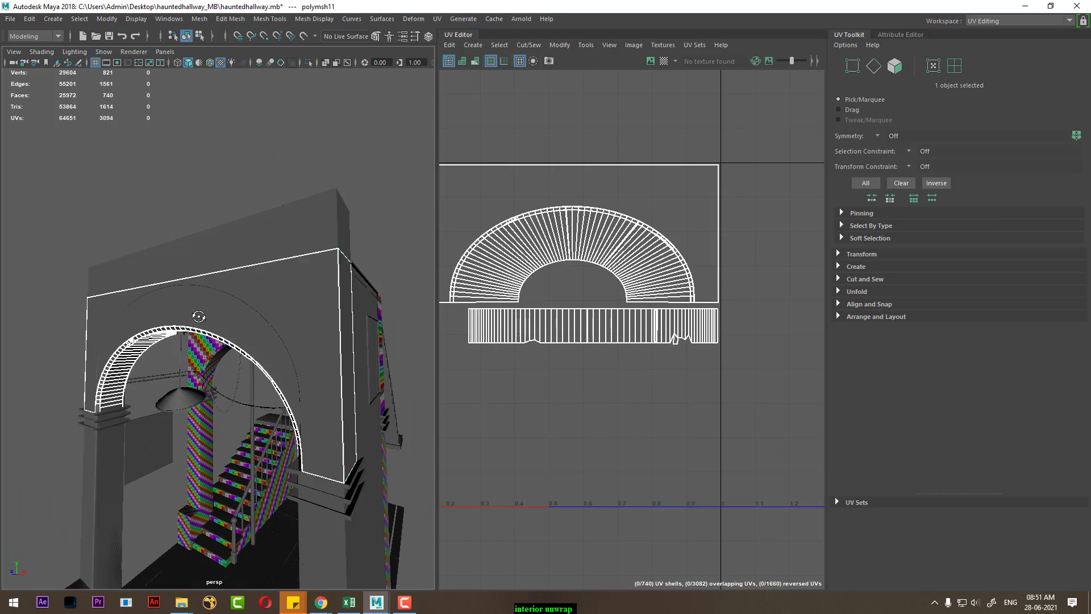
pyautogui.keyDown('alt'); pyautogui.moveTo(196, 377); pyautogui.dragTo(261, 385); pyautogui.keyUp('alt')
pyautogui.scroll(2, 262, 385)
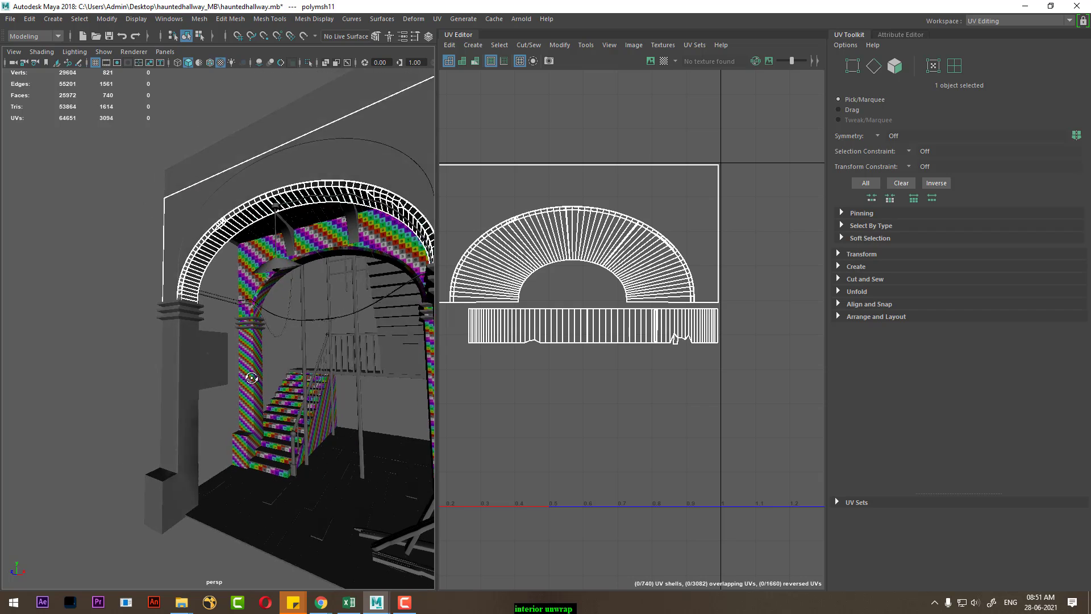
pyautogui.scroll(2, 261, 385)
pyautogui.scroll(1, 262, 385)
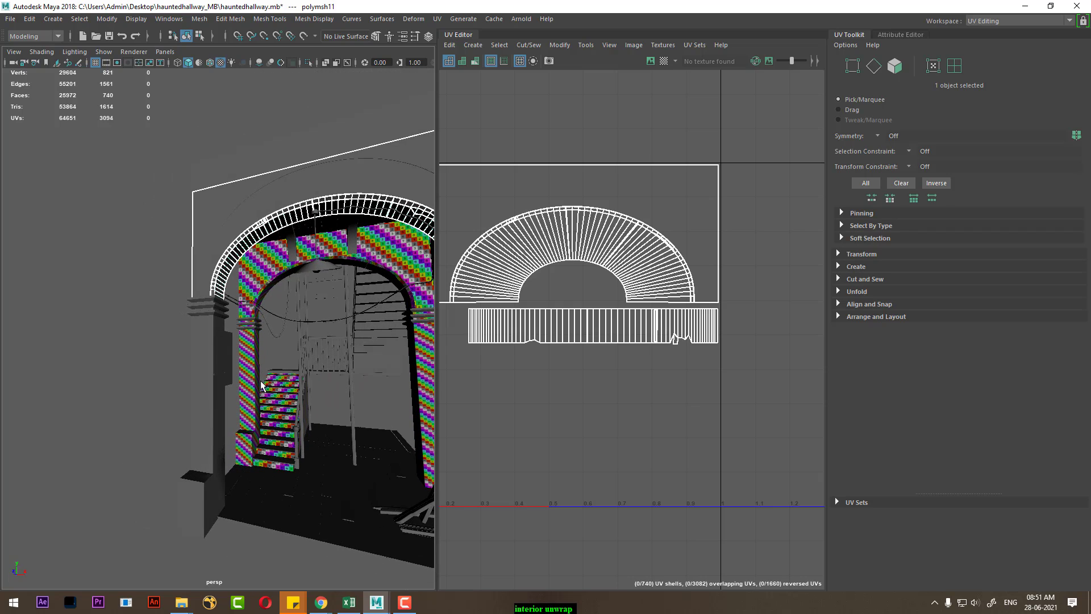
pyautogui.click(416, 610)
pyautogui.click(1038, 559)
pyautogui.keyDown('alt'); pyautogui.moveTo(322, 431); pyautogui.dragTo(174, 387); pyautogui.keyUp('alt')
# Step: Select the small wall panel strips, including polymsh_extracted27, to check their UVs
pyautogui.click(174, 387)
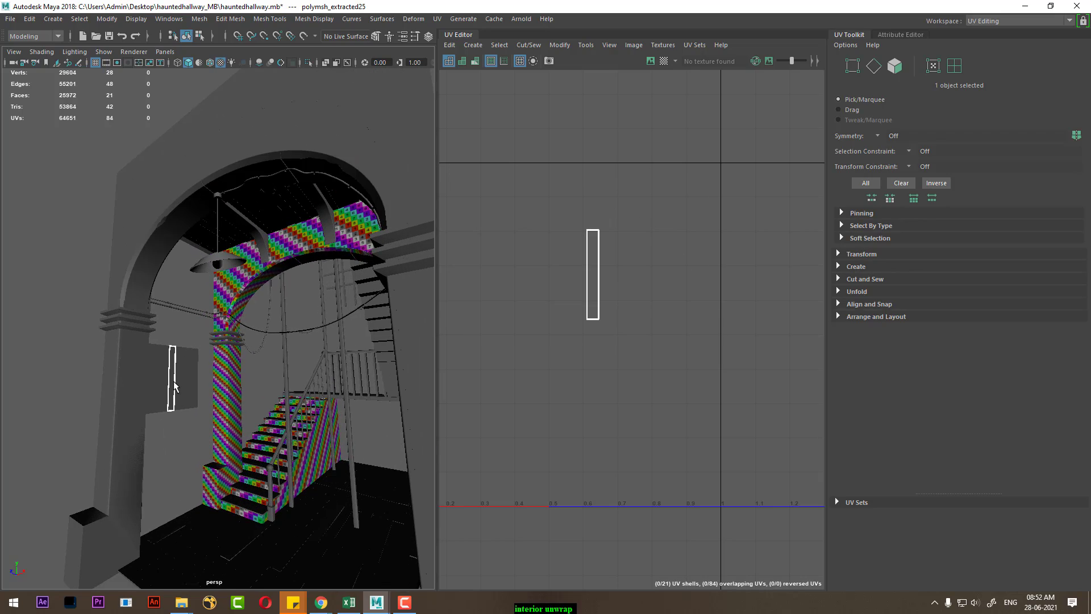
pyautogui.scroll(5, 172, 409)
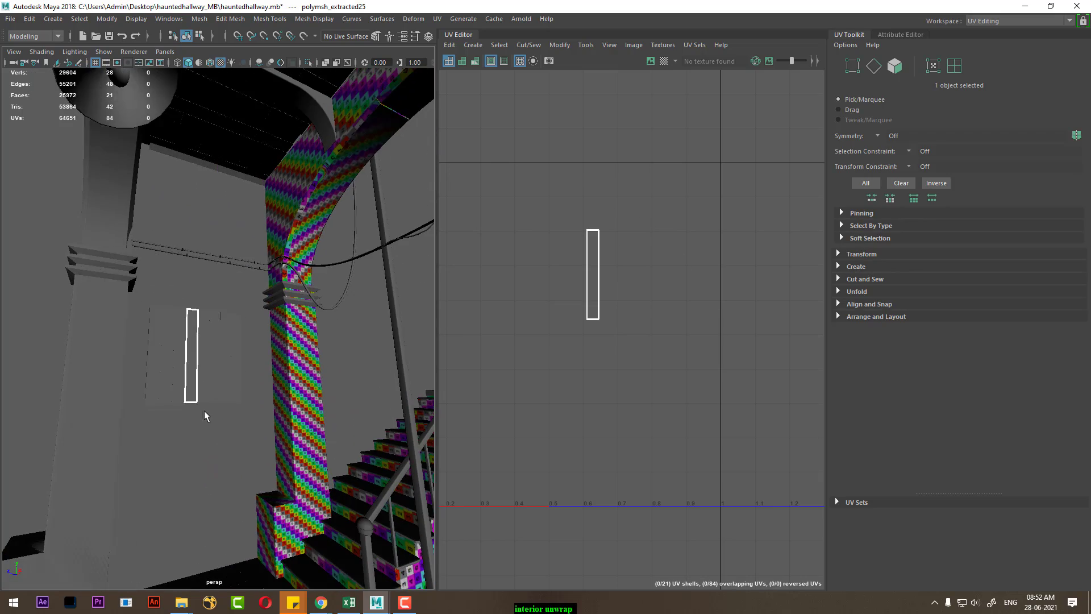
pyautogui.moveTo(204, 410)
pyautogui.keyDown('alt'); pyautogui.mouseDown()
pyautogui.moveTo(219, 401)
pyautogui.moveTo(149, 391)
pyautogui.mouseUp(); pyautogui.keyUp('alt')
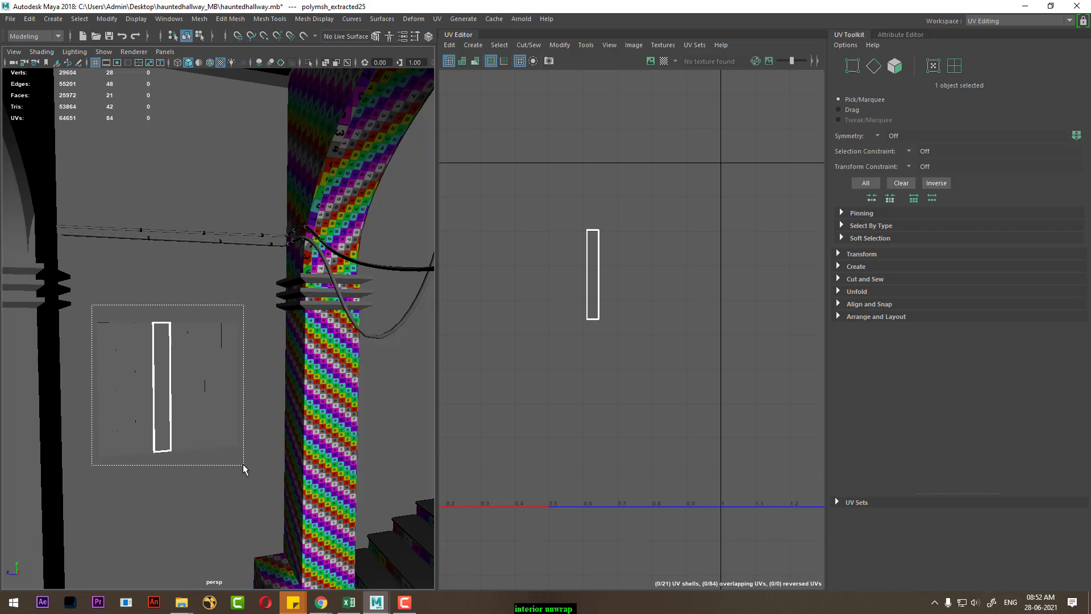
pyautogui.moveTo(243, 464); pyautogui.dragTo(243, 464)
pyautogui.click(227, 446)
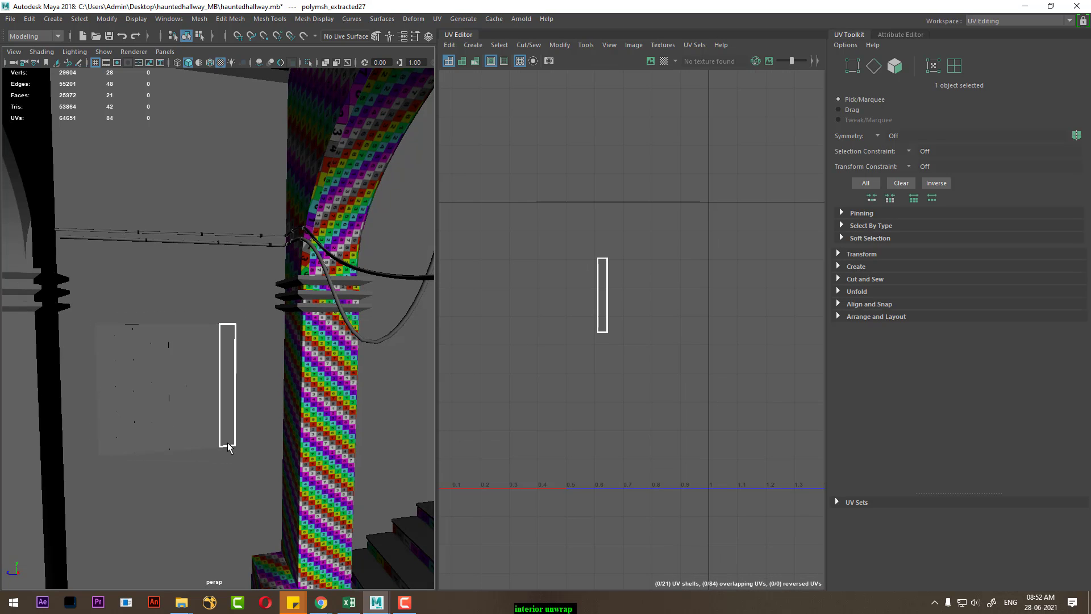
pyautogui.click(201, 445)
pyautogui.click(169, 449)
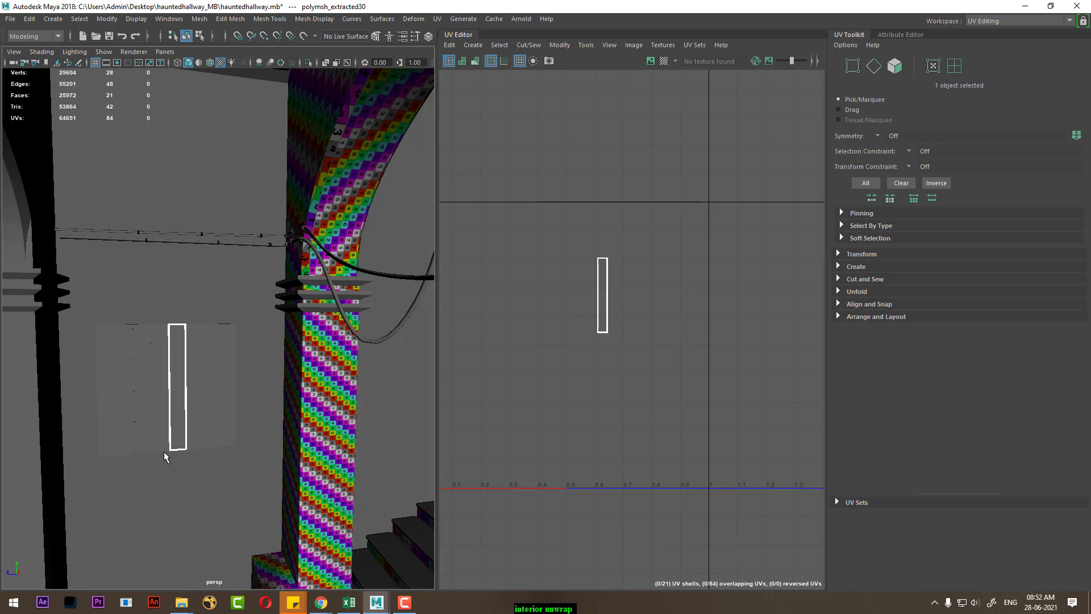
pyautogui.keyDown('alt'); pyautogui.moveTo(166, 453); pyautogui.dragTo(268, 396); pyautogui.keyUp('alt')
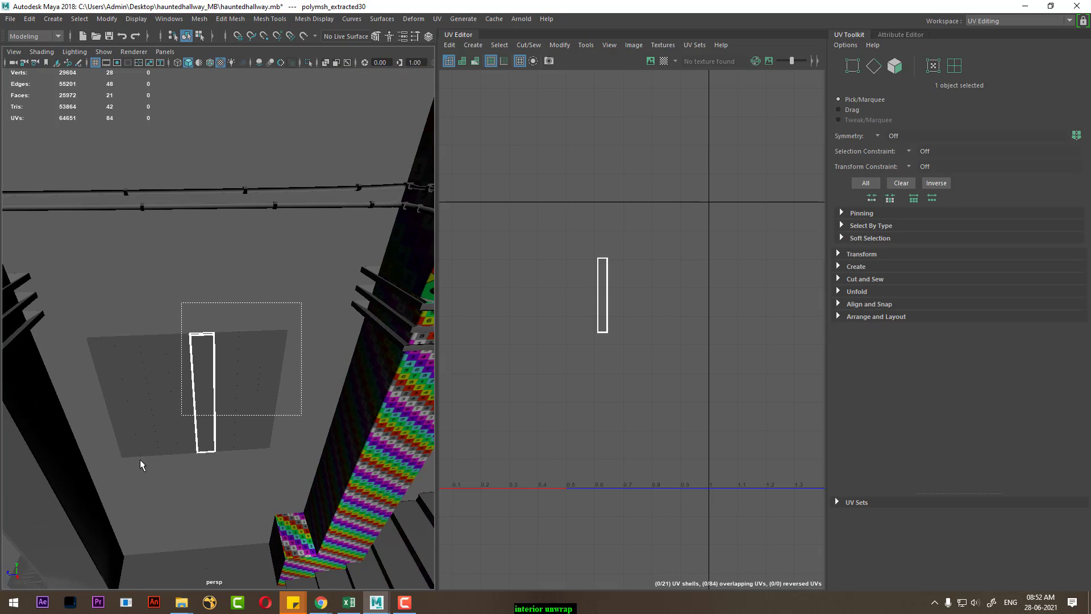
# Step: Pick a single narrow strip and frame it in the view
pyautogui.moveTo(142, 465); pyautogui.dragTo(100, 490)
pyautogui.moveTo(193, 443)
pyautogui.keyDown('alt'); pyautogui.mouseDown()
pyautogui.moveTo(215, 401)
pyautogui.moveTo(197, 397)
pyautogui.moveTo(209, 428)
pyautogui.moveTo(177, 411)
pyautogui.moveTo(258, 414)
pyautogui.mouseUp(); pyautogui.keyUp('alt')
pyautogui.click(263, 337)
pyautogui.click(216, 348)
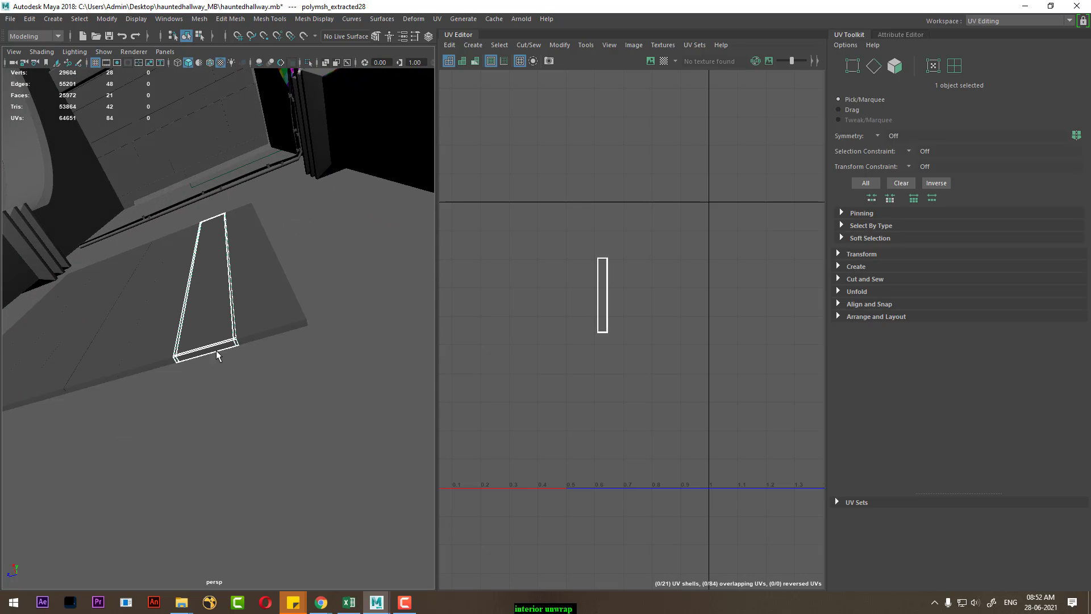
pyautogui.press('f')
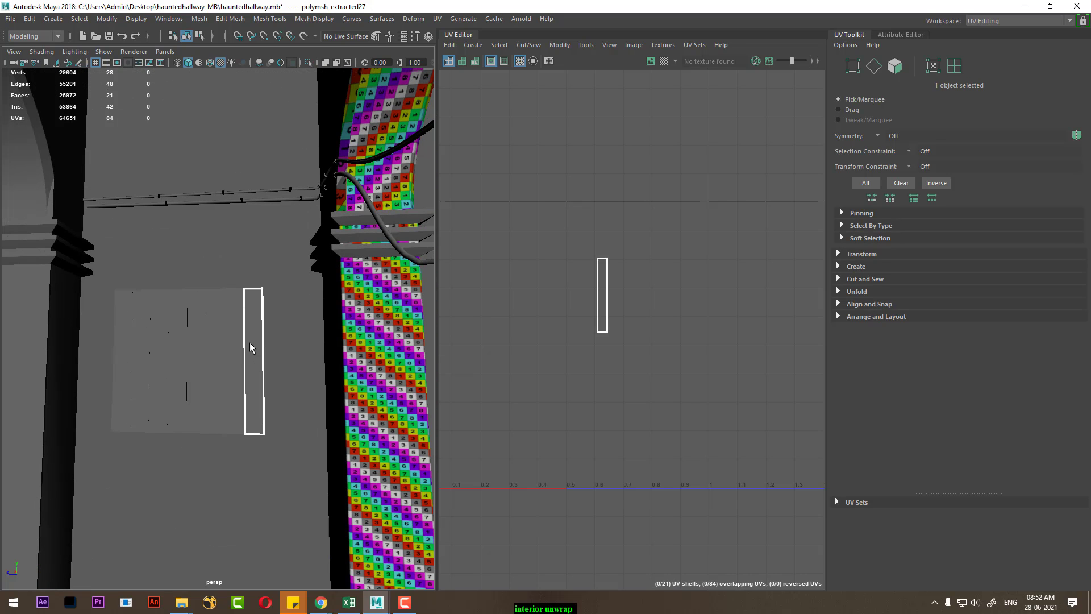
# Step: Assign the existing checker material to the strip and switch to UV selection
pyautogui.moveTo(252, 343)
pyautogui.mouseDown(button='right')
pyautogui.moveTo(281, 589)
pyautogui.moveTo(336, 566)
pyautogui.mouseUp(button='right')
pyautogui.press('f')
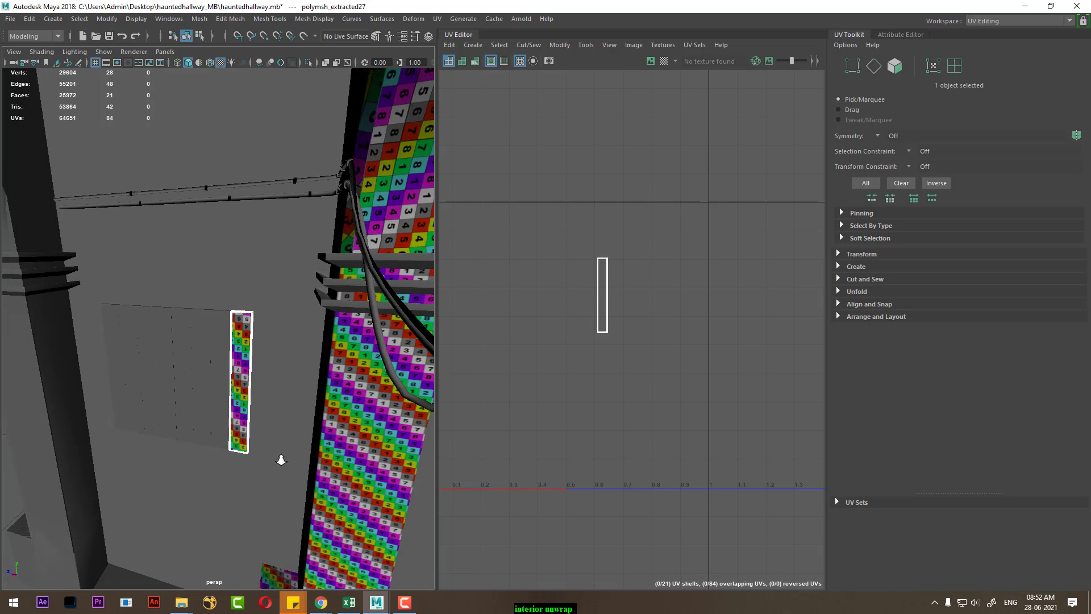
pyautogui.scroll(2, 602, 333)
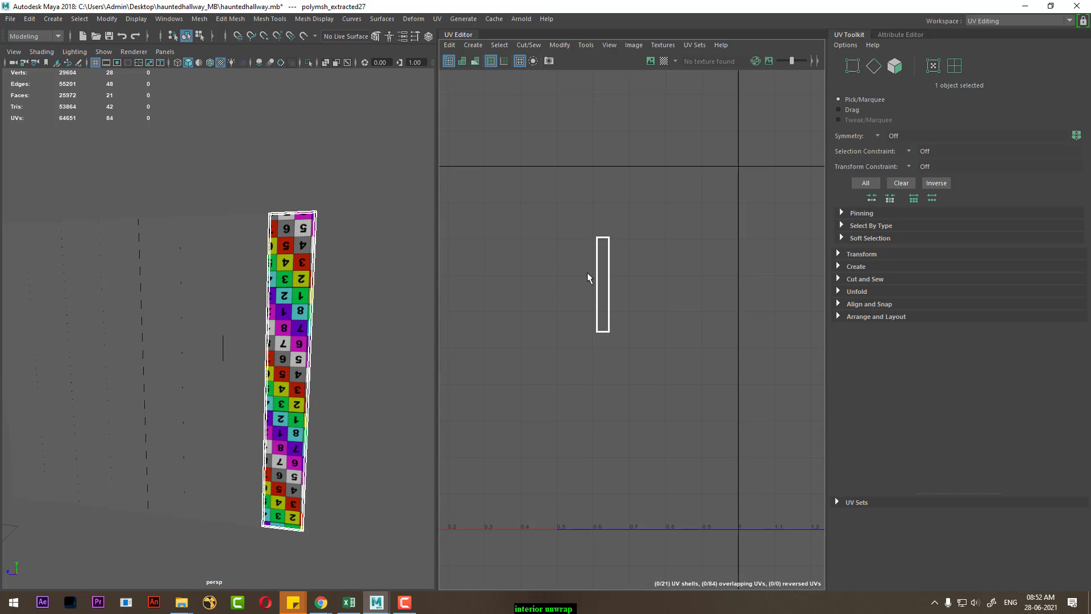
pyautogui.press('F12')
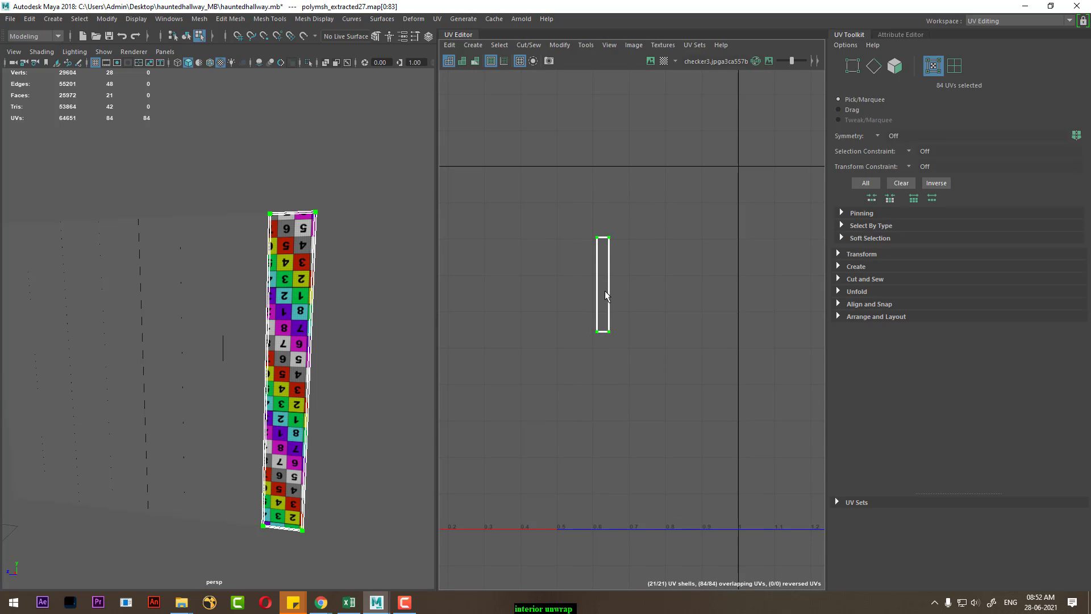
# Step: Rotate the strip's UV shell clockwise so the checker numbers read upright
pyautogui.keyDown('shift'); pyautogui.rightClick(605, 278); pyautogui.keyUp('shift')
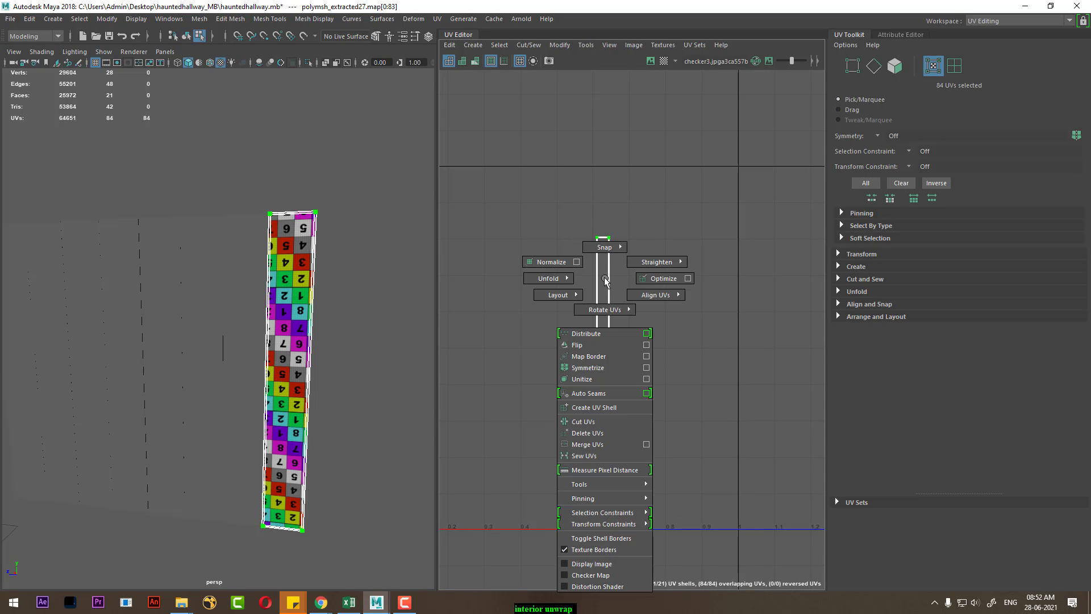
pyautogui.keyDown('shift'); pyautogui.moveTo(604, 310); pyautogui.dragTo(667, 301, button='right'); pyautogui.keyUp('shift')
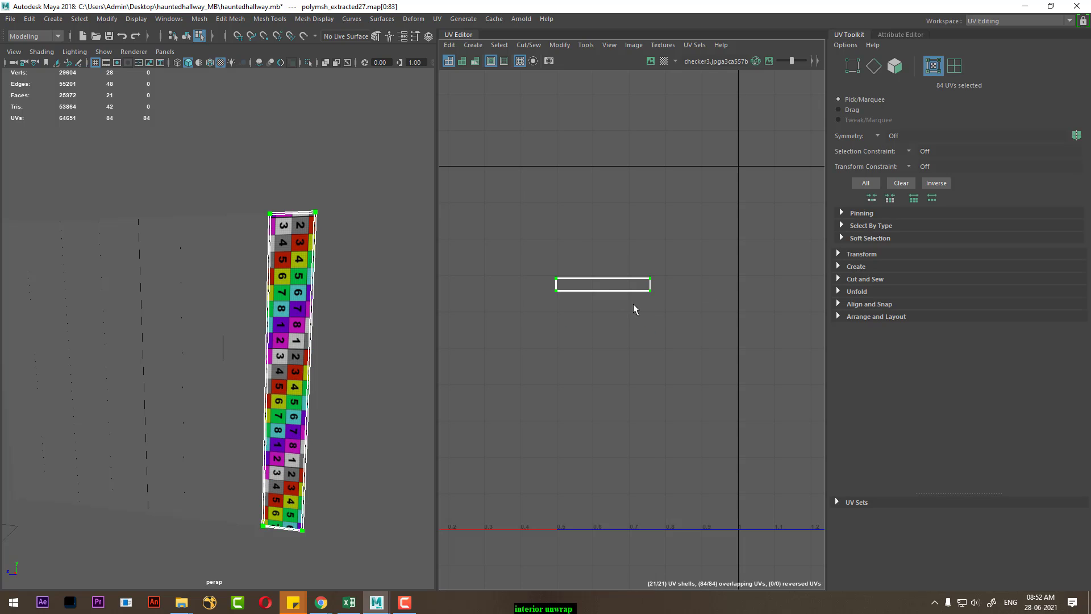
pyautogui.moveTo(598, 284)
pyautogui.keyDown('shift'); pyautogui.mouseDown(button='right')
pyautogui.moveTo(608, 318)
pyautogui.moveTo(677, 319)
pyautogui.moveTo(660, 315)
pyautogui.mouseUp(button='right'); pyautogui.keyUp('shift')
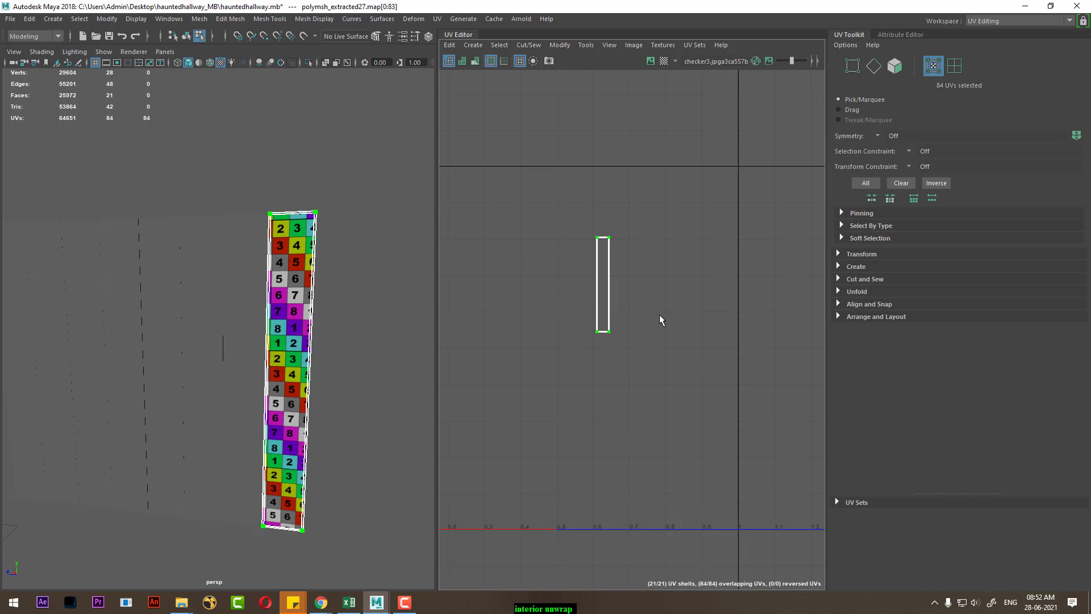
pyautogui.scroll(-3, 295, 486)
# Step: Select the checkered strip and add the plain strip beside it
pyautogui.moveTo(274, 281); pyautogui.dragTo(286, 291, button='right')
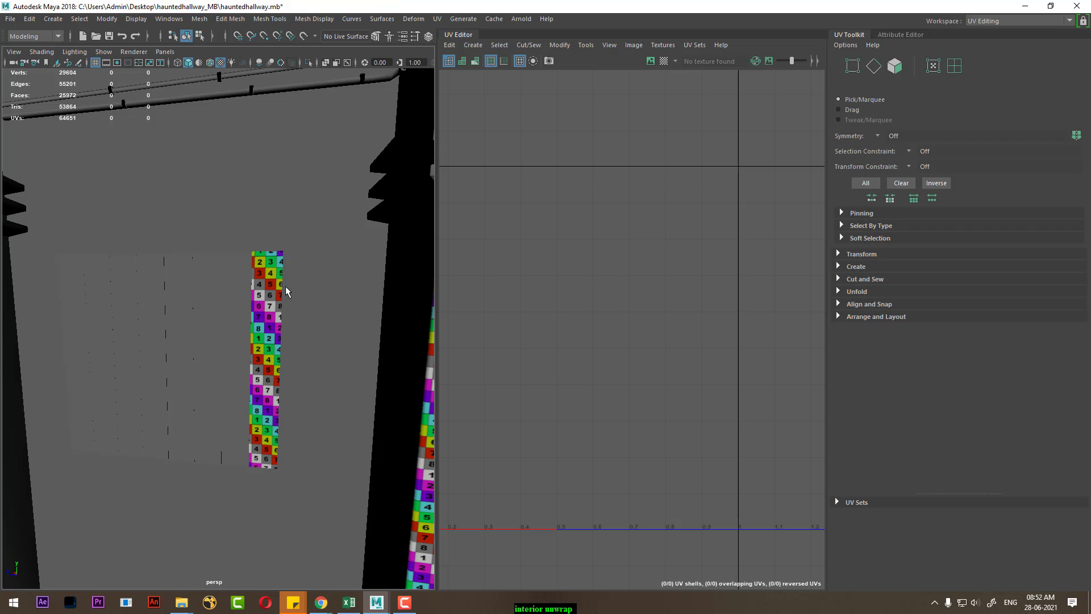
pyautogui.click(250, 330)
pyautogui.keyDown('alt'); pyautogui.moveTo(250, 330); pyautogui.dragTo(238, 352); pyautogui.keyUp('alt')
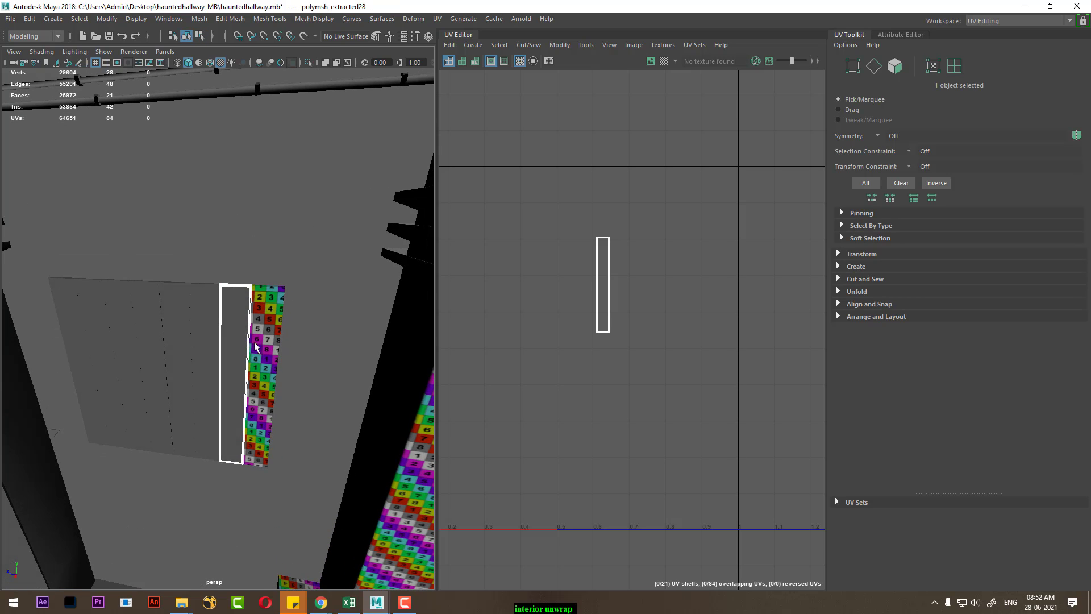
pyautogui.keyDown('shift'); pyautogui.click(228, 380); pyautogui.keyUp('shift')
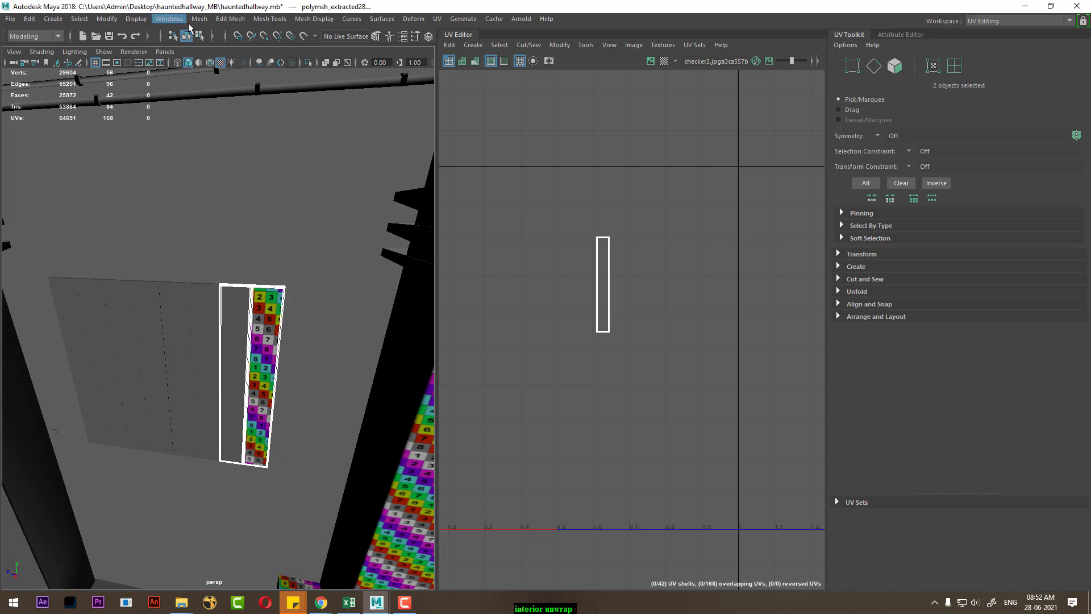
# Step: Transfer UVs from the checker strip to its neighbour with Mesh > Transfer Attributes
pyautogui.click(199, 19)
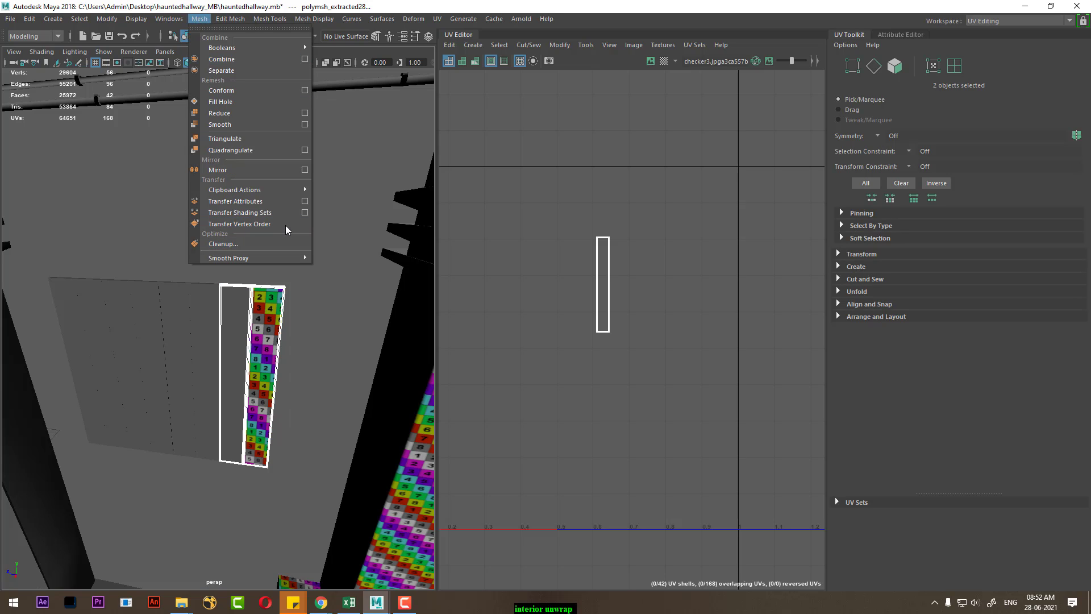
pyautogui.click(305, 202)
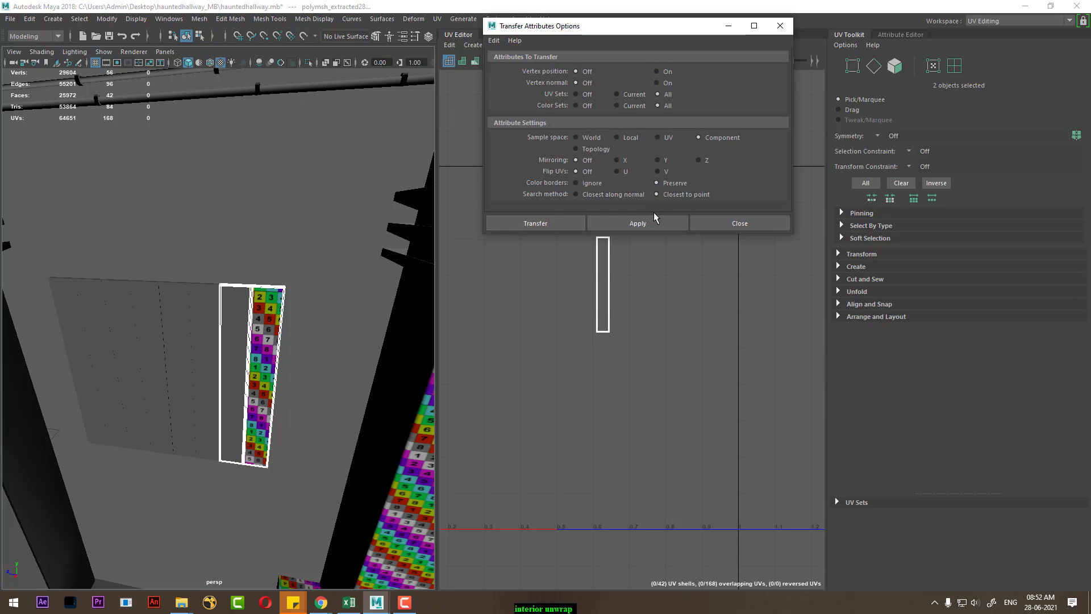
pyautogui.click(639, 224)
pyautogui.keyDown('alt'); pyautogui.moveTo(398, 330); pyautogui.dragTo(90, 257); pyautogui.keyUp('alt')
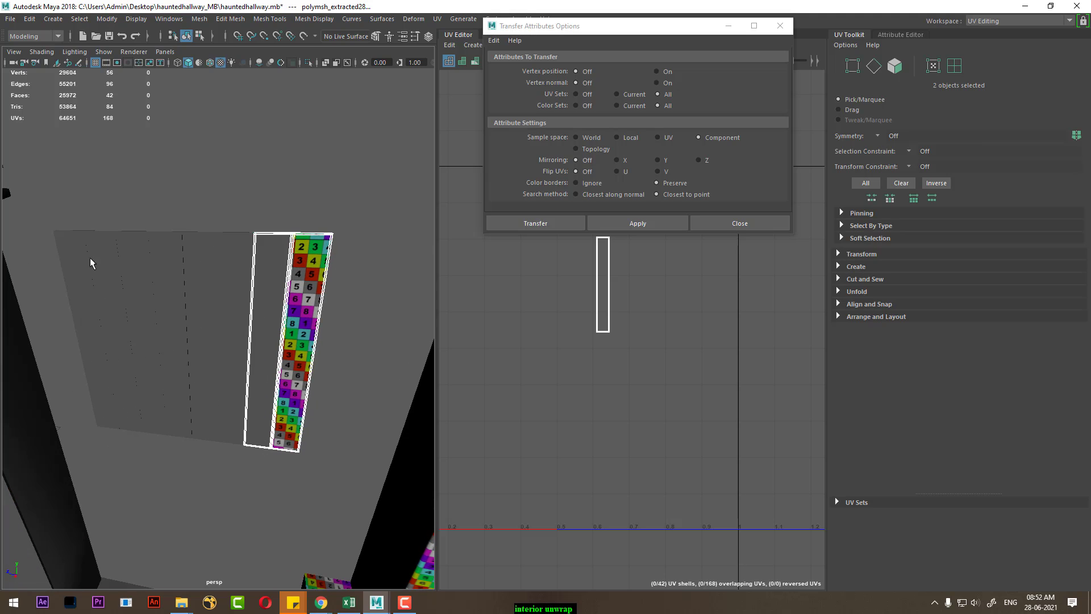
# Step: Assign the existing checker material to the remaining wall strips
pyautogui.keyDown('shift'); pyautogui.moveTo(231, 387); pyautogui.dragTo(259, 449); pyautogui.keyUp('shift')
pyautogui.keyDown('alt'); pyautogui.moveTo(166, 366); pyautogui.dragTo(60, 506); pyautogui.keyUp('alt')
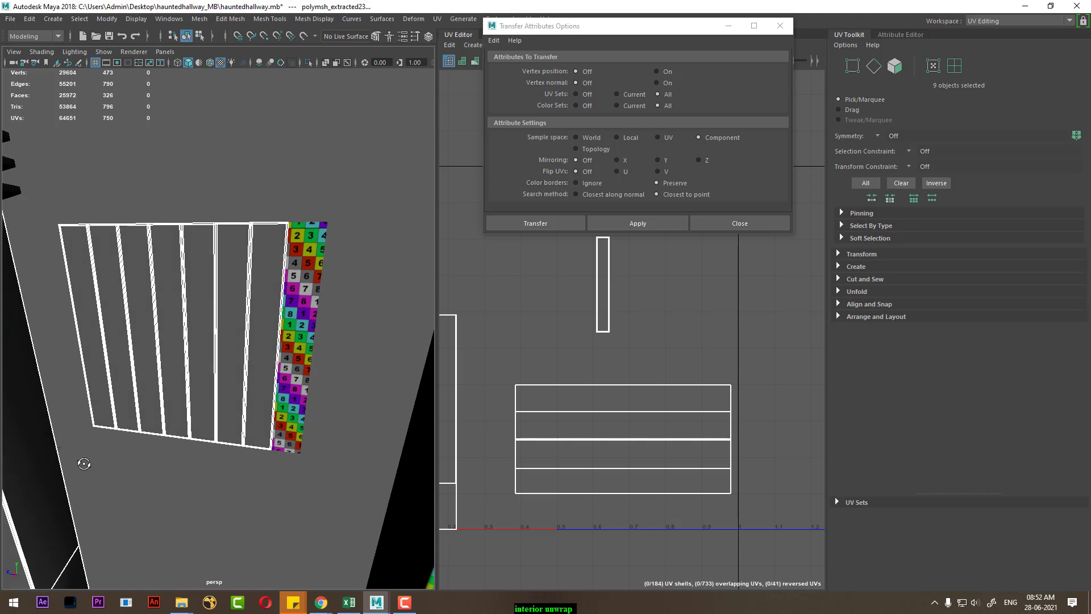
pyautogui.rightClick(112, 274)
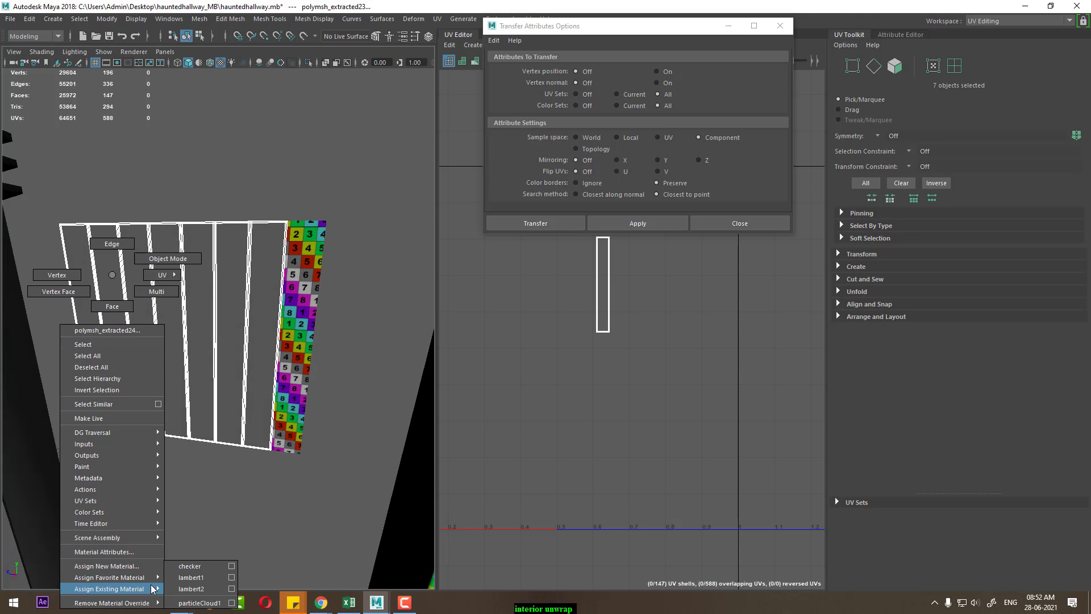
pyautogui.click(195, 566)
pyautogui.moveTo(232, 507)
pyautogui.keyDown('alt'); pyautogui.mouseDown()
pyautogui.moveTo(231, 488)
pyautogui.moveTo(256, 519)
pyautogui.mouseUp(); pyautogui.keyUp('alt')
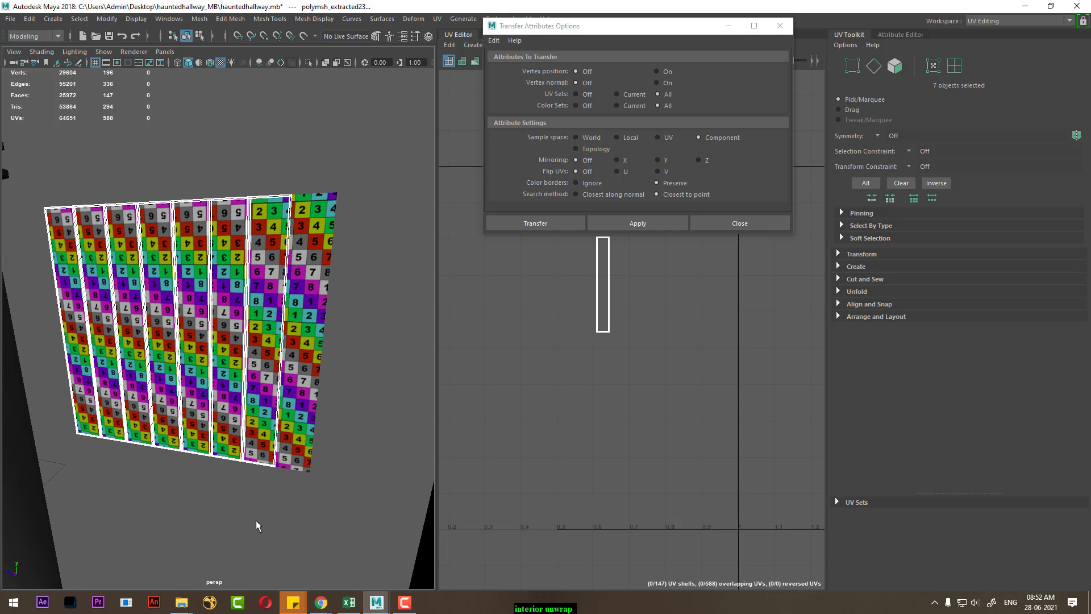
pyautogui.click(256, 519)
# Step: Copy UVs from correctly textured strips onto their misaligned neighbours
pyautogui.click(256, 434)
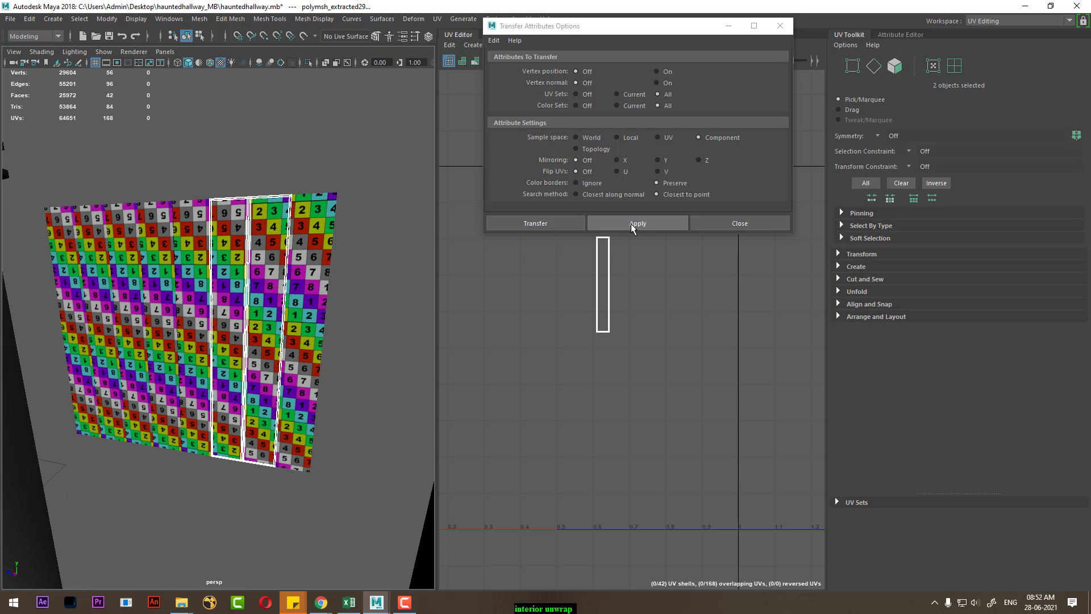
pyautogui.click(631, 223)
pyautogui.click(235, 423)
pyautogui.keyDown('shift'); pyautogui.click(209, 432); pyautogui.keyUp('shift')
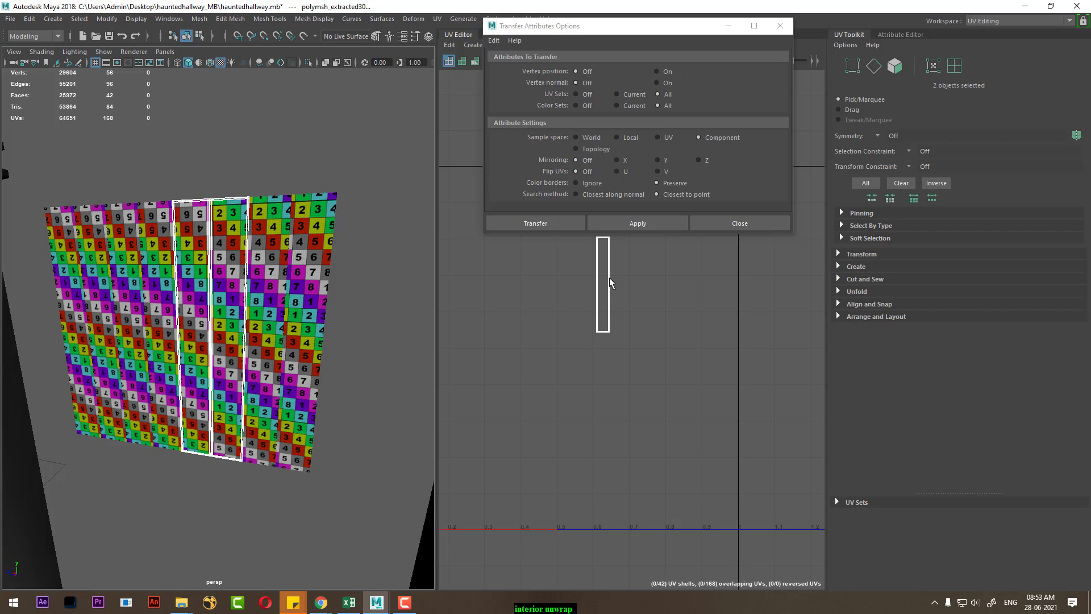
pyautogui.click(625, 222)
pyautogui.keyDown('alt'); pyautogui.moveTo(216, 341); pyautogui.dragTo(226, 404); pyautogui.keyUp('alt')
pyautogui.click(226, 403)
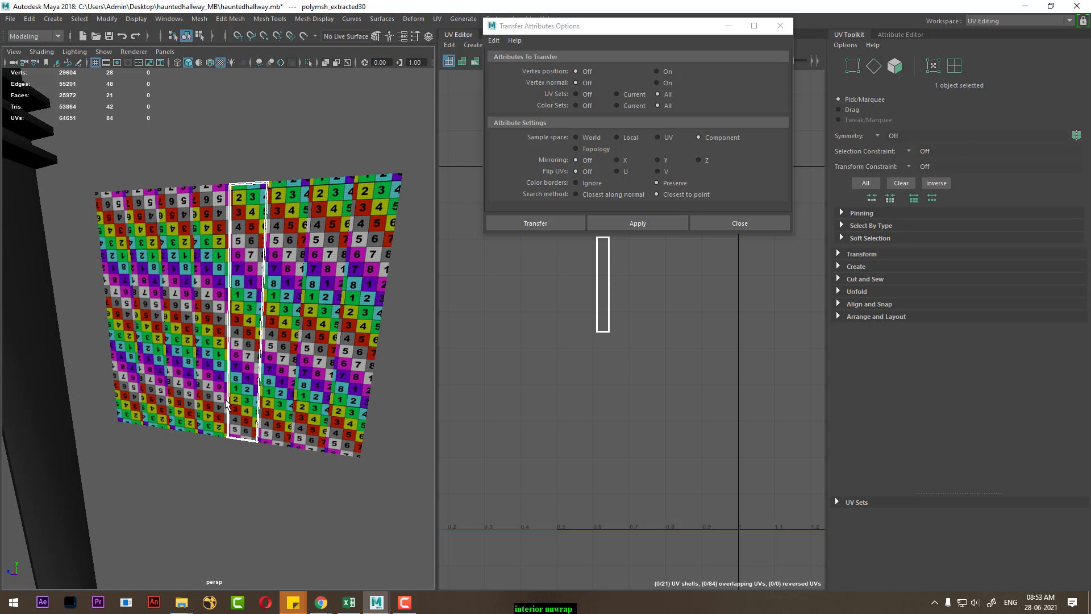
pyautogui.keyDown('shift'); pyautogui.click(211, 404); pyautogui.keyUp('shift')
pyautogui.scroll(2, 233, 405)
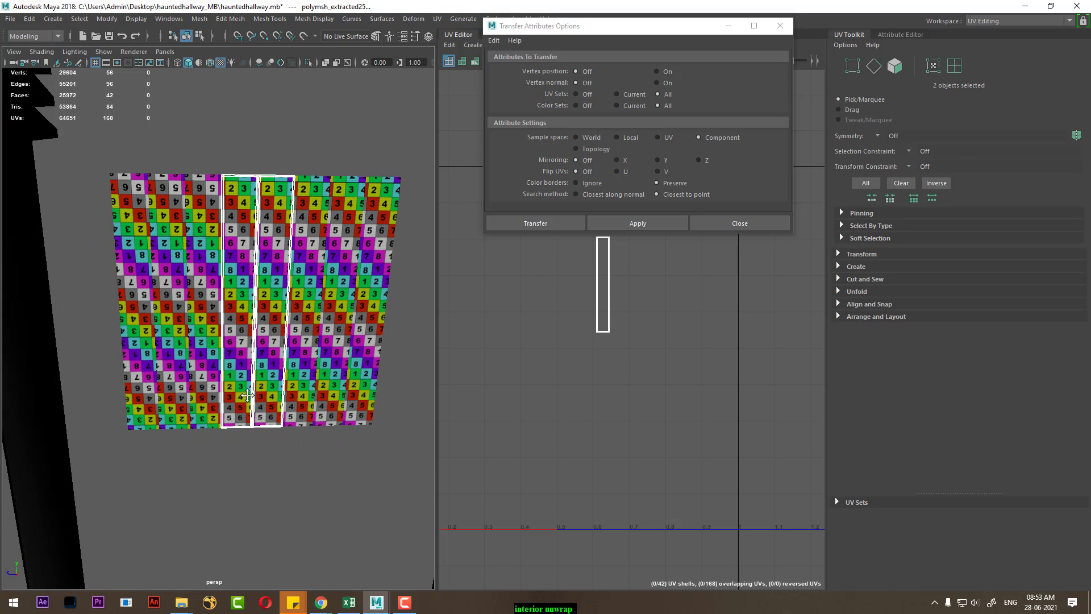
pyautogui.scroll(3, 255, 406)
# Step: Continue transferring UVs strip by strip up to the leftmost wall strip
pyautogui.click(269, 387)
pyautogui.keyDown('shift'); pyautogui.click(225, 386); pyautogui.keyUp('shift')
pyautogui.click(634, 223)
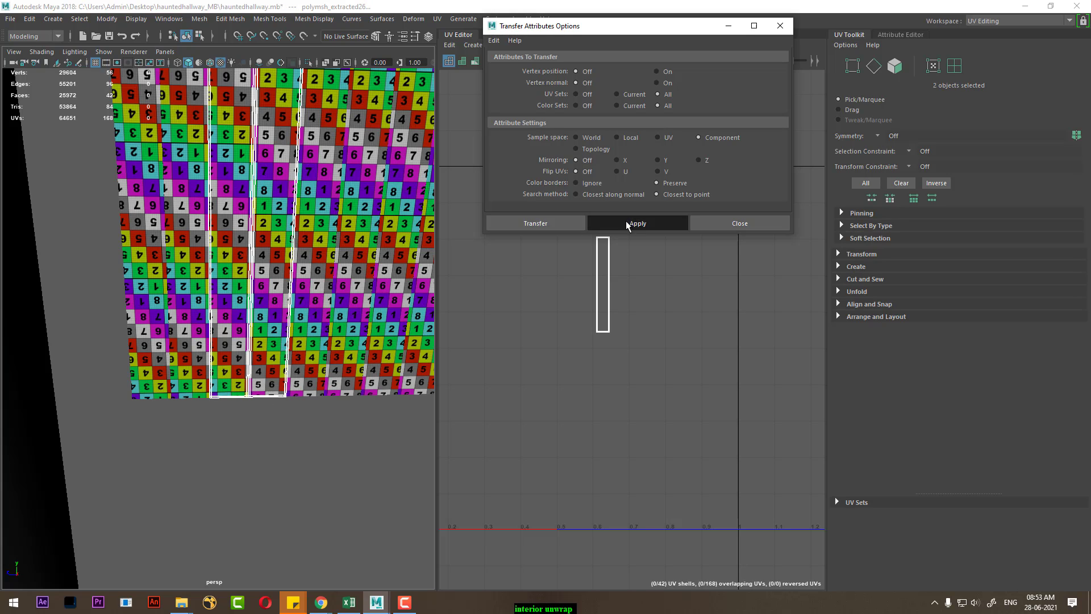
pyautogui.click(231, 372)
pyautogui.keyDown('shift'); pyautogui.click(191, 375); pyautogui.keyUp('shift')
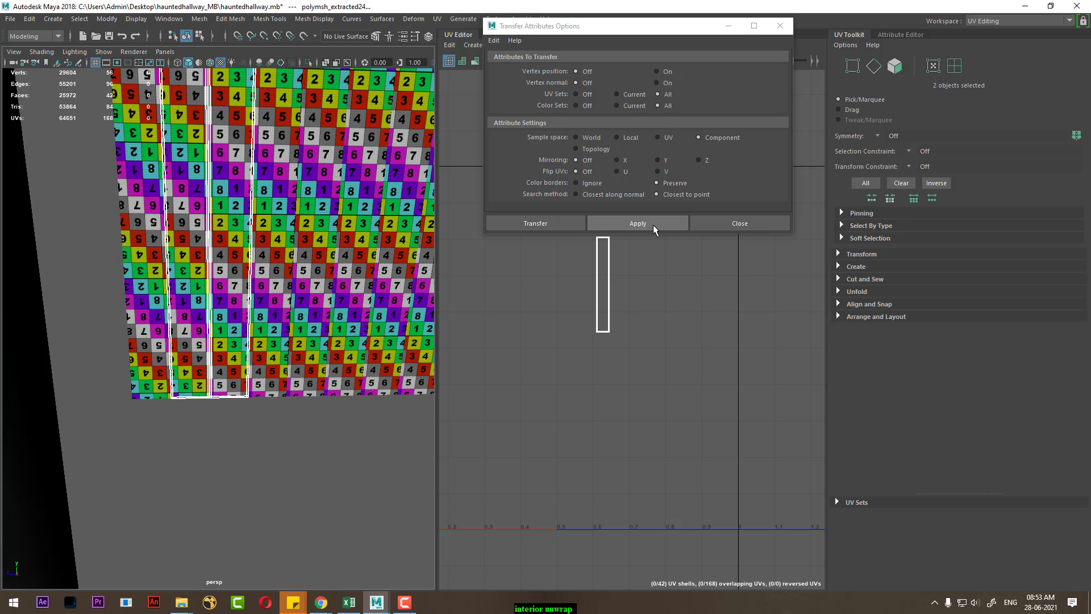
pyautogui.click(653, 224)
pyautogui.click(200, 372)
pyautogui.keyDown('shift'); pyautogui.click(145, 372); pyautogui.keyUp('shift')
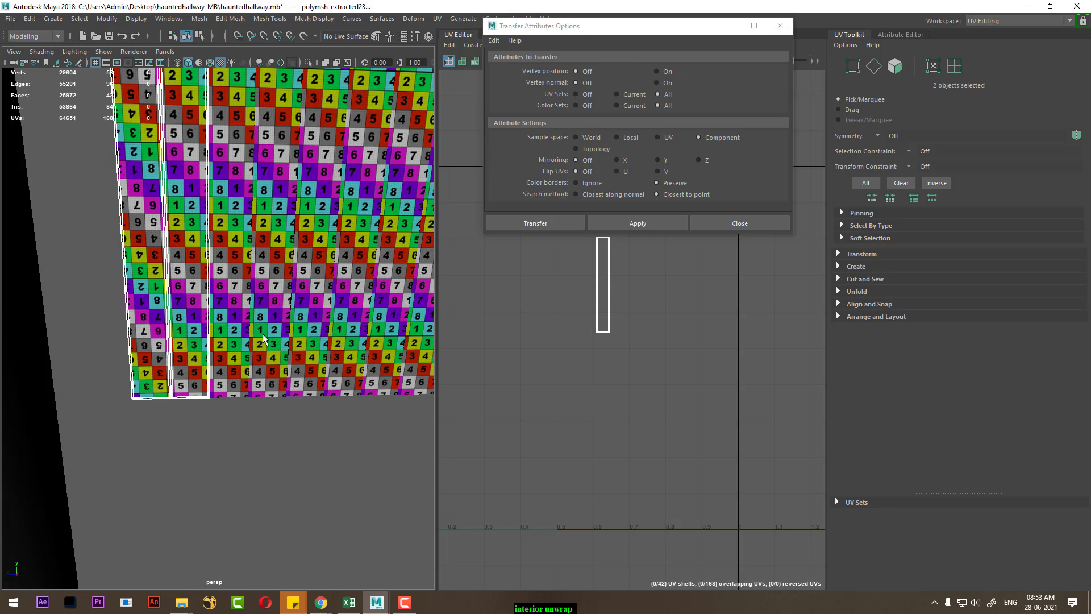
pyautogui.click(608, 222)
# Step: Select two stair railing pillars
pyautogui.scroll(-5, 219, 499)
pyautogui.scroll(-5, 185, 377)
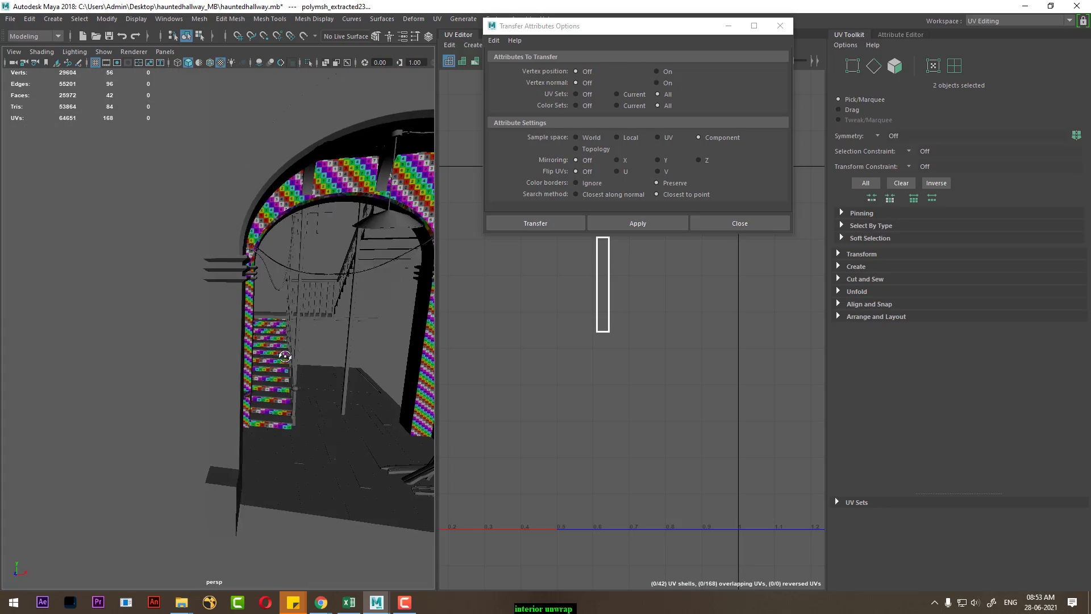
pyautogui.scroll(-3, 174, 335)
pyautogui.scroll(3, 174, 335)
pyautogui.scroll(3, 185, 379)
pyautogui.scroll(3, 185, 378)
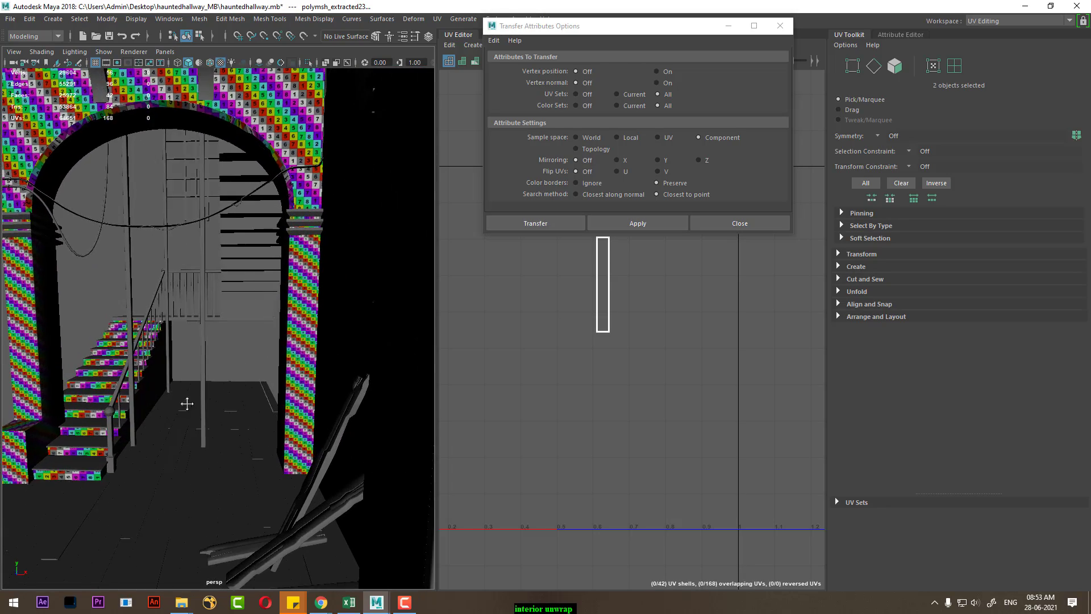
pyautogui.scroll(3, 286, 472)
pyautogui.click(116, 341)
pyautogui.scroll(3, 202, 341)
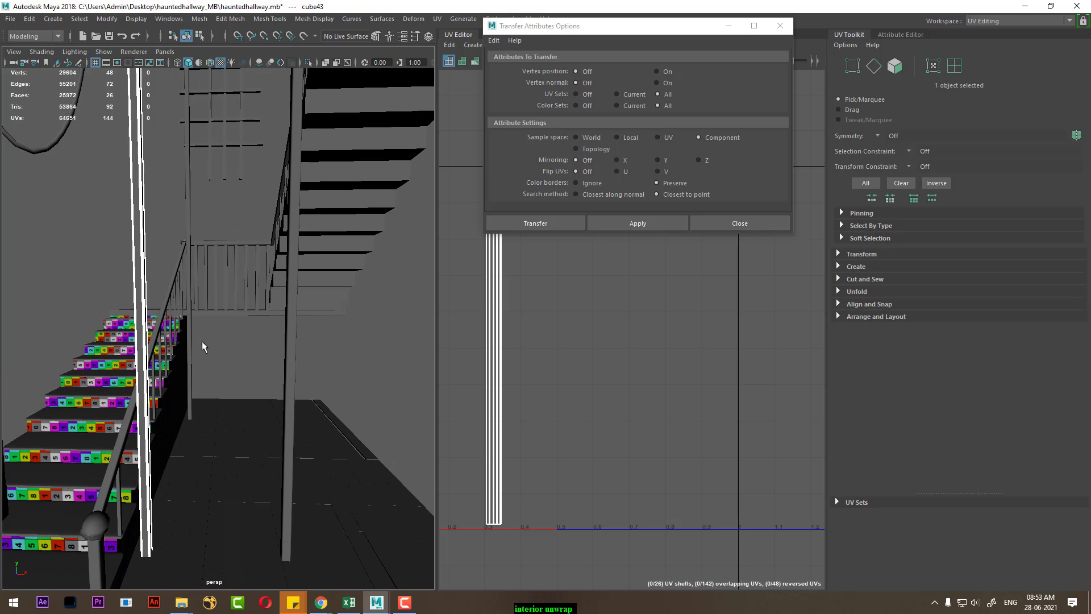
pyautogui.scroll(3, 234, 392)
pyautogui.moveTo(381, 494)
pyautogui.keyDown('alt'); pyautogui.mouseDown()
pyautogui.moveTo(317, 390)
pyautogui.moveTo(248, 384)
pyautogui.moveTo(287, 397)
pyautogui.moveTo(262, 383)
pyautogui.moveTo(284, 407)
pyautogui.moveTo(279, 450)
pyautogui.moveTo(210, 449)
pyautogui.moveTo(238, 427)
pyautogui.mouseUp(); pyautogui.keyUp('alt')
pyautogui.keyDown('shift'); pyautogui.click(340, 407); pyautogui.keyUp('shift')
# Step: Isolate the two pillars, close Transfer Attributes, and select the right pillar
pyautogui.hotkey('alt', 'h')
pyautogui.click(742, 225)
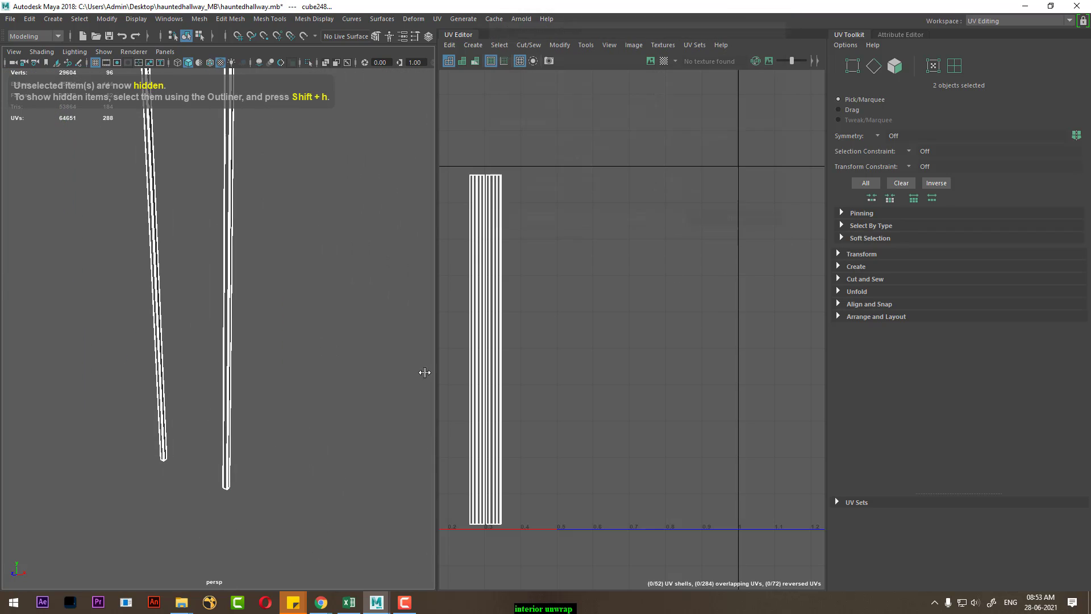
pyautogui.click(291, 397)
pyautogui.click(230, 347)
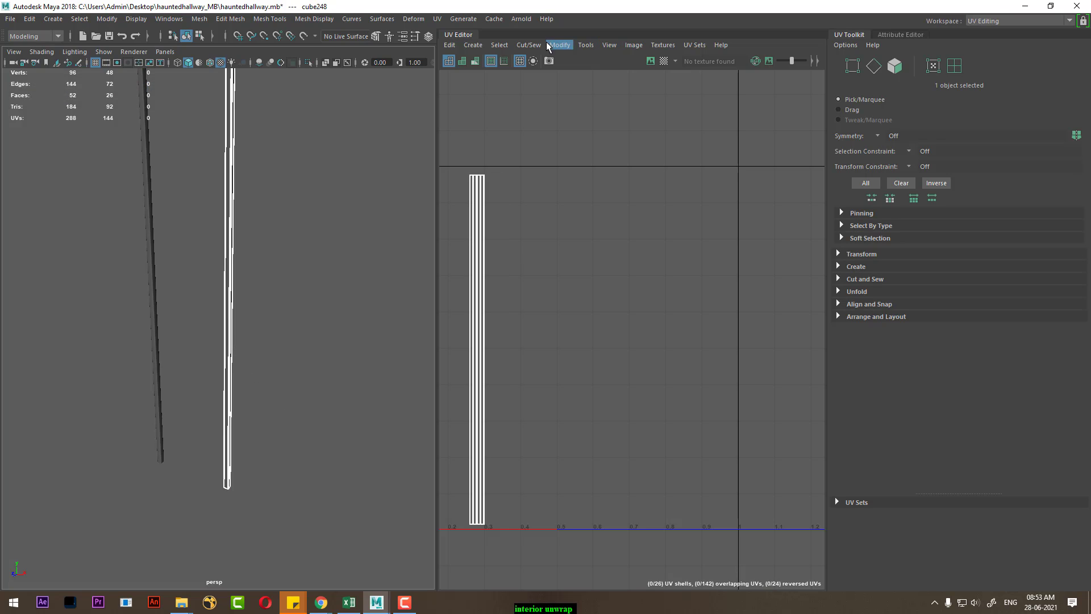
# Step: Apply Automatic UV projection to the pillar and select its long edges
pyautogui.click(437, 19)
pyautogui.click(485, 90)
pyautogui.scroll(2, 375, 242)
pyautogui.moveTo(322, 248); pyautogui.dragTo(305, 232, button='right')
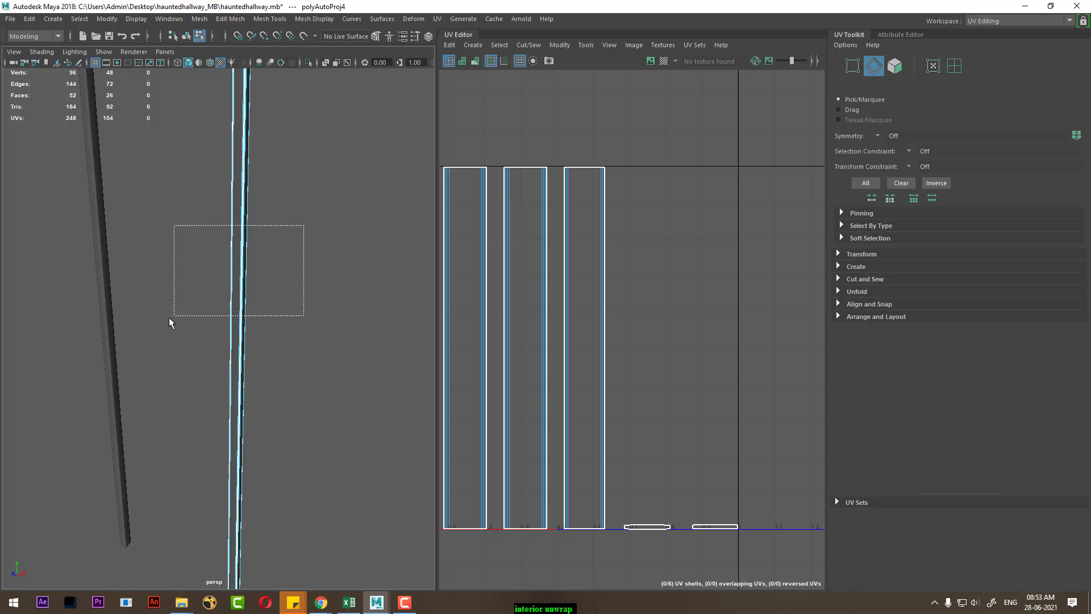
pyautogui.moveTo(302, 224); pyautogui.dragTo(170, 314)
pyautogui.moveTo(266, 299)
pyautogui.keyDown('alt'); pyautogui.mouseDown()
pyautogui.moveTo(219, 267)
pyautogui.moveTo(146, 336)
pyautogui.moveTo(165, 273)
pyautogui.moveTo(205, 306)
pyautogui.mouseUp(); pyautogui.keyUp('alt')
# Step: Try sewing the four UV shells into one, then undo it
pyautogui.keyDown('alt'); pyautogui.moveTo(629, 309); pyautogui.dragTo(674, 296, button='middle'); pyautogui.keyUp('alt')
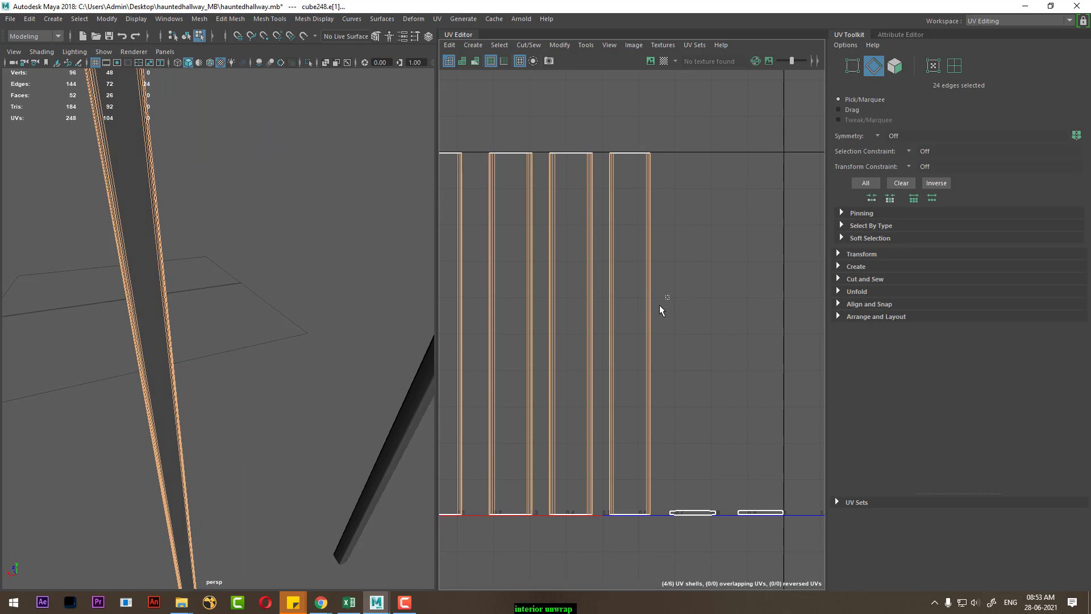
pyautogui.keyDown('shift'); pyautogui.moveTo(628, 331); pyautogui.dragTo(651, 207, button='right'); pyautogui.keyUp('shift')
pyautogui.moveTo(319, 324)
pyautogui.keyDown('alt'); pyautogui.mouseDown()
pyautogui.moveTo(239, 258)
pyautogui.moveTo(462, 246)
pyautogui.moveTo(425, 245)
pyautogui.moveTo(349, 276)
pyautogui.mouseUp(); pyautogui.keyUp('alt')
pyautogui.hotkey('ctrl', 'z')
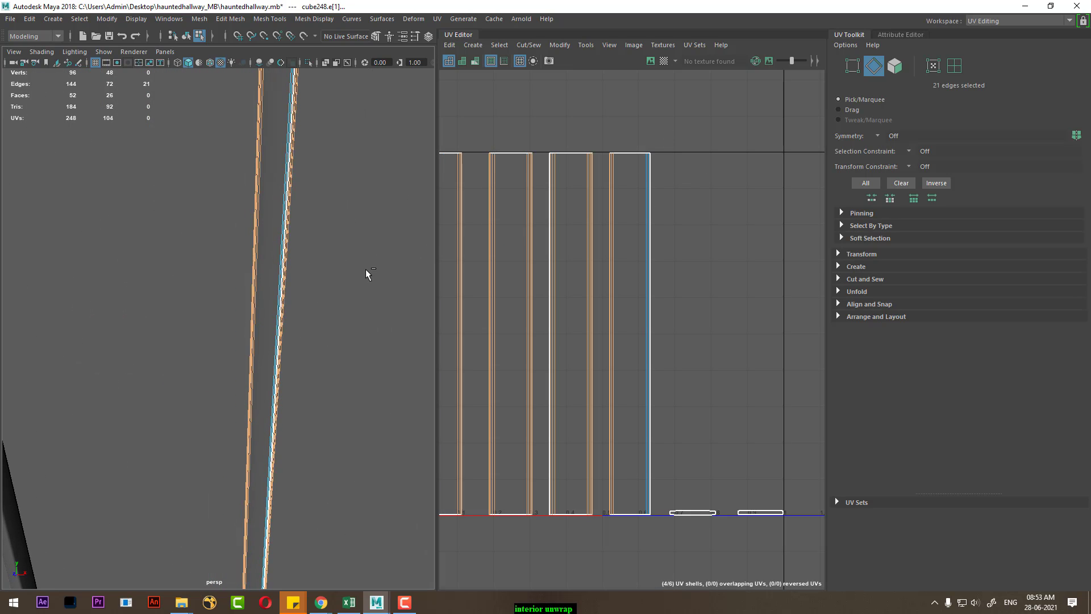
pyautogui.keyDown('alt'); pyautogui.moveTo(294, 305); pyautogui.dragTo(301, 307); pyautogui.keyUp('alt')
pyautogui.moveTo(621, 319)
pyautogui.keyDown('alt'); pyautogui.mouseDown(button='middle')
pyautogui.moveTo(640, 339)
pyautogui.moveTo(618, 299)
pyautogui.mouseUp(button='middle'); pyautogui.keyUp('alt')
# Step: Select the inner shell border edges and sew the UV shells together
pyautogui.moveTo(726, 273); pyautogui.dragTo(516, 343)
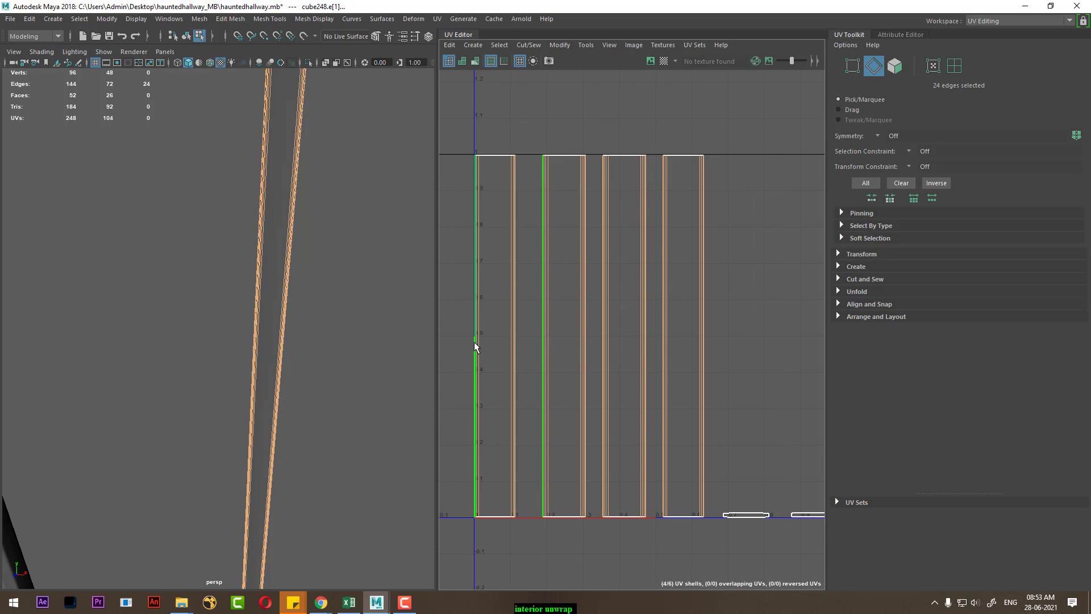
pyautogui.keyDown('ctrl'); pyautogui.moveTo(466, 312); pyautogui.dragTo(488, 346); pyautogui.keyUp('ctrl')
pyautogui.keyDown('alt'); pyautogui.moveTo(381, 356); pyautogui.dragTo(572, 361); pyautogui.keyUp('alt')
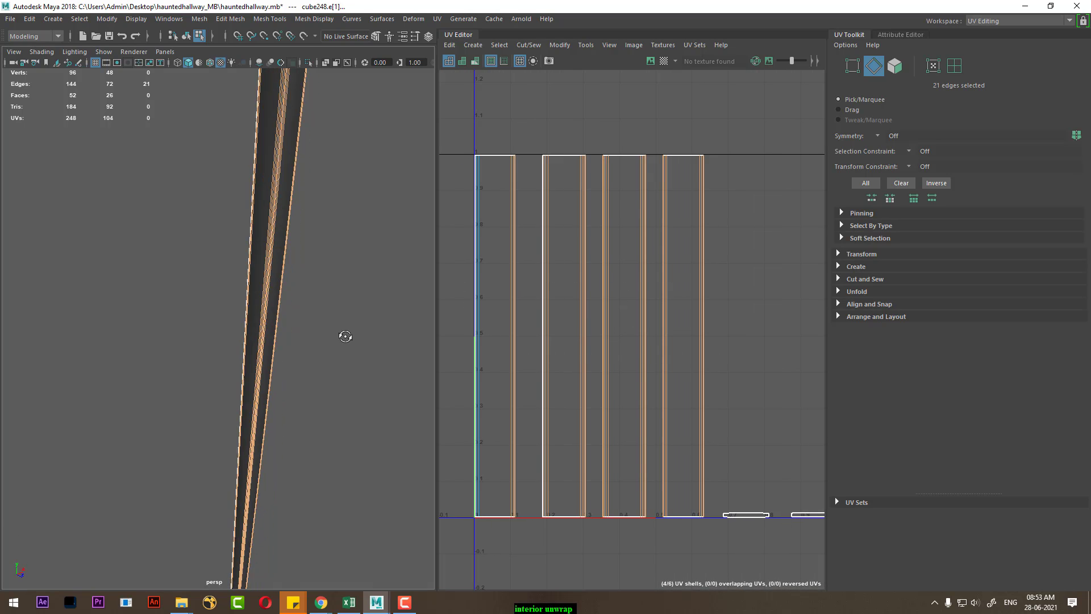
pyautogui.keyDown('shift'); pyautogui.moveTo(572, 361); pyautogui.dragTo(560, 137, button='right'); pyautogui.keyUp('shift')
pyautogui.click(568, 341)
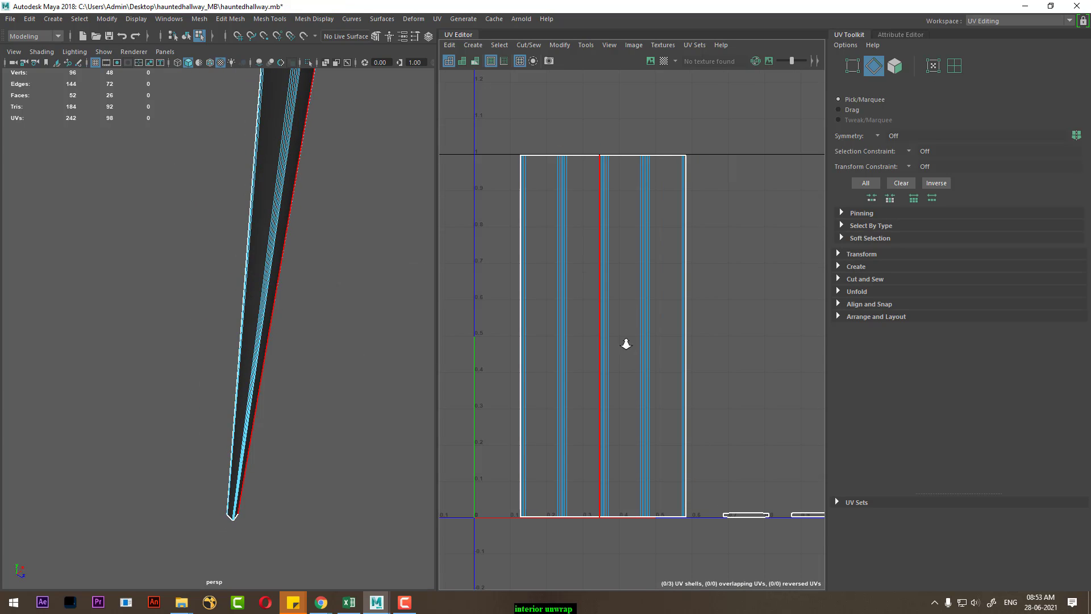
pyautogui.scroll(-1, 575, 251)
pyautogui.scroll(1, 557, 227)
pyautogui.click(537, 277)
pyautogui.keyDown('shift'); pyautogui.moveTo(538, 278); pyautogui.dragTo(625, 370, button='right'); pyautogui.keyUp('shift')
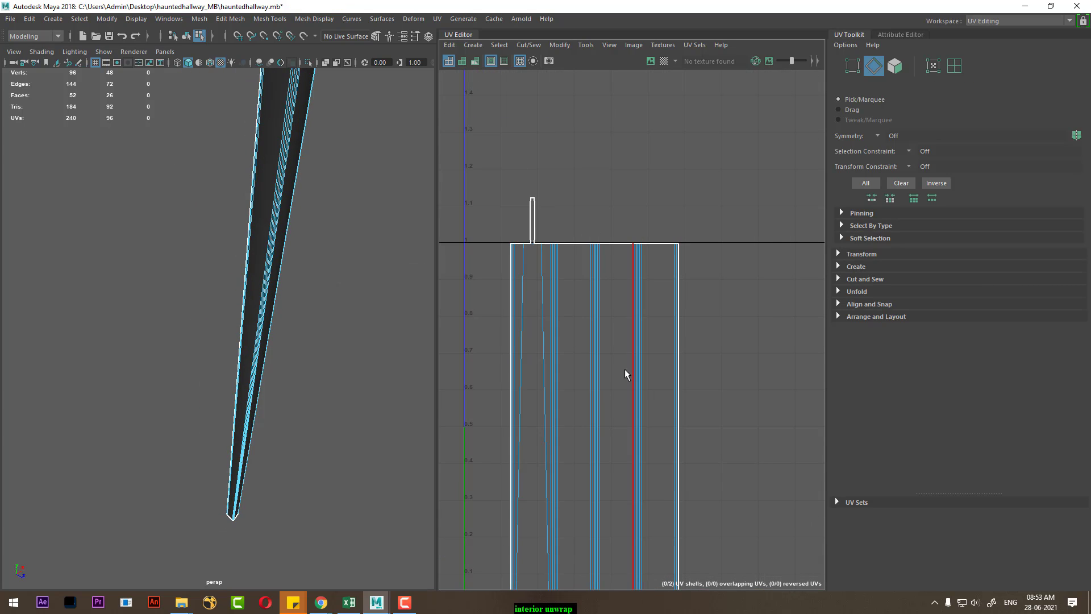
# Step: Sew the loose UV edge at the bottom of the layout back onto the shell
pyautogui.keyDown('alt'); pyautogui.moveTo(625, 370); pyautogui.dragTo(568, 273, button='middle'); pyautogui.keyUp('alt')
pyautogui.click(557, 361)
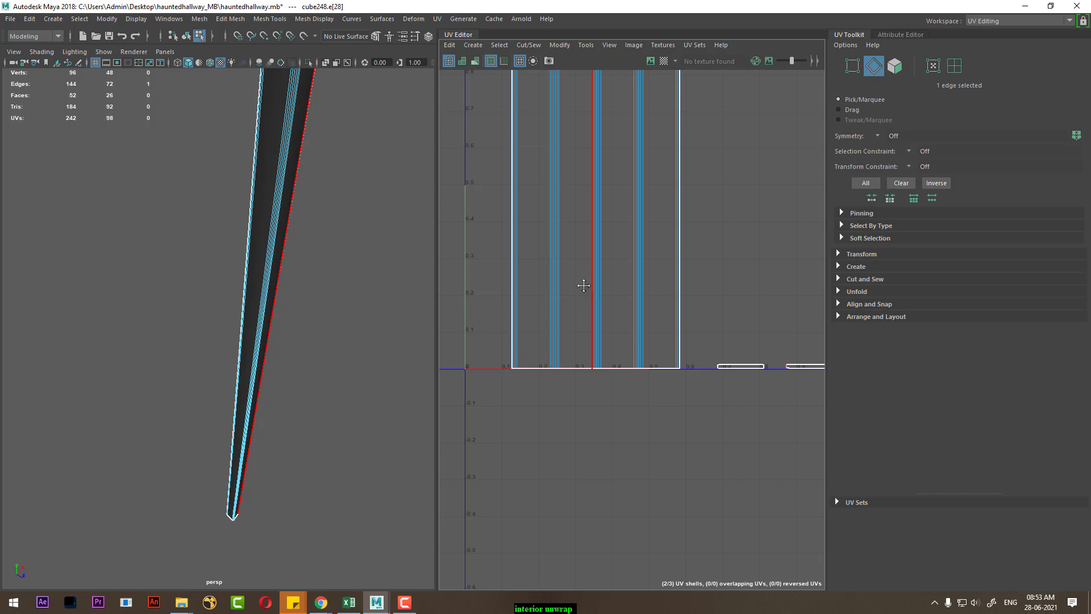
pyautogui.keyDown('alt'); pyautogui.moveTo(676, 324); pyautogui.dragTo(610, 357, button='middle'); pyautogui.keyUp('alt')
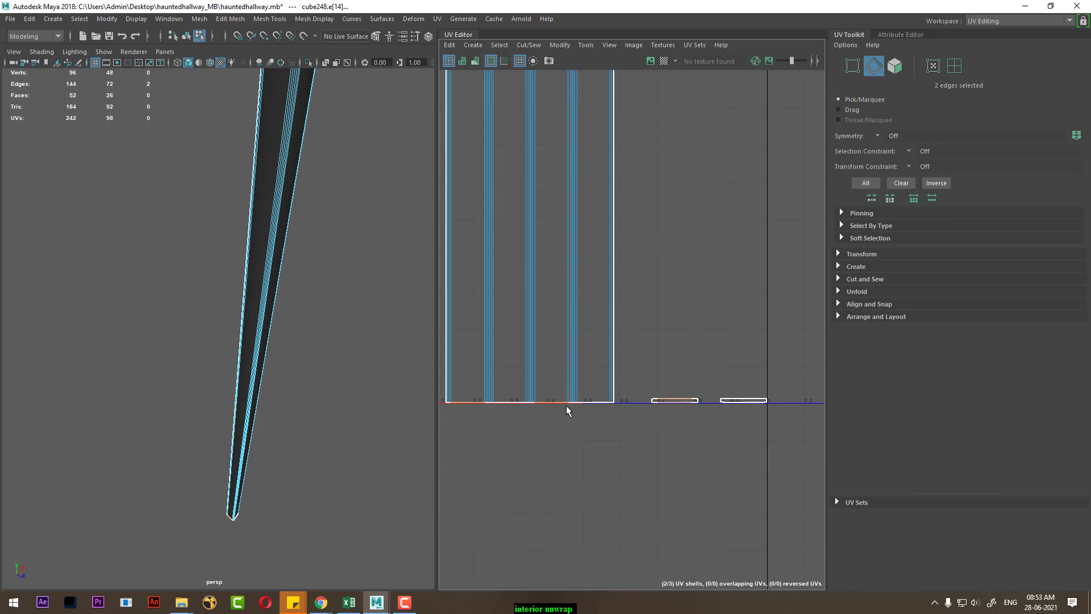
pyautogui.scroll(1, 567, 409)
pyautogui.keyDown('alt'); pyautogui.moveTo(567, 409); pyautogui.dragTo(567, 326, button='middle'); pyautogui.keyUp('alt')
pyautogui.keyDown('shift'); pyautogui.moveTo(564, 270); pyautogui.dragTo(565, 317, button='right'); pyautogui.keyUp('shift')
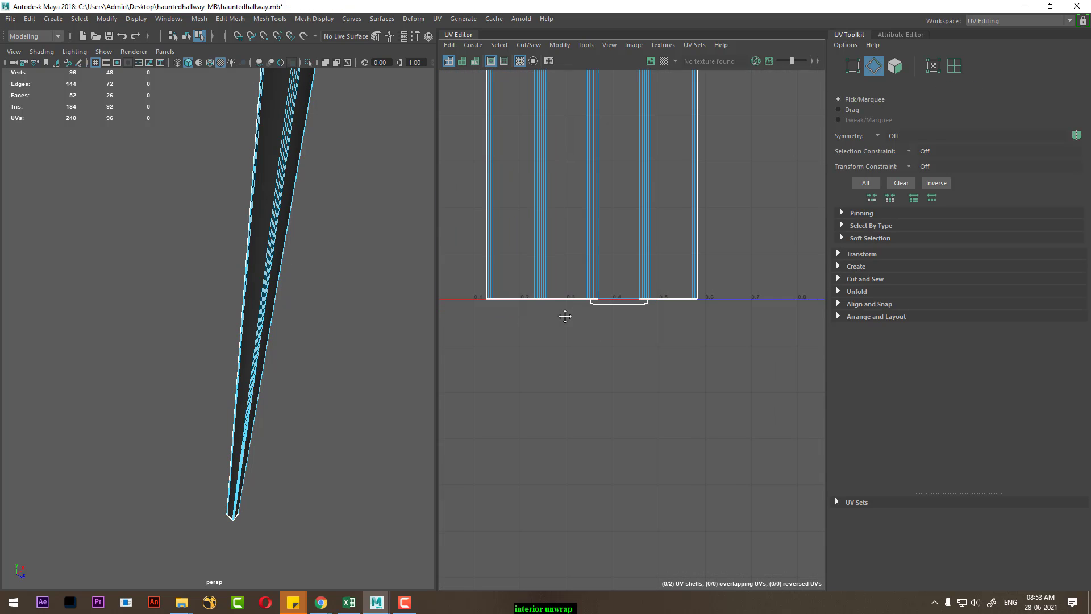
pyautogui.keyDown('shift'); pyautogui.moveTo(544, 257); pyautogui.dragTo(544, 296, button='right'); pyautogui.keyUp('shift')
pyautogui.keyDown('alt'); pyautogui.moveTo(267, 284); pyautogui.dragTo(241, 214); pyautogui.keyUp('alt')
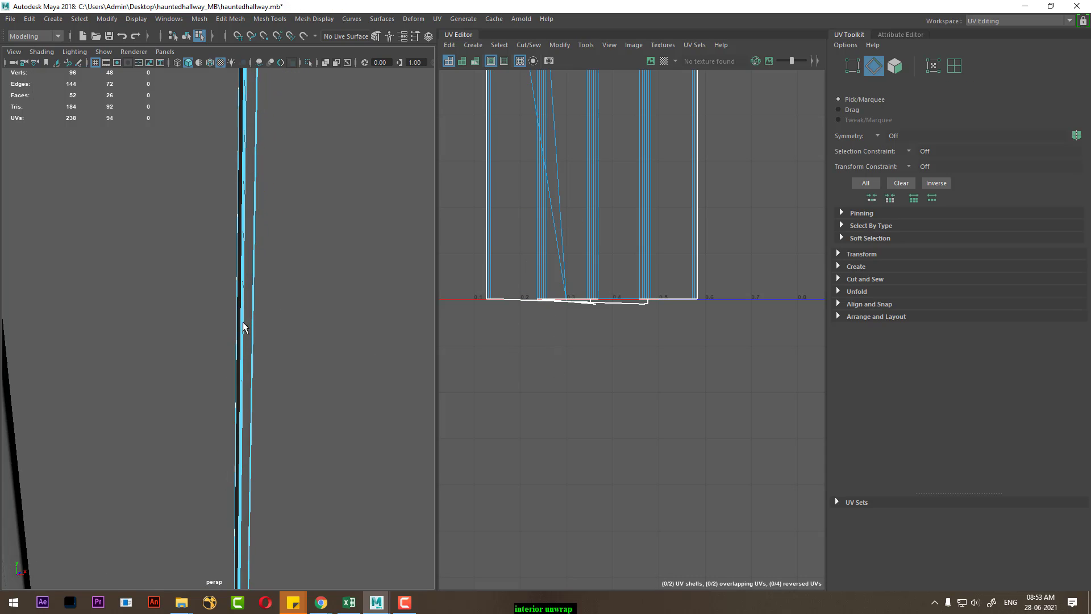
pyautogui.moveTo(242, 215); pyautogui.dragTo(360, 148, button='right')
# Step: Turn on textured display and assign the existing checker material to railing piece cube248
pyautogui.keyDown('alt'); pyautogui.moveTo(268, 234); pyautogui.dragTo(274, 250); pyautogui.keyUp('alt')
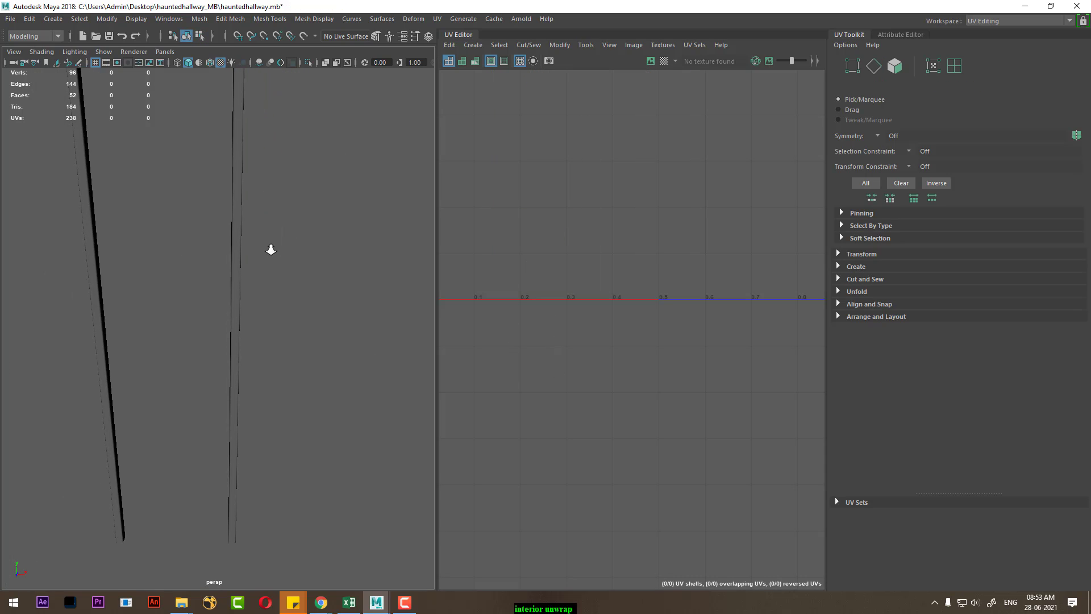
pyautogui.press('6')
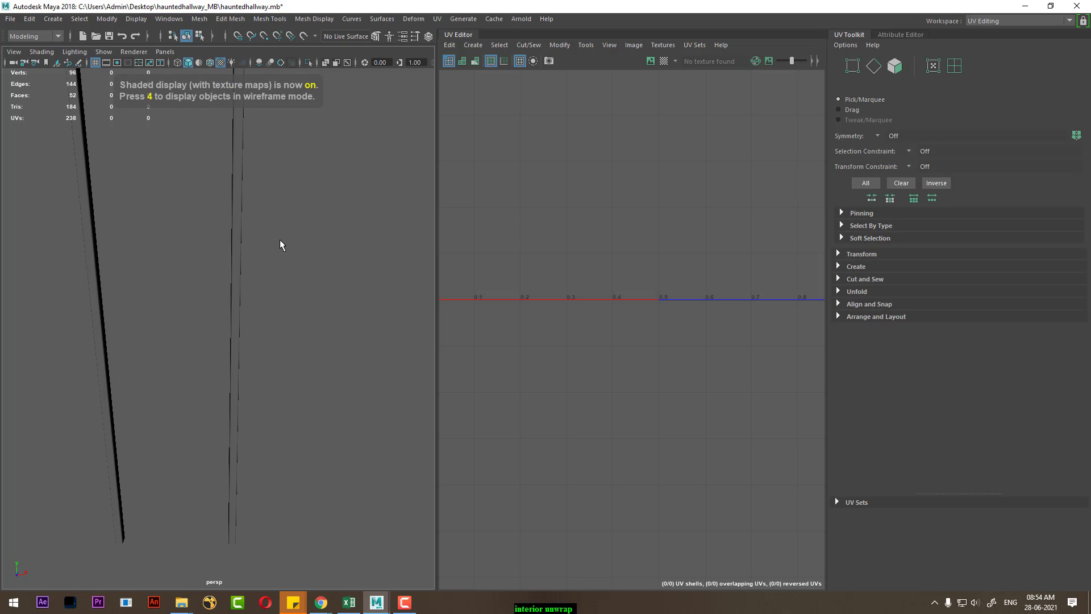
pyautogui.click(236, 227)
pyautogui.moveTo(237, 216); pyautogui.dragTo(255, 443, button='right')
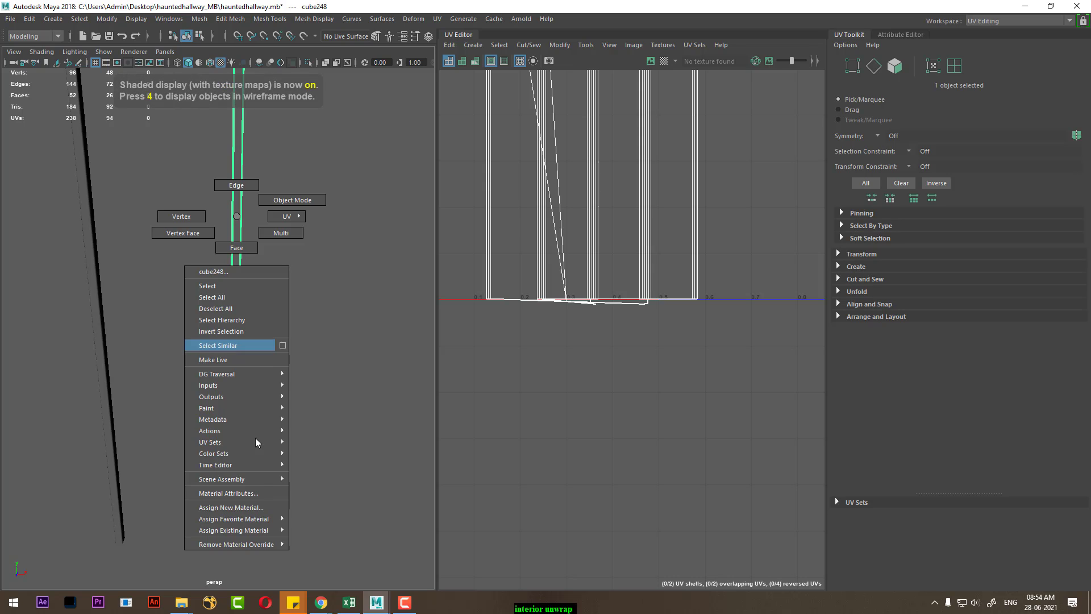
pyautogui.moveTo(234, 531)
pyautogui.click(313, 532)
# Step: Frame the railing post's UVs in the UV Editor and select all 94 of them
pyautogui.scroll(2, 325, 449)
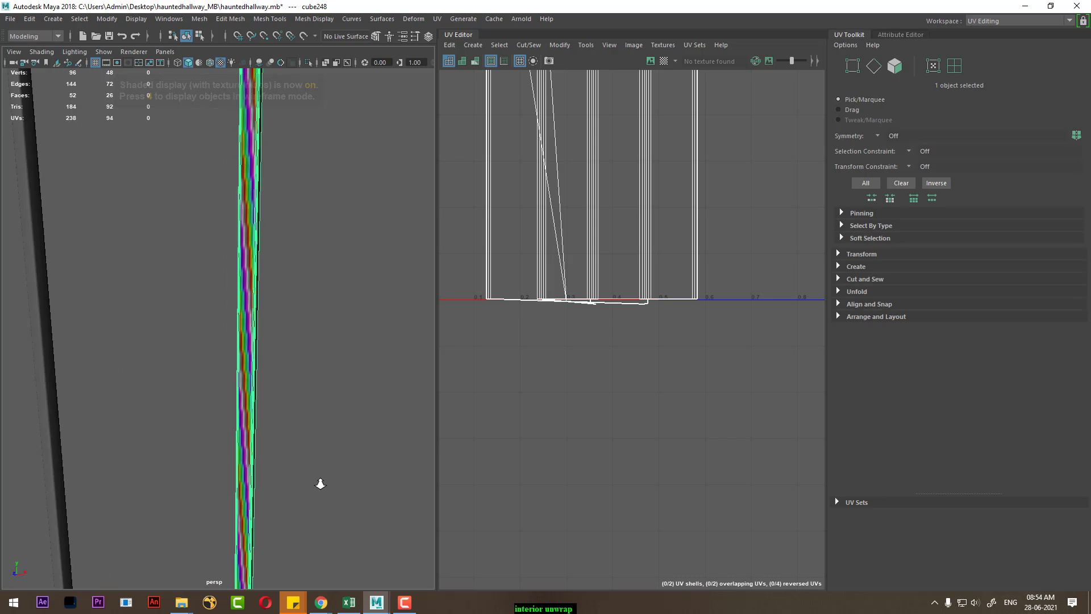
pyautogui.scroll(2, 319, 480)
pyautogui.scroll(3, 341, 438)
pyautogui.press('f')
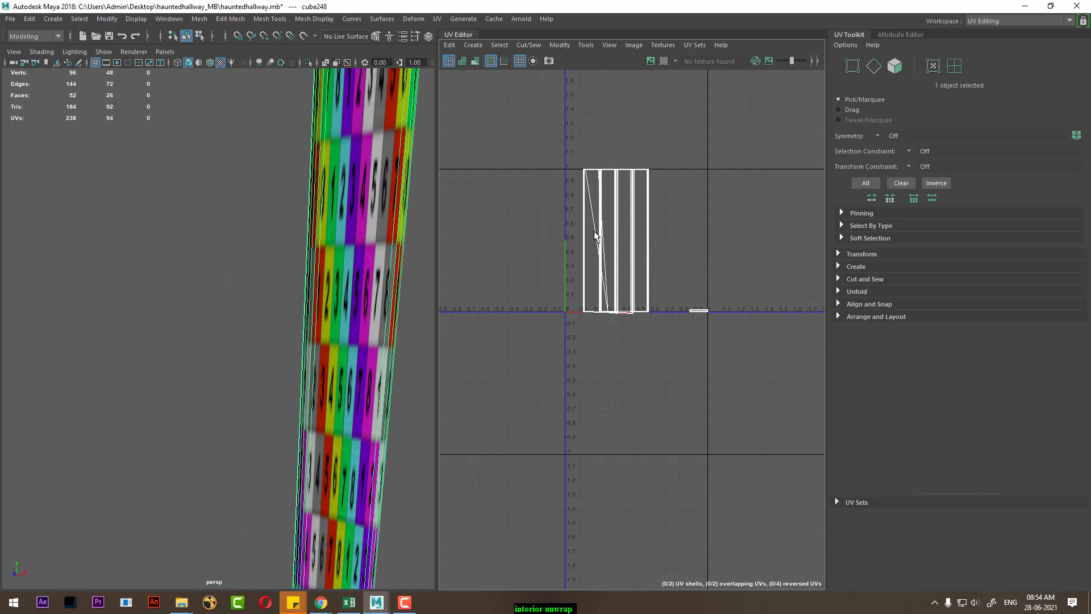
pyautogui.hotkey('ctrl', 'F12')
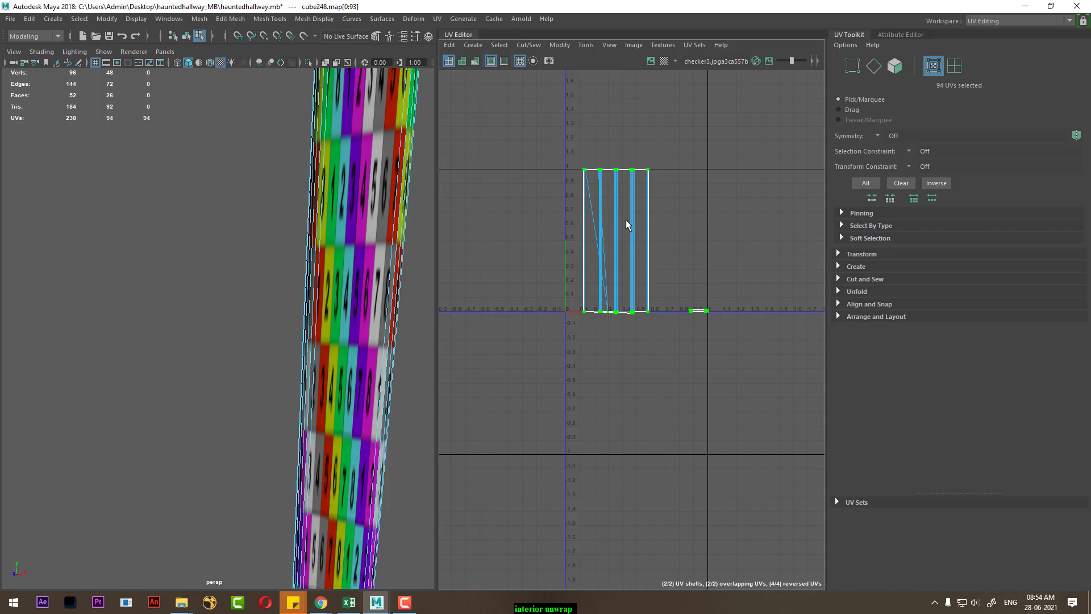
# Step: Lay out cube248's UV shell within the 0–1 UV space and check the checker texture
pyautogui.keyDown('shift'); pyautogui.rightClick(626, 220); pyautogui.keyUp('shift')
pyautogui.keyDown('shift'); pyautogui.moveTo(627, 225); pyautogui.dragTo(472, 267, button='right'); pyautogui.keyUp('shift')
pyautogui.scroll(2, 445, 339)
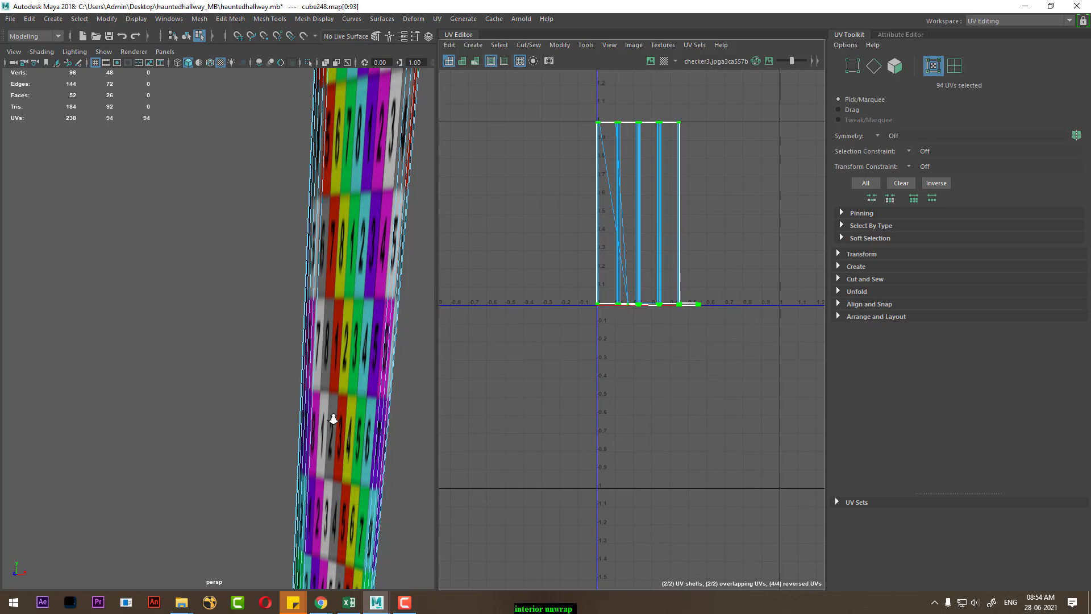
pyautogui.moveTo(332, 419)
pyautogui.keyDown('alt'); pyautogui.mouseDown()
pyautogui.moveTo(258, 471)
pyautogui.moveTo(244, 434)
pyautogui.mouseUp(); pyautogui.keyUp('alt')
pyautogui.scroll(2, 245, 433)
pyautogui.scroll(1, 606, 304)
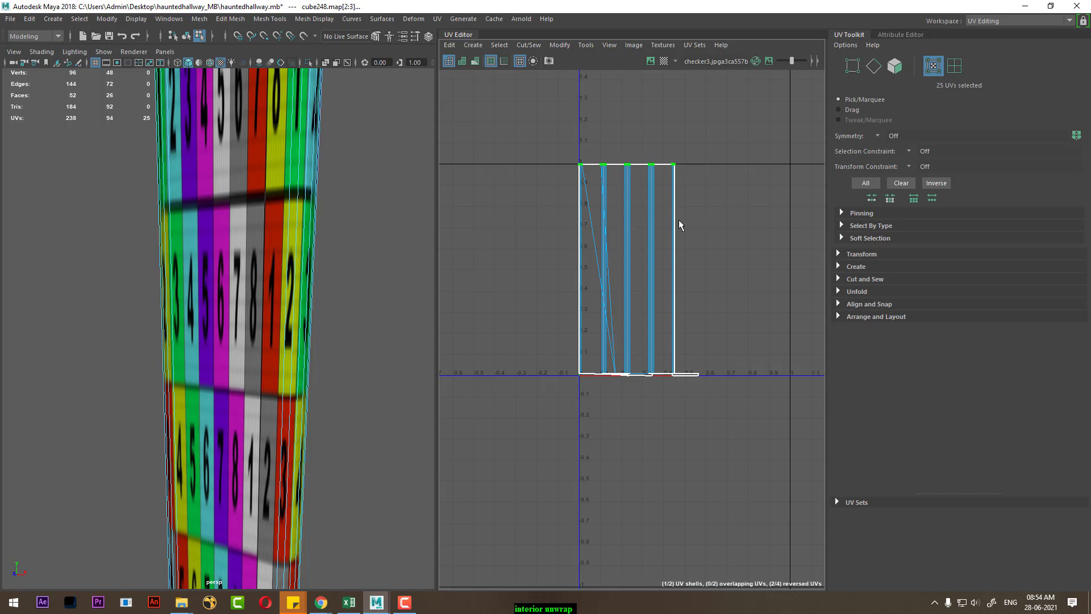
# Step: Merge the shell's top UVs and unfold it into one straight vertical strip
pyautogui.keyDown('shift'); pyautogui.moveTo(702, 186); pyautogui.dragTo(615, 189, button='right'); pyautogui.keyUp('shift')
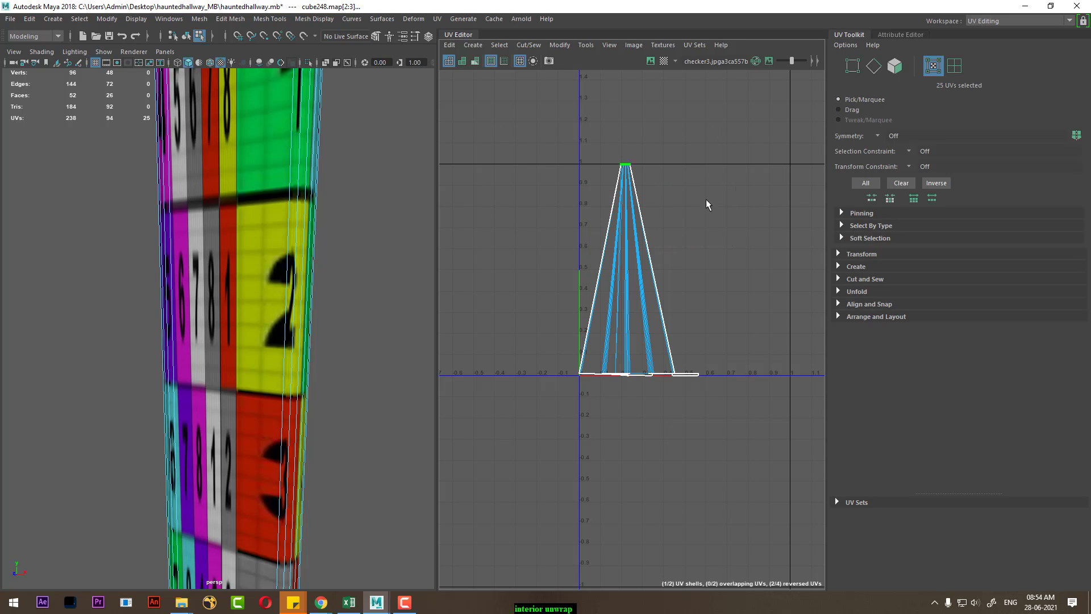
pyautogui.keyDown('shift'); pyautogui.moveTo(558, 282); pyautogui.dragTo(523, 279, button='right'); pyautogui.keyUp('shift')
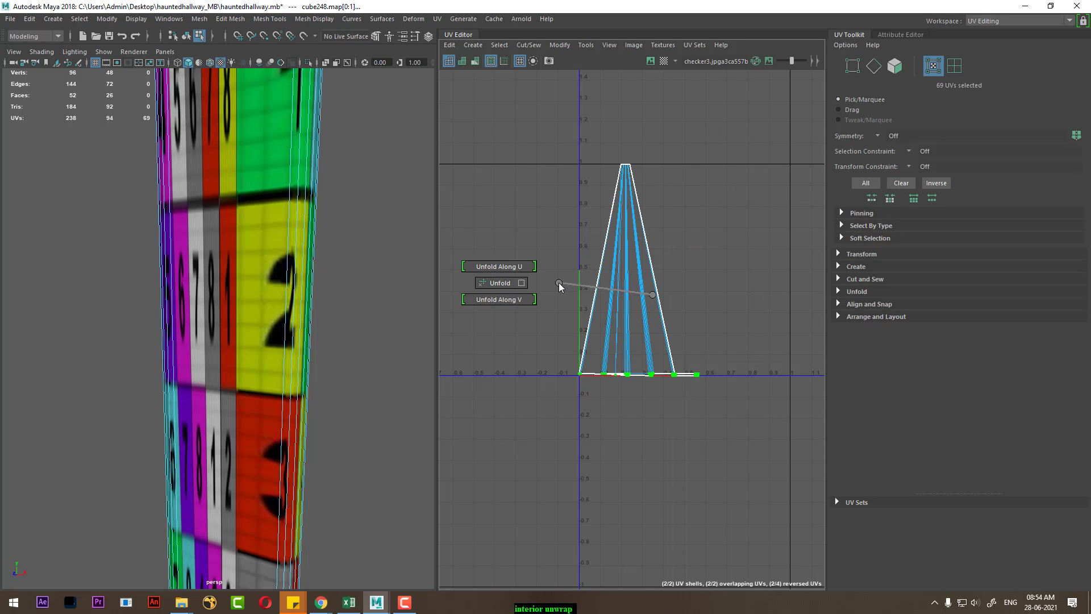
pyautogui.scroll(-5, 238, 352)
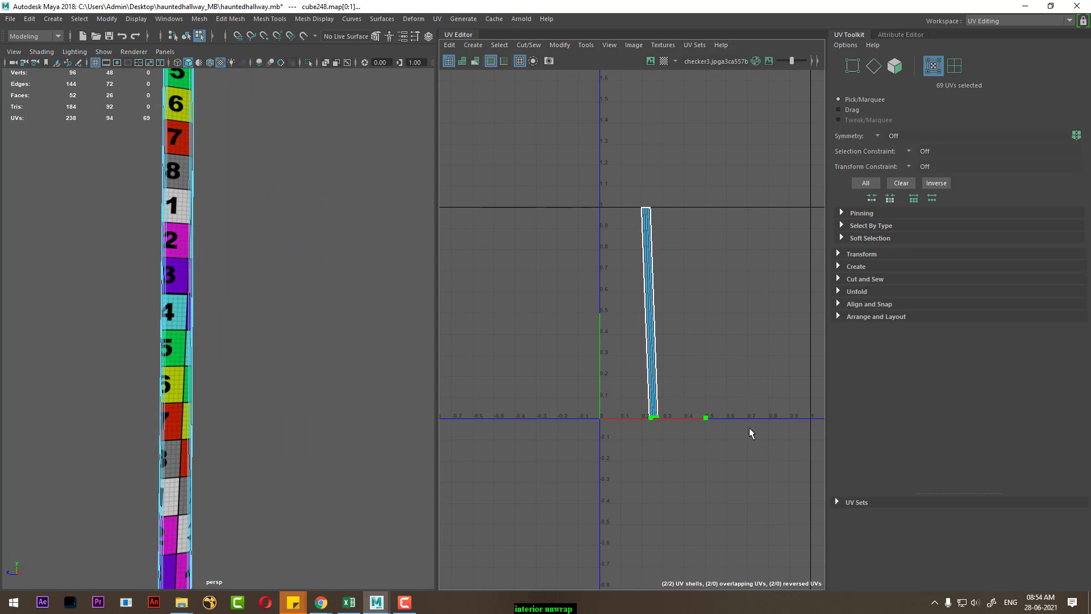
pyautogui.scroll(5, 724, 470)
# Step: Switch the UV Toolkit to edge selection and orbit around the railing
pyautogui.press('F10')
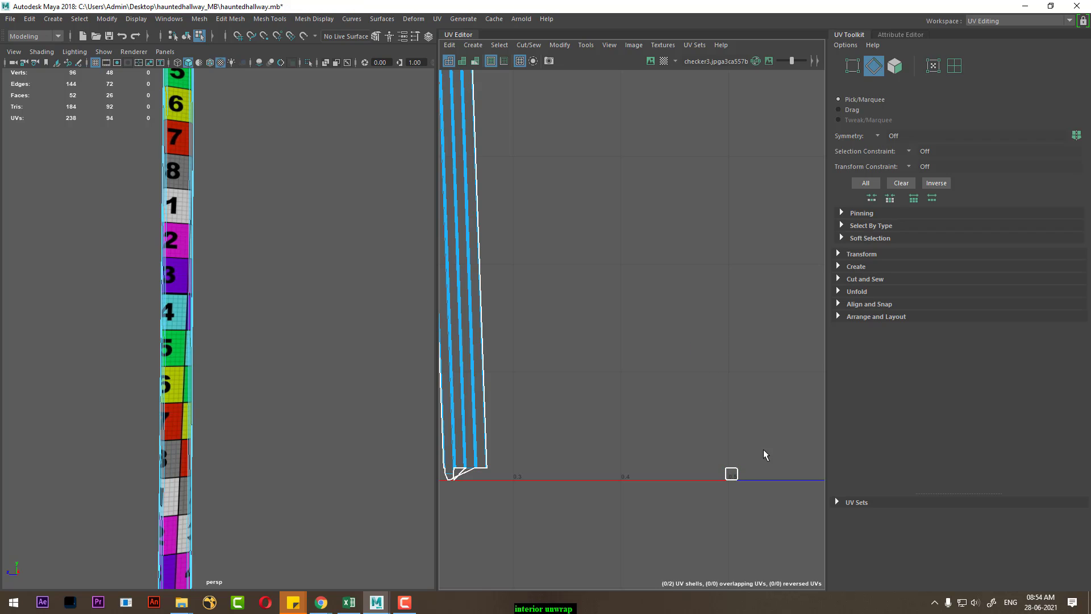
pyautogui.scroll(1, 739, 474)
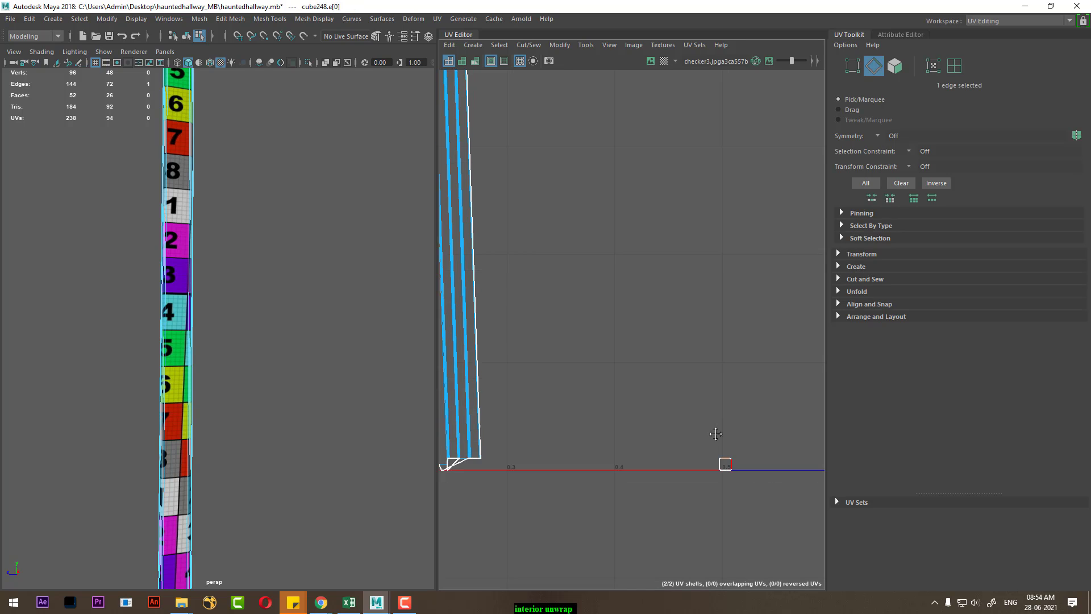
pyautogui.scroll(2, 731, 469)
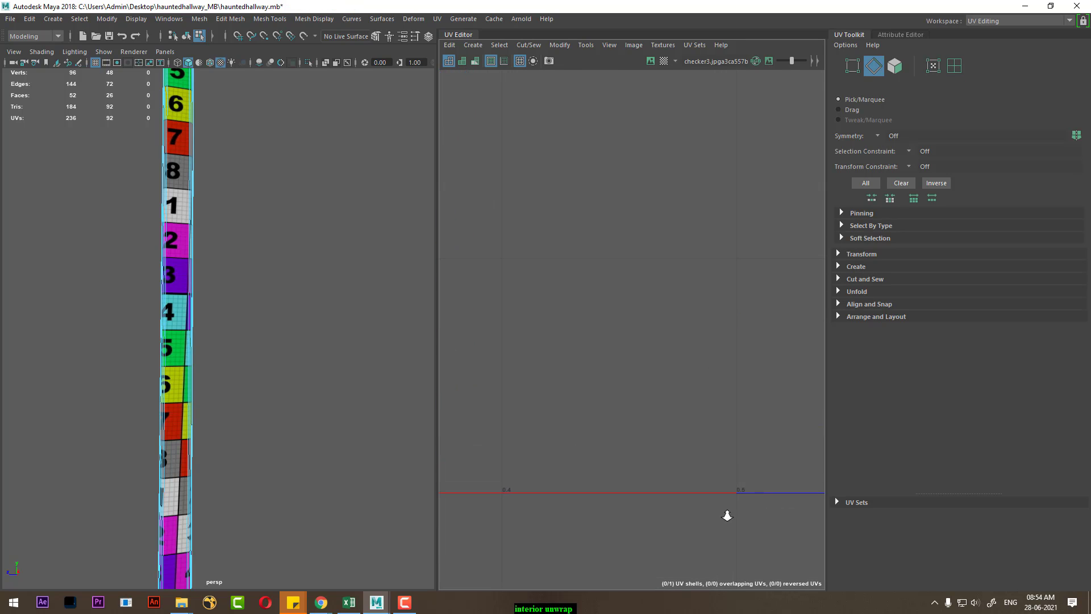
pyautogui.scroll(-3, 727, 516)
pyautogui.scroll(-2, 570, 301)
pyautogui.moveTo(240, 411)
pyautogui.keyDown('alt'); pyautogui.mouseDown()
pyautogui.moveTo(255, 349)
pyautogui.moveTo(177, 247)
pyautogui.mouseUp(); pyautogui.keyUp('alt')
# Step: Assign the existing checker material to the next railing piece, cube43
pyautogui.moveTo(143, 236); pyautogui.dragTo(237, 176, button='right')
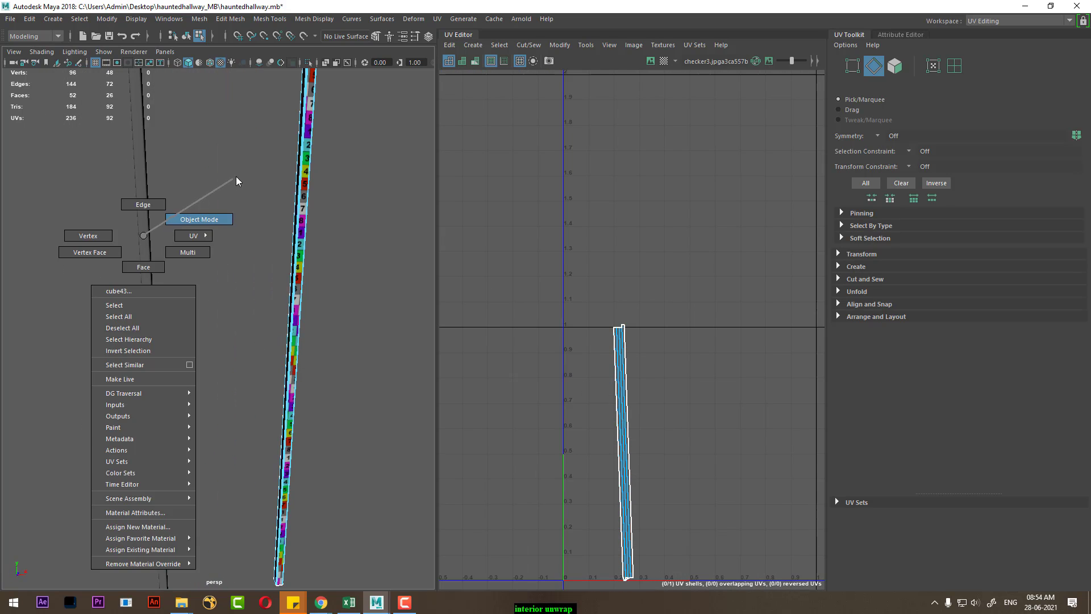
pyautogui.click(137, 229)
pyautogui.moveTo(143, 219); pyautogui.dragTo(168, 538, button='right')
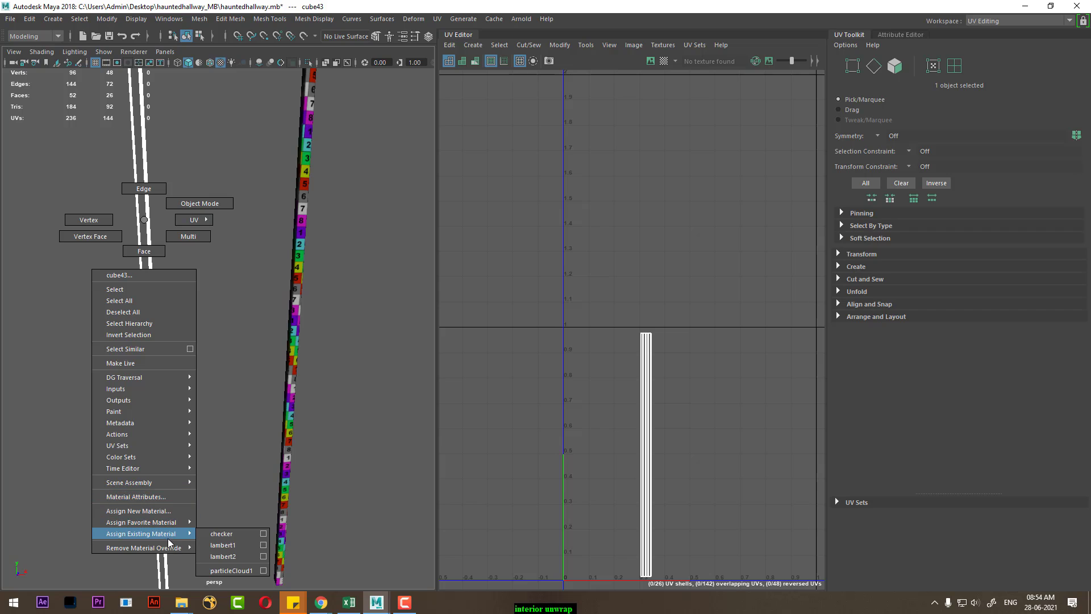
pyautogui.click(231, 533)
# Step: Apply an automatic UV projection to cube43
pyautogui.scroll(5, 181, 406)
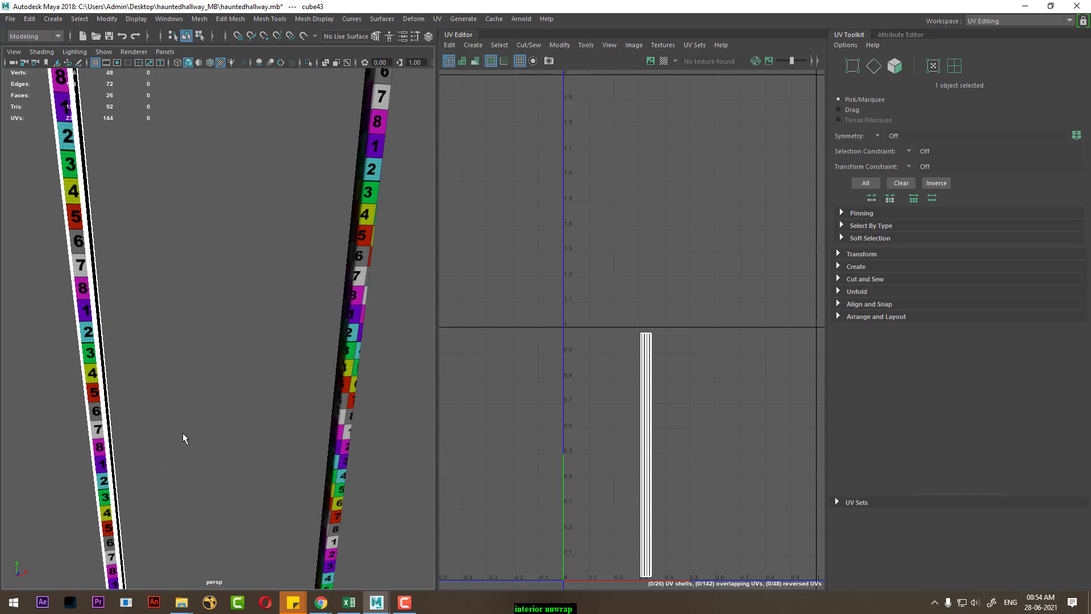
pyautogui.keyDown('alt'); pyautogui.moveTo(724, 532); pyautogui.dragTo(670, 370, button='middle'); pyautogui.keyUp('alt')
pyautogui.scroll(1, 670, 370)
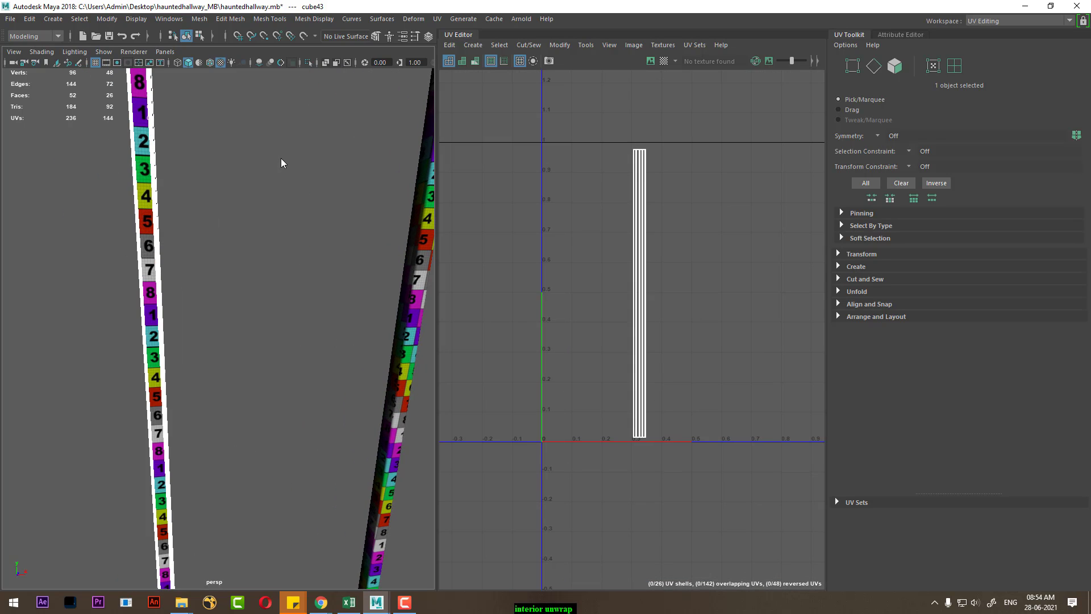
pyautogui.click(436, 20)
pyautogui.click(498, 86)
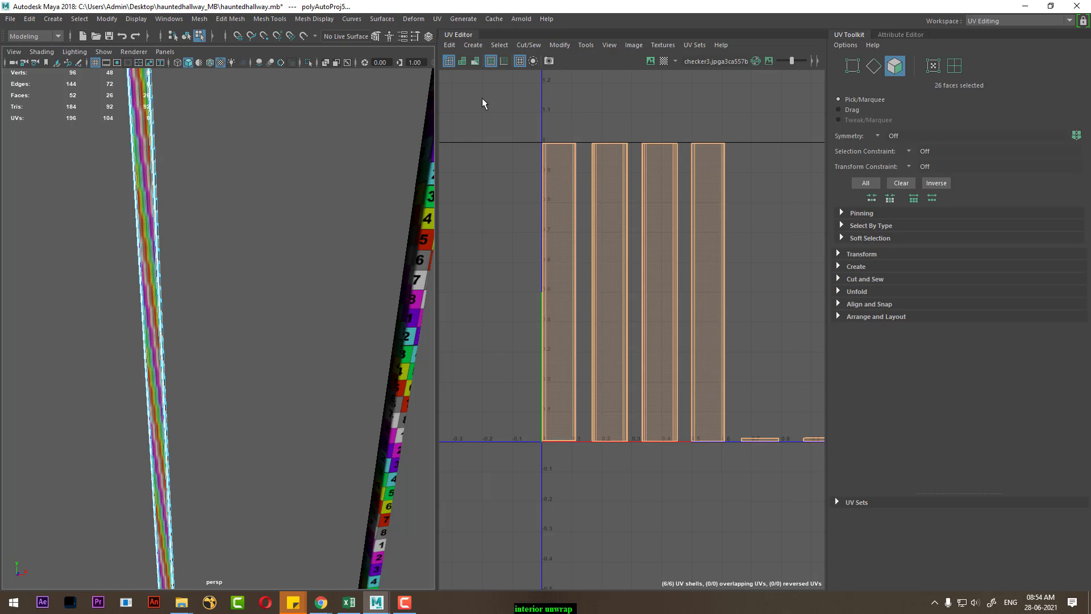
# Step: Select the edges shared between cube43's UV shells, then move and sew them together
pyautogui.press('F10')
pyautogui.click(724, 210)
pyautogui.moveTo(803, 217); pyautogui.dragTo(551, 318)
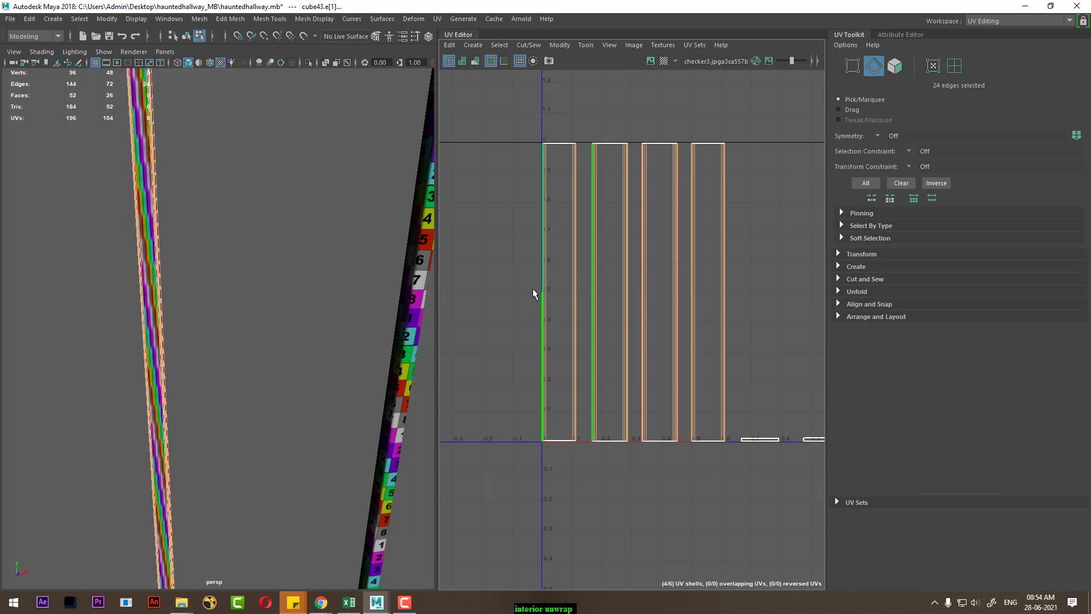
pyautogui.keyDown('shift'); pyautogui.moveTo(633, 338); pyautogui.dragTo(613, 121, button='right'); pyautogui.keyUp('shift')
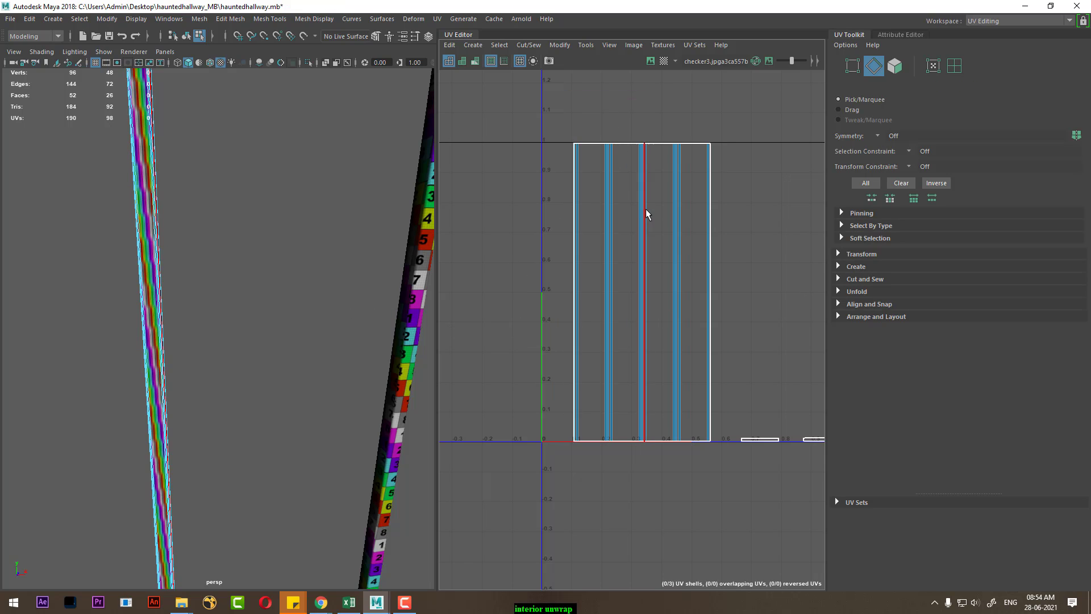
pyautogui.scroll(-2, 622, 208)
# Step: Try sewing the small shell under the main shell, then undo that sew
pyautogui.moveTo(598, 211)
pyautogui.mouseDown(button='right')
pyautogui.moveTo(694, 188)
pyautogui.moveTo(714, 152)
pyautogui.mouseUp(button='right')
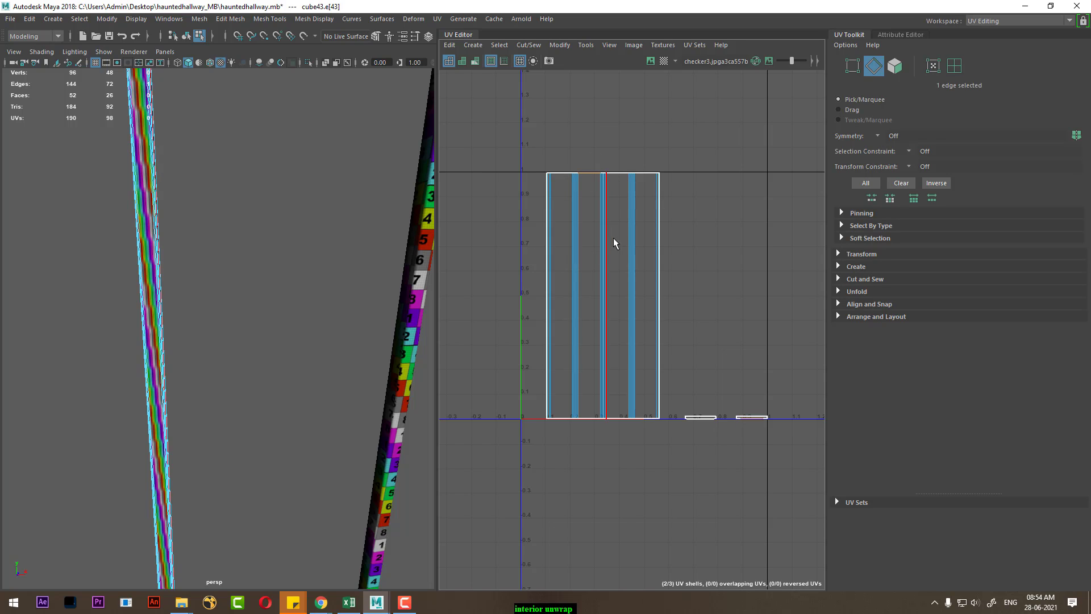
pyautogui.click(623, 371)
pyautogui.moveTo(616, 409)
pyautogui.keyDown('shift'); pyautogui.mouseDown(button='right')
pyautogui.moveTo(627, 158)
pyautogui.moveTo(745, 146)
pyautogui.mouseUp(button='right'); pyautogui.keyUp('shift')
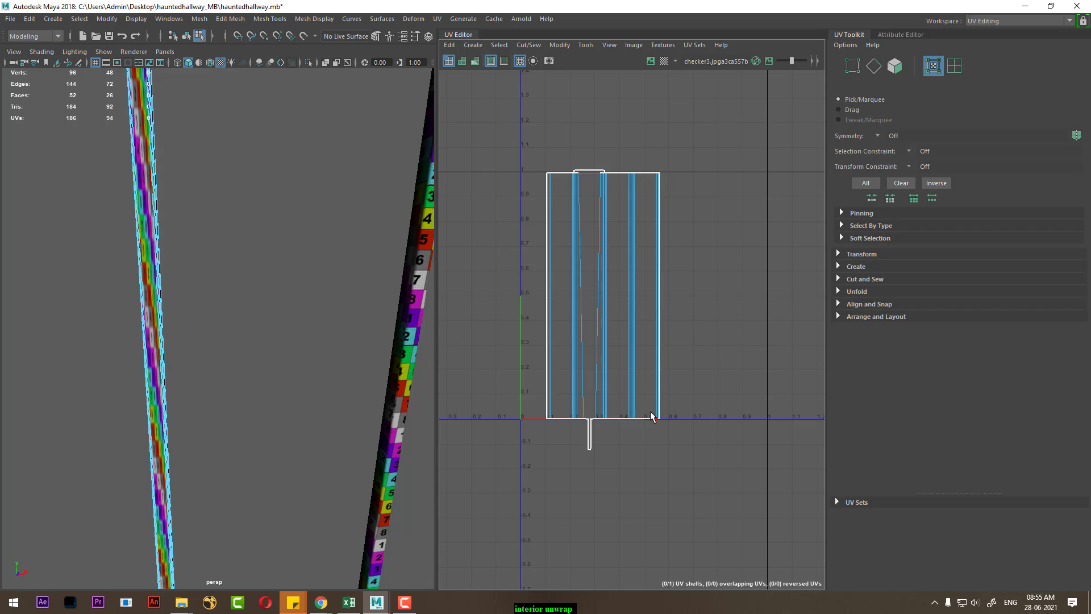
pyautogui.scroll(2, 653, 417)
pyautogui.scroll(-1, 638, 378)
pyautogui.hotkey('ctrl', 'z')
# Step: Sew the small UV shell onto the main shell along the picked edge
pyautogui.moveTo(732, 329); pyautogui.dragTo(761, 233, button='right')
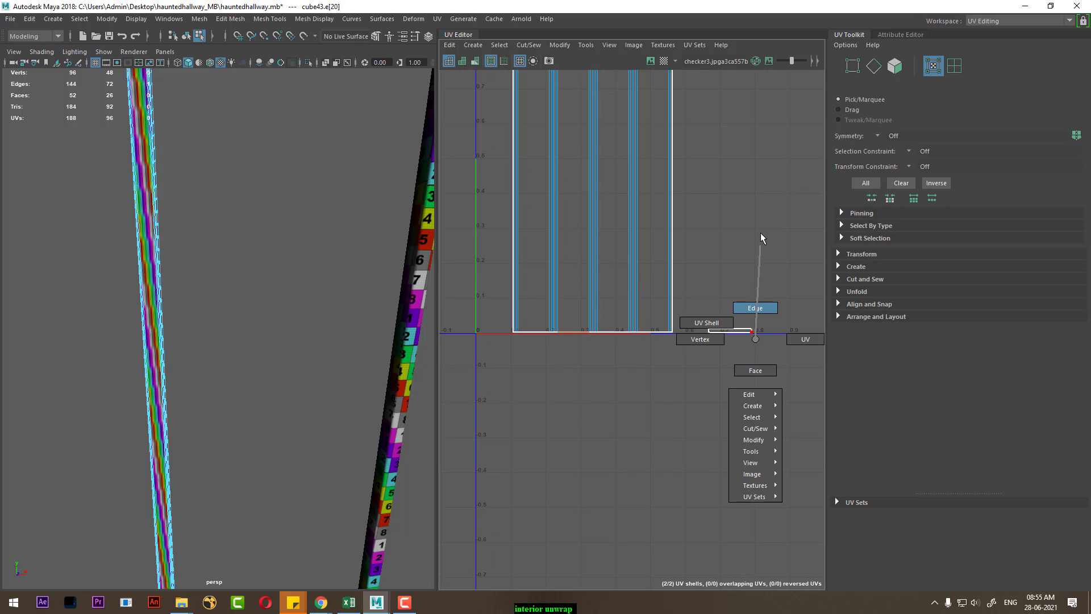
pyautogui.click(734, 329)
pyautogui.keyDown('shift'); pyautogui.moveTo(597, 393); pyautogui.dragTo(577, 192, button='right'); pyautogui.keyUp('shift')
pyautogui.scroll(-3, 576, 191)
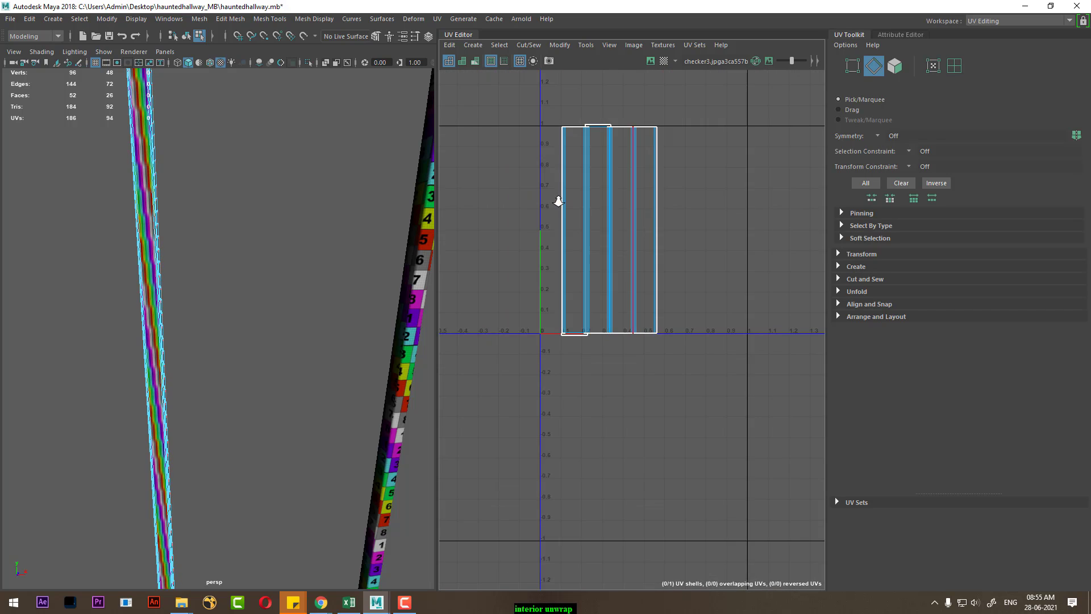
# Step: Unfold the shell, straighten it into a vertical strip, then return to Object Mode and deselect
pyautogui.keyDown('shift'); pyautogui.rightClick(698, 192); pyautogui.keyUp('shift')
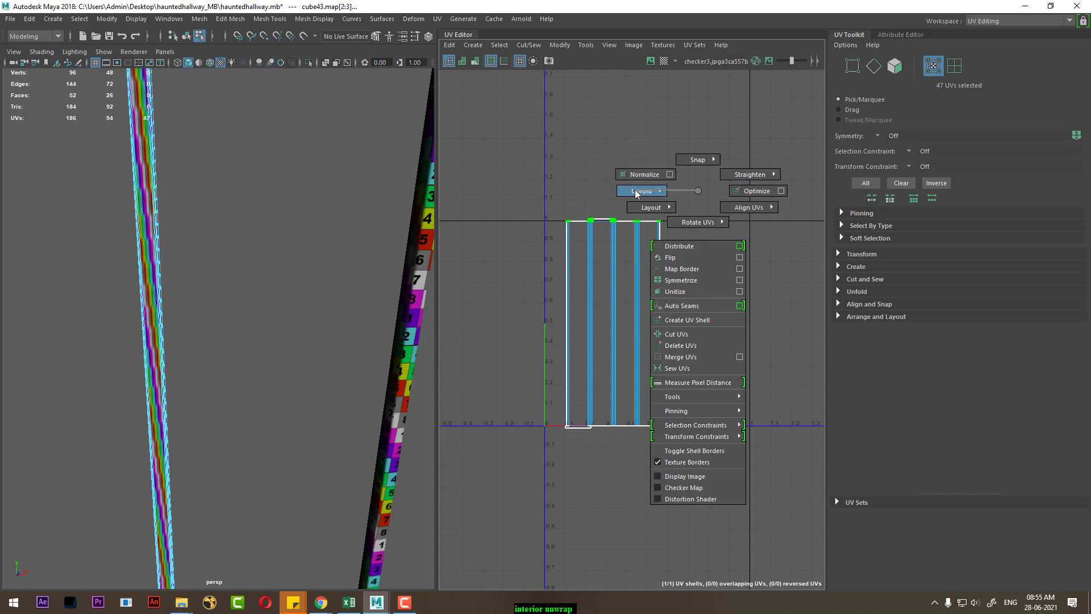
pyautogui.keyDown('shift'); pyautogui.moveTo(697, 190); pyautogui.dragTo(569, 174, button='right'); pyautogui.keyUp('shift')
pyautogui.keyDown('shift'); pyautogui.moveTo(714, 307); pyautogui.dragTo(629, 257, button='right'); pyautogui.keyUp('shift')
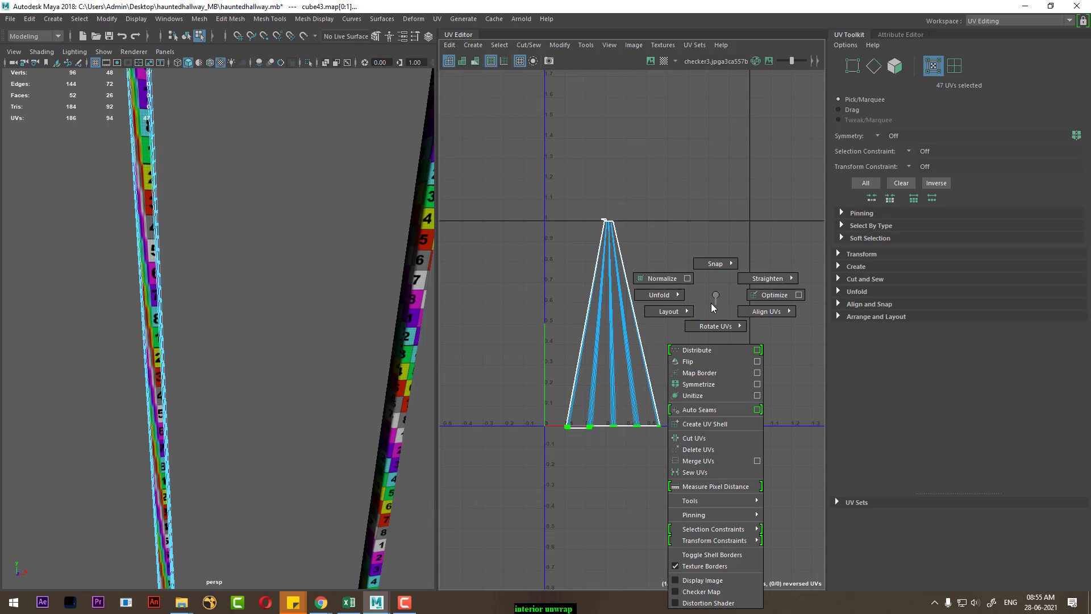
pyautogui.keyDown('alt'); pyautogui.moveTo(356, 379); pyautogui.dragTo(255, 328); pyautogui.keyUp('alt')
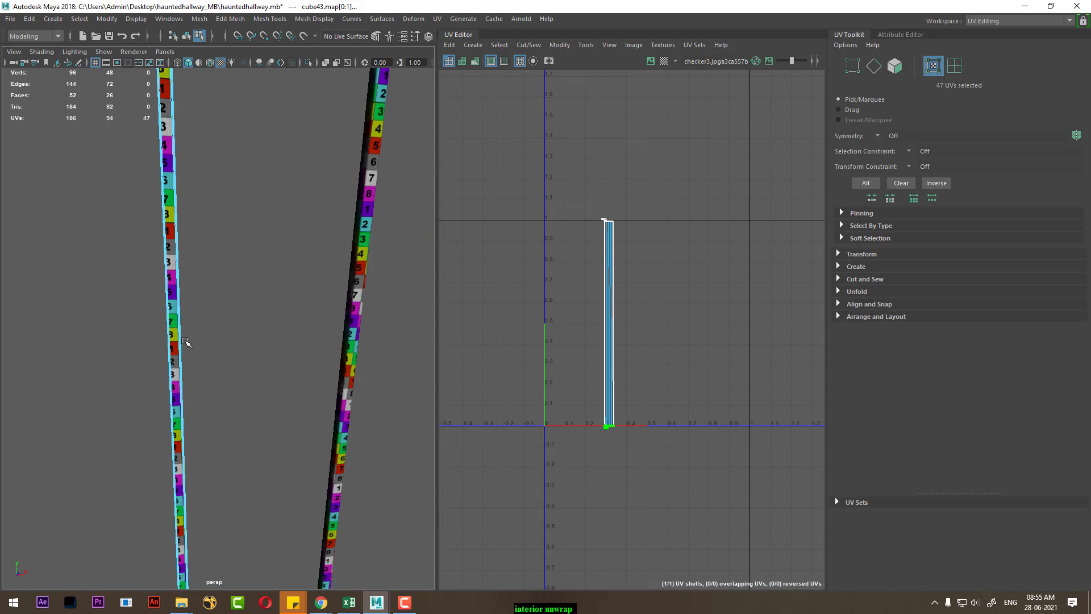
pyautogui.scroll(-2, 584, 384)
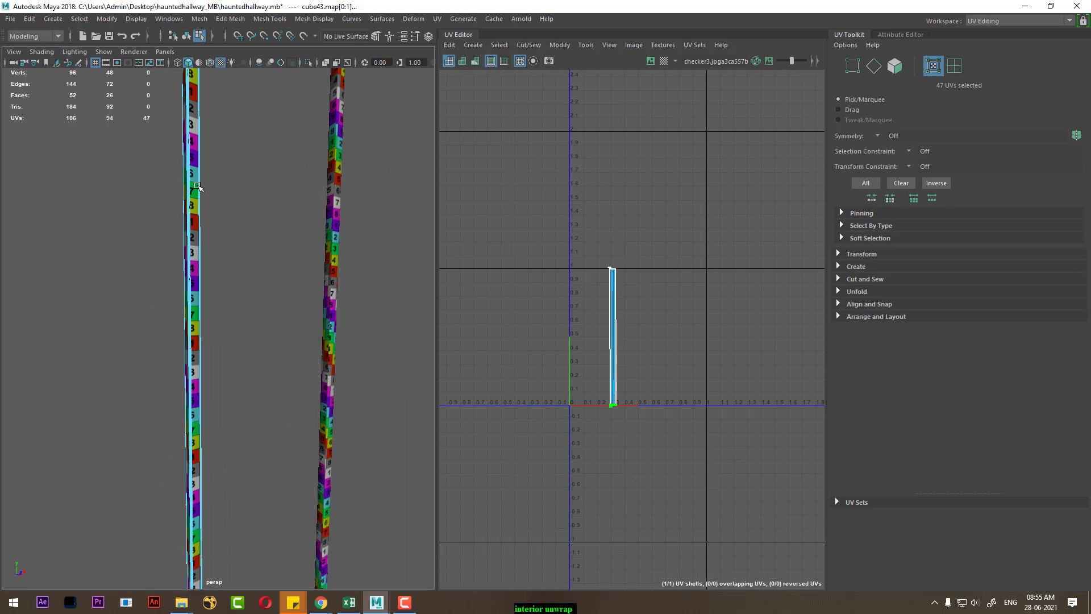
pyautogui.moveTo(184, 177); pyautogui.dragTo(238, 145, button='right')
pyautogui.scroll(-2, 188, 226)
# Step: Unhide the scene geometry and select the broken planks in the hallway
pyautogui.scroll(-2, 237, 256)
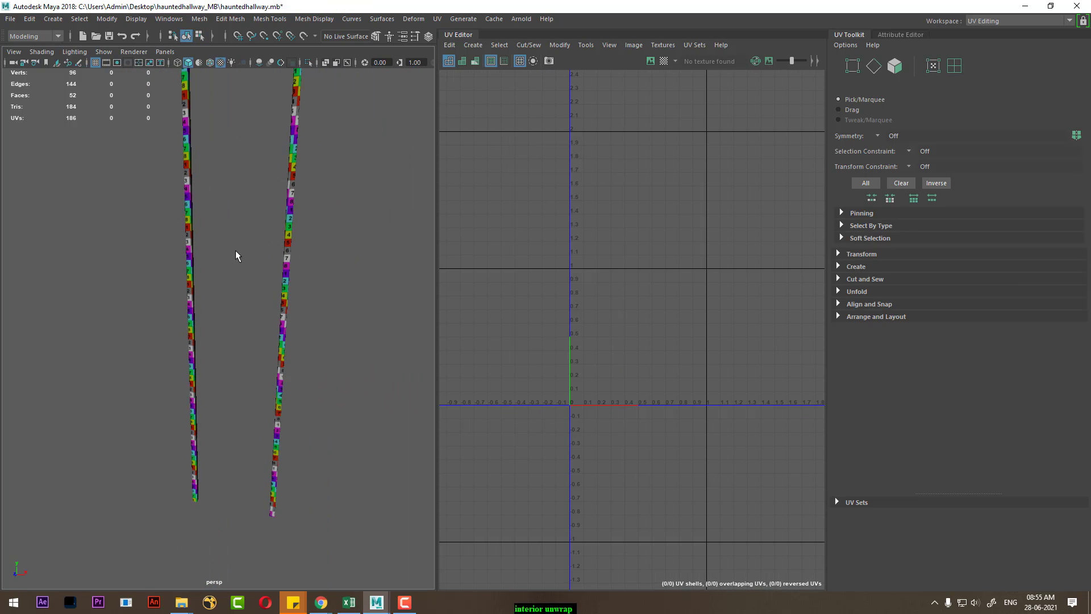
pyautogui.hotkey('ctrl', '1')
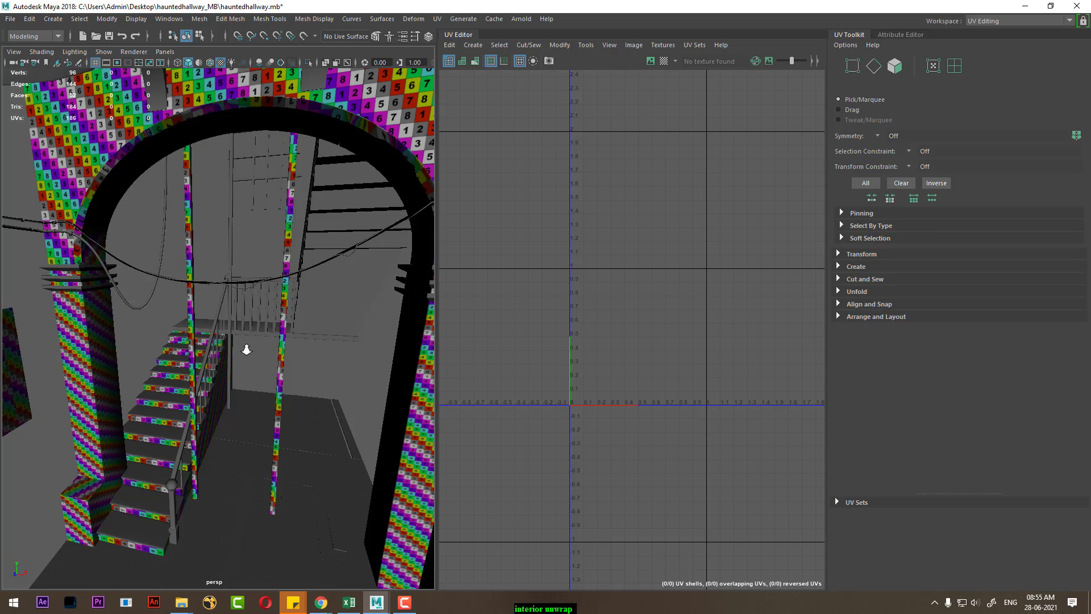
pyautogui.moveTo(243, 348)
pyautogui.keyDown('alt'); pyautogui.mouseDown()
pyautogui.moveTo(230, 280)
pyautogui.moveTo(296, 386)
pyautogui.moveTo(165, 342)
pyautogui.moveTo(234, 370)
pyautogui.moveTo(261, 432)
pyautogui.moveTo(251, 429)
pyautogui.moveTo(322, 441)
pyautogui.moveTo(269, 393)
pyautogui.moveTo(318, 291)
pyautogui.mouseUp(); pyautogui.keyUp('alt')
pyautogui.click(235, 377)
pyautogui.scroll(2, 656, 343)
pyautogui.click(322, 442)
# Step: Give the broken wall the checker material and flip its mirrored UVs
pyautogui.click(261, 247)
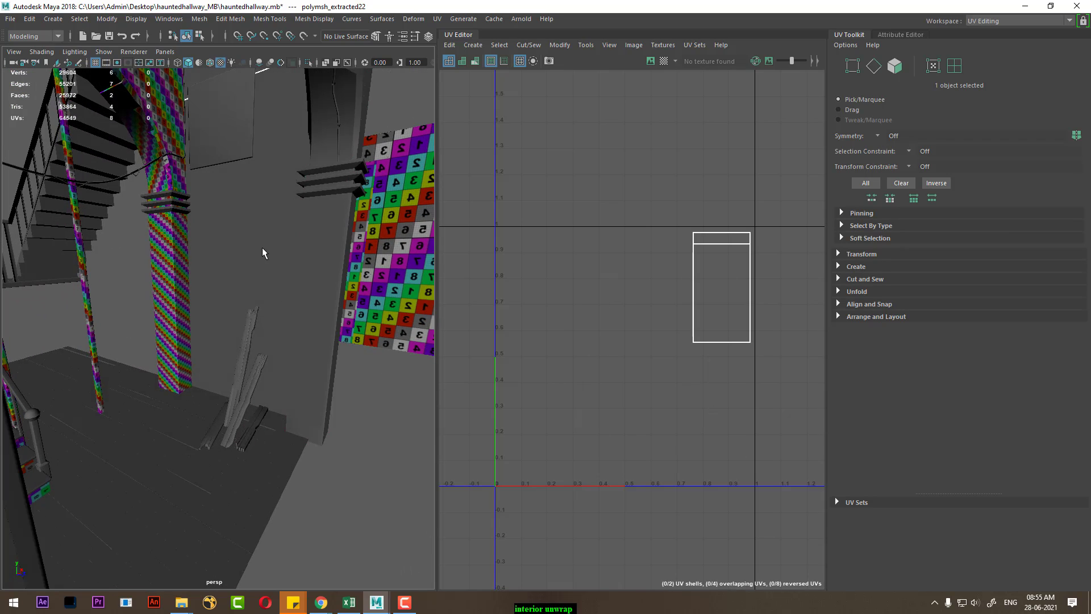
pyautogui.moveTo(261, 247)
pyautogui.keyDown('alt'); pyautogui.mouseDown()
pyautogui.moveTo(200, 273)
pyautogui.moveTo(122, 276)
pyautogui.moveTo(288, 271)
pyautogui.moveTo(214, 288)
pyautogui.moveTo(241, 331)
pyautogui.moveTo(102, 345)
pyautogui.moveTo(244, 341)
pyautogui.moveTo(234, 258)
pyautogui.mouseUp(); pyautogui.keyUp('alt')
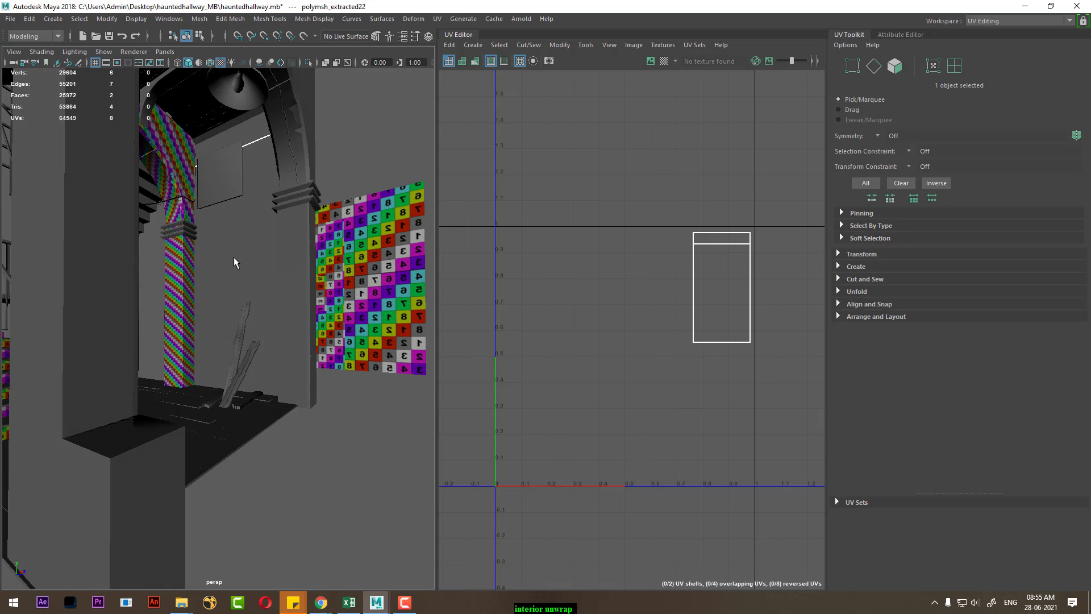
pyautogui.moveTo(234, 259)
pyautogui.mouseDown(button='right')
pyautogui.moveTo(254, 582)
pyautogui.moveTo(311, 566)
pyautogui.mouseUp(button='right')
pyautogui.press('f')
pyautogui.moveTo(310, 467)
pyautogui.keyDown('alt'); pyautogui.mouseDown()
pyautogui.moveTo(333, 417)
pyautogui.moveTo(382, 448)
pyautogui.mouseUp(); pyautogui.keyUp('alt')
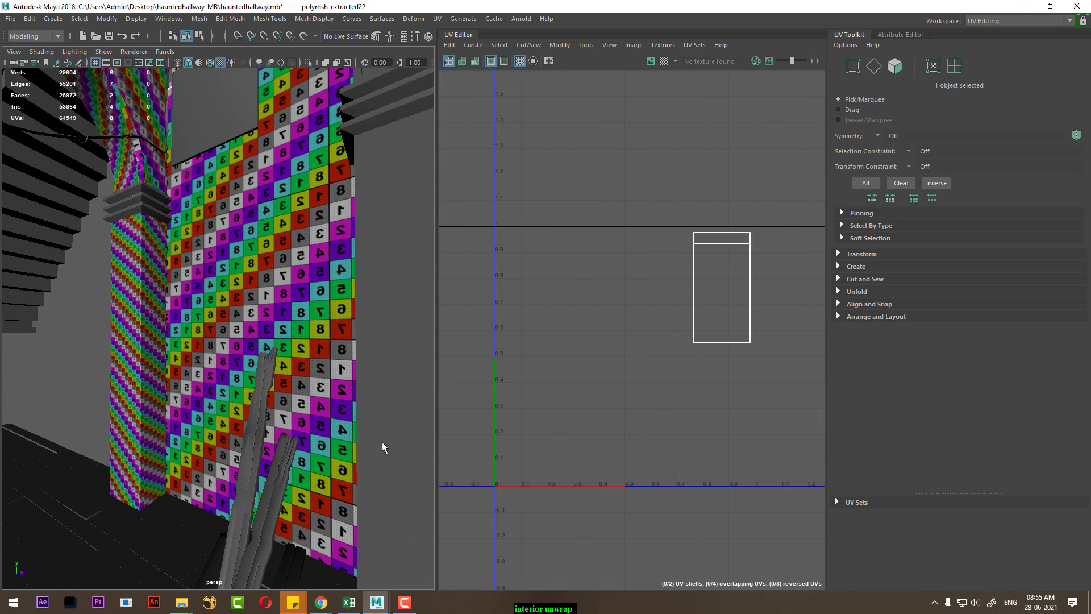
pyautogui.moveTo(714, 207); pyautogui.dragTo(541, 441)
pyautogui.keyDown('shift'); pyautogui.rightClick(634, 221); pyautogui.keyUp('shift')
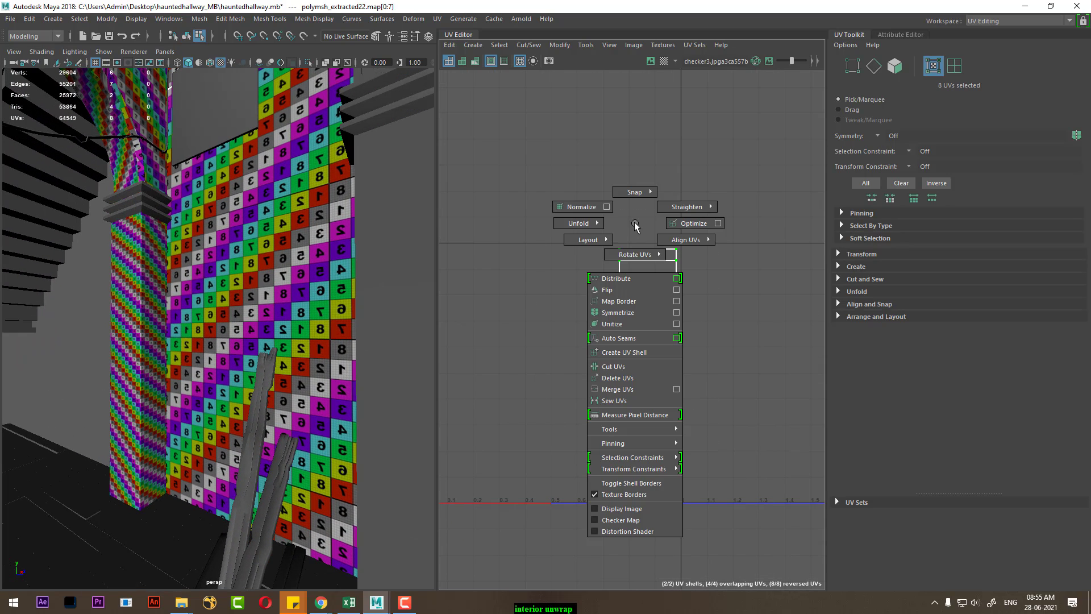
pyautogui.click(618, 290)
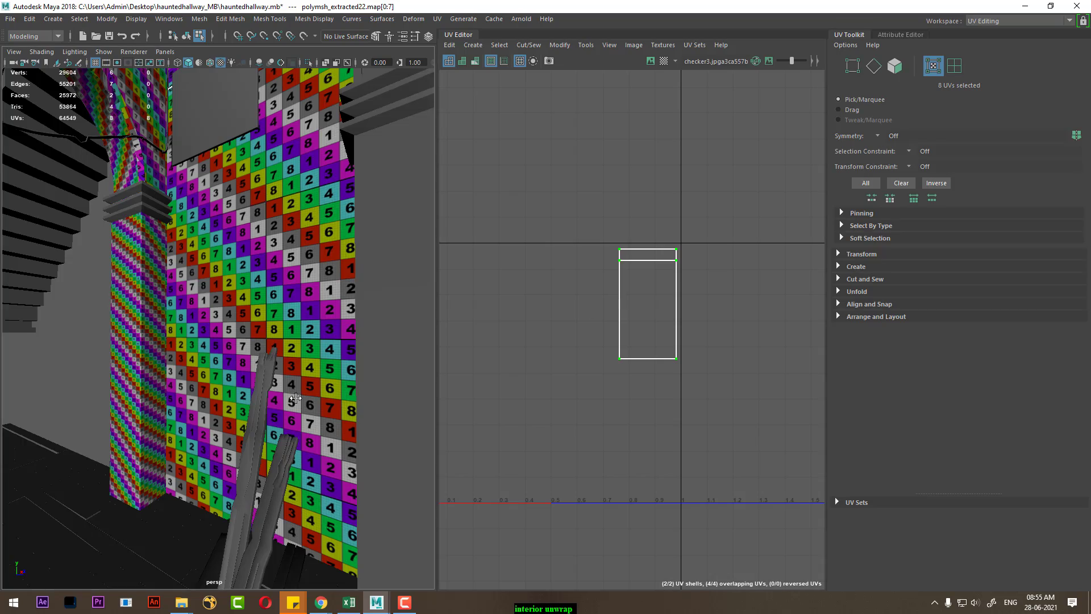
# Step: Orbit the hallway and select the floor boards as a whole object
pyautogui.moveTo(239, 398)
pyautogui.keyDown('alt'); pyautogui.mouseDown()
pyautogui.moveTo(196, 401)
pyautogui.moveTo(272, 380)
pyautogui.mouseUp(); pyautogui.keyUp('alt')
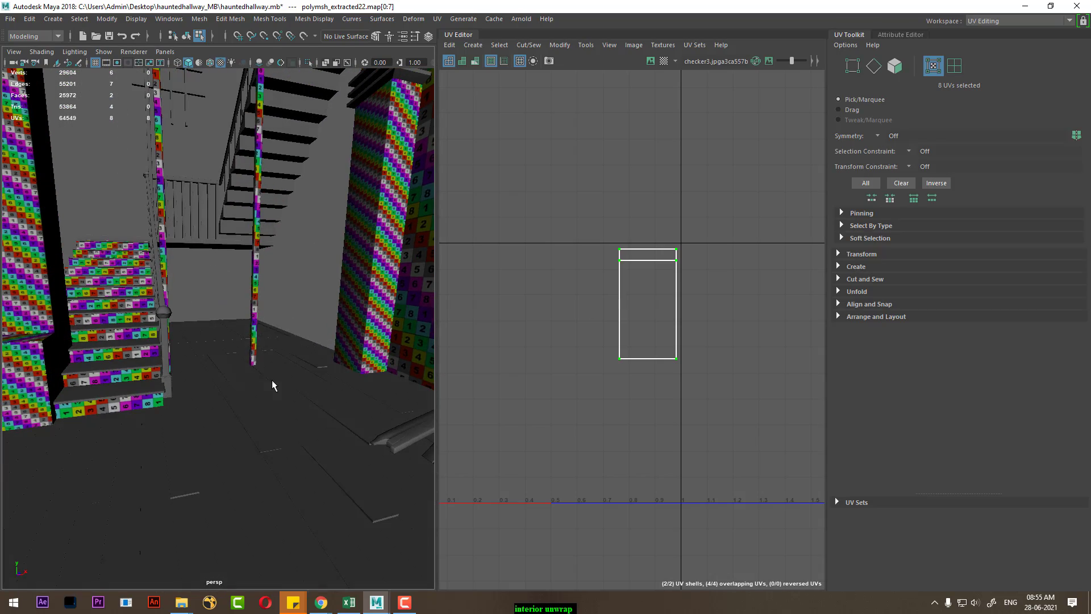
pyautogui.moveTo(291, 274); pyautogui.dragTo(405, 199, button='right')
pyautogui.click(283, 404)
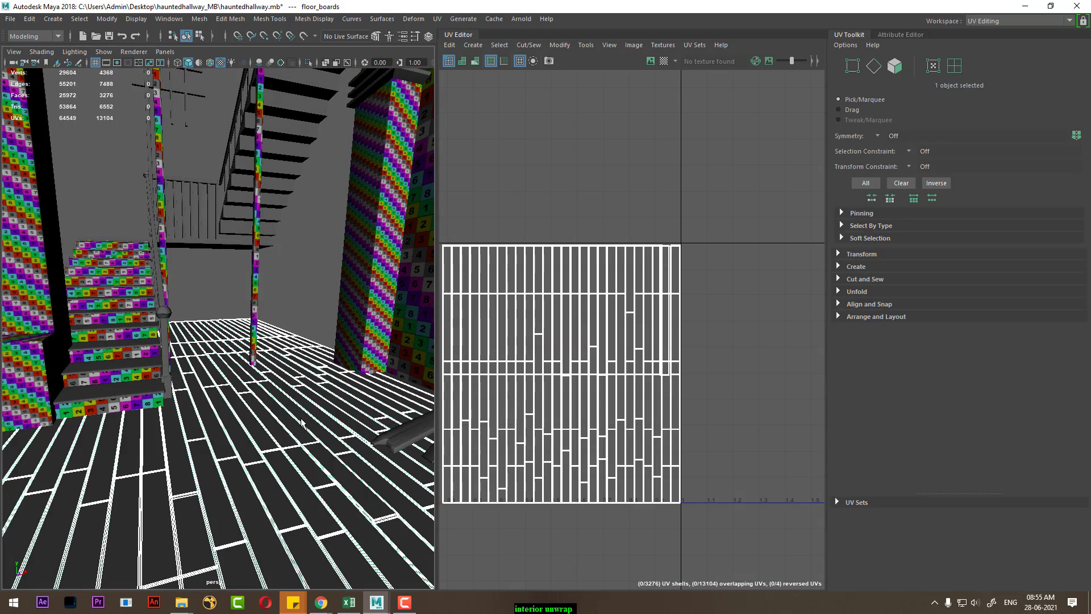
pyautogui.hotkey('alt', 'h')
pyautogui.moveTo(301, 422)
pyautogui.keyDown('alt'); pyautogui.mouseDown()
pyautogui.moveTo(270, 493)
pyautogui.moveTo(241, 471)
pyautogui.moveTo(250, 442)
pyautogui.mouseUp(); pyautogui.keyUp('alt')
pyautogui.click(270, 493)
pyautogui.click(266, 391)
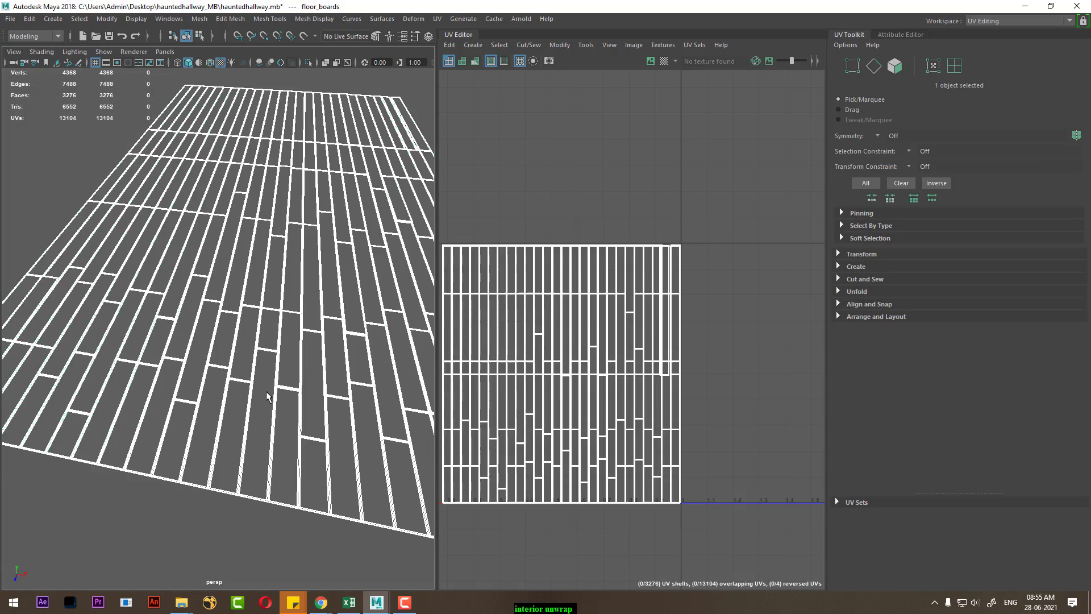
pyautogui.hotkey('ctrl', 'space')
pyautogui.press('f')
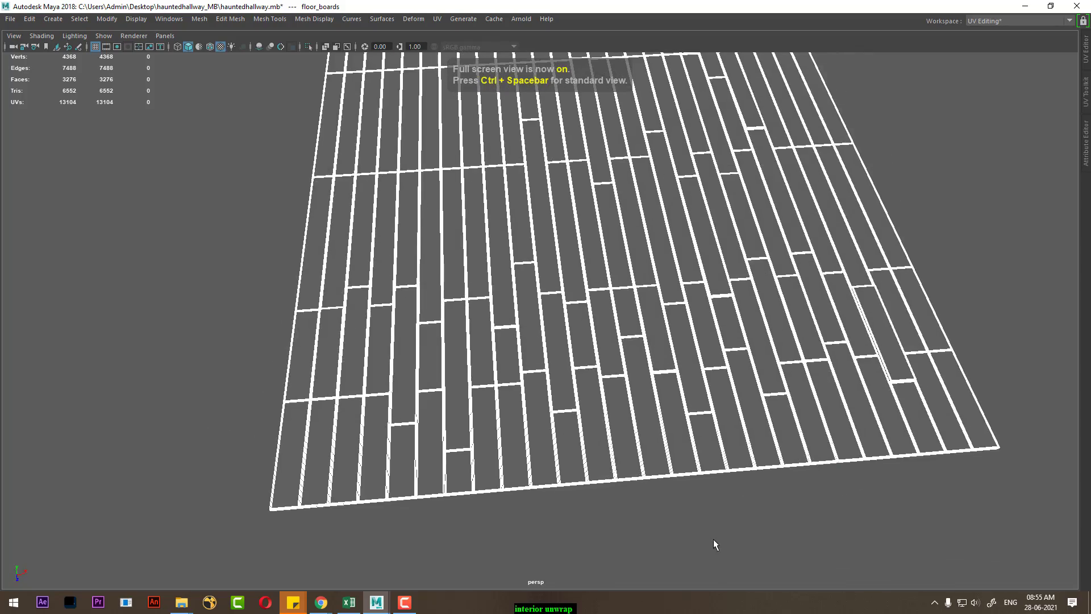
pyautogui.moveTo(715, 545)
pyautogui.keyDown('alt'); pyautogui.mouseDown()
pyautogui.moveTo(807, 497)
pyautogui.moveTo(752, 470)
pyautogui.moveTo(699, 370)
pyautogui.moveTo(652, 386)
pyautogui.moveTo(626, 370)
pyautogui.moveTo(609, 434)
pyautogui.moveTo(597, 241)
pyautogui.mouseUp(); pyautogui.keyUp('alt')
pyautogui.moveTo(596, 241)
pyautogui.keyDown('alt'); pyautogui.mouseDown(button='right')
pyautogui.moveTo(492, 455)
pyautogui.moveTo(369, 447)
pyautogui.mouseUp(button='right'); pyautogui.keyUp('alt')
pyautogui.click(486, 398)
pyautogui.keyDown('alt'); pyautogui.moveTo(486, 398); pyautogui.dragTo(509, 398); pyautogui.keyUp('alt')
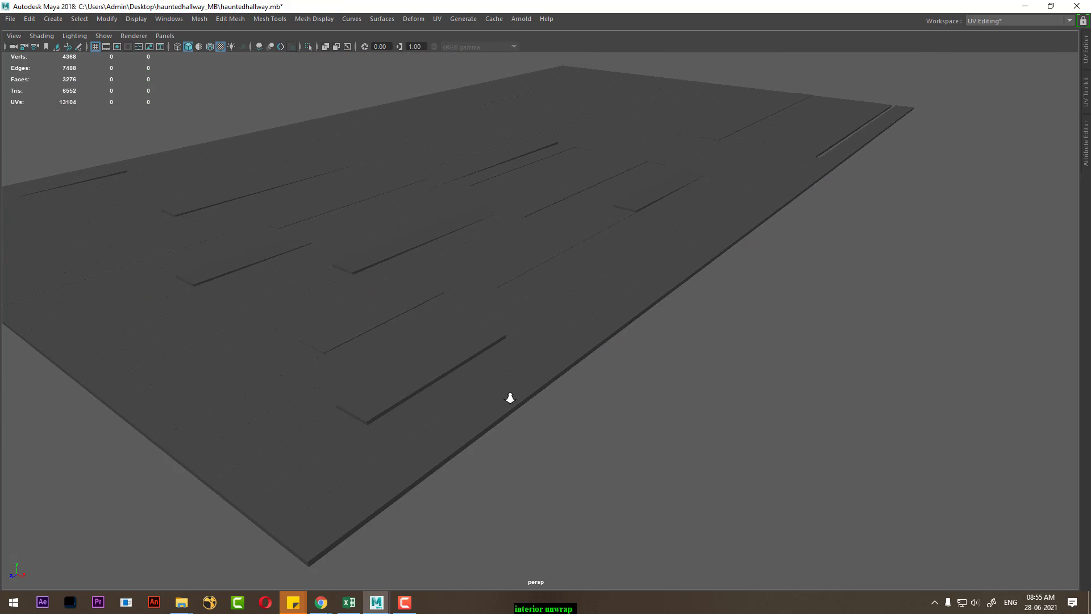
pyautogui.keyDown('alt'); pyautogui.moveTo(510, 397); pyautogui.dragTo(424, 424, button='right'); pyautogui.keyUp('alt')
pyautogui.keyDown('alt'); pyautogui.moveTo(424, 424); pyautogui.dragTo(457, 421); pyautogui.keyUp('alt')
pyautogui.keyDown('alt'); pyautogui.moveTo(456, 422); pyautogui.dragTo(450, 371, button='right'); pyautogui.keyUp('alt')
pyautogui.click(456, 352)
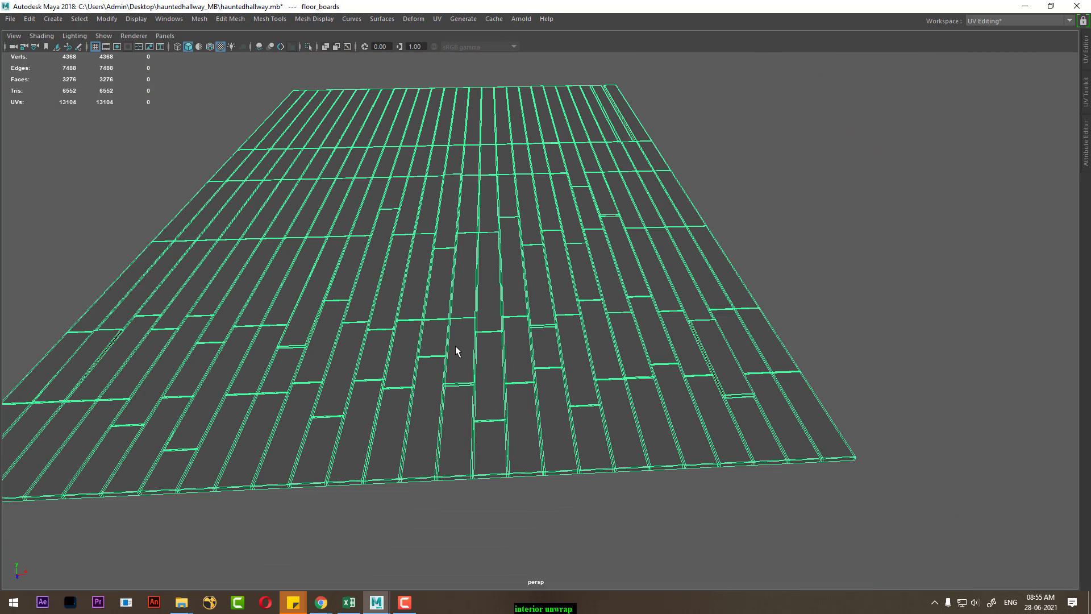
pyautogui.hotkey('ctrl', '1')
pyautogui.scroll(-5, 600, 358)
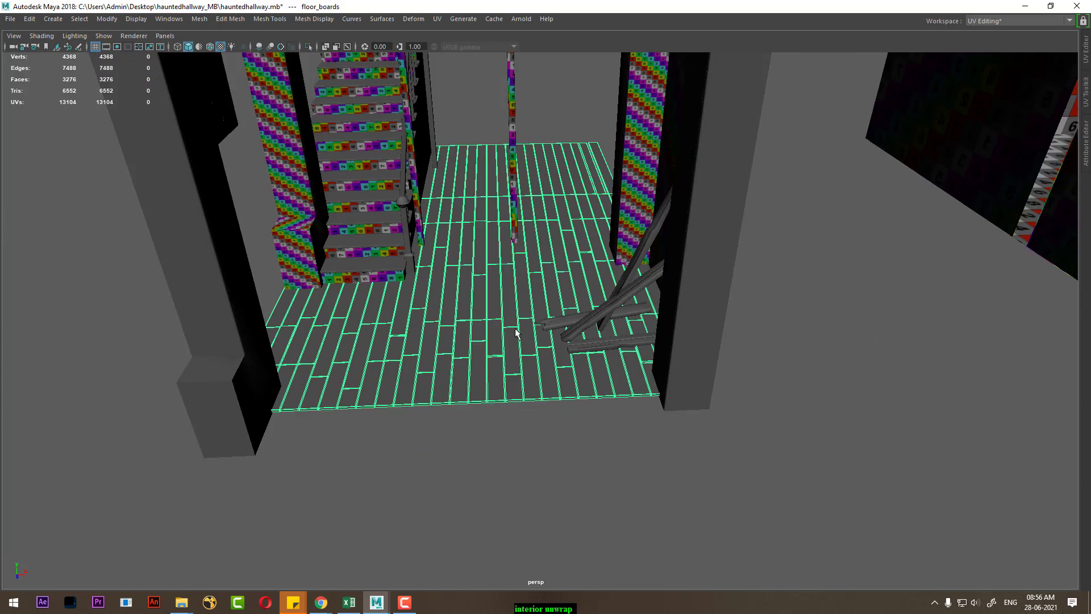
pyautogui.scroll(-2, 625, 295)
pyautogui.press('space')
pyautogui.click(662, 234)
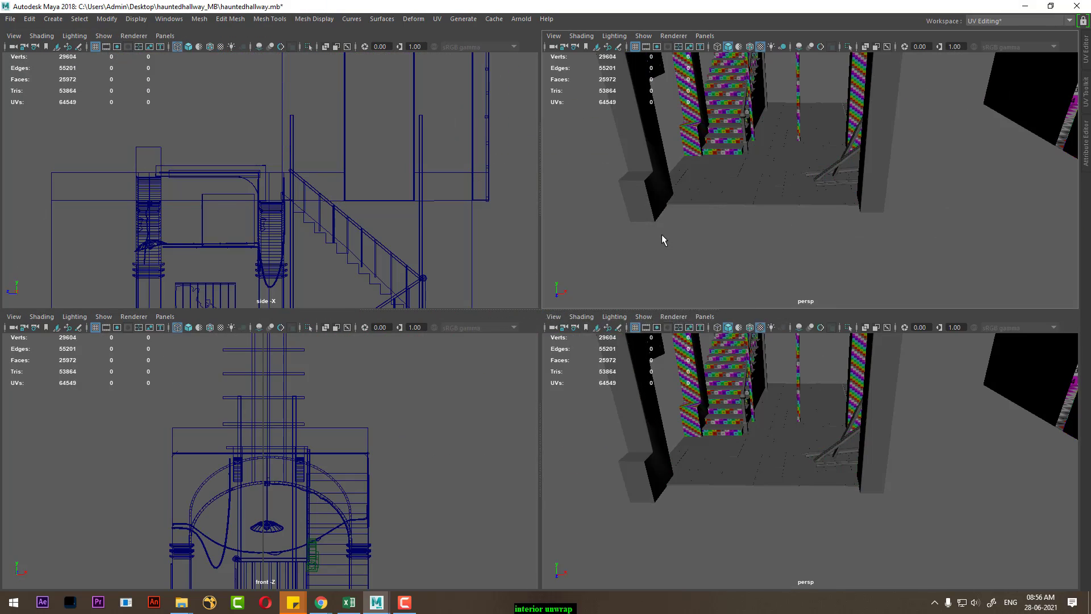
# Step: Assign the existing checker material to floor_boards, its UV layout filling the 0–1 space
pyautogui.scroll(-3, 273, 381)
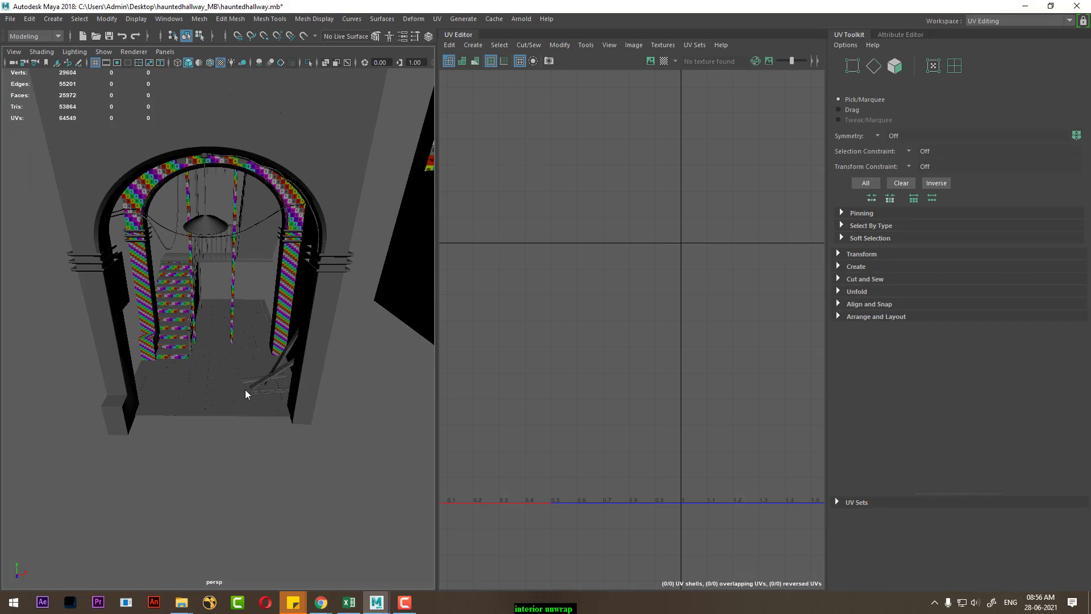
pyautogui.click(224, 407)
pyautogui.moveTo(244, 264); pyautogui.dragTo(163, 435, button='right')
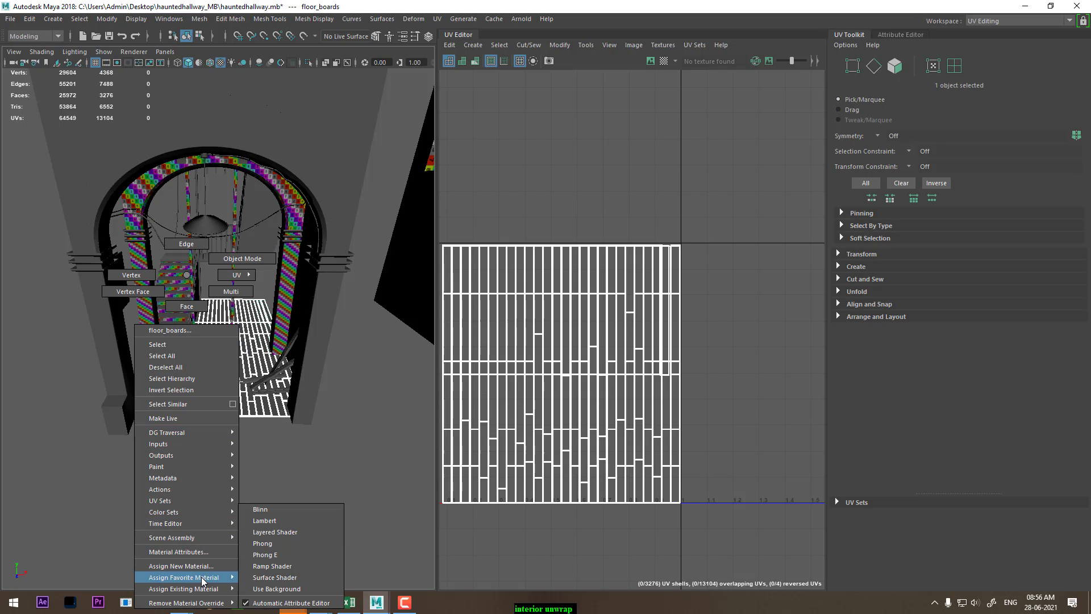
pyautogui.moveTo(188, 410); pyautogui.dragTo(273, 569, button='right')
pyautogui.scroll(5, 278, 418)
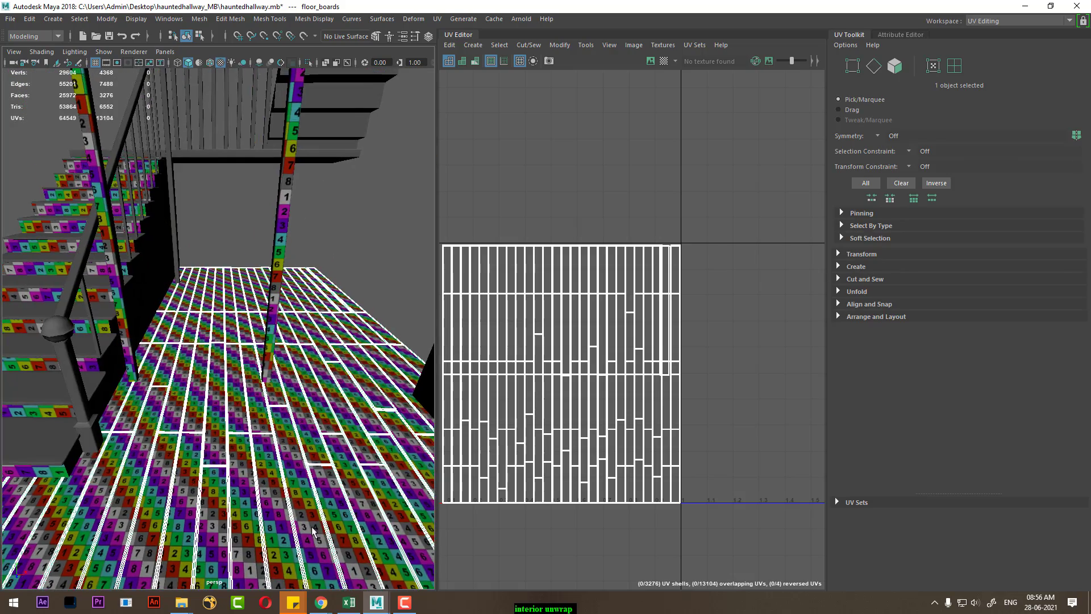
pyautogui.scroll(5, 281, 406)
pyautogui.scroll(3, 284, 394)
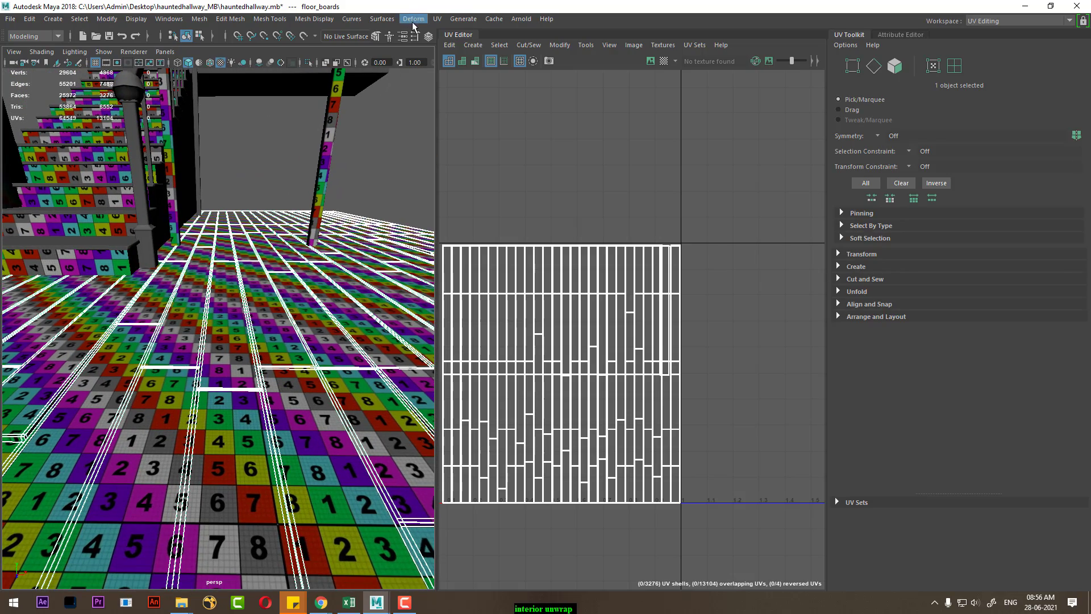
pyautogui.click(438, 19)
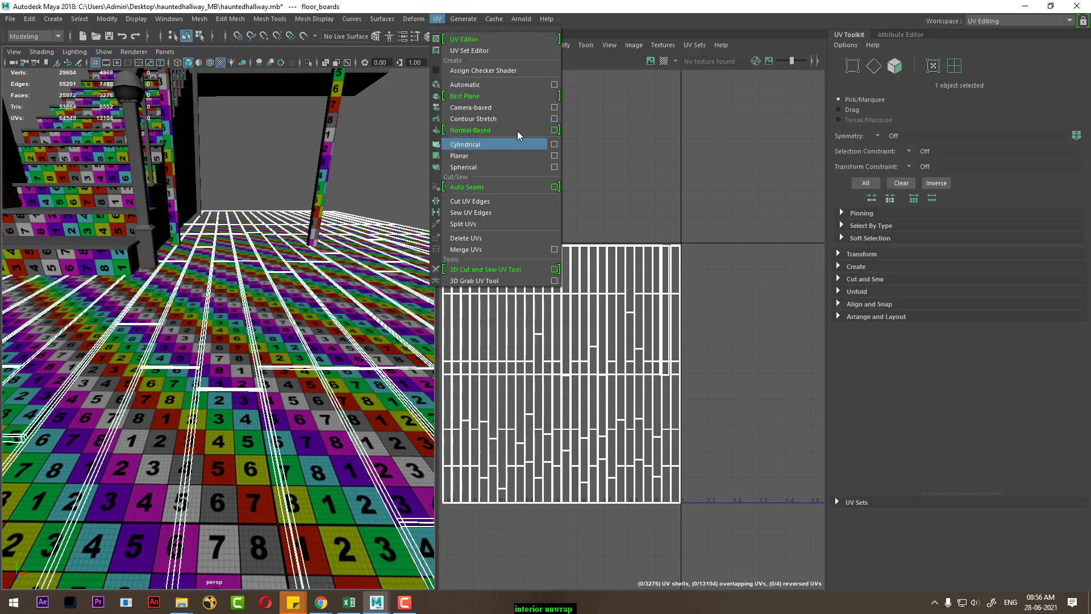
# Step: Apply a Y-axis planar projection to the floor boards, narrowing it and stretching it taller
pyautogui.click(555, 159)
pyautogui.click(638, 223)
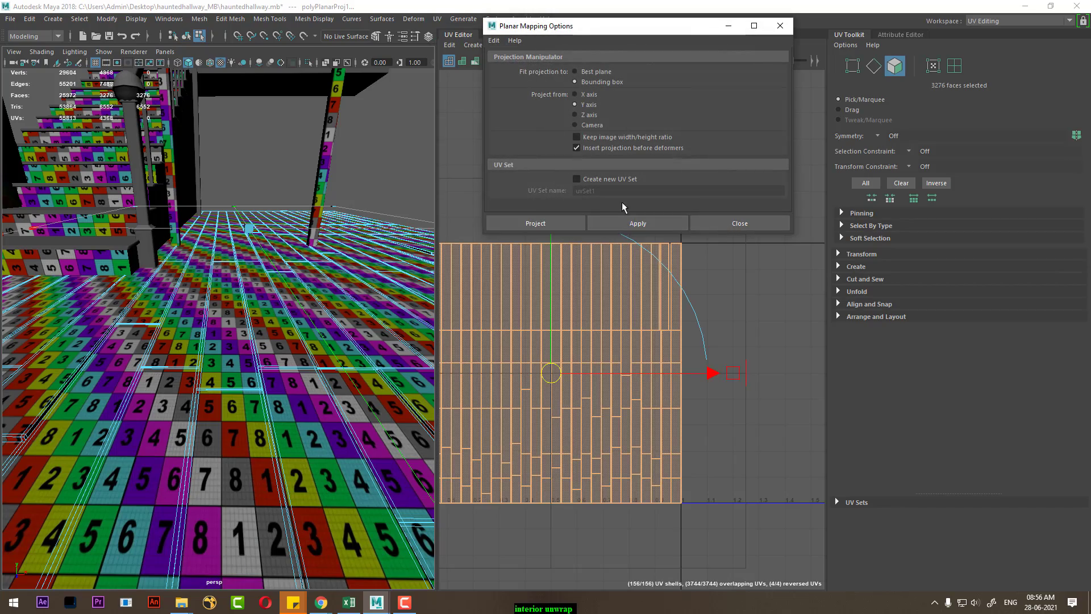
pyautogui.keyDown('alt'); pyautogui.moveTo(172, 316); pyautogui.dragTo(164, 357); pyautogui.keyUp('alt')
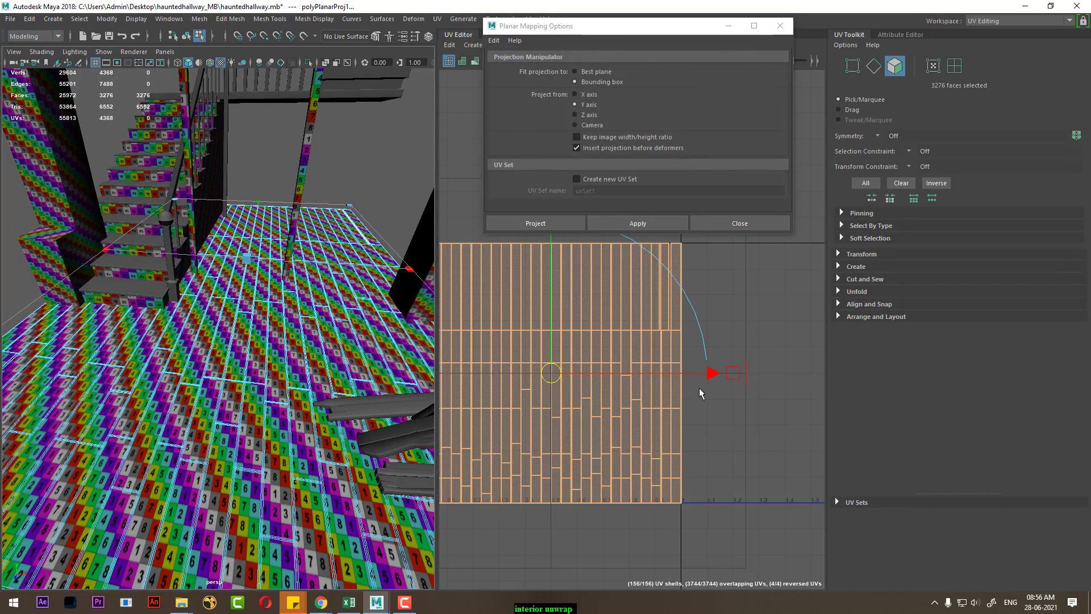
pyautogui.scroll(-2, 699, 388)
pyautogui.moveTo(725, 380); pyautogui.dragTo(689, 385)
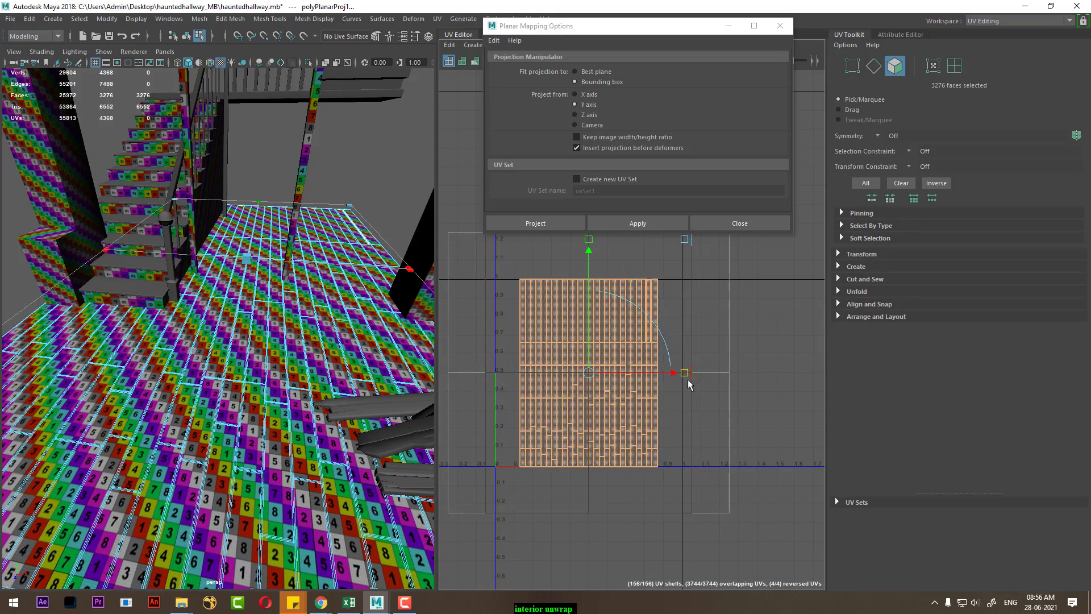
pyautogui.moveTo(684, 247); pyautogui.dragTo(681, 189)
# Step: Stretch the planar projection taller again from a top-down view and reselect the floor boards
pyautogui.keyDown('alt'); pyautogui.moveTo(244, 267); pyautogui.dragTo(250, 290); pyautogui.keyUp('alt')
pyautogui.keyDown('alt'); pyautogui.moveTo(250, 290); pyautogui.dragTo(610, 394, button='right'); pyautogui.keyUp('alt')
pyautogui.keyDown('alt'); pyautogui.moveTo(647, 329); pyautogui.dragTo(666, 381, button='middle'); pyautogui.keyUp('alt')
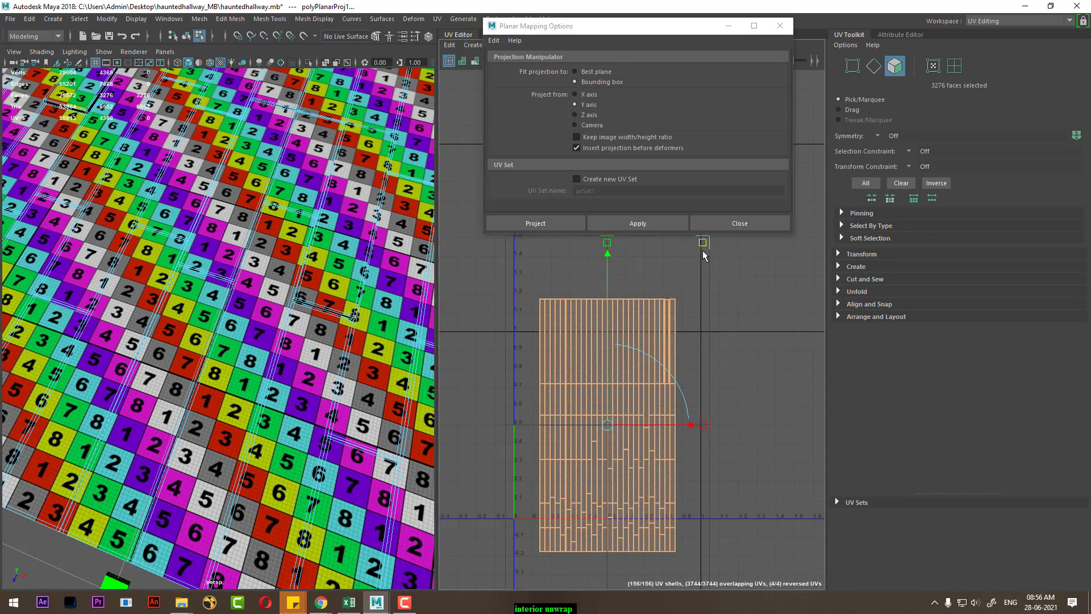
pyautogui.moveTo(703, 250)
pyautogui.mouseDown()
pyautogui.moveTo(704, 172)
pyautogui.moveTo(688, 199)
pyautogui.mouseUp()
pyautogui.scroll(-5, 266, 377)
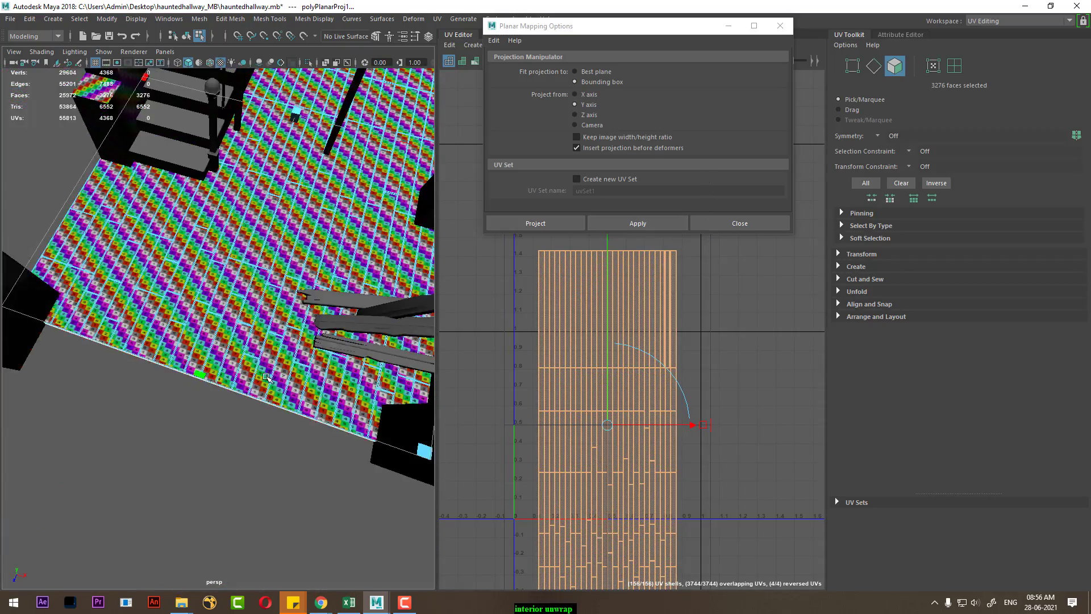
pyautogui.scroll(5, 266, 377)
pyautogui.moveTo(228, 296); pyautogui.dragTo(258, 253, button='right')
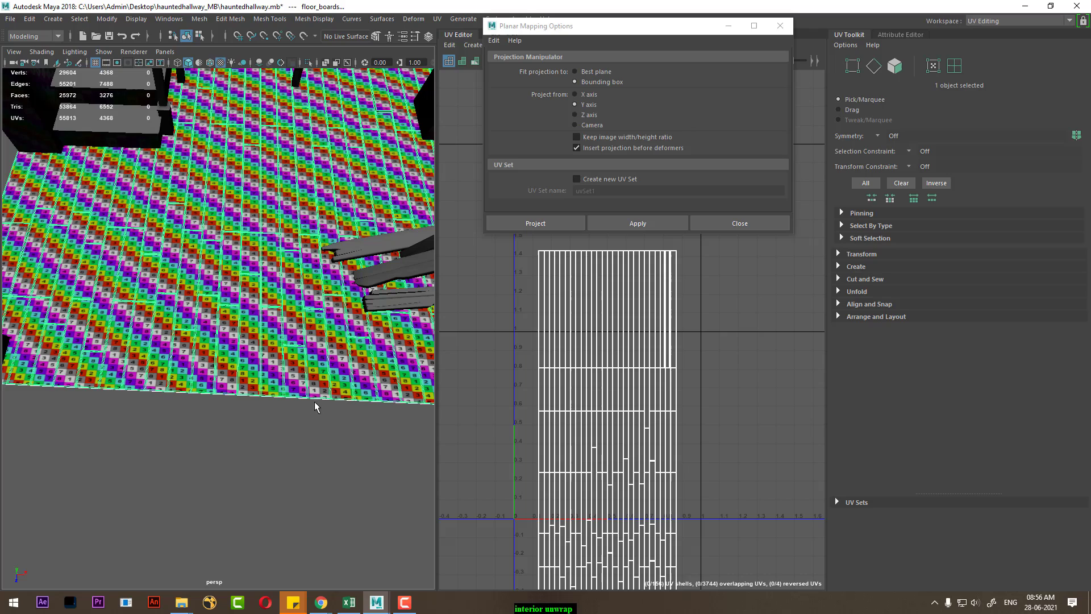
pyautogui.click(265, 358)
# Step: Close the planar mapping settings and select every UV of the floor boards
pyautogui.click(779, 224)
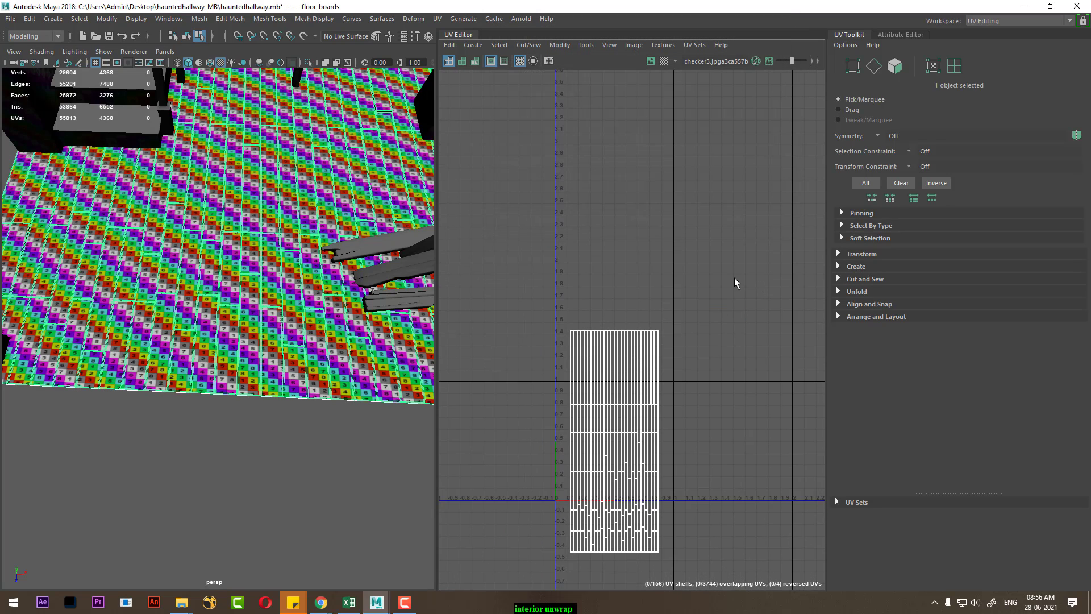
pyautogui.press('F12')
pyautogui.moveTo(739, 279); pyautogui.dragTo(547, 433)
pyautogui.moveTo(617, 345); pyautogui.dragTo(715, 299, button='right')
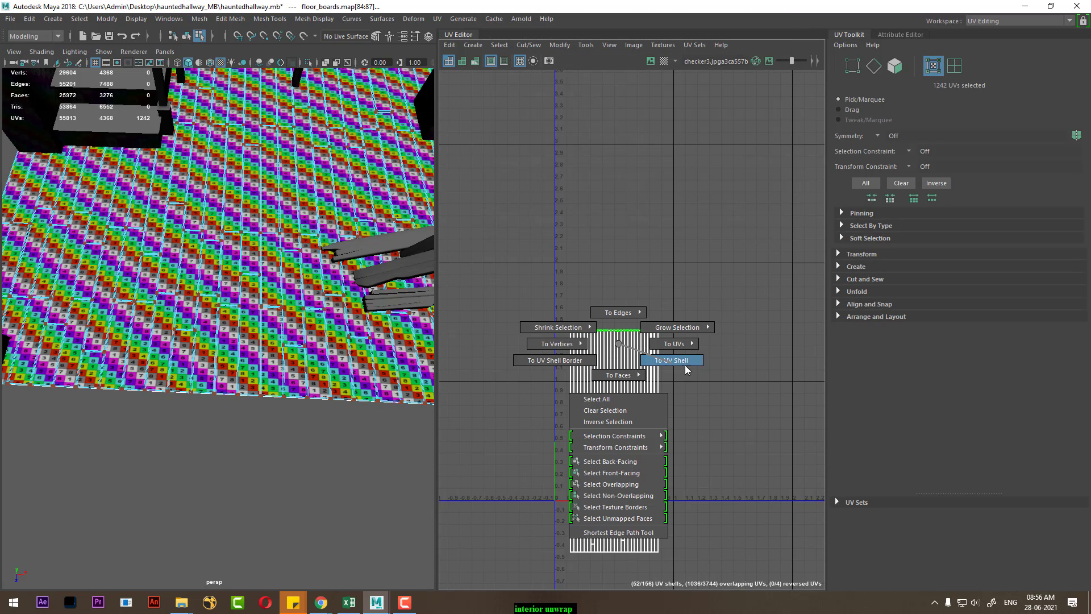
pyautogui.rightClick(714, 298)
pyautogui.moveTo(670, 594); pyautogui.dragTo(672, 592)
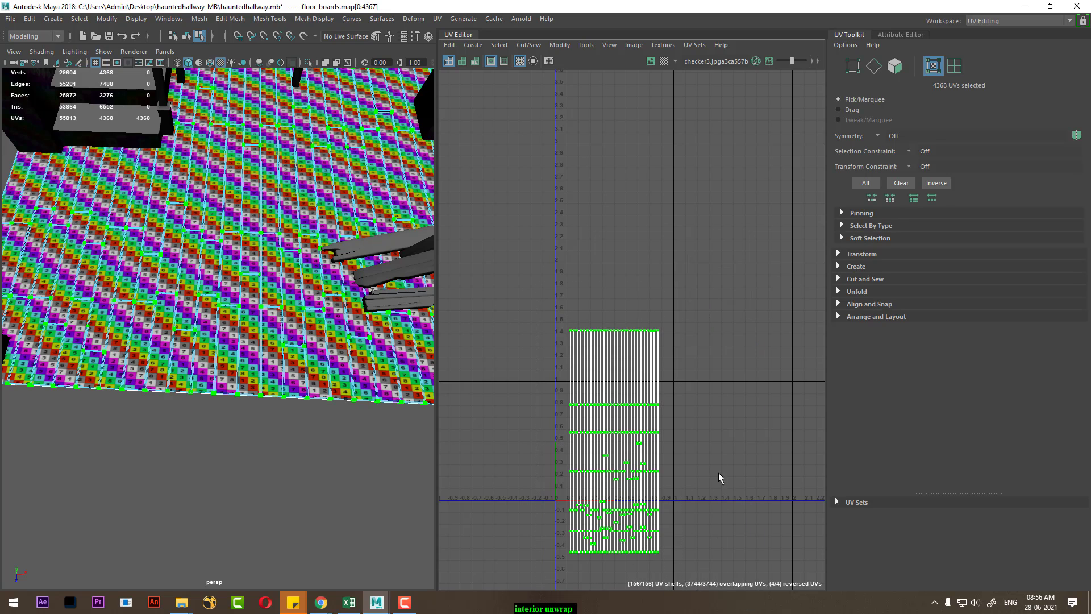
# Step: Lay out the floor UV shells in 0–1 space, stretch them into a tall vertical block, then switch to Chrome
pyautogui.moveTo(741, 294); pyautogui.dragTo(684, 329, button='right')
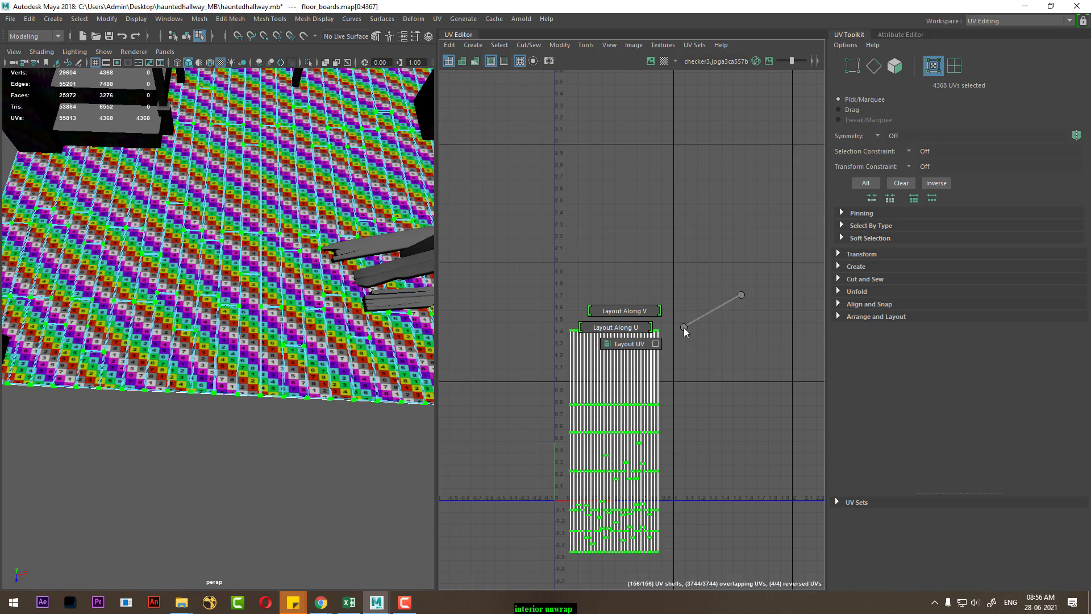
pyautogui.keyDown('shift'); pyautogui.moveTo(626, 350); pyautogui.dragTo(627, 351, button='right'); pyautogui.keyUp('shift')
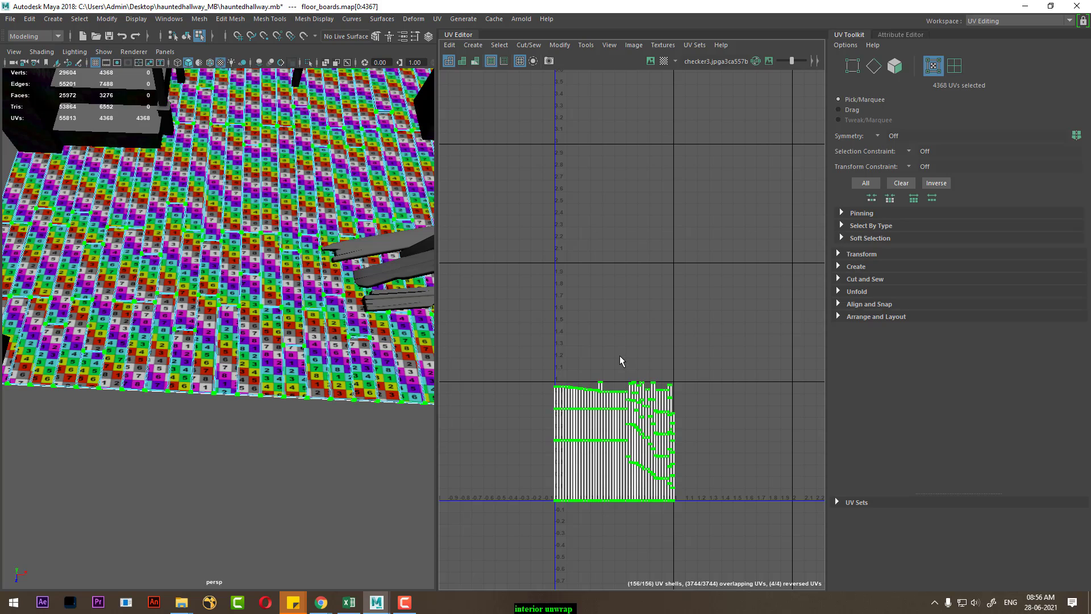
pyautogui.scroll(3, 653, 419)
pyautogui.keyDown('alt'); pyautogui.moveTo(639, 504); pyautogui.dragTo(661, 410, button='middle'); pyautogui.keyUp('alt')
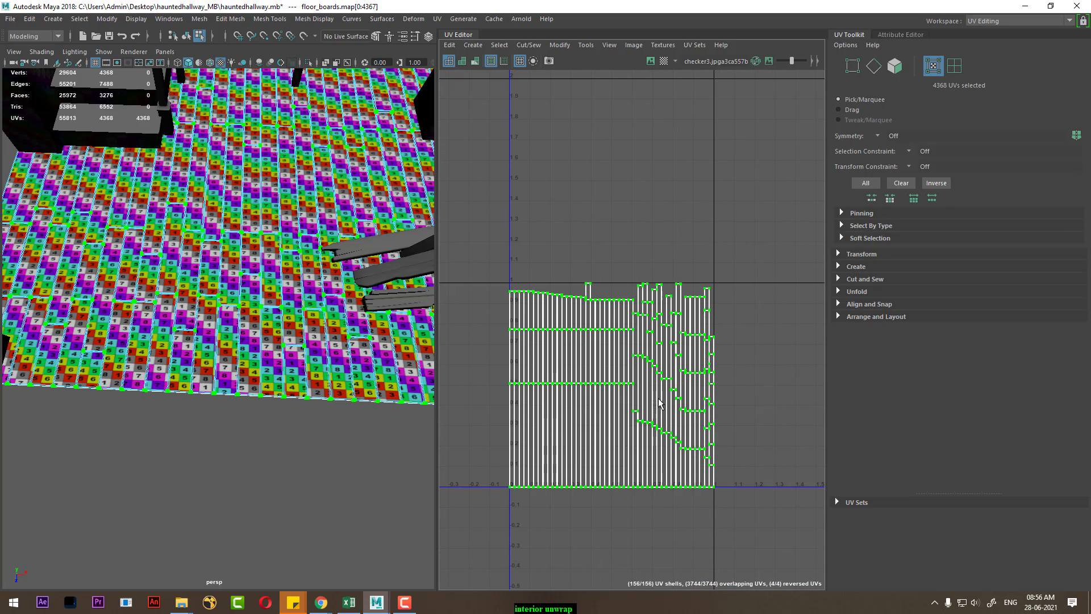
pyautogui.keyDown('shift'); pyautogui.moveTo(662, 423); pyautogui.dragTo(647, 471, button='right'); pyautogui.keyUp('shift')
pyautogui.keyDown('alt'); pyautogui.moveTo(236, 410); pyautogui.dragTo(222, 302); pyautogui.keyUp('alt')
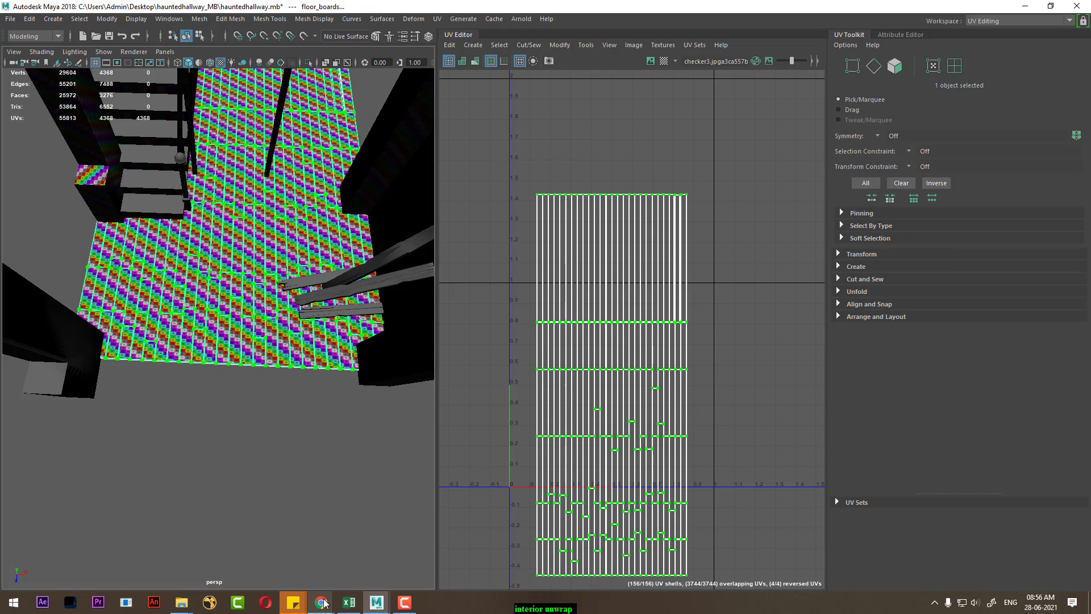
pyautogui.moveTo(321, 603)
pyautogui.click(446, 549)
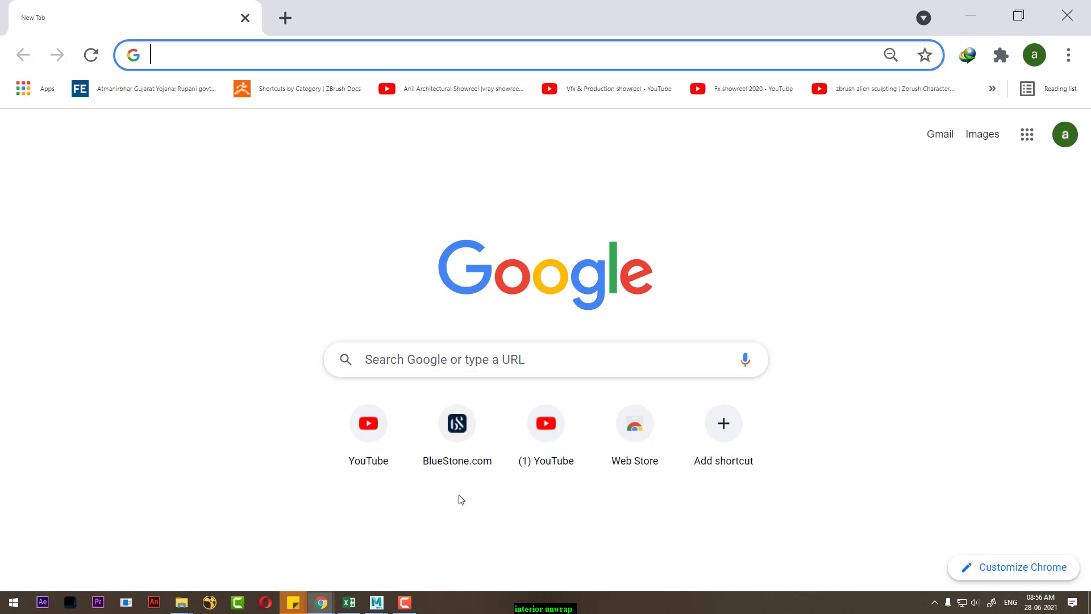
# Step: Search Google Images for 'old wood texture seamless'
pyautogui.click(446, 359)
pyautogui.write('wood')
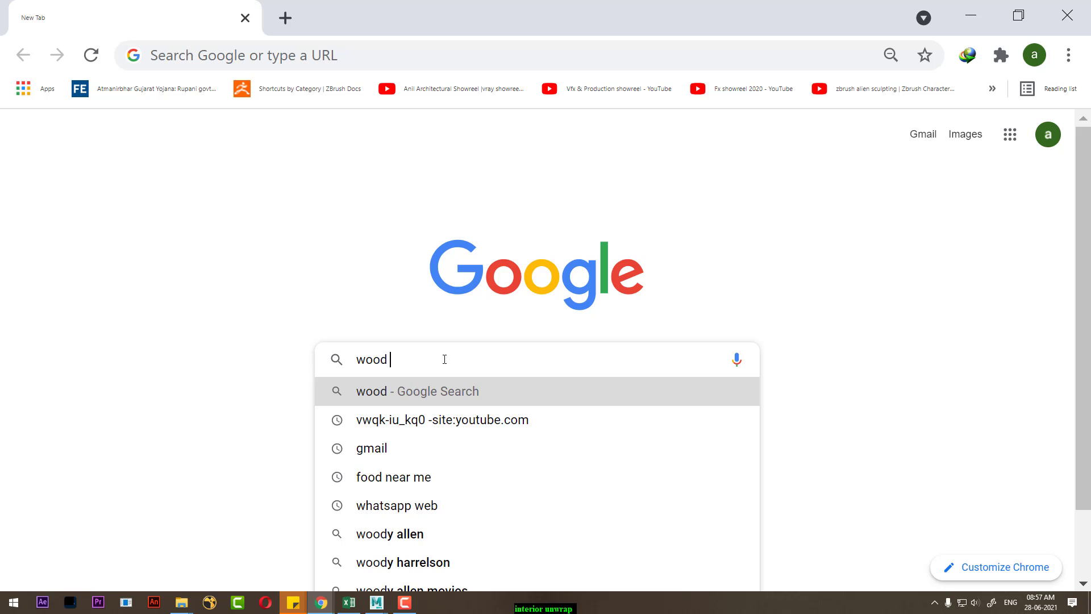
pyautogui.write(' tex')
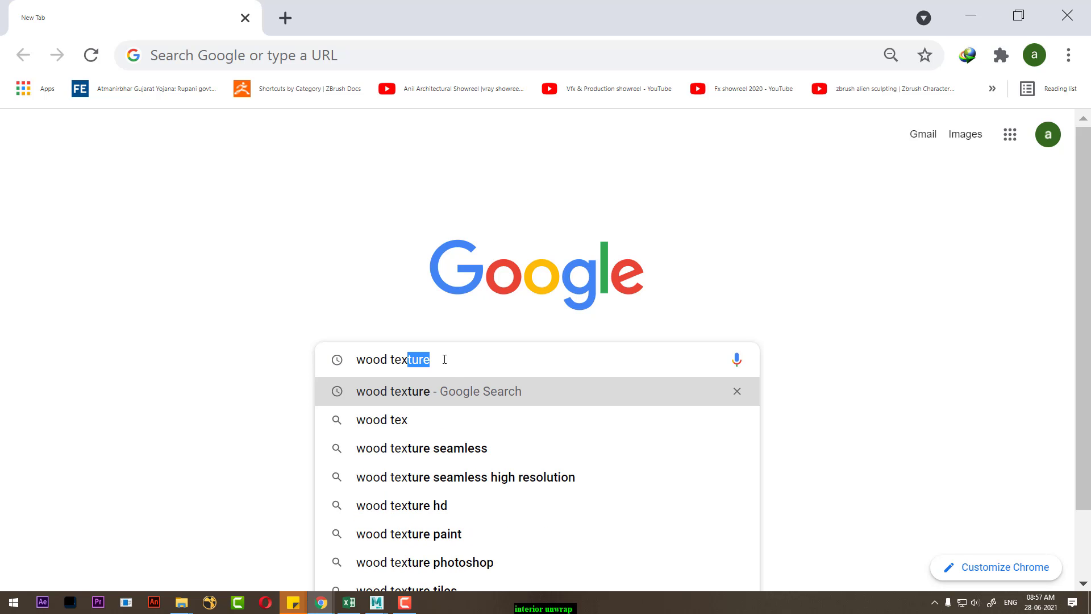
pyautogui.press('Return')
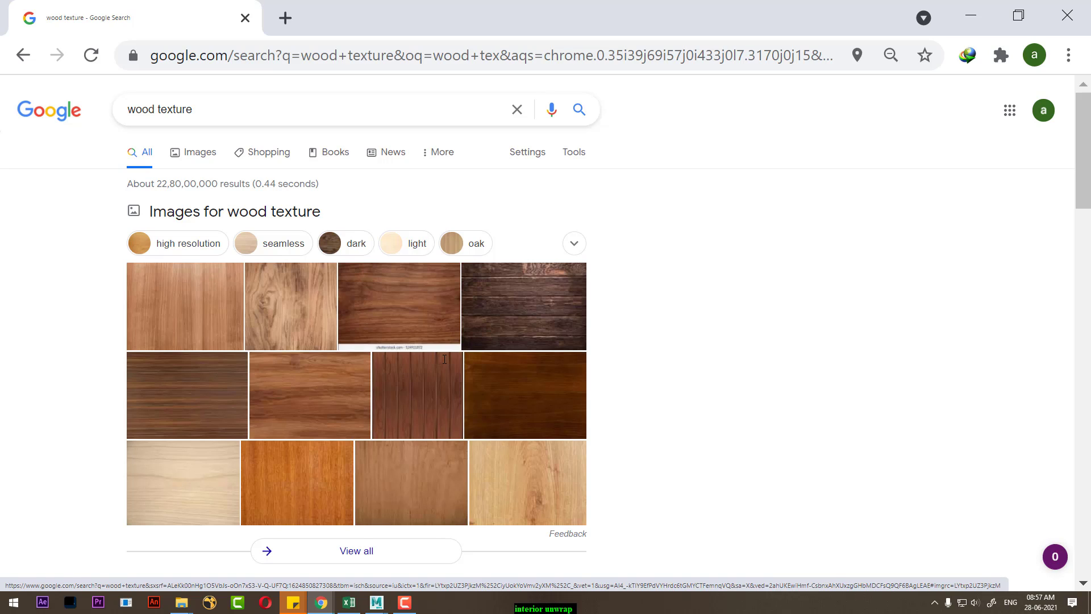
pyautogui.click(128, 116)
pyautogui.write('ld')
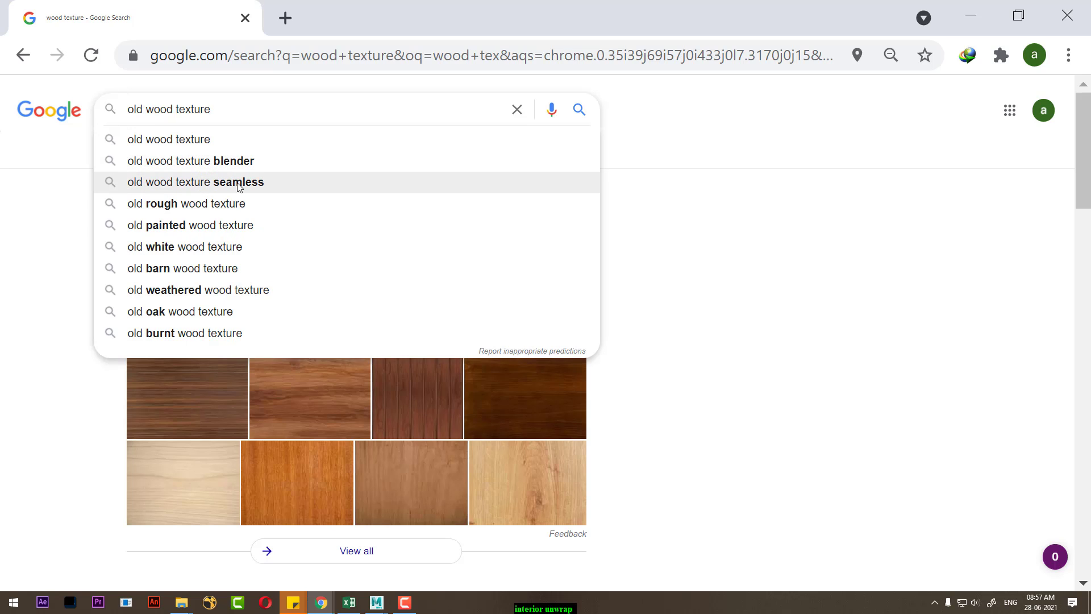
pyautogui.click(237, 183)
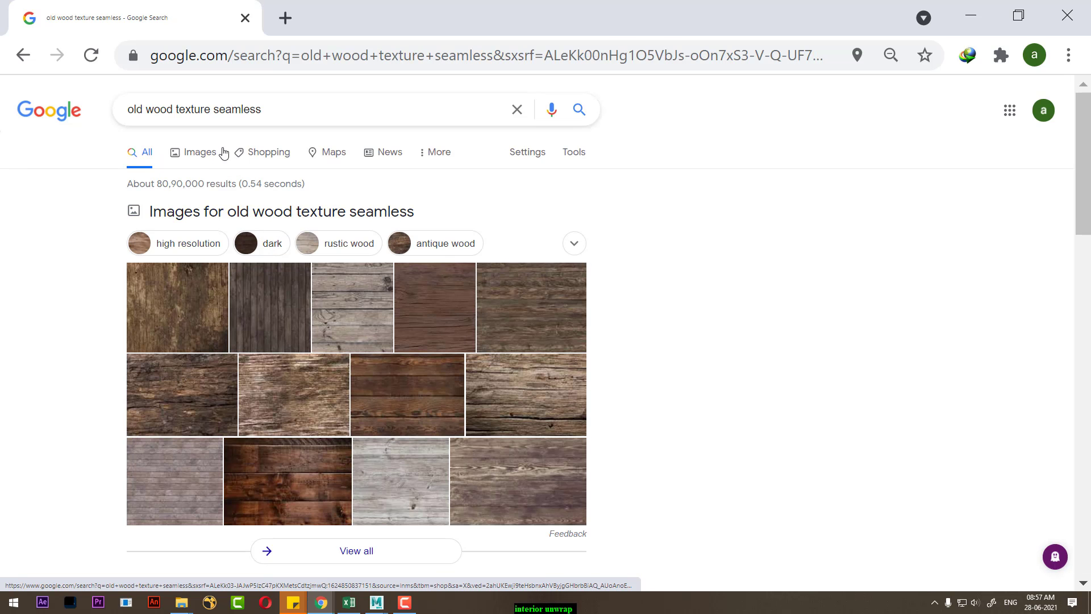
pyautogui.click(199, 153)
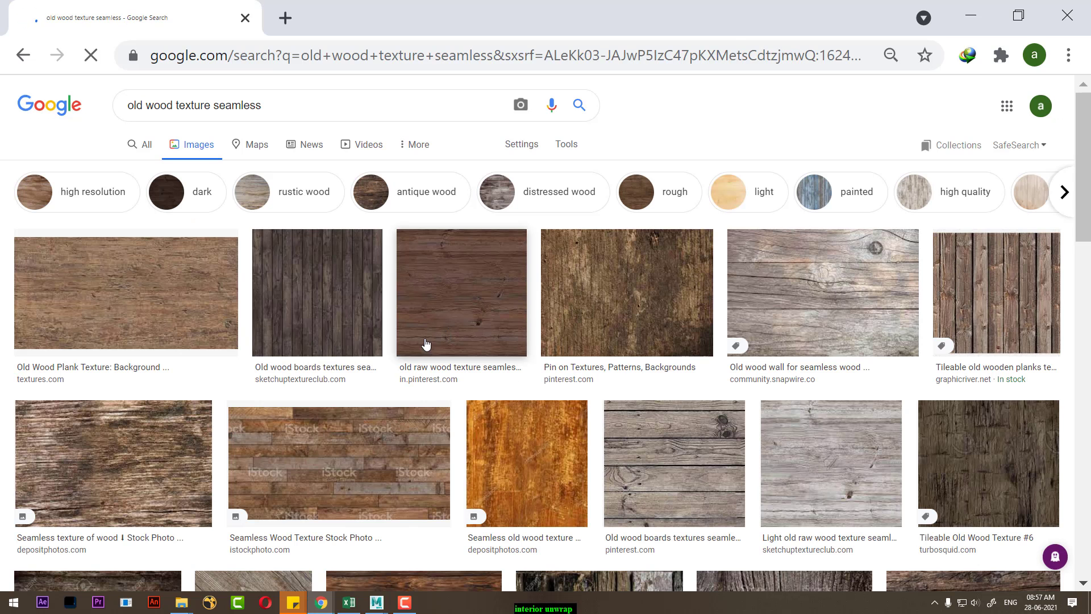
# Step: Open several wood texture results in tabs and view the freecreatives old wood image
pyautogui.middleClick(652, 299)
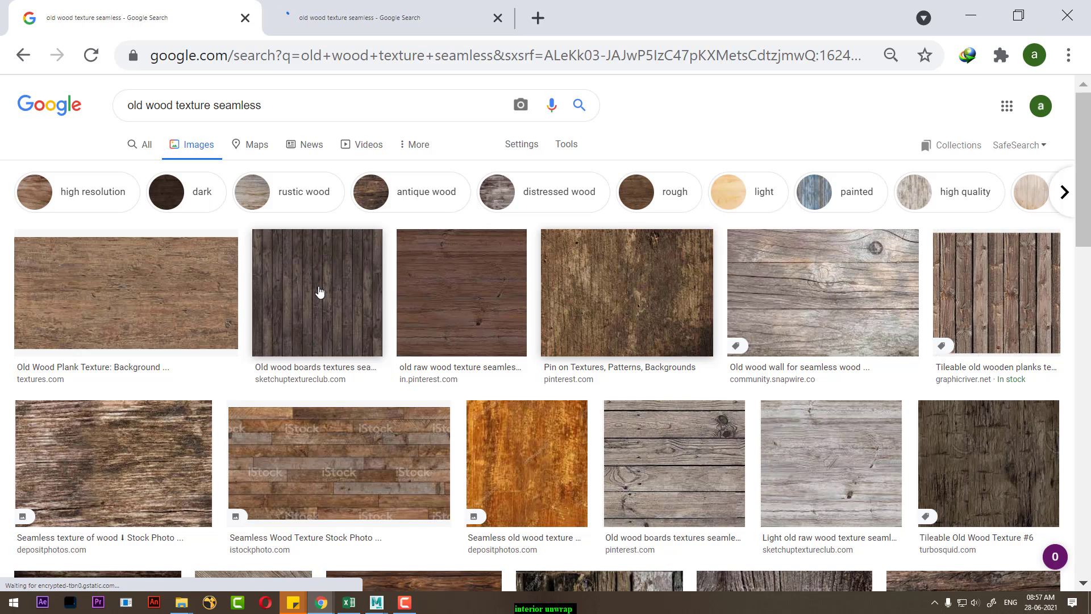
pyautogui.scroll(-3, 348, 340)
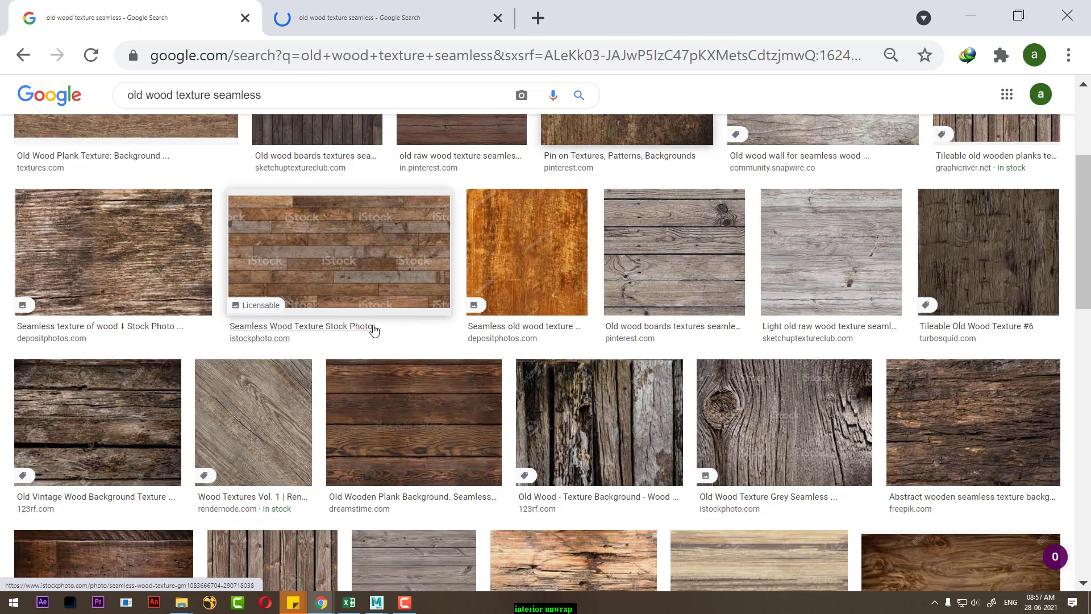
pyautogui.middleClick(113, 250)
pyautogui.scroll(-3, 114, 250)
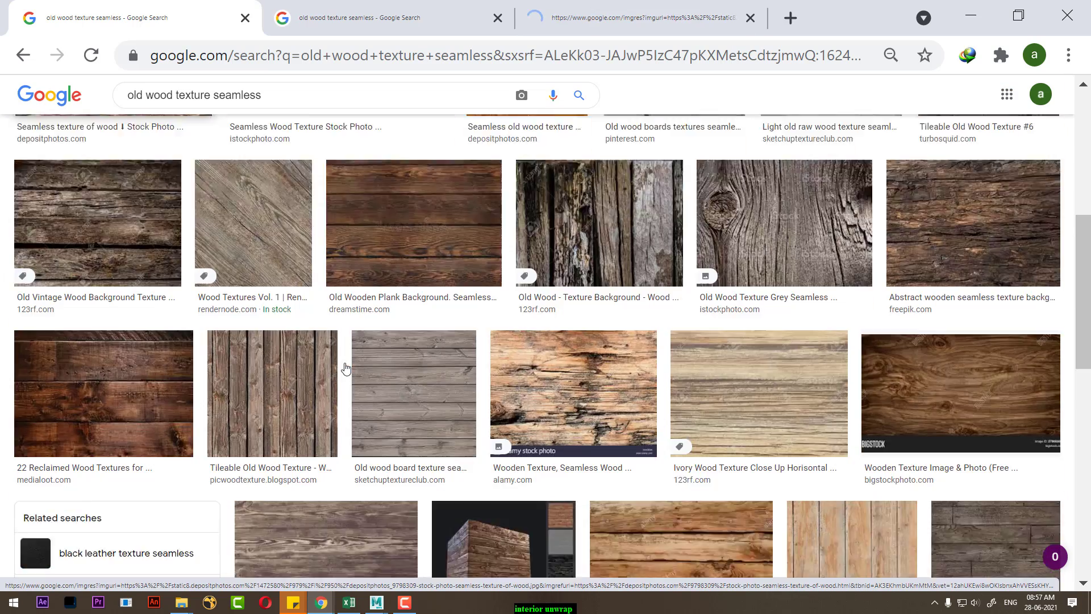
pyautogui.scroll(-2, 515, 402)
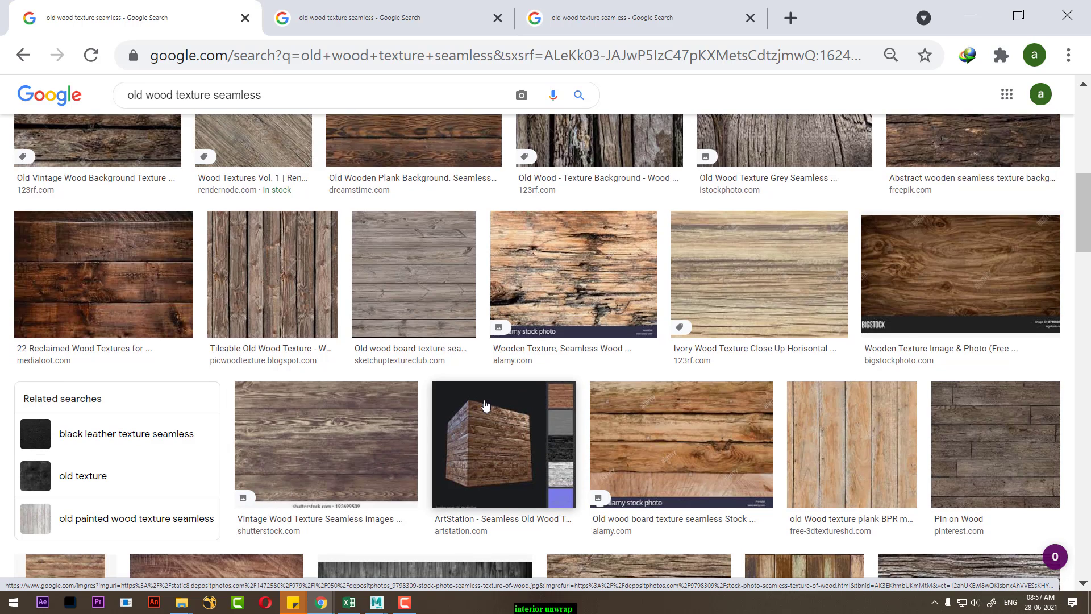
pyautogui.scroll(-5, 478, 420)
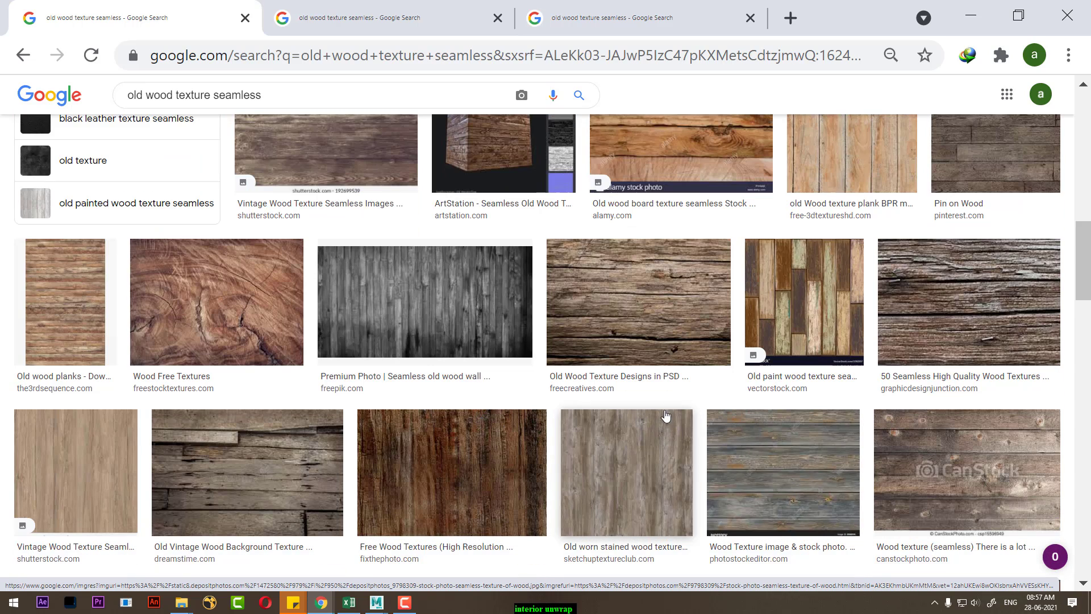
pyautogui.middleClick(648, 331)
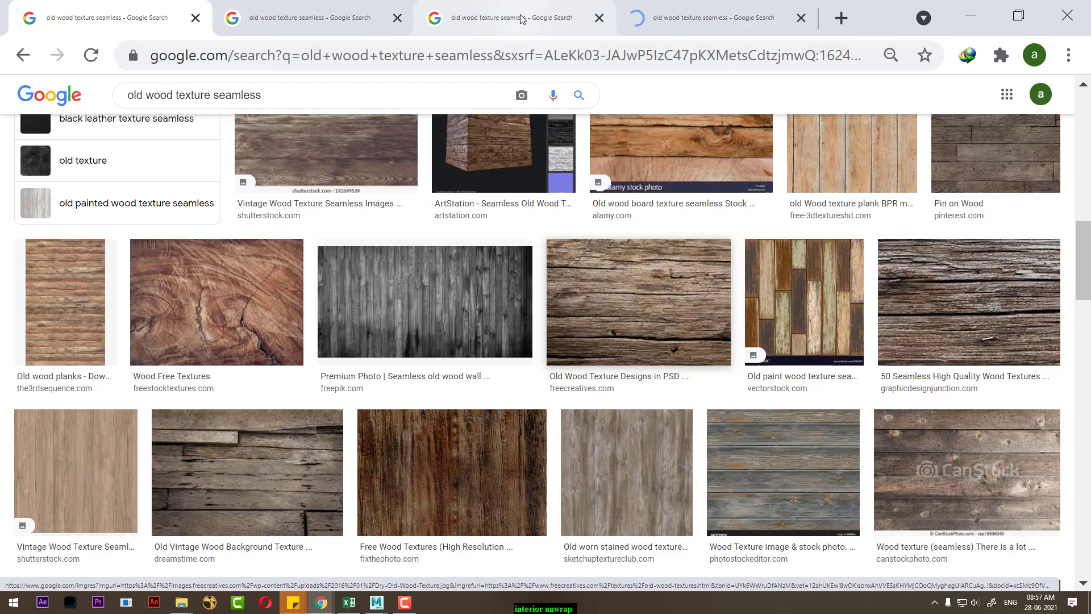
pyautogui.click(710, 17)
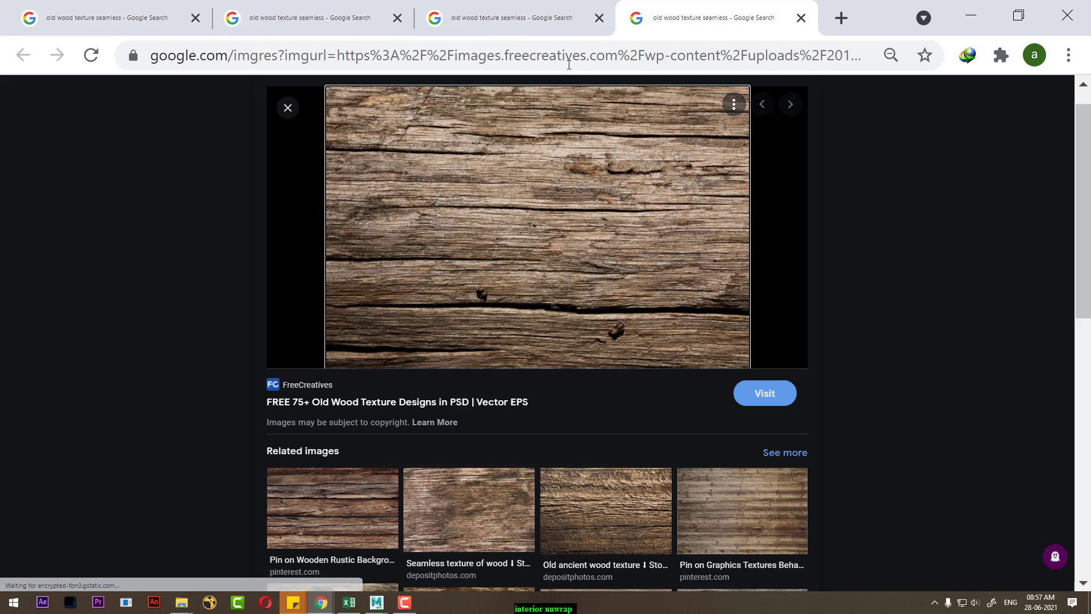
# Step: Start saving the wood texture image and reveal the hauntedhallway_MB folder path in Explorer
pyautogui.rightClick(539, 169)
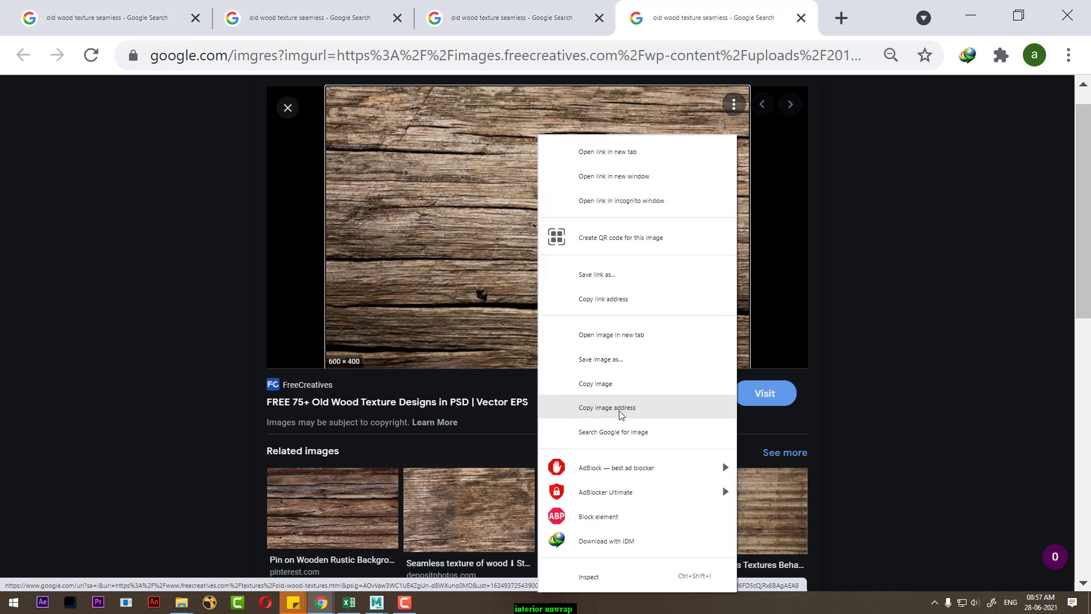
pyautogui.click(638, 365)
pyautogui.moveTo(181, 603)
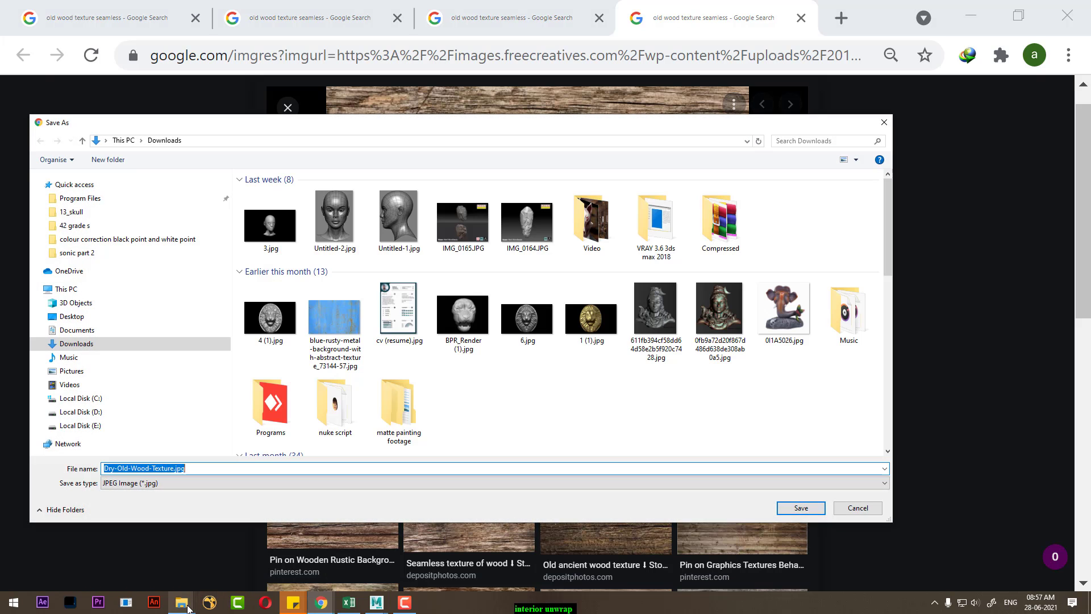
pyautogui.click(274, 571)
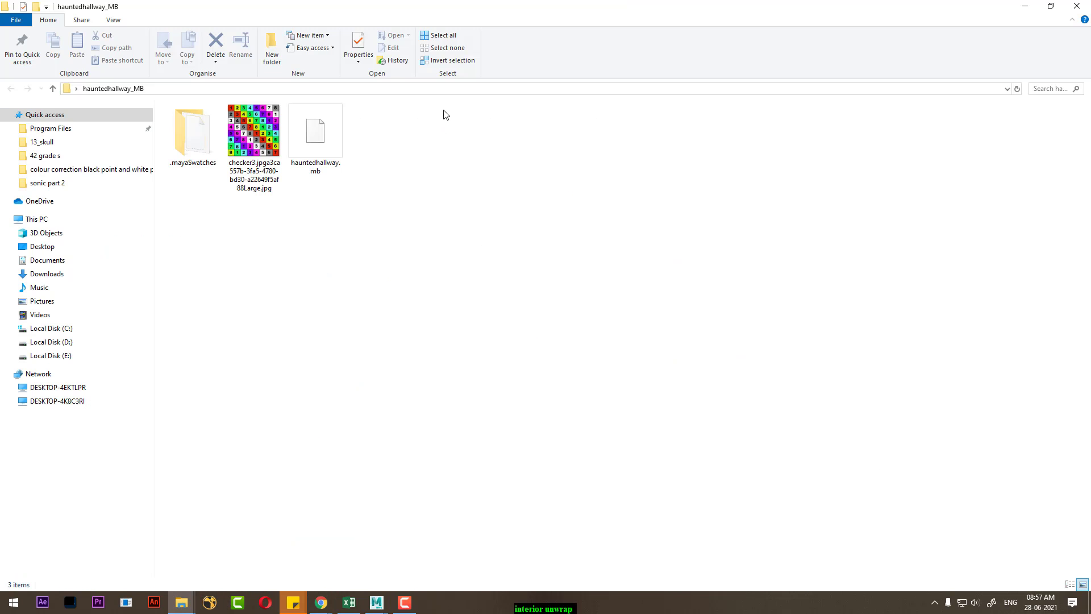
pyautogui.click(448, 91)
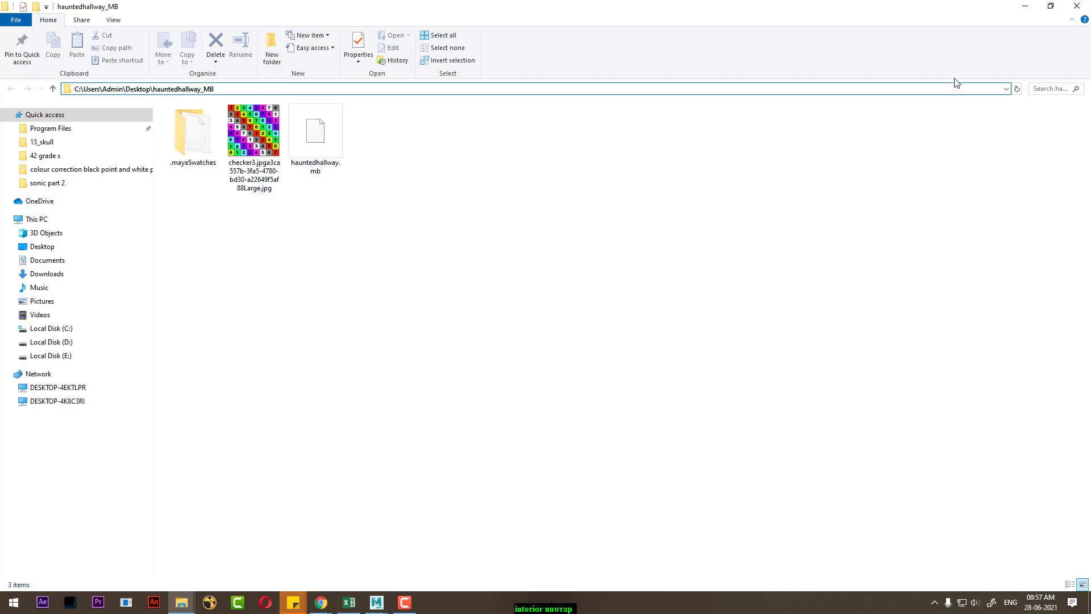
# Step: Save Dry-Old-Wood-Texture.jpg into the hauntedhallway_MB folder and return to Maya
pyautogui.hotkey('alt', 'Tab')
pyautogui.write('C:\\Users\\Admin\\Desktop\\hauntedhallway_MB')
pyautogui.press('Return')
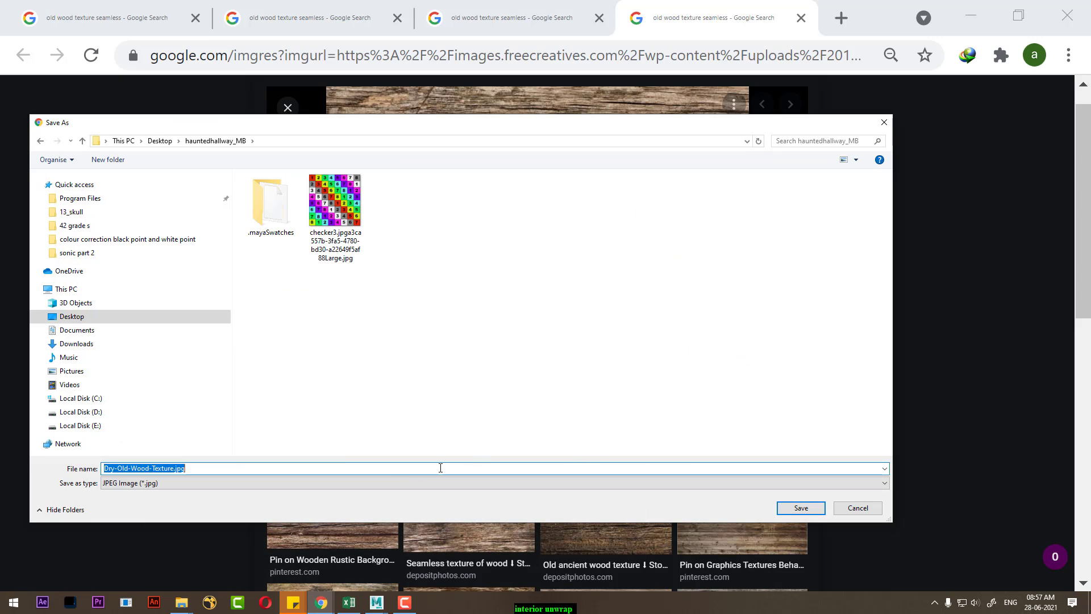
pyautogui.click(790, 516)
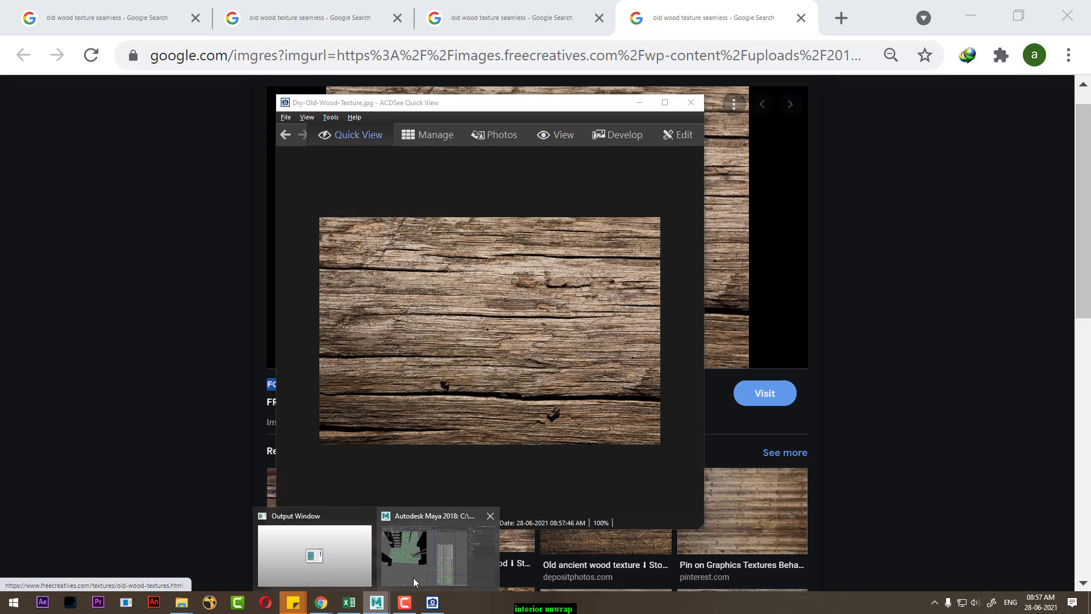
pyautogui.click(414, 576)
# Step: Assign a new Blinn material to the hallway floor boards
pyautogui.moveTo(573, 113); pyautogui.dragTo(785, 140)
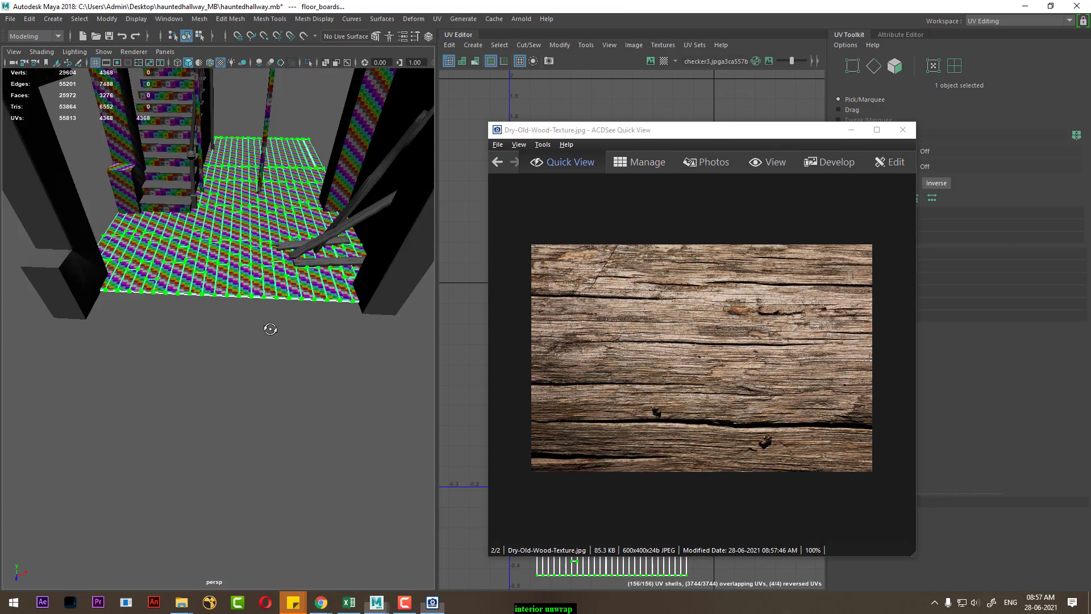
pyautogui.keyDown('alt'); pyautogui.moveTo(256, 199); pyautogui.dragTo(228, 222); pyautogui.keyUp('alt')
pyautogui.moveTo(228, 223)
pyautogui.mouseDown(button='right')
pyautogui.moveTo(210, 210)
pyautogui.moveTo(239, 515)
pyautogui.mouseUp(button='right')
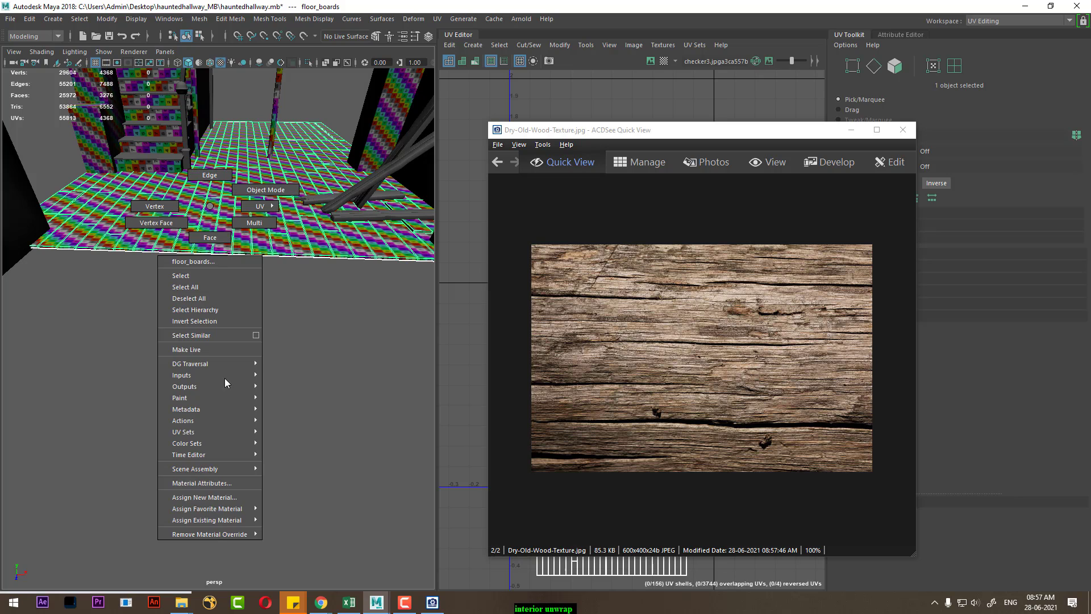
pyautogui.moveTo(207, 508)
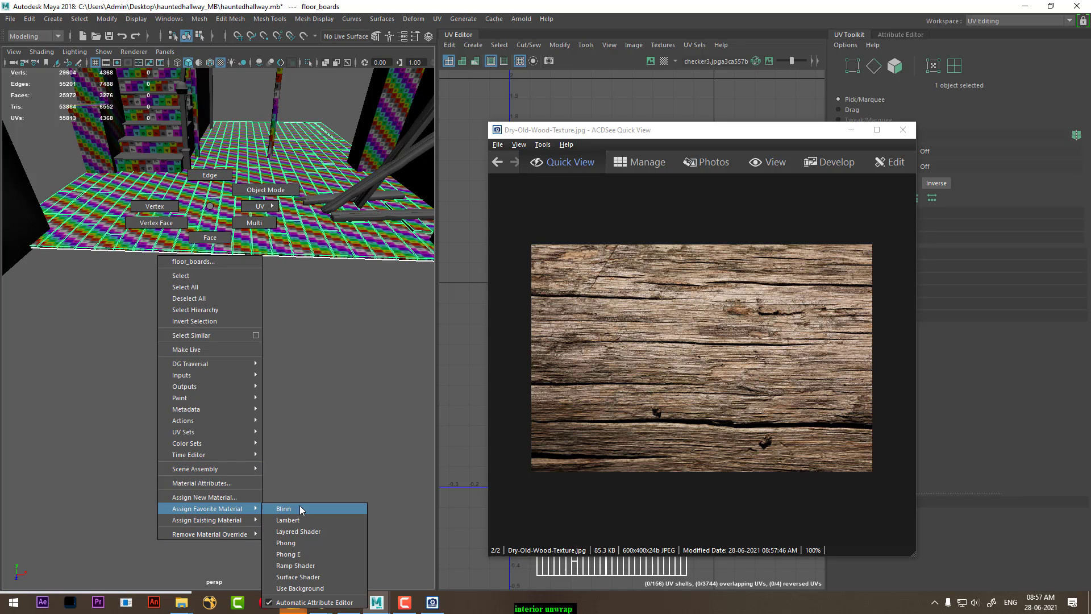
pyautogui.click(302, 518)
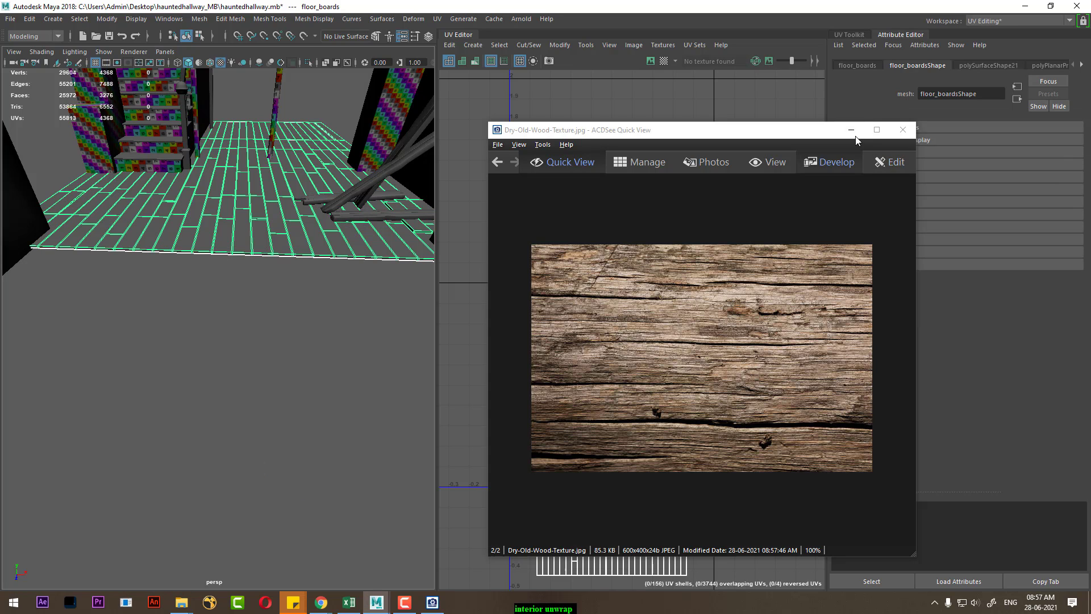
# Step: Rename the floor material to wood and darken its specular colour
pyautogui.moveTo(225, 227); pyautogui.dragTo(248, 434, button='right')
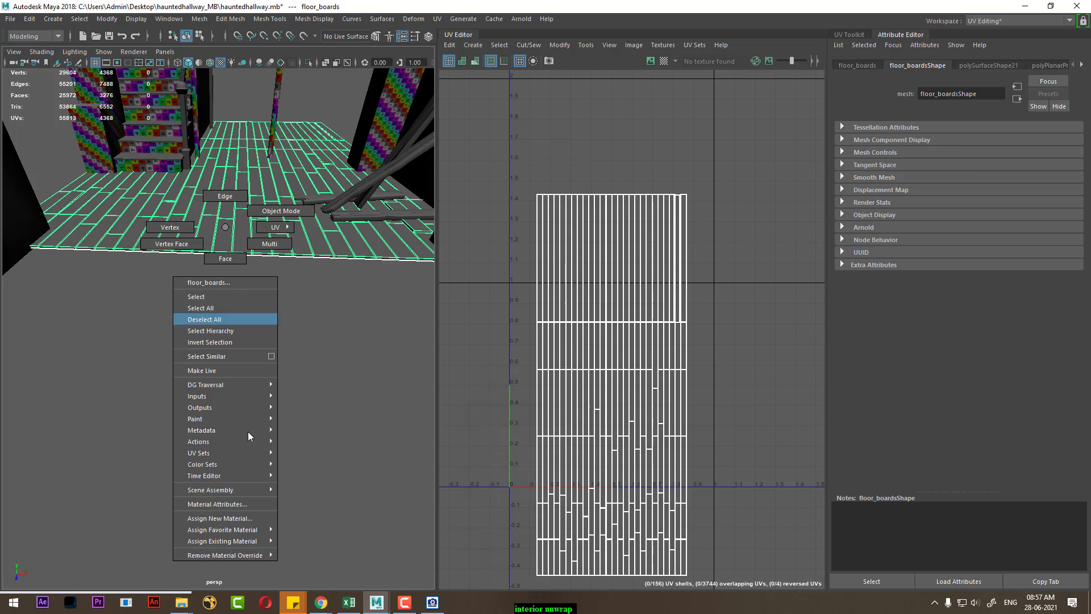
pyautogui.click(246, 503)
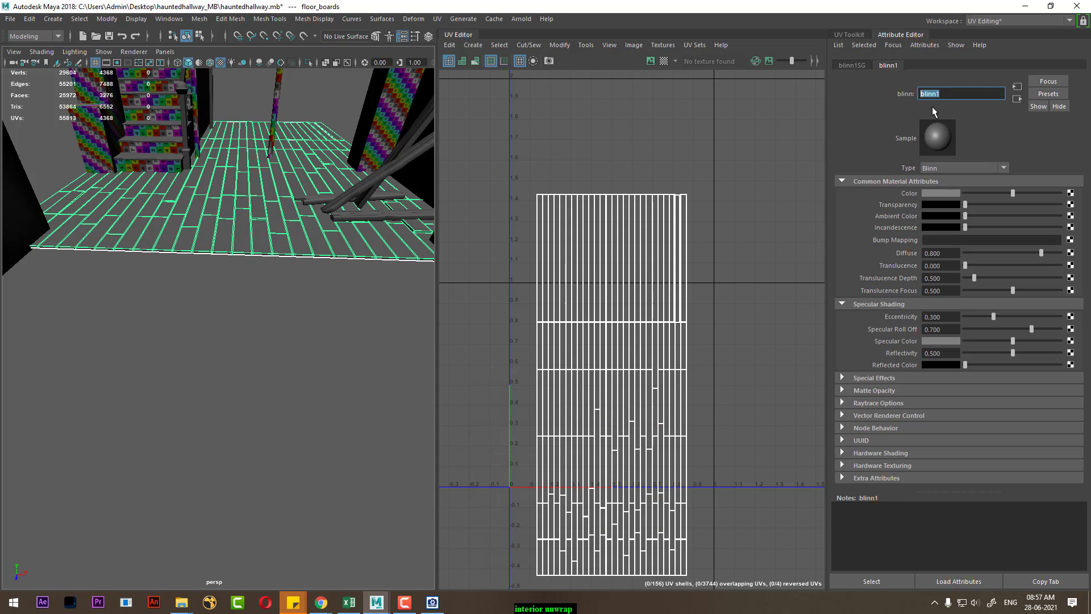
pyautogui.write('d')
pyautogui.press('Return')
pyautogui.moveTo(1013, 340); pyautogui.dragTo(980, 340)
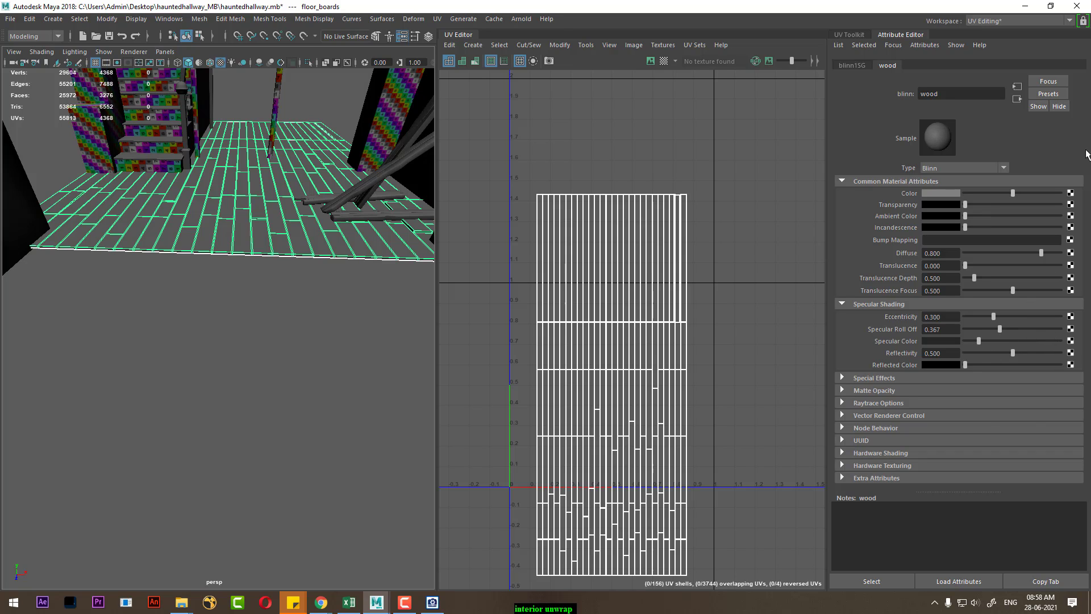
pyautogui.click(1071, 194)
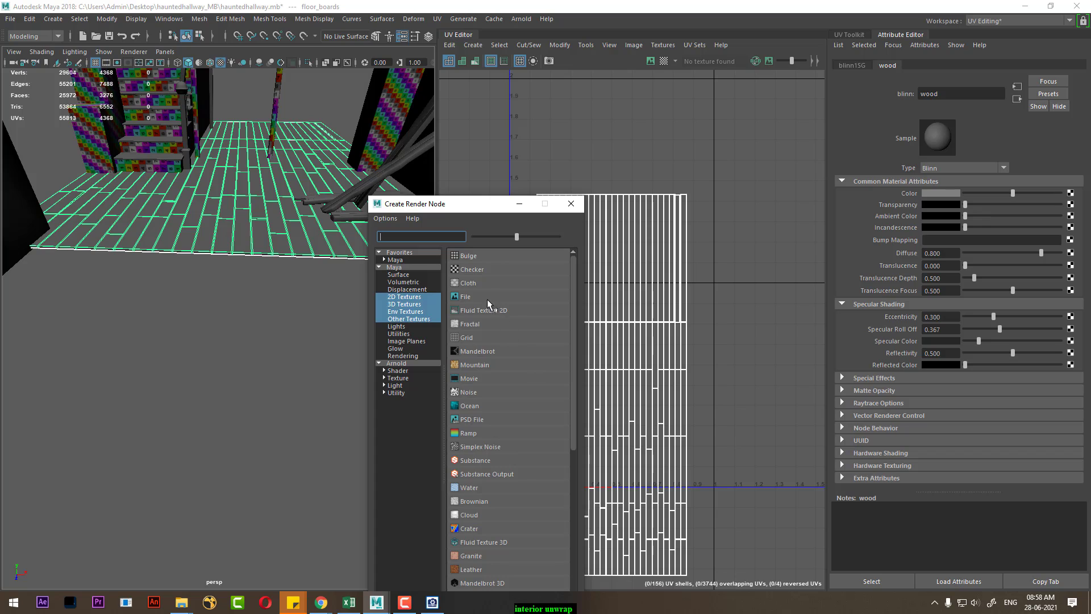
# Step: Connect a File texture using Dry-Old-Wood-Texture.jpg from hauntedhallway_MB to the wood colour
pyautogui.click(487, 298)
pyautogui.click(1075, 221)
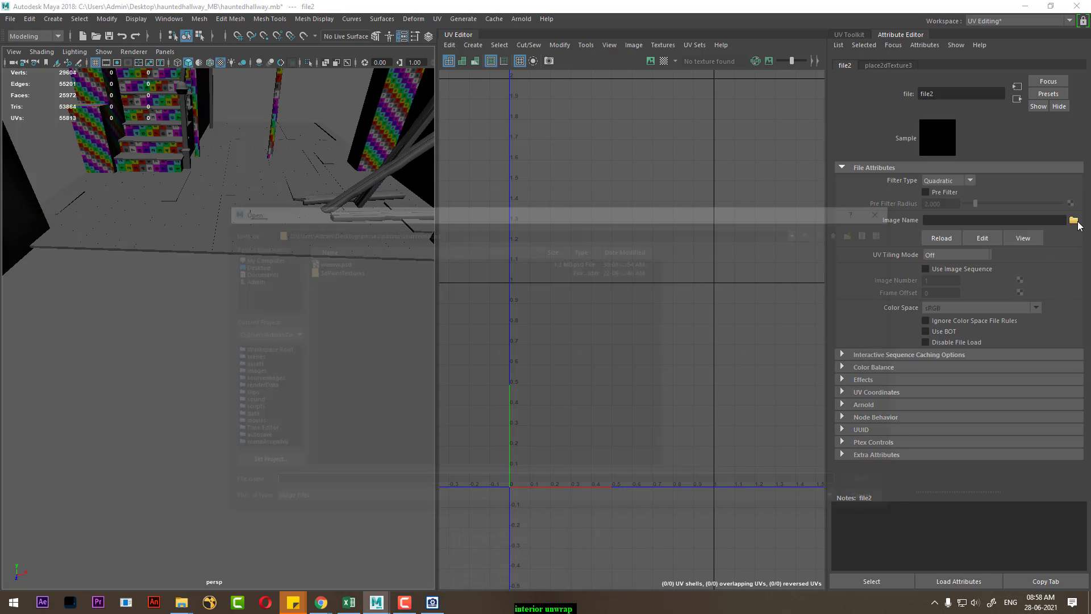
pyautogui.write('C:\\Users\\Admin\\Desktop\\hauntedhallway_MB')
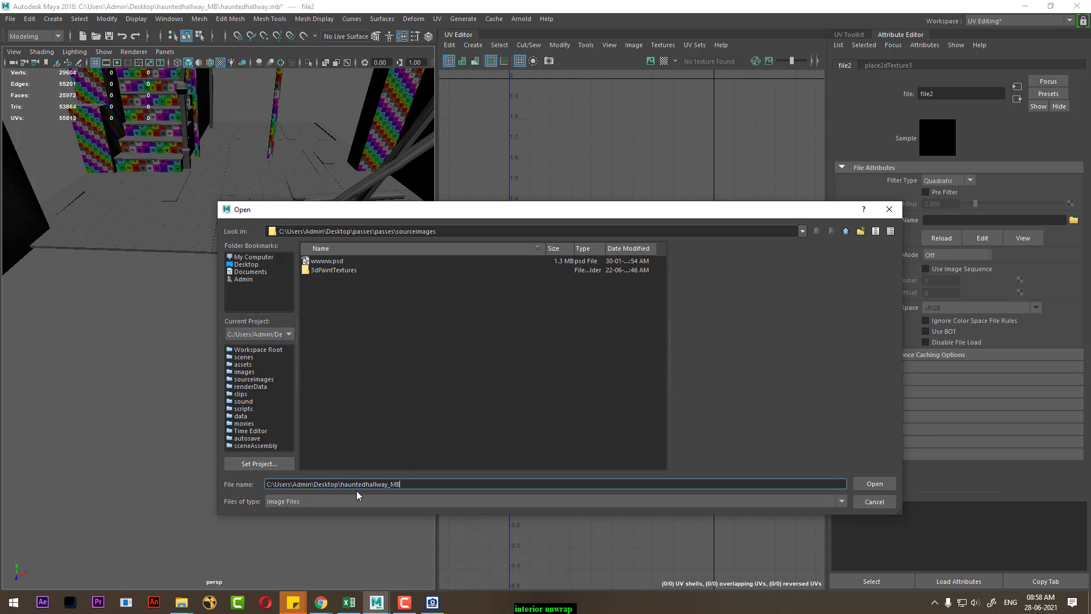
pyautogui.press('Return')
pyautogui.doubleClick(345, 262)
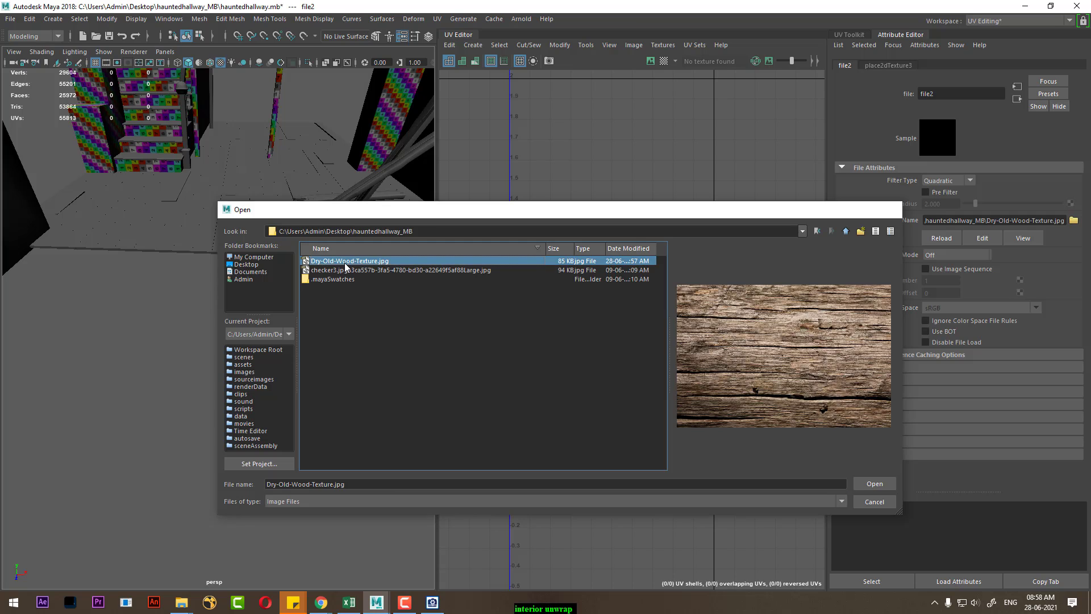
pyautogui.moveTo(280, 336)
pyautogui.keyDown('alt'); pyautogui.mouseDown(button='right')
pyautogui.moveTo(237, 421)
pyautogui.moveTo(332, 454)
pyautogui.mouseUp(button='right'); pyautogui.keyUp('alt')
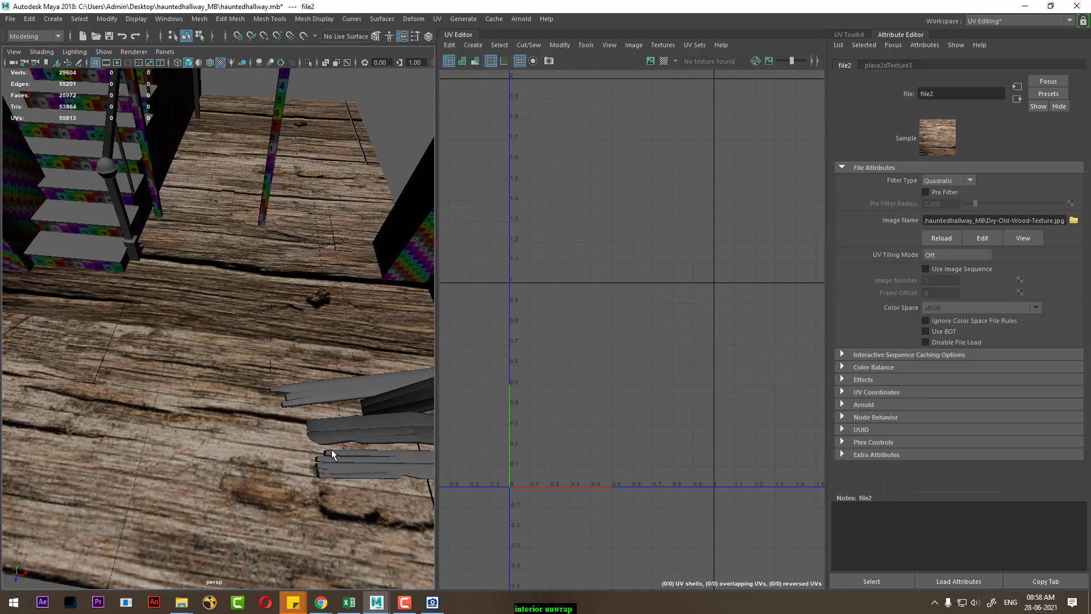
# Step: Set place2dTexture3 Repeat UV to 3 by 3 and view the tiled floor
pyautogui.click(906, 67)
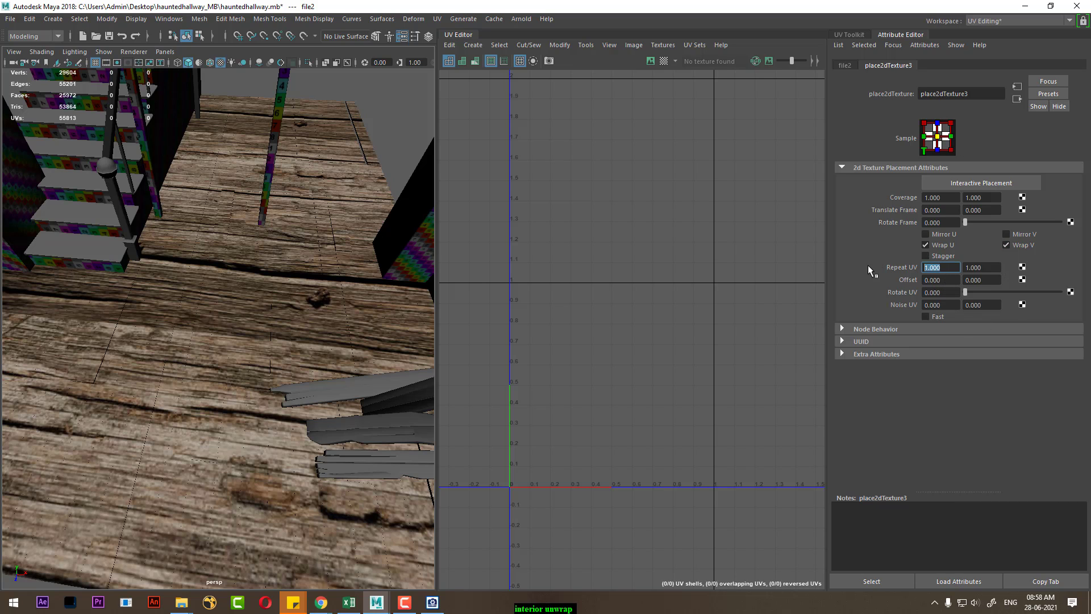
pyautogui.write('3')
pyautogui.press('Tab')
pyautogui.write('3')
pyautogui.press('Return')
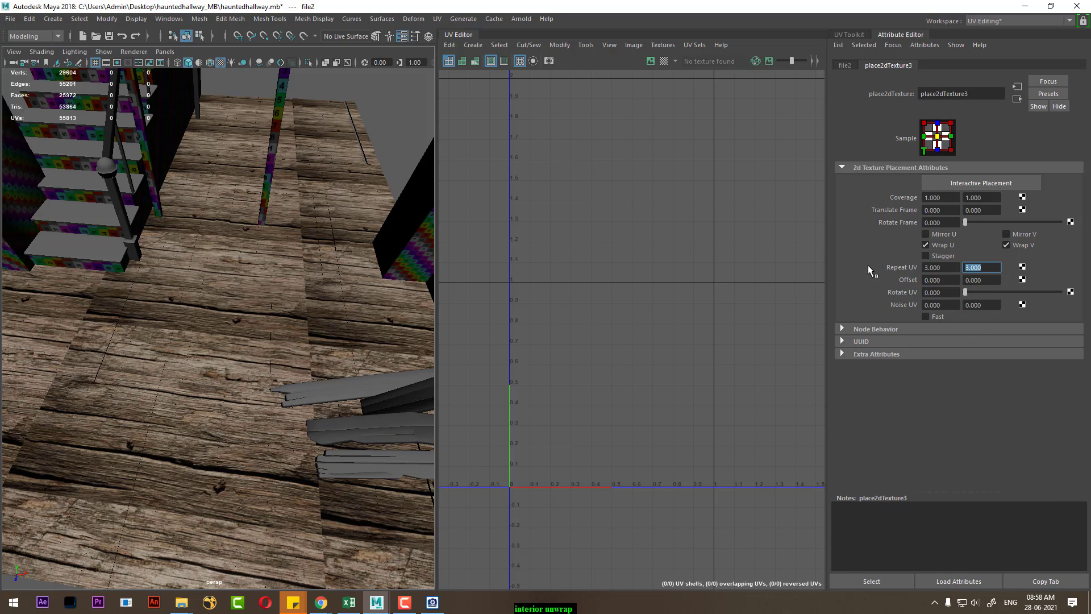
pyautogui.moveTo(128, 395)
pyautogui.keyDown('alt'); pyautogui.mouseDown()
pyautogui.moveTo(238, 366)
pyautogui.moveTo(212, 377)
pyautogui.mouseUp(); pyautogui.keyUp('alt')
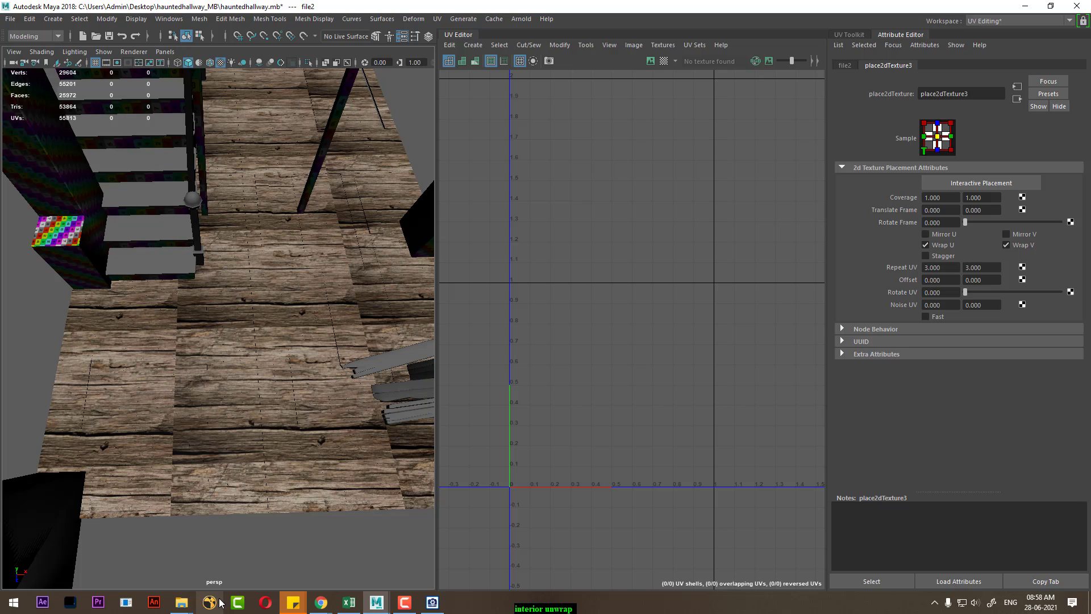
# Step: Save the dark cracked wood image from the Pinterest tab into hauntedhallway_MB
pyautogui.moveTo(321, 603)
pyautogui.click(391, 576)
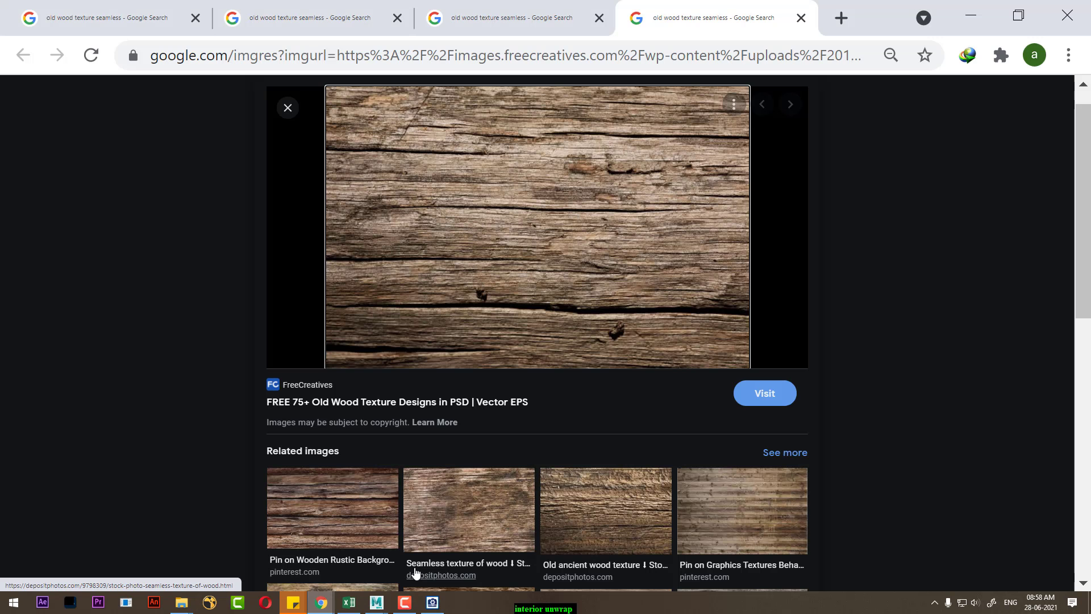
pyautogui.click(511, 18)
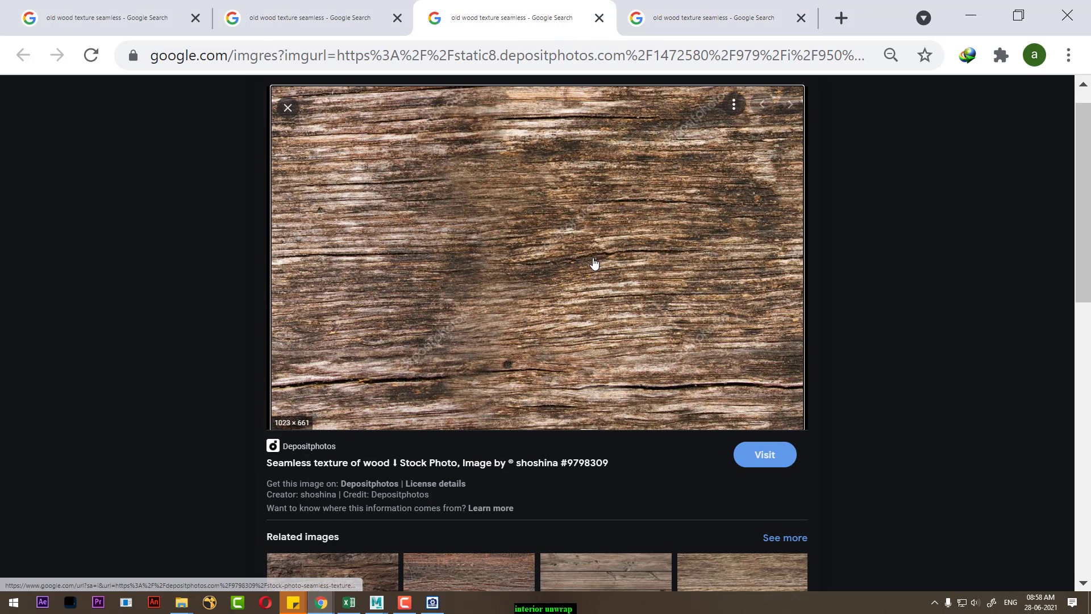
pyautogui.click(284, 17)
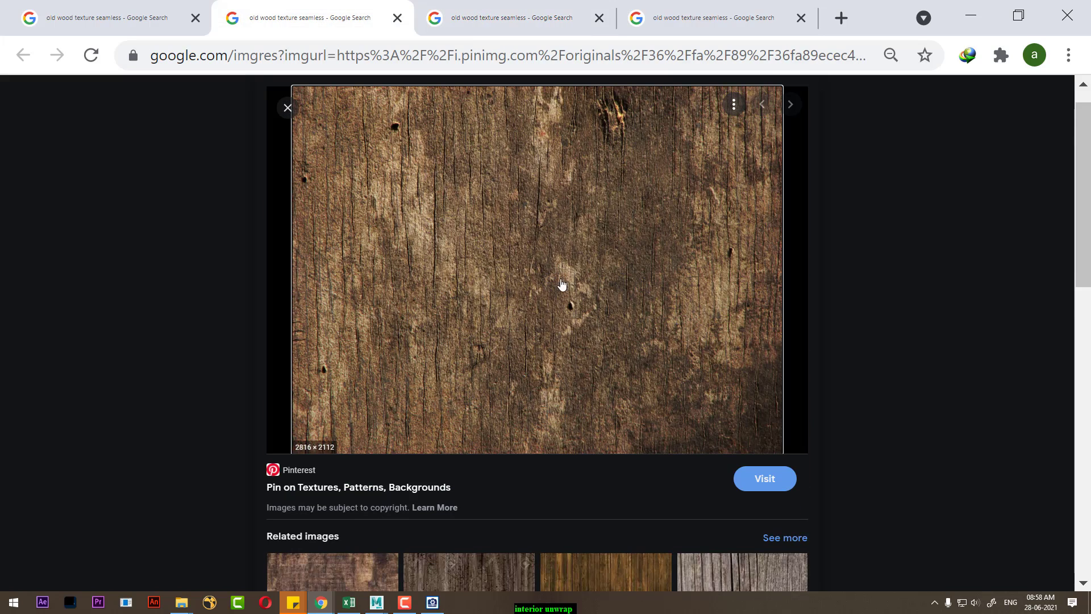
pyautogui.rightClick(547, 222)
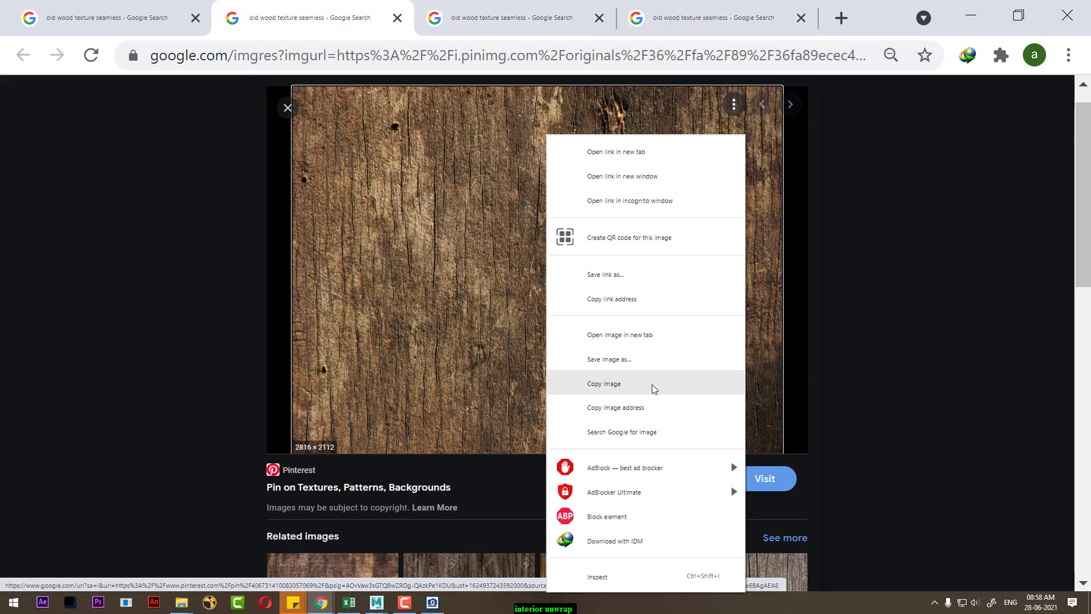
pyautogui.click(649, 369)
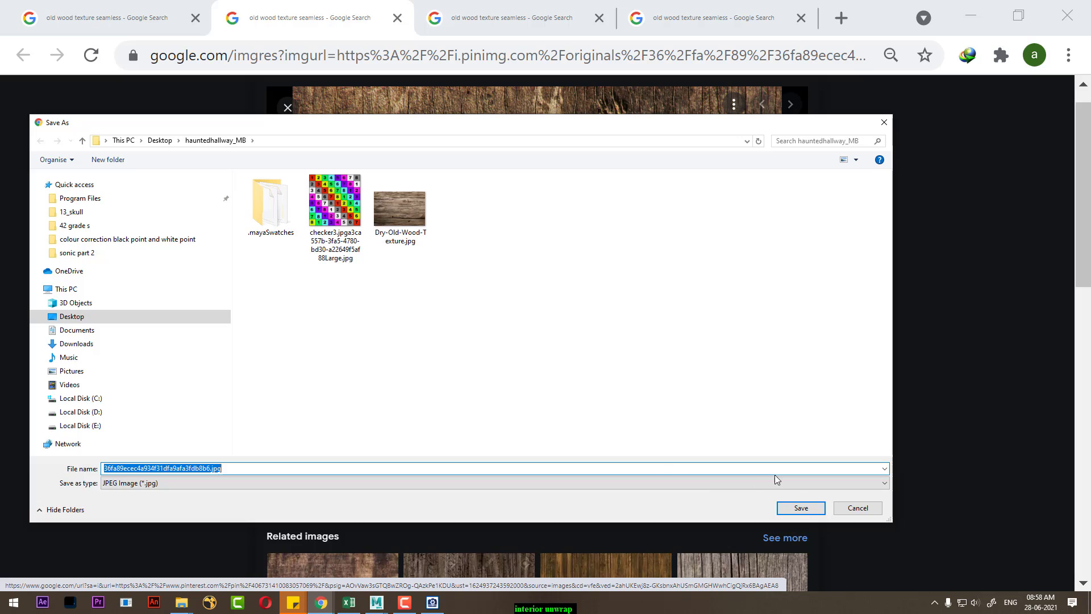
pyautogui.click(797, 509)
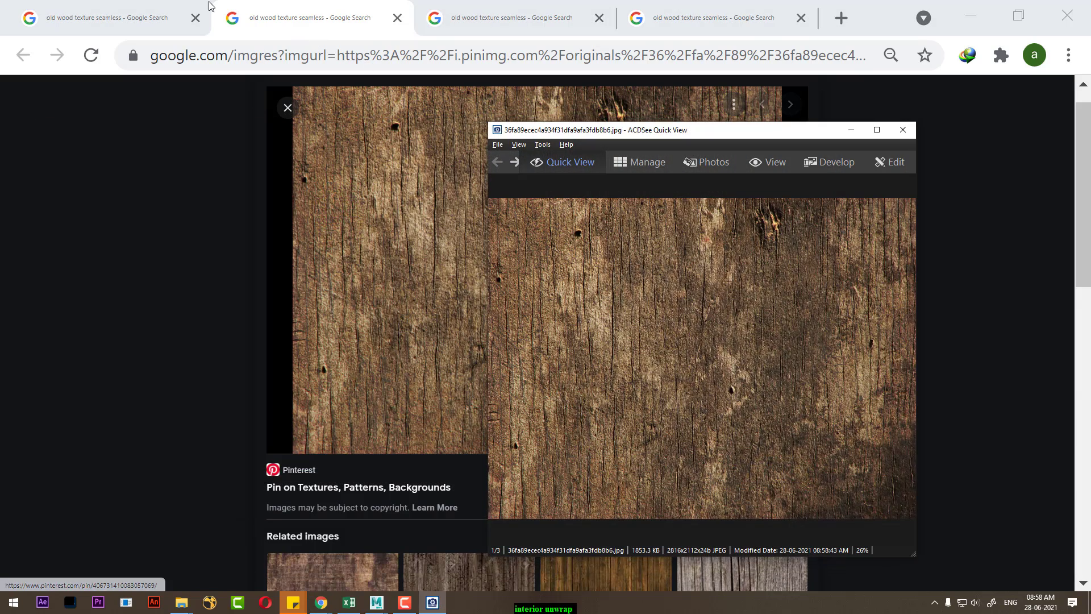
pyautogui.click(114, 17)
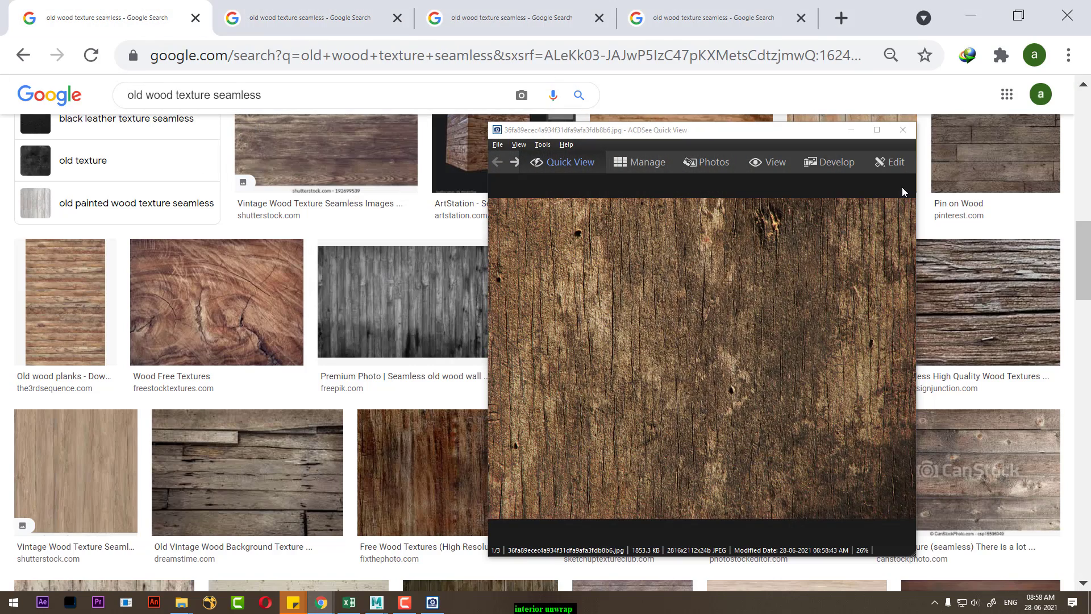
# Step: Close the image preview and open the first wood plank result in a new tab
pyautogui.click(864, 137)
pyautogui.scroll(-5, 337, 385)
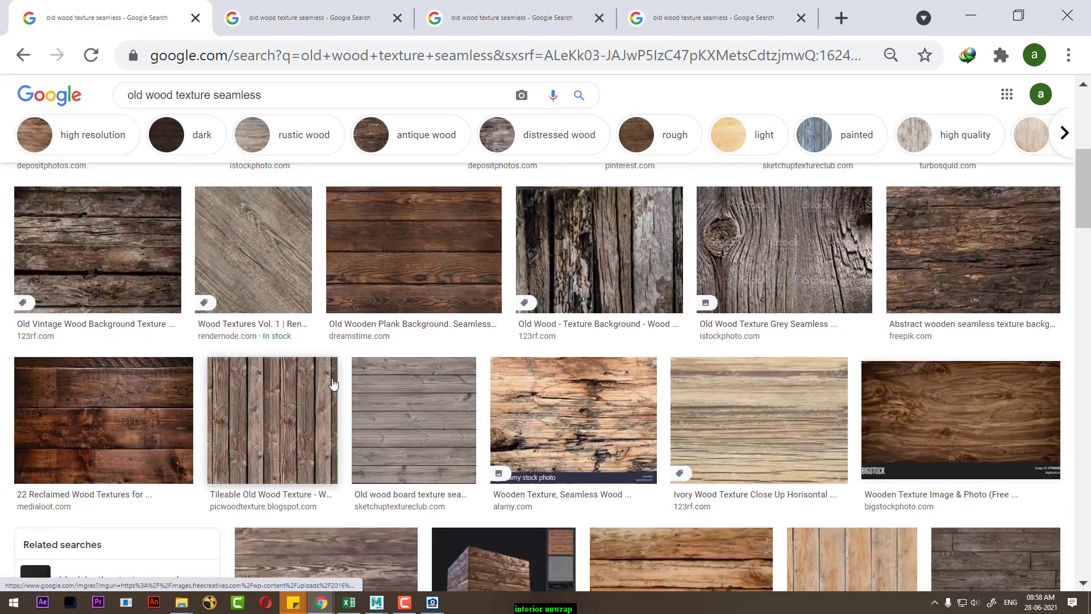
pyautogui.scroll(-5, 337, 385)
pyautogui.scroll(1, 337, 385)
pyautogui.scroll(3, 337, 385)
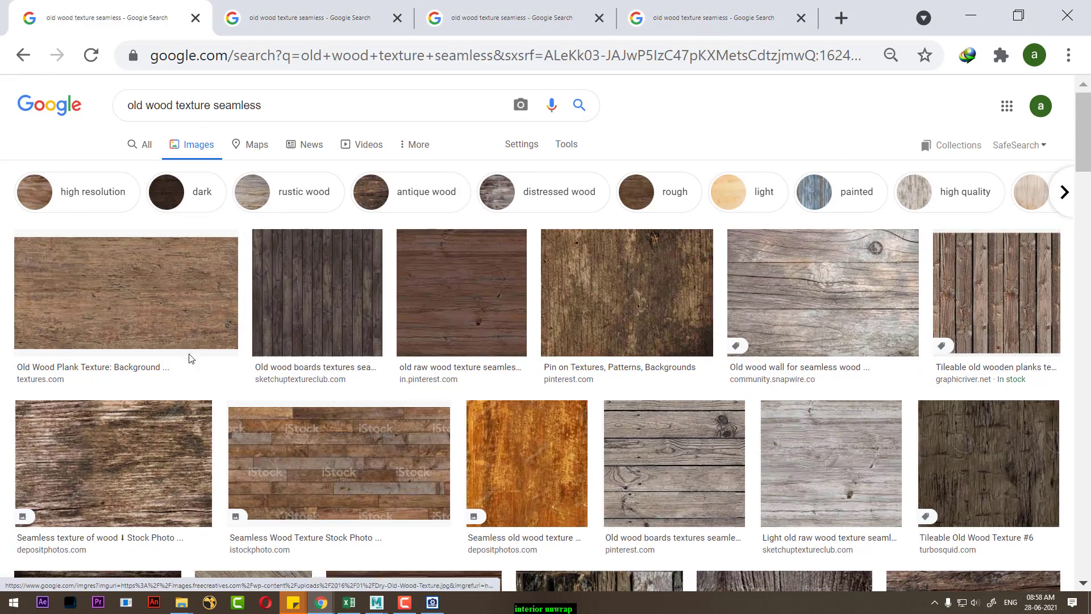
pyautogui.middleClick(157, 306)
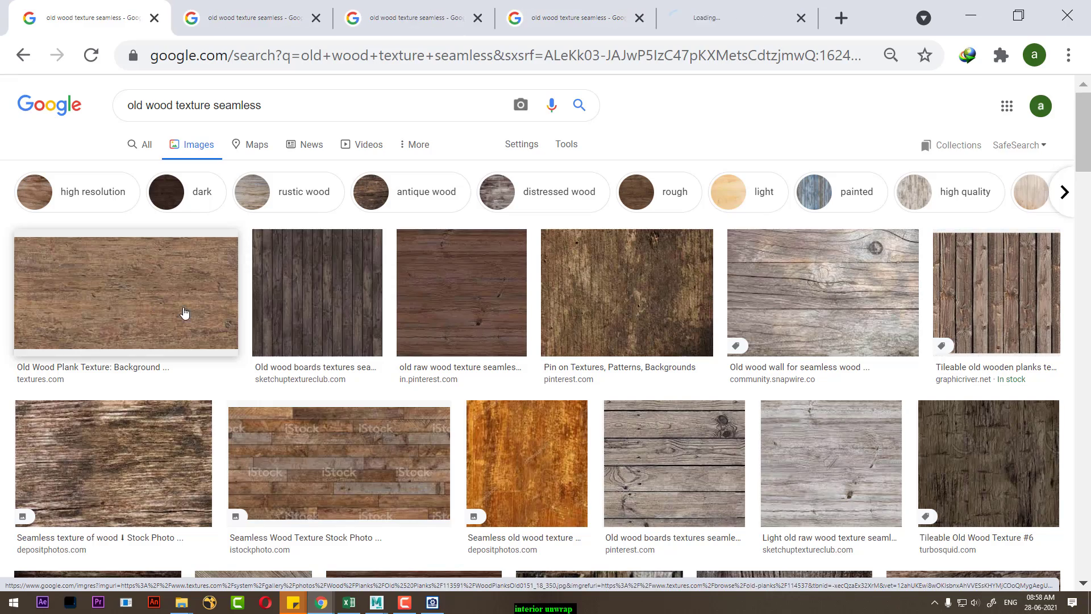
# Step: Scroll far down the results and open the weathered blue wood image in a new tab
pyautogui.scroll(-10, 624, 323)
pyautogui.scroll(3, 527, 365)
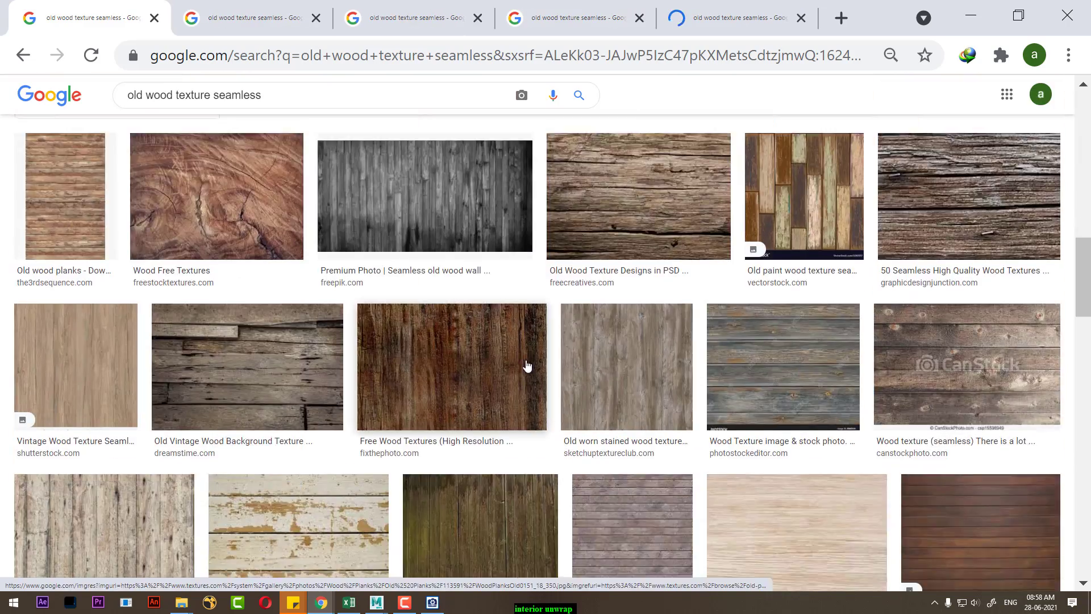
pyautogui.scroll(-1, 526, 366)
pyautogui.scroll(-5, 525, 366)
pyautogui.scroll(-1, 525, 366)
pyautogui.scroll(-2, 517, 352)
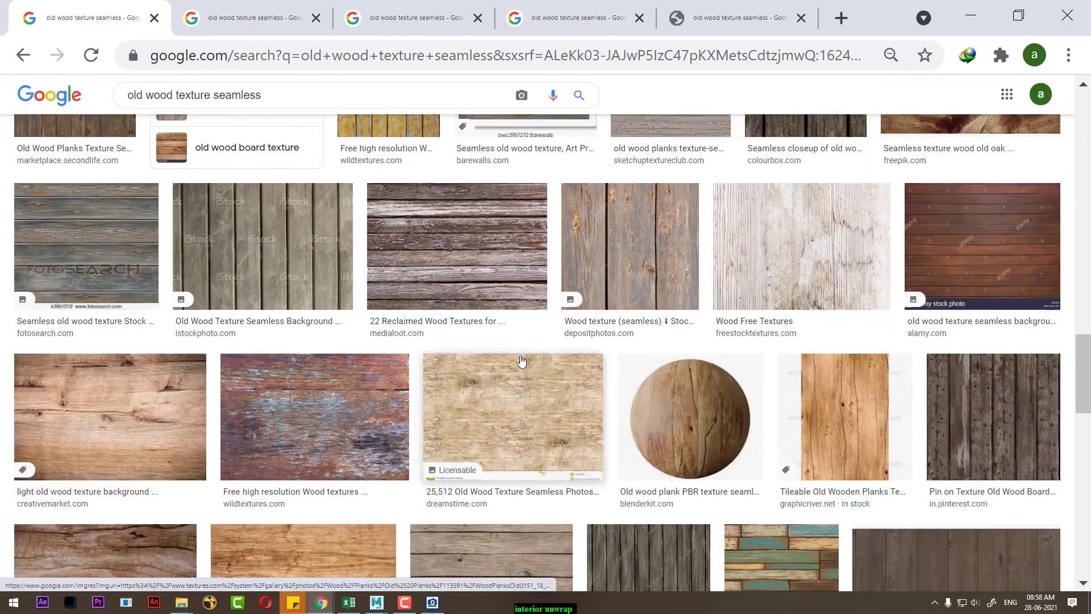
pyautogui.scroll(-5, 512, 345)
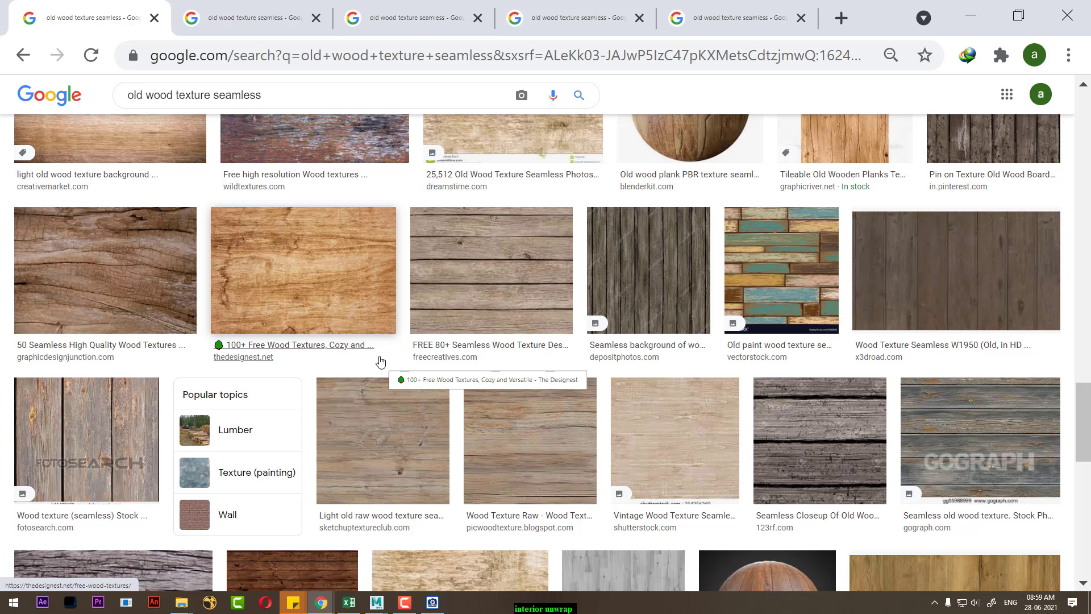
pyautogui.scroll(-3, 494, 378)
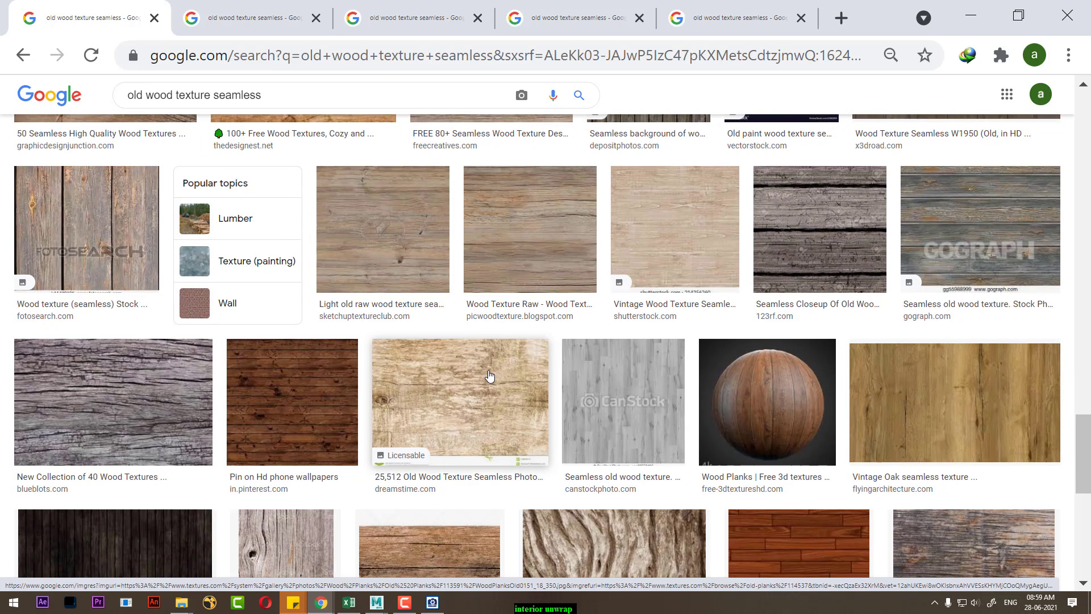
pyautogui.scroll(-5, 489, 376)
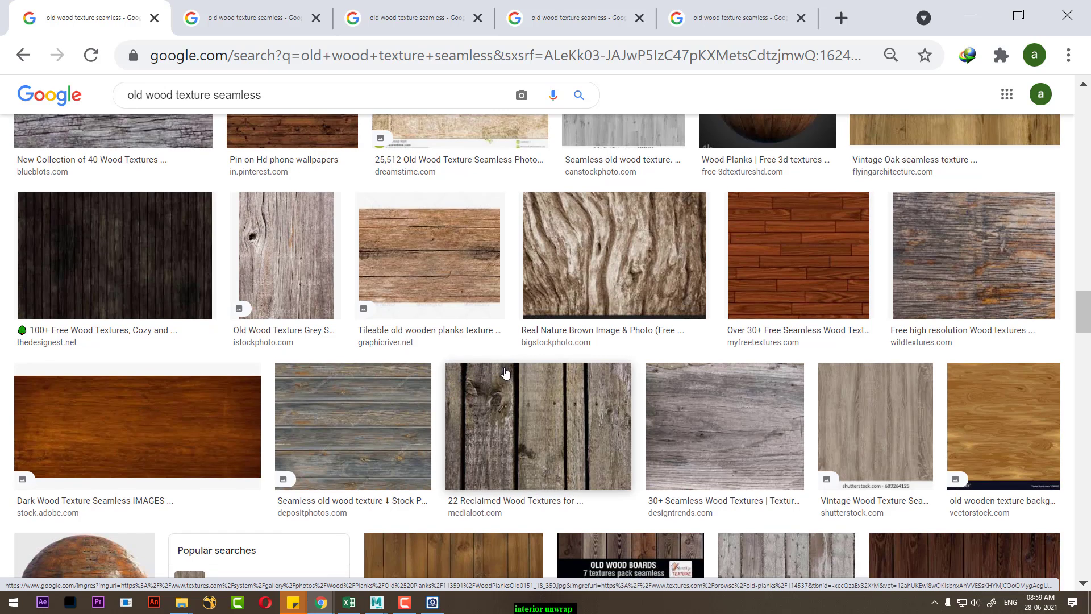
pyautogui.scroll(-5, 506, 372)
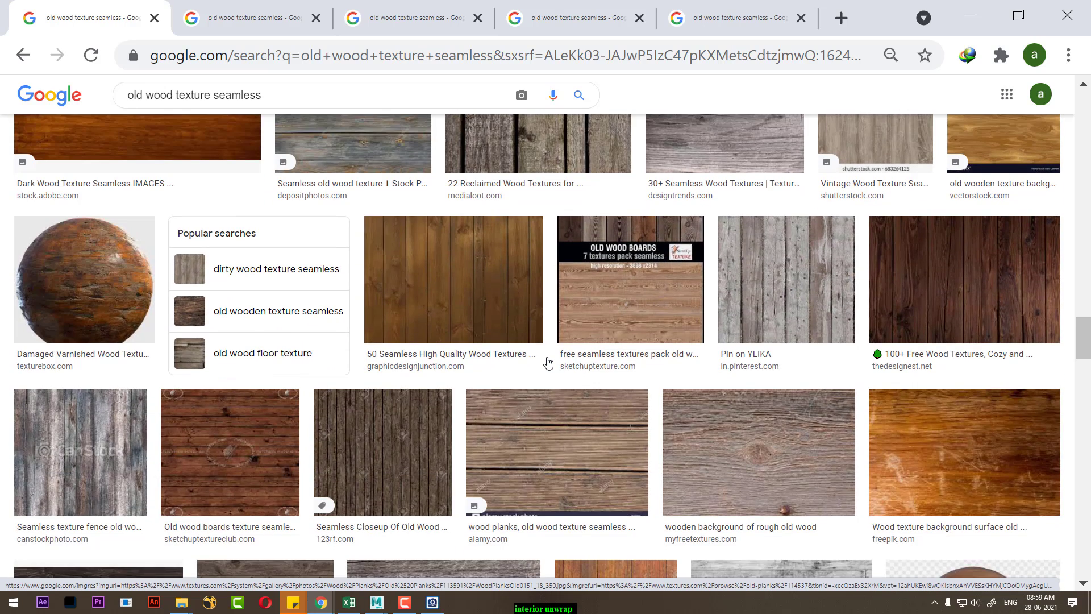
pyautogui.scroll(-3, 549, 363)
pyautogui.scroll(-5, 506, 406)
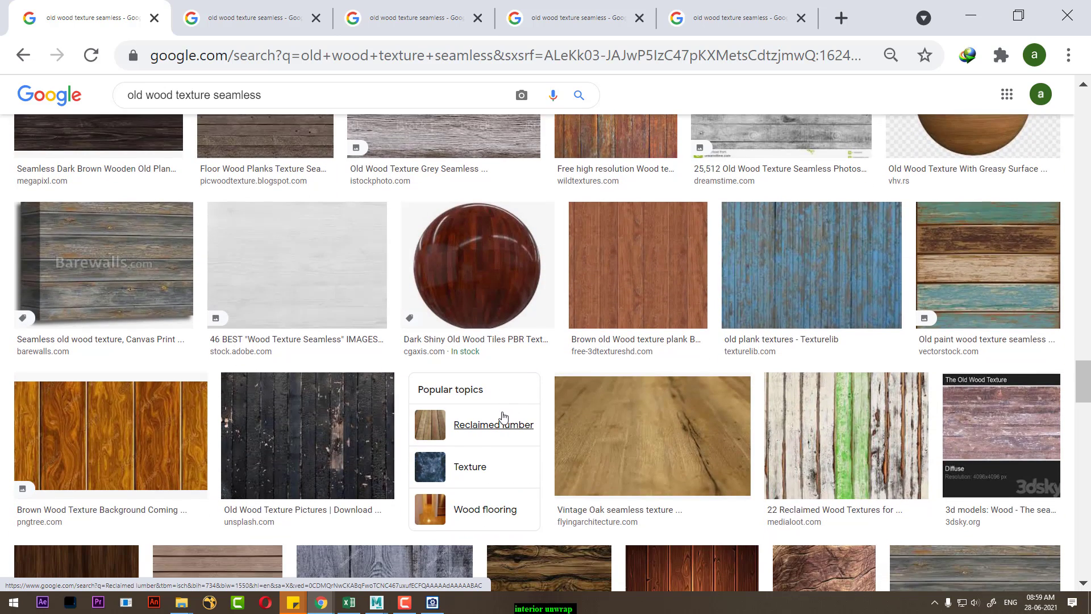
pyautogui.scroll(-5, 503, 416)
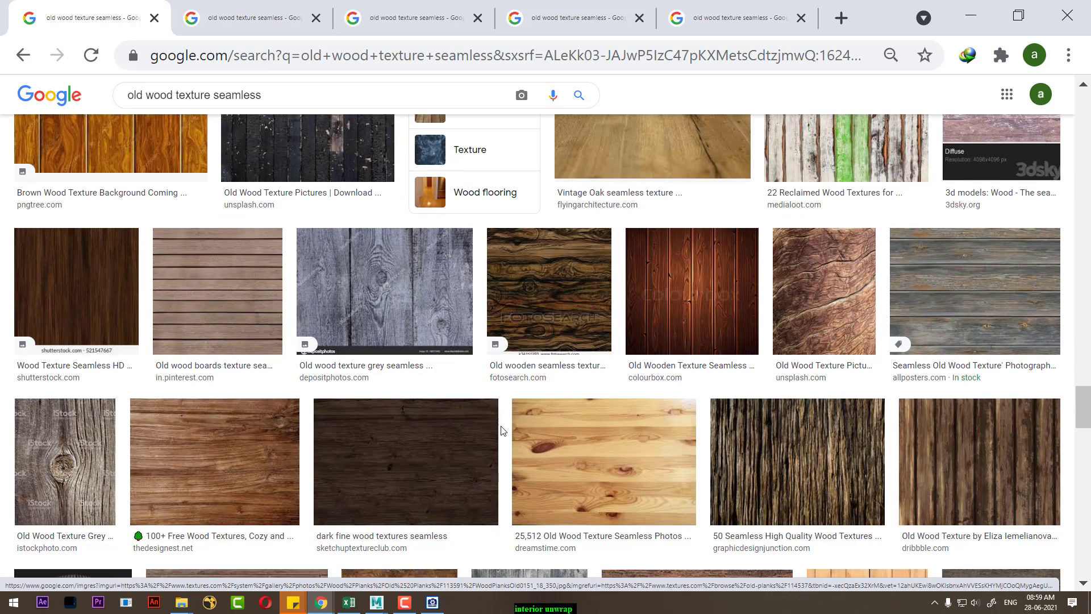
pyautogui.scroll(-5, 502, 430)
pyautogui.scroll(-3, 502, 430)
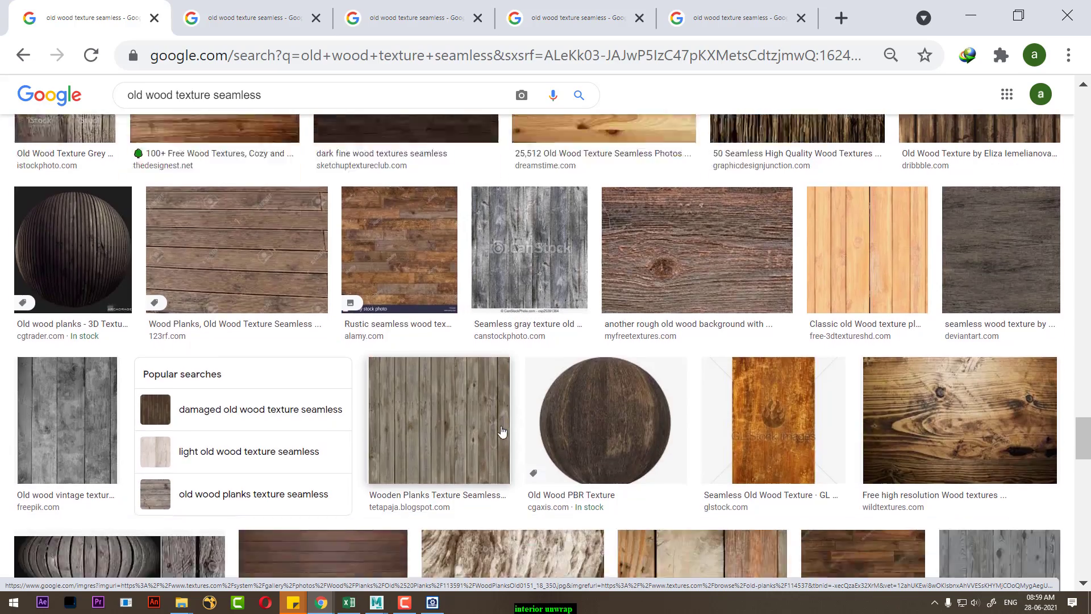
pyautogui.scroll(-4, 614, 346)
pyautogui.scroll(-3, 590, 382)
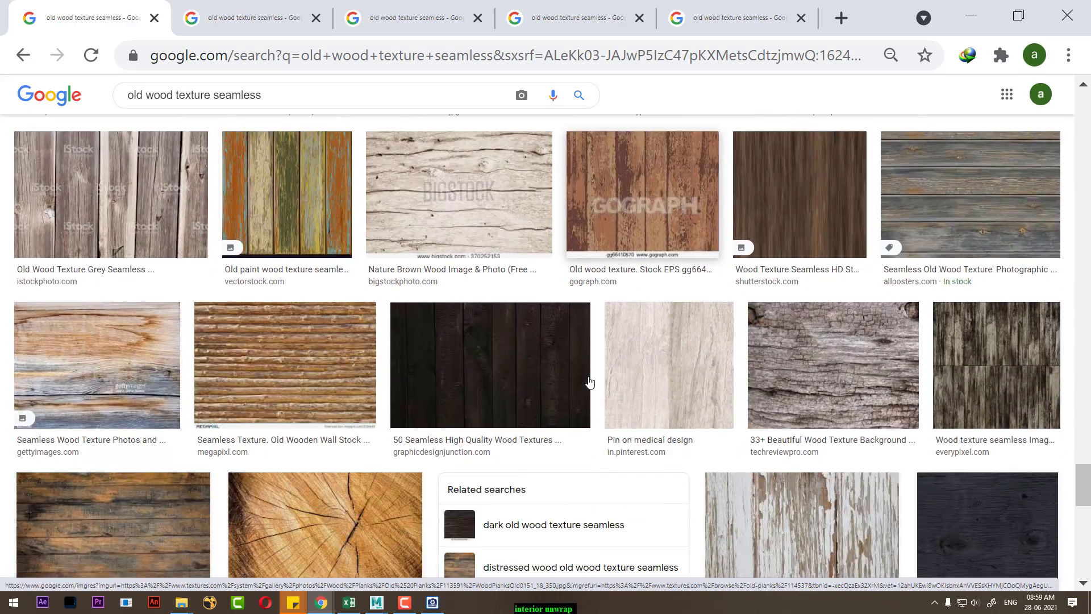
pyautogui.scroll(-5, 589, 384)
pyautogui.scroll(-2, 589, 387)
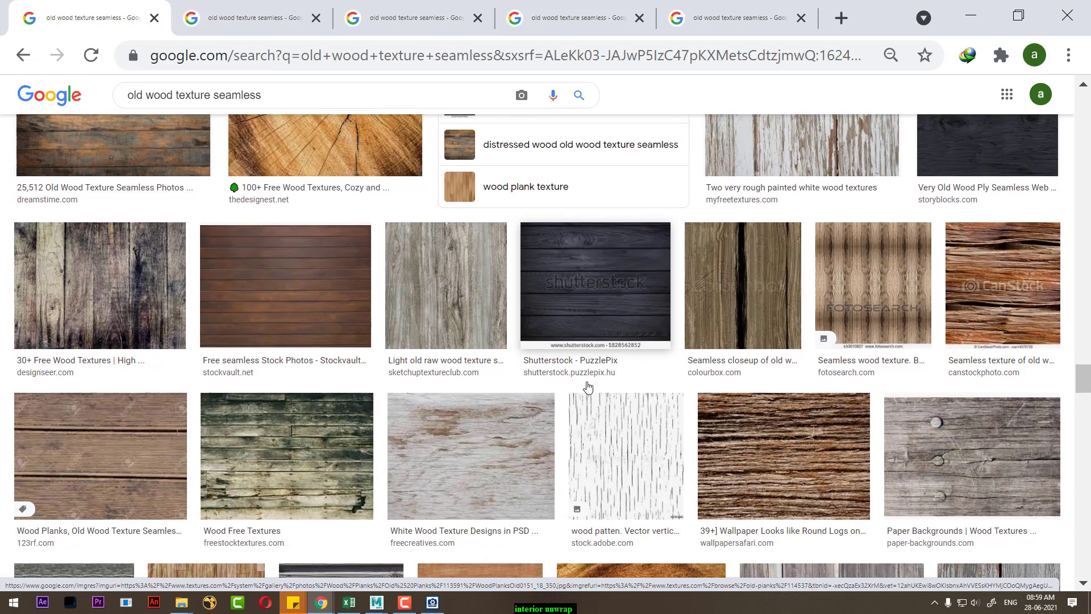
pyautogui.scroll(-2, 568, 398)
pyautogui.scroll(-3, 481, 421)
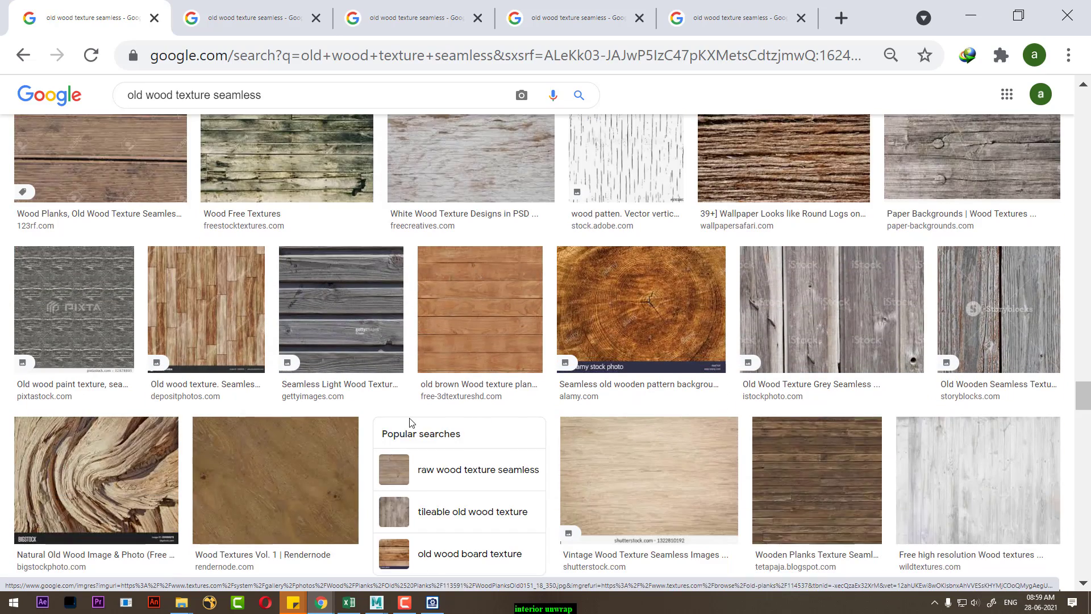
pyautogui.scroll(-4, 410, 421)
pyautogui.scroll(-2, 410, 420)
pyautogui.scroll(-3, 410, 424)
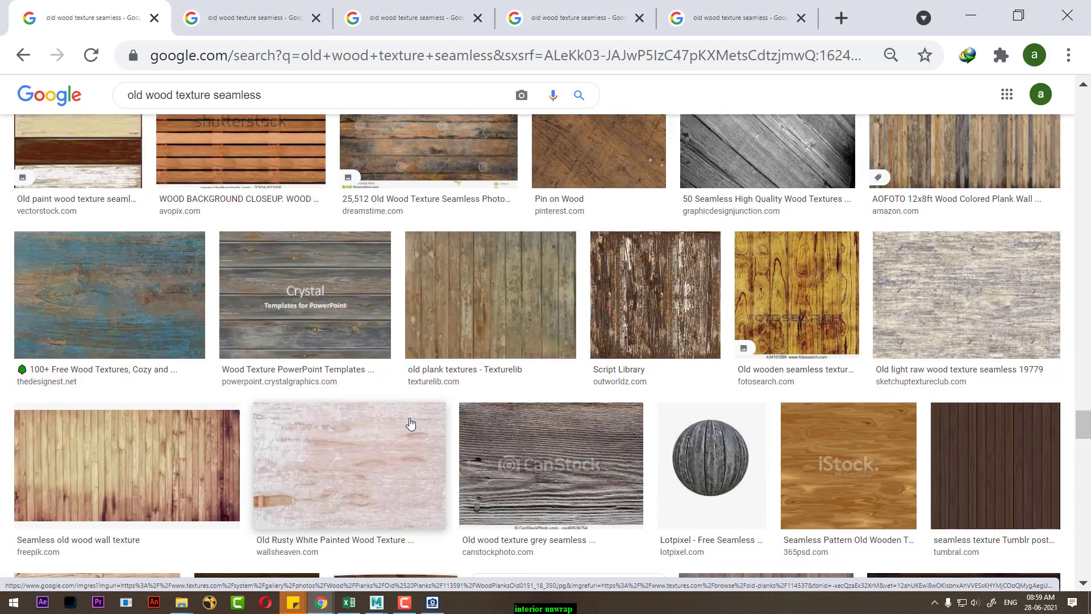
pyautogui.middleClick(88, 289)
# Step: Review the opened wood texture tabs and return to the old wood texture results
pyautogui.click(719, 21)
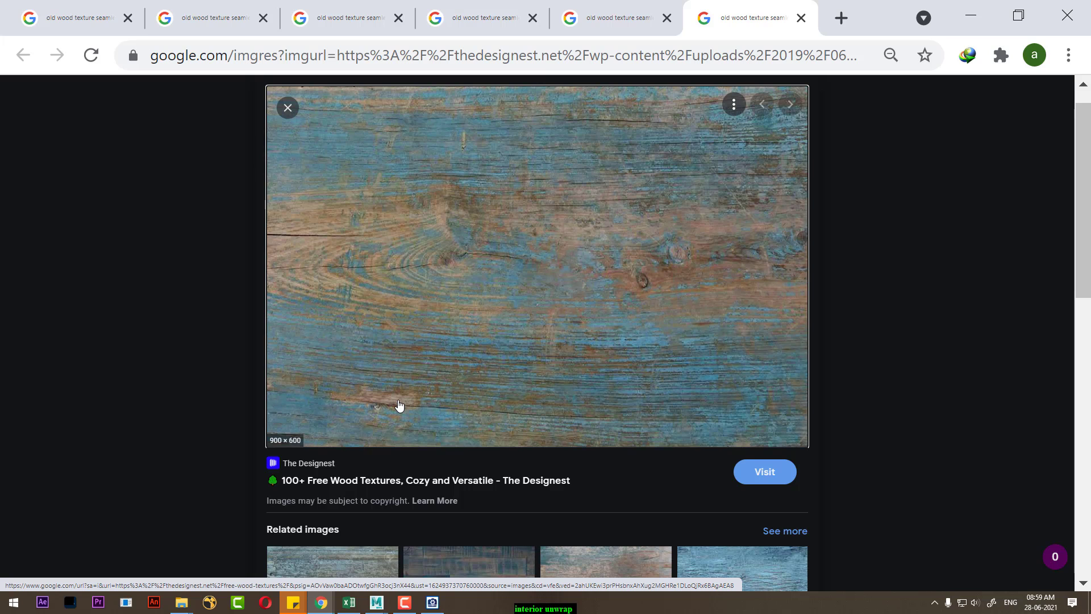
pyautogui.scroll(-5, 403, 381)
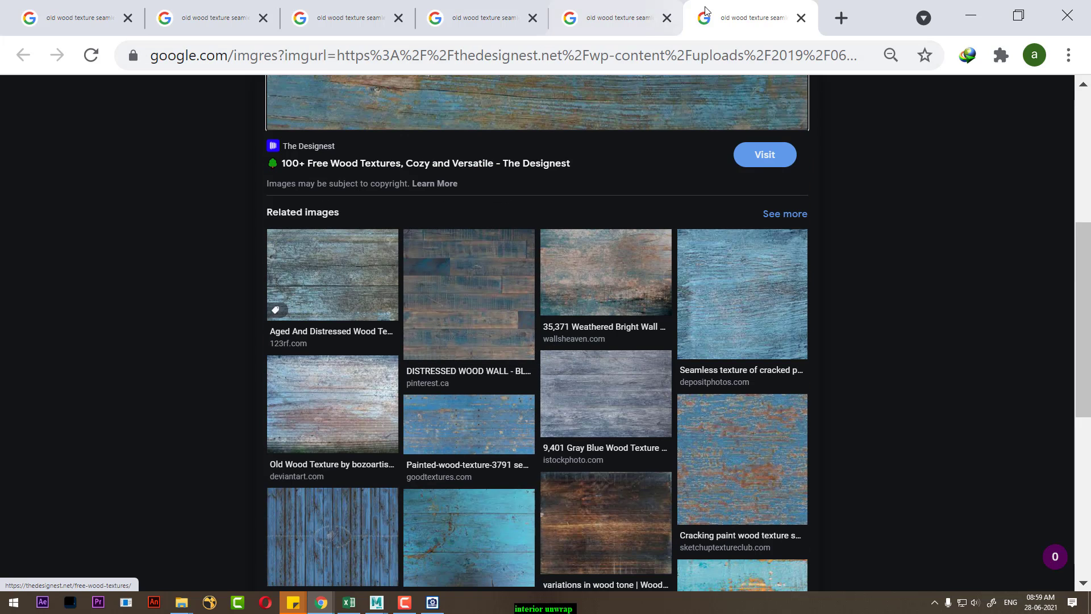
pyautogui.click(617, 18)
pyautogui.click(496, 7)
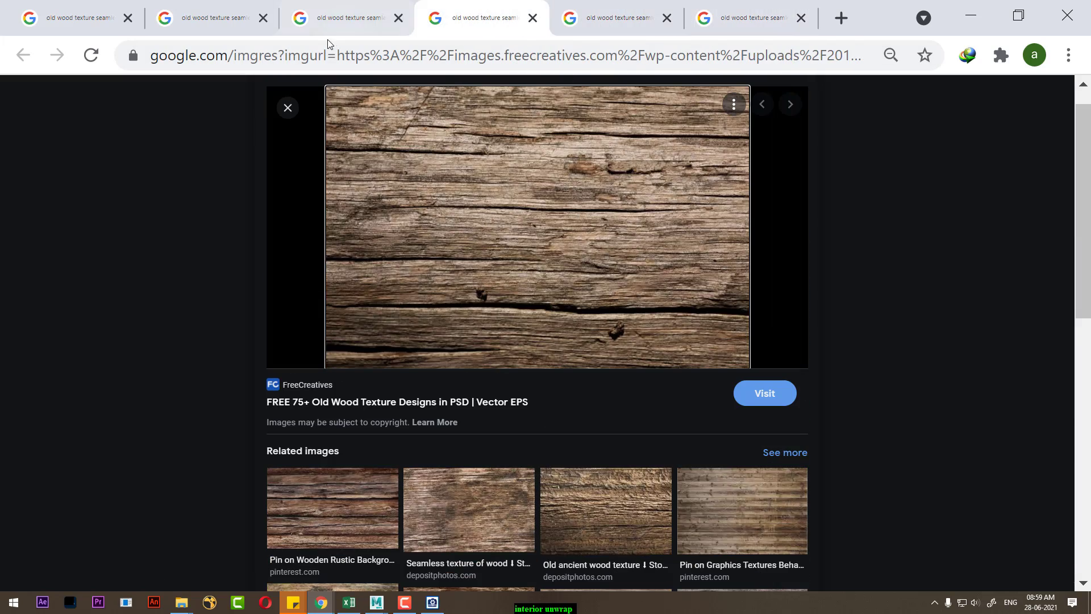
pyautogui.click(335, 17)
pyautogui.click(218, 18)
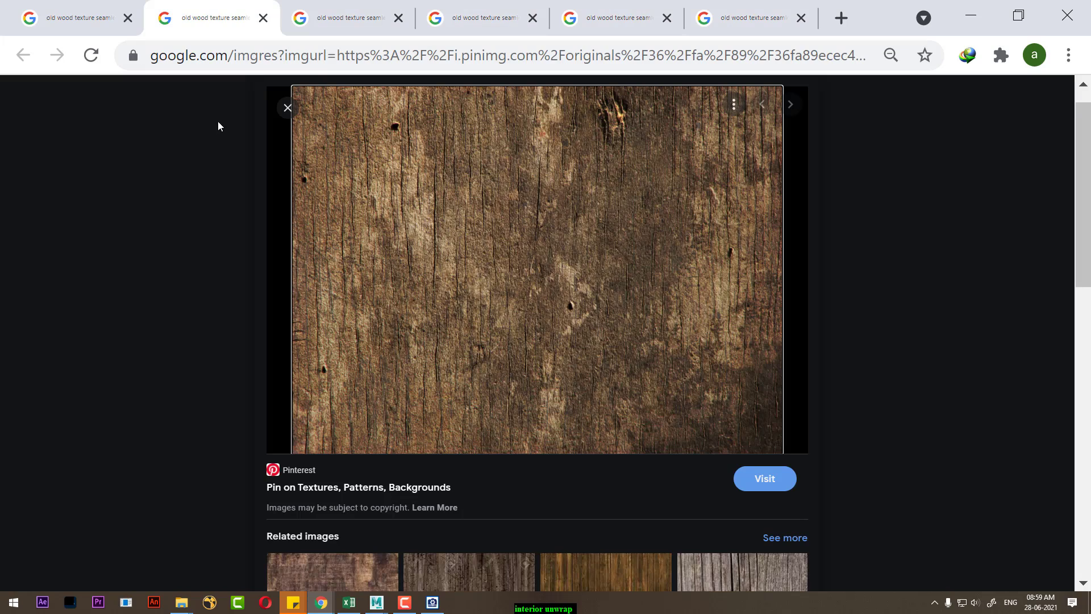
pyautogui.click(80, 17)
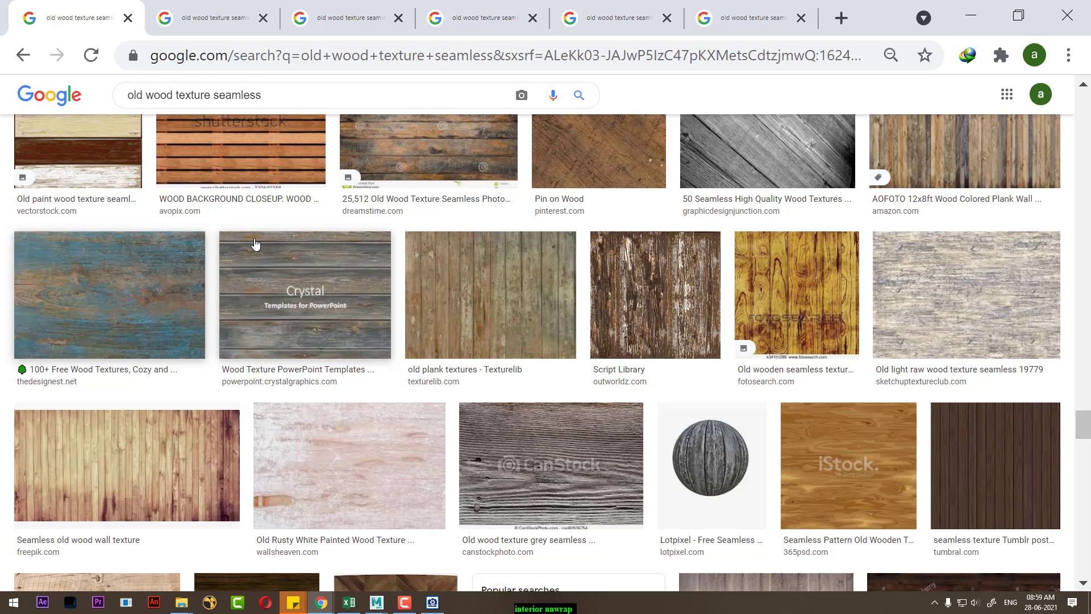
# Step: Remove 'old' from the query to search for 'wood texture seamless'
pyautogui.scroll(15, 255, 244)
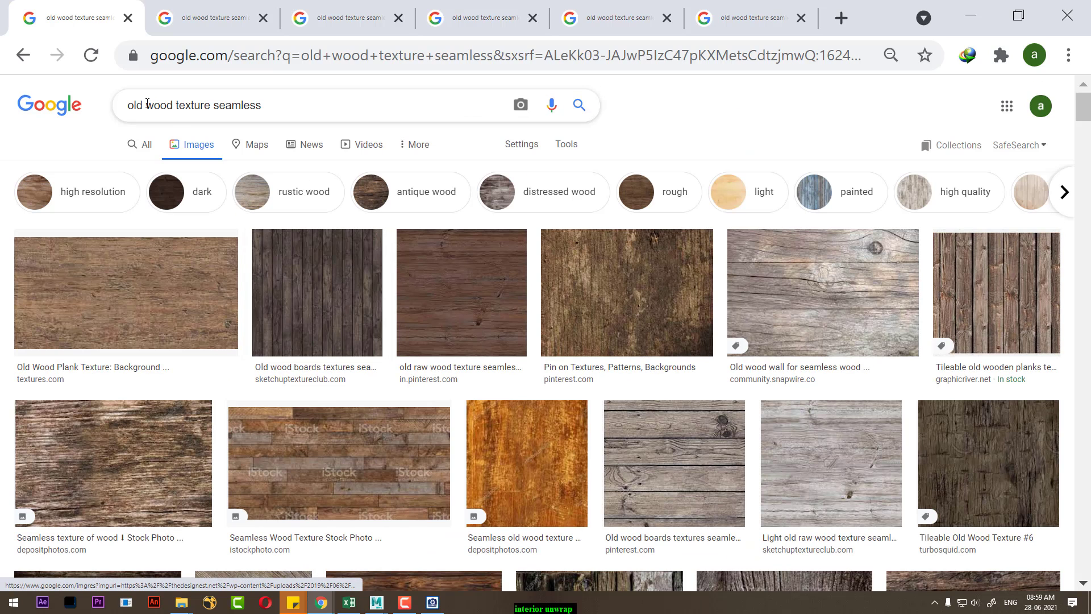
pyautogui.doubleClick(147, 103)
pyautogui.press('BackSpace')
pyautogui.press('Return')
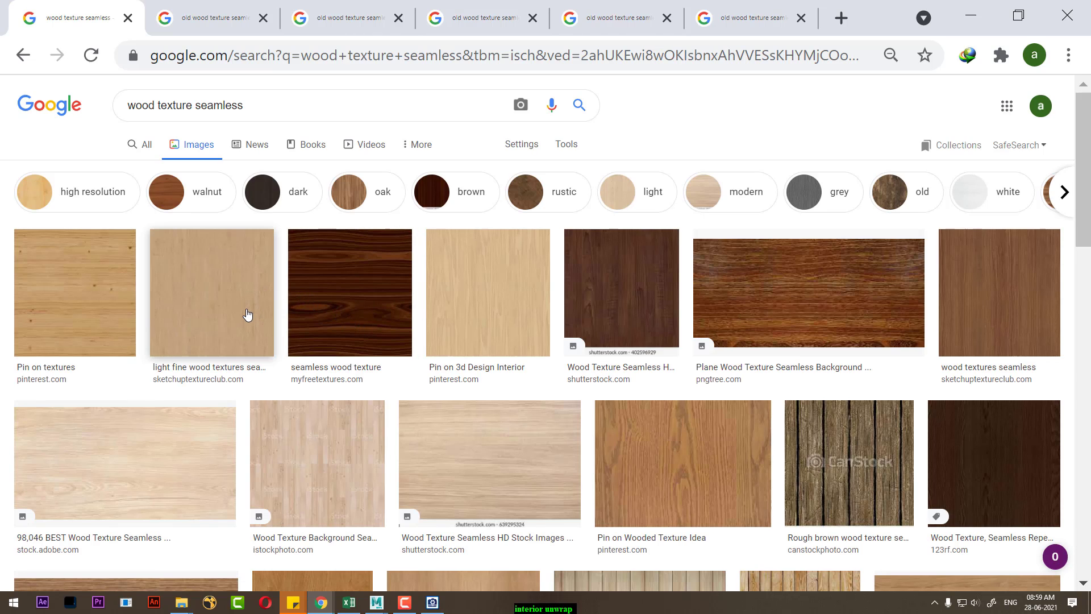
# Step: Open the Cherry wood and Dark Wood results in new tabs
pyautogui.scroll(-2, 234, 321)
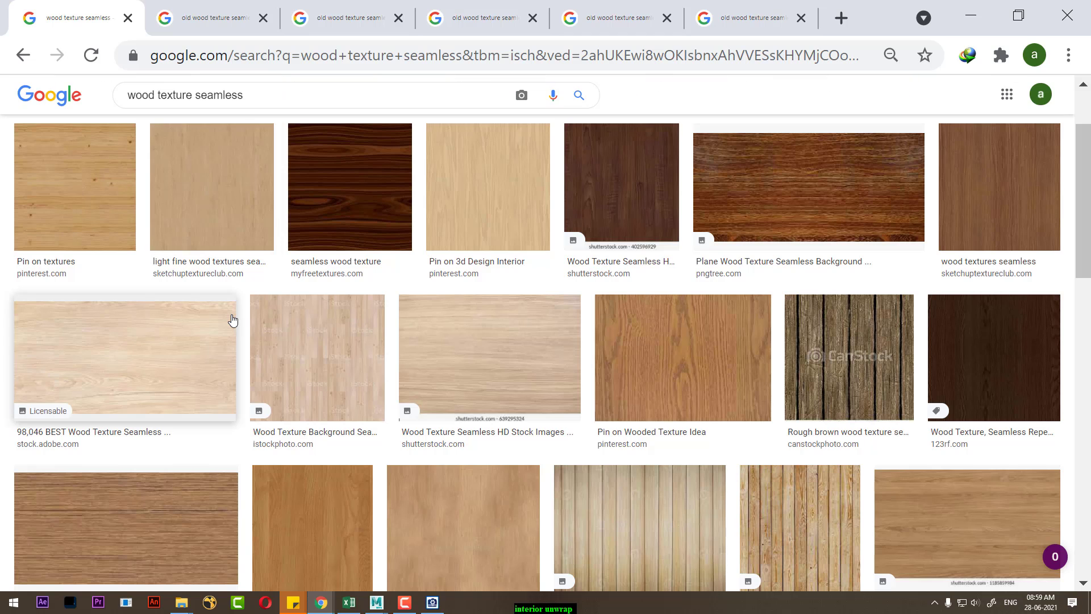
pyautogui.scroll(-2, 233, 319)
pyautogui.scroll(-2, 233, 319)
pyautogui.scroll(-4, 233, 319)
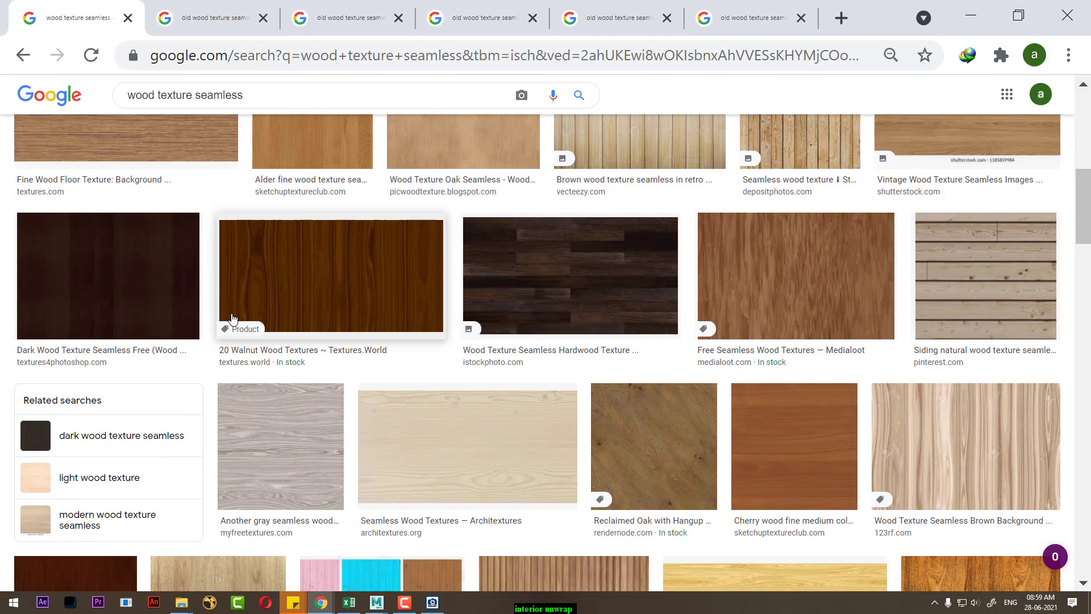
pyautogui.scroll(4, 734, 407)
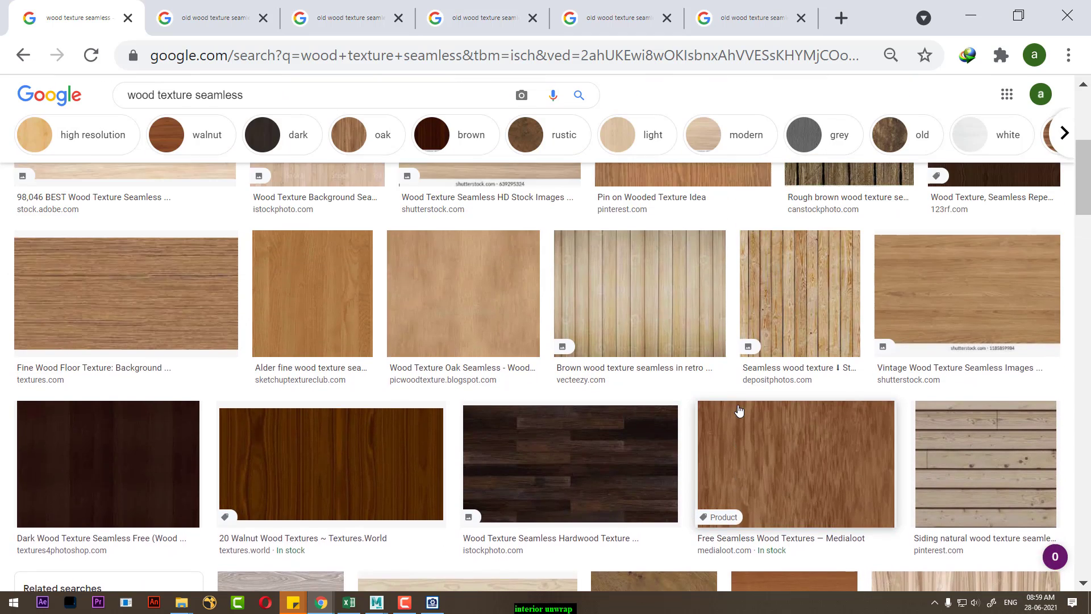
pyautogui.scroll(-5, 733, 407)
pyautogui.scroll(-3, 734, 407)
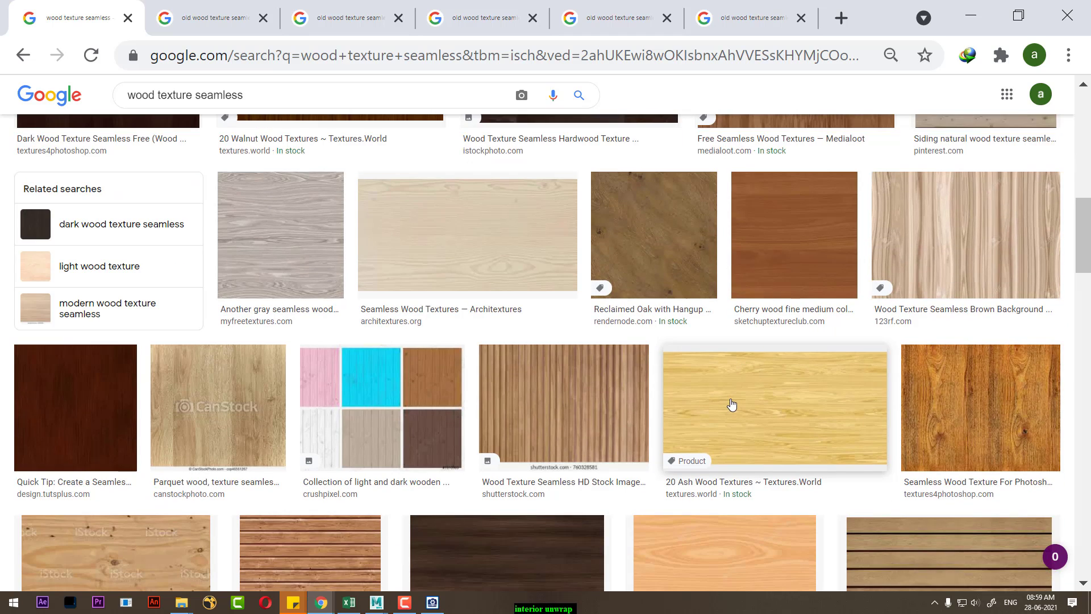
pyautogui.middleClick(794, 255)
pyautogui.scroll(5, 431, 336)
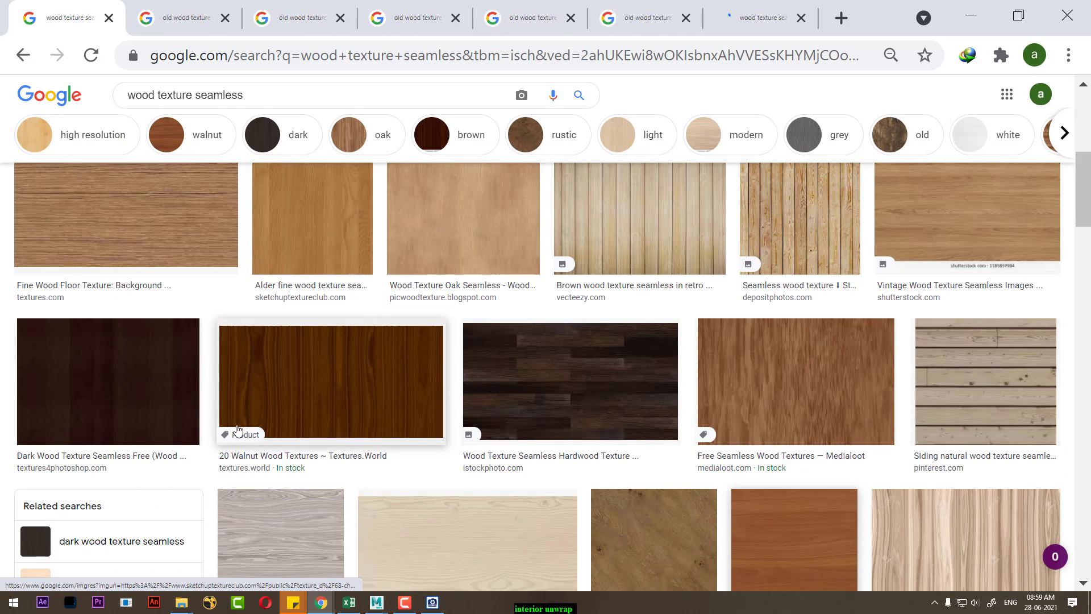
pyautogui.middleClick(141, 397)
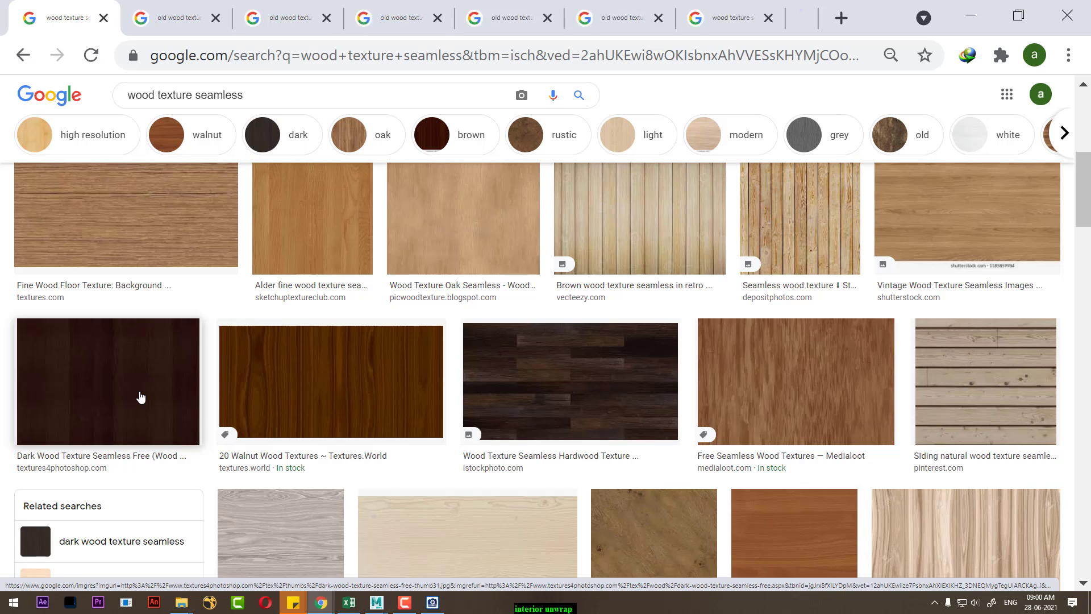
# Step: Save the dark wood image to hauntedhallway_MB, then return to the results tab
pyautogui.click(757, 24)
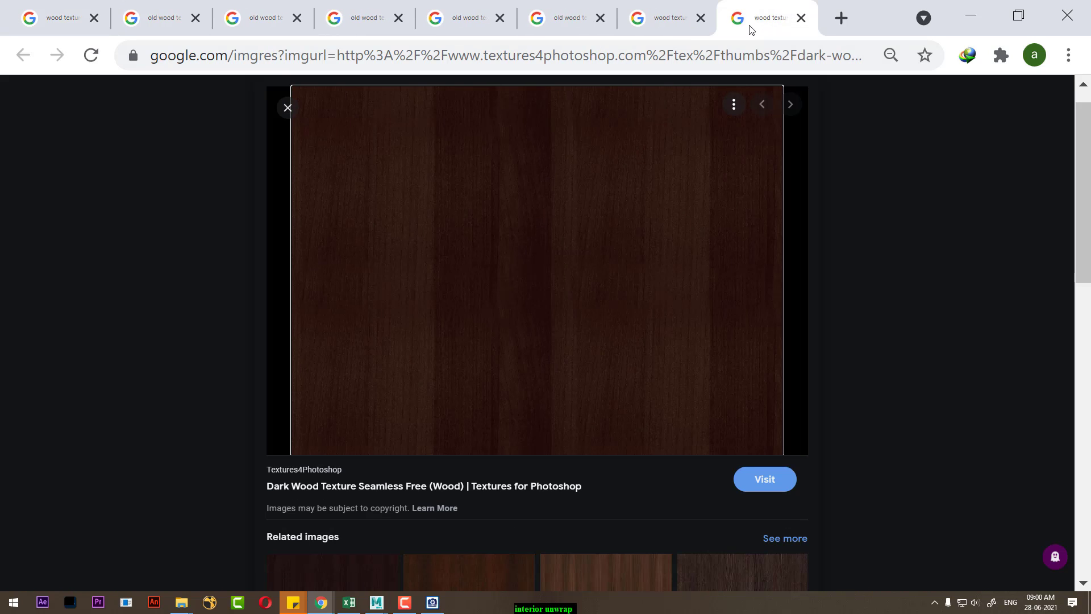
pyautogui.rightClick(584, 237)
pyautogui.click(684, 370)
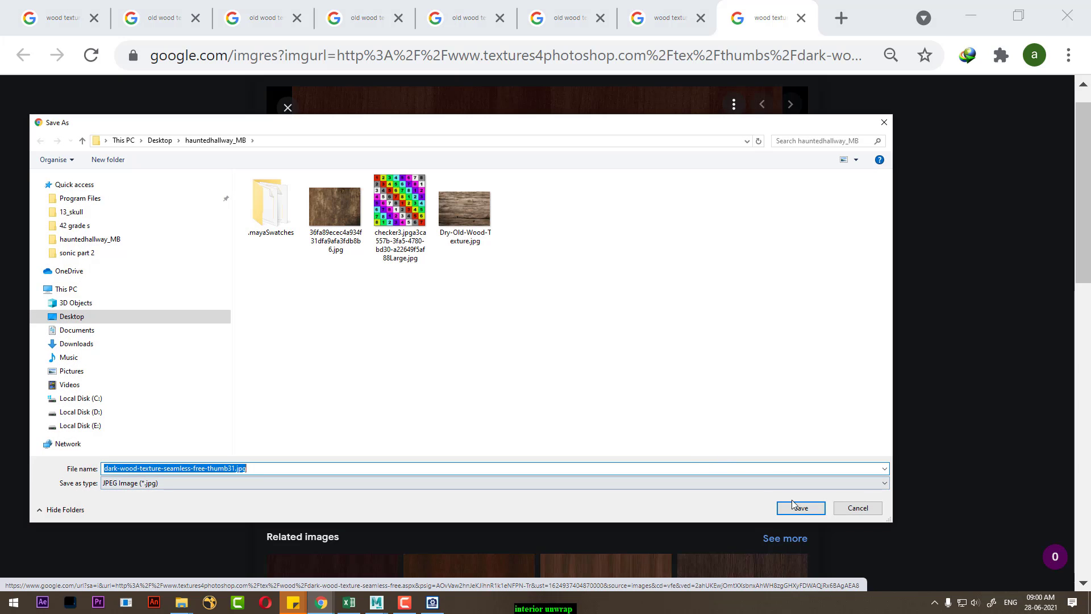
pyautogui.click(795, 504)
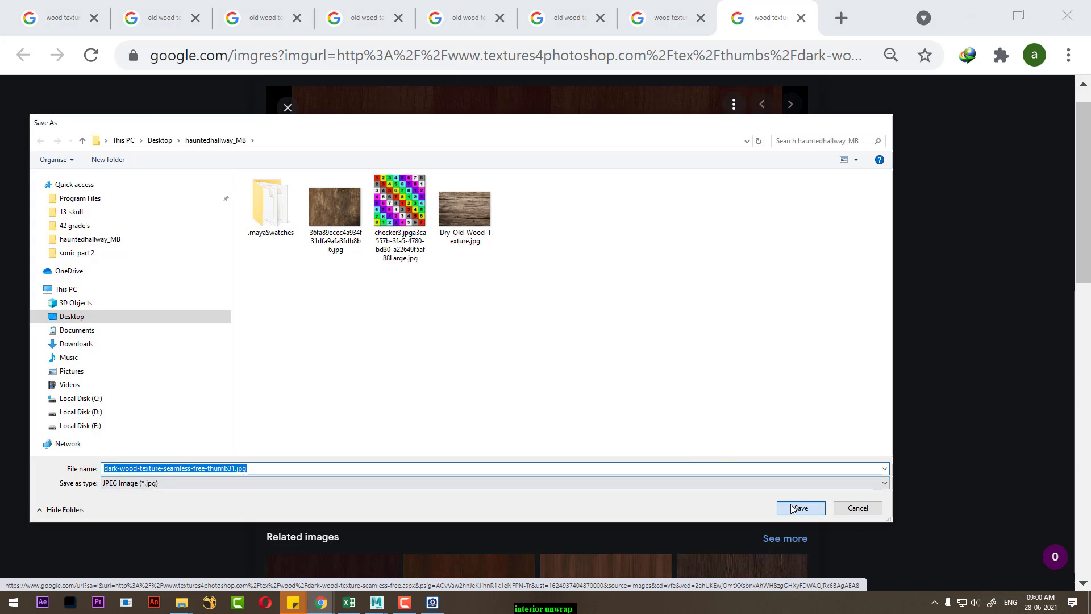
pyautogui.click(666, 18)
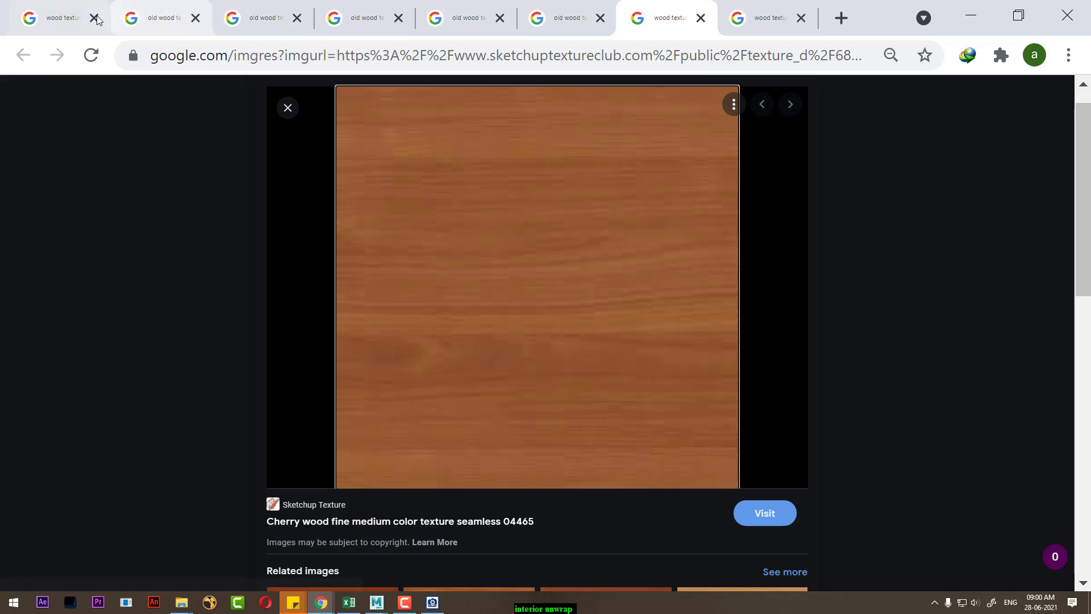
pyautogui.hotkey('ctrl', '1')
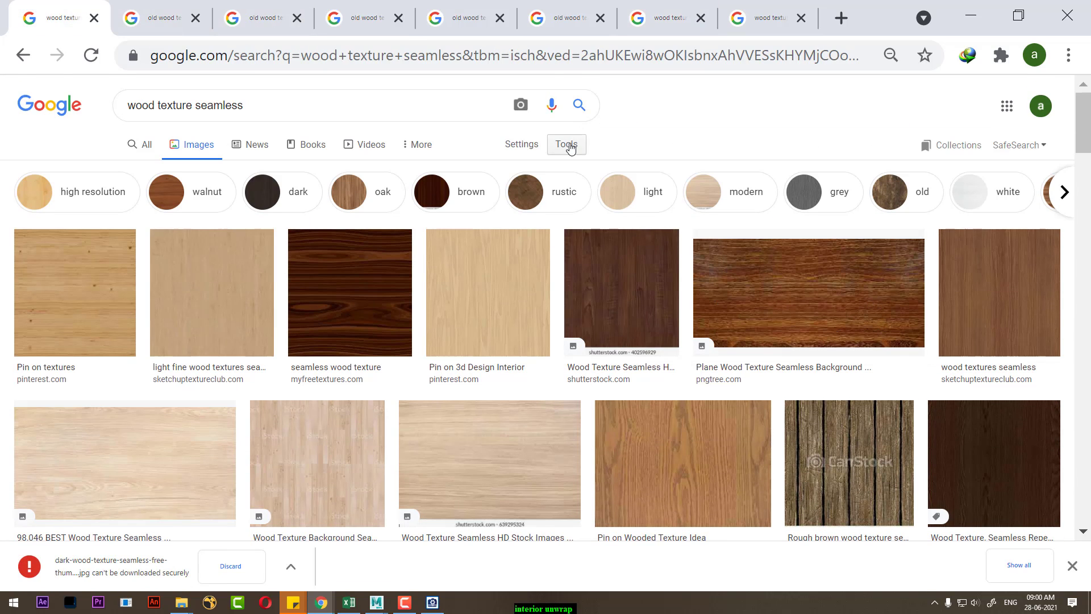
# Step: Filter the results to Brown, then open the Medialoot and a dark brown wood texture
pyautogui.click(567, 149)
pyautogui.click(183, 170)
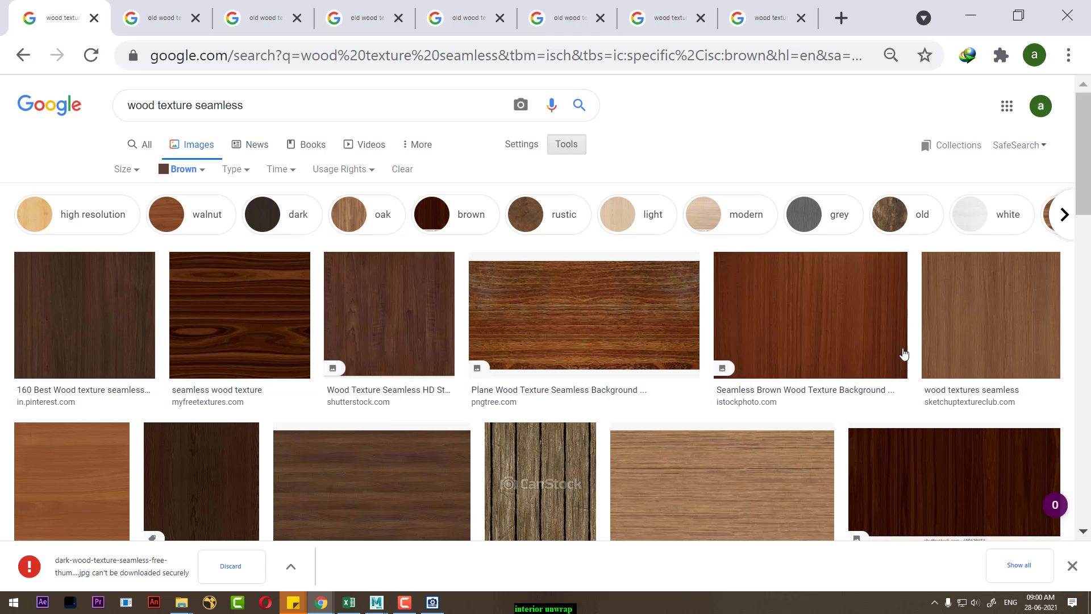
pyautogui.moveTo(810, 315)
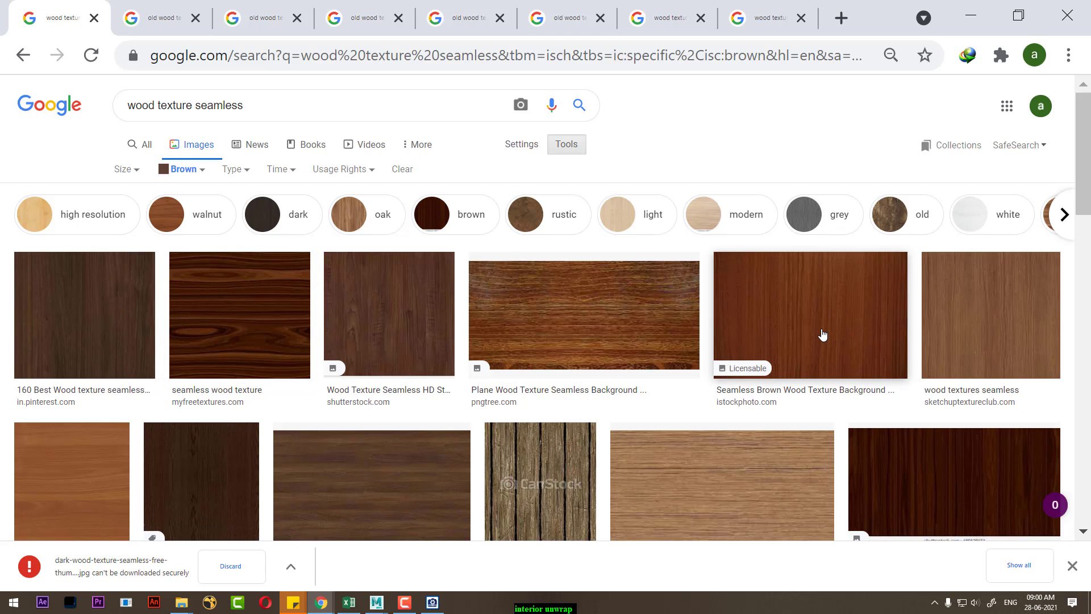
pyautogui.scroll(-2, 909, 397)
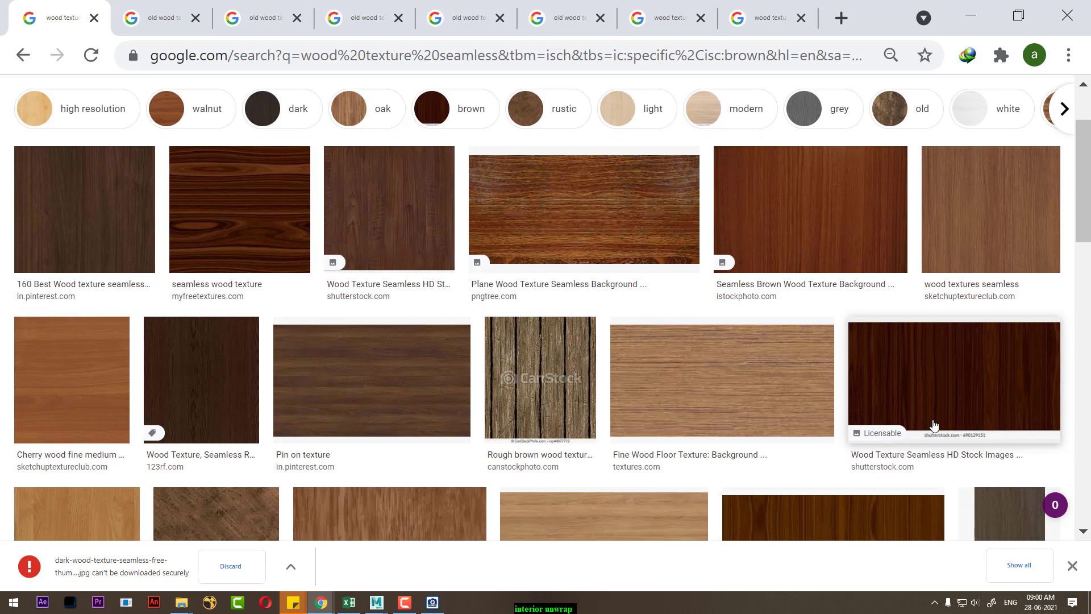
pyautogui.scroll(-2, 948, 390)
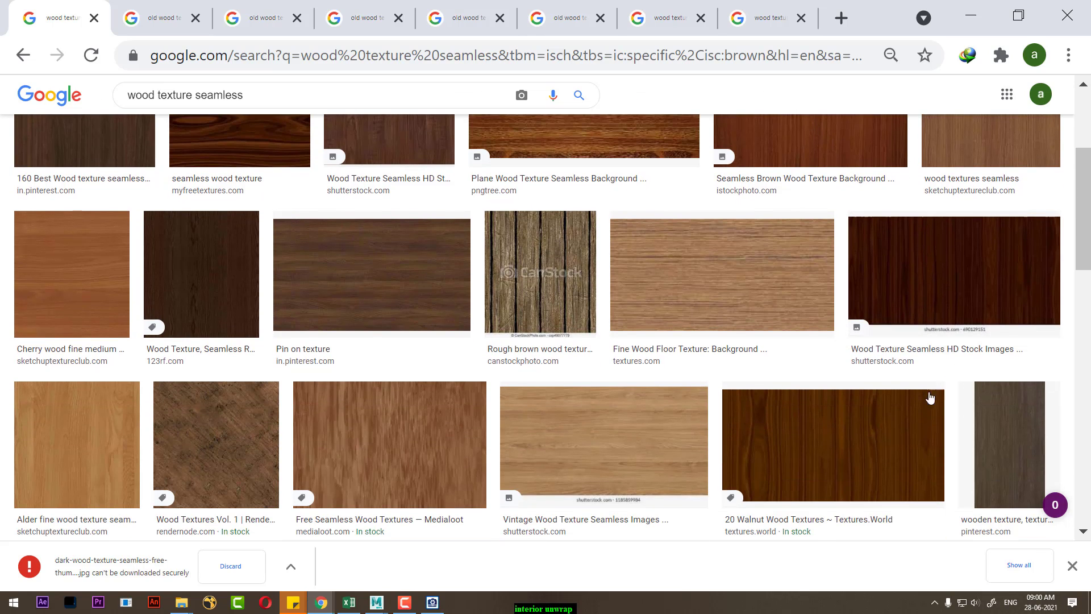
pyautogui.click(401, 451)
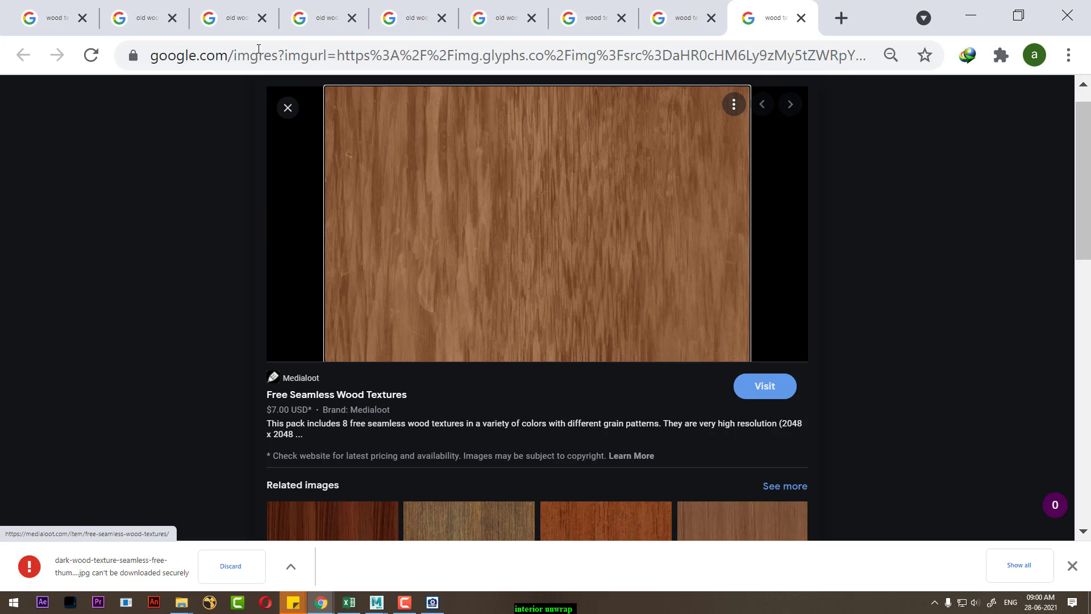
pyautogui.click(50, 18)
pyautogui.scroll(3, 284, 347)
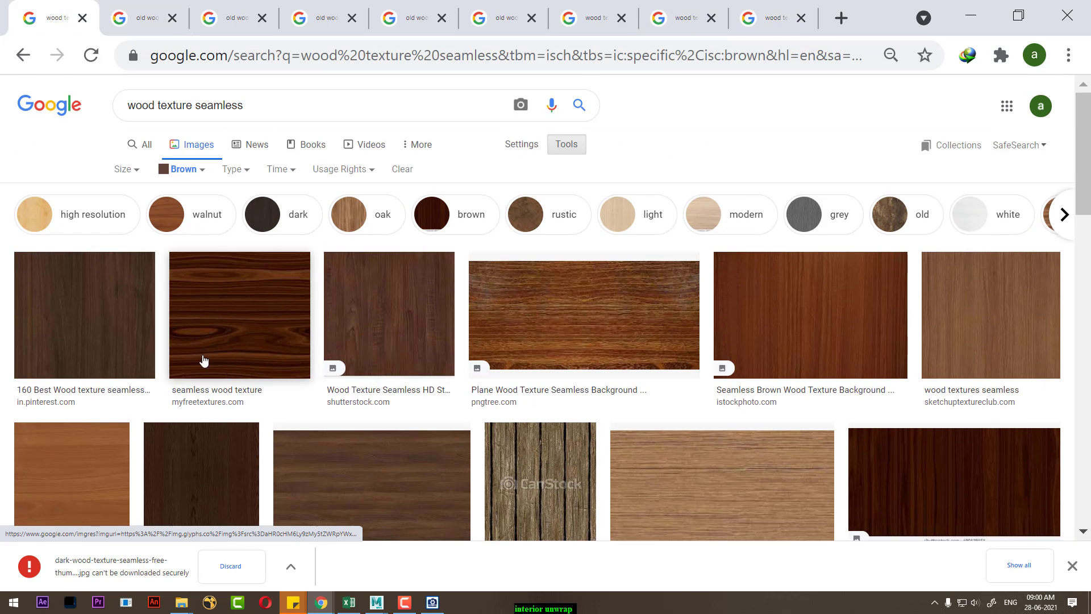
pyautogui.middleClick(98, 320)
# Step: Save the dark brown Pinterest wood texture as 'dark wood' in hauntedhallway_MB
pyautogui.click(777, 14)
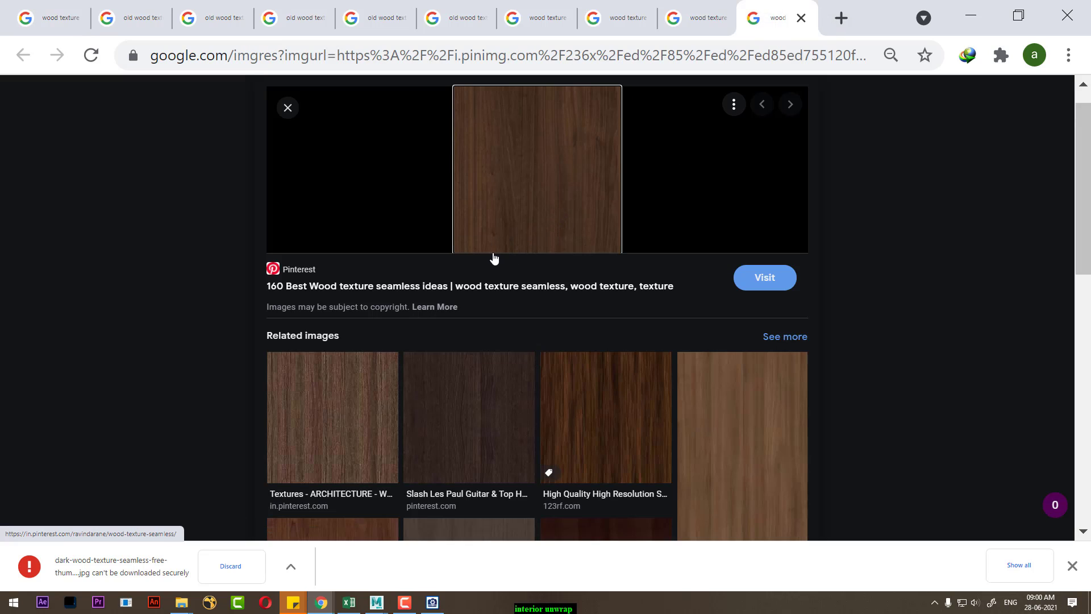
pyautogui.rightClick(523, 163)
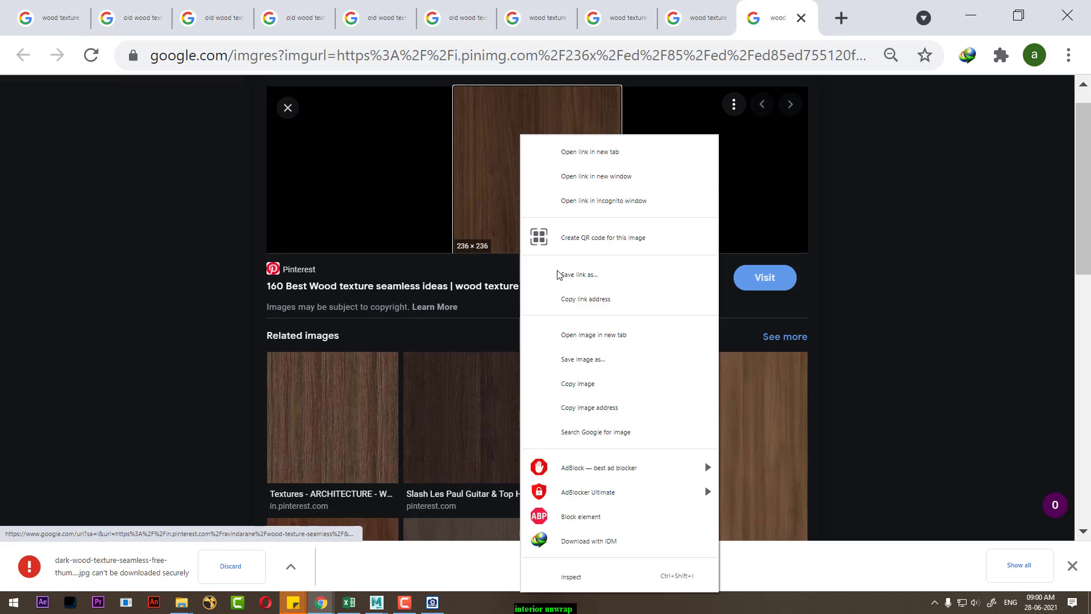
pyautogui.click(606, 357)
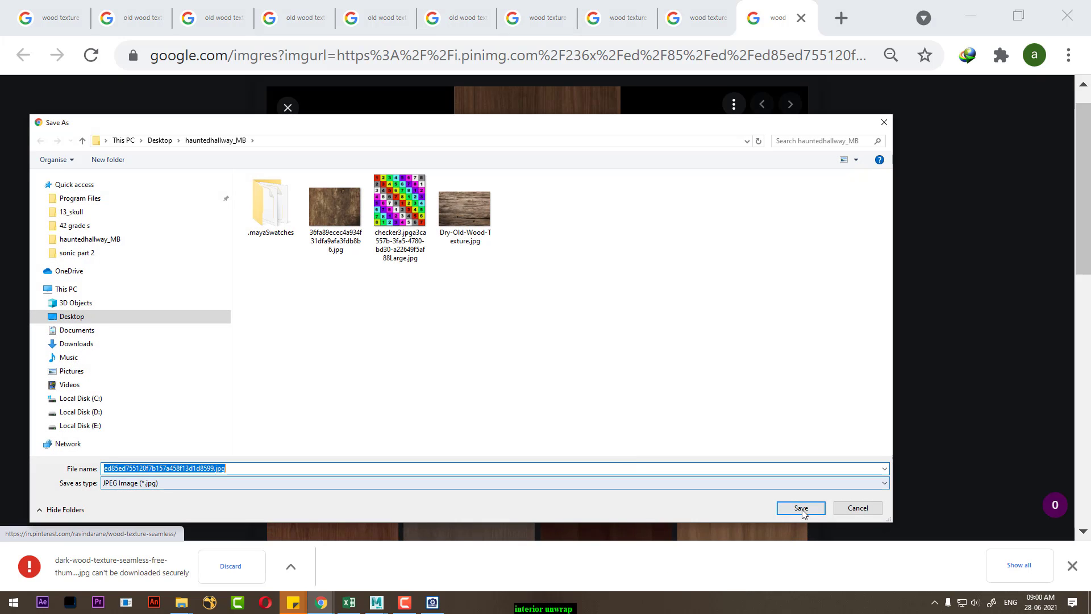
pyautogui.write('da')
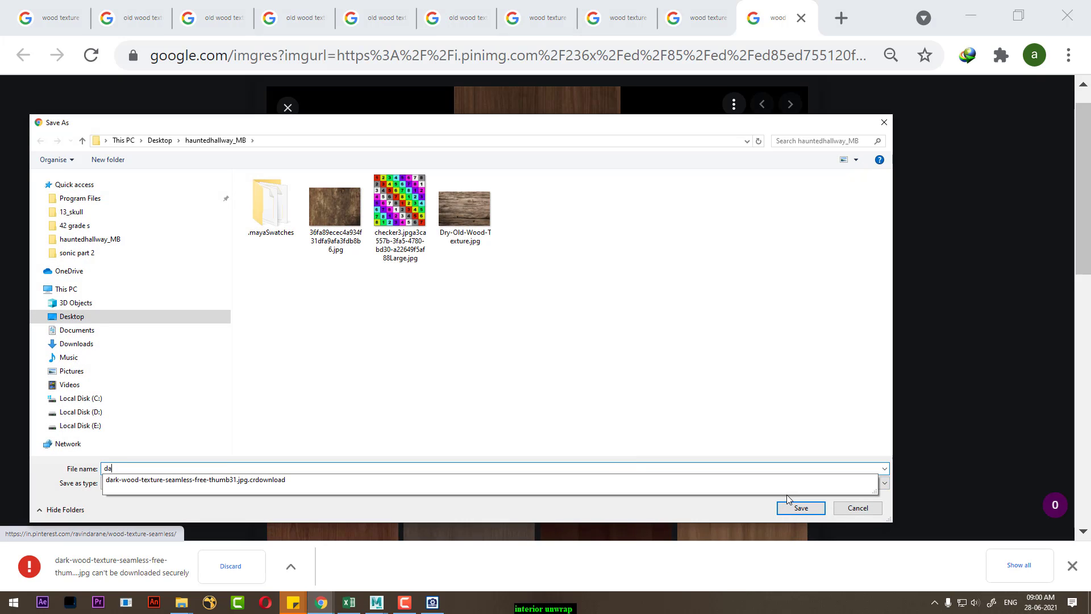
pyautogui.write('rk wood')
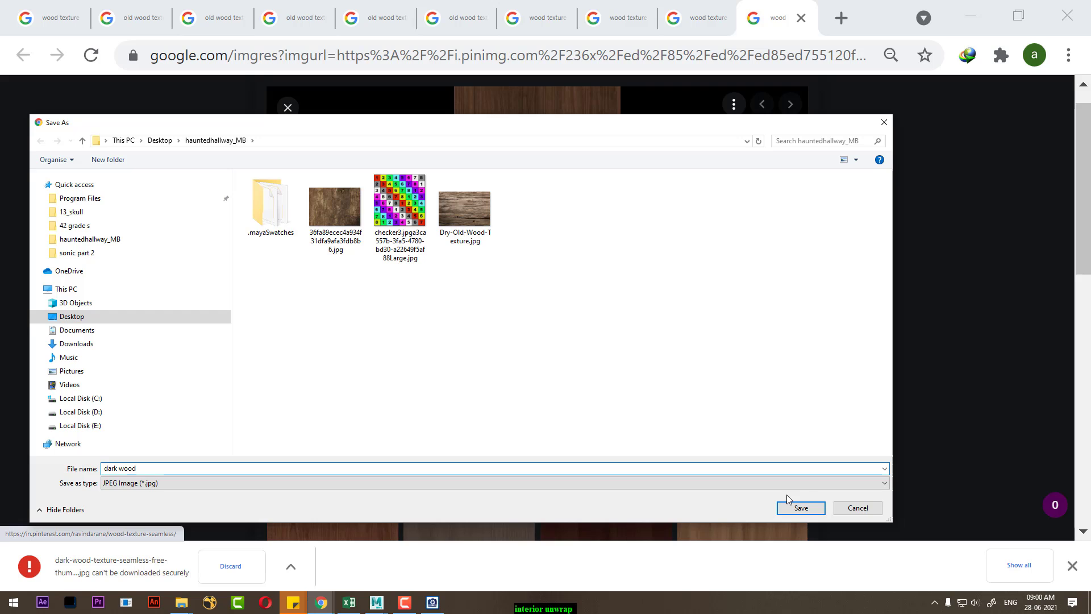
pyautogui.press('Return')
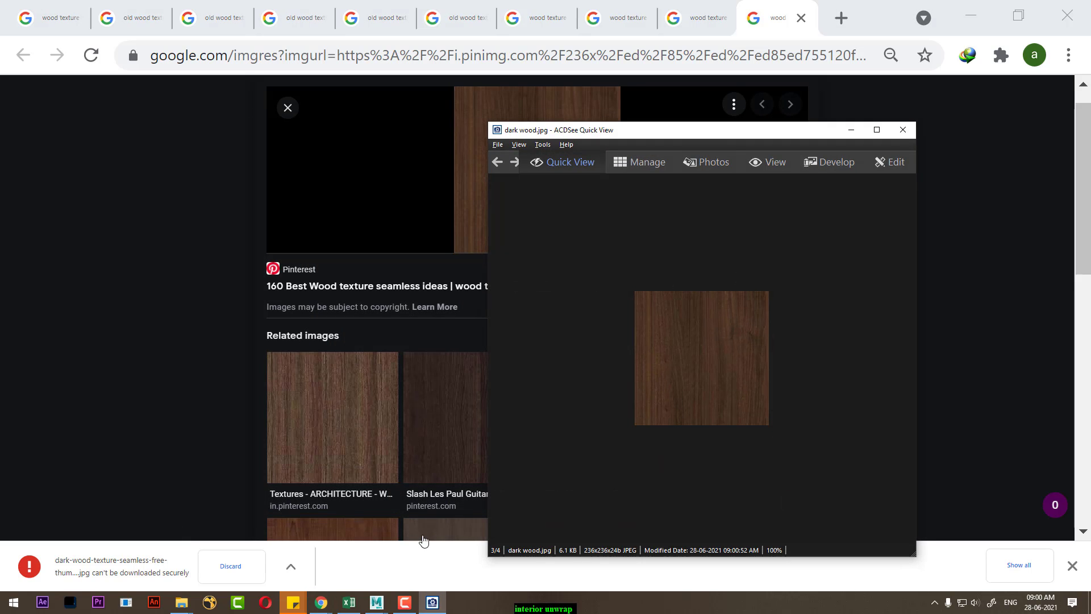
# Step: Swap the file2 Image Name from the old texture to dark wood.jpg in Maya
pyautogui.moveTo(377, 603)
pyautogui.click(428, 575)
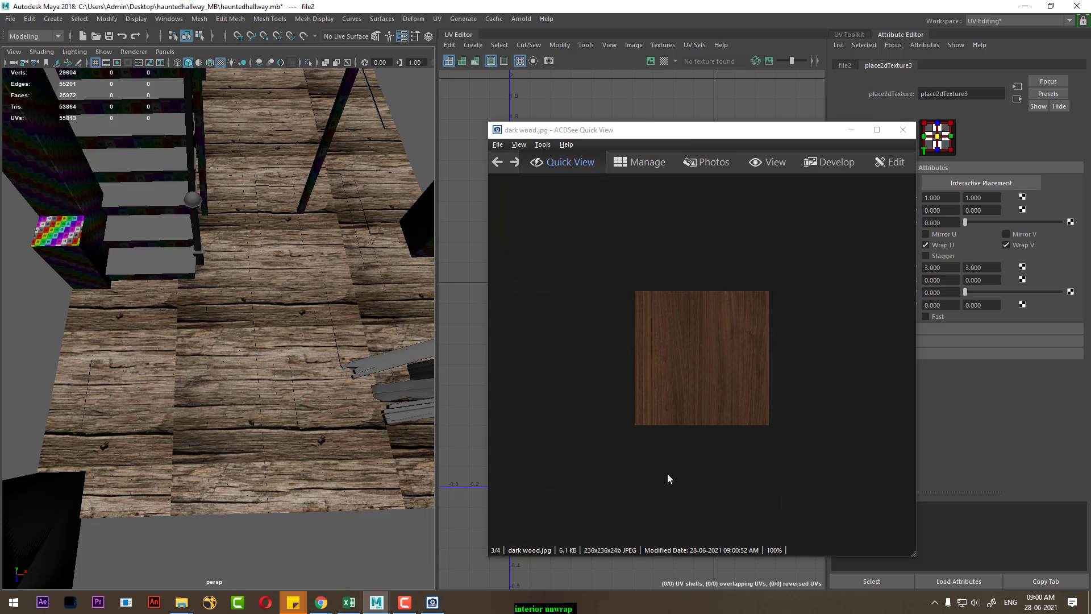
pyautogui.click(903, 130)
pyautogui.click(845, 65)
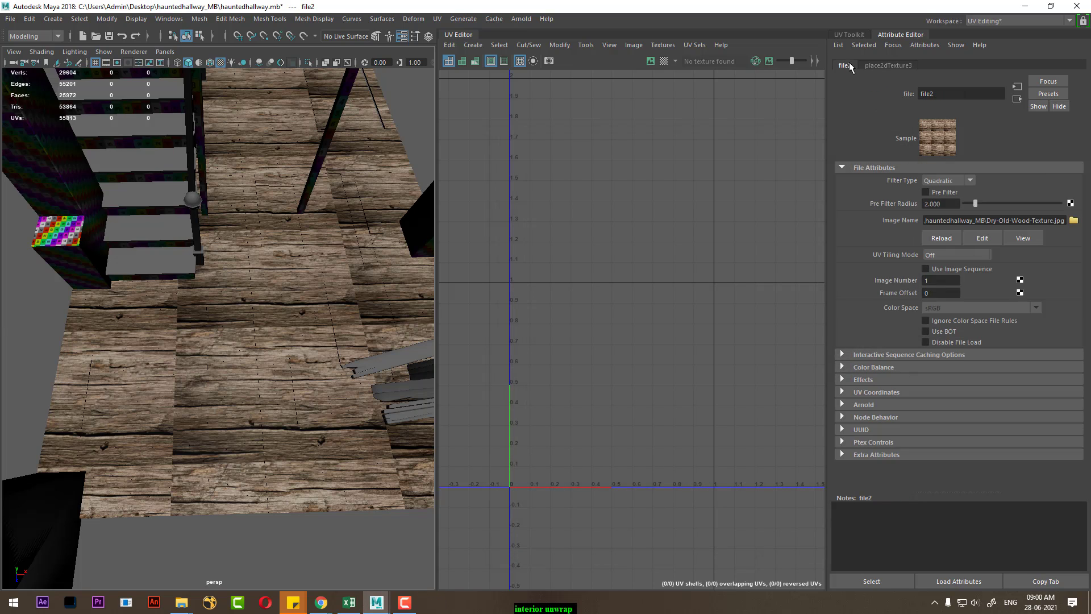
pyautogui.click(1073, 221)
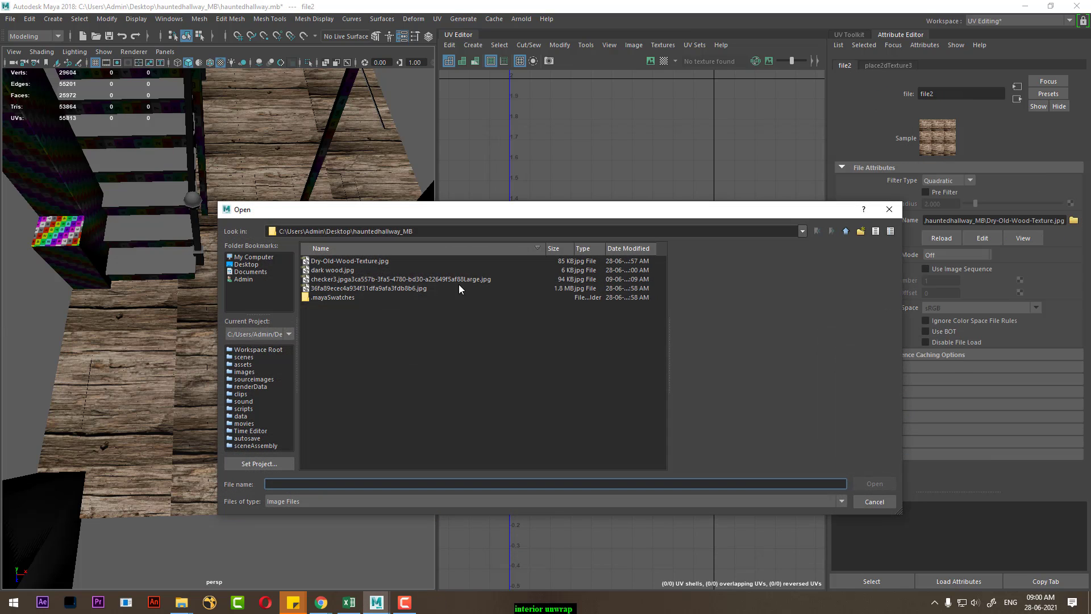
pyautogui.doubleClick(345, 271)
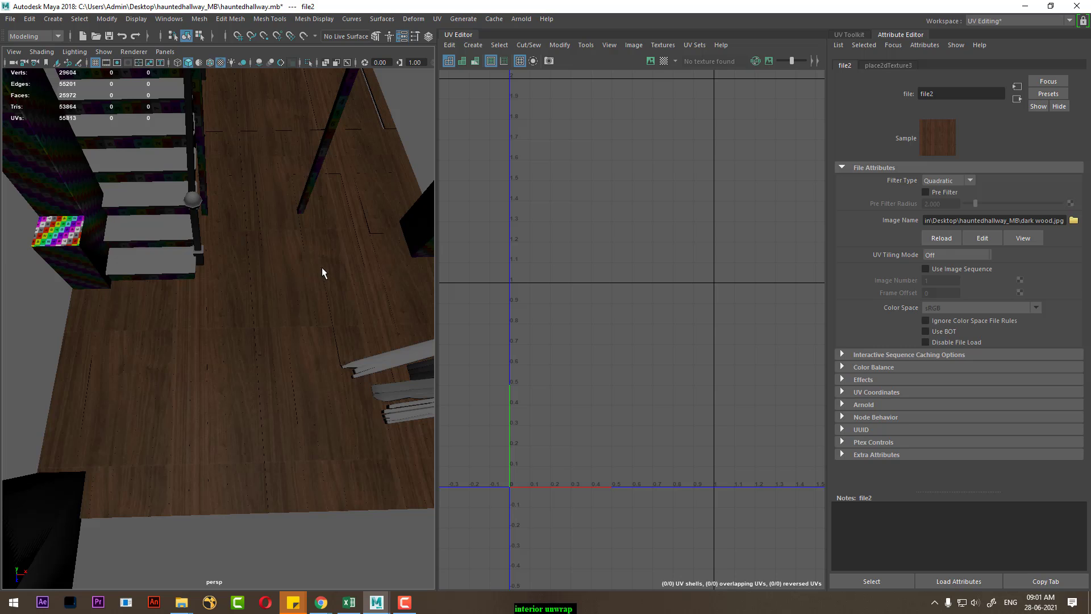
pyautogui.moveTo(298, 332)
pyautogui.keyDown('alt'); pyautogui.mouseDown()
pyautogui.moveTo(276, 369)
pyautogui.moveTo(284, 318)
pyautogui.mouseUp(); pyautogui.keyUp('alt')
# Step: Set place2dTexture3 Repeat UV to 5 by 5
pyautogui.click(884, 66)
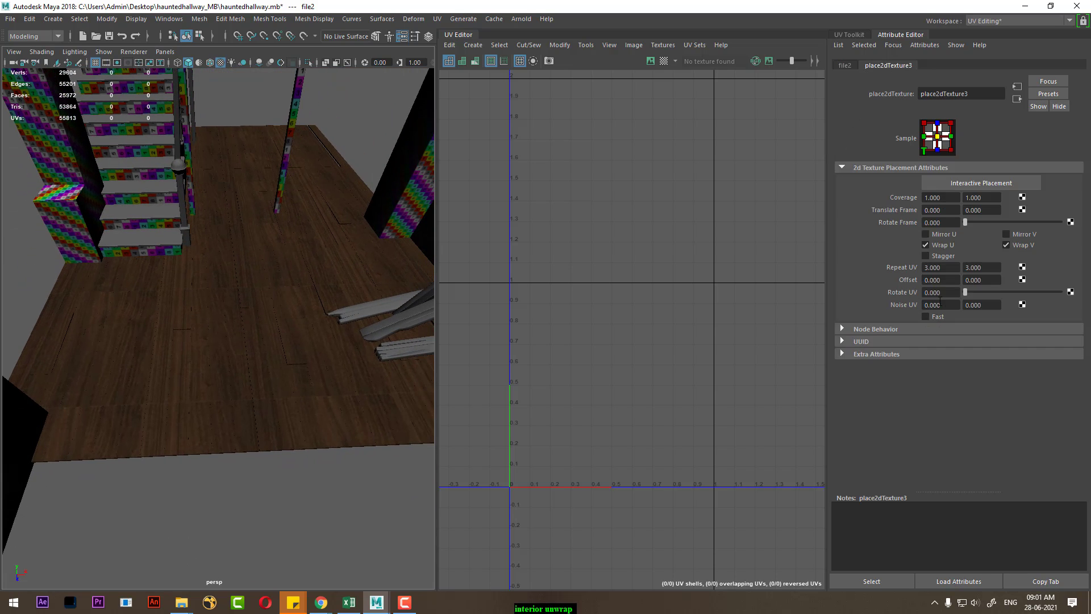
pyautogui.write('5')
pyautogui.press('Tab')
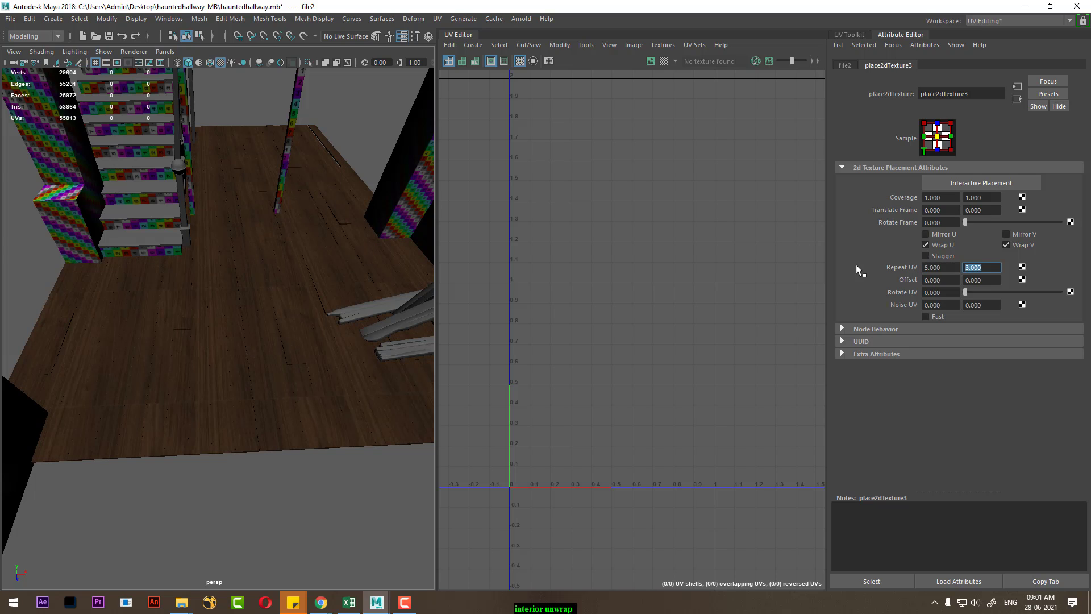
pyautogui.write('53')
pyautogui.press('BackSpace')
pyautogui.press('Return')
# Step: Zoom and orbit around the floor boards to inspect the finer planks
pyautogui.scroll(3, 288, 438)
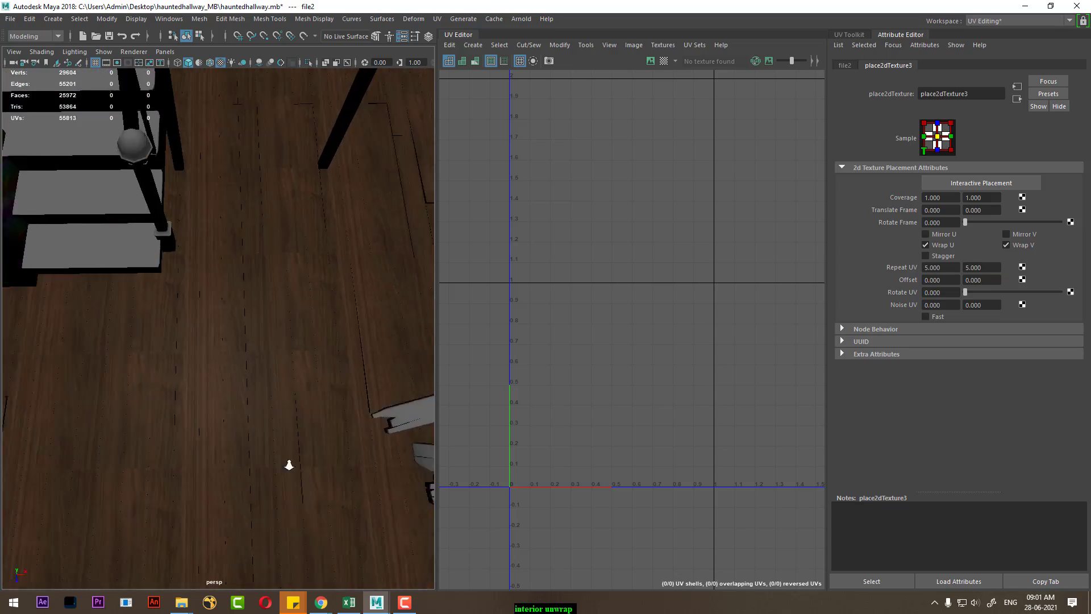
pyautogui.scroll(2, 267, 432)
pyautogui.scroll(2, 233, 409)
pyautogui.scroll(2, 251, 432)
pyautogui.scroll(-5, 279, 441)
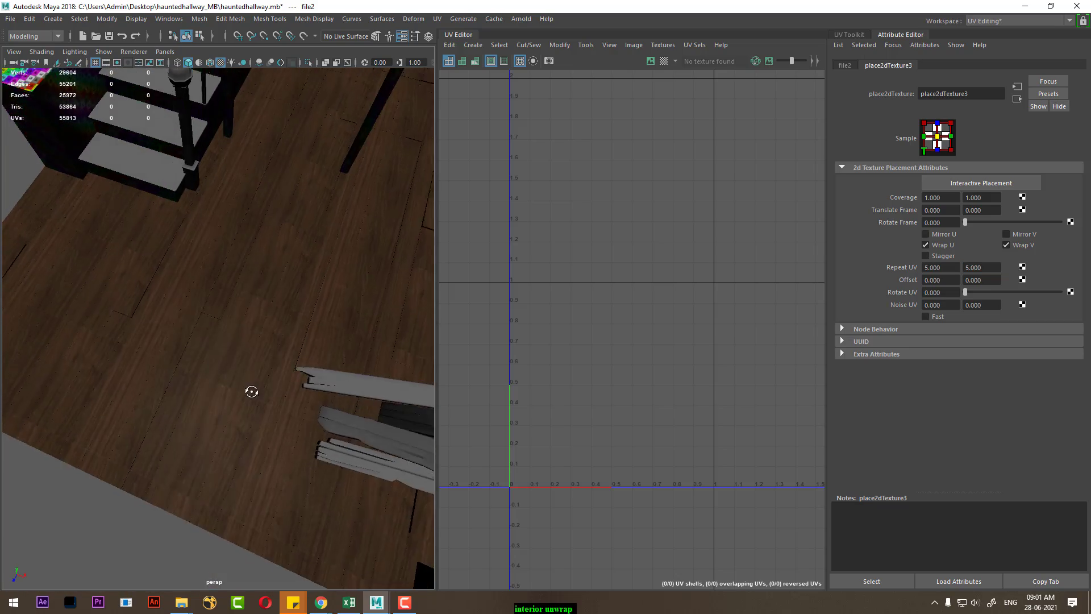
pyautogui.scroll(-2, 262, 409)
pyautogui.click(274, 355)
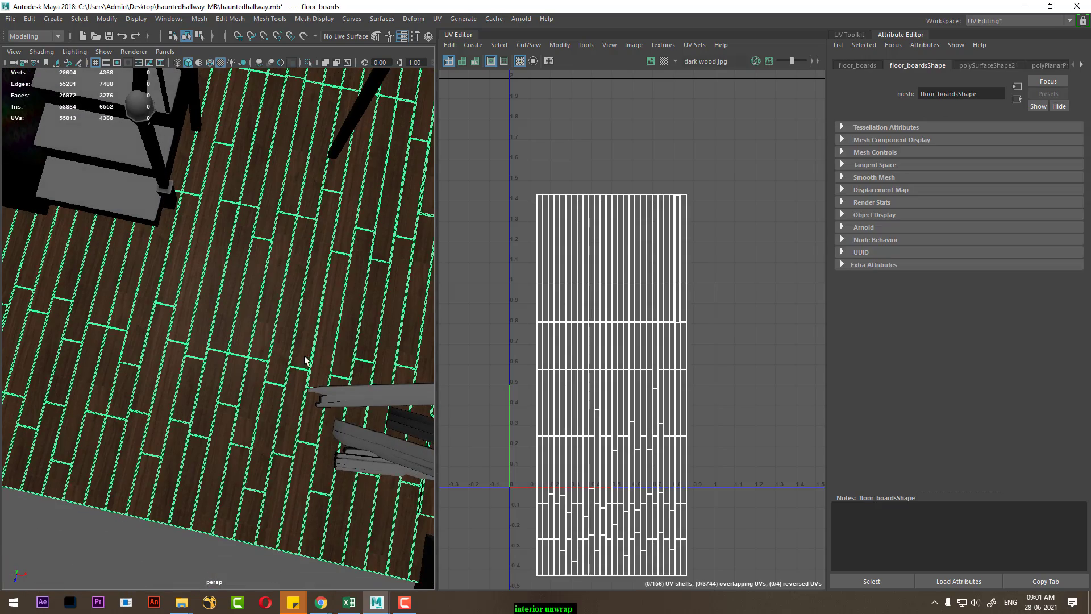
pyautogui.moveTo(274, 355)
pyautogui.keyDown('alt'); pyautogui.mouseDown()
pyautogui.moveTo(297, 370)
pyautogui.moveTo(293, 389)
pyautogui.mouseUp(); pyautogui.keyUp('alt')
pyautogui.scroll(-5, 294, 389)
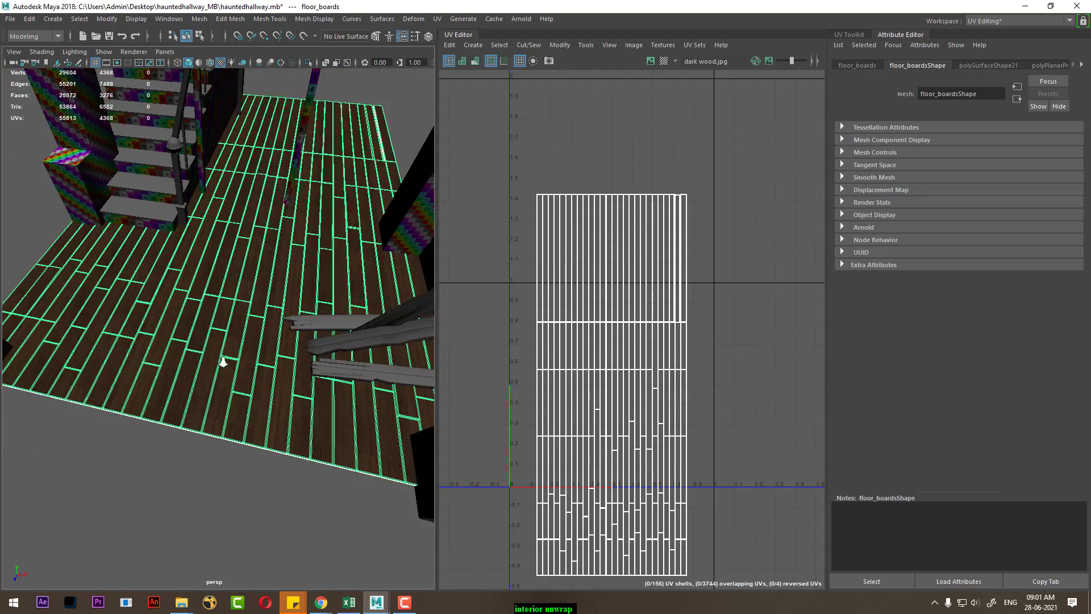
pyautogui.click(254, 516)
pyautogui.moveTo(247, 428)
pyautogui.keyDown('alt'); pyautogui.mouseDown()
pyautogui.moveTo(254, 516)
pyautogui.moveTo(292, 504)
pyautogui.moveTo(275, 522)
pyautogui.moveTo(289, 367)
pyautogui.moveTo(309, 366)
pyautogui.moveTo(293, 391)
pyautogui.moveTo(294, 433)
pyautogui.mouseUp(); pyautogui.keyUp('alt')
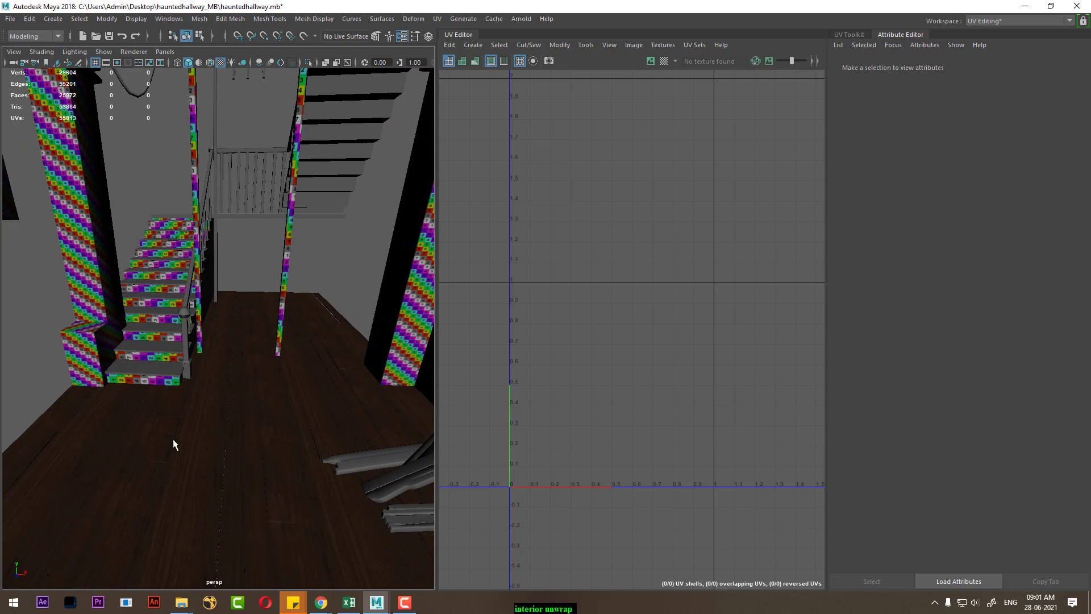
# Step: Select the staircase handrail cube251 and frame its 144 UVs in the UV view
pyautogui.moveTo(292, 389)
pyautogui.keyDown('alt'); pyautogui.mouseDown()
pyautogui.moveTo(302, 361)
pyautogui.moveTo(305, 397)
pyautogui.mouseUp(); pyautogui.keyUp('alt')
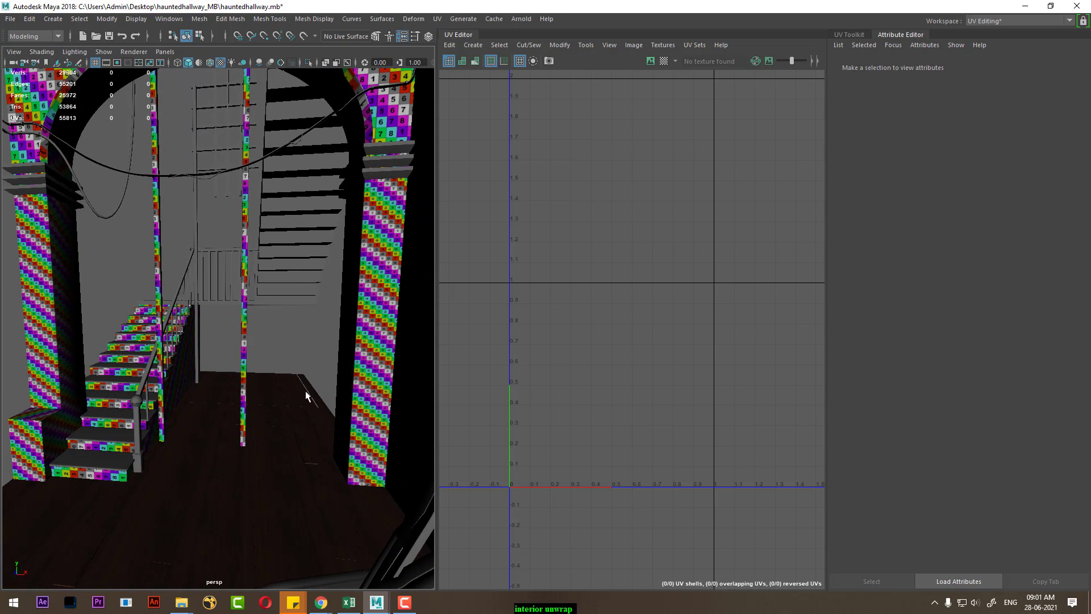
pyautogui.moveTo(210, 388)
pyautogui.keyDown('alt'); pyautogui.mouseDown()
pyautogui.moveTo(293, 426)
pyautogui.moveTo(202, 414)
pyautogui.mouseUp(); pyautogui.keyUp('alt')
pyautogui.click(199, 411)
pyautogui.scroll(2, 254, 435)
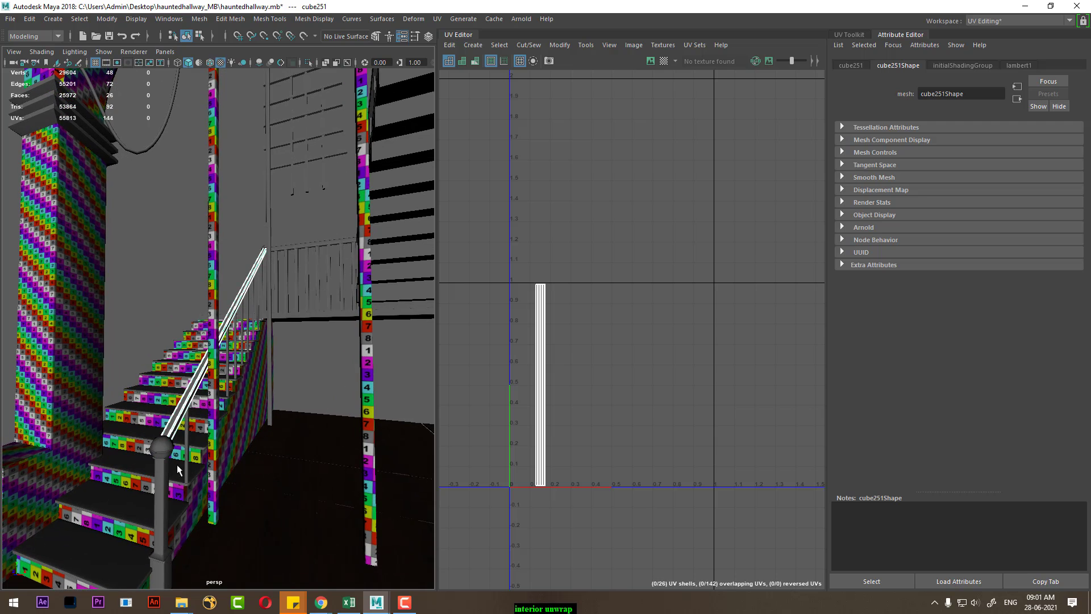
pyautogui.scroll(2, 254, 435)
pyautogui.keyDown('alt'); pyautogui.moveTo(620, 447); pyautogui.dragTo(640, 384, button='middle'); pyautogui.keyUp('alt')
pyautogui.keyDown('alt'); pyautogui.moveTo(318, 458); pyautogui.dragTo(273, 409); pyautogui.keyUp('alt')
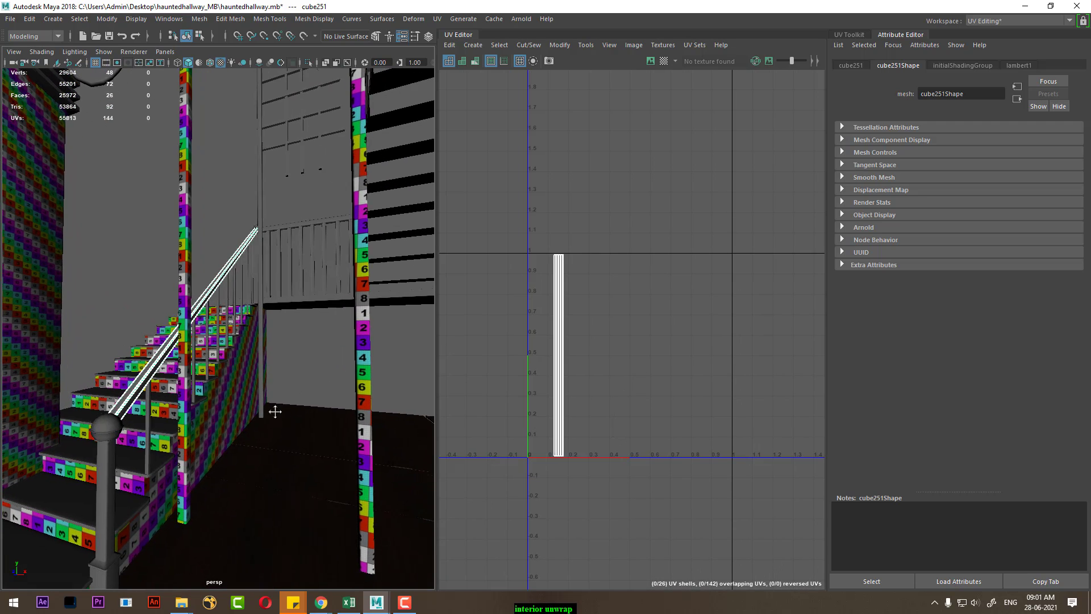
# Step: Apply an Automatic UV projection to the handrail and clear the shell selection
pyautogui.click(438, 19)
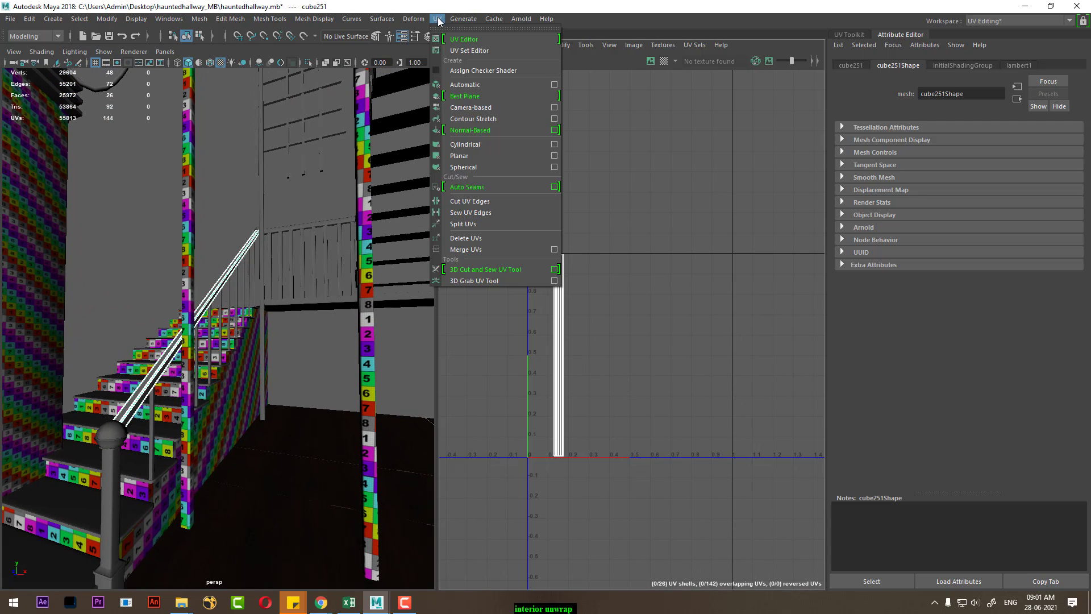
pyautogui.click(483, 85)
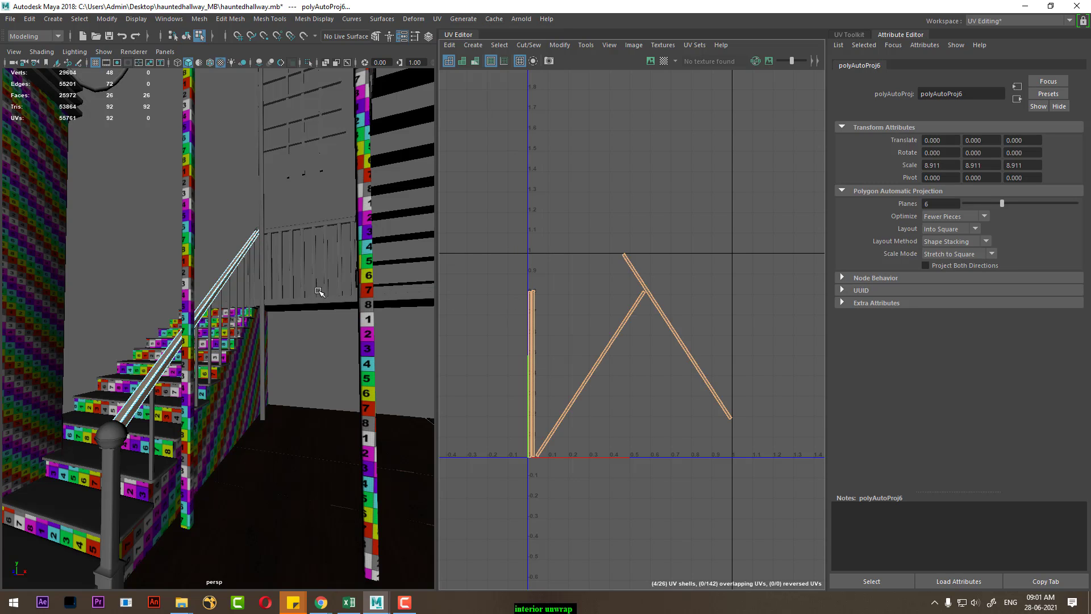
pyautogui.click(544, 362)
pyautogui.scroll(2, 544, 362)
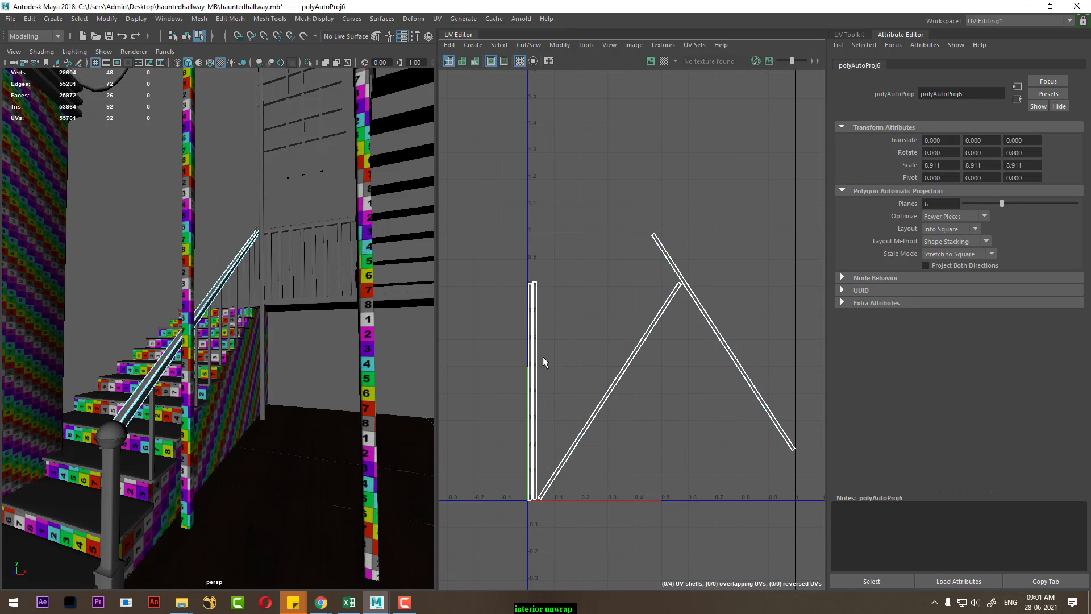
# Step: Sew the two long handrail shells along their shared seam edge into one shell
pyautogui.keyDown('shift'); pyautogui.click(604, 397); pyautogui.keyUp('shift')
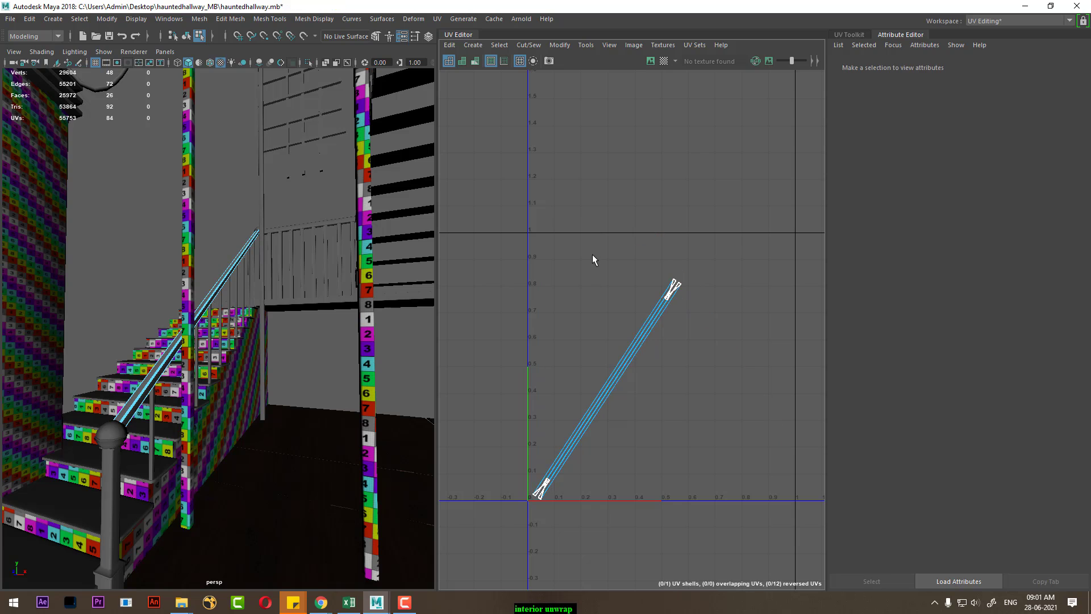
pyautogui.scroll(2, 624, 310)
pyautogui.click(796, 307)
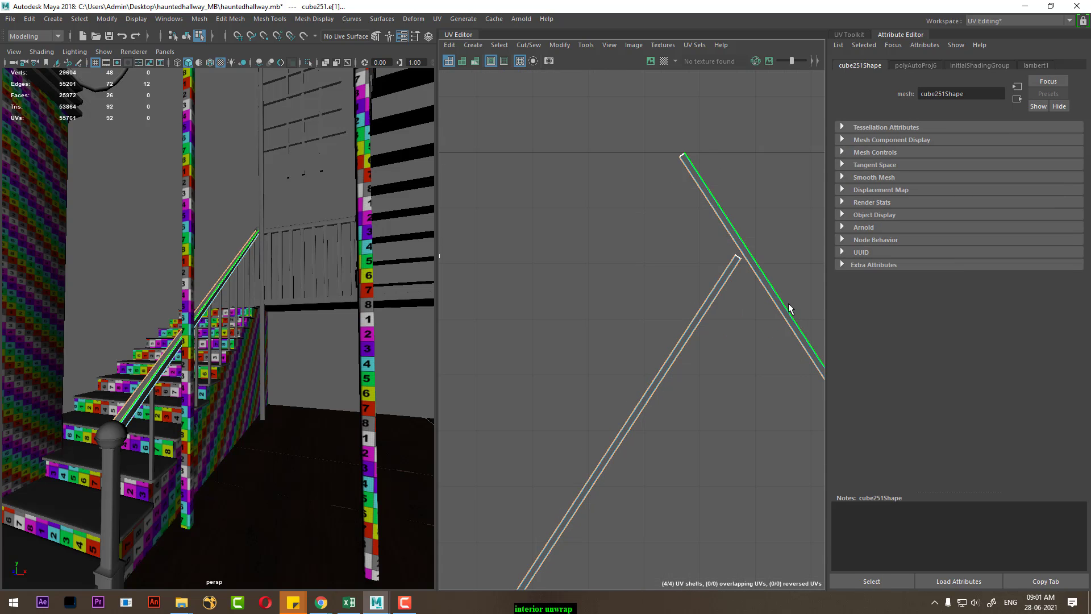
pyautogui.click(671, 364)
pyautogui.keyDown('shift'); pyautogui.moveTo(680, 364); pyautogui.dragTo(686, 323, button='right'); pyautogui.keyUp('shift')
pyautogui.press('f')
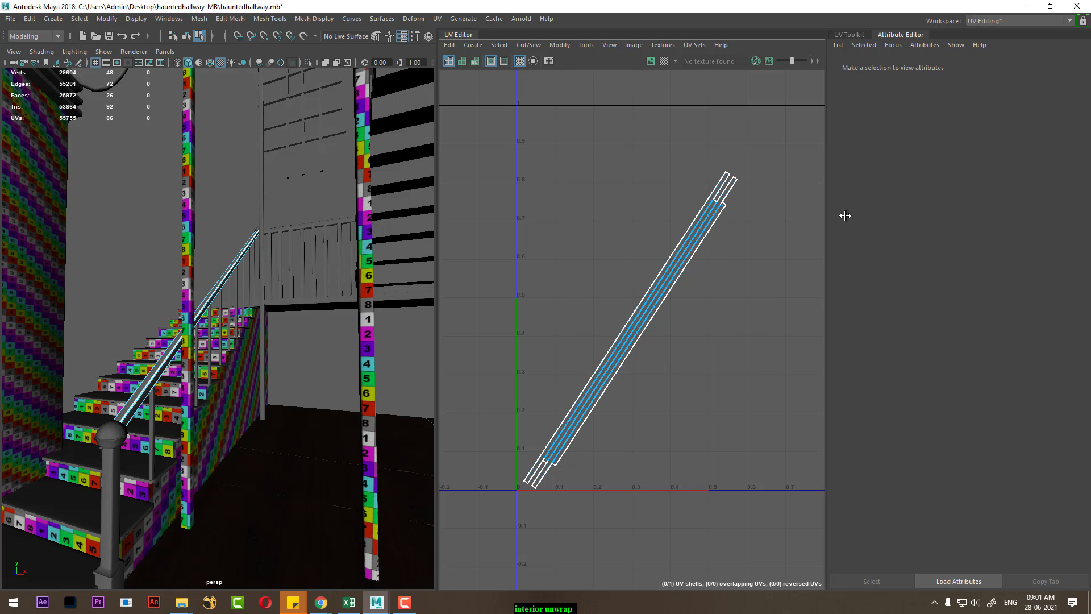
# Step: Select the long thin handrail UV shell and unfold it
pyautogui.click(577, 435)
pyautogui.keyDown('shift'); pyautogui.moveTo(683, 291); pyautogui.dragTo(496, 294, button='right'); pyautogui.keyUp('shift')
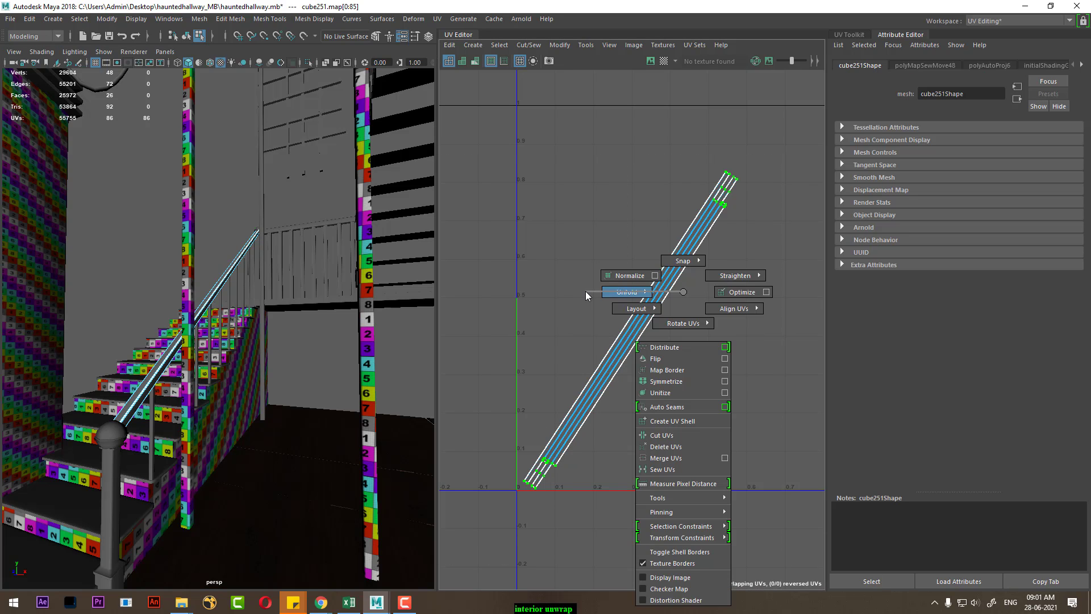
pyautogui.scroll(-2, 604, 318)
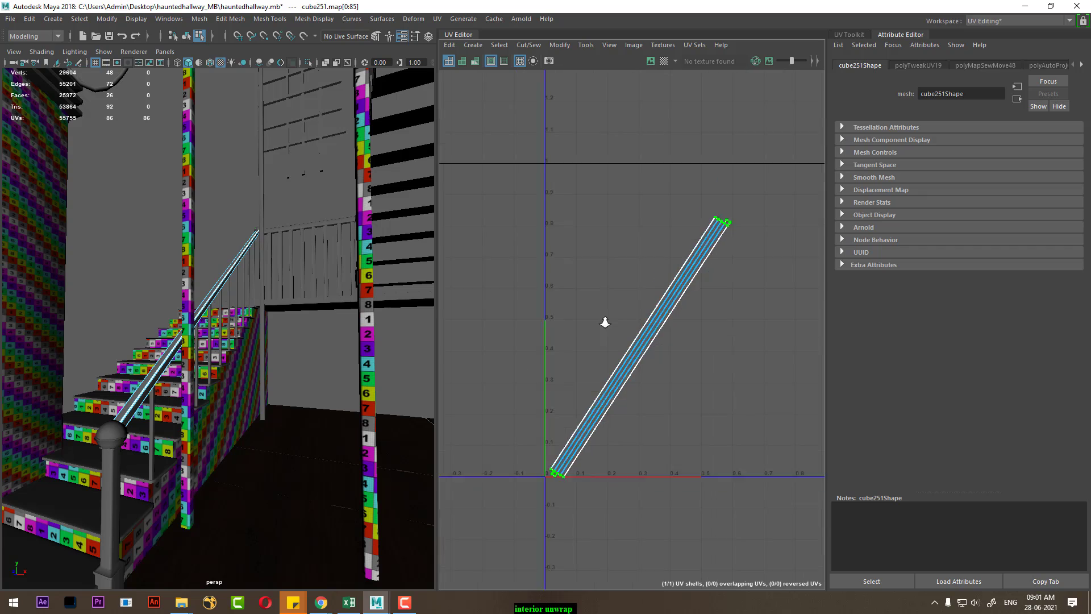
pyautogui.scroll(-2, 679, 349)
# Step: Rotate the shell exactly upright and slide it onto U=0
pyautogui.press('e')
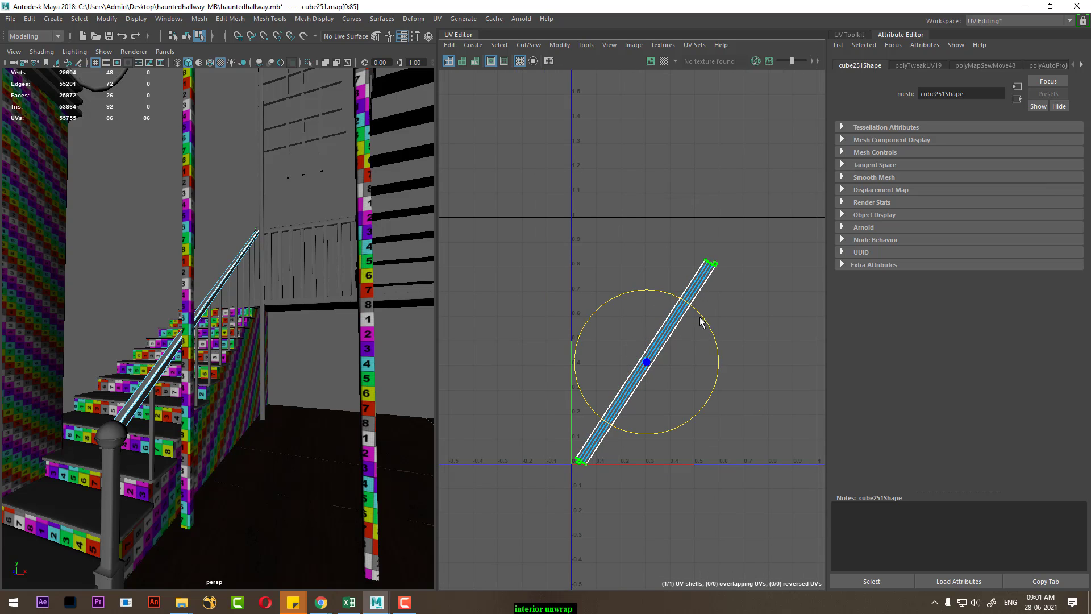
pyautogui.moveTo(710, 327); pyautogui.dragTo(673, 299)
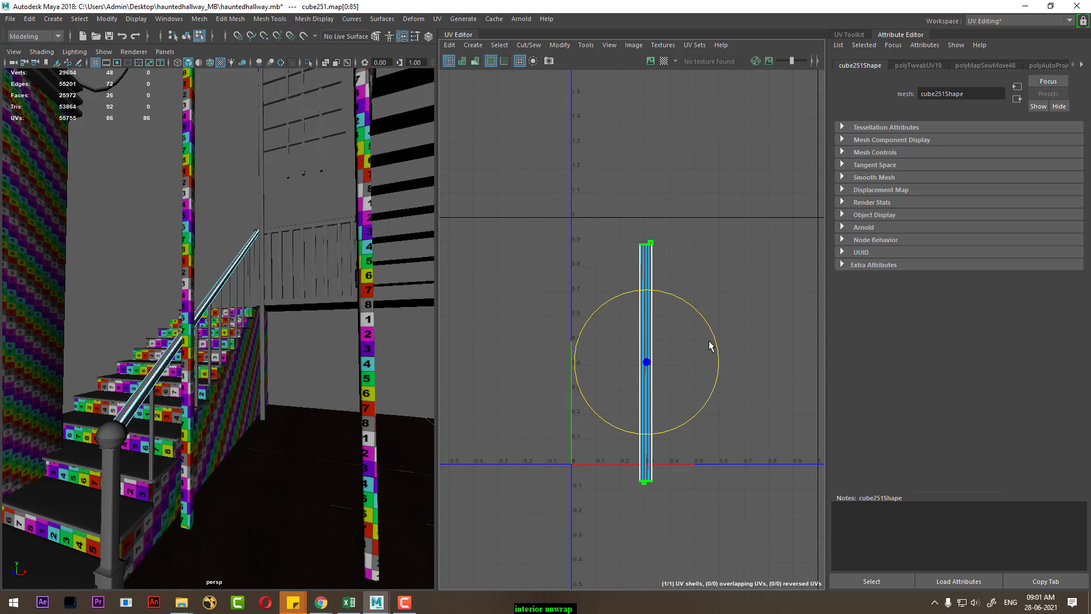
pyautogui.press('w')
pyautogui.moveTo(725, 364); pyautogui.dragTo(666, 363)
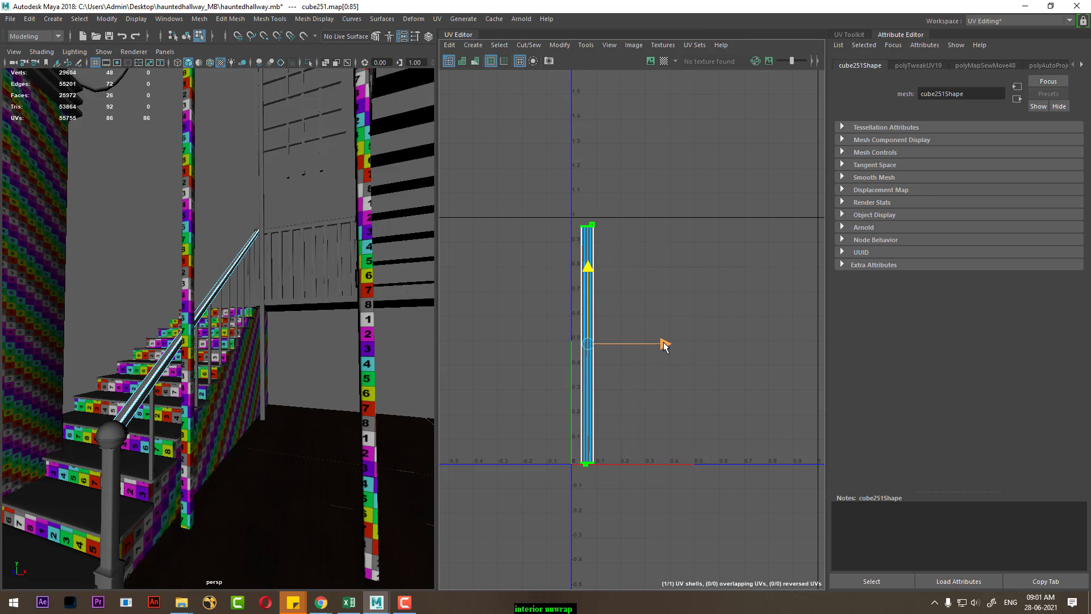
pyautogui.moveTo(664, 345); pyautogui.dragTo(658, 344)
# Step: Orbit around to the newel post and select it
pyautogui.keyDown('alt'); pyautogui.moveTo(227, 422); pyautogui.dragTo(227, 274); pyautogui.keyUp('alt')
pyautogui.moveTo(226, 275)
pyautogui.mouseDown(button='right')
pyautogui.moveTo(240, 362)
pyautogui.moveTo(282, 259)
pyautogui.mouseUp(button='right')
pyautogui.click(219, 427)
pyautogui.moveTo(331, 486)
pyautogui.keyDown('alt'); pyautogui.mouseDown()
pyautogui.moveTo(294, 458)
pyautogui.moveTo(295, 470)
pyautogui.mouseUp(); pyautogui.keyUp('alt')
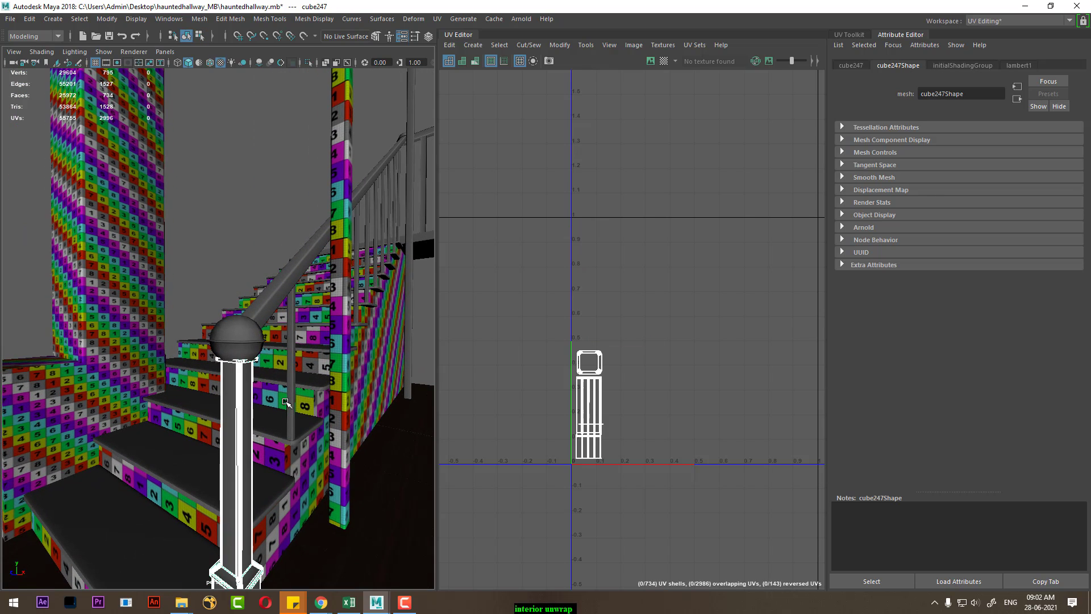
# Step: Isolate the newel post and ball cap, leaving only the post selected
pyautogui.keyDown('shift'); pyautogui.click(242, 331); pyautogui.keyUp('shift')
pyautogui.hotkey('alt', 'h')
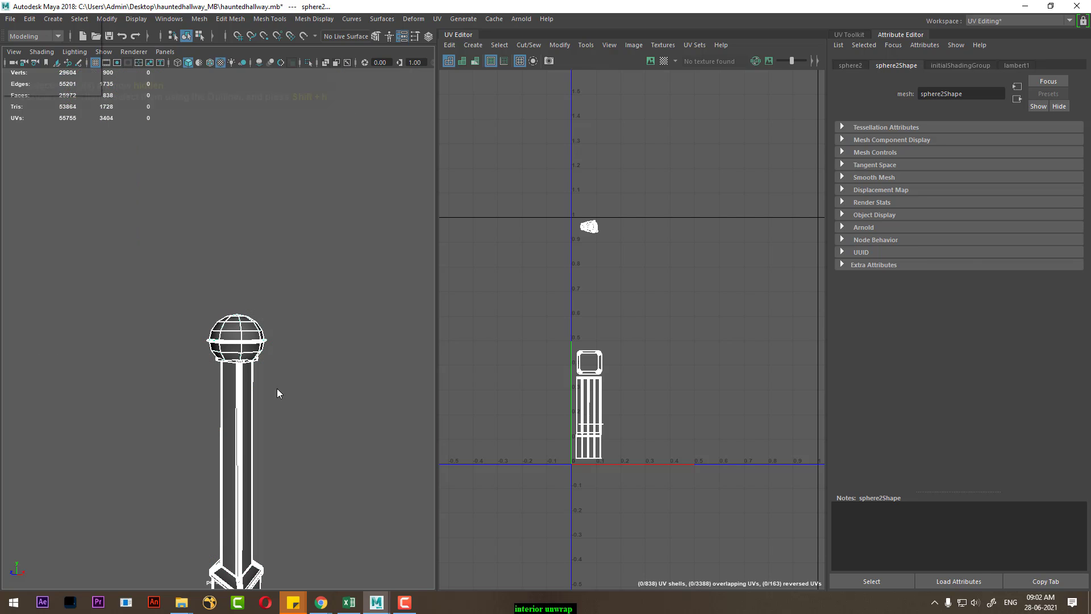
pyautogui.moveTo(278, 390)
pyautogui.keyDown('alt'); pyautogui.mouseDown()
pyautogui.moveTo(304, 453)
pyautogui.moveTo(264, 420)
pyautogui.mouseUp(); pyautogui.keyUp('alt')
pyautogui.click(277, 429)
# Step: Frame the post and apply UV > Automatic projection to it
pyautogui.scroll(3, 273, 444)
pyautogui.scroll(2, 293, 452)
pyautogui.keyDown('alt'); pyautogui.moveTo(241, 423); pyautogui.dragTo(284, 329, button='middle'); pyautogui.keyUp('alt')
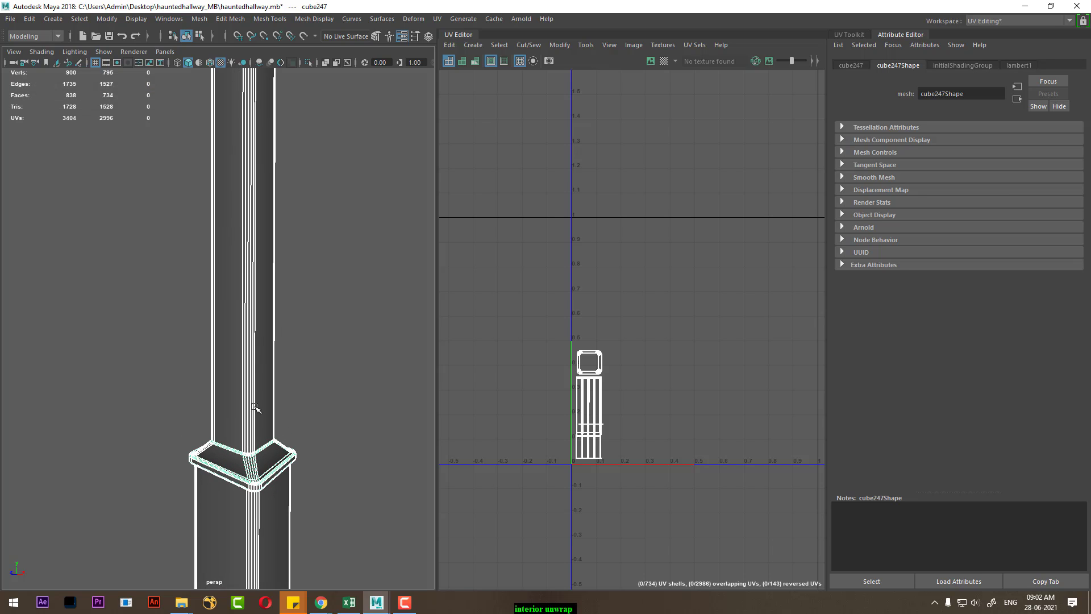
pyautogui.keyDown('alt'); pyautogui.moveTo(272, 501); pyautogui.dragTo(251, 434, button='middle'); pyautogui.keyUp('alt')
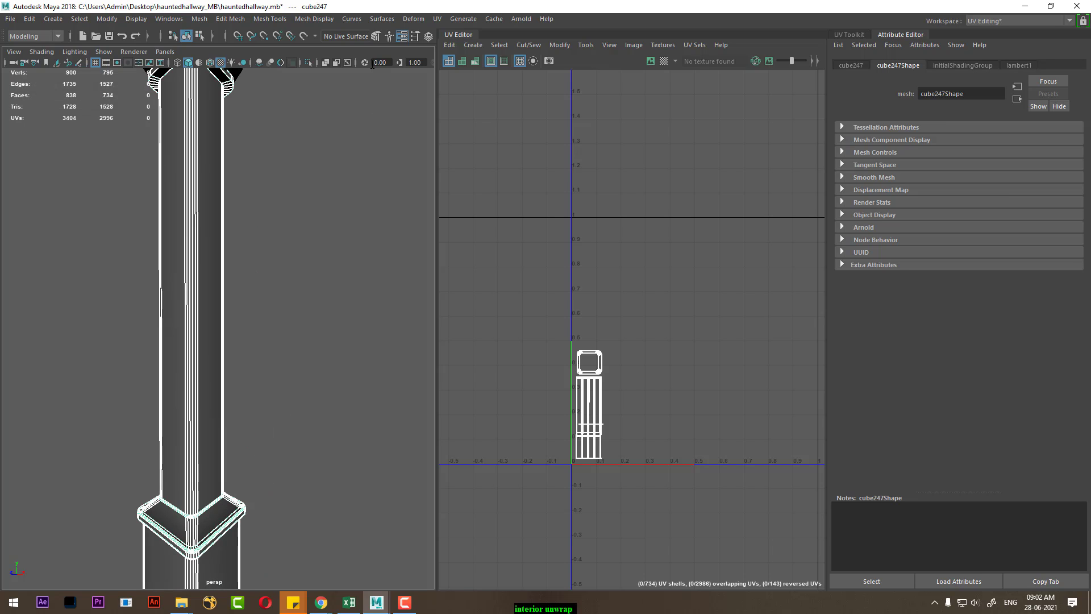
pyautogui.click(435, 21)
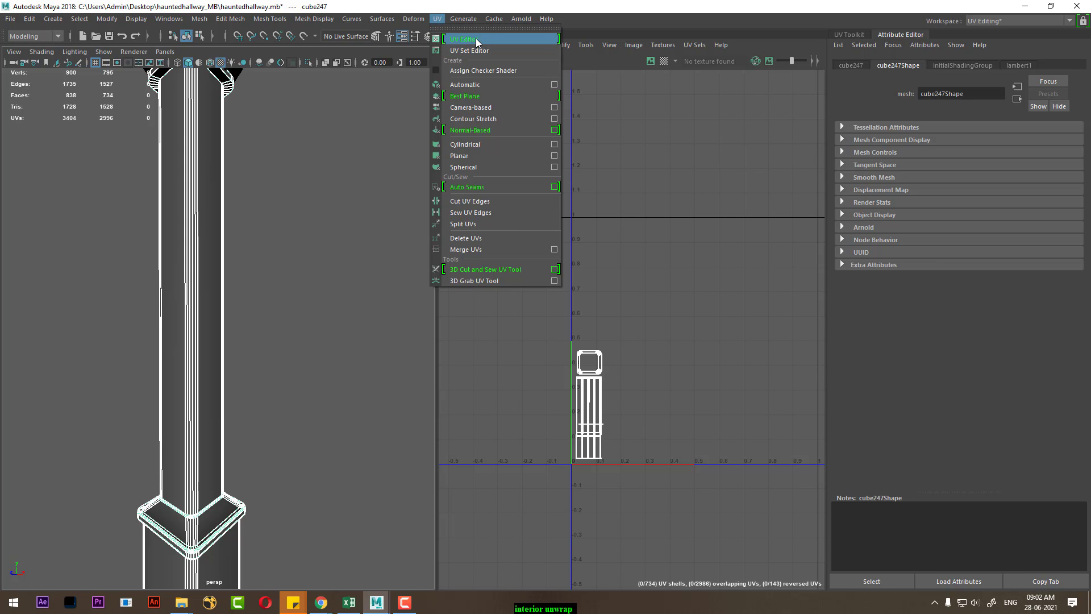
pyautogui.click(477, 87)
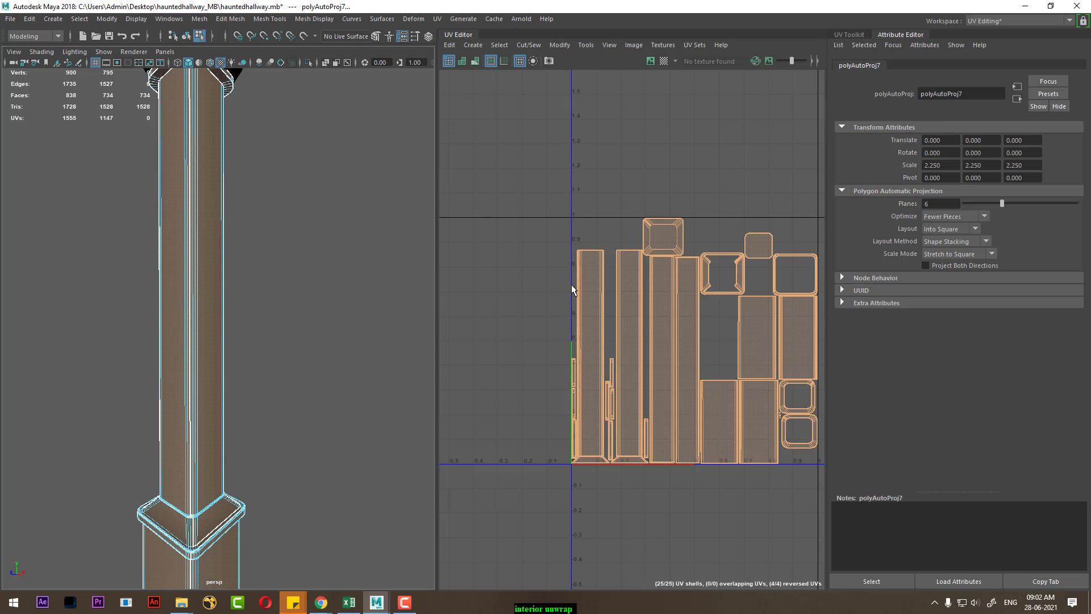
# Step: In edge mode, pick seam edges along the post's long shells
pyautogui.press('F10')
pyautogui.moveTo(312, 195)
pyautogui.mouseDown()
pyautogui.moveTo(181, 282)
pyautogui.moveTo(317, 282)
pyautogui.moveTo(114, 310)
pyautogui.mouseUp()
pyautogui.moveTo(114, 310)
pyautogui.keyDown('alt'); pyautogui.mouseDown(button='right')
pyautogui.moveTo(276, 307)
pyautogui.moveTo(250, 318)
pyautogui.mouseUp(button='right'); pyautogui.keyUp('alt')
pyautogui.moveTo(250, 318)
pyautogui.keyDown('alt'); pyautogui.mouseDown()
pyautogui.moveTo(324, 304)
pyautogui.moveTo(253, 309)
pyautogui.mouseUp(); pyautogui.keyUp('alt')
pyautogui.click(369, 254)
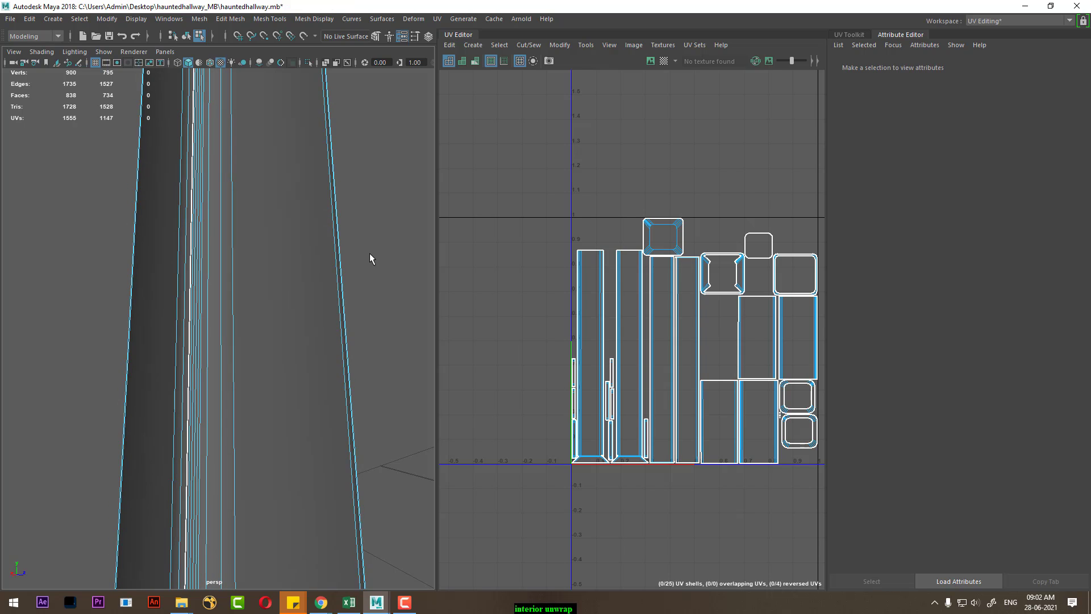
pyautogui.hotkey('ctrl', 'z')
pyautogui.moveTo(227, 317)
pyautogui.keyDown('alt'); pyautogui.mouseDown()
pyautogui.moveTo(227, 335)
pyautogui.moveTo(211, 308)
pyautogui.mouseUp(); pyautogui.keyUp('alt')
# Step: Add a seam edge and Move and Sew the side strips into one tall shell
pyautogui.keyDown('shift'); pyautogui.click(356, 362); pyautogui.keyUp('shift')
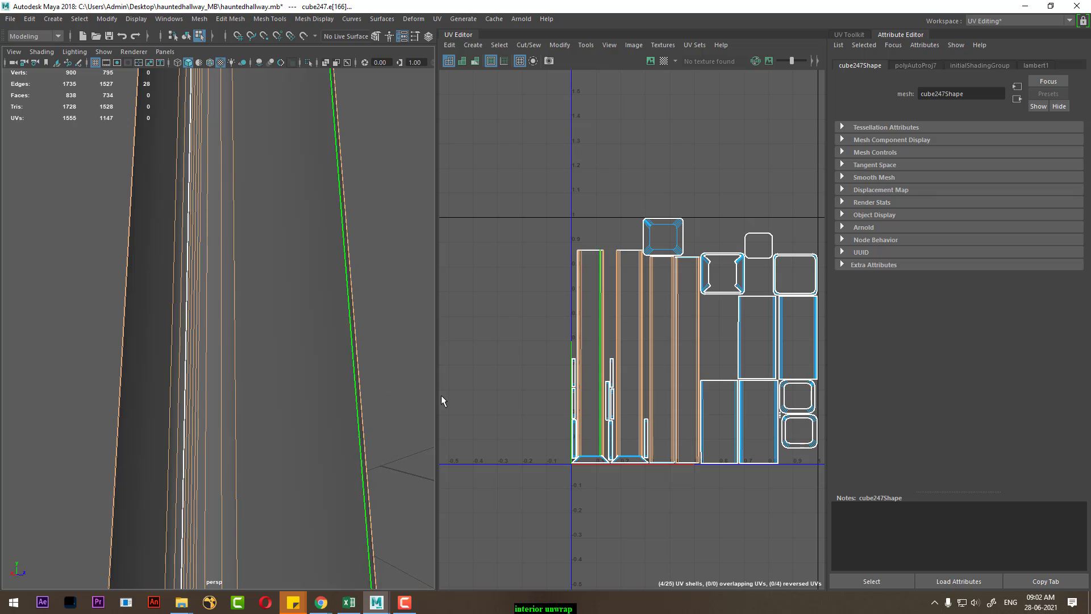
pyautogui.keyDown('shift'); pyautogui.moveTo(557, 306); pyautogui.dragTo(591, 361, button='right'); pyautogui.keyUp('shift')
pyautogui.scroll(-3, 591, 361)
pyautogui.keyDown('alt'); pyautogui.moveTo(591, 361); pyautogui.dragTo(597, 293, button='middle'); pyautogui.keyUp('alt')
pyautogui.scroll(-5, 163, 394)
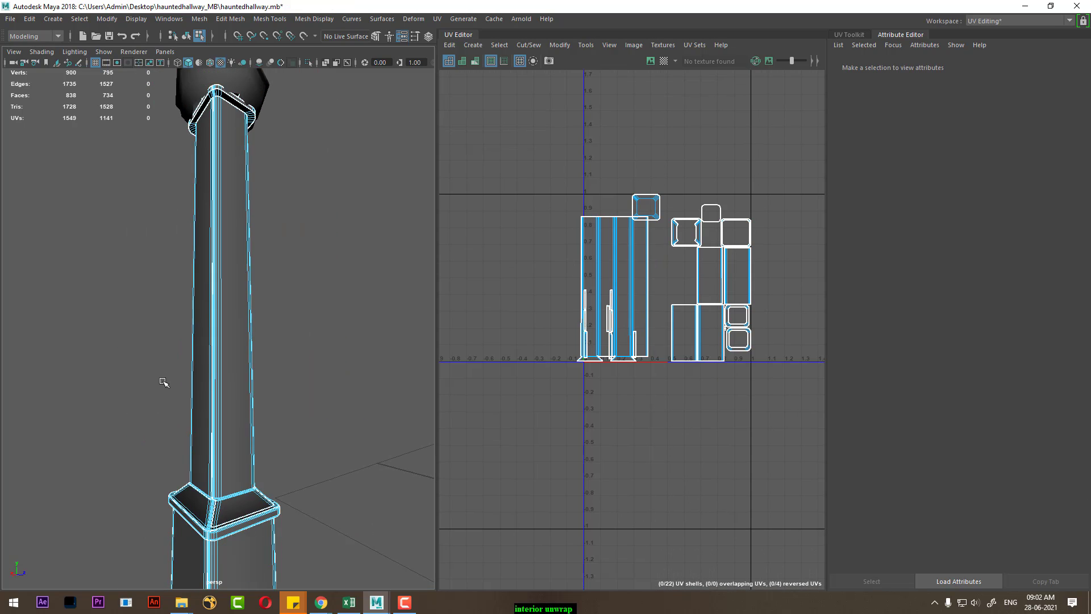
pyautogui.scroll(1, 163, 393)
pyautogui.scroll(1, 169, 440)
# Step: Move the tall side shell left of U=0
pyautogui.click(591, 221)
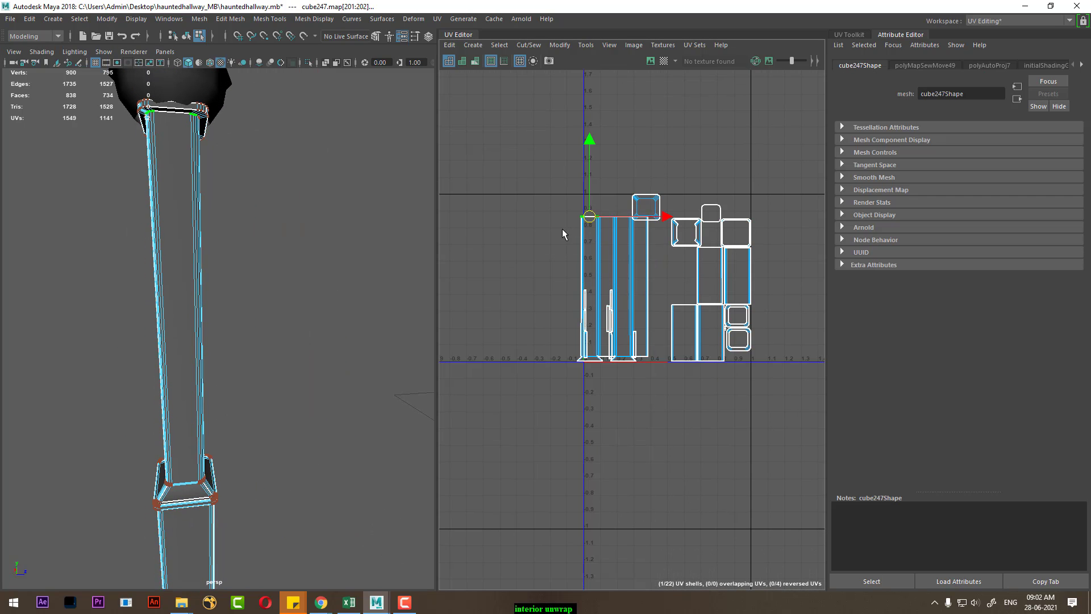
pyautogui.keyDown('shift'); pyautogui.moveTo(565, 232); pyautogui.dragTo(638, 257, button='right'); pyautogui.keyUp('shift')
pyautogui.moveTo(688, 292); pyautogui.dragTo(586, 290)
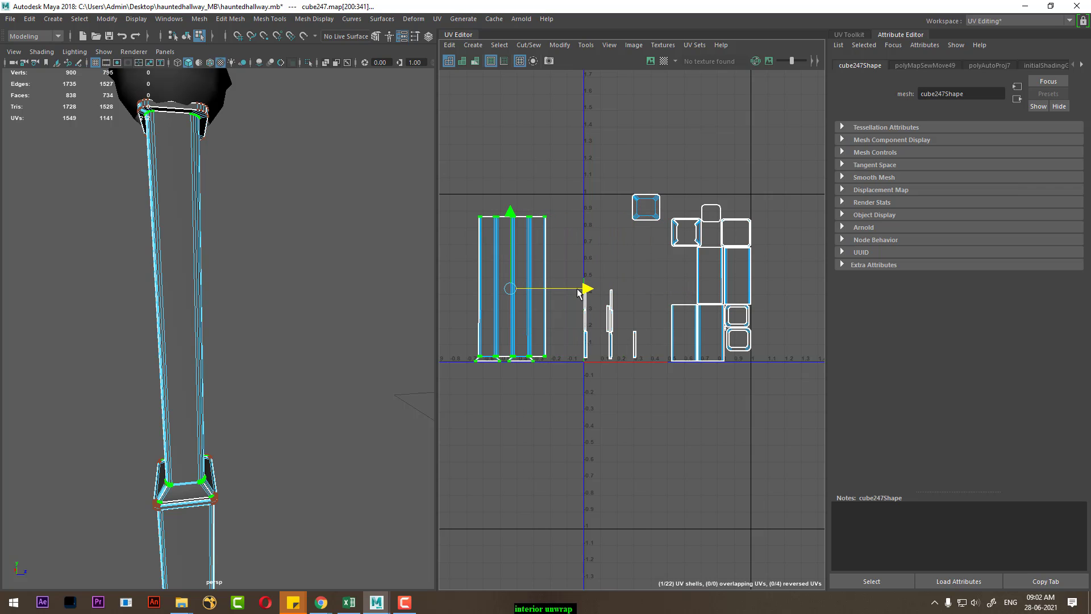
pyautogui.scroll(1, 481, 318)
pyautogui.scroll(2, 321, 344)
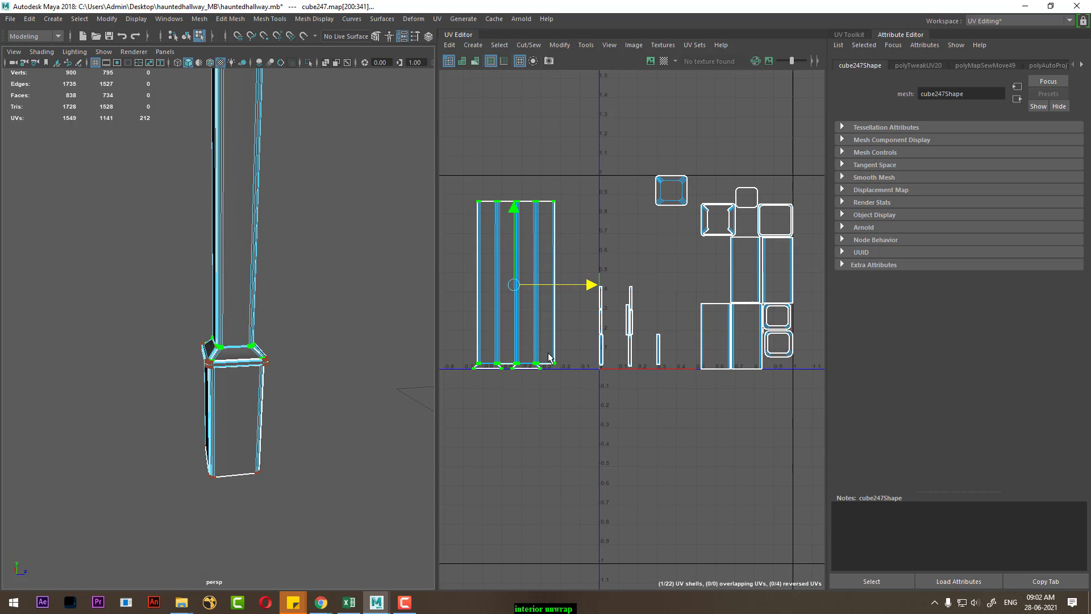
pyautogui.scroll(2, 595, 359)
pyautogui.scroll(2, 587, 336)
pyautogui.keyDown('alt'); pyautogui.moveTo(587, 336); pyautogui.dragTo(721, 482, button='right'); pyautogui.keyUp('alt')
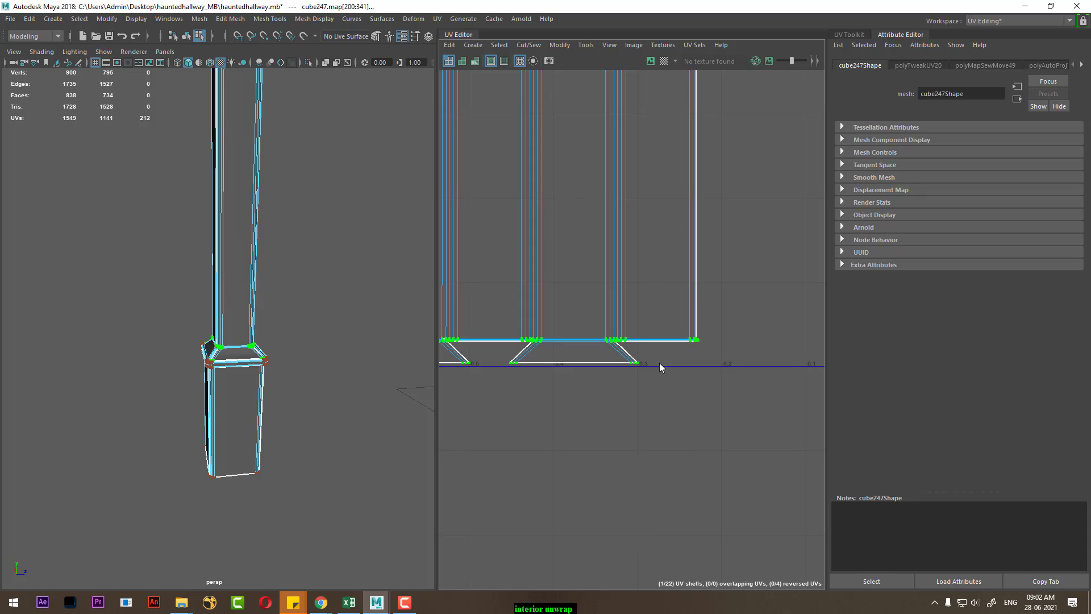
# Step: Try sewing the square cap shell onto the tall shell, then undo it
pyautogui.keyDown('shift'); pyautogui.moveTo(649, 402); pyautogui.dragTo(572, 337, button='right'); pyautogui.keyUp('shift')
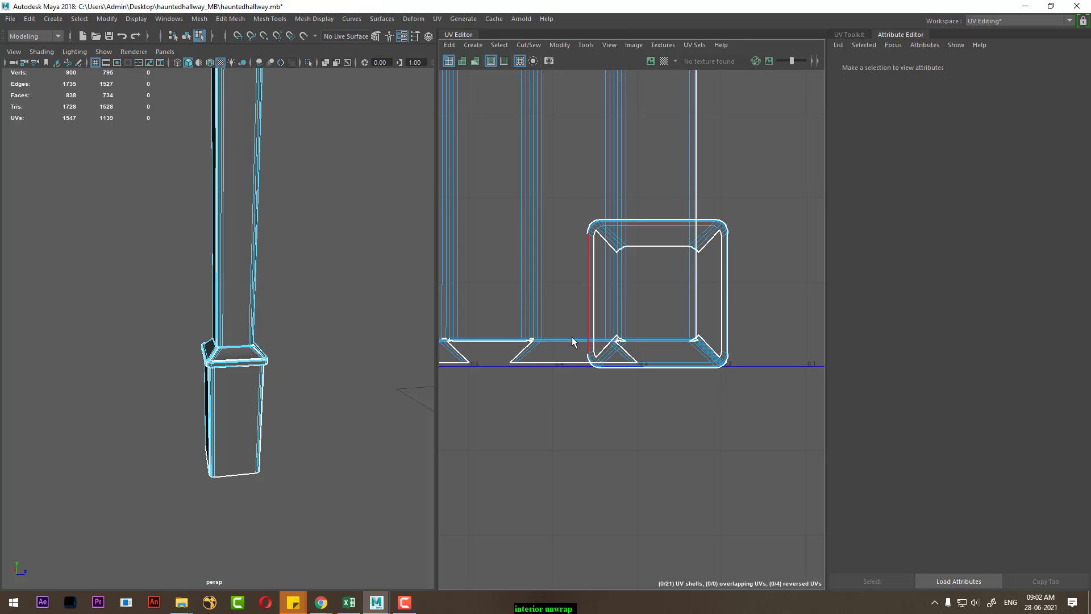
pyautogui.click(601, 363)
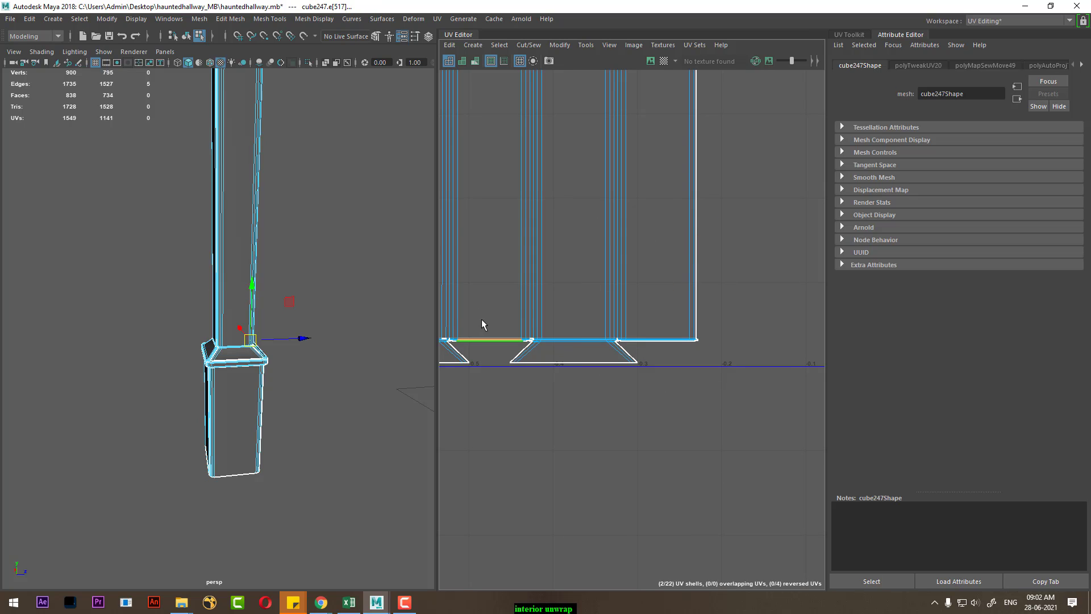
pyautogui.keyDown('shift'); pyautogui.moveTo(482, 319); pyautogui.dragTo(465, 275, button='right'); pyautogui.keyUp('shift')
pyautogui.scroll(-4, 601, 384)
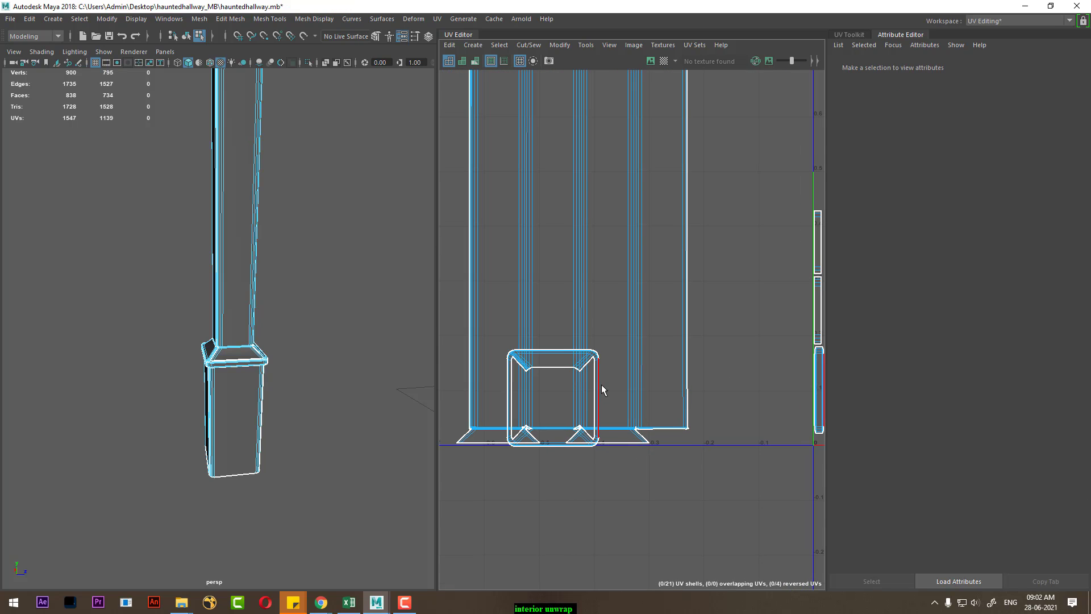
pyautogui.hotkey('ctrl', 'z')
# Step: Inspect the post's domed top and base moulding, reframing the 0–1 UV range
pyautogui.keyDown('alt'); pyautogui.moveTo(360, 364); pyautogui.dragTo(274, 429); pyautogui.keyUp('alt')
pyautogui.scroll(-5, 648, 440)
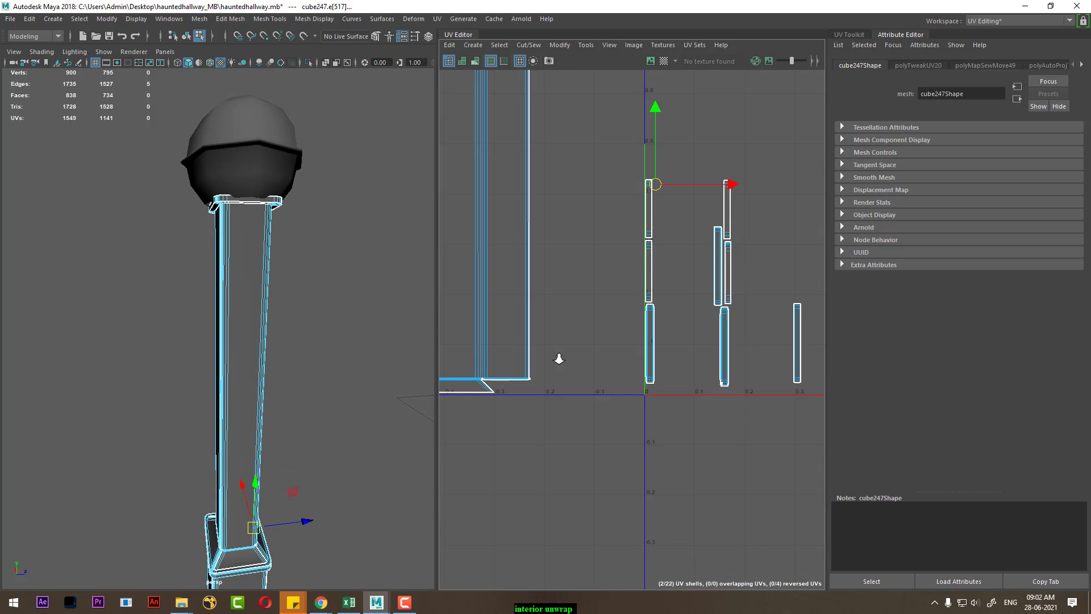
pyautogui.moveTo(685, 511)
pyautogui.keyDown('alt'); pyautogui.mouseDown(button='middle')
pyautogui.moveTo(634, 274)
pyautogui.moveTo(574, 319)
pyautogui.mouseUp(button='middle'); pyautogui.keyUp('alt')
pyautogui.scroll(4, 202, 401)
pyautogui.scroll(3, 202, 401)
pyautogui.scroll(5, 575, 318)
pyautogui.scroll(4, 580, 320)
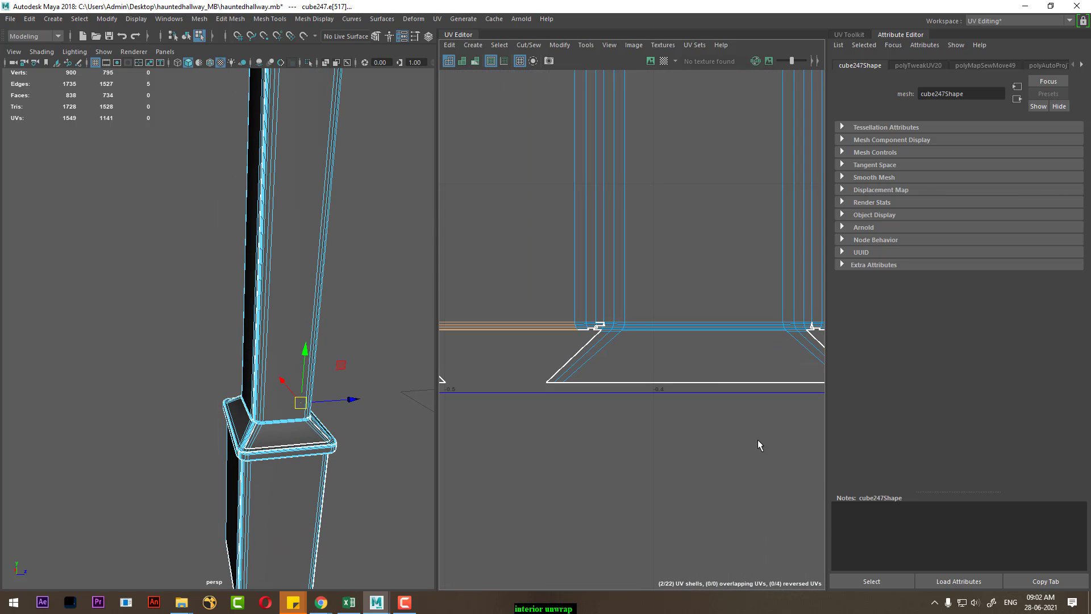
pyautogui.moveTo(307, 432)
pyautogui.keyDown('alt'); pyautogui.mouseDown()
pyautogui.moveTo(420, 378)
pyautogui.moveTo(376, 408)
pyautogui.mouseUp(); pyautogui.keyUp('alt')
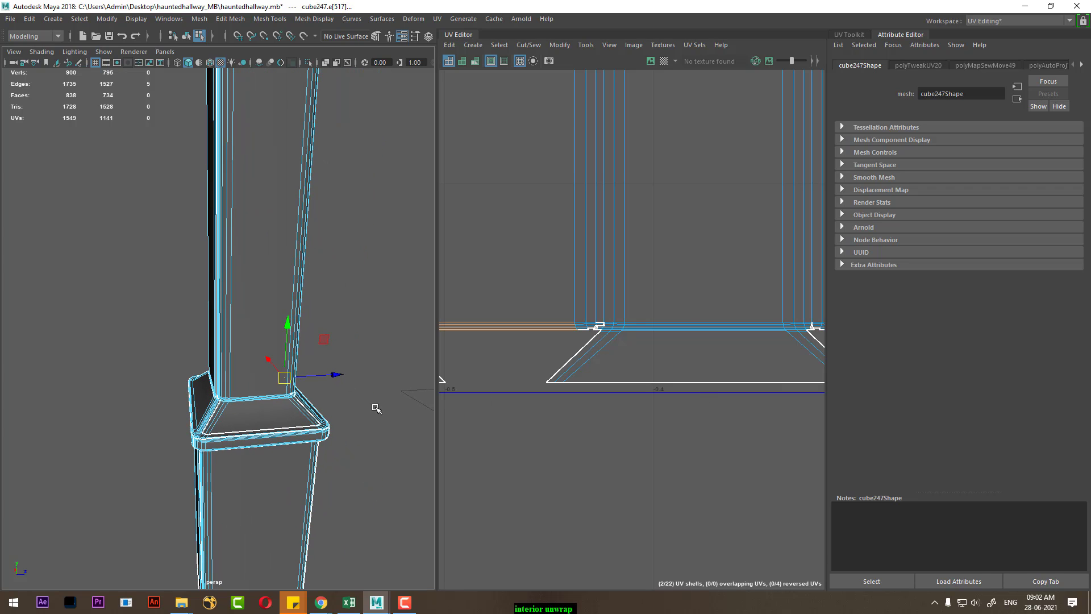
pyautogui.scroll(5, 310, 438)
pyautogui.keyDown('alt'); pyautogui.moveTo(319, 460); pyautogui.dragTo(250, 373); pyautogui.keyUp('alt')
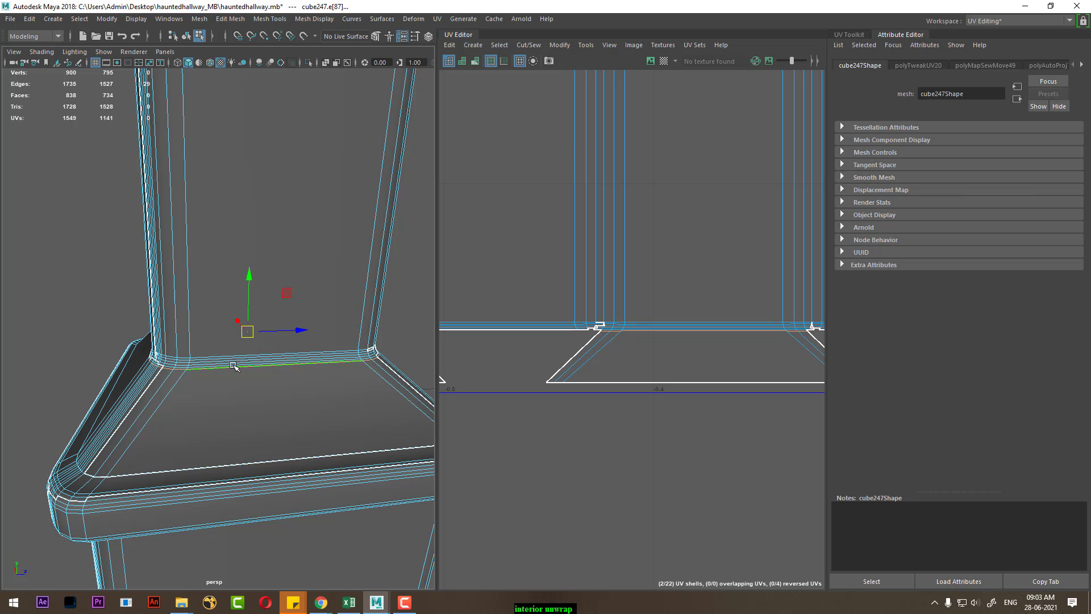
pyautogui.keyDown('alt'); pyautogui.moveTo(233, 367); pyautogui.dragTo(670, 385); pyautogui.keyUp('alt')
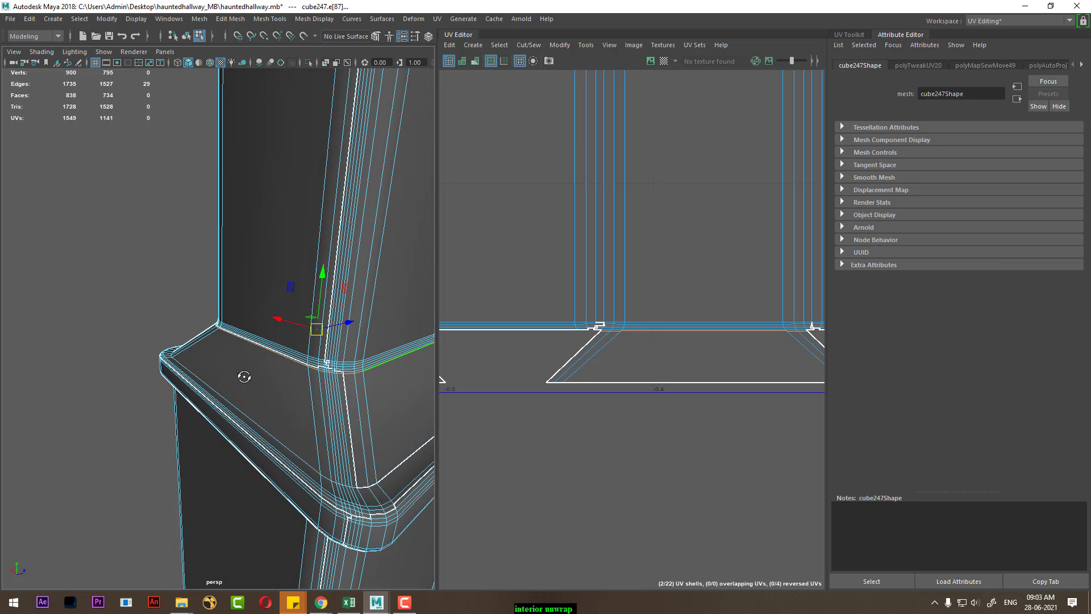
pyautogui.scroll(-5, 669, 385)
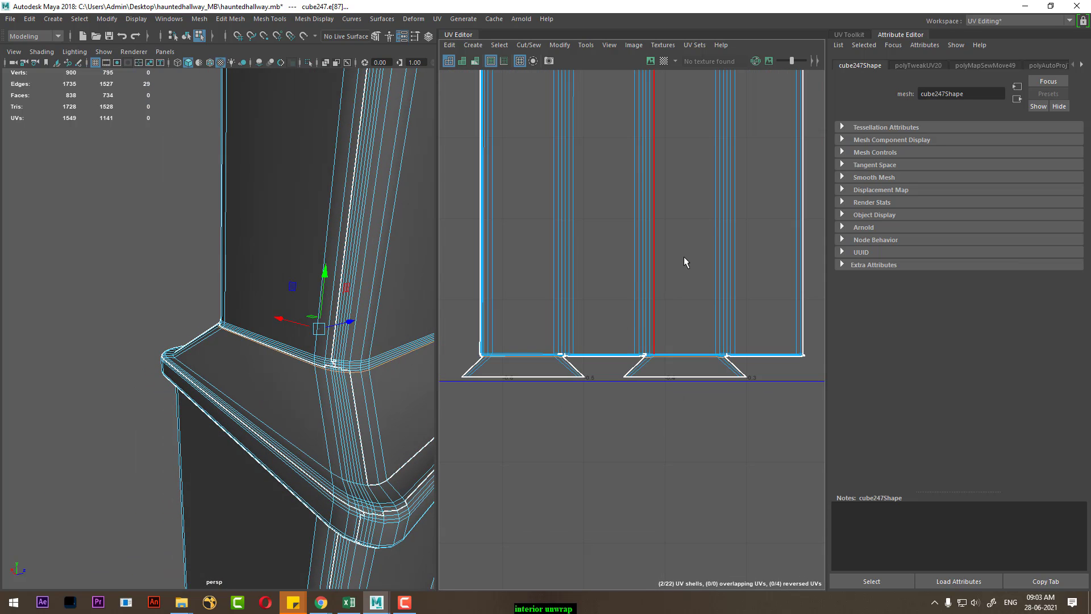
# Step: Cut the post's UVs along the selected base edge
pyautogui.keyDown('shift'); pyautogui.moveTo(674, 261); pyautogui.dragTo(591, 338, button='right'); pyautogui.keyUp('shift')
pyautogui.scroll(-3, 591, 332)
pyautogui.scroll(-3, 672, 232)
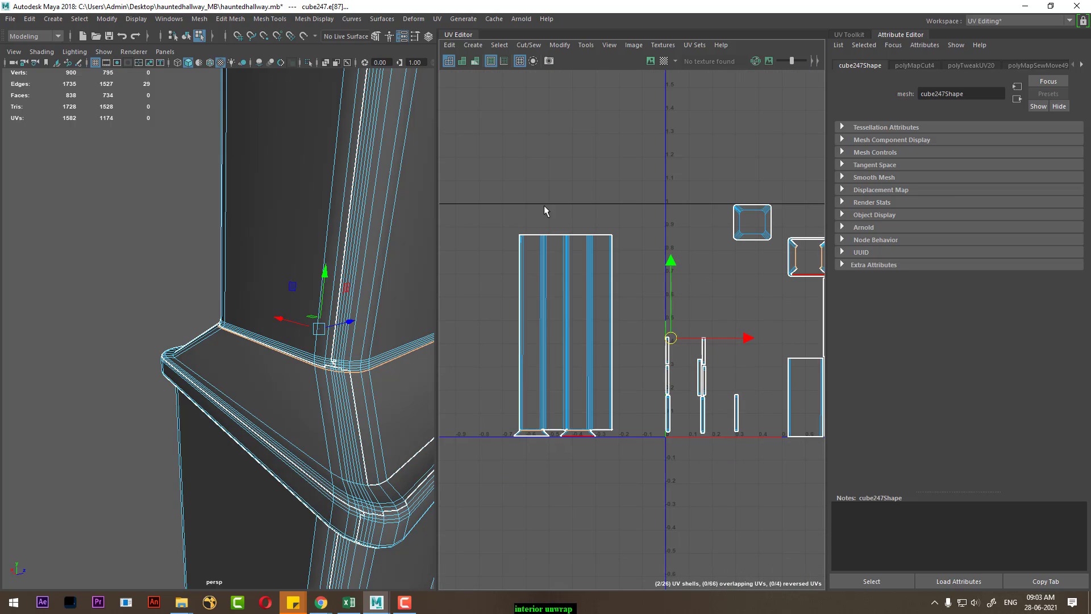
pyautogui.keyDown('alt'); pyautogui.moveTo(544, 206); pyautogui.dragTo(578, 275, button='middle'); pyautogui.keyUp('alt')
pyautogui.scroll(5, 579, 276)
pyautogui.scroll(3, 641, 382)
pyautogui.scroll(1, 634, 281)
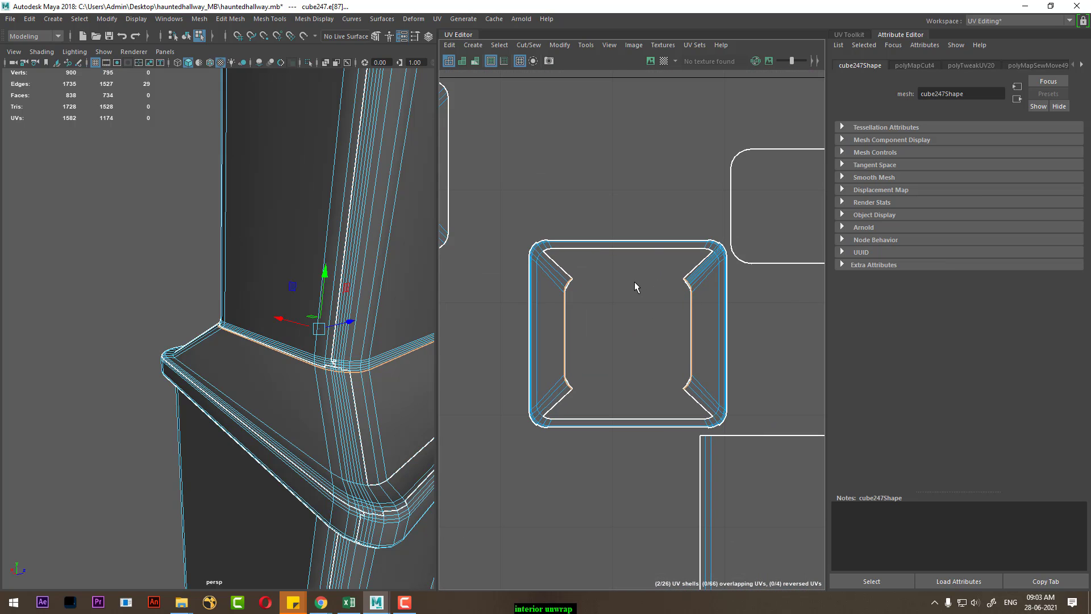
# Step: Sew the square trim shell's top and bottom edges, then select its edges
pyautogui.keyDown('shift'); pyautogui.moveTo(636, 222); pyautogui.dragTo(636, 222, button='right'); pyautogui.keyUp('shift')
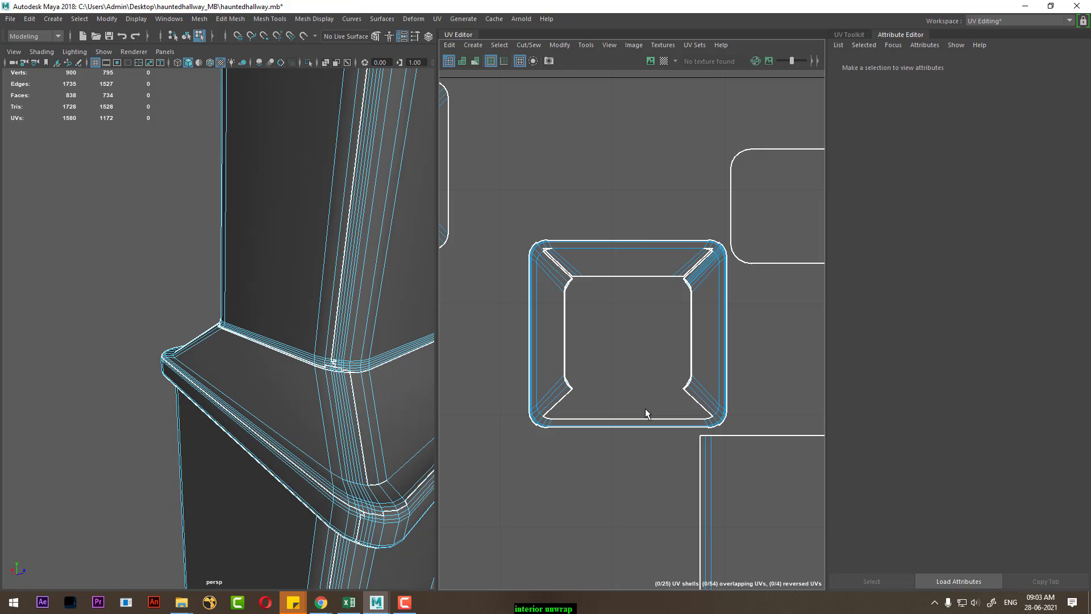
pyautogui.keyDown('shift'); pyautogui.moveTo(641, 412); pyautogui.dragTo(635, 281, button='right'); pyautogui.keyUp('shift')
pyautogui.scroll(-1, 615, 346)
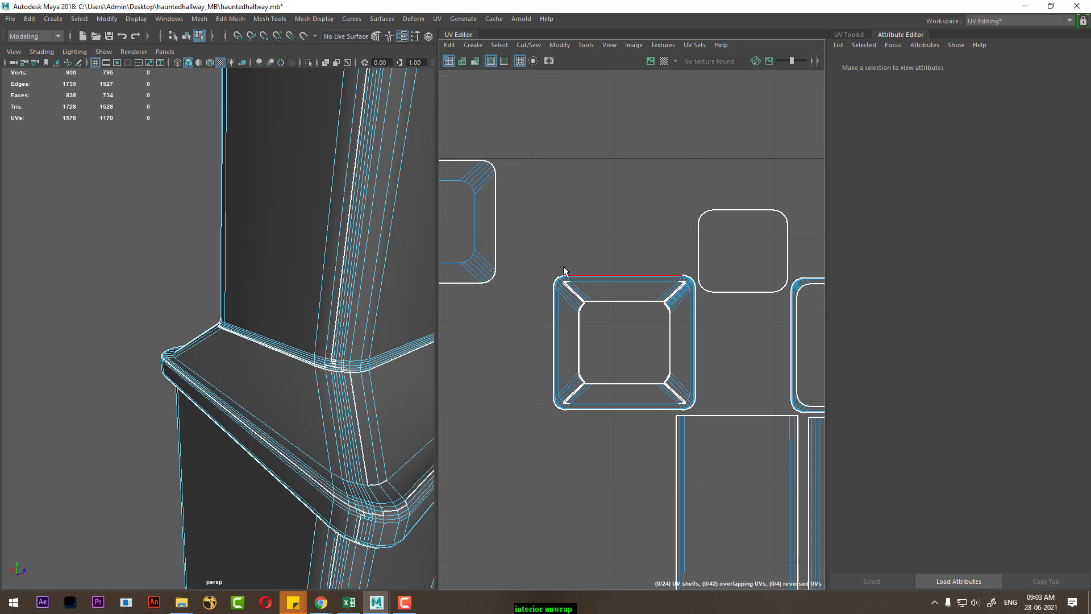
pyautogui.moveTo(688, 417); pyautogui.dragTo(688, 415)
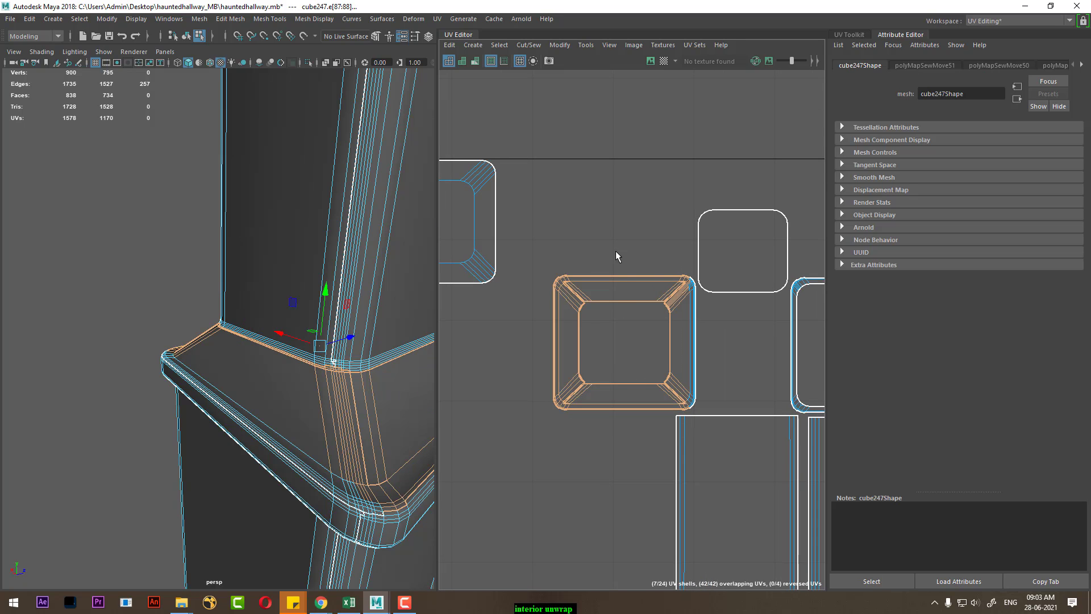
# Step: Sew the selected trim edges to join the base ring into one shell
pyautogui.keyDown('alt'); pyautogui.moveTo(564, 321); pyautogui.dragTo(698, 195, button='middle'); pyautogui.keyUp('alt')
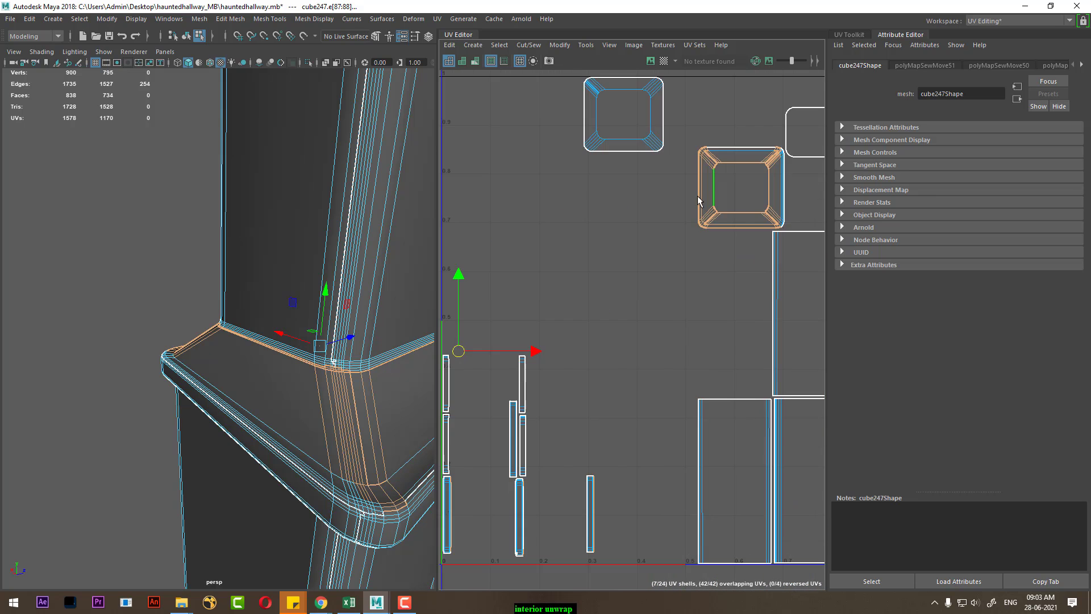
pyautogui.scroll(-2, 698, 196)
pyautogui.scroll(-2, 532, 373)
pyautogui.keyDown('alt'); pyautogui.moveTo(532, 373); pyautogui.dragTo(694, 312, button='middle'); pyautogui.keyUp('alt')
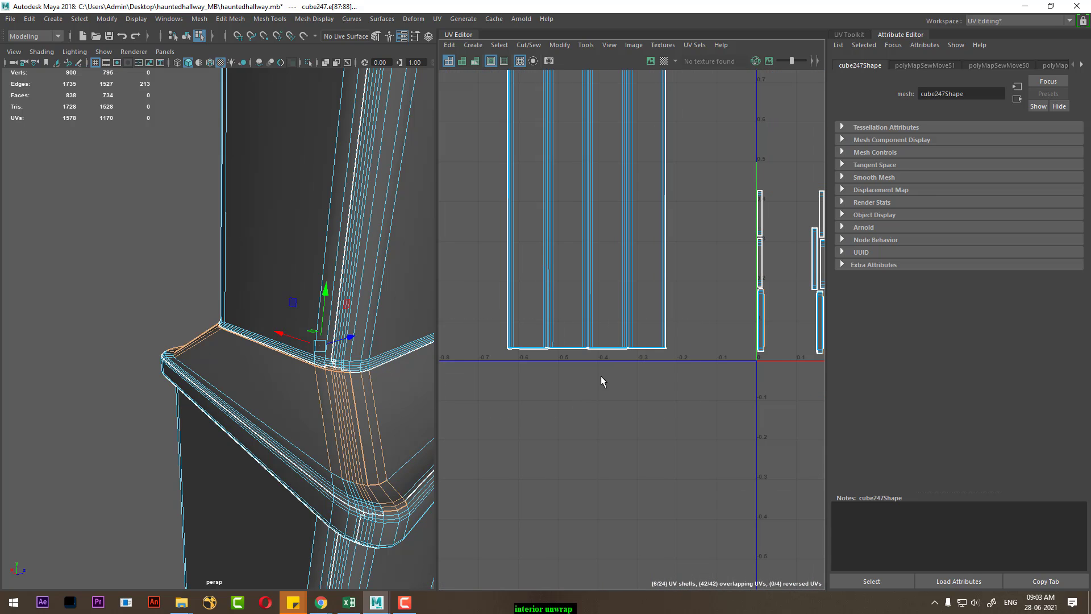
pyautogui.keyDown('alt'); pyautogui.moveTo(601, 376); pyautogui.dragTo(515, 332, button='middle'); pyautogui.keyUp('alt')
pyautogui.moveTo(540, 192); pyautogui.dragTo(724, 474)
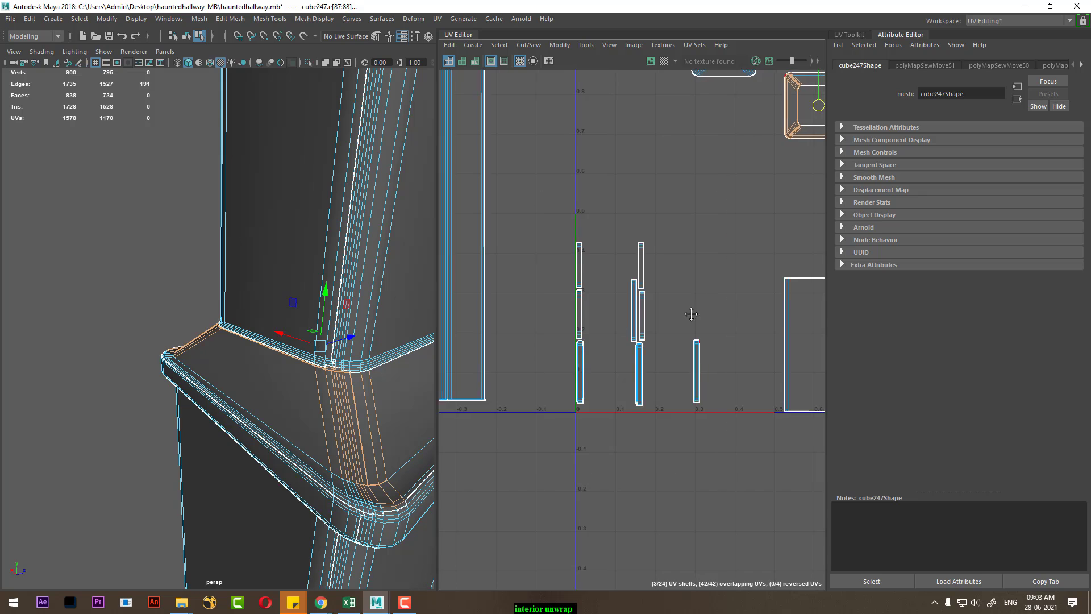
pyautogui.keyDown('alt'); pyautogui.moveTo(689, 312); pyautogui.dragTo(587, 421, button='middle'); pyautogui.keyUp('alt')
pyautogui.scroll(3, 647, 414)
pyautogui.scroll(2, 629, 373)
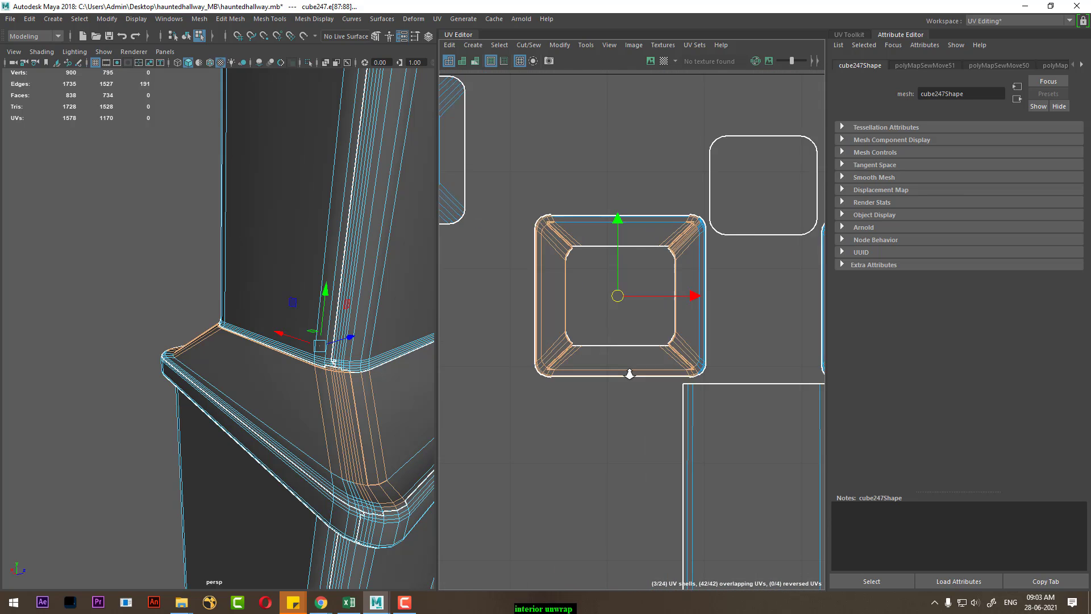
pyautogui.scroll(1, 591, 370)
pyautogui.scroll(1, 604, 373)
pyautogui.click(631, 325)
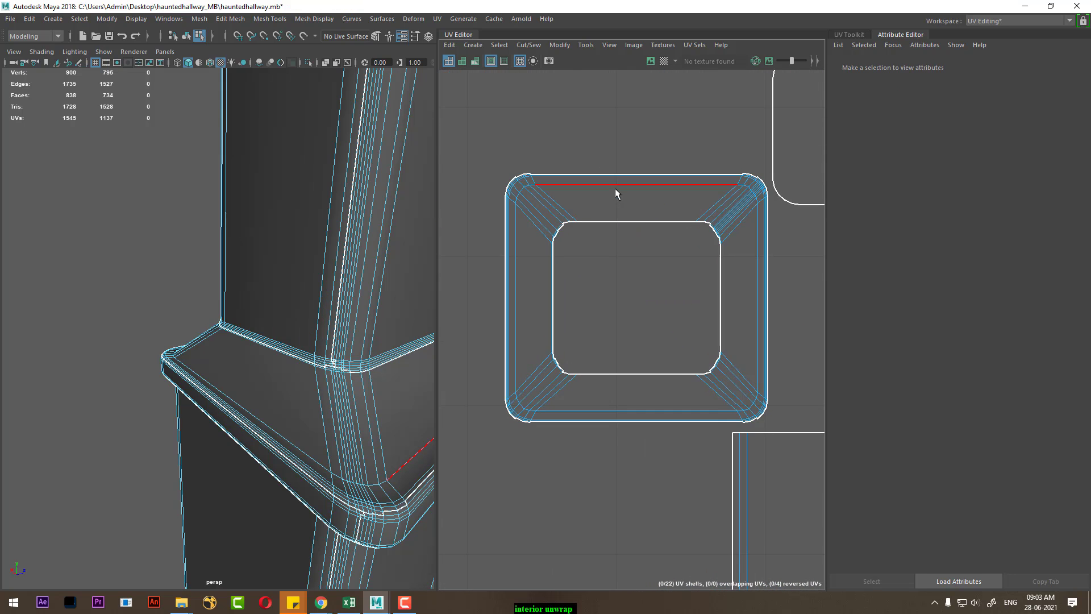
# Step: Pull back to frame the whole column in the 3D view
pyautogui.scroll(-2, 615, 189)
pyautogui.scroll(-4, 540, 220)
pyautogui.keyDown('alt'); pyautogui.moveTo(375, 455); pyautogui.dragTo(353, 406, button='middle'); pyautogui.keyUp('alt')
pyautogui.keyDown('alt'); pyautogui.moveTo(353, 407); pyautogui.dragTo(288, 353); pyautogui.keyUp('alt')
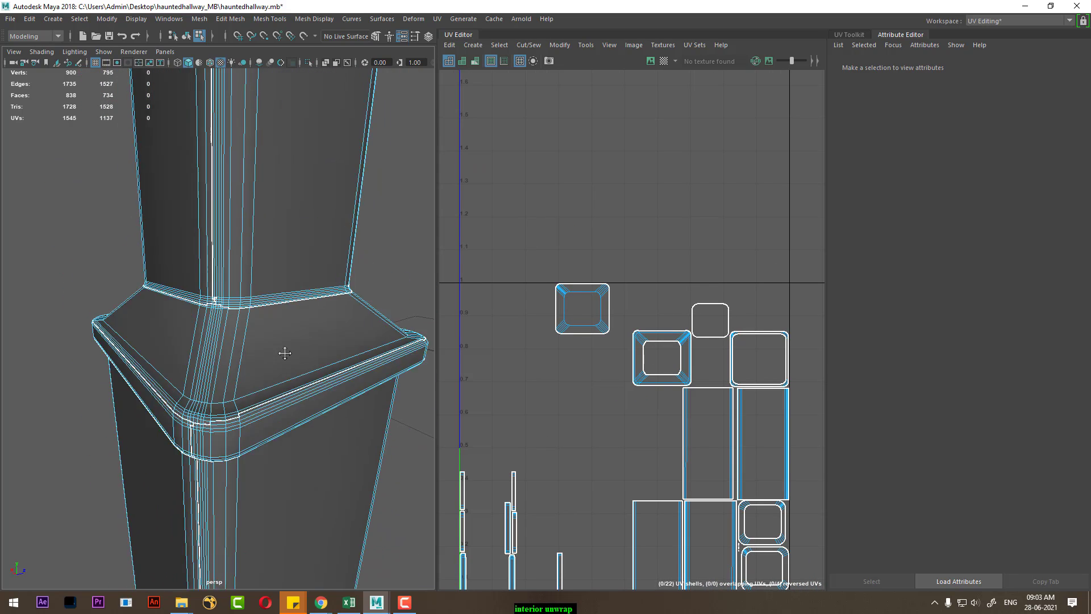
pyautogui.keyDown('alt'); pyautogui.moveTo(287, 353); pyautogui.dragTo(295, 414, button='middle'); pyautogui.keyUp('alt')
# Step: Assign the existing checker material to the column
pyautogui.scroll(-3, 295, 414)
pyautogui.click(249, 185)
pyautogui.rightClick(247, 181)
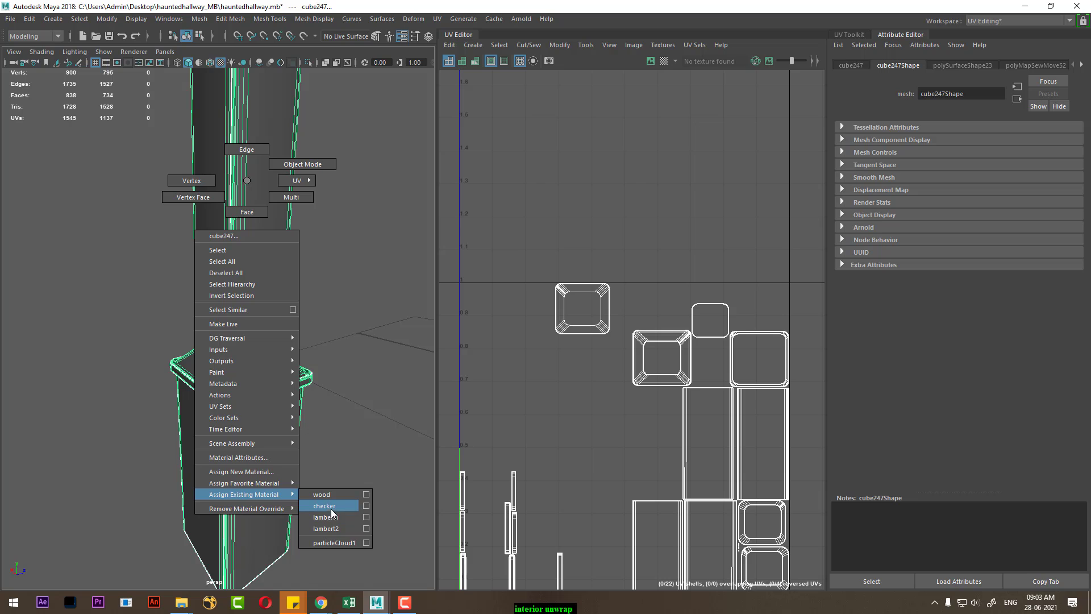
pyautogui.click(331, 509)
pyautogui.keyDown('alt'); pyautogui.moveTo(288, 409); pyautogui.dragTo(284, 426); pyautogui.keyUp('alt')
# Step: Pick the small square trim shell in the UV Editor
pyautogui.scroll(3, 284, 426)
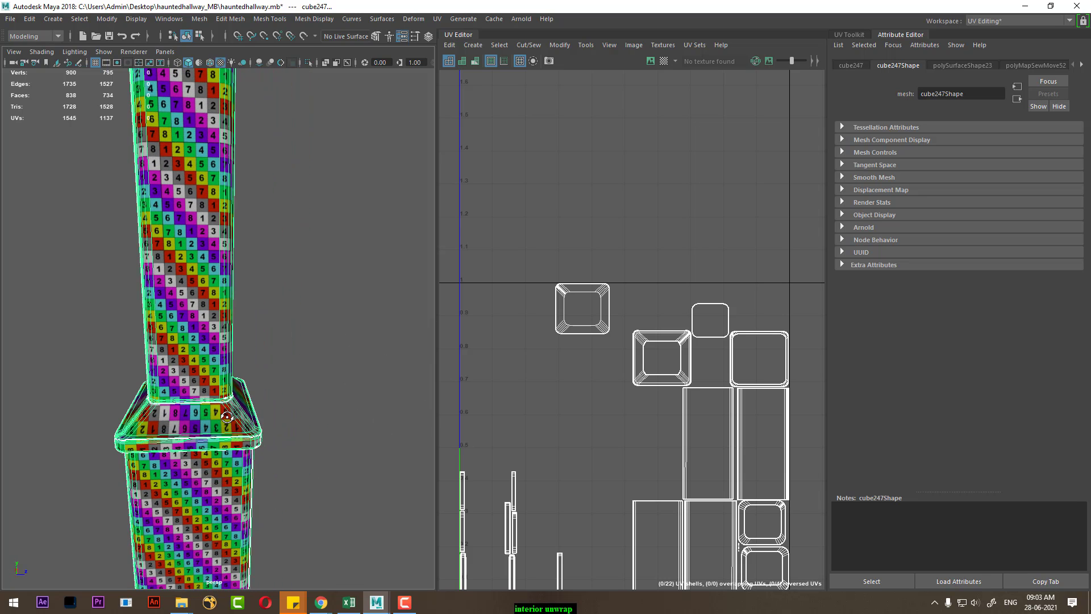
pyautogui.scroll(2, 637, 381)
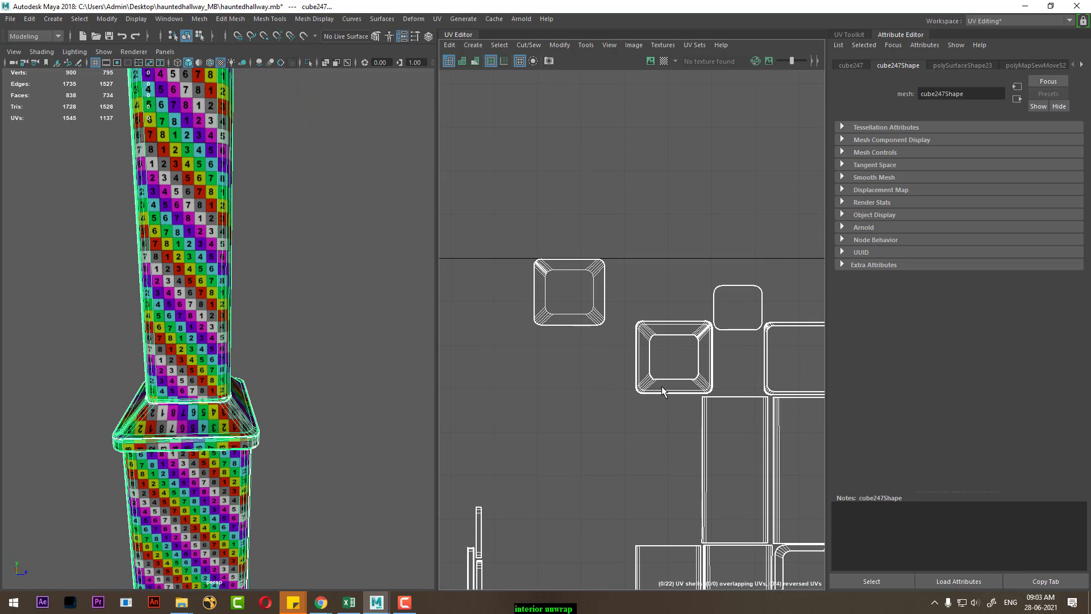
pyautogui.click(663, 391)
pyautogui.rightClick(659, 392)
# Step: Rotate the small square trim shell twice with Rotate UVs
pyautogui.click(669, 410)
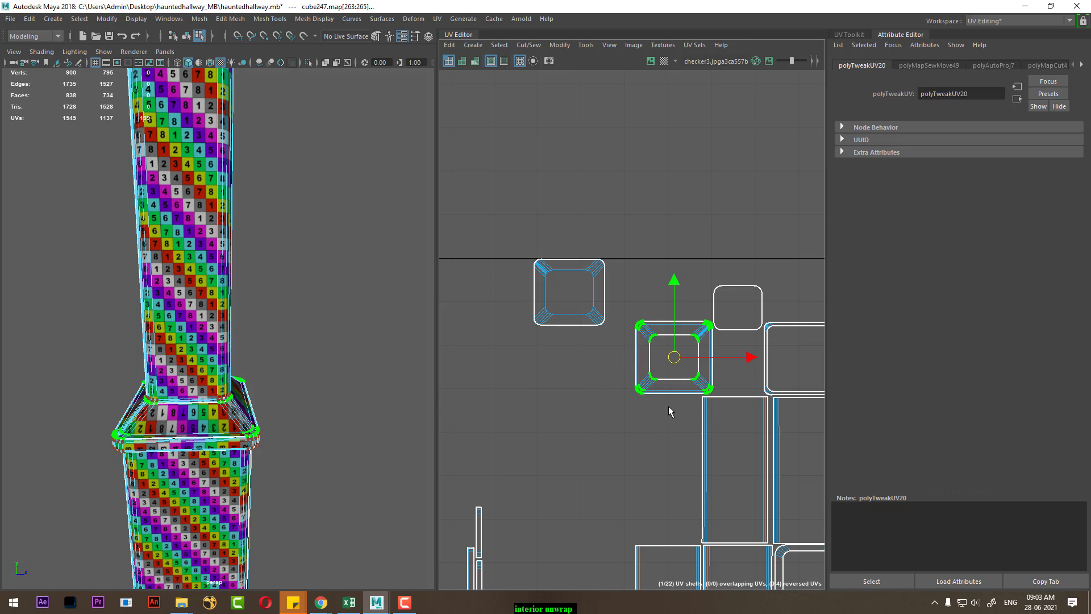
pyautogui.scroll(1, 667, 410)
pyautogui.rightClick(667, 338)
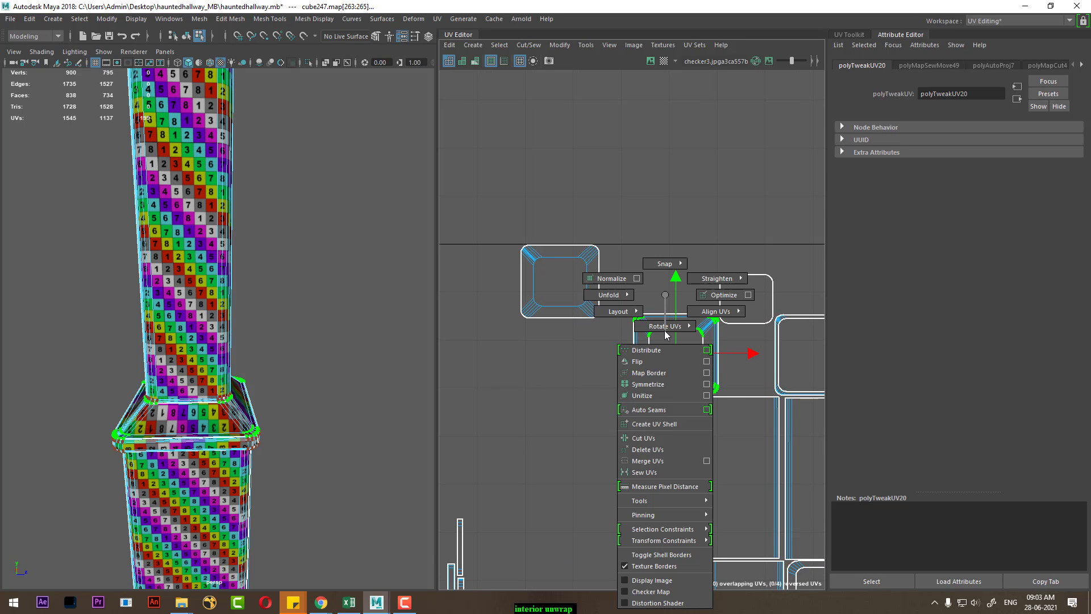
pyautogui.click(715, 338)
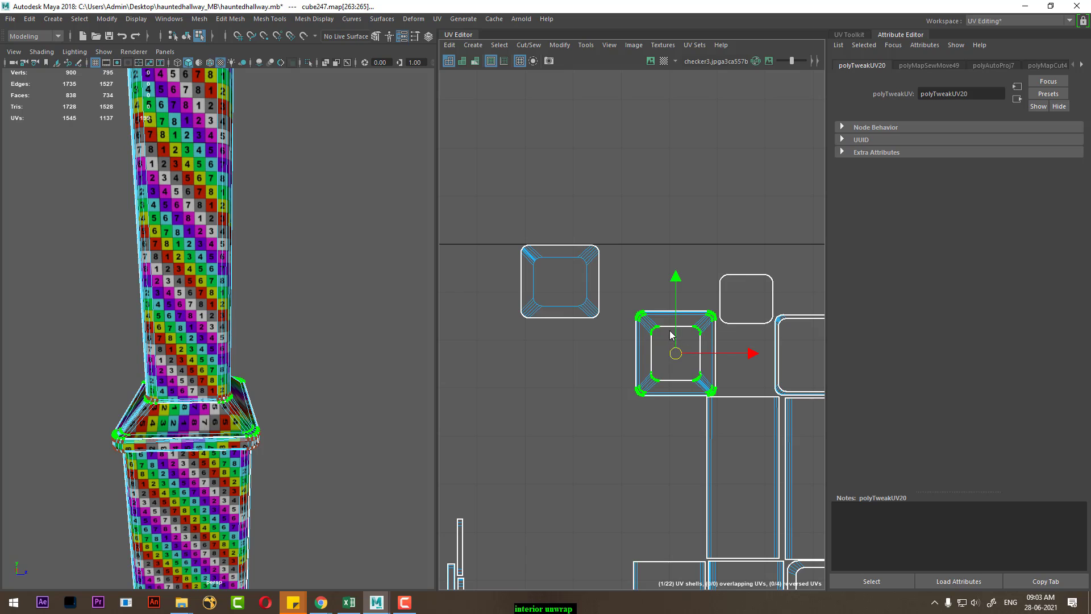
pyautogui.rightClick(671, 335)
pyautogui.click(715, 336)
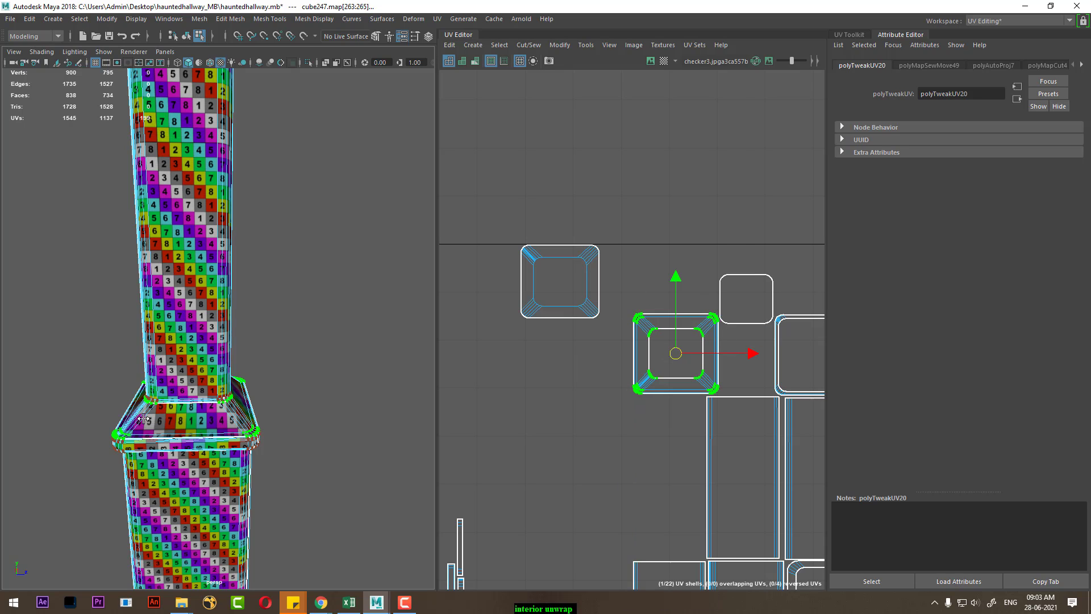
# Step: Move the square shell below and left of the 0–1 UV range
pyautogui.scroll(-3, 581, 455)
pyautogui.scroll(-5, 601, 445)
pyautogui.scroll(-1, 601, 446)
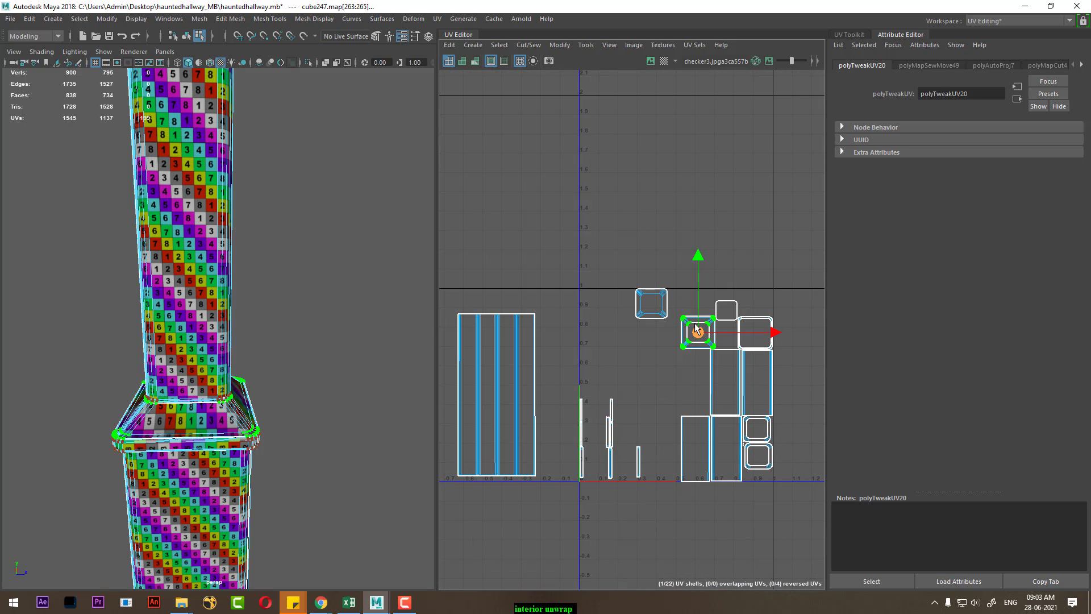
pyautogui.moveTo(693, 341)
pyautogui.mouseDown()
pyautogui.moveTo(509, 518)
pyautogui.moveTo(477, 507)
pyautogui.mouseUp()
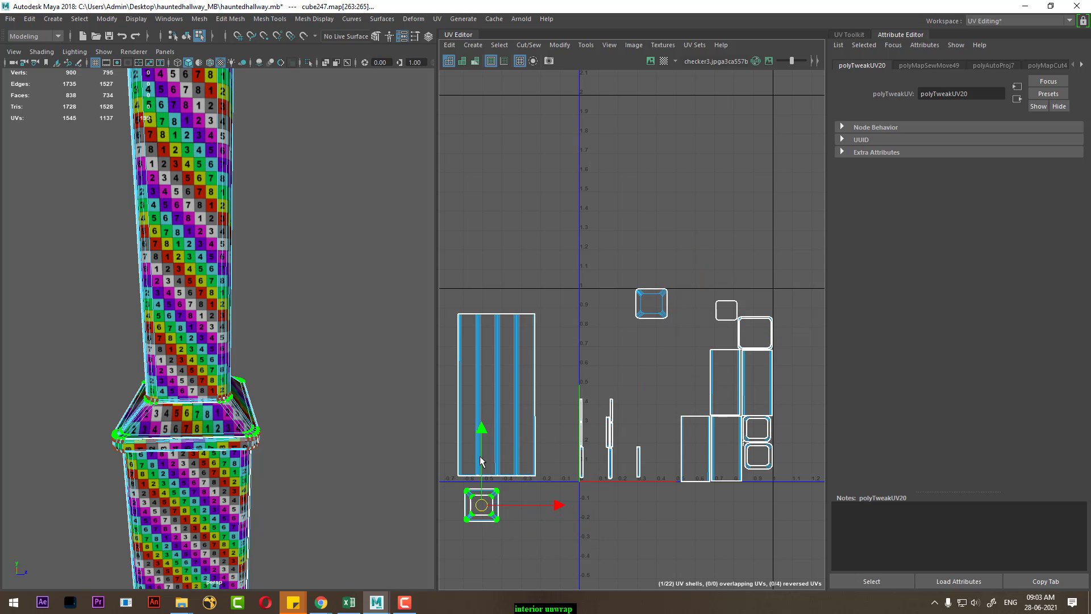
pyautogui.keyDown('alt'); pyautogui.moveTo(480, 462); pyautogui.dragTo(467, 481, button='middle'); pyautogui.keyUp('alt')
pyautogui.scroll(1, 625, 398)
# Step: Orbit around the column and reframe the UV view
pyautogui.moveTo(256, 397)
pyautogui.keyDown('alt'); pyautogui.mouseDown()
pyautogui.moveTo(223, 407)
pyautogui.moveTo(256, 451)
pyautogui.mouseUp(); pyautogui.keyUp('alt')
pyautogui.scroll(2, 259, 452)
pyautogui.scroll(2, 268, 454)
pyautogui.scroll(3, 277, 456)
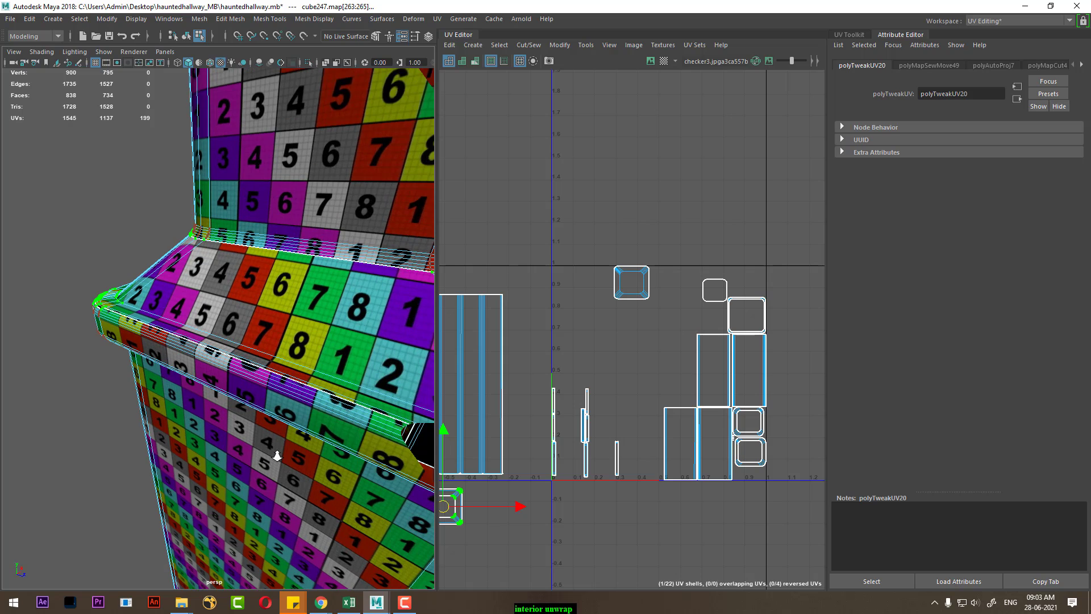
pyautogui.scroll(2, 278, 456)
pyautogui.keyDown('alt'); pyautogui.moveTo(647, 418); pyautogui.dragTo(658, 399, button='middle'); pyautogui.keyUp('alt')
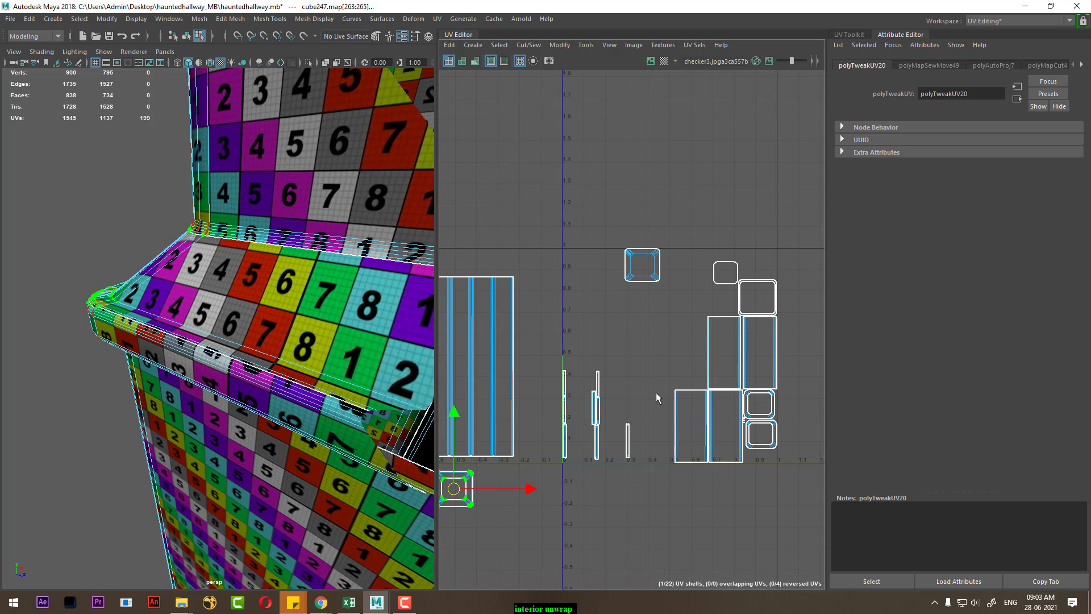
pyautogui.keyDown('alt'); pyautogui.moveTo(629, 436); pyautogui.dragTo(644, 400, button='middle'); pyautogui.keyUp('alt')
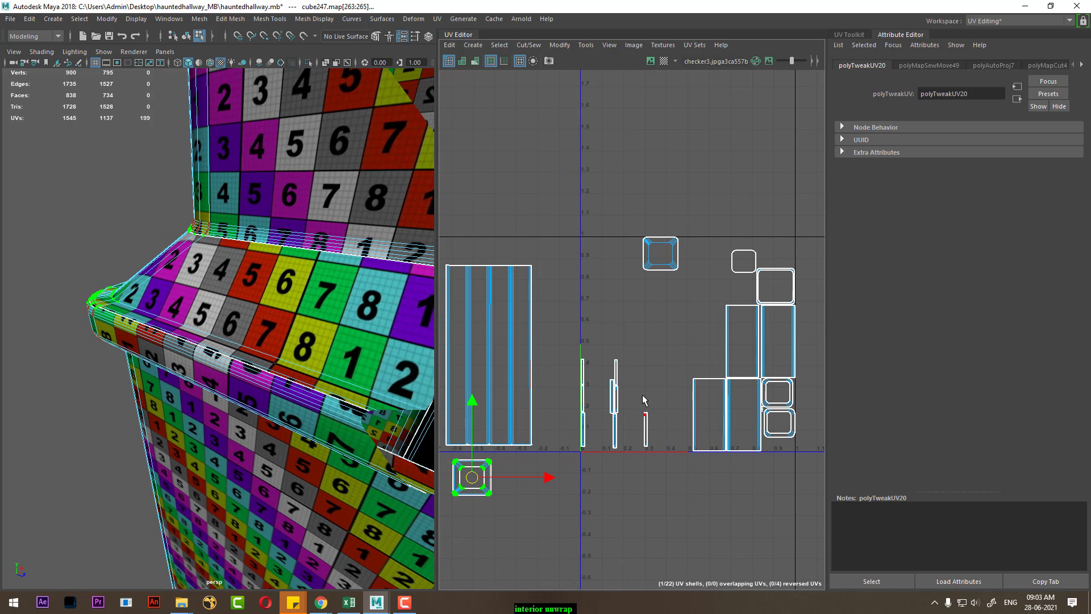
pyautogui.scroll(-5, 332, 370)
pyautogui.scroll(-4, 332, 369)
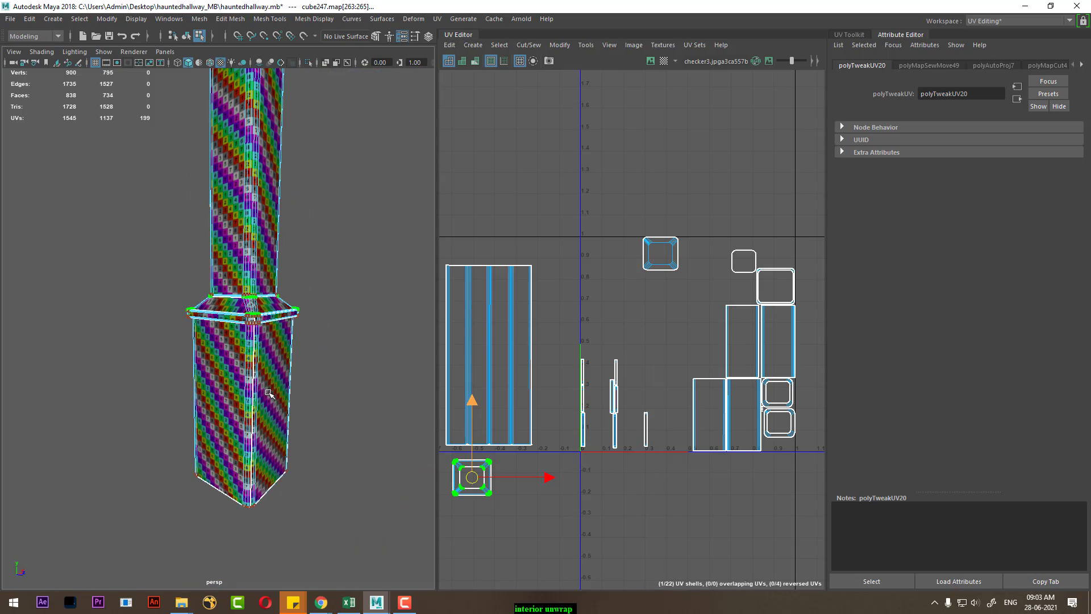
# Step: Select an edge loop at the column base, picking four base shells
pyautogui.doubleClick(191, 412)
pyautogui.moveTo(191, 412)
pyautogui.keyDown('alt'); pyautogui.mouseDown()
pyautogui.moveTo(344, 413)
pyautogui.moveTo(302, 418)
pyautogui.mouseUp(); pyautogui.keyUp('alt')
pyautogui.scroll(3, 301, 417)
pyautogui.scroll(4, 246, 407)
pyautogui.scroll(-1, 247, 407)
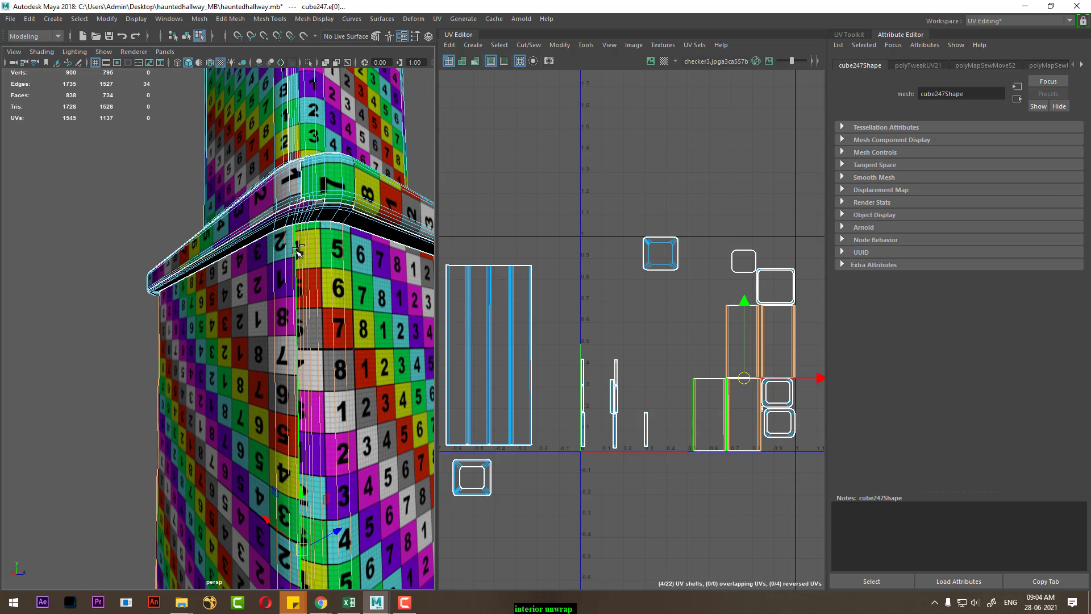
# Step: Sew the base pieces' edges into one UV shell and move it below the 0–1 grid
pyautogui.keyDown('shift'); pyautogui.moveTo(766, 466); pyautogui.dragTo(750, 398, button='right'); pyautogui.keyUp('shift')
pyautogui.click(732, 280)
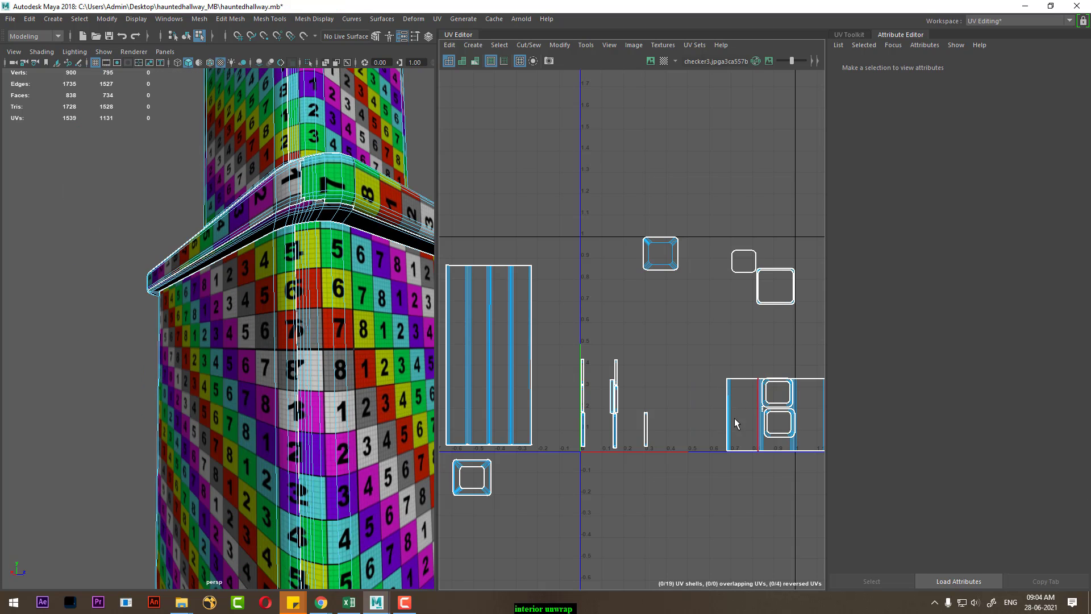
pyautogui.scroll(-2, 734, 418)
pyautogui.keyDown('alt'); pyautogui.moveTo(678, 351); pyautogui.dragTo(725, 321, button='middle'); pyautogui.keyUp('alt')
pyautogui.moveTo(782, 357); pyautogui.dragTo(539, 430)
pyautogui.doubleClick(712, 362)
pyautogui.scroll(1, 679, 372)
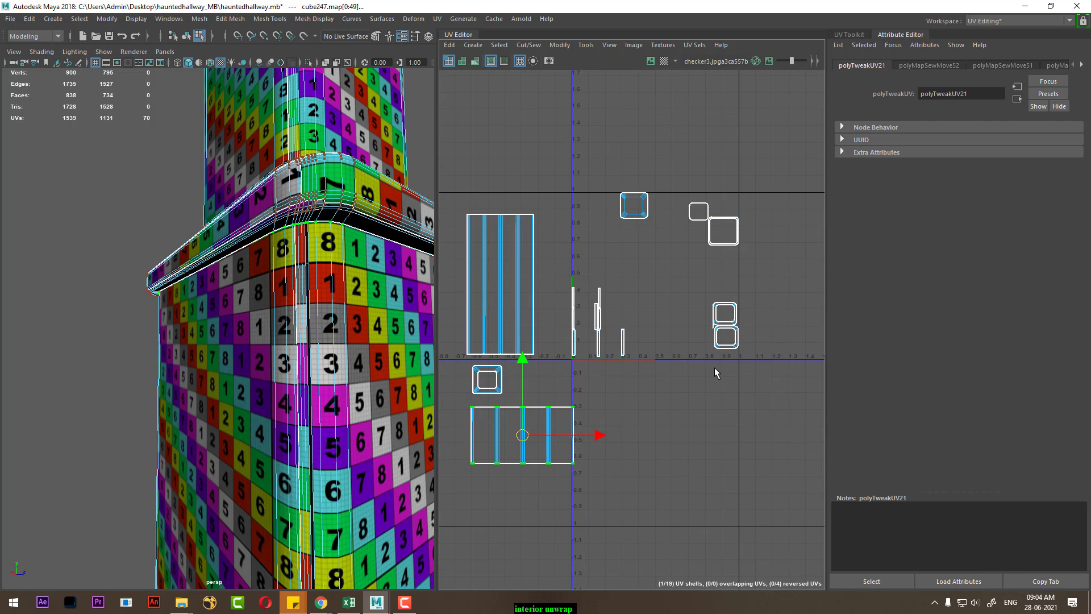
# Step: Select the sphere2 cap on top of the column and delete it
pyautogui.press('F10')
pyautogui.press('f')
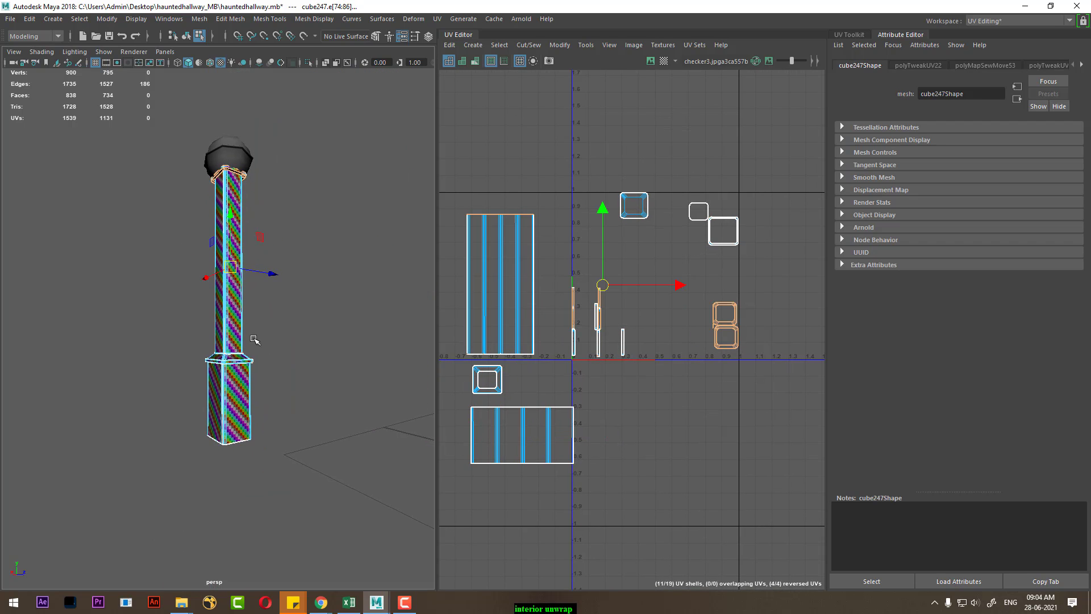
pyautogui.scroll(1, 244, 344)
pyautogui.scroll(2, 250, 376)
pyautogui.scroll(2, 272, 438)
pyautogui.scroll(1, 273, 398)
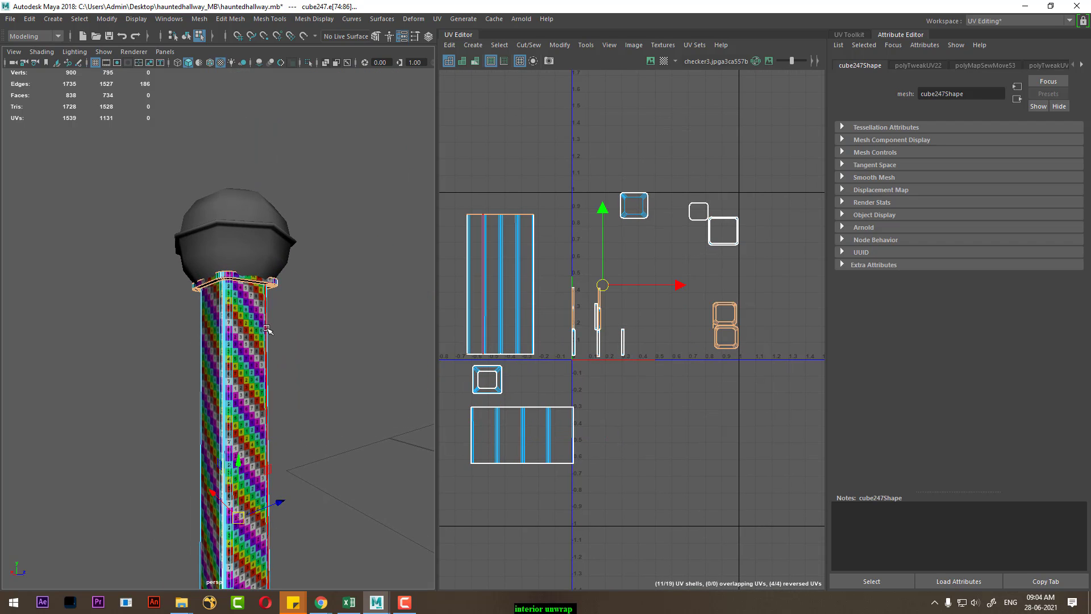
pyautogui.moveTo(267, 330); pyautogui.dragTo(377, 239, button='right')
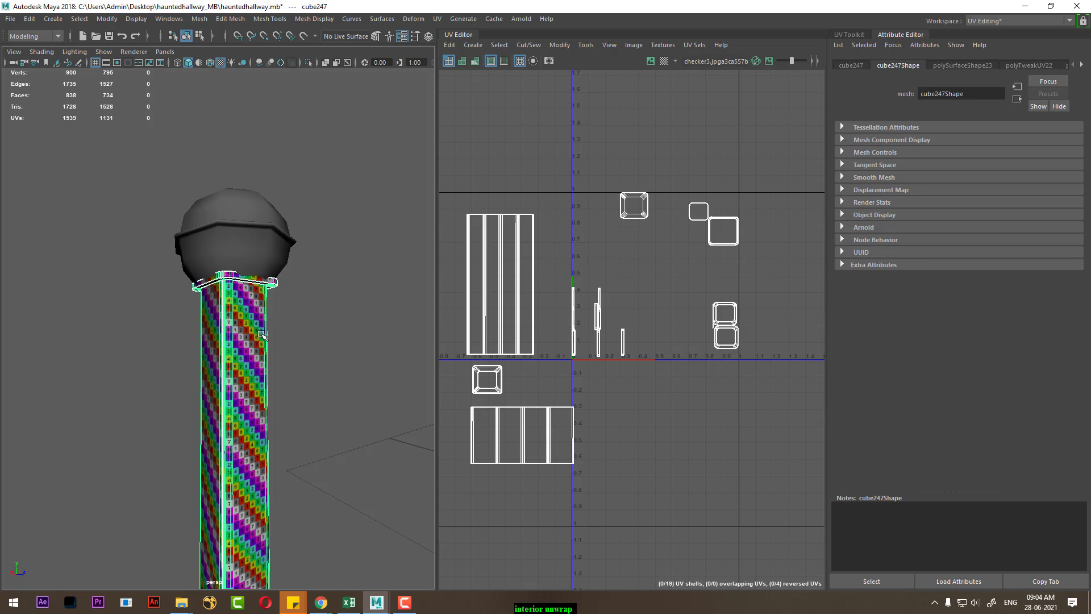
pyautogui.keyDown('alt'); pyautogui.moveTo(261, 334); pyautogui.dragTo(295, 303); pyautogui.keyUp('alt')
pyautogui.click(295, 303)
pyautogui.click(274, 265)
pyautogui.click(267, 236)
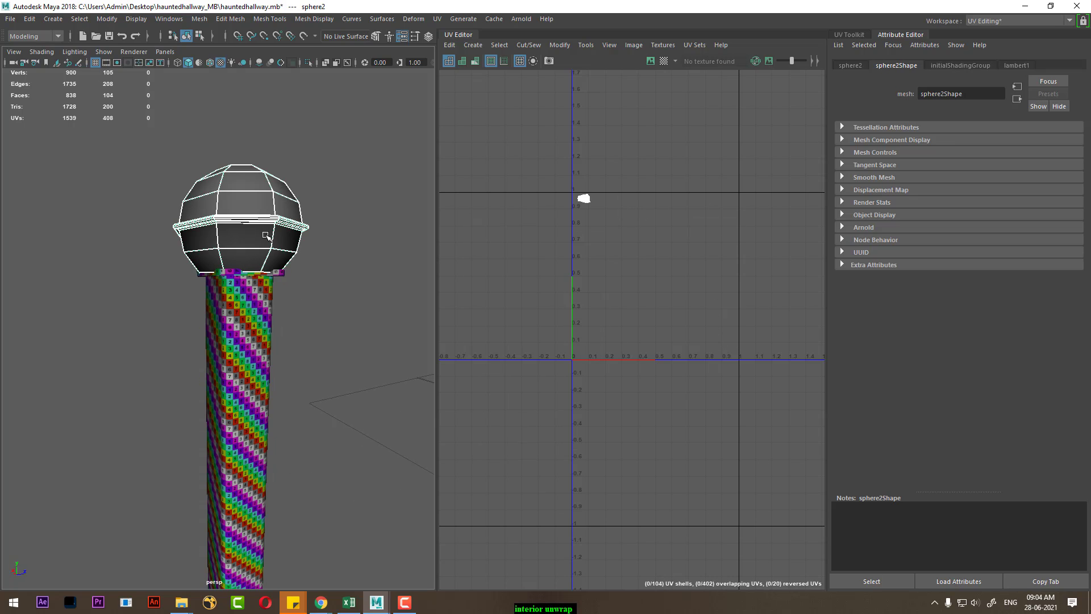
pyautogui.press('Delete')
# Step: Reselect the column and select its thin UV shells near the origin
pyautogui.click(247, 295)
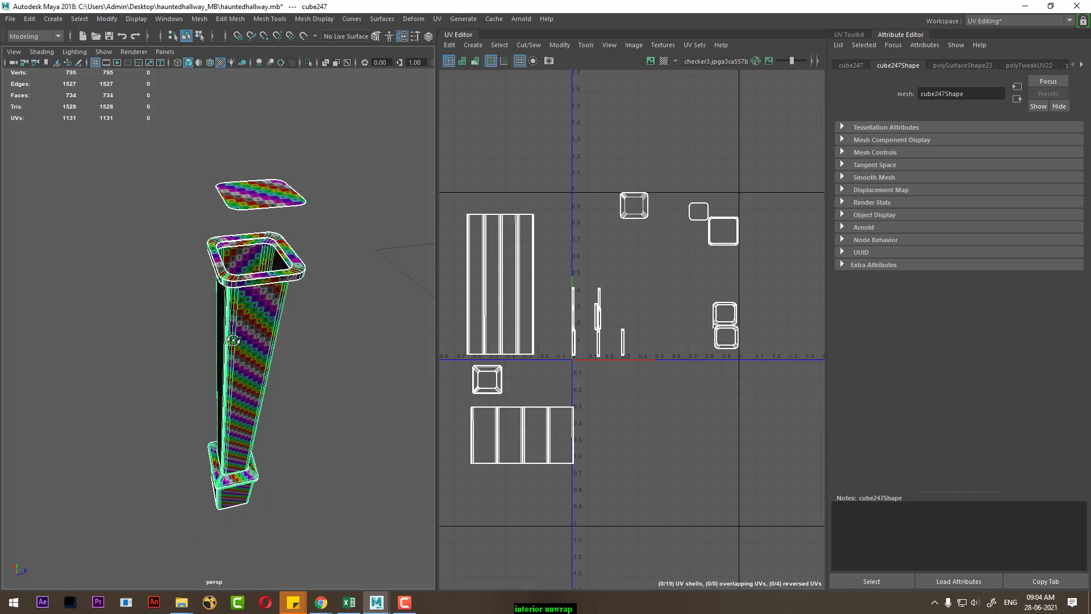
pyautogui.keyDown('alt'); pyautogui.moveTo(248, 295); pyautogui.dragTo(408, 323); pyautogui.keyUp('alt')
pyautogui.scroll(1, 719, 390)
pyautogui.scroll(1, 734, 393)
pyautogui.scroll(1, 749, 396)
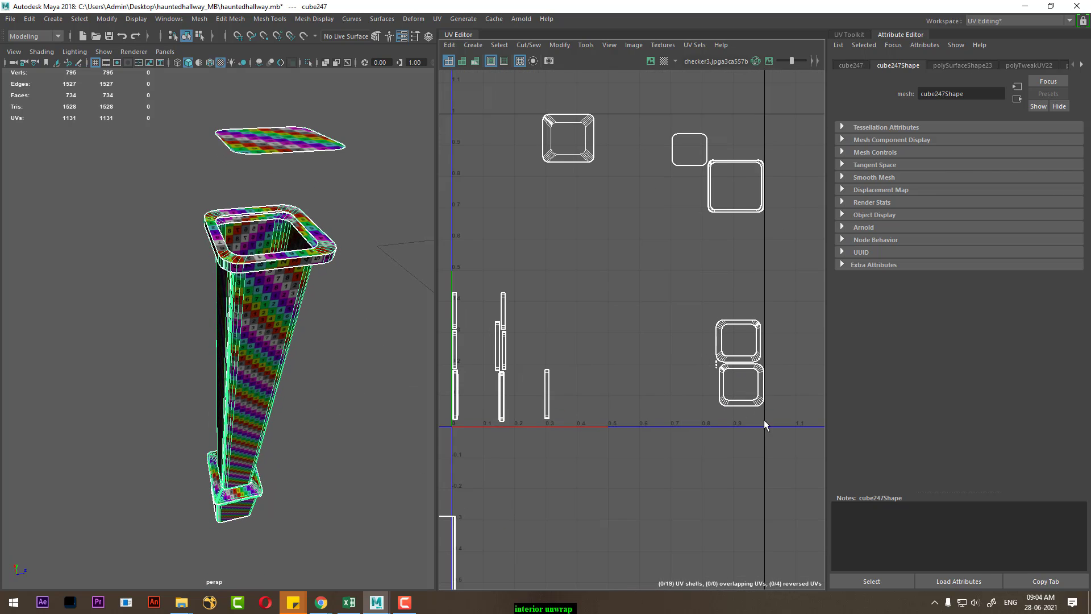
pyautogui.scroll(1, 764, 420)
pyautogui.scroll(1, 764, 420)
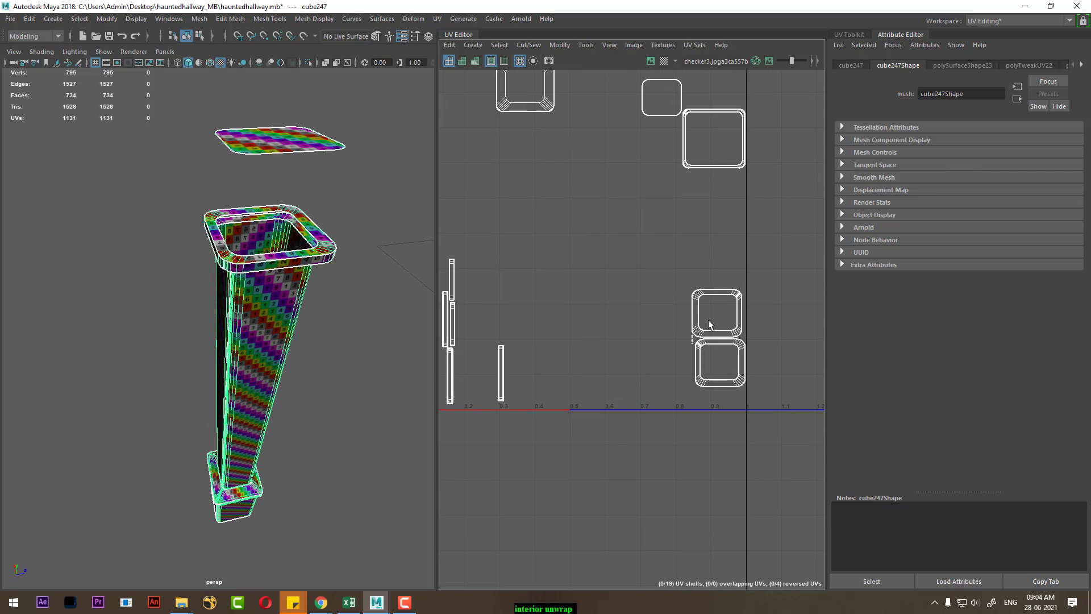
pyautogui.scroll(-2, 708, 320)
pyautogui.keyDown('ctrl'); pyautogui.moveTo(681, 241); pyautogui.dragTo(638, 258, button='right'); pyautogui.keyUp('ctrl')
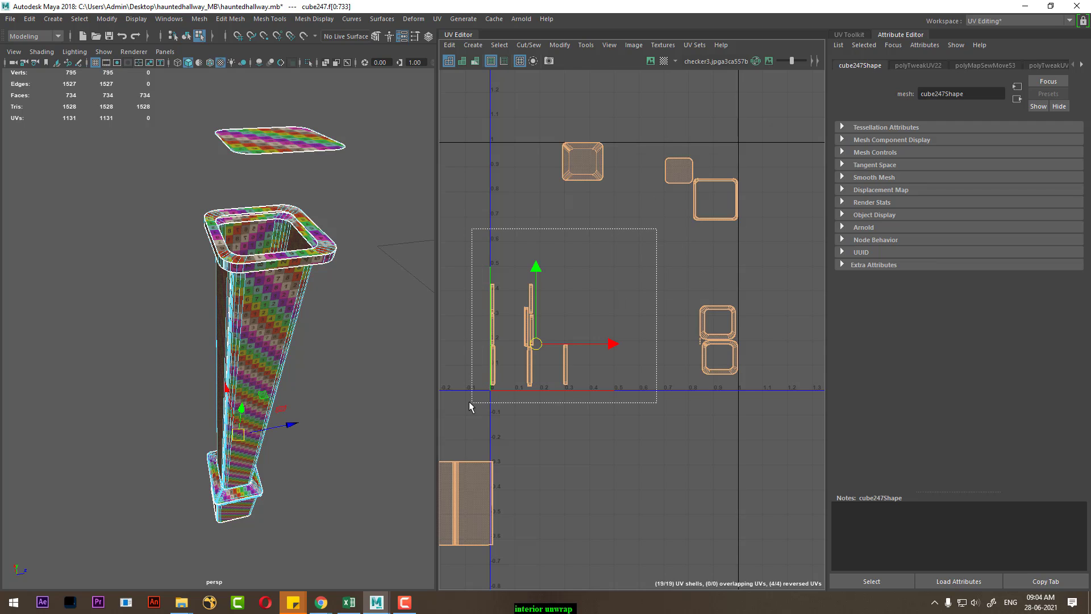
pyautogui.moveTo(469, 403); pyautogui.dragTo(470, 404)
pyautogui.scroll(2, 287, 436)
pyautogui.scroll(1, 309, 348)
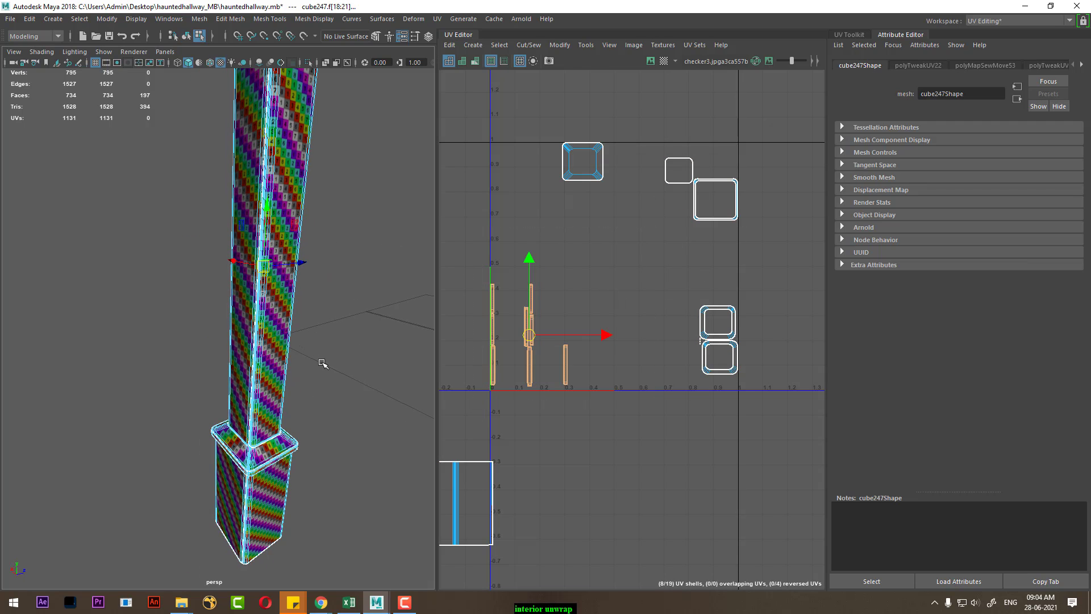
# Step: Show the 3D view in wireframe and orbit to the pillar collar
pyautogui.press('4')
pyautogui.scroll(1, 327, 384)
pyautogui.scroll(1, 321, 369)
pyautogui.scroll(1, 324, 353)
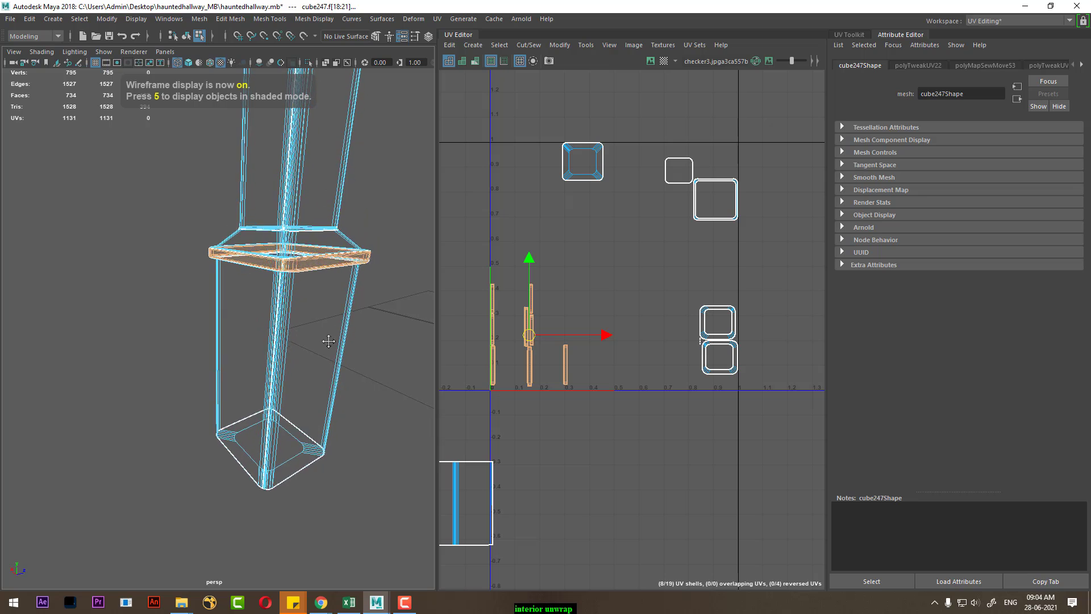
pyautogui.keyDown('alt'); pyautogui.moveTo(328, 341); pyautogui.dragTo(312, 338); pyautogui.keyUp('alt')
pyautogui.scroll(1, 636, 426)
pyautogui.moveTo(646, 378)
pyautogui.keyDown('alt'); pyautogui.mouseDown(button='middle')
pyautogui.moveTo(670, 351)
pyautogui.moveTo(701, 354)
pyautogui.moveTo(647, 346)
pyautogui.mouseUp(button='middle'); pyautogui.keyUp('alt')
pyautogui.scroll(2, 701, 354)
pyautogui.scroll(1, 696, 464)
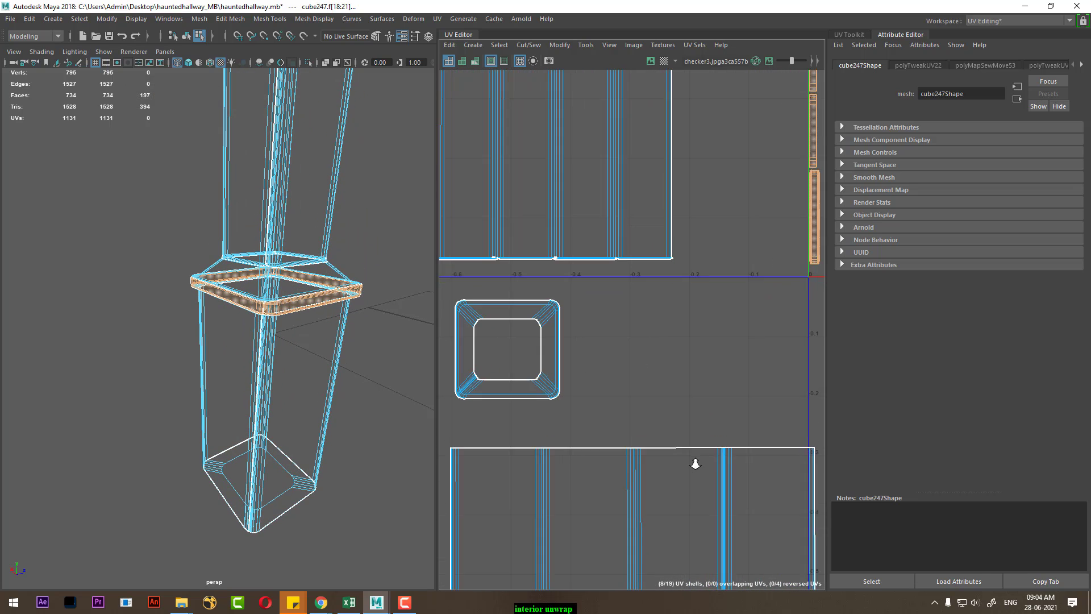
pyautogui.scroll(-2, 691, 360)
pyautogui.scroll(2, 655, 339)
# Step: Sew the collar's side strip onto its square shell, cutting the column to 10 shells
pyautogui.moveTo(655, 339); pyautogui.dragTo(654, 236, button='right')
pyautogui.moveTo(310, 385)
pyautogui.keyDown('alt'); pyautogui.mouseDown()
pyautogui.moveTo(295, 327)
pyautogui.moveTo(262, 478)
pyautogui.mouseUp(); pyautogui.keyUp('alt')
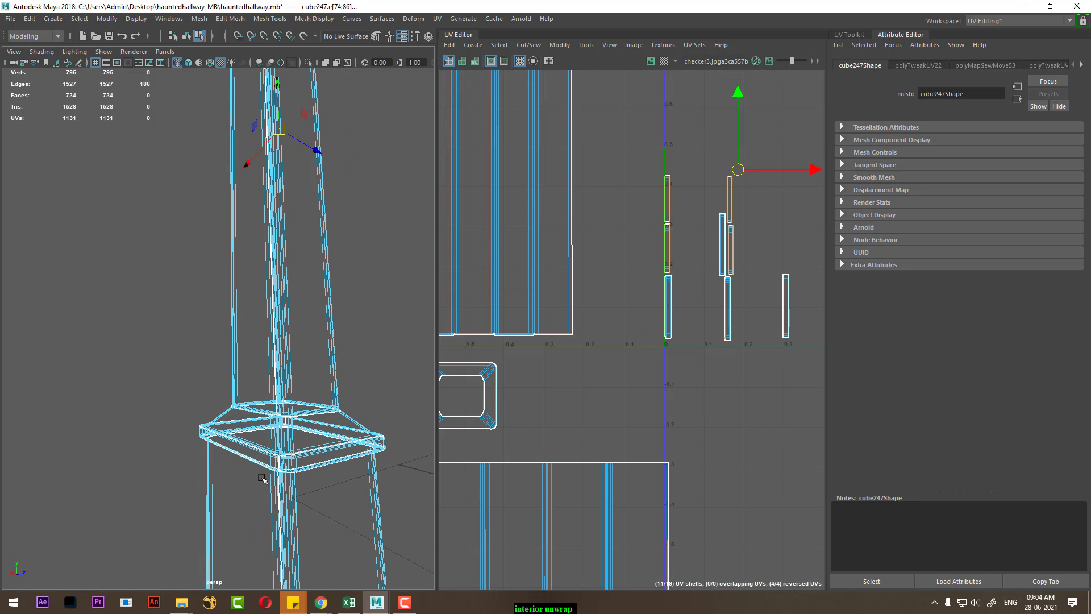
pyautogui.keyDown('alt'); pyautogui.moveTo(589, 374); pyautogui.dragTo(682, 332, button='middle'); pyautogui.keyUp('alt')
pyautogui.scroll(2, 597, 364)
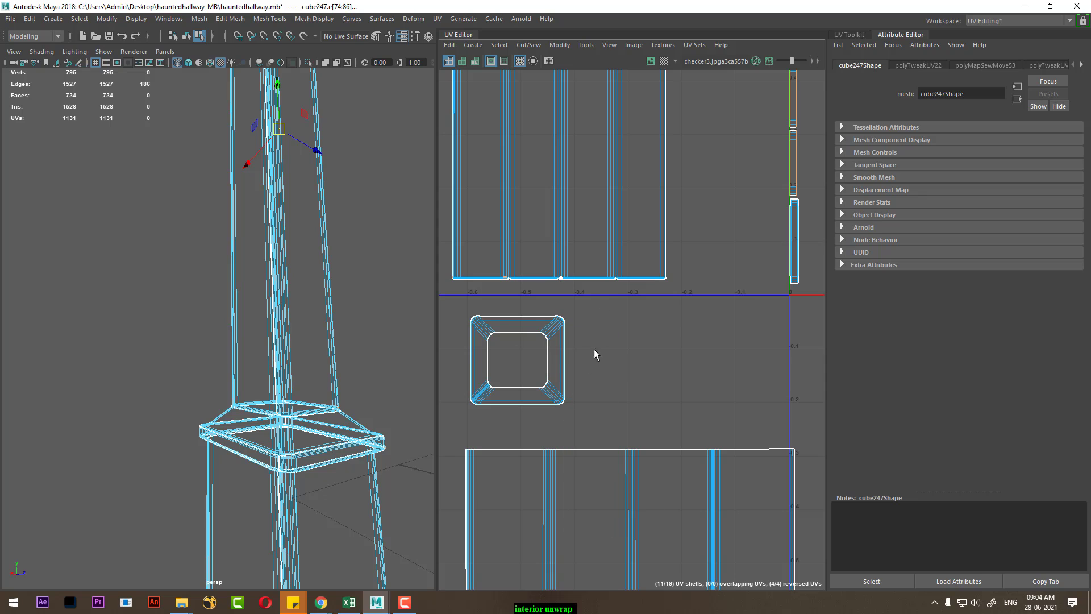
pyautogui.scroll(-2, 562, 367)
pyautogui.click(624, 365)
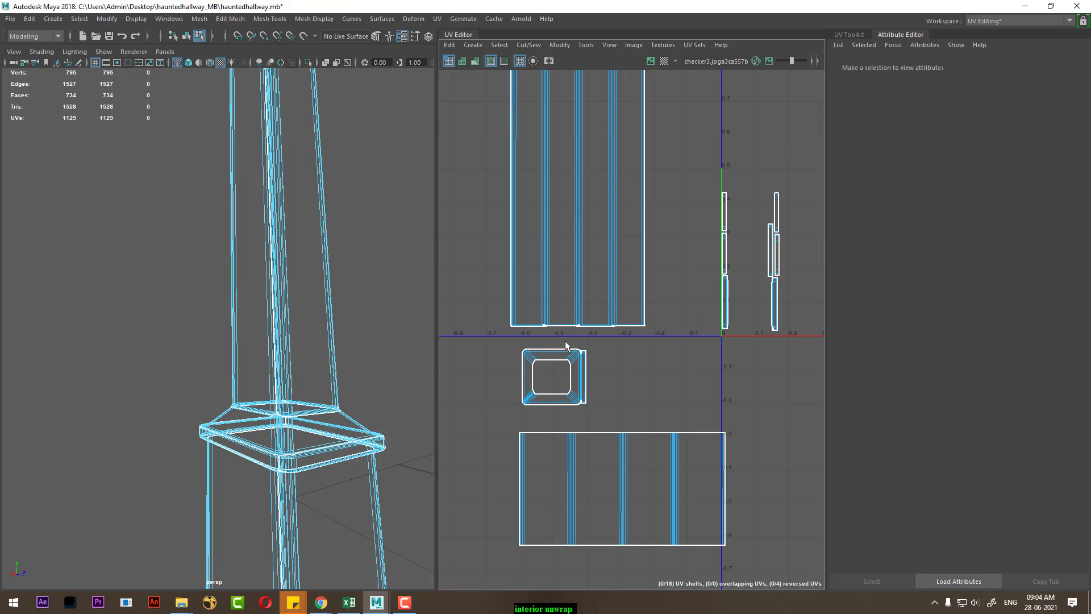
pyautogui.doubleClick(549, 428)
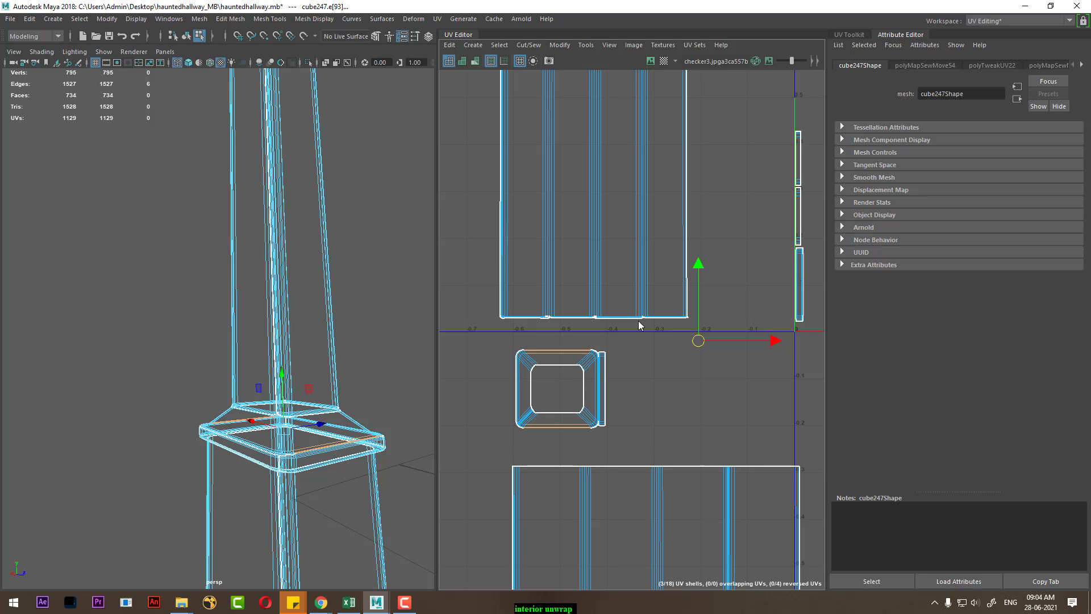
# Step: Sew the remaining side strips onto the square collar shell
pyautogui.keyDown('shift'); pyautogui.moveTo(639, 325); pyautogui.dragTo(510, 387, button='right'); pyautogui.keyUp('shift')
pyautogui.moveTo(516, 388); pyautogui.dragTo(517, 389)
pyautogui.keyDown('shift'); pyautogui.moveTo(588, 373); pyautogui.dragTo(669, 300, button='right'); pyautogui.keyUp('shift')
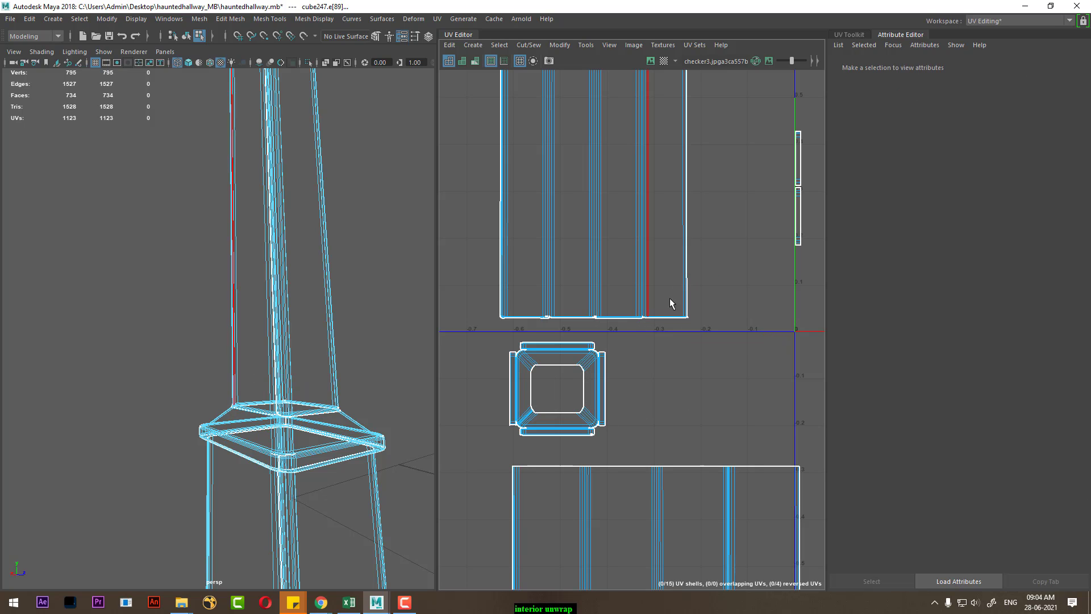
pyautogui.scroll(-3, 682, 291)
pyautogui.keyDown('alt'); pyautogui.moveTo(682, 291); pyautogui.dragTo(700, 278, button='middle'); pyautogui.keyUp('alt')
# Step: Move the top square shell upward, clear of the other shells
pyautogui.click(666, 304)
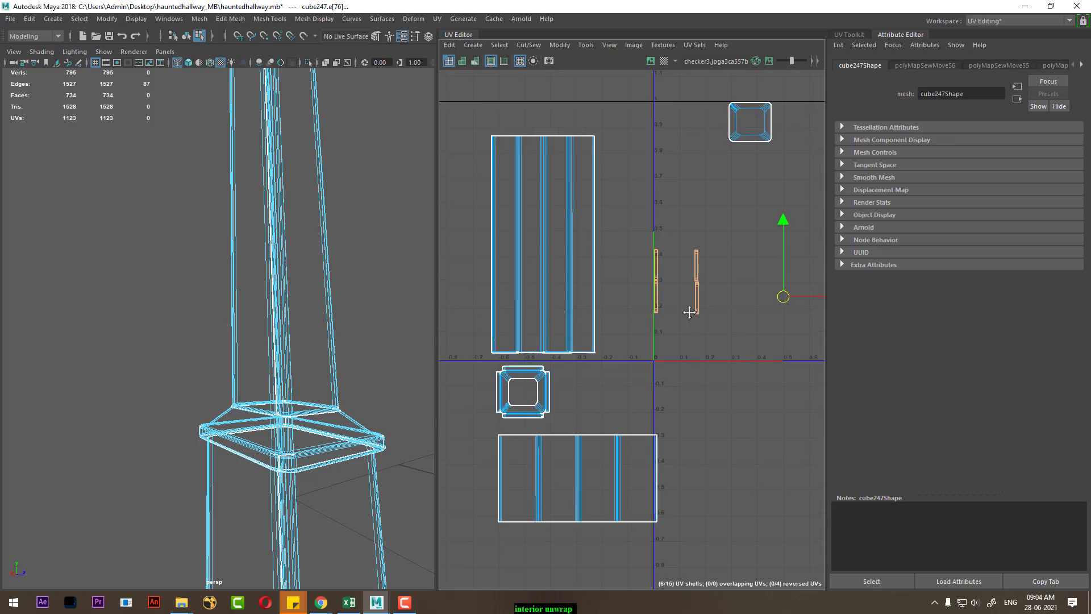
pyautogui.keyDown('alt'); pyautogui.moveTo(666, 304); pyautogui.dragTo(556, 331, button='middle'); pyautogui.keyUp('alt')
pyautogui.scroll(3, 657, 317)
pyautogui.scroll(2, 655, 316)
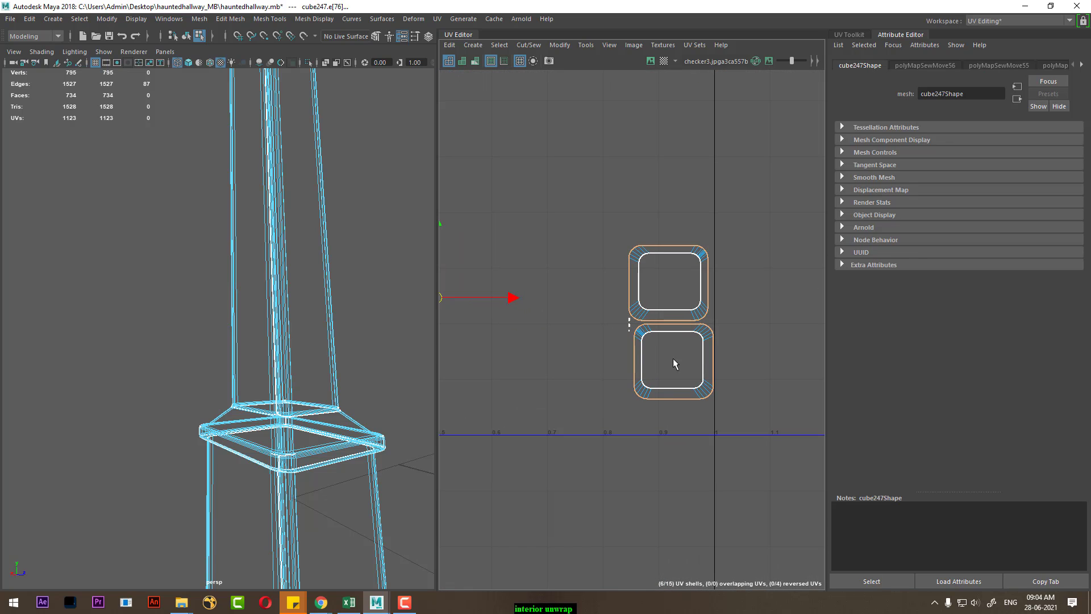
pyautogui.moveTo(722, 228); pyautogui.dragTo(684, 268)
pyautogui.keyDown('ctrl'); pyautogui.moveTo(697, 258); pyautogui.dragTo(697, 238, button='right'); pyautogui.keyUp('ctrl')
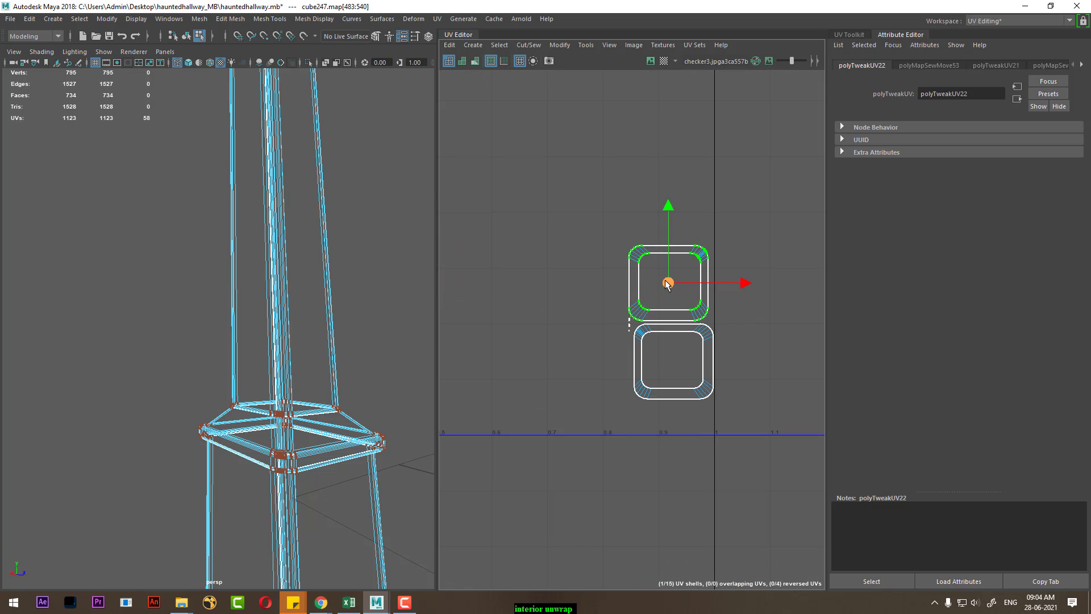
pyautogui.moveTo(669, 279); pyautogui.dragTo(669, 214)
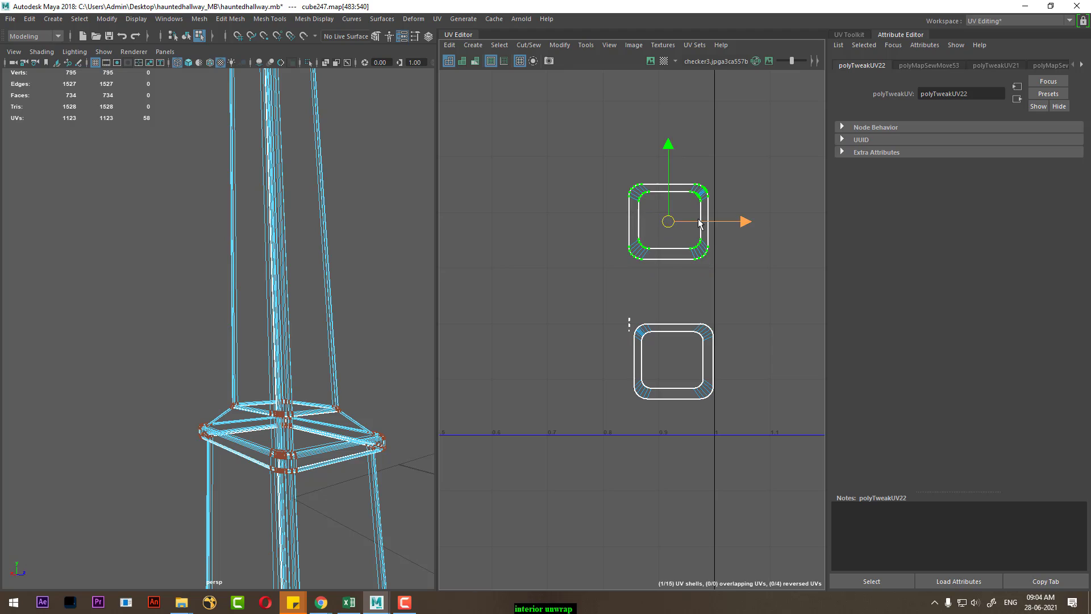
pyautogui.click(711, 149)
pyautogui.click(671, 185)
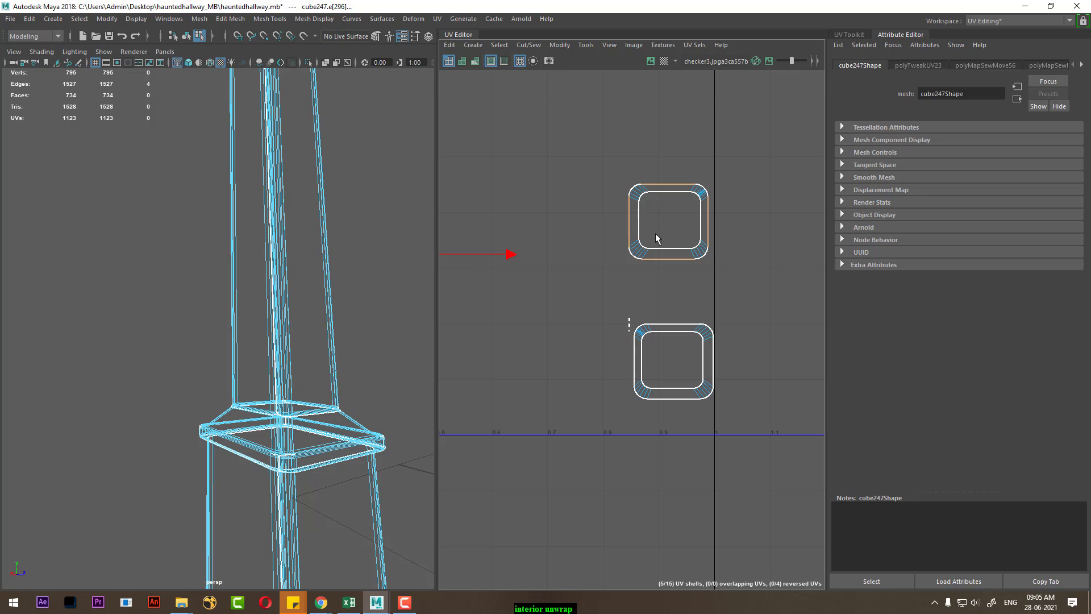
pyautogui.click(643, 146)
# Step: Select the two small square shells and review the column in shaded mode
pyautogui.scroll(-3, 555, 159)
pyautogui.scroll(-2, 602, 200)
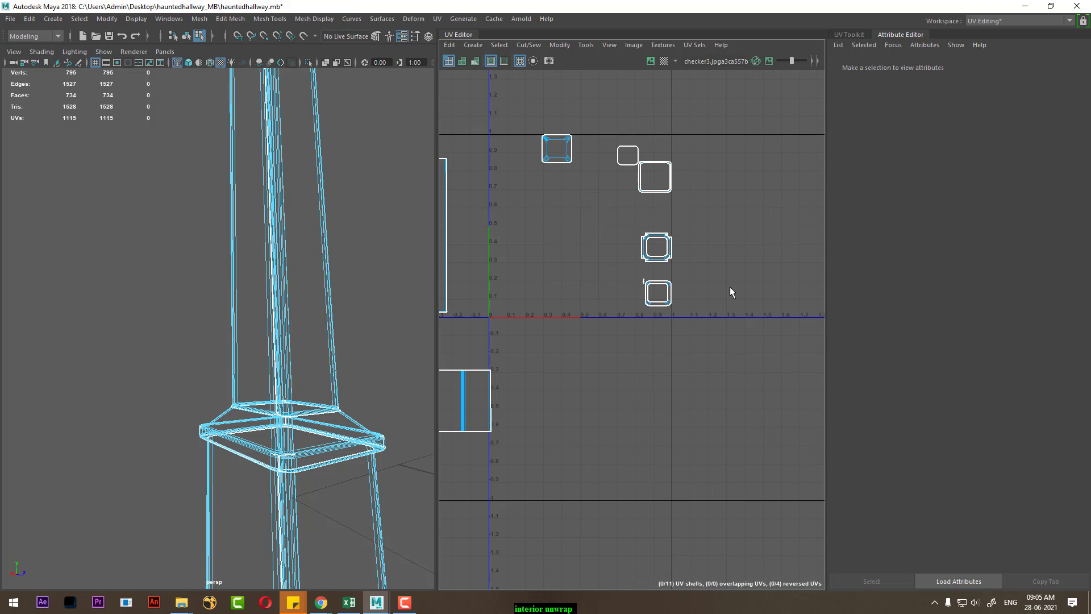
pyautogui.scroll(1, 699, 267)
pyautogui.scroll(1, 699, 187)
pyautogui.moveTo(615, 225); pyautogui.dragTo(619, 222)
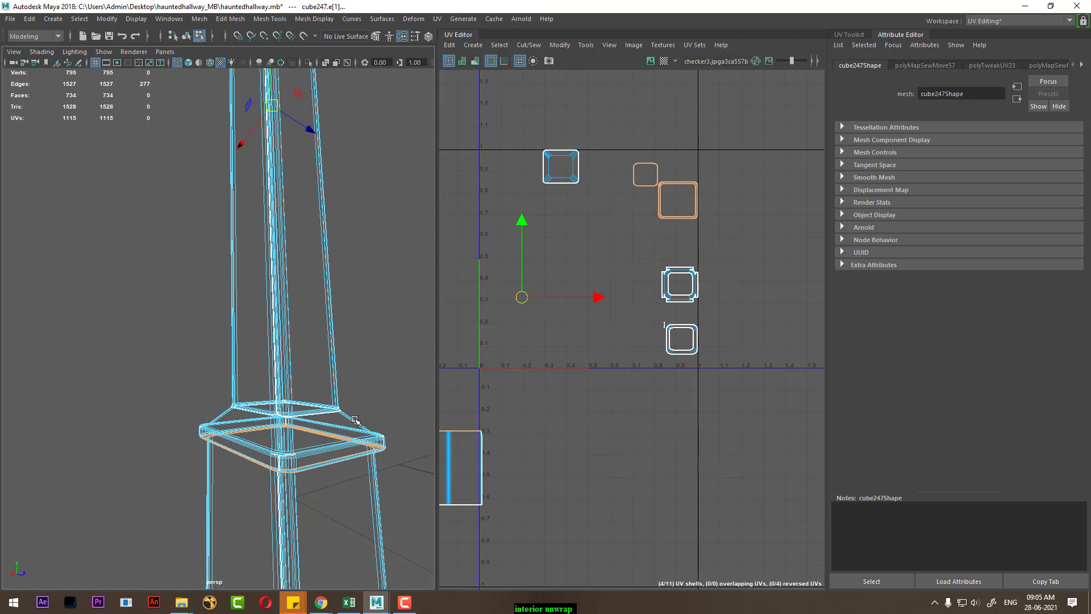
pyautogui.scroll(2, 728, 265)
pyautogui.scroll(-1, 682, 335)
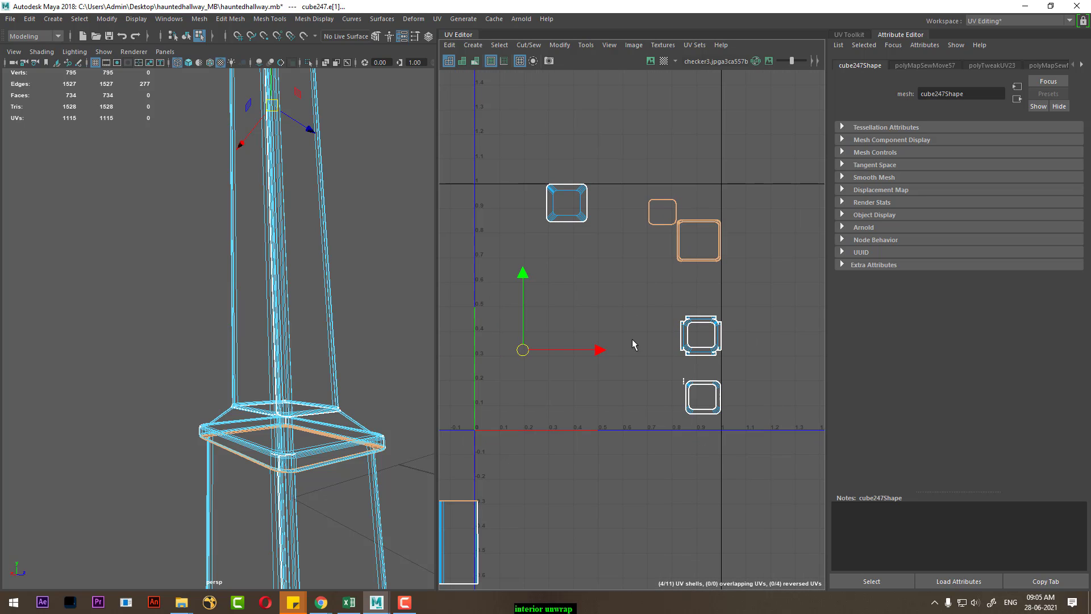
pyautogui.keyDown('alt'); pyautogui.moveTo(317, 455); pyautogui.dragTo(352, 452); pyautogui.keyUp('alt')
pyautogui.scroll(-1, 662, 449)
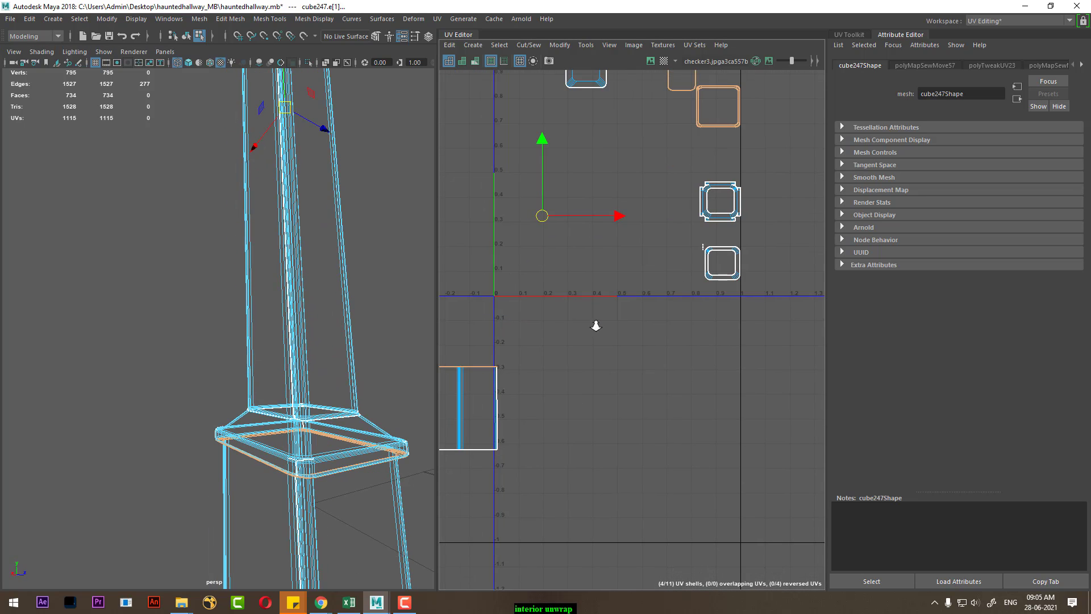
pyautogui.scroll(-1, 617, 292)
pyautogui.keyDown('alt'); pyautogui.moveTo(729, 222); pyautogui.dragTo(646, 278, button='middle'); pyautogui.keyUp('alt')
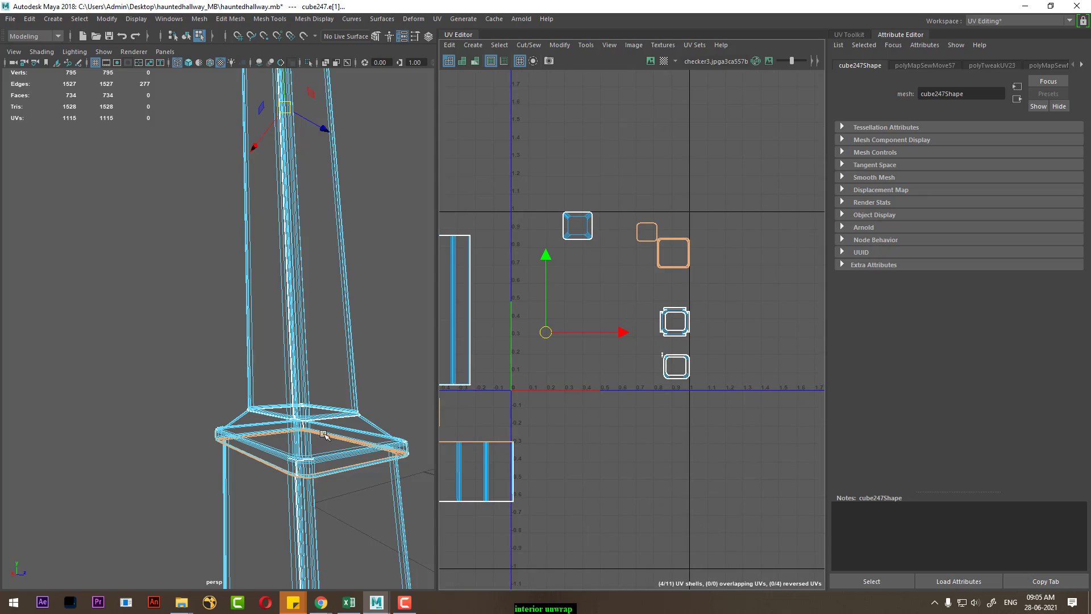
pyautogui.moveTo(336, 352)
pyautogui.keyDown('alt'); pyautogui.mouseDown()
pyautogui.moveTo(330, 455)
pyautogui.moveTo(341, 437)
pyautogui.mouseUp(); pyautogui.keyUp('alt')
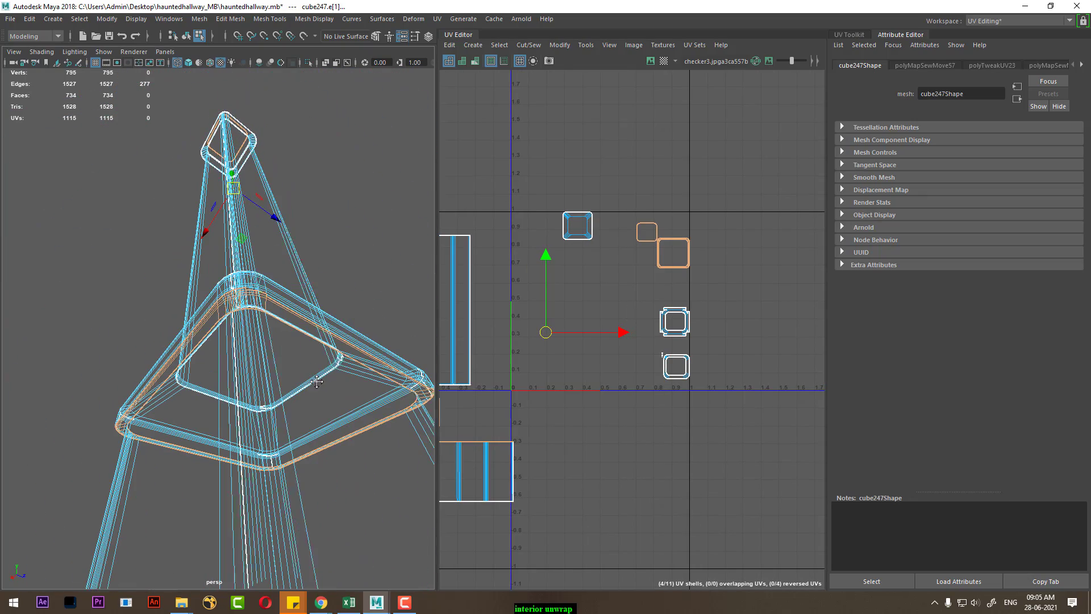
pyautogui.press('5')
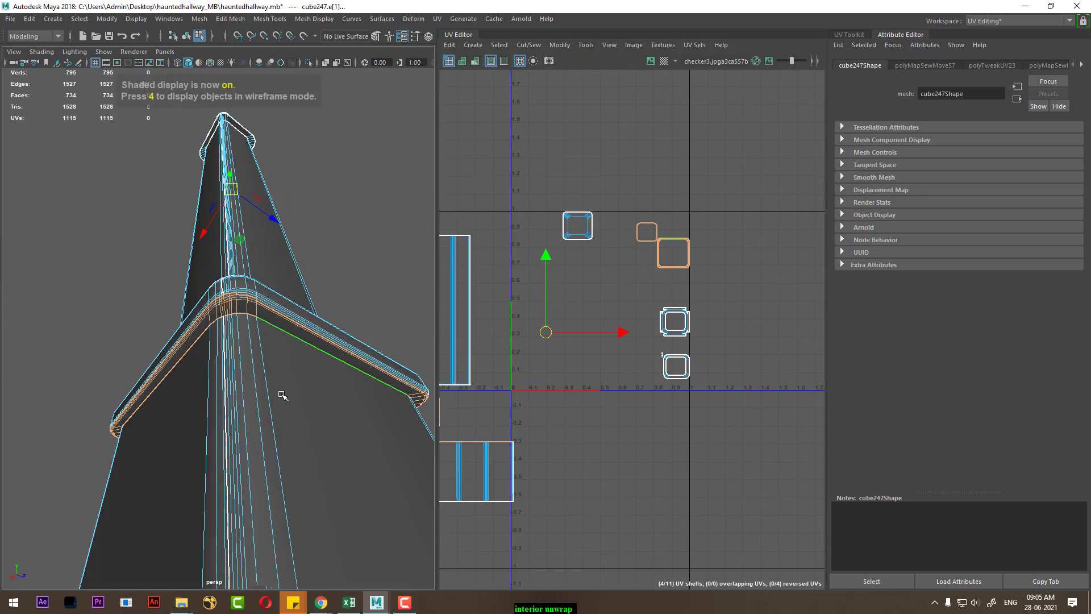
# Step: Move the orange collar shell near the origin and cut its UVs along selected edges
pyautogui.moveTo(633, 294)
pyautogui.keyDown('alt'); pyautogui.mouseDown(button='middle')
pyautogui.moveTo(739, 258)
pyautogui.moveTo(714, 230)
pyautogui.mouseUp(button='middle'); pyautogui.keyUp('alt')
pyautogui.scroll(2, 713, 230)
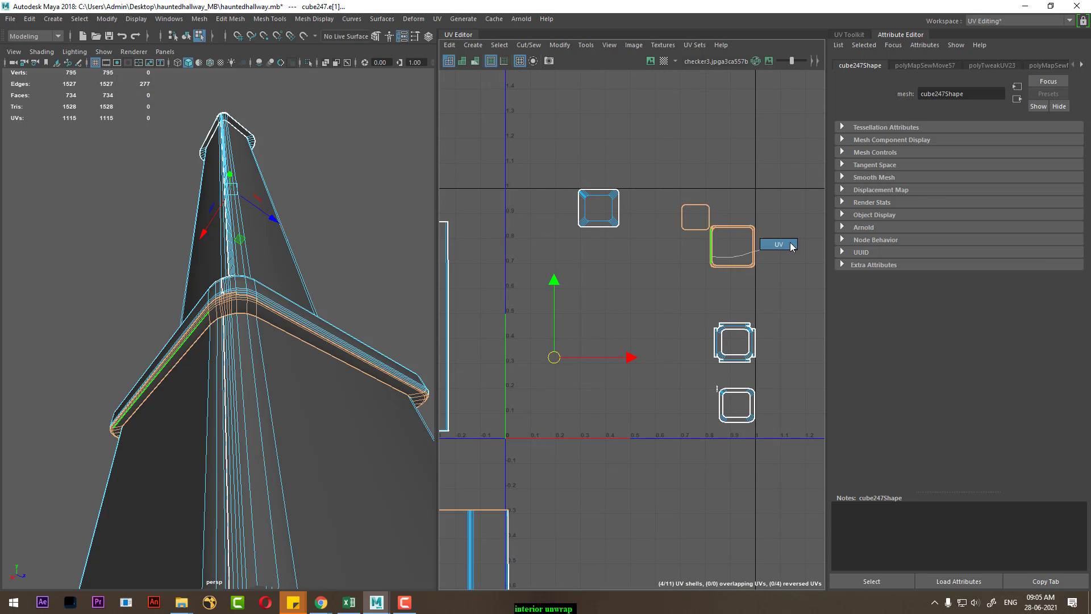
pyautogui.click(732, 278)
pyautogui.moveTo(732, 278); pyautogui.dragTo(769, 305, button='right')
pyautogui.moveTo(738, 256); pyautogui.dragTo(599, 339)
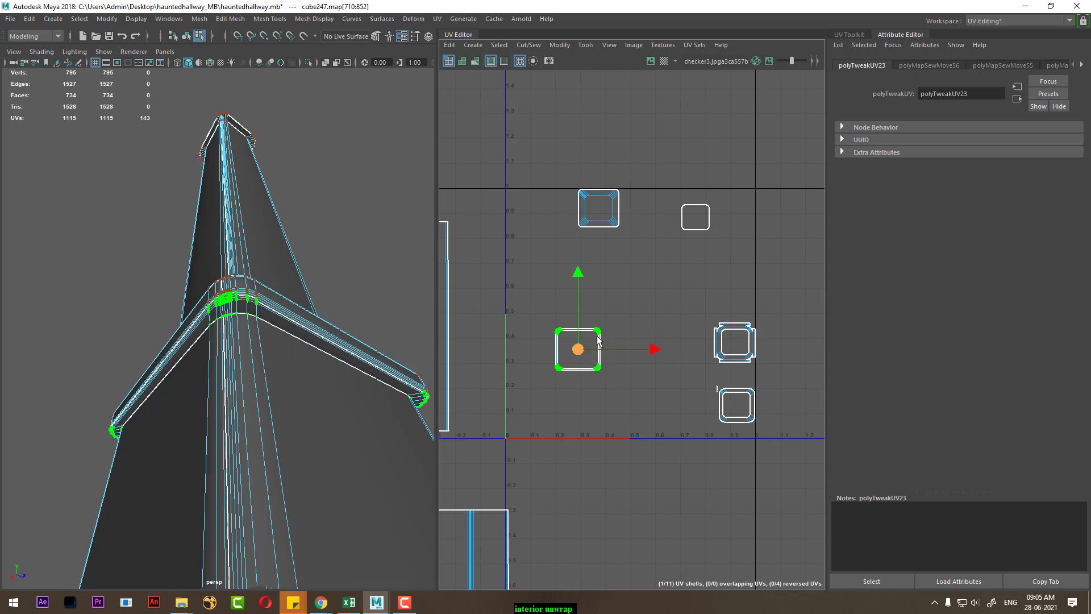
pyautogui.hotkey('ctrl', 'F10')
pyautogui.moveTo(622, 309); pyautogui.dragTo(591, 401, button='right')
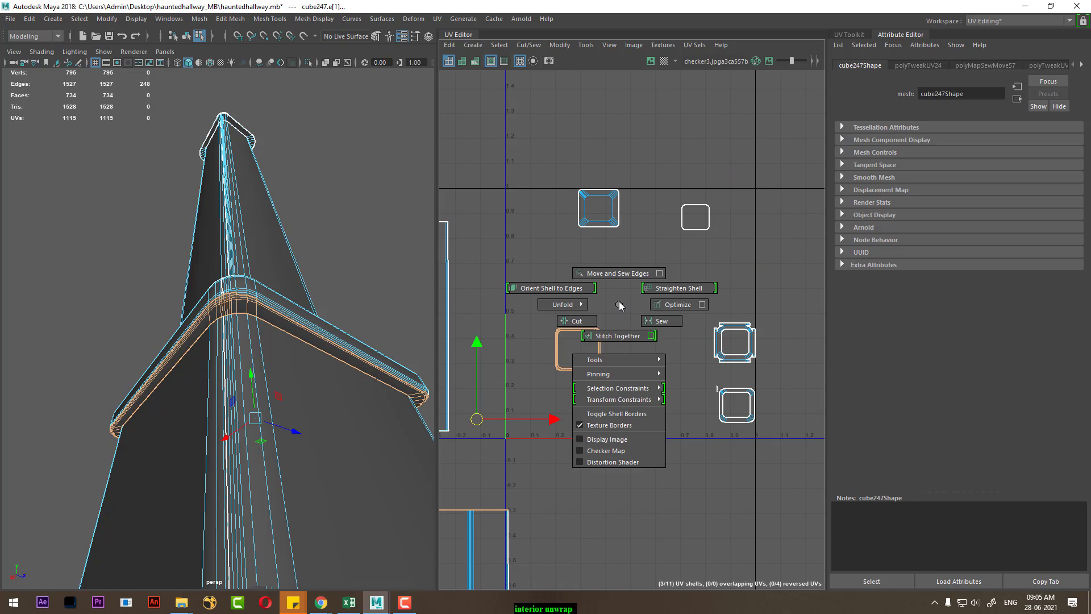
pyautogui.keyDown('alt'); pyautogui.moveTo(467, 536); pyautogui.dragTo(638, 418, button='middle'); pyautogui.keyUp('alt')
# Step: Sew the bottom shell's top edges together into one piece
pyautogui.keyDown('alt'); pyautogui.moveTo(637, 418); pyautogui.dragTo(684, 410, button='right'); pyautogui.keyUp('alt')
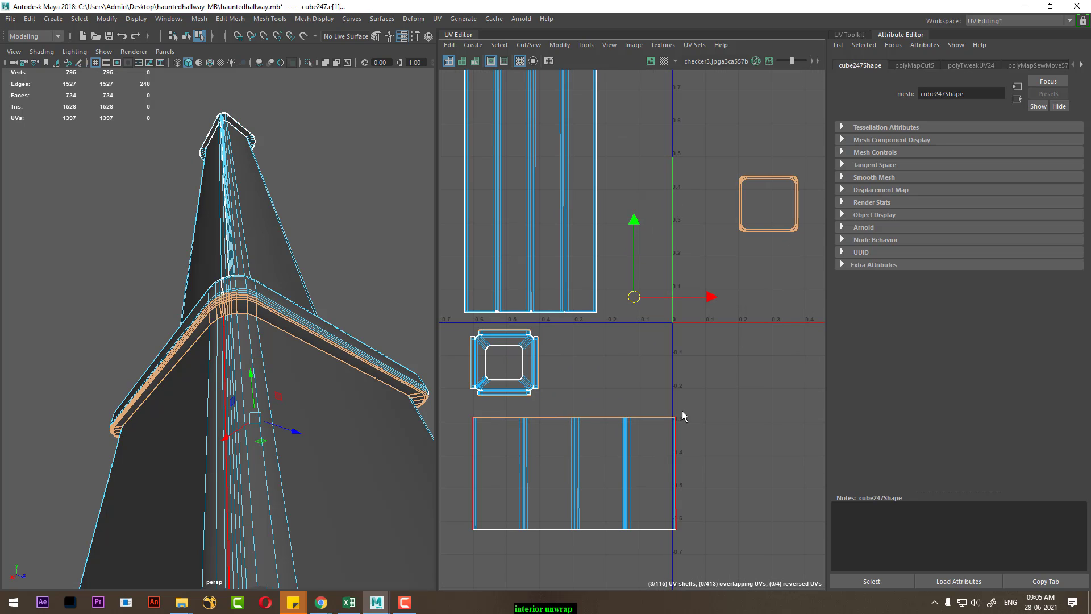
pyautogui.moveTo(683, 411); pyautogui.dragTo(461, 439)
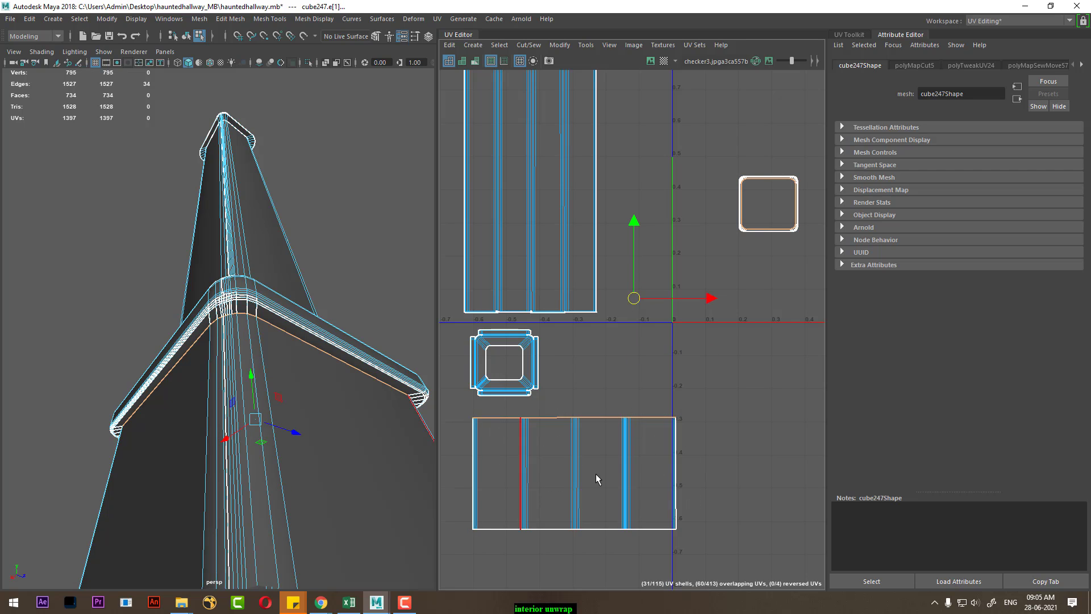
pyautogui.keyDown('shift'); pyautogui.moveTo(677, 425); pyautogui.dragTo(568, 239, button='right'); pyautogui.keyUp('shift')
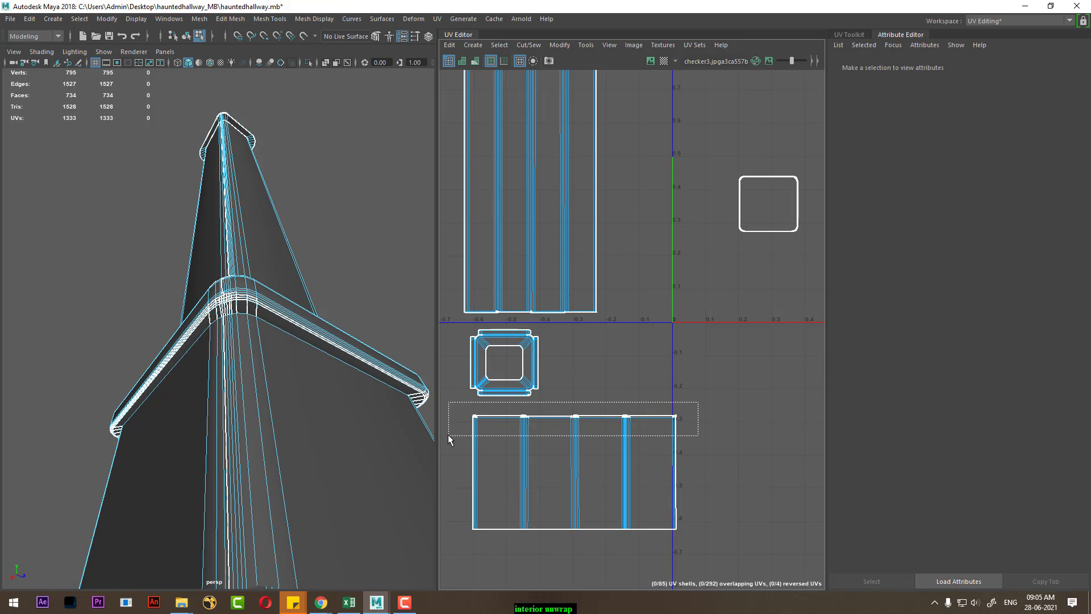
pyautogui.moveTo(525, 433); pyautogui.dragTo(450, 438)
pyautogui.rightClick(599, 445)
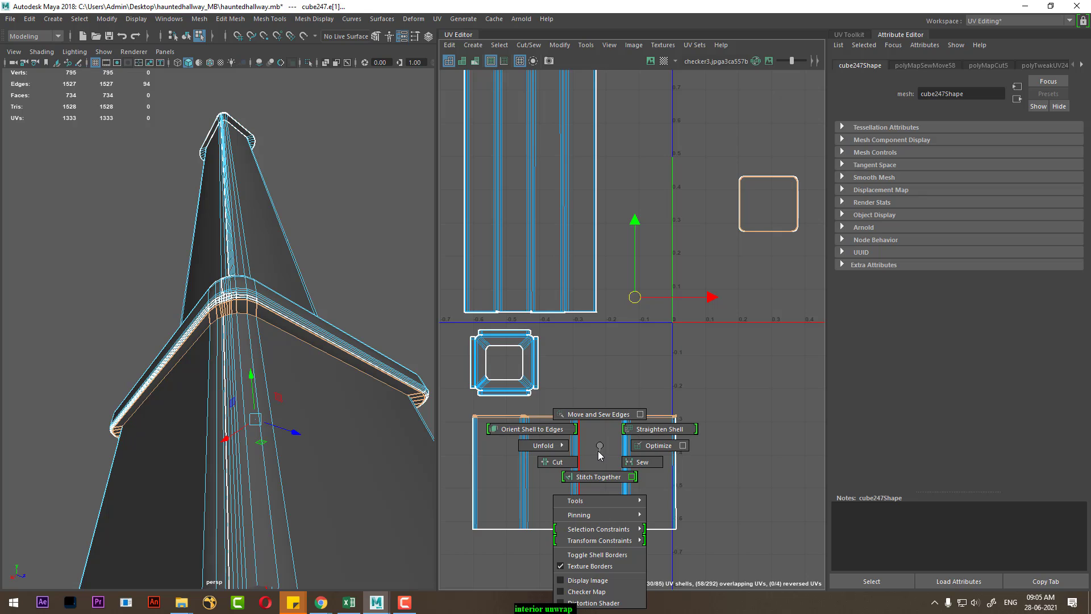
pyautogui.moveTo(599, 454)
pyautogui.keyDown('alt'); pyautogui.mouseDown(button='right')
pyautogui.moveTo(697, 498)
pyautogui.moveTo(792, 470)
pyautogui.mouseUp(button='right'); pyautogui.keyUp('alt')
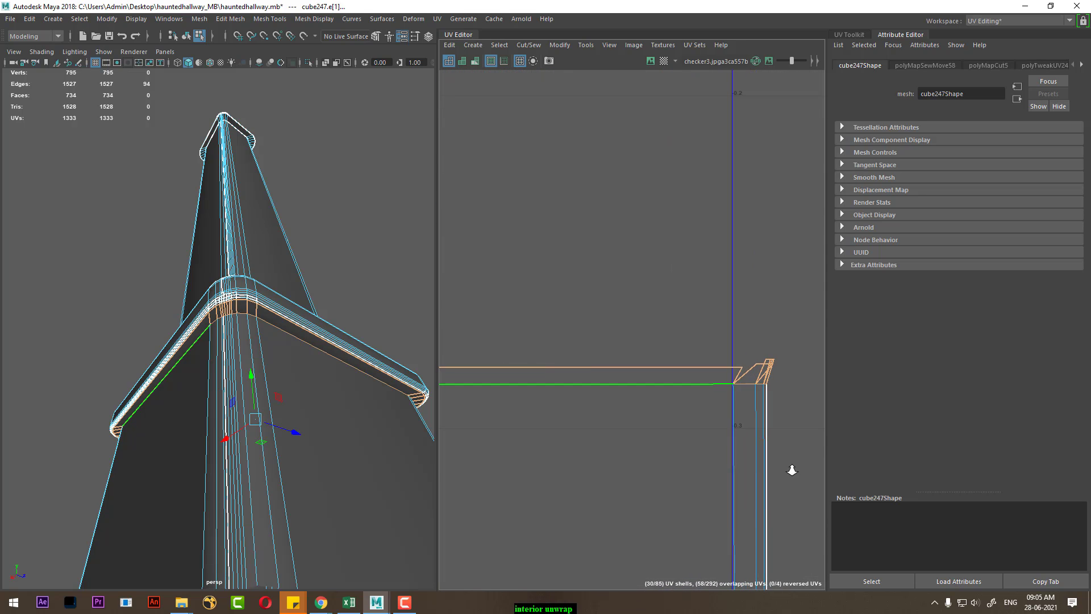
pyautogui.keyDown('ctrl'); pyautogui.click(766, 398); pyautogui.keyUp('ctrl')
pyautogui.moveTo(731, 419)
pyautogui.keyDown('alt'); pyautogui.mouseDown(button='right')
pyautogui.moveTo(612, 339)
pyautogui.moveTo(637, 385)
pyautogui.mouseUp(button='right'); pyautogui.keyUp('alt')
pyautogui.keyDown('alt'); pyautogui.moveTo(637, 386); pyautogui.dragTo(670, 382, button='middle'); pyautogui.keyUp('alt')
# Step: Select the edges of the small bracket-shaped UV shell
pyautogui.scroll(2, 609, 339)
pyautogui.scroll(2, 561, 309)
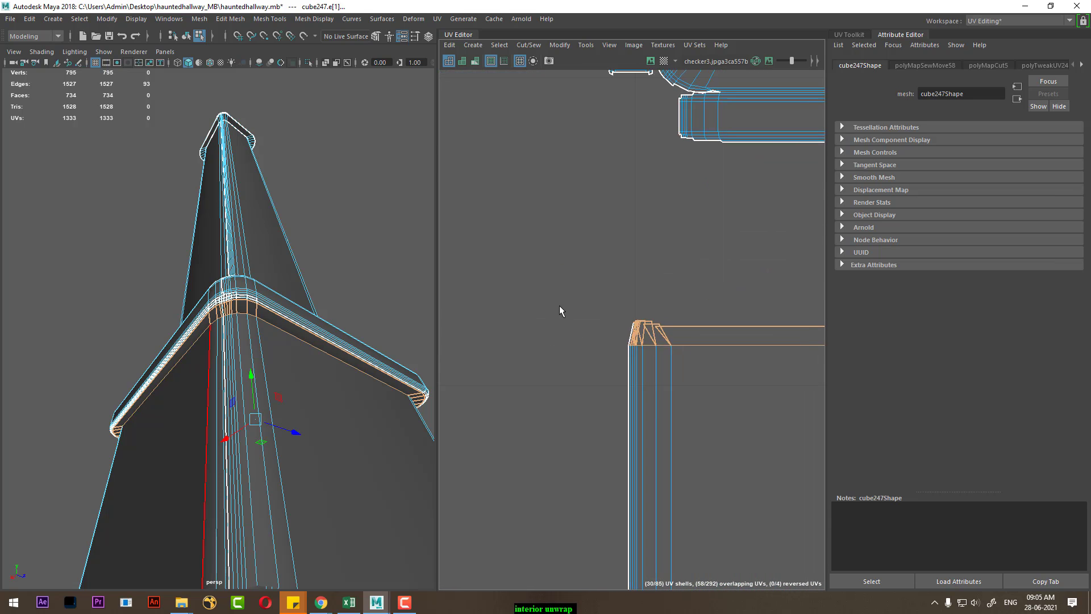
pyautogui.scroll(2, 560, 309)
pyautogui.scroll(-1, 642, 486)
pyautogui.scroll(-3, 643, 415)
pyautogui.scroll(-1, 643, 415)
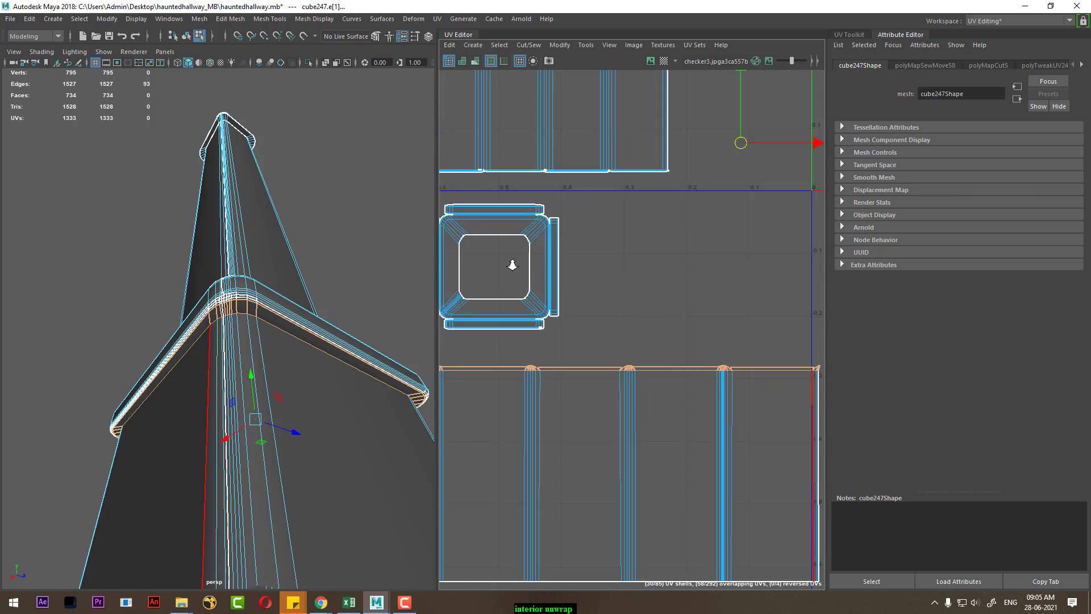
pyautogui.scroll(-2, 656, 419)
pyautogui.click(656, 419)
pyautogui.scroll(1, 655, 416)
pyautogui.scroll(-1, 655, 416)
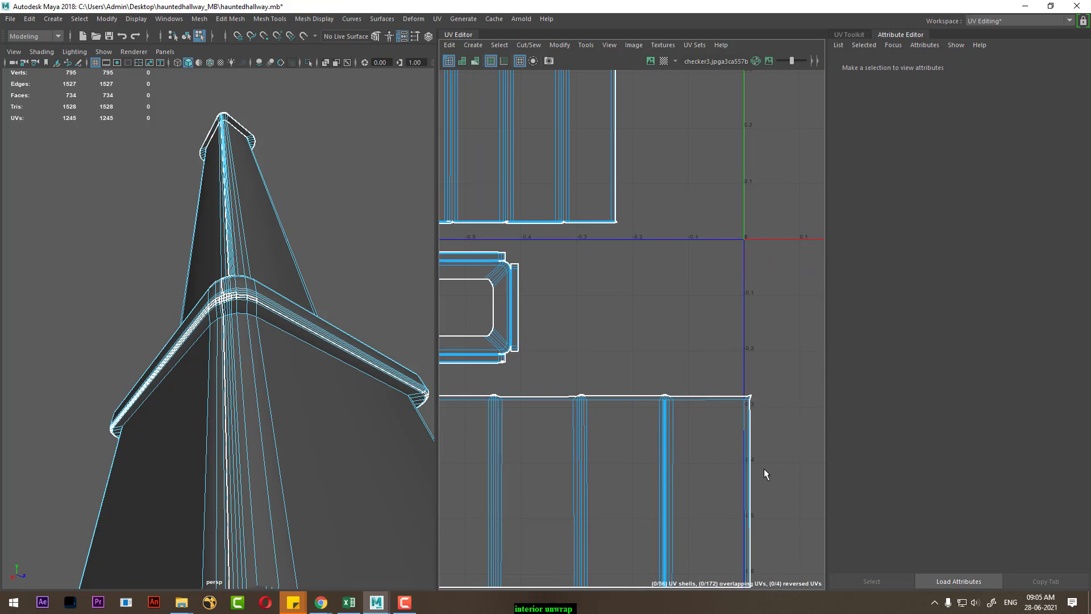
pyautogui.scroll(-3, 764, 468)
pyautogui.scroll(3, 632, 279)
pyautogui.keyDown('alt'); pyautogui.moveTo(632, 279); pyautogui.dragTo(624, 249, button='middle'); pyautogui.keyUp('alt')
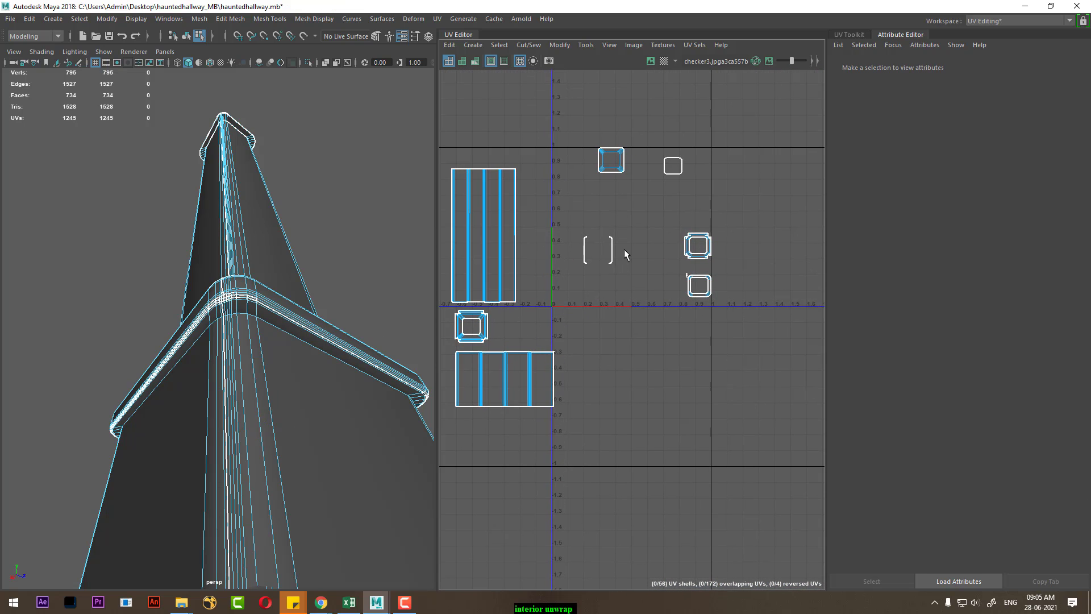
pyautogui.moveTo(549, 285); pyautogui.dragTo(557, 284)
# Step: Check the square shell's edges, leaving 10 shells with no overlapping UVs
pyautogui.scroll(1, 568, 274)
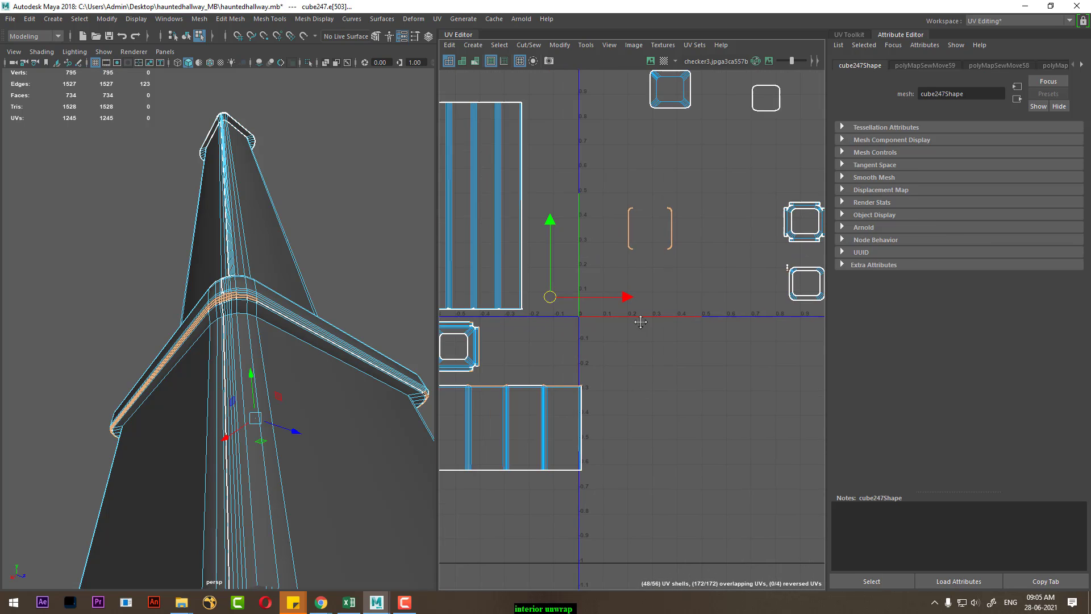
pyautogui.scroll(2, 626, 411)
pyautogui.scroll(2, 682, 369)
pyautogui.scroll(2, 703, 341)
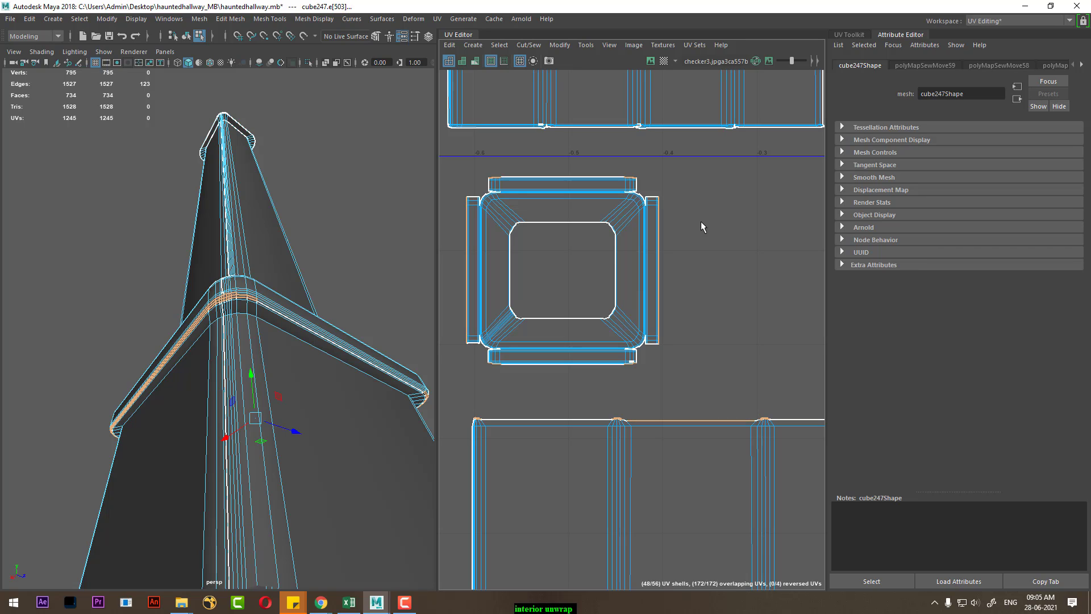
pyautogui.moveTo(698, 169)
pyautogui.keyDown('ctrl'); pyautogui.mouseDown()
pyautogui.moveTo(461, 340)
pyautogui.moveTo(448, 370)
pyautogui.mouseUp(); pyautogui.keyUp('ctrl')
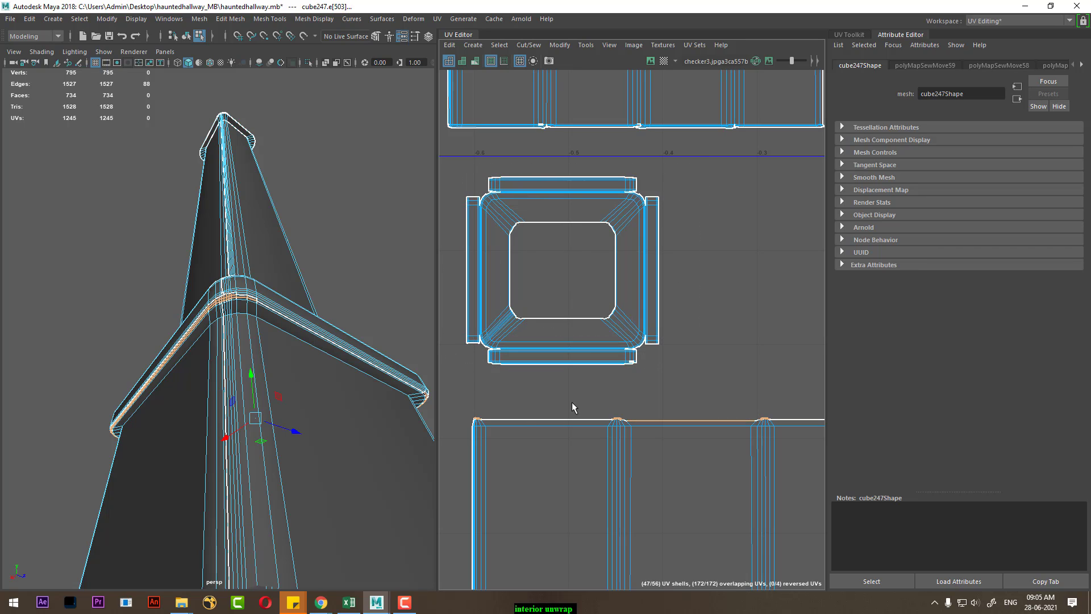
pyautogui.scroll(-3, 572, 402)
pyautogui.scroll(-3, 624, 337)
pyautogui.click(584, 199)
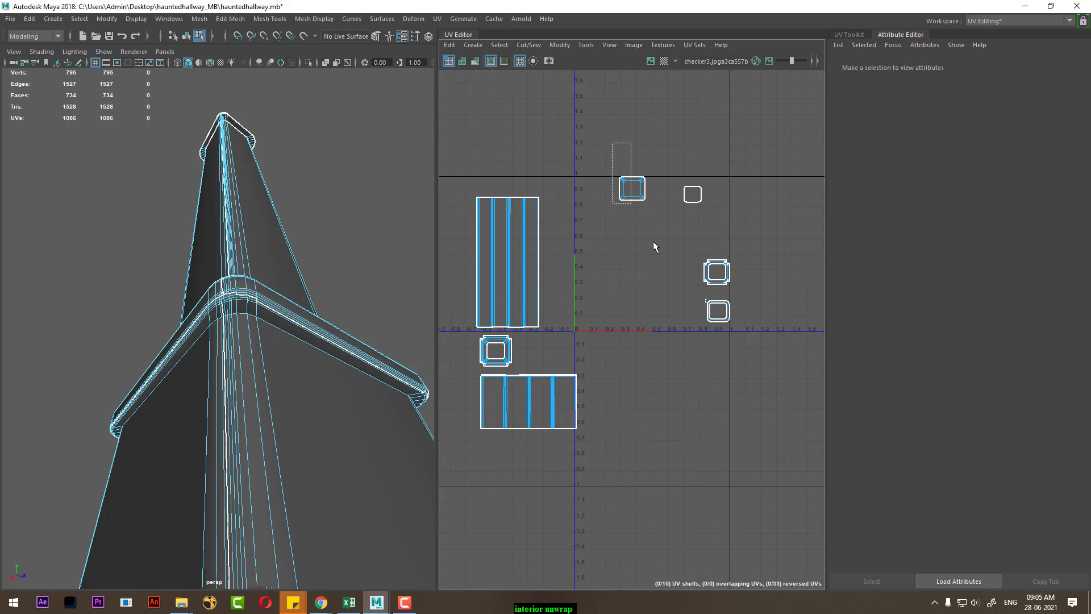
# Step: Convert the small top square shell to UVs and delete them
pyautogui.moveTo(612, 143); pyautogui.dragTo(653, 241)
pyautogui.press('f')
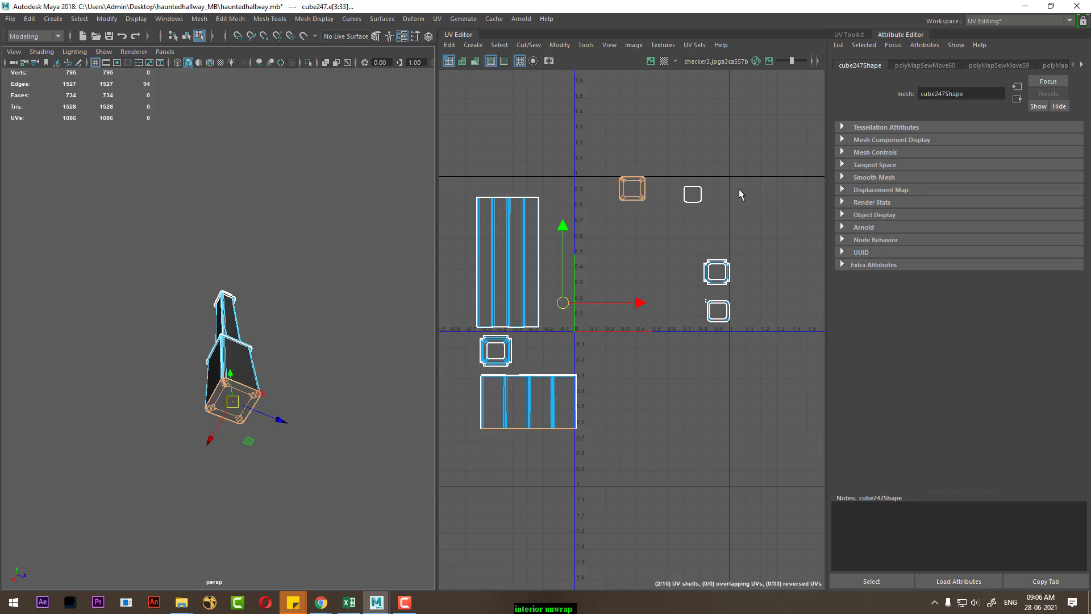
pyautogui.keyDown('shift'); pyautogui.rightClick(641, 154); pyautogui.keyUp('shift')
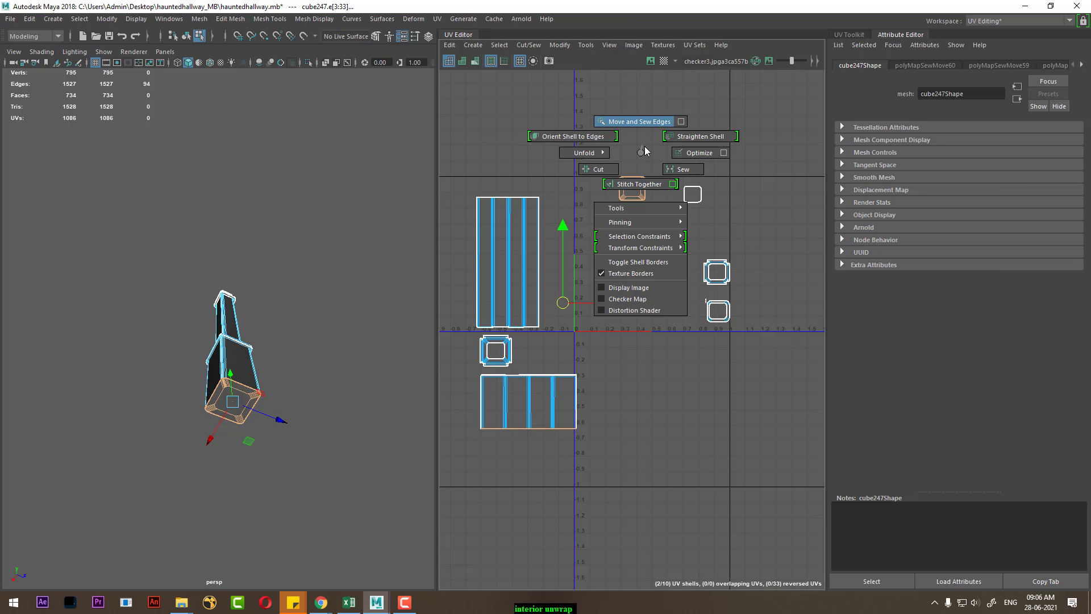
pyautogui.click(638, 122)
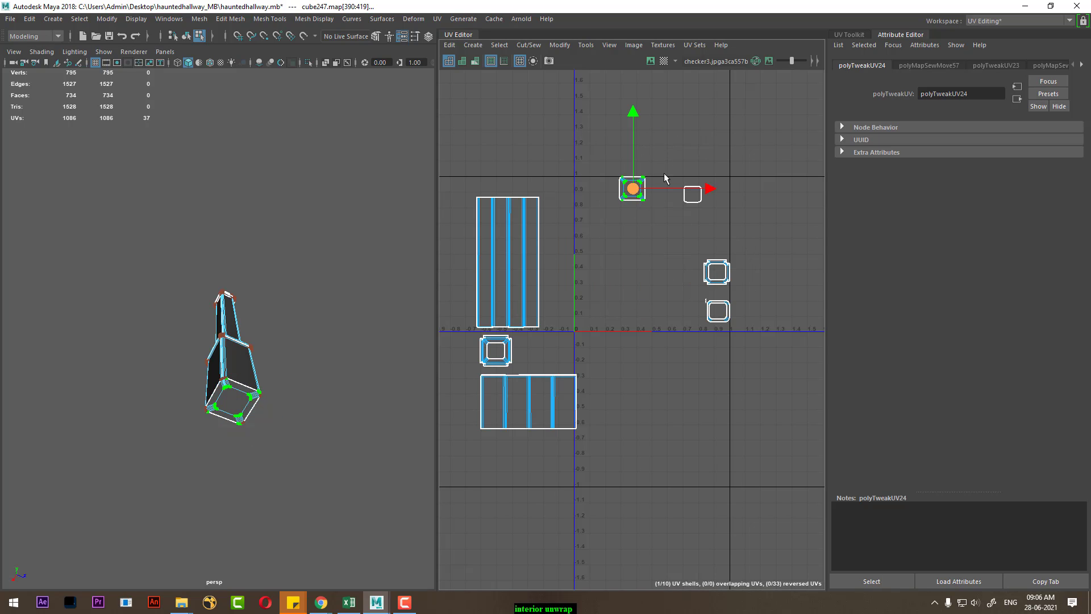
pyautogui.keyDown('shift'); pyautogui.rightClick(638, 152); pyautogui.keyUp('shift')
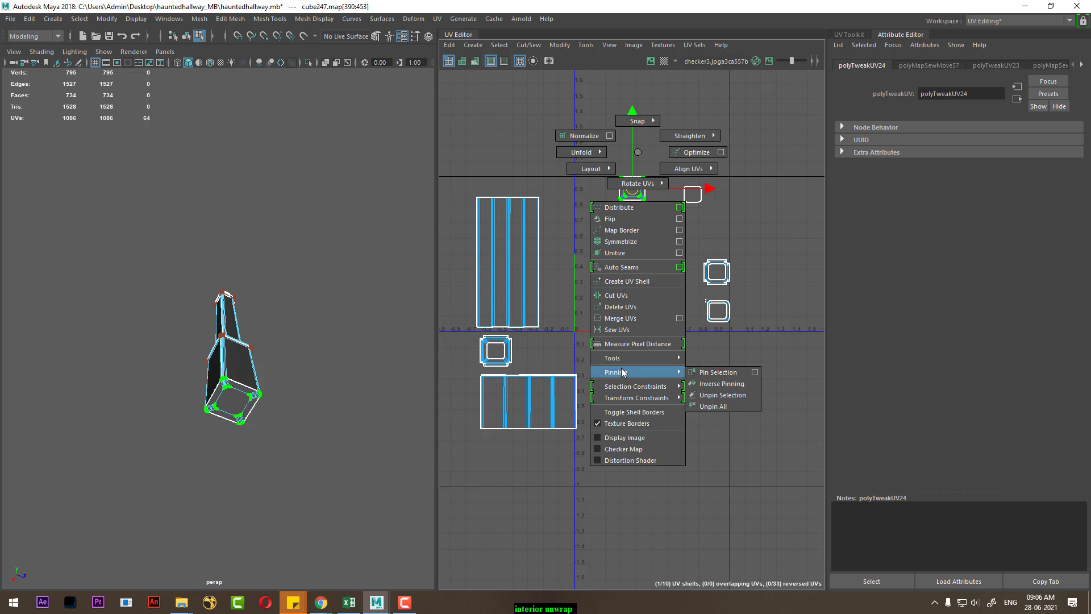
pyautogui.click(634, 306)
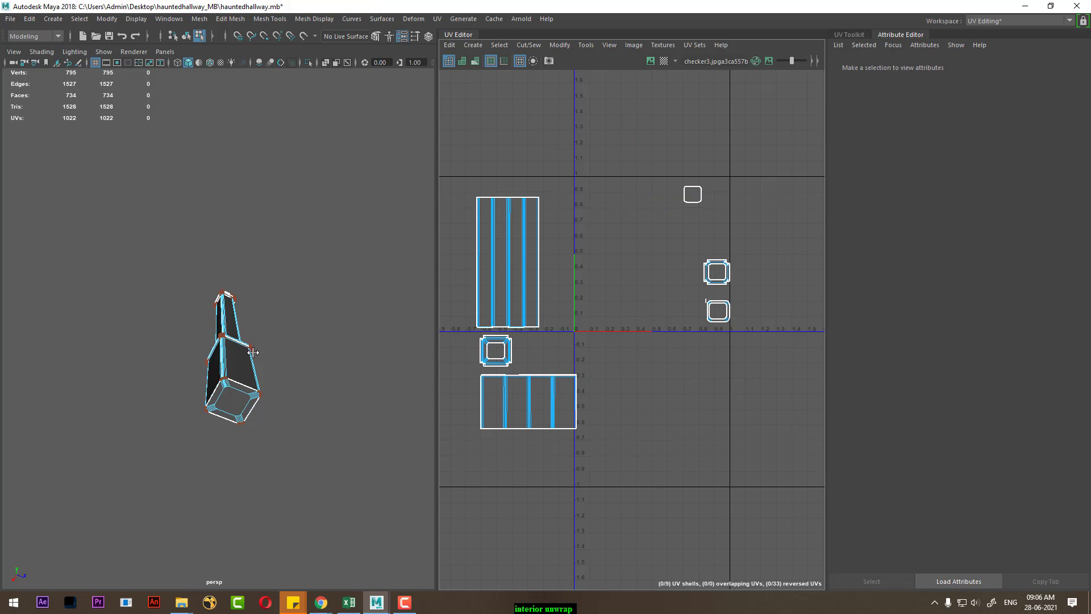
# Step: Select the small end-cap shell's face, convert it to UVs and delete them
pyautogui.moveTo(253, 352)
pyautogui.keyDown('alt'); pyautogui.mouseDown()
pyautogui.moveTo(254, 316)
pyautogui.moveTo(300, 380)
pyautogui.mouseUp(); pyautogui.keyUp('alt')
pyautogui.scroll(2, 682, 318)
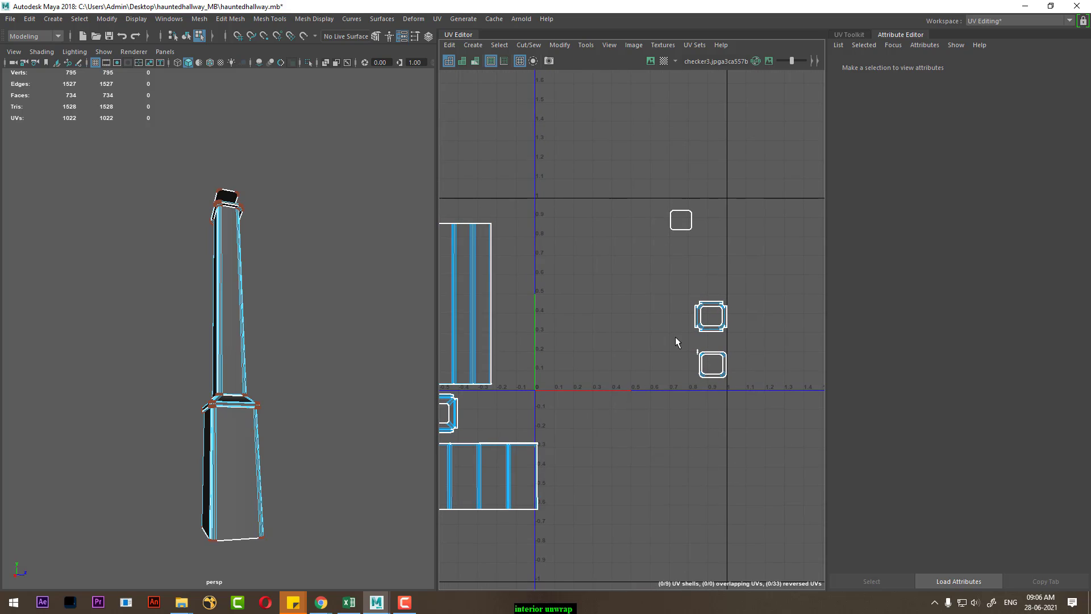
pyautogui.keyDown('alt'); pyautogui.moveTo(675, 338); pyautogui.dragTo(682, 332, button='middle'); pyautogui.keyUp('alt')
pyautogui.moveTo(678, 261); pyautogui.dragTo(677, 287, button='right')
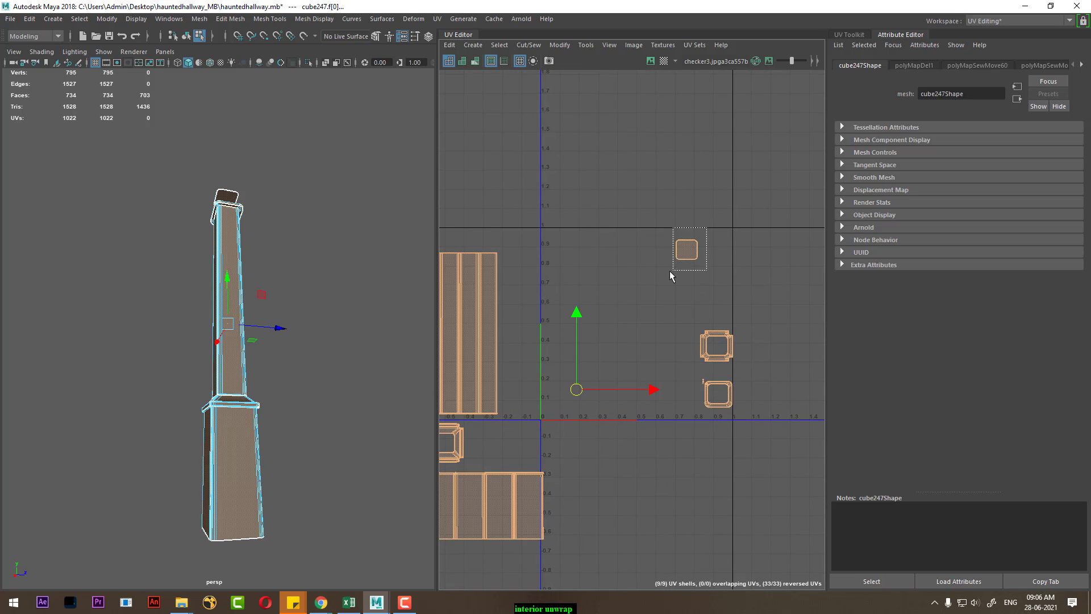
pyautogui.moveTo(373, 336)
pyautogui.keyDown('alt'); pyautogui.mouseDown()
pyautogui.moveTo(262, 261)
pyautogui.moveTo(226, 458)
pyautogui.mouseUp(); pyautogui.keyUp('alt')
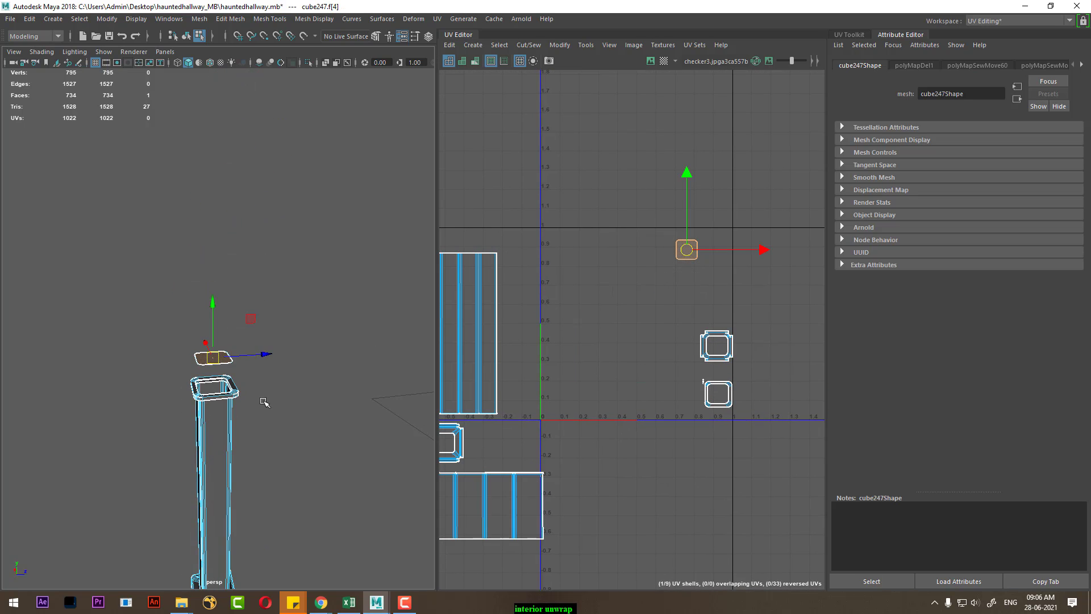
pyautogui.keyDown('shift'); pyautogui.rightClick(728, 201); pyautogui.keyUp('shift')
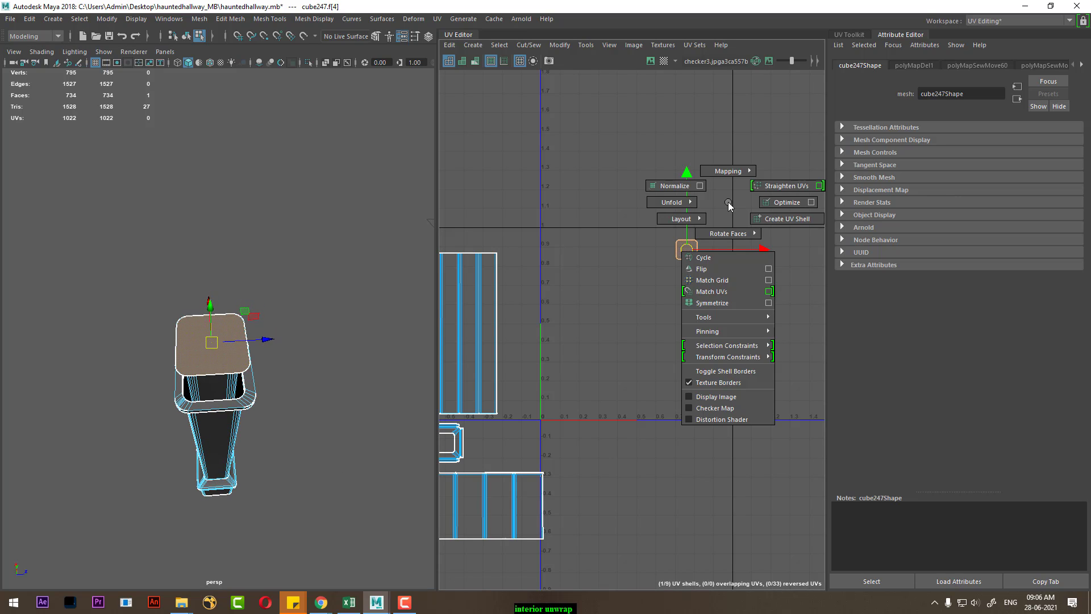
pyautogui.click(728, 202)
pyautogui.keyDown('shift'); pyautogui.moveTo(728, 199); pyautogui.dragTo(774, 203, button='right'); pyautogui.keyUp('shift')
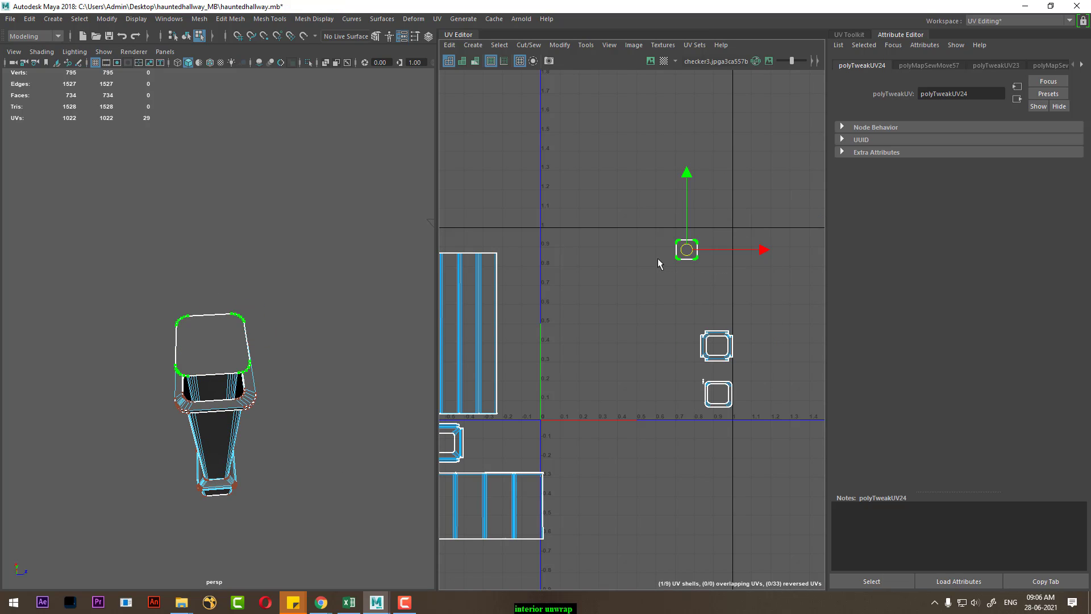
pyautogui.keyDown('shift'); pyautogui.moveTo(686, 184); pyautogui.dragTo(684, 225, button='right'); pyautogui.keyUp('shift')
pyautogui.keyDown('shift'); pyautogui.moveTo(675, 341); pyautogui.dragTo(676, 341, button='right'); pyautogui.keyUp('shift')
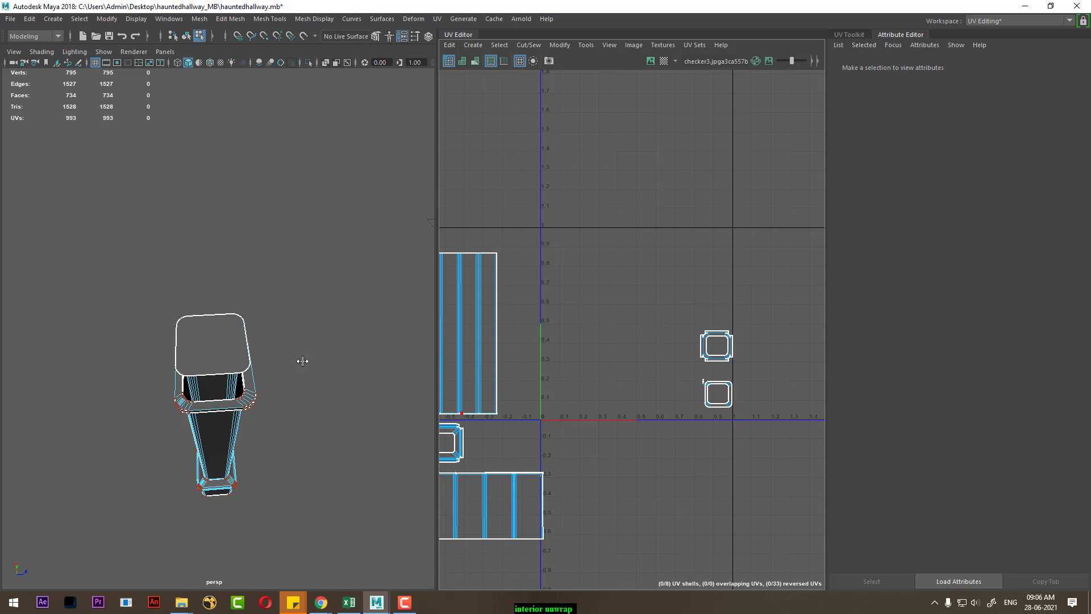
# Step: Return to Object mode and reselect the baluster, now showing 8 UV shells
pyautogui.moveTo(253, 296); pyautogui.dragTo(312, 165, button='right')
pyautogui.click(612, 405)
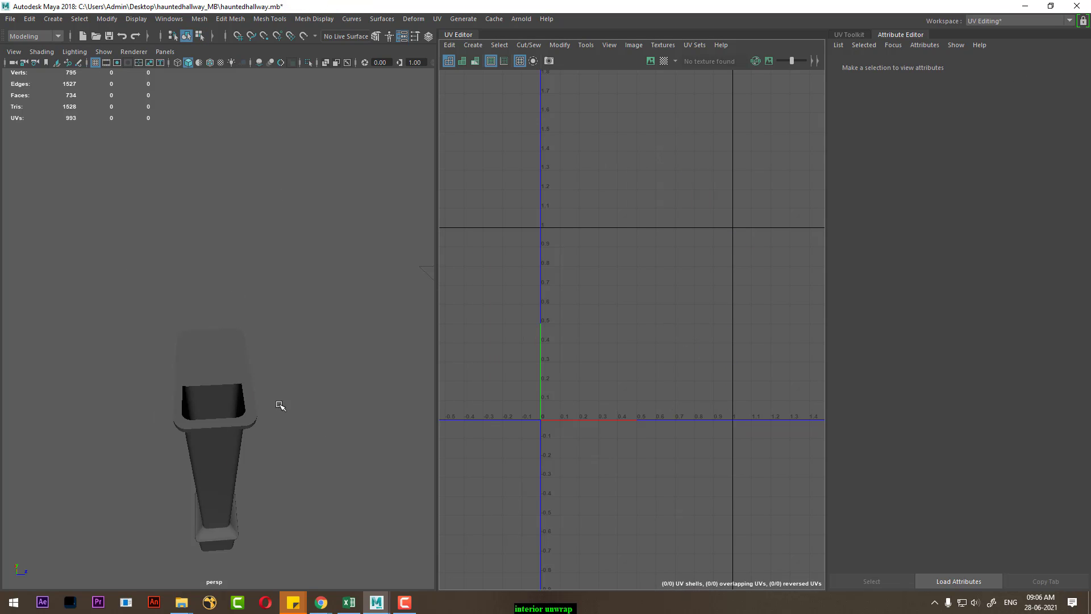
pyautogui.click(253, 407)
# Step: Select the left UV shells and try Layout, cancelling the non-manifold fix dialog
pyautogui.scroll(-3, 668, 443)
pyautogui.scroll(-1, 651, 364)
pyautogui.moveTo(646, 352); pyautogui.dragTo(679, 254, button='right')
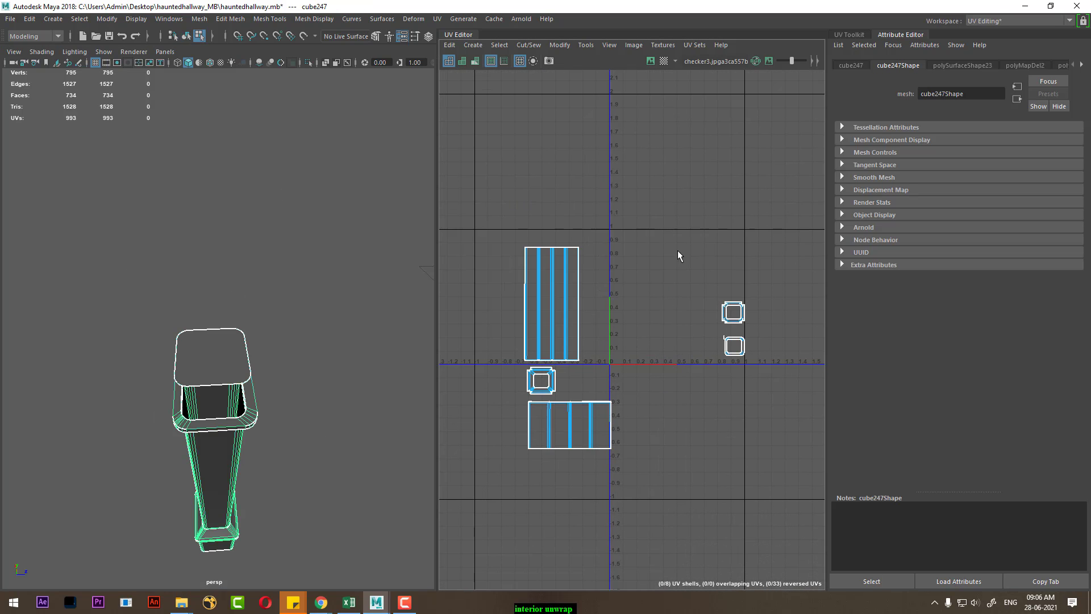
pyautogui.moveTo(657, 220); pyautogui.dragTo(443, 568)
pyautogui.keyDown('shift'); pyautogui.moveTo(627, 298); pyautogui.dragTo(531, 342, button='right'); pyautogui.keyUp('shift')
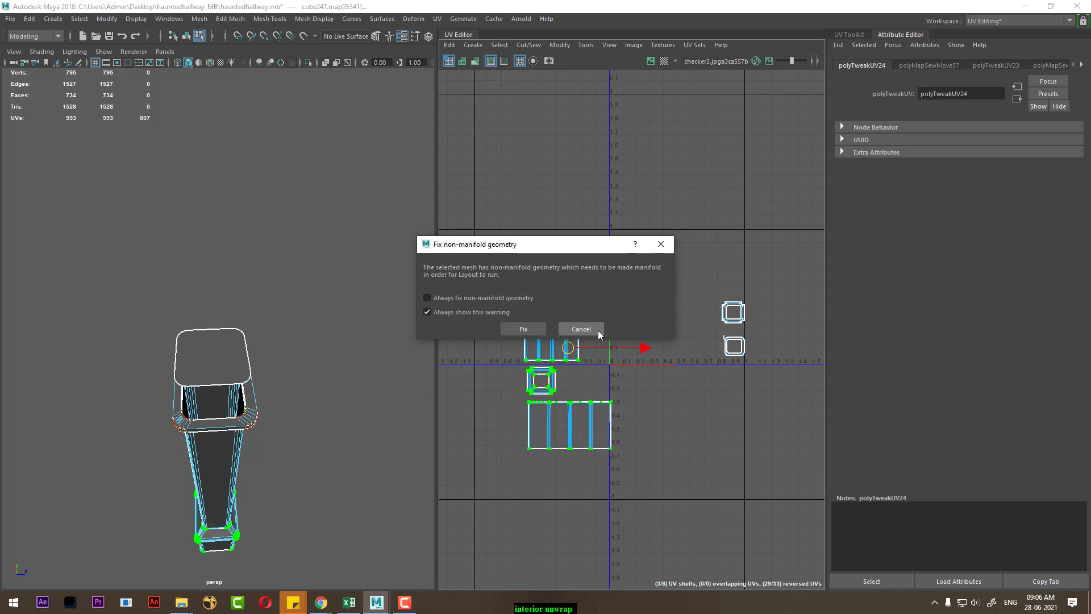
pyautogui.click(581, 329)
# Step: Move the three left shells and the two lower shells into a group beside the tall strip
pyautogui.click(627, 253)
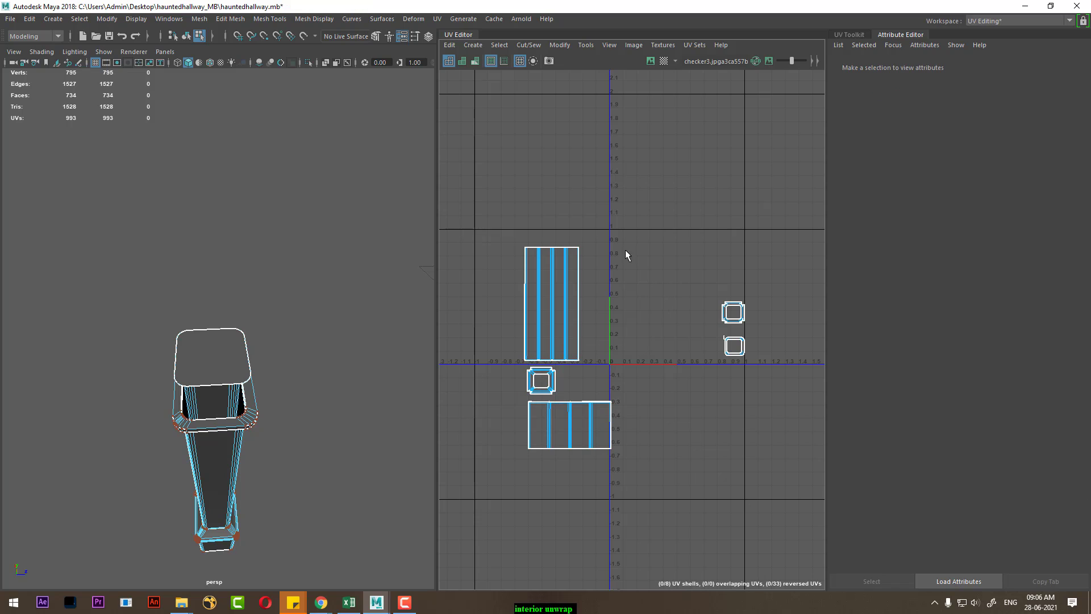
pyautogui.moveTo(657, 201)
pyautogui.mouseDown()
pyautogui.moveTo(473, 560)
pyautogui.moveTo(496, 551)
pyautogui.mouseUp()
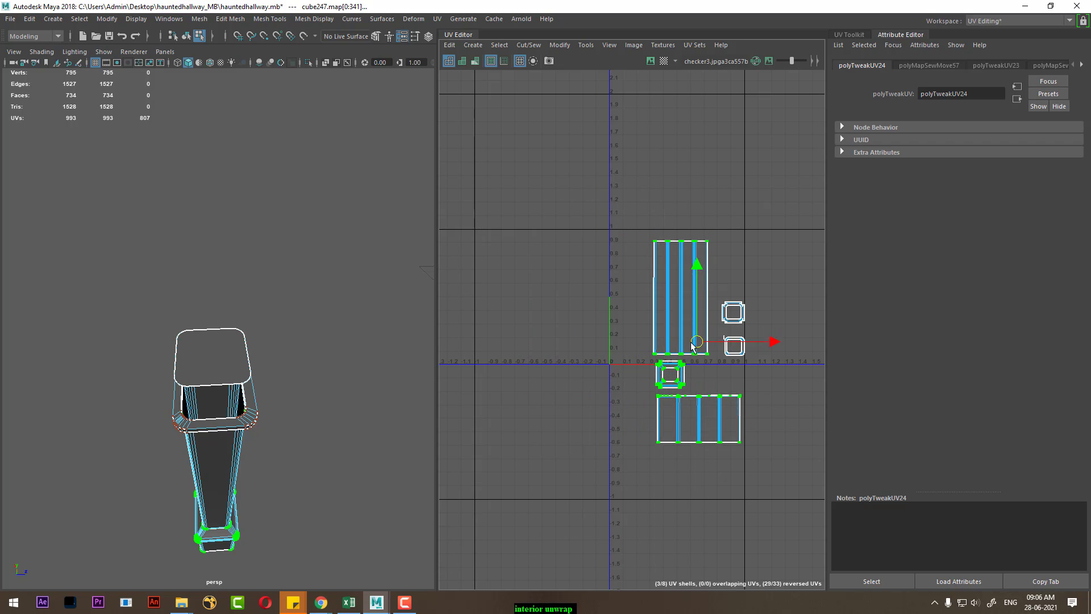
pyautogui.moveTo(568, 349); pyautogui.dragTo(661, 344)
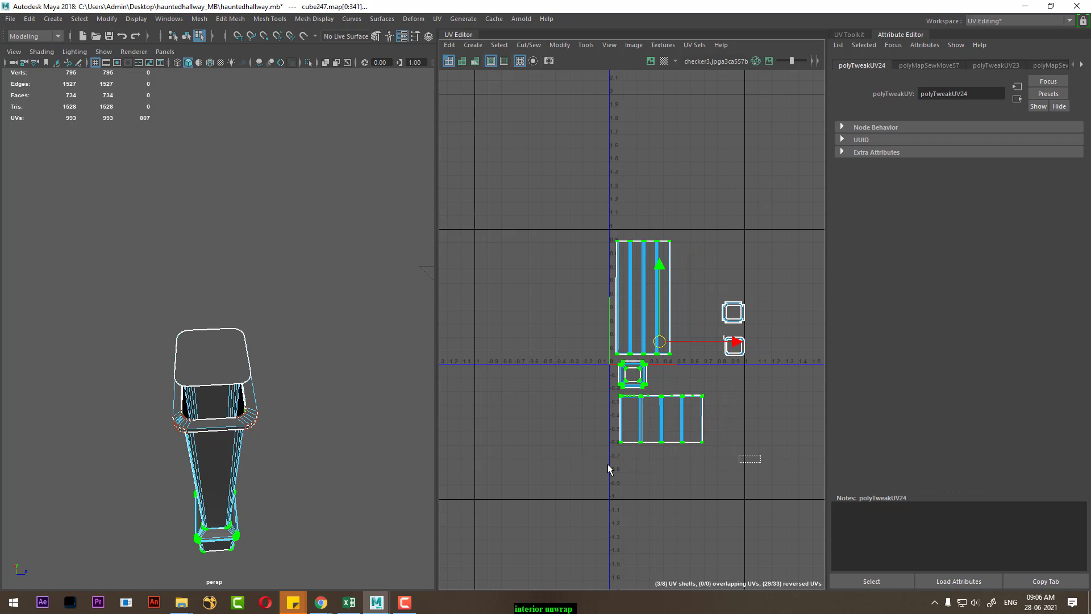
pyautogui.moveTo(762, 457); pyautogui.dragTo(560, 364)
pyautogui.keyDown('ctrl'); pyautogui.rightClick(619, 409); pyautogui.keyUp('ctrl')
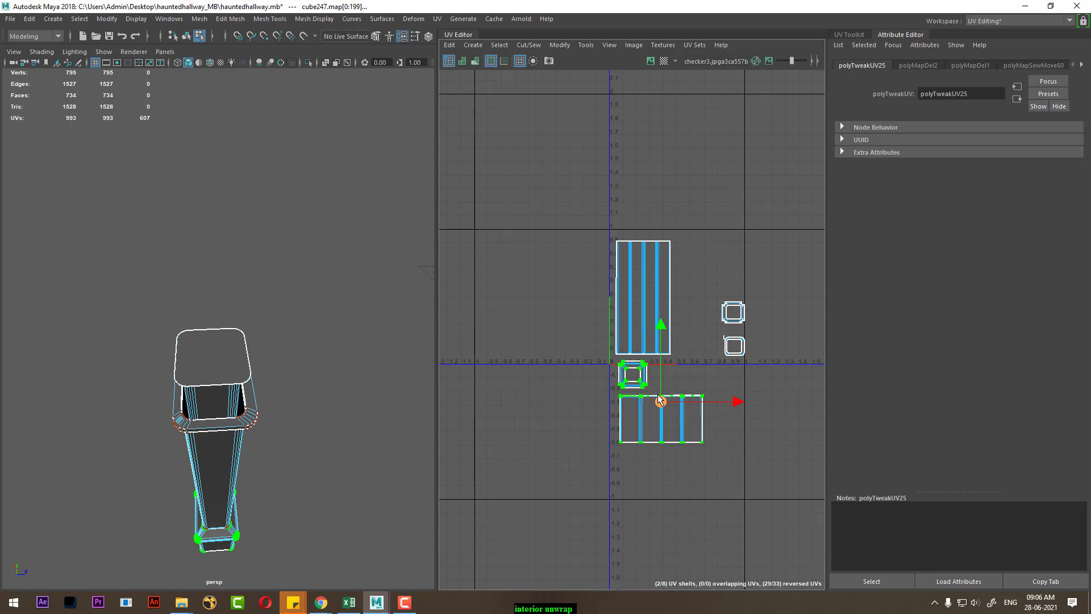
pyautogui.moveTo(660, 403)
pyautogui.mouseDown()
pyautogui.moveTo(721, 261)
pyautogui.moveTo(712, 250)
pyautogui.mouseUp()
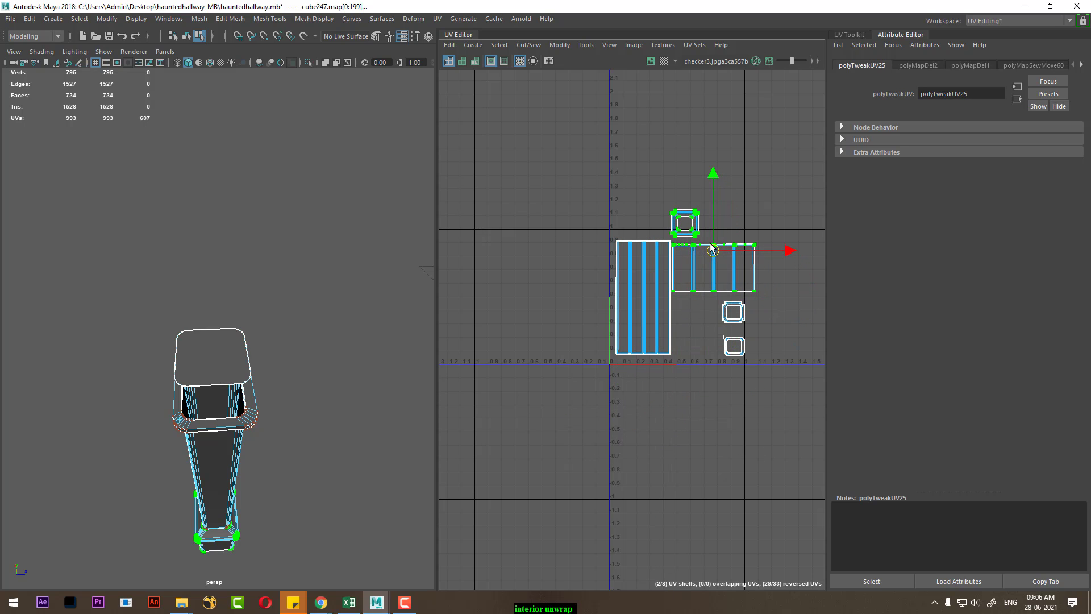
# Step: Scale all eight shells down to fit inside the 0–1 square, then return to object mode
pyautogui.scroll(3, 722, 259)
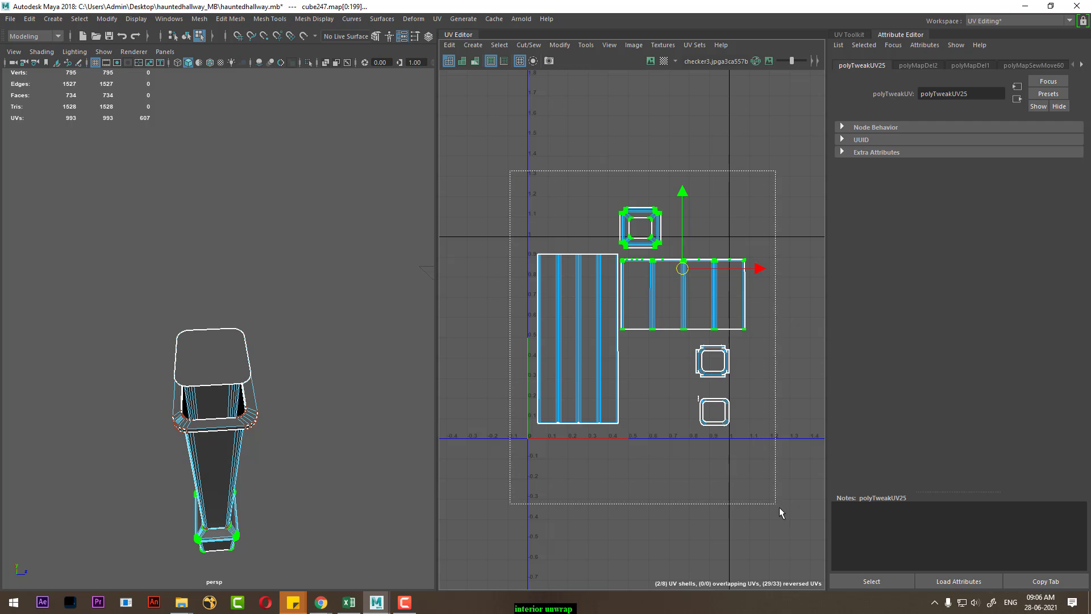
pyautogui.moveTo(510, 177); pyautogui.dragTo(777, 478)
pyautogui.moveTo(653, 317); pyautogui.dragTo(597, 373)
pyautogui.press('w')
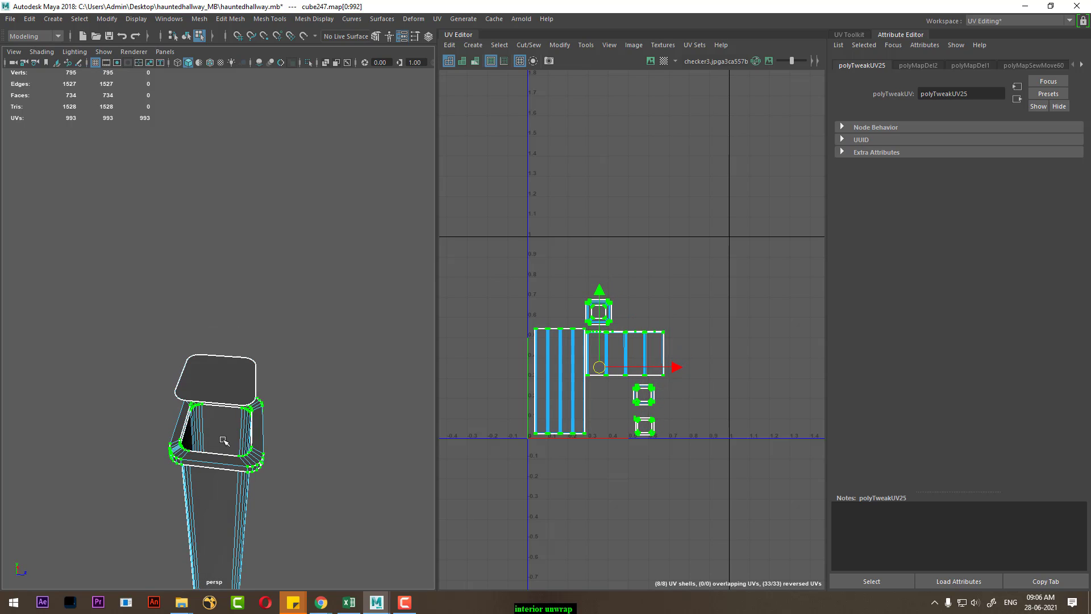
pyautogui.moveTo(227, 273); pyautogui.dragTo(336, 182, button='right')
# Step: Assign the checker favorite material to the baluster
pyautogui.click(215, 446)
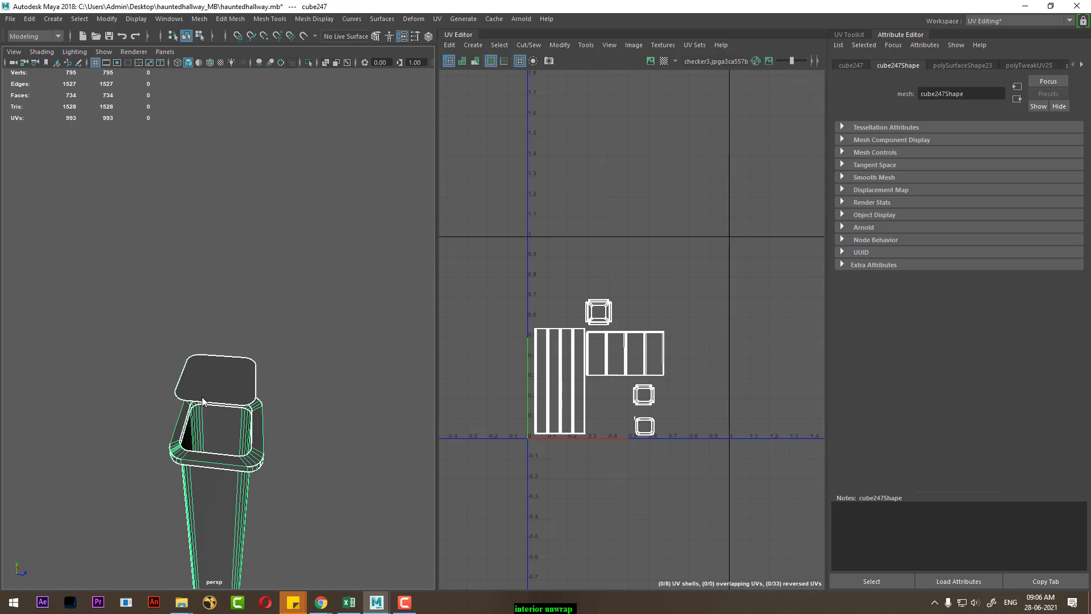
pyautogui.moveTo(206, 445); pyautogui.dragTo(216, 589, button='right')
pyautogui.moveTo(201, 577)
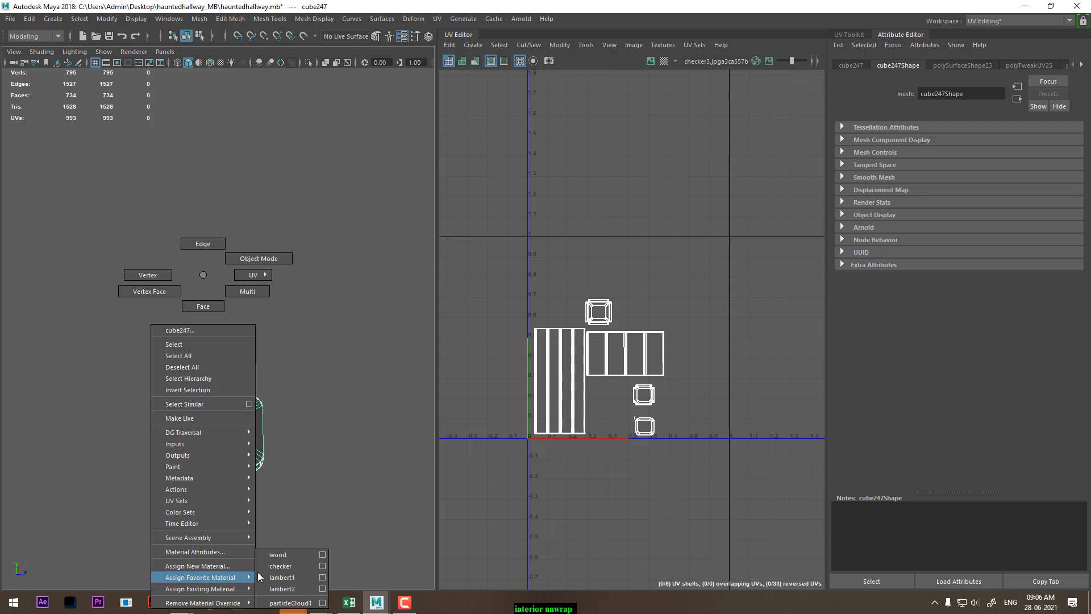
pyautogui.click(294, 574)
pyautogui.keyDown('alt'); pyautogui.moveTo(285, 519); pyautogui.dragTo(265, 467); pyautogui.keyUp('alt')
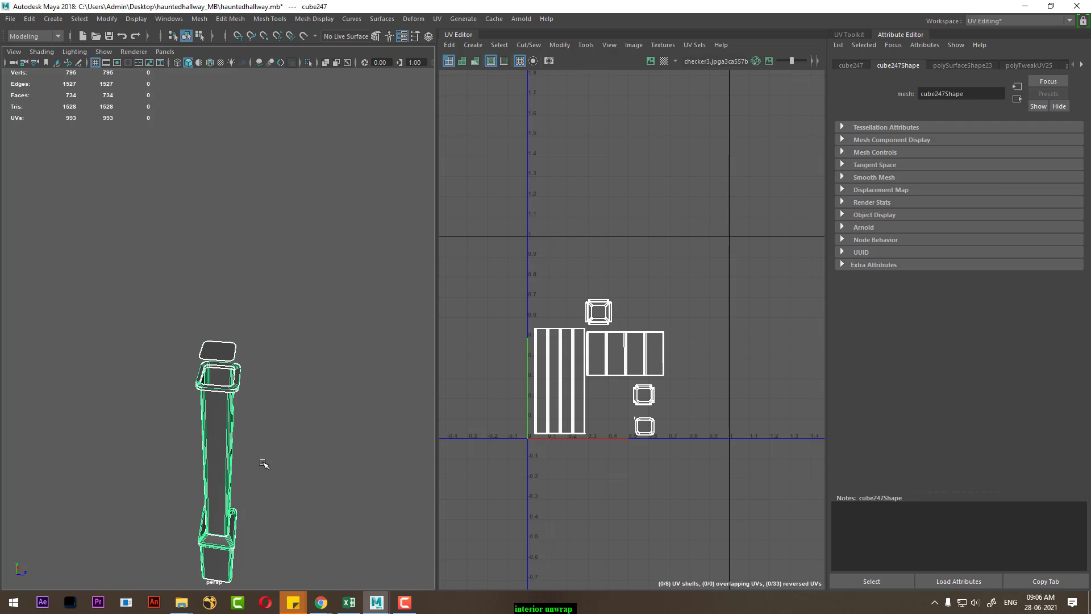
# Step: Switch to textured display (6) to inspect the checker, then select the sphere cap
pyautogui.press('6')
pyautogui.scroll(3, 273, 455)
pyautogui.keyDown('alt'); pyautogui.moveTo(273, 458); pyautogui.dragTo(292, 347, button='middle'); pyautogui.keyUp('alt')
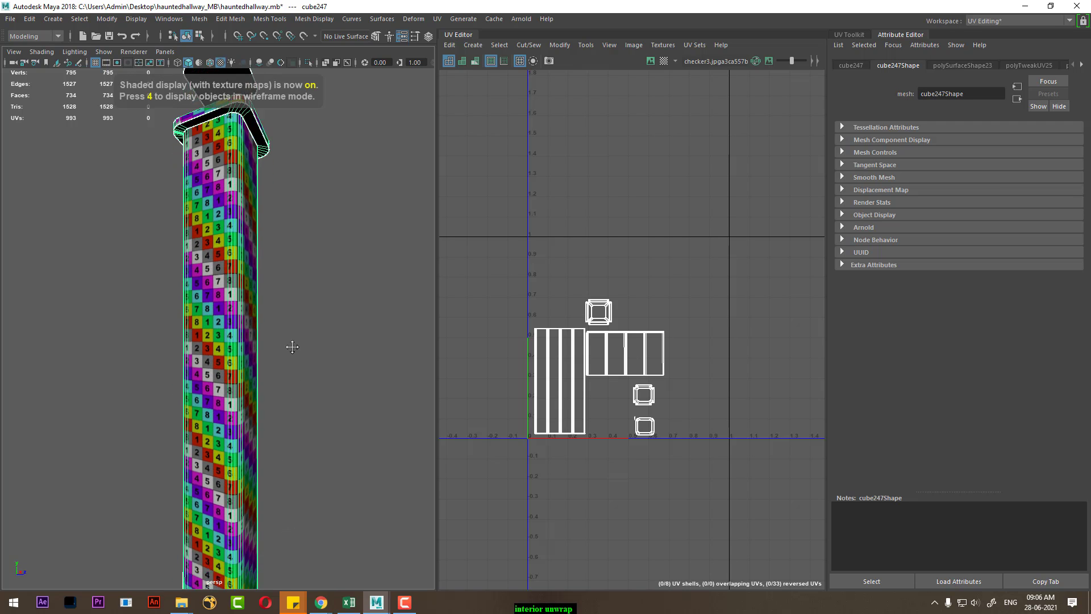
pyautogui.scroll(-2, 292, 347)
pyautogui.scroll(-2, 280, 378)
pyautogui.scroll(-3, 295, 402)
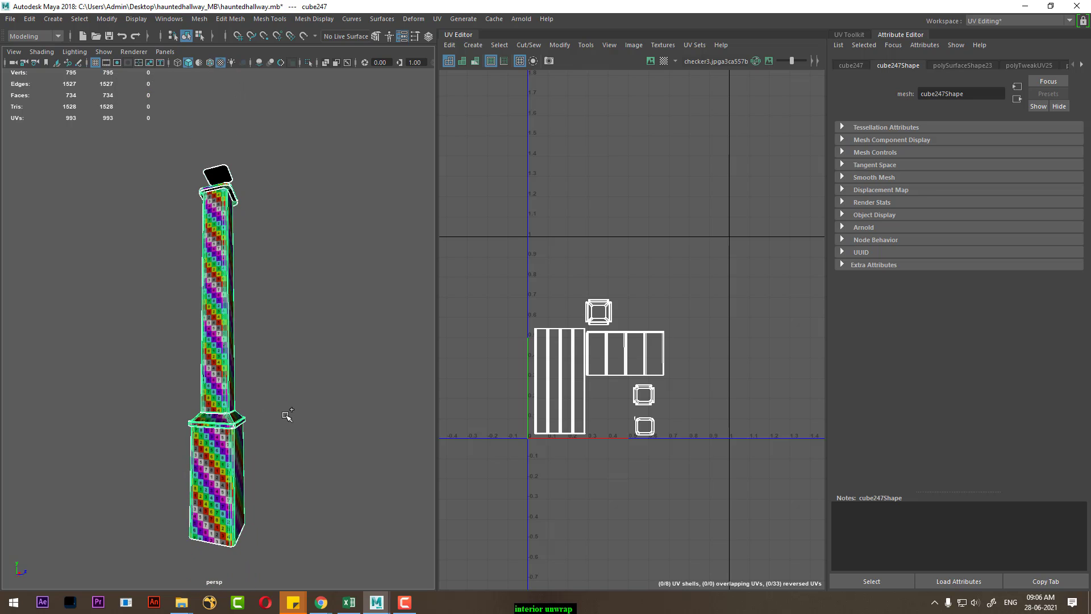
pyautogui.scroll(2, 269, 466)
pyautogui.keyDown('alt'); pyautogui.moveTo(267, 170); pyautogui.dragTo(267, 290, button='middle'); pyautogui.keyUp('alt')
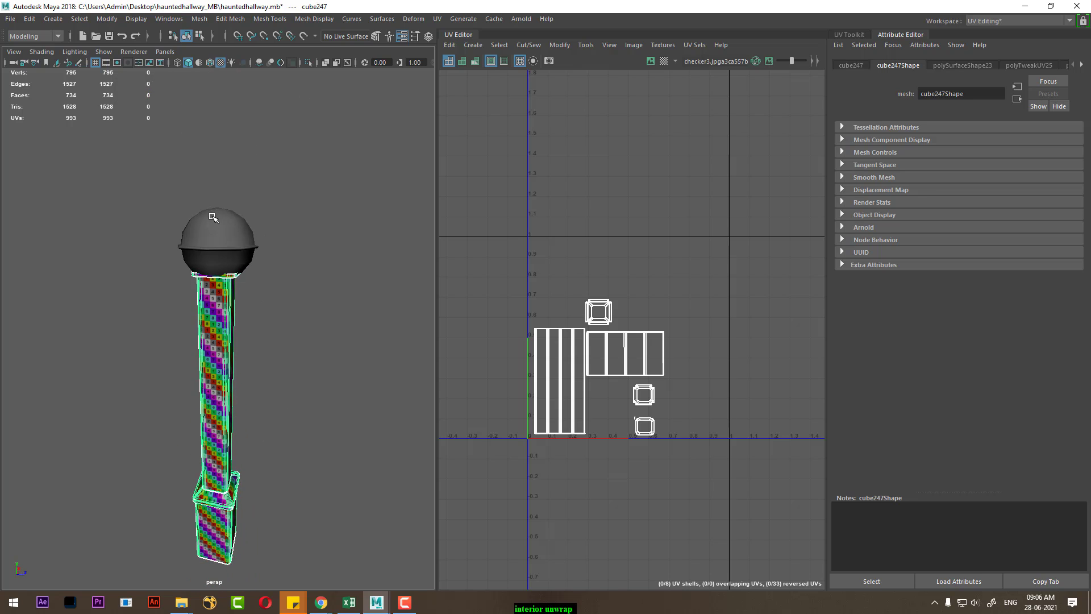
pyautogui.click(215, 244)
pyautogui.scroll(3, 261, 322)
pyautogui.scroll(3, 261, 321)
# Step: Apply a spherical UV projection to the sphere cap and close its options
pyautogui.scroll(1, 250, 321)
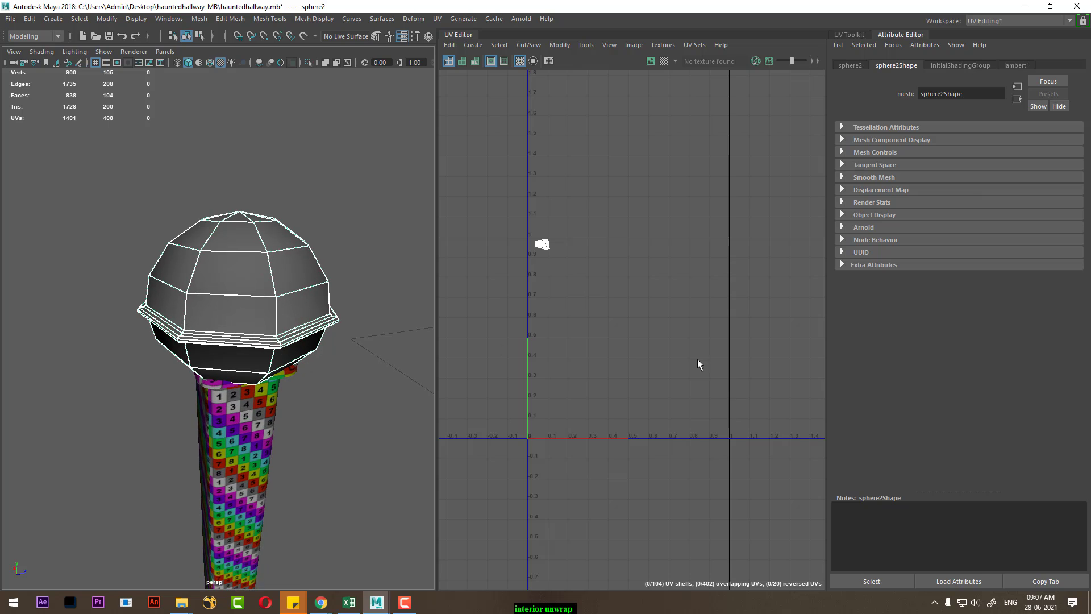
pyautogui.scroll(2, 654, 350)
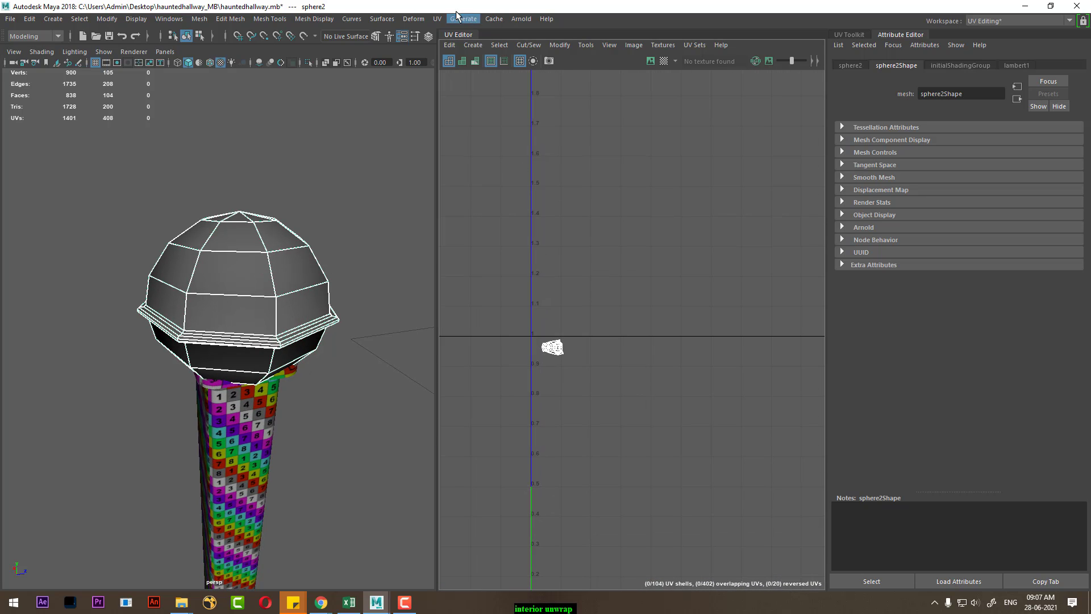
pyautogui.click(438, 17)
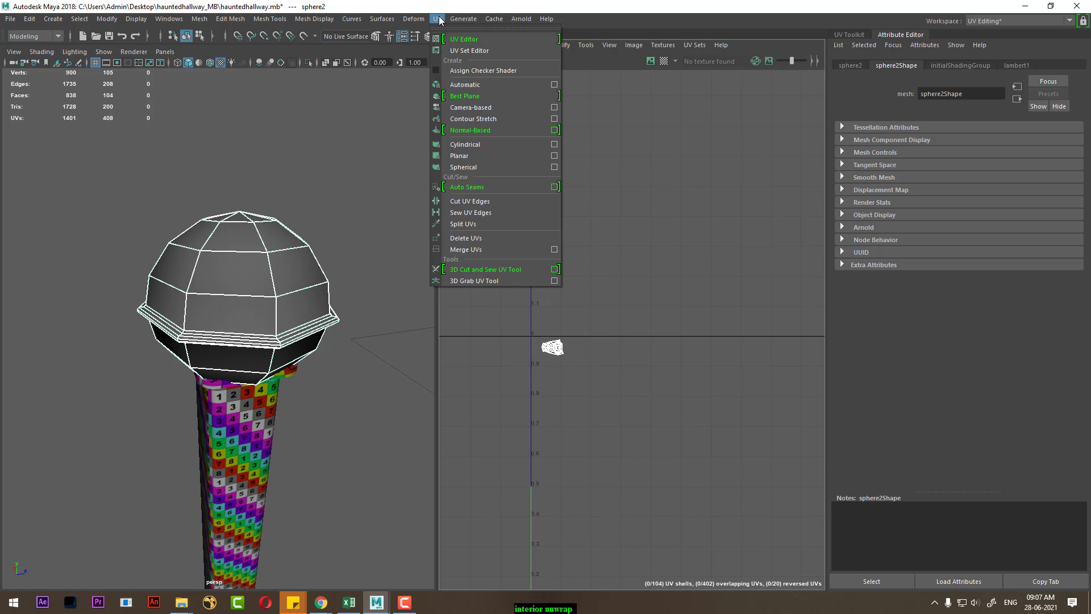
pyautogui.click(555, 167)
pyautogui.click(659, 225)
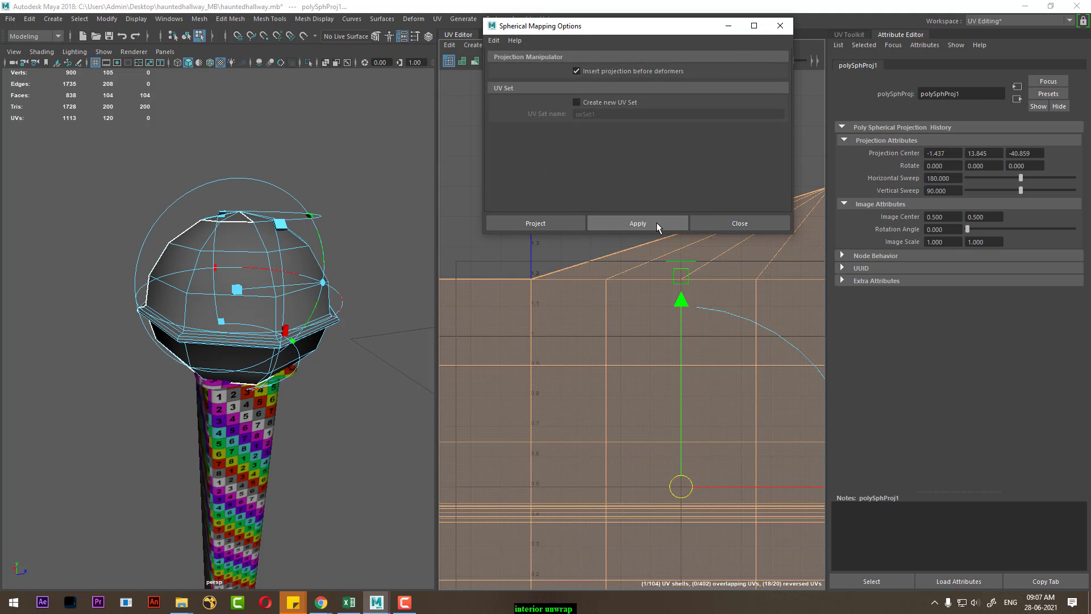
pyautogui.scroll(-2, 641, 310)
pyautogui.scroll(-2, 682, 356)
pyautogui.scroll(-1, 648, 363)
pyautogui.scroll(-1, 489, 352)
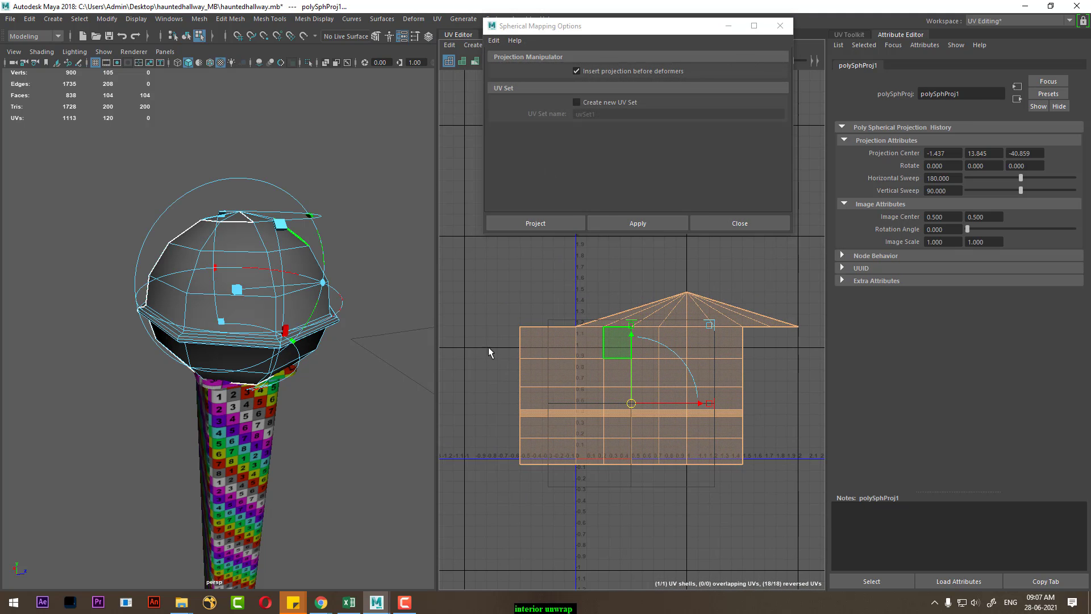
pyautogui.keyDown('alt'); pyautogui.moveTo(336, 370); pyautogui.dragTo(304, 384); pyautogui.keyUp('alt')
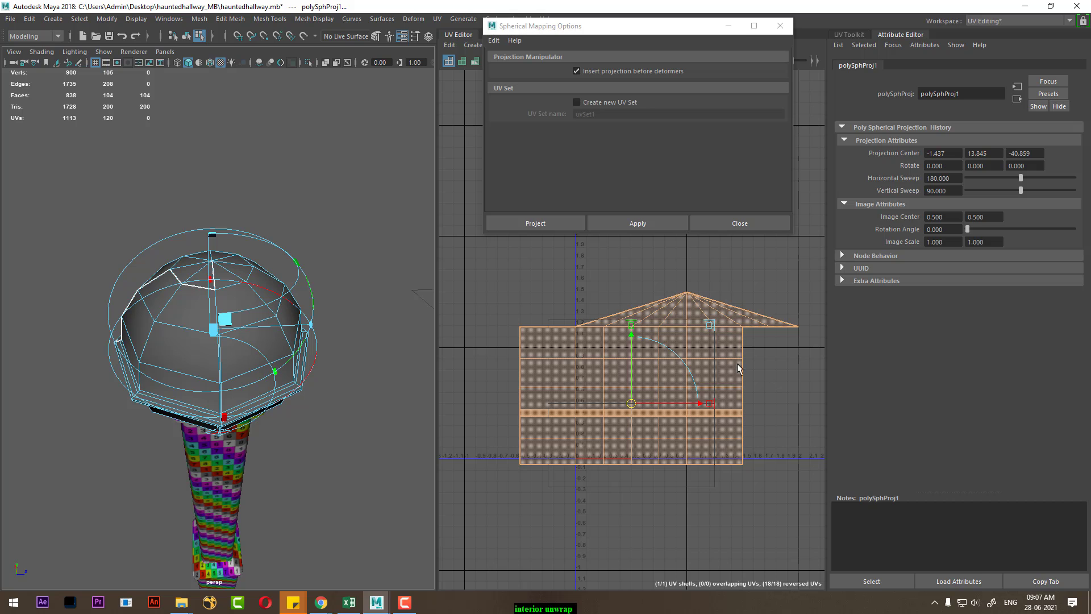
pyautogui.keyDown('alt'); pyautogui.moveTo(214, 386); pyautogui.dragTo(195, 343); pyautogui.keyUp('alt')
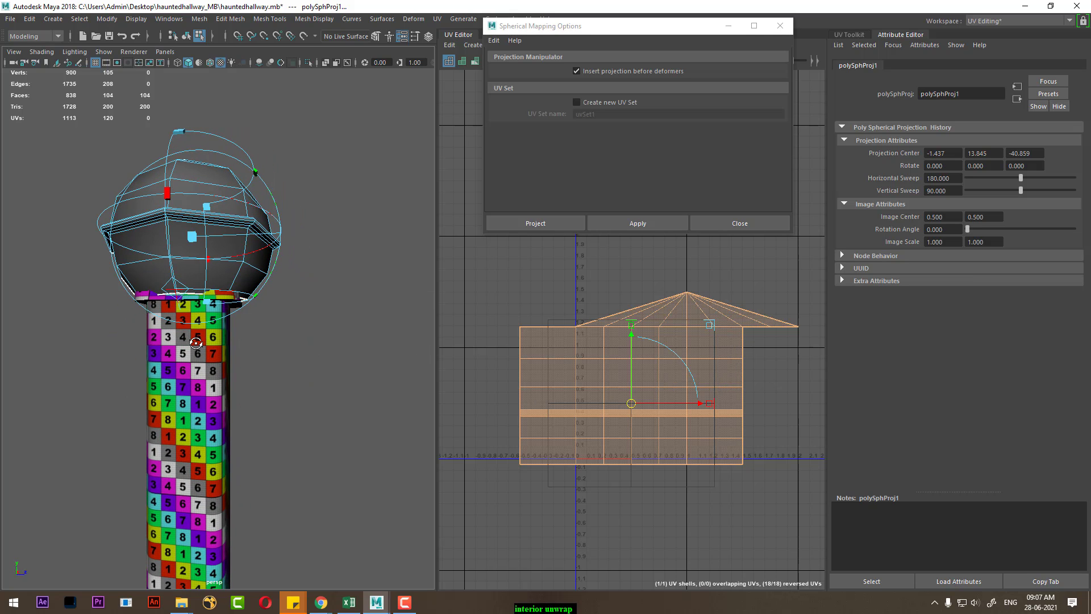
pyautogui.click(740, 224)
# Step: Assign the existing checker material to the whole sphere and inspect it
pyautogui.scroll(1, 689, 335)
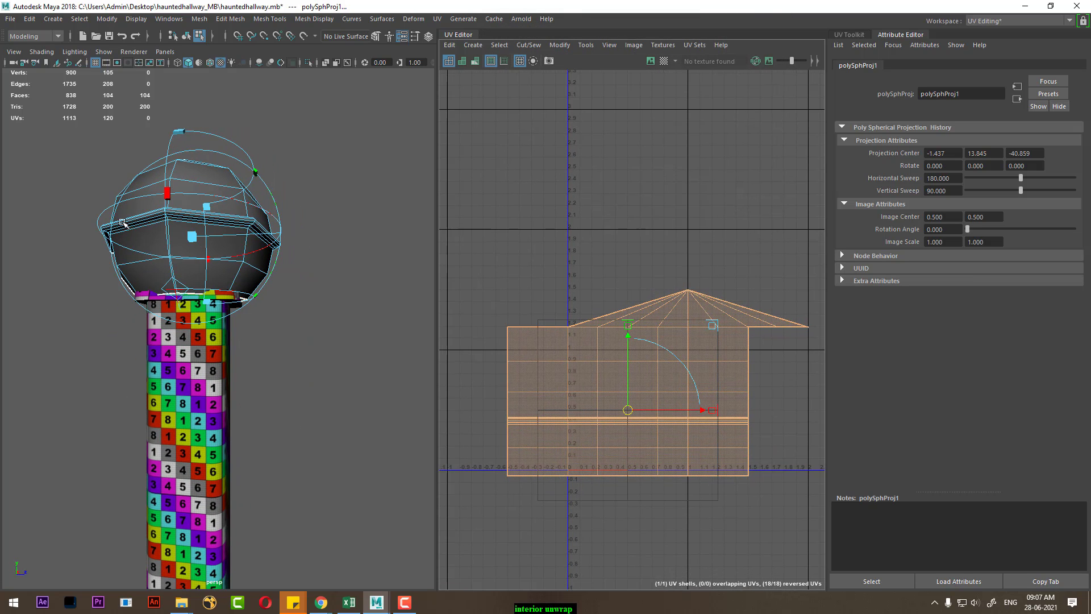
pyautogui.moveTo(109, 195); pyautogui.dragTo(274, 107, button='right')
pyautogui.click(194, 193)
pyautogui.moveTo(173, 180); pyautogui.dragTo(275, 488, button='right')
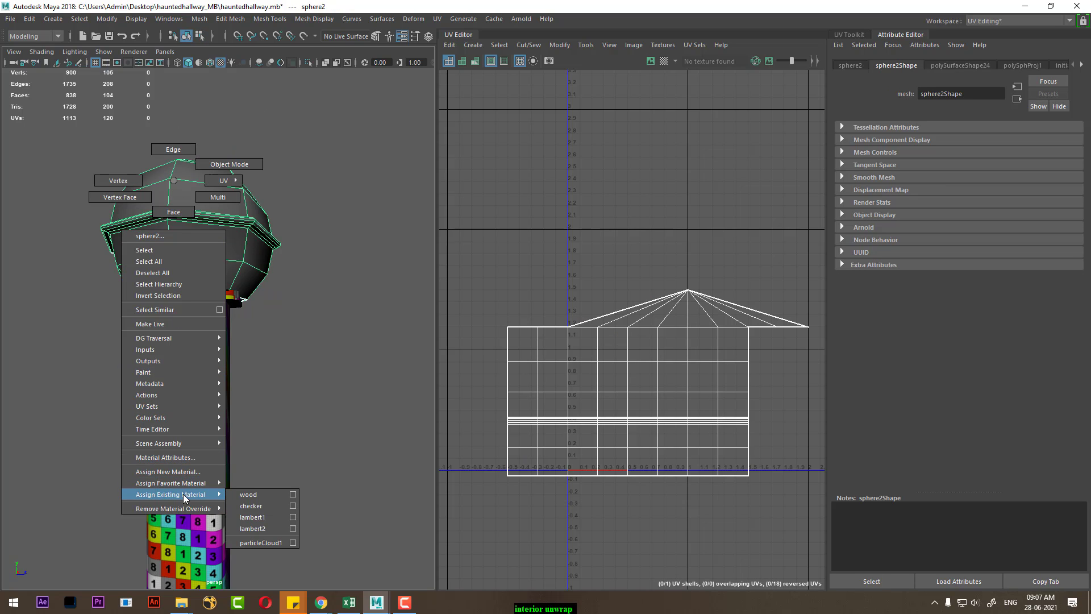
pyautogui.click(265, 506)
pyautogui.keyDown('alt'); pyautogui.moveTo(287, 441); pyautogui.dragTo(540, 382); pyautogui.keyUp('alt')
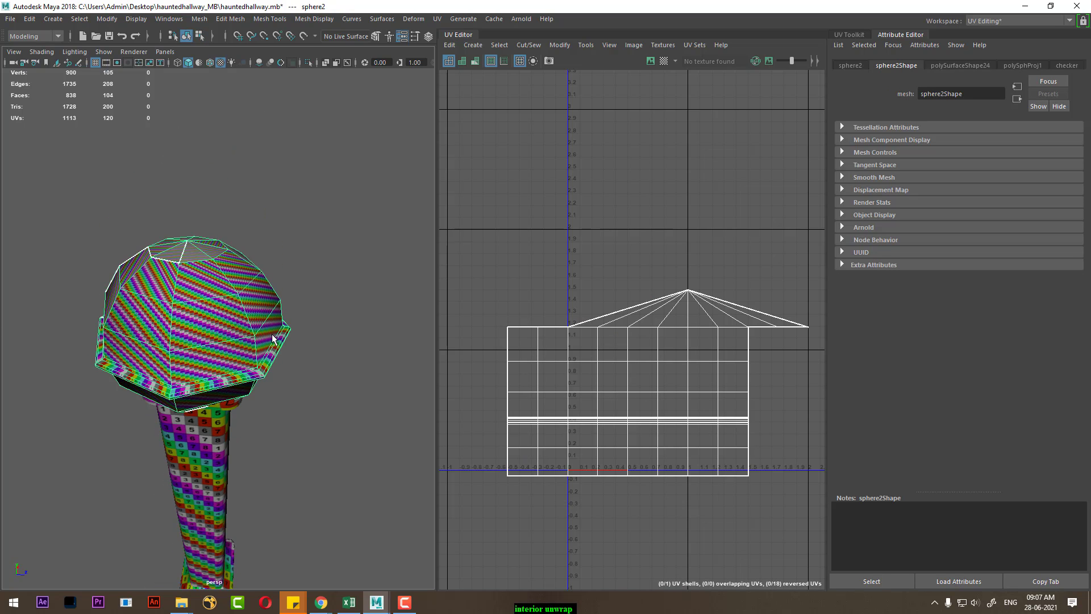
pyautogui.scroll(-1, 660, 334)
pyautogui.scroll(2, 680, 400)
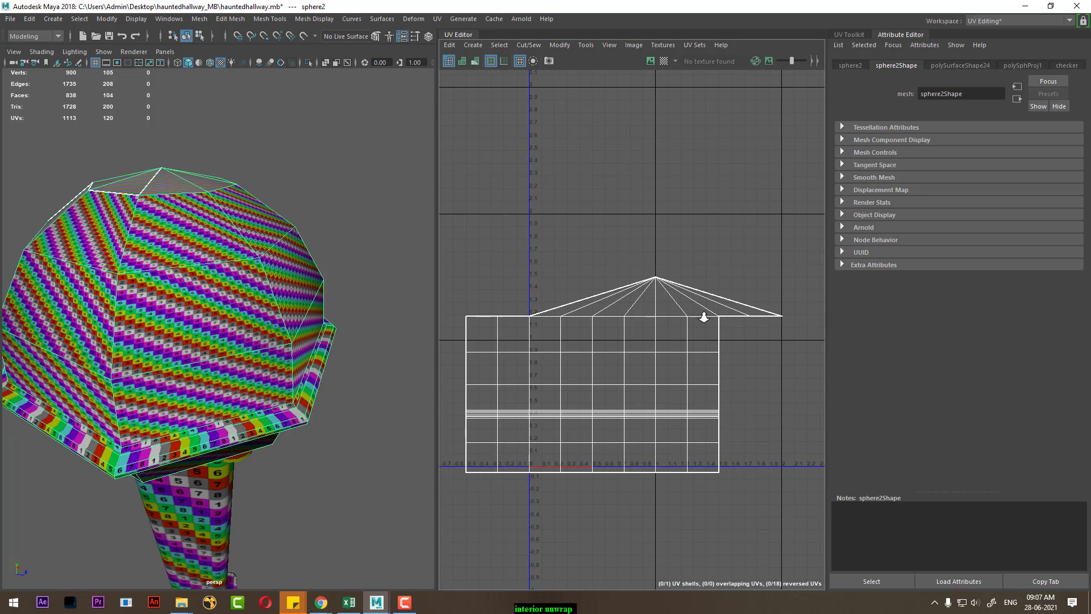
pyautogui.scroll(1, 704, 317)
pyautogui.click(762, 302)
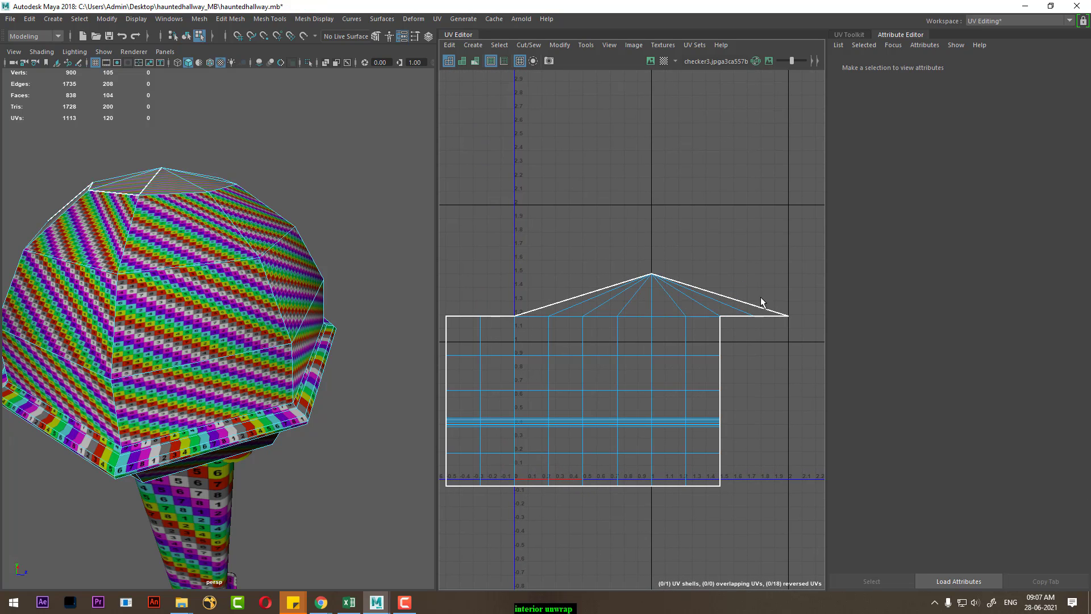
# Step: Cut the shell's corner flap and sew it back so the apex sits on the left
pyautogui.click(742, 320)
pyautogui.keyDown('shift'); pyautogui.rightClick(734, 238); pyautogui.keyUp('shift')
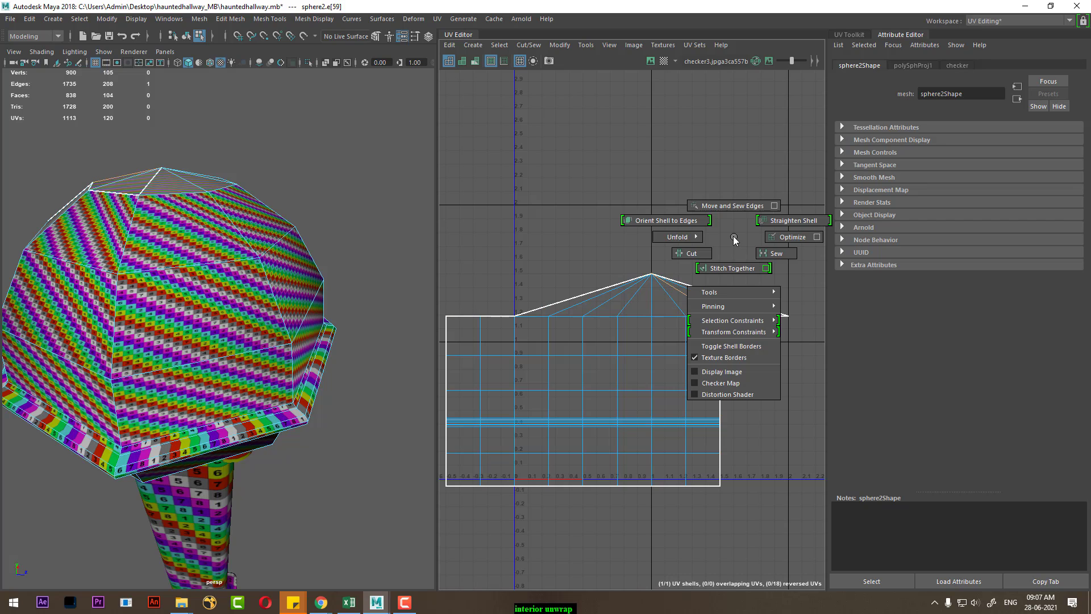
pyautogui.keyDown('shift'); pyautogui.moveTo(598, 305); pyautogui.dragTo(598, 306, button='right'); pyautogui.keyUp('shift')
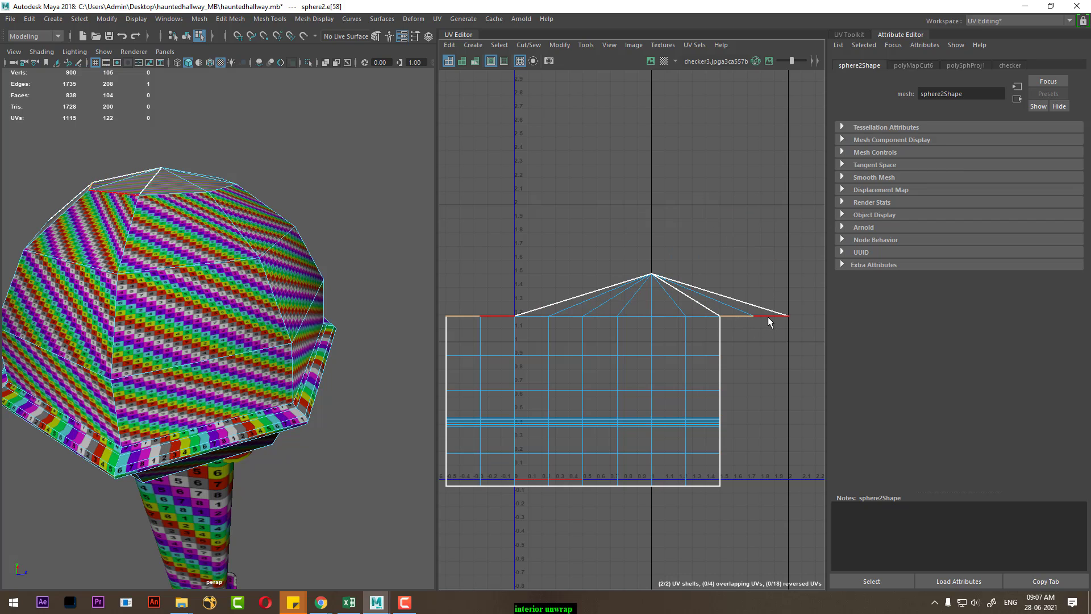
pyautogui.keyDown('shift'); pyautogui.moveTo(736, 357); pyautogui.dragTo(617, 349, button='right'); pyautogui.keyUp('shift')
pyautogui.keyDown('alt'); pyautogui.moveTo(616, 350); pyautogui.dragTo(666, 365, button='middle'); pyautogui.keyUp('alt')
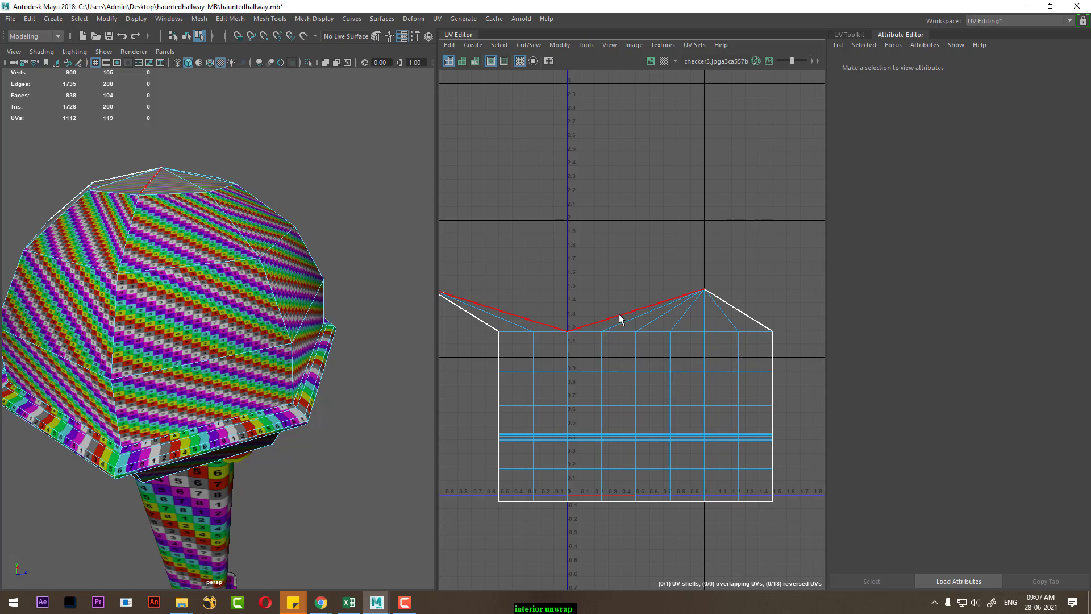
pyautogui.keyDown('shift'); pyautogui.moveTo(630, 336); pyautogui.dragTo(613, 283, button='right'); pyautogui.keyUp('shift')
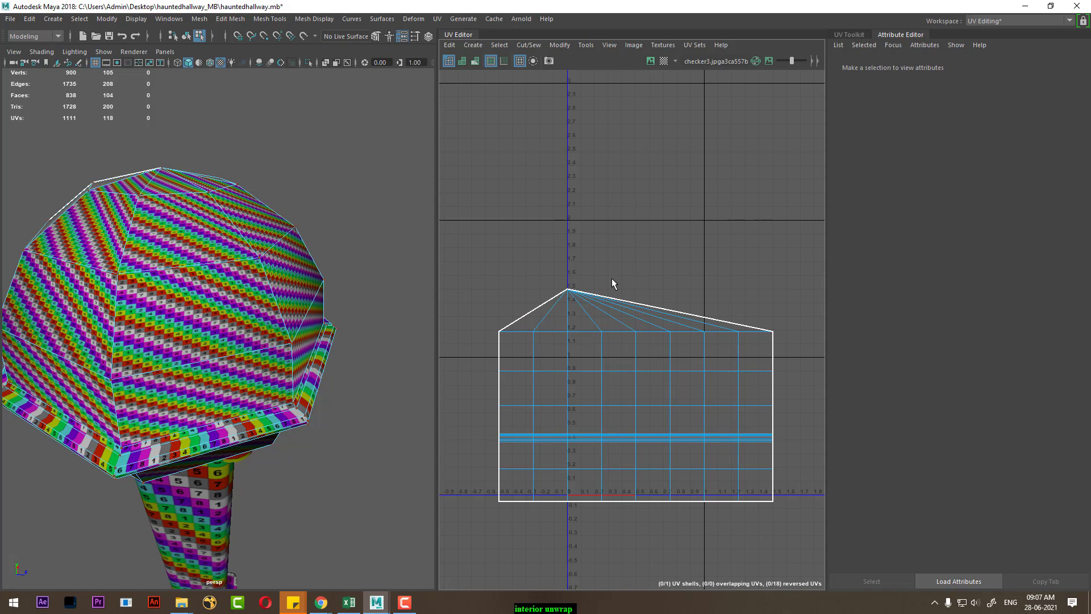
# Step: Cut the eight apex fan edges and unfold them into a zigzag row
pyautogui.click(597, 287)
pyautogui.keyDown('shift'); pyautogui.rightClick(653, 257); pyautogui.keyUp('shift')
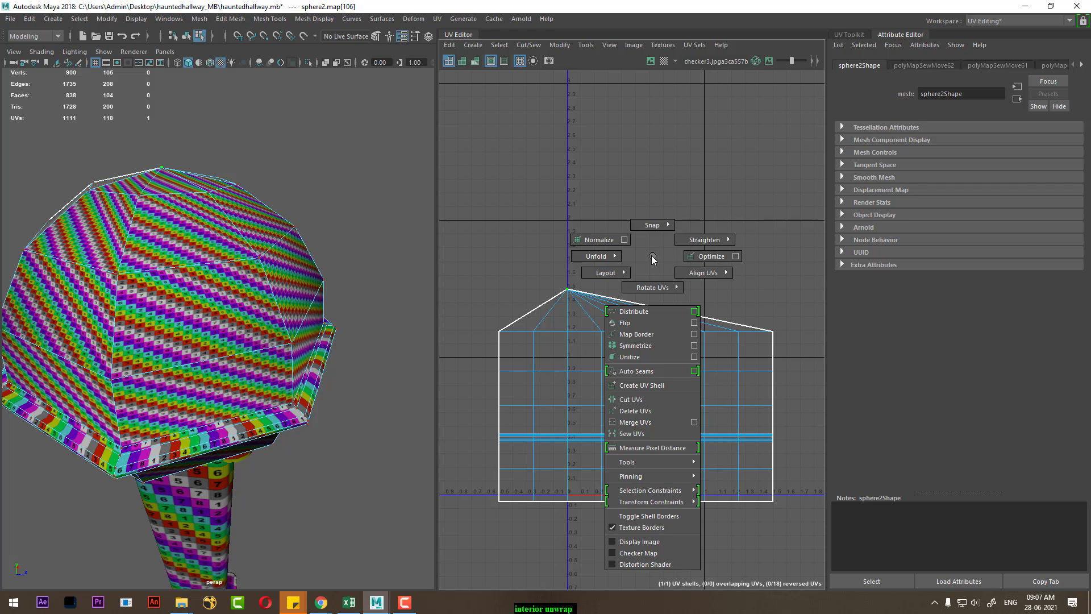
pyautogui.rightClick(653, 258)
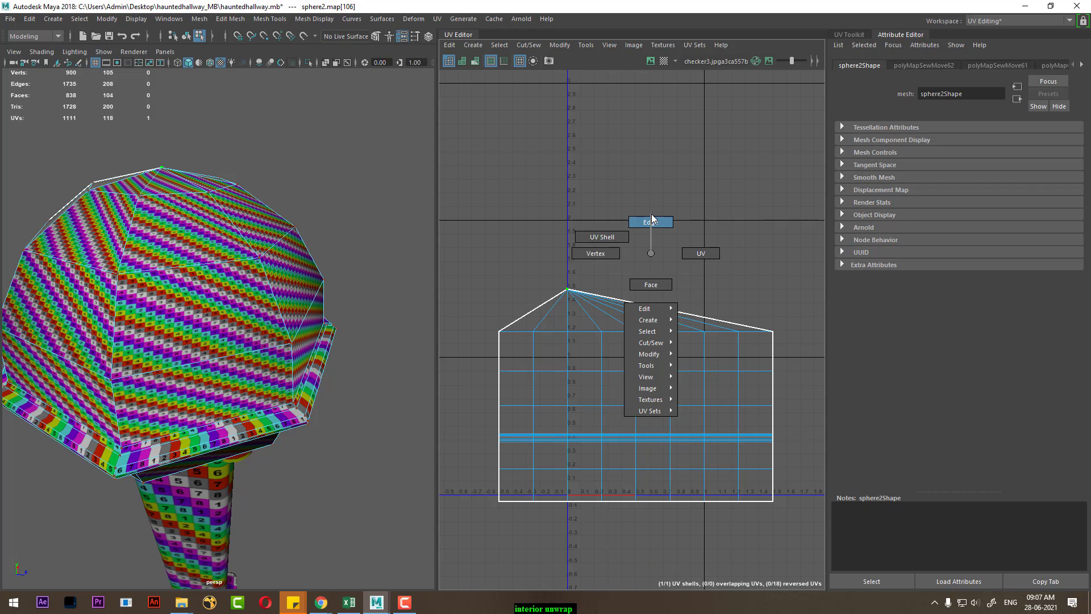
pyautogui.click(652, 220)
pyautogui.moveTo(603, 276); pyautogui.dragTo(551, 305)
pyautogui.keyDown('shift'); pyautogui.rightClick(675, 253); pyautogui.keyUp('shift')
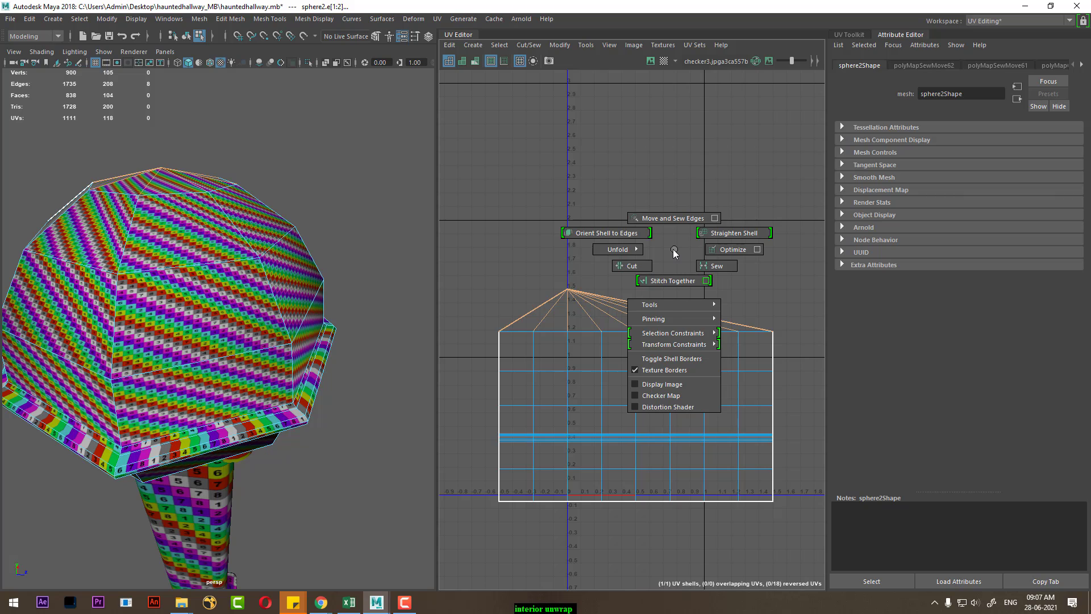
pyautogui.click(627, 277)
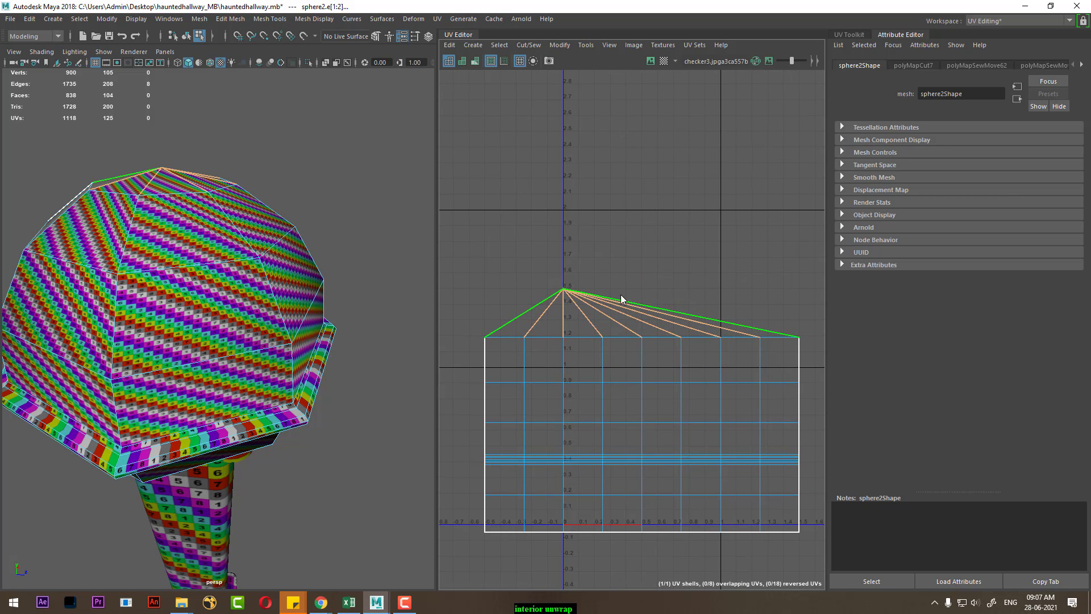
pyautogui.keyDown('shift'); pyautogui.rightClick(690, 242); pyautogui.keyUp('shift')
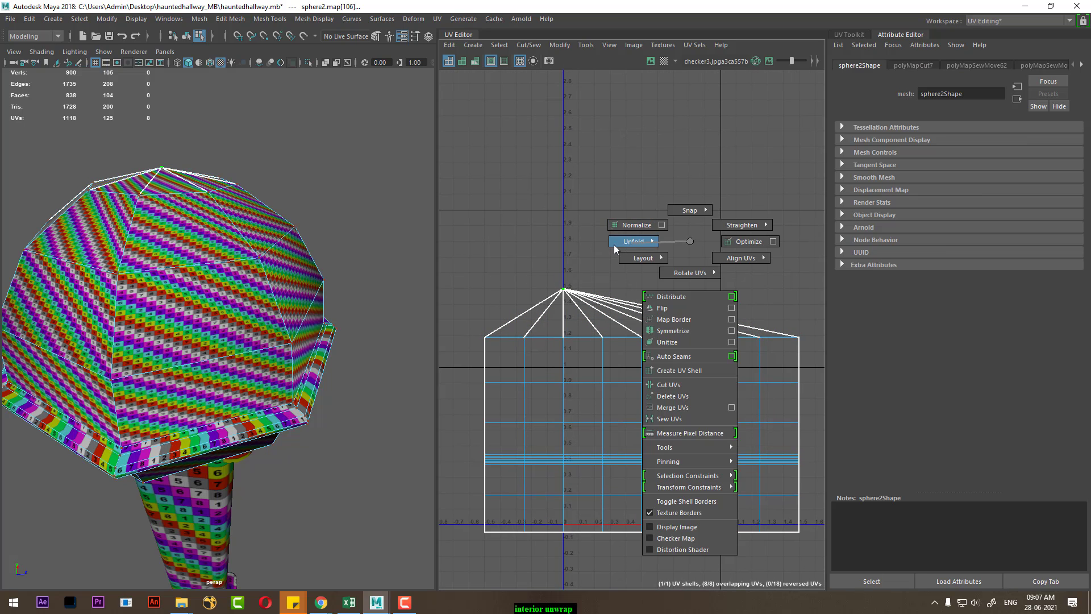
pyautogui.click(615, 249)
# Step: Select the edge between the sphere's cap and its lower band
pyautogui.scroll(-1, 659, 318)
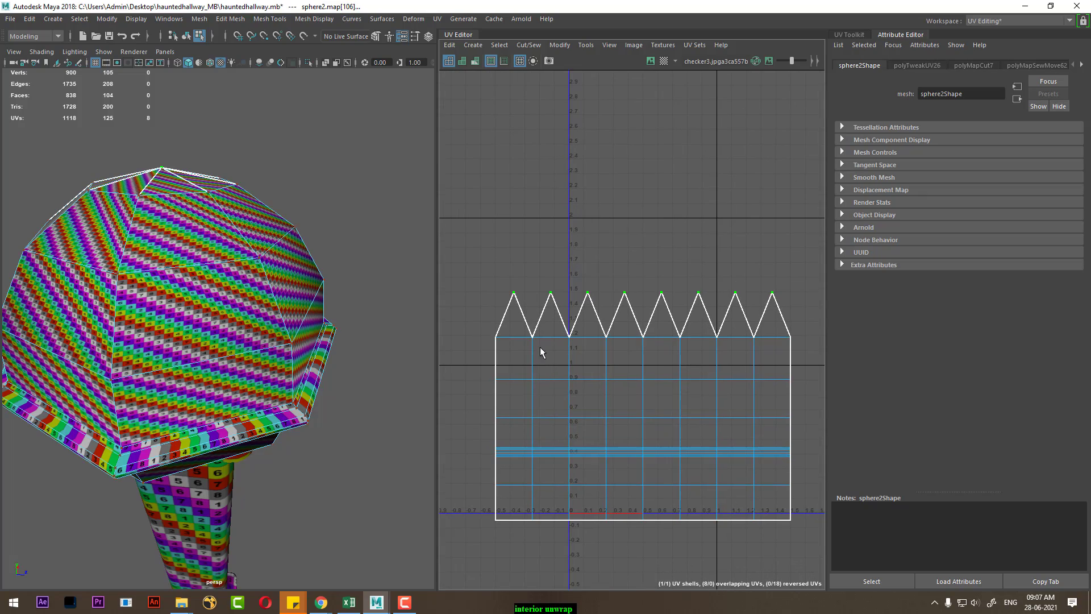
pyautogui.keyDown('alt'); pyautogui.moveTo(201, 296); pyautogui.dragTo(193, 316); pyautogui.keyUp('alt')
pyautogui.keyDown('alt'); pyautogui.moveTo(233, 381); pyautogui.dragTo(243, 355, button='middle'); pyautogui.keyUp('alt')
pyautogui.keyDown('alt'); pyautogui.moveTo(243, 355); pyautogui.dragTo(289, 367); pyautogui.keyUp('alt')
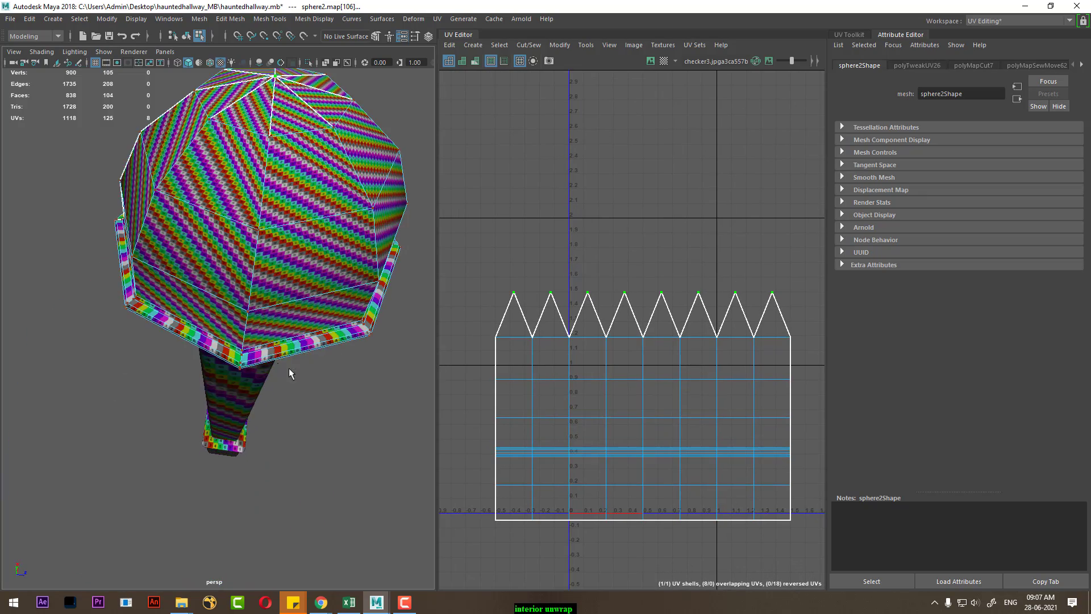
pyautogui.scroll(3, 273, 352)
pyautogui.scroll(3, 250, 341)
pyautogui.scroll(4, 231, 329)
pyautogui.scroll(-6, 230, 329)
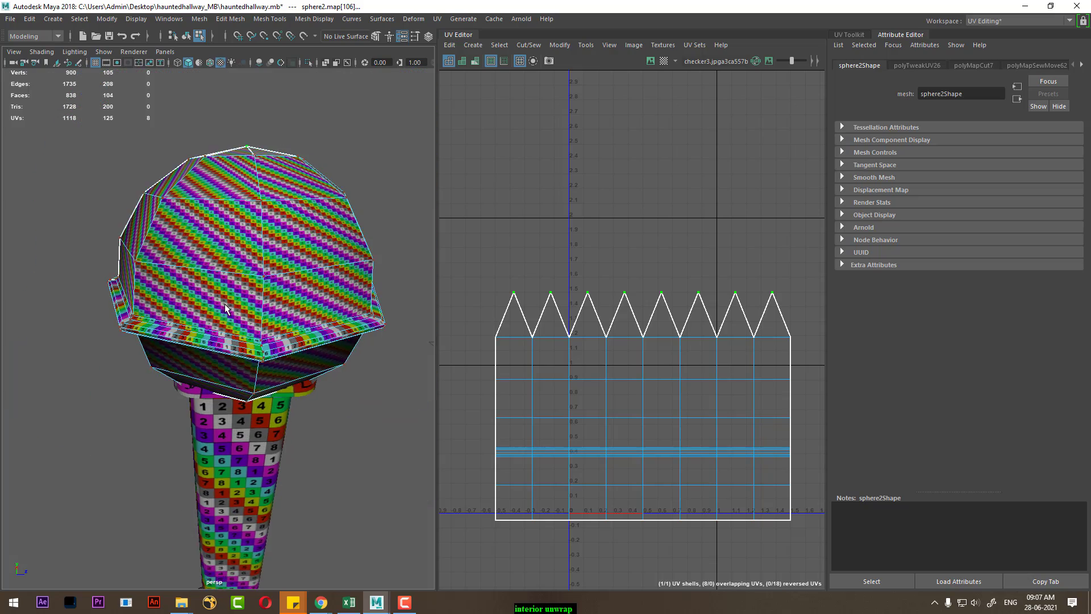
pyautogui.scroll(4, 226, 324)
pyautogui.keyDown('alt'); pyautogui.moveTo(231, 343); pyautogui.dragTo(238, 346); pyautogui.keyUp('alt')
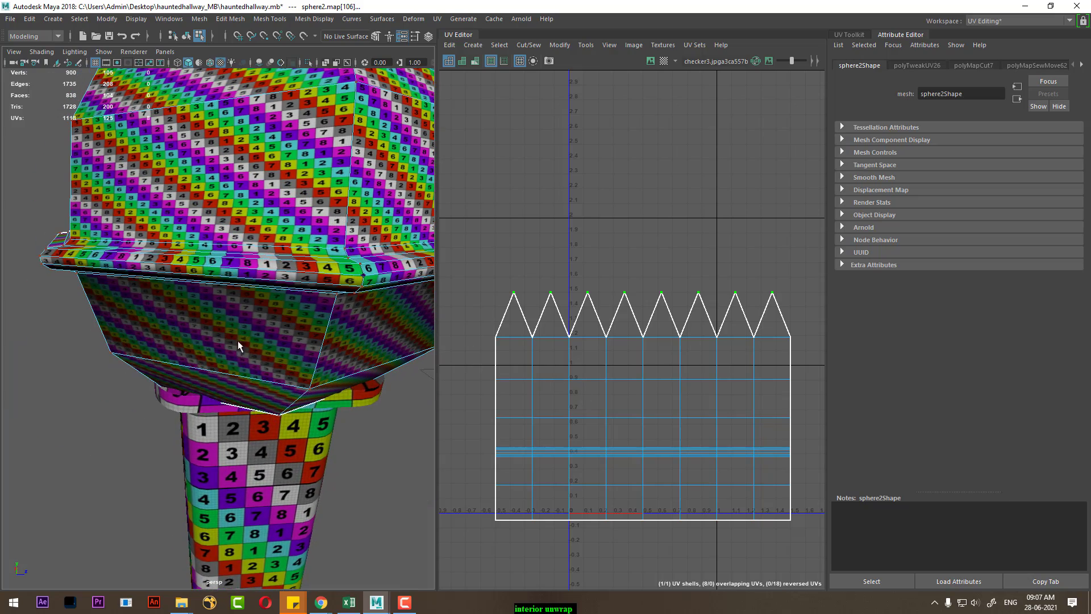
pyautogui.rightClick(220, 281)
pyautogui.click(193, 296)
pyautogui.keyDown('alt'); pyautogui.moveTo(193, 296); pyautogui.dragTo(163, 283); pyautogui.keyUp('alt')
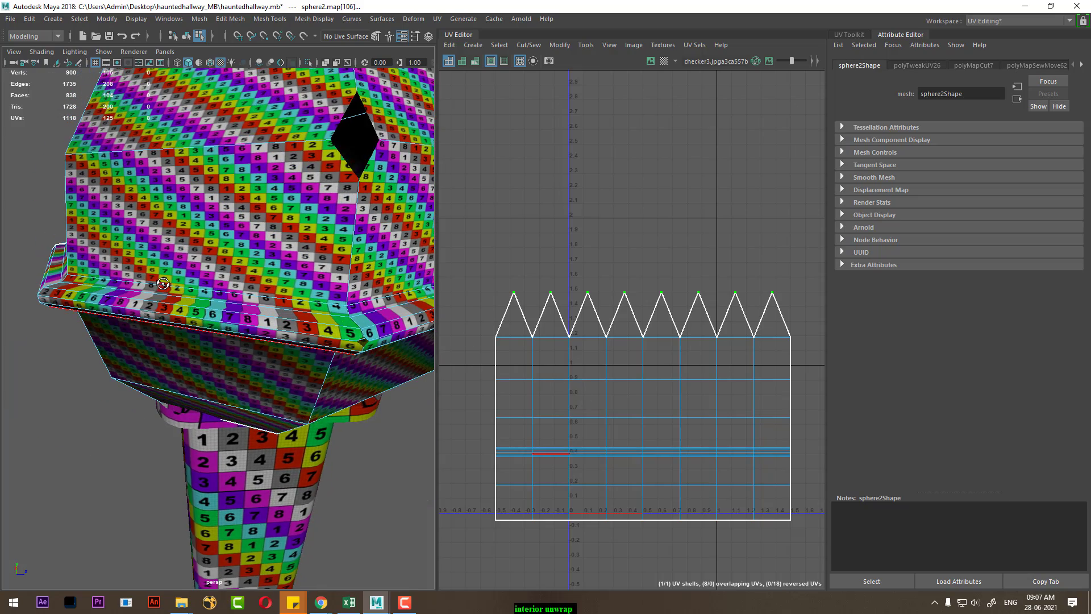
pyautogui.click(153, 322)
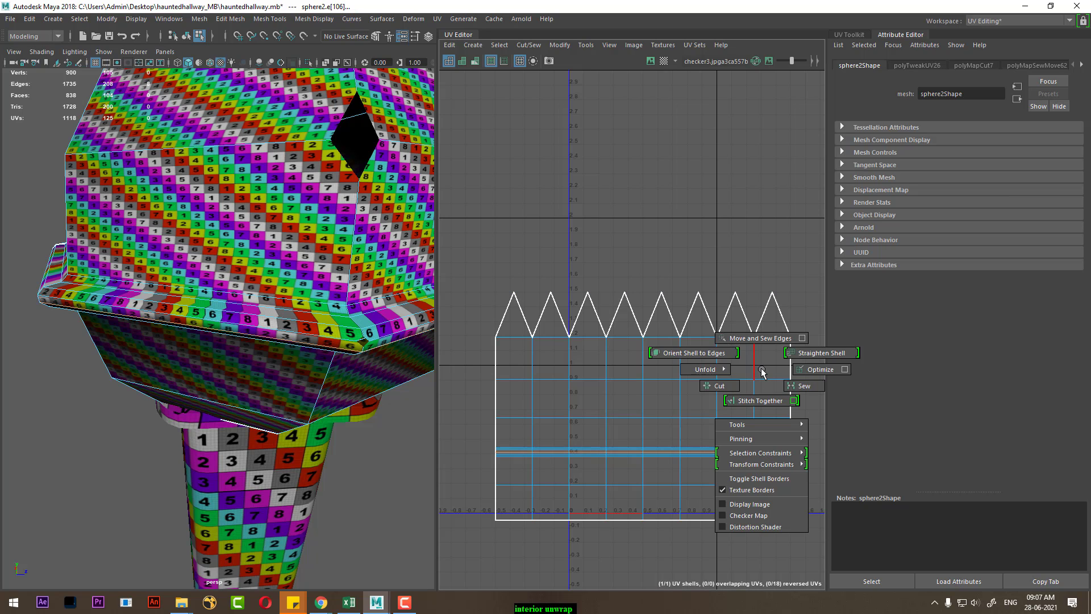
# Step: Cut the UVs along that edge, lift the upper shell above the band, and select its faces
pyautogui.moveTo(760, 373); pyautogui.dragTo(622, 463, button='right')
pyautogui.scroll(-3, 621, 462)
pyautogui.click(748, 316)
pyautogui.click(584, 382)
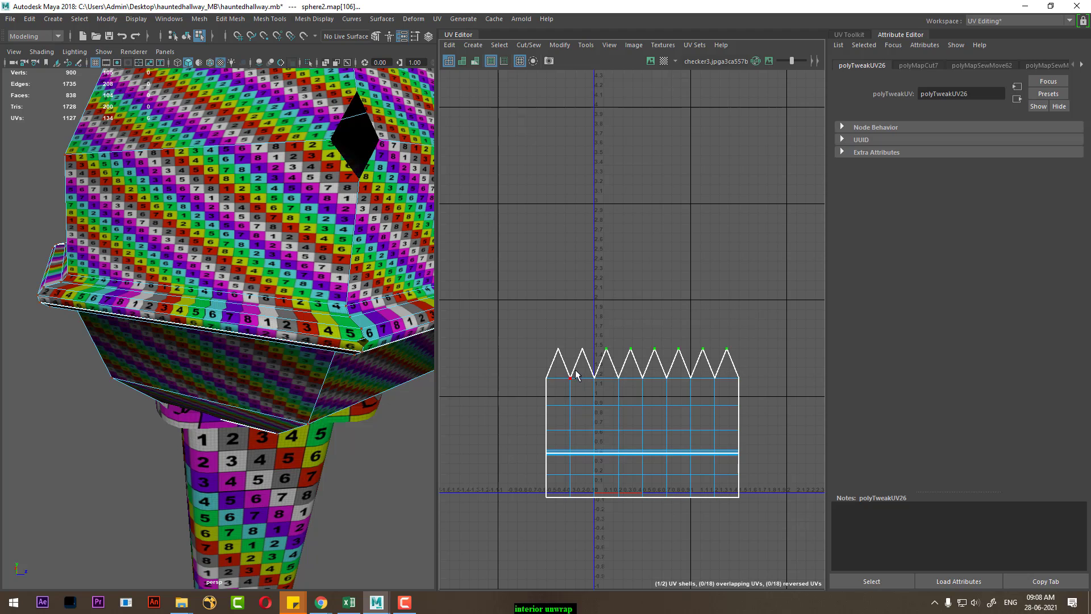
pyautogui.keyDown('ctrl'); pyautogui.moveTo(585, 382); pyautogui.dragTo(667, 436, button='right'); pyautogui.keyUp('ctrl')
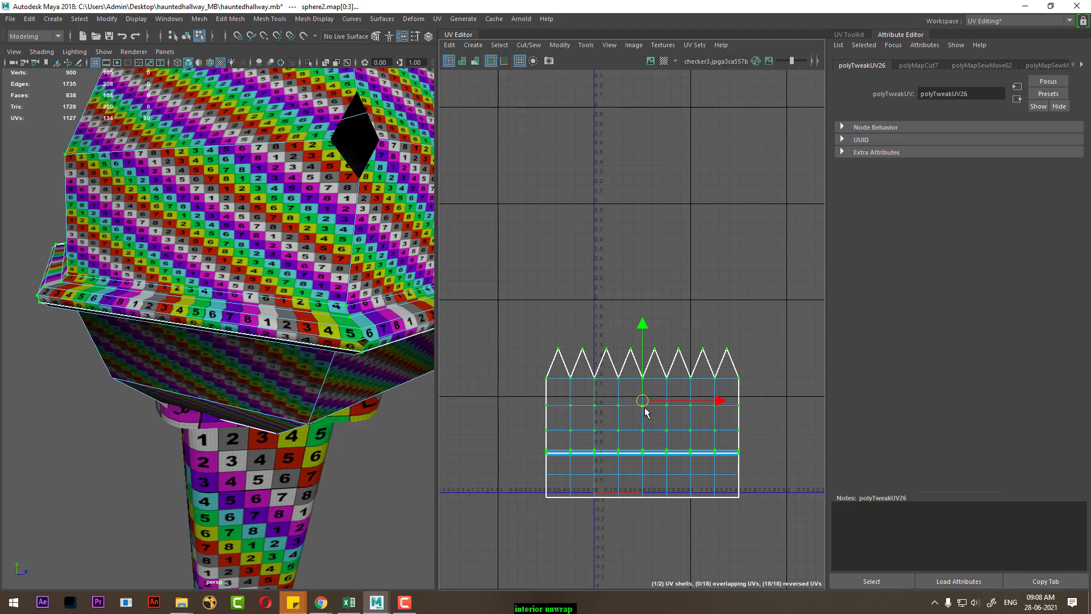
pyautogui.moveTo(644, 409); pyautogui.dragTo(644, 336)
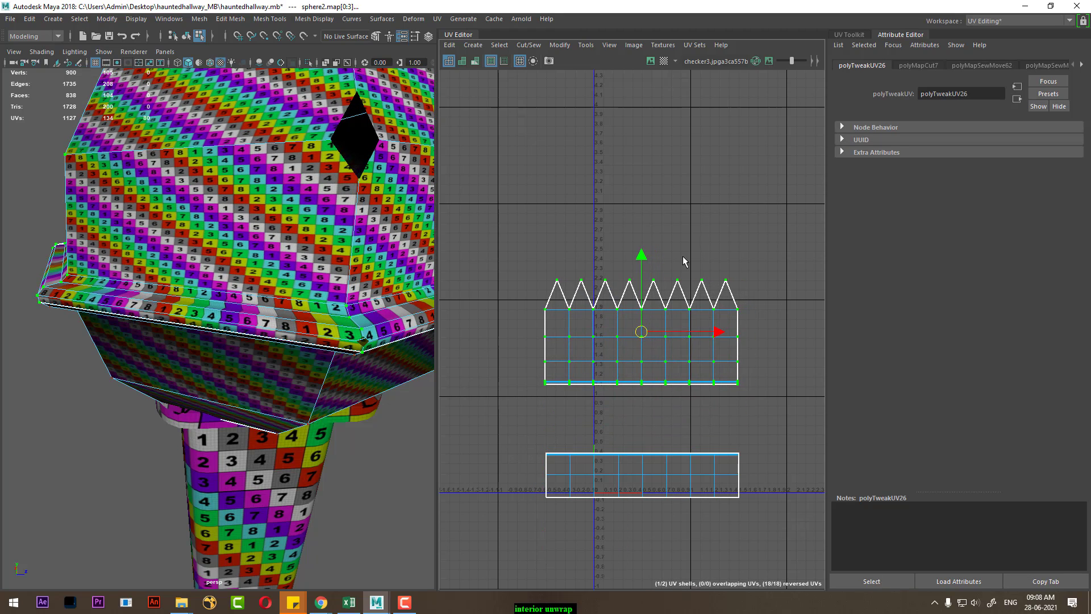
pyautogui.moveTo(683, 262); pyautogui.dragTo(684, 301, button='right')
pyautogui.moveTo(513, 251); pyautogui.dragTo(767, 409)
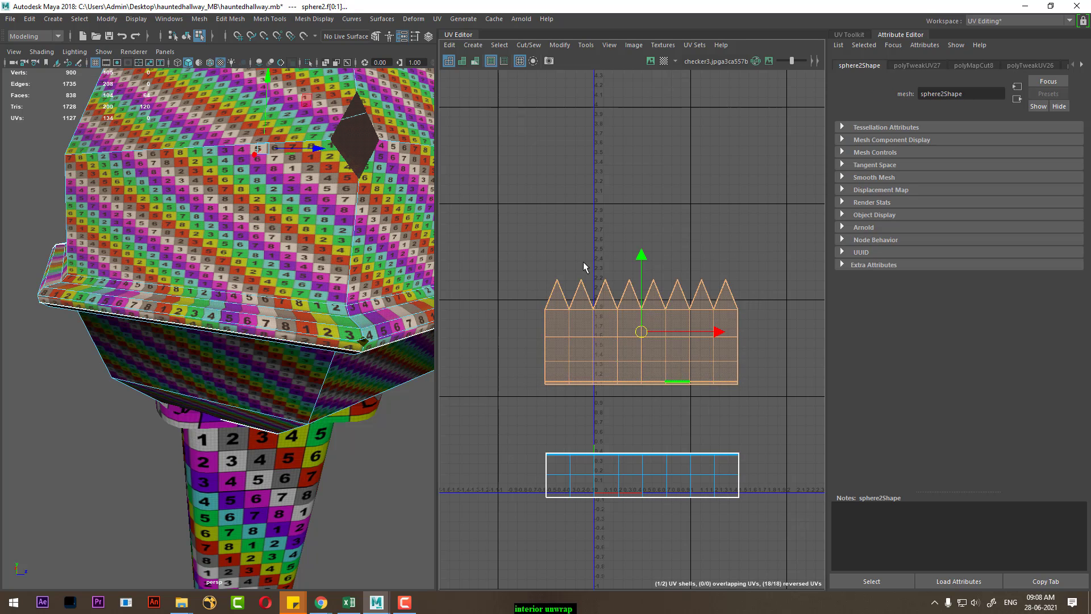
pyautogui.click(437, 19)
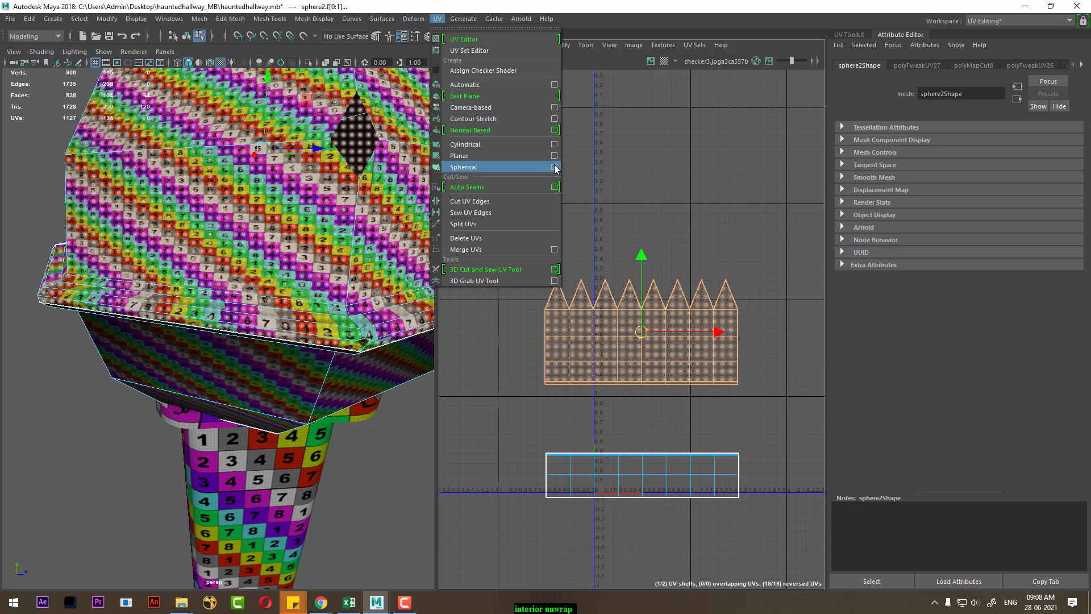
# Step: Planar-project the selected upper-shell faces along Y and reposition the result
pyautogui.click(555, 161)
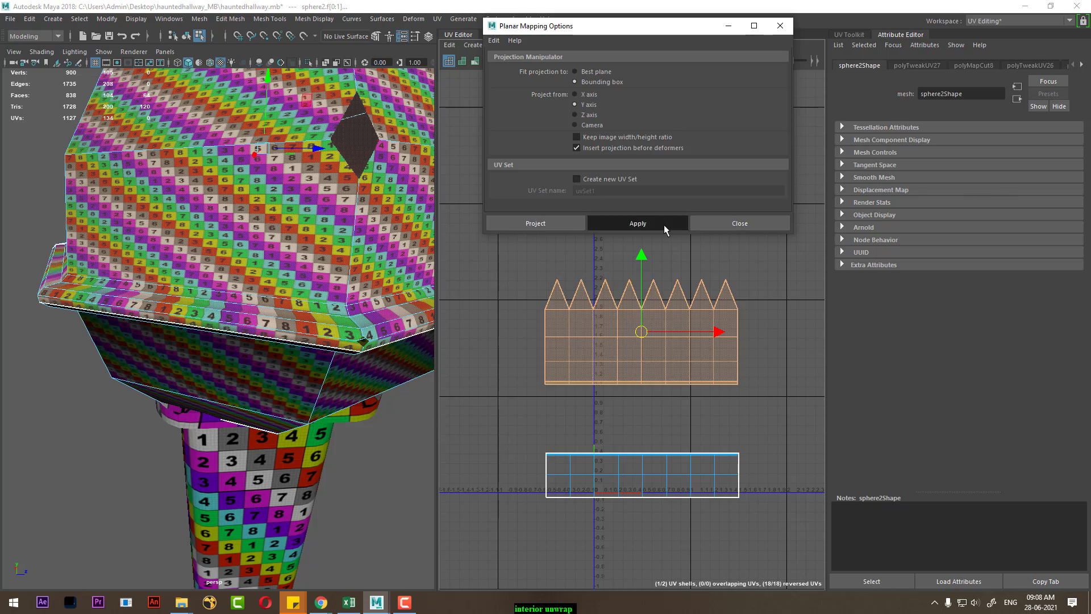
pyautogui.click(664, 224)
pyautogui.scroll(-3, 681, 377)
pyautogui.press('f')
pyautogui.scroll(-3, 291, 387)
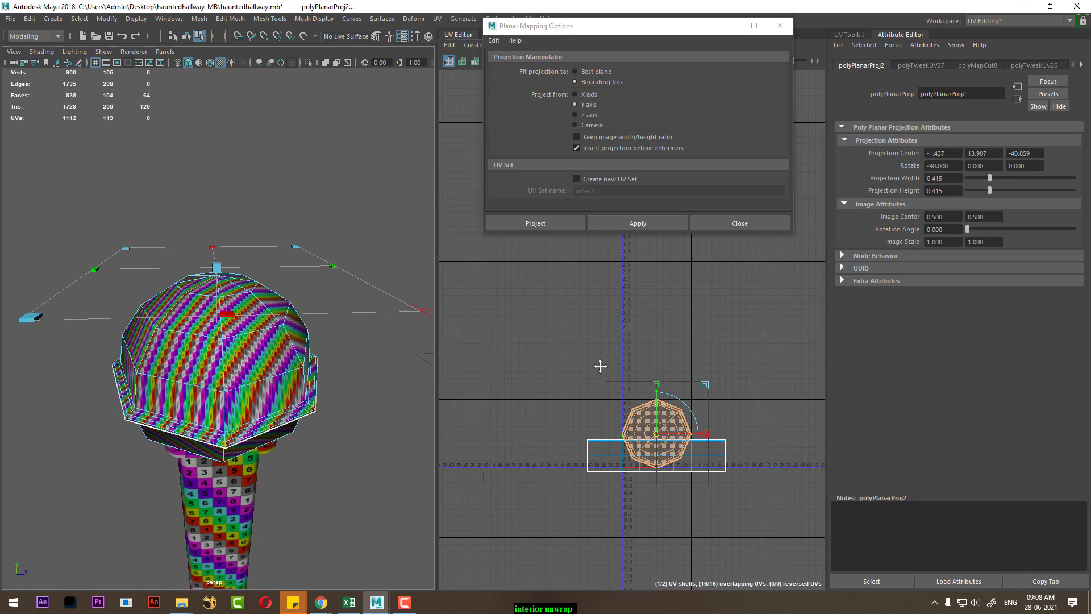
pyautogui.scroll(2, 677, 398)
pyautogui.moveTo(676, 392); pyautogui.dragTo(718, 390, button='middle')
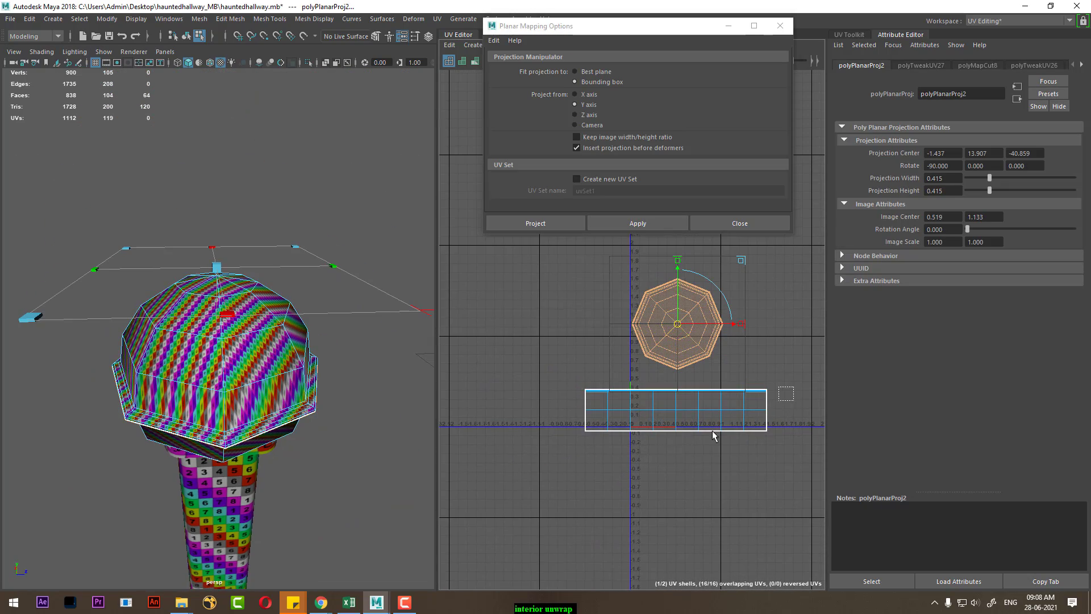
# Step: Planar-project the dome's top faces along Y, move the octagon shell aside, and unfold it
pyautogui.moveTo(712, 431); pyautogui.dragTo(541, 468)
pyautogui.click(645, 223)
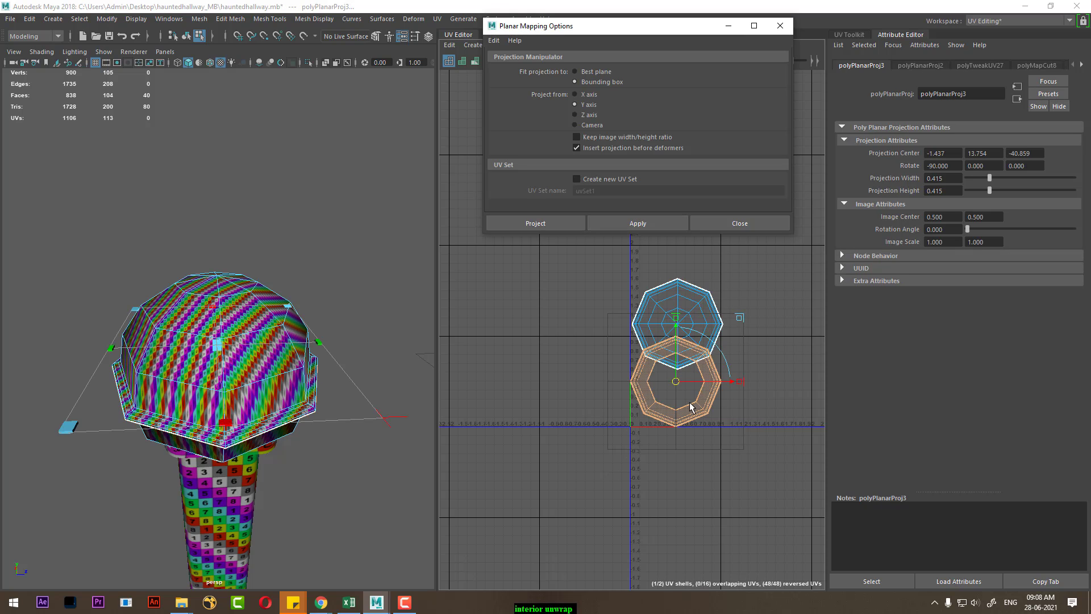
pyautogui.scroll(2, 691, 407)
pyautogui.moveTo(623, 374); pyautogui.dragTo(649, 407)
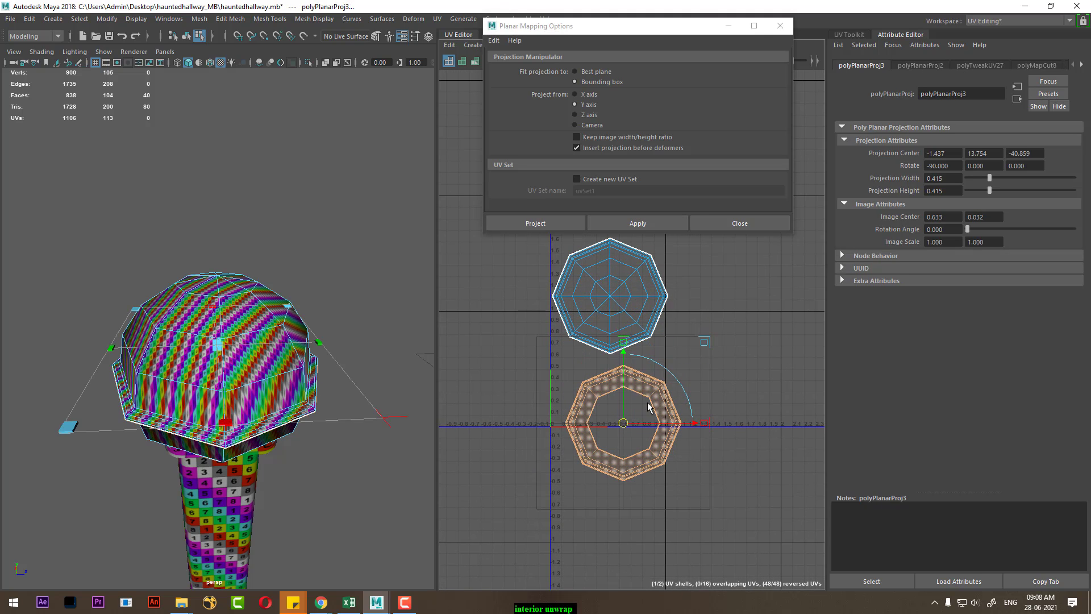
pyautogui.keyDown('shift'); pyautogui.rightClick(699, 373); pyautogui.keyUp('shift')
pyautogui.click(616, 376)
# Step: Switch the Unfold method to Unfold3D and unfold the first dome shell
pyautogui.keyDown('shift'); pyautogui.moveTo(694, 345); pyautogui.dragTo(595, 339, button='right'); pyautogui.keyUp('shift')
pyautogui.click(591, 338)
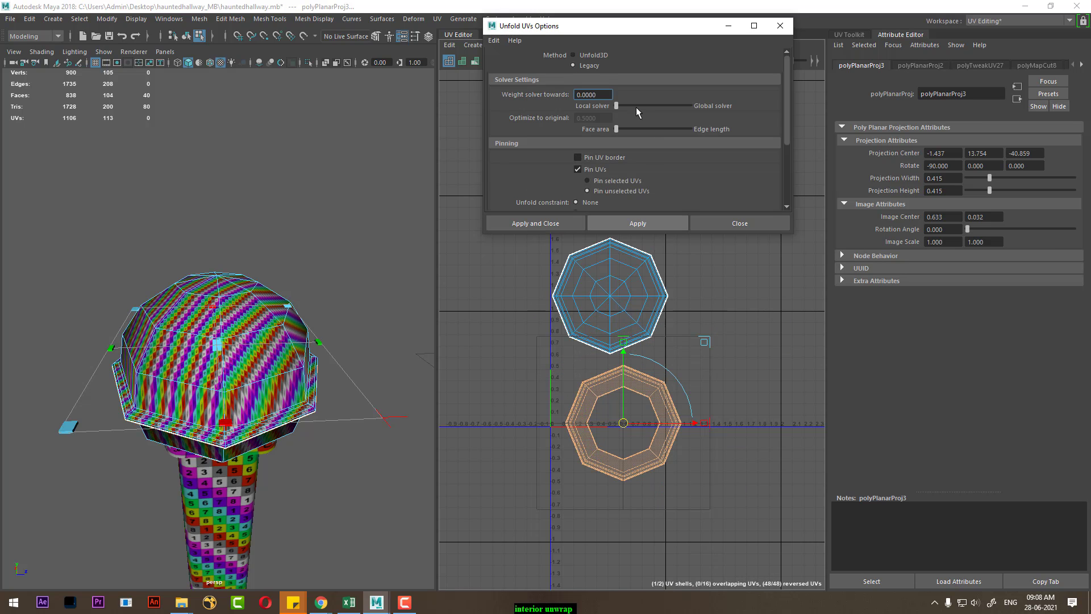
pyautogui.click(593, 56)
pyautogui.click(638, 225)
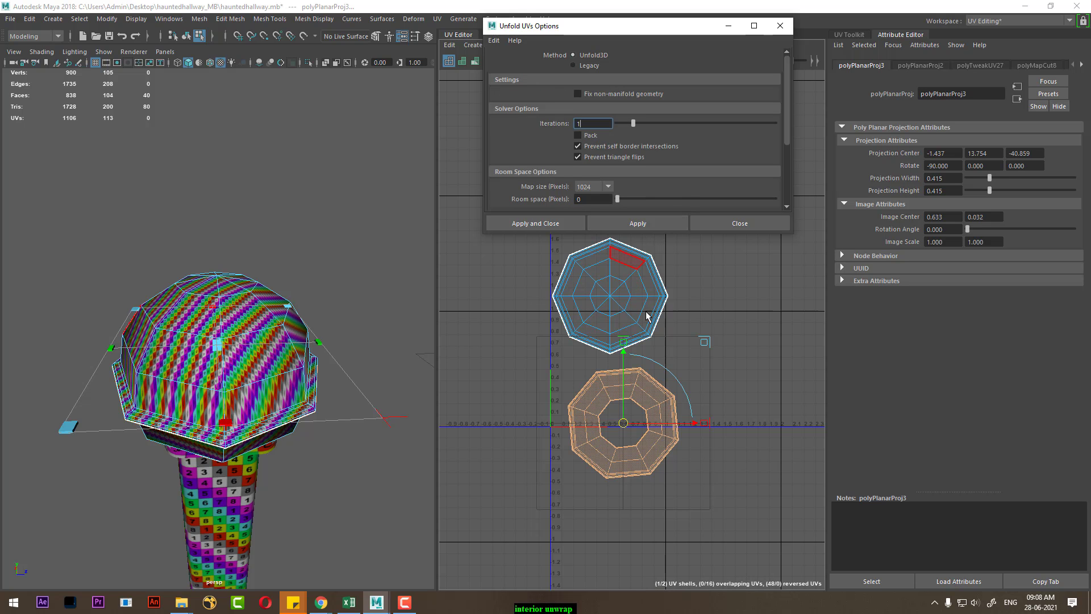
pyautogui.moveTo(250, 398)
pyautogui.keyDown('alt'); pyautogui.mouseDown()
pyautogui.moveTo(255, 358)
pyautogui.moveTo(245, 393)
pyautogui.mouseUp(); pyautogui.keyUp('alt')
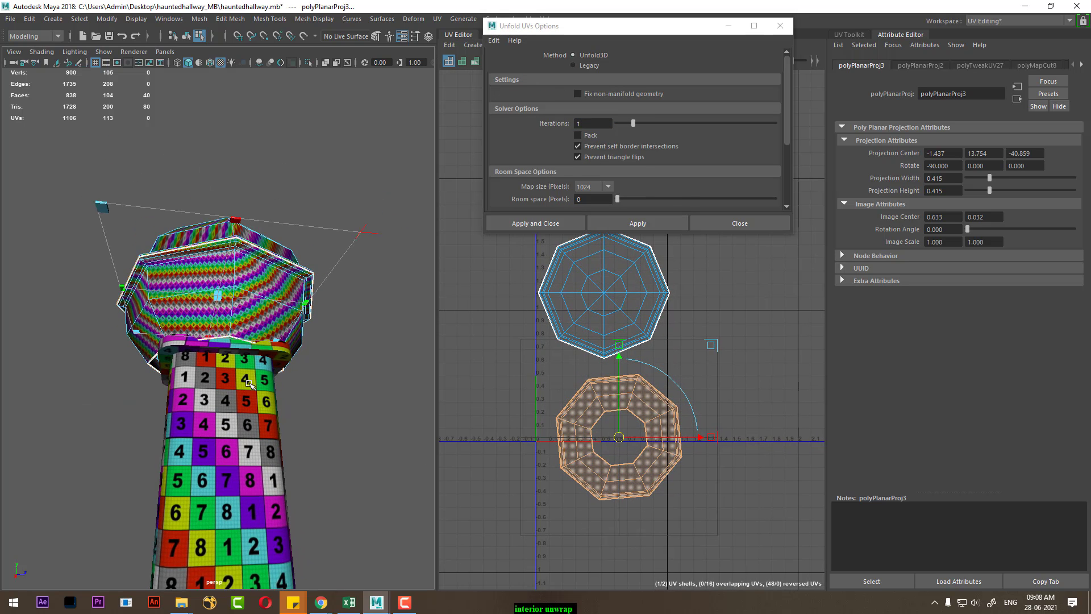
# Step: Select the whole upper shell and unfold it with Unfold3D as well
pyautogui.click(609, 309)
pyautogui.keyDown('ctrl'); pyautogui.rightClick(609, 309); pyautogui.keyUp('ctrl')
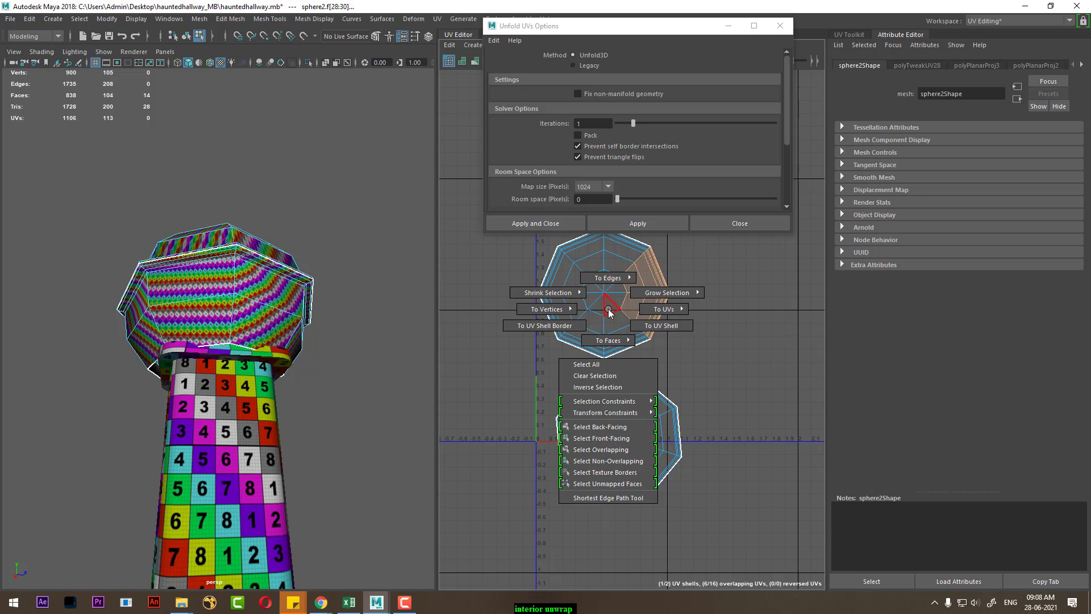
pyautogui.keyDown('ctrl'); pyautogui.moveTo(608, 312); pyautogui.dragTo(661, 325, button='right'); pyautogui.keyUp('ctrl')
pyautogui.moveTo(391, 329)
pyautogui.keyDown('alt'); pyautogui.mouseDown()
pyautogui.moveTo(204, 398)
pyautogui.moveTo(223, 394)
pyautogui.mouseUp(); pyautogui.keyUp('alt')
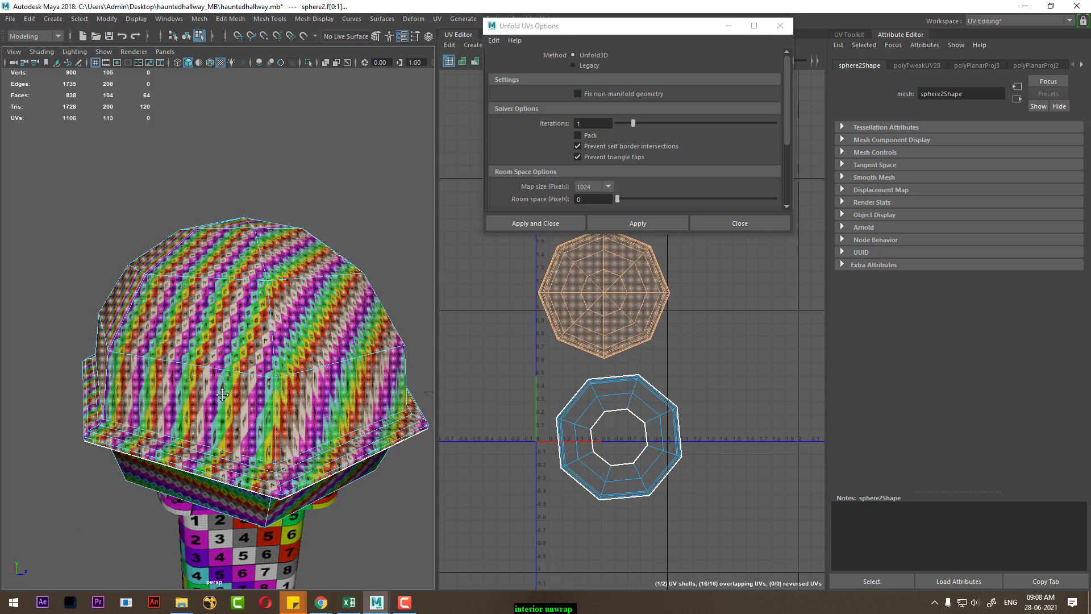
pyautogui.click(638, 223)
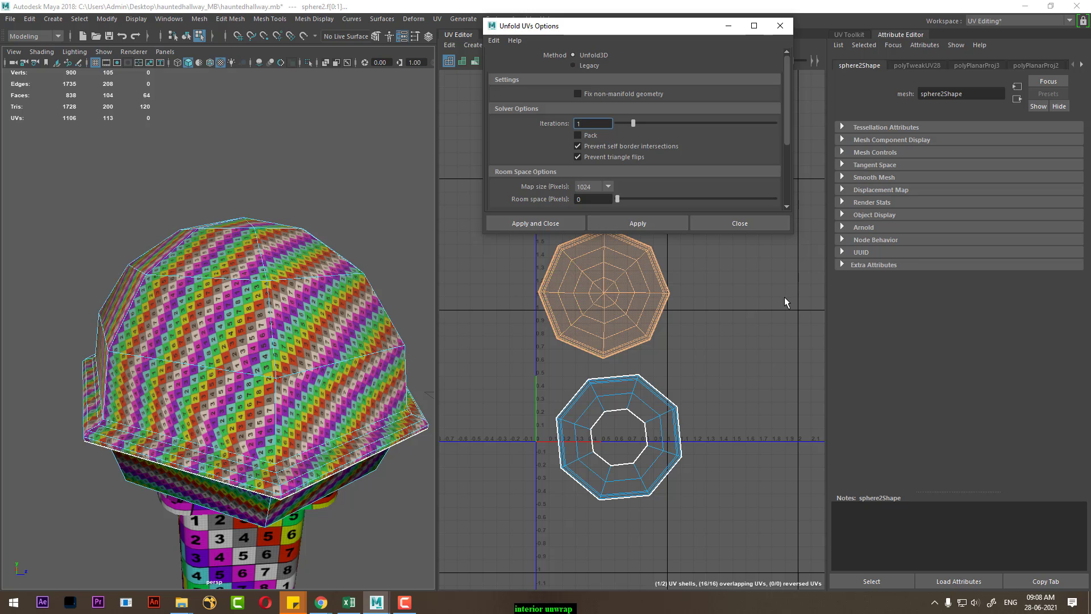
pyautogui.click(740, 223)
# Step: Reselect the dome, select all of its UVs, then return to object mode
pyautogui.moveTo(173, 324); pyautogui.dragTo(223, 255, button='right')
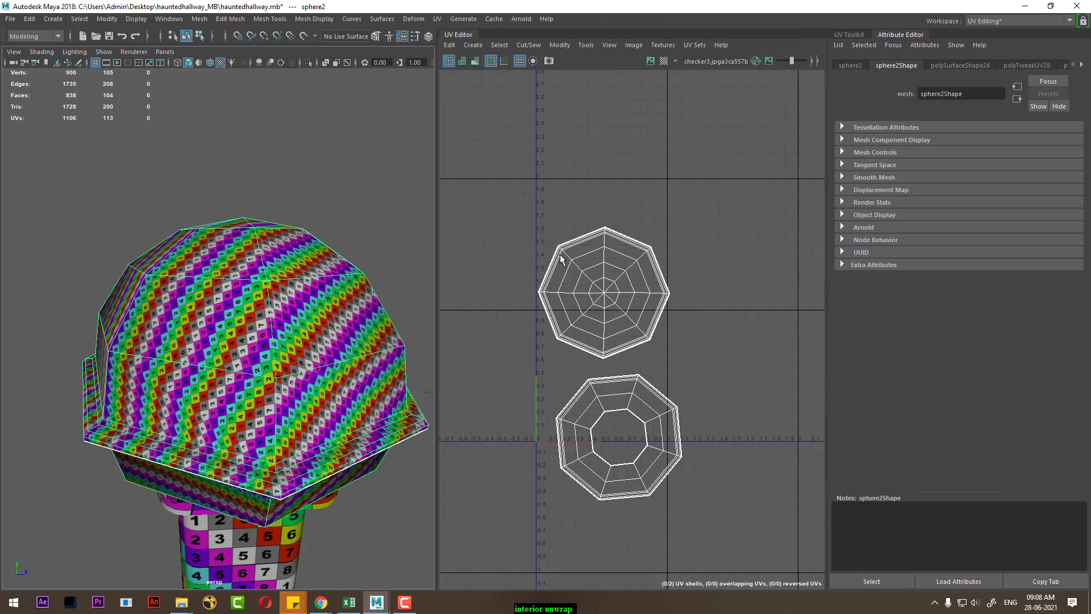
pyautogui.click(730, 195)
pyautogui.click(552, 370)
pyautogui.moveTo(545, 387)
pyautogui.mouseDown(button='right')
pyautogui.moveTo(703, 276)
pyautogui.moveTo(471, 401)
pyautogui.mouseUp(button='right')
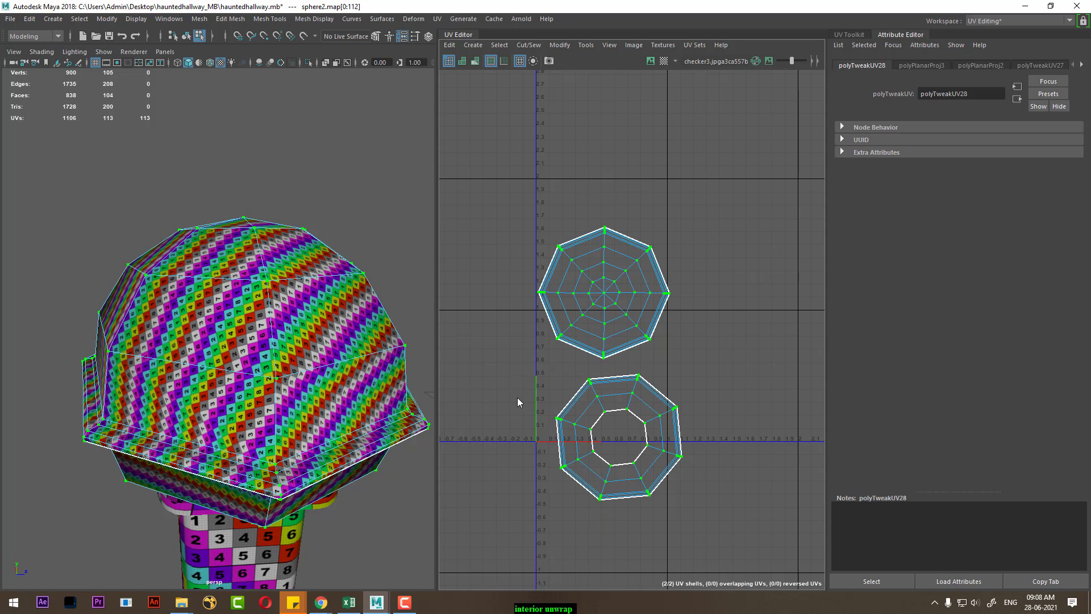
pyautogui.moveTo(240, 325); pyautogui.dragTo(296, 272, button='right')
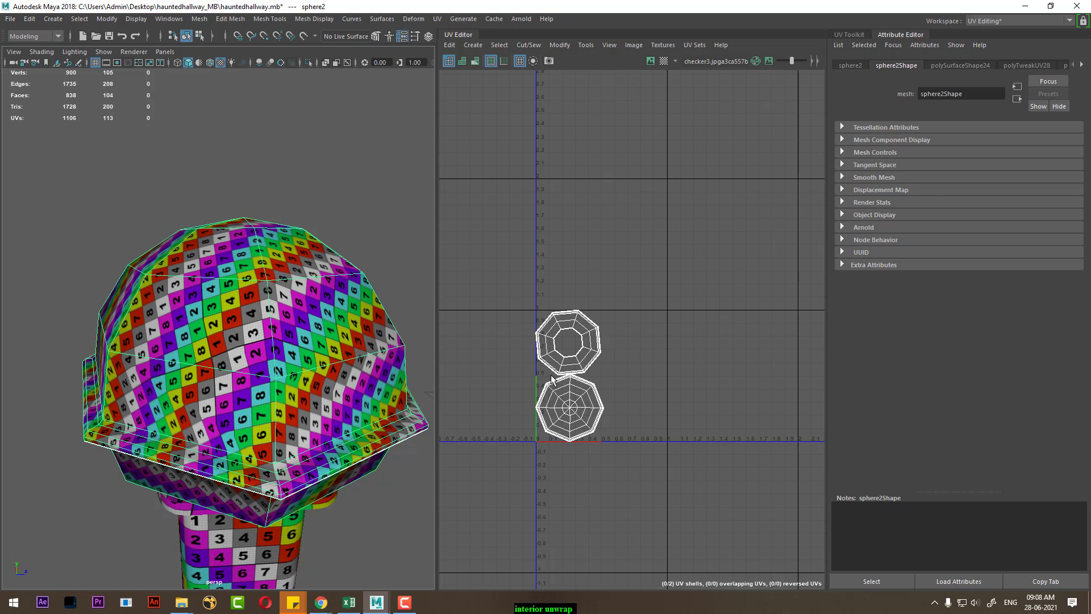
pyautogui.scroll(-5, 289, 449)
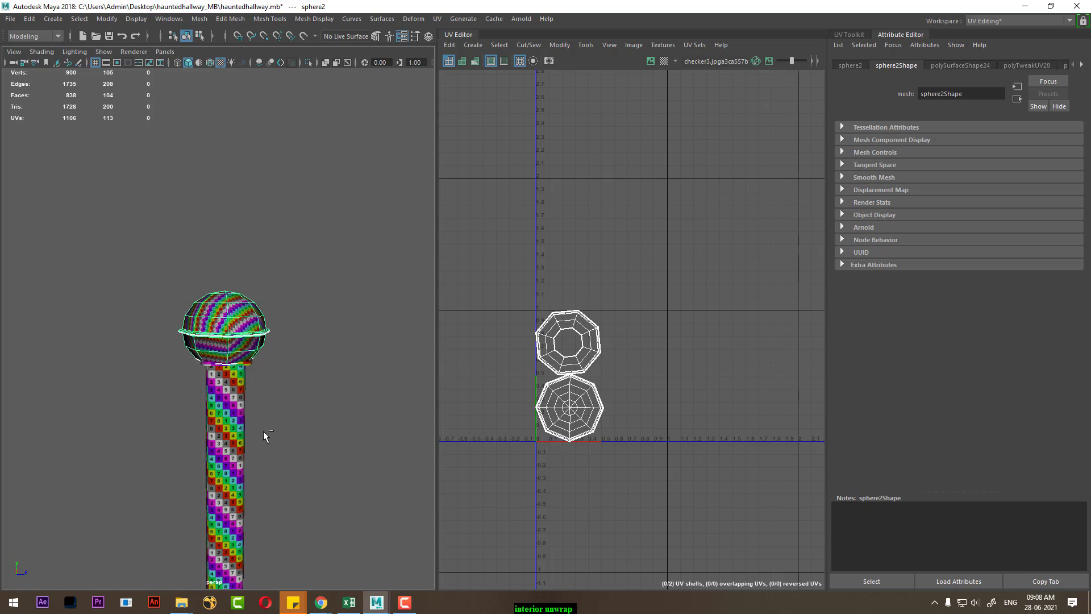
# Step: Show all hidden geometry to reveal the staircase and hallway
pyautogui.click(140, 19)
pyautogui.moveTo(151, 90)
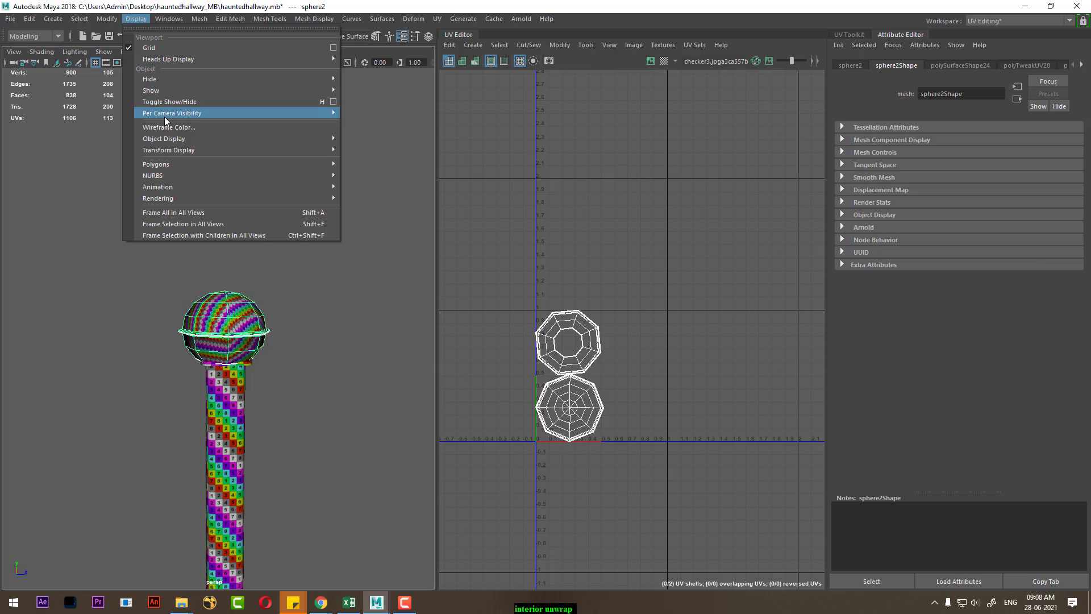
pyautogui.click(380, 135)
pyautogui.moveTo(365, 174)
pyautogui.keyDown('alt'); pyautogui.mouseDown()
pyautogui.moveTo(297, 322)
pyautogui.moveTo(315, 326)
pyautogui.moveTo(225, 367)
pyautogui.moveTo(447, 420)
pyautogui.moveTo(256, 373)
pyautogui.moveTo(239, 296)
pyautogui.moveTo(227, 294)
pyautogui.mouseUp(); pyautogui.keyUp('alt')
# Step: Assign the wood material to the newel pillar
pyautogui.moveTo(227, 254)
pyautogui.mouseDown(button='right')
pyautogui.moveTo(255, 571)
pyautogui.moveTo(293, 555)
pyautogui.mouseUp(button='right')
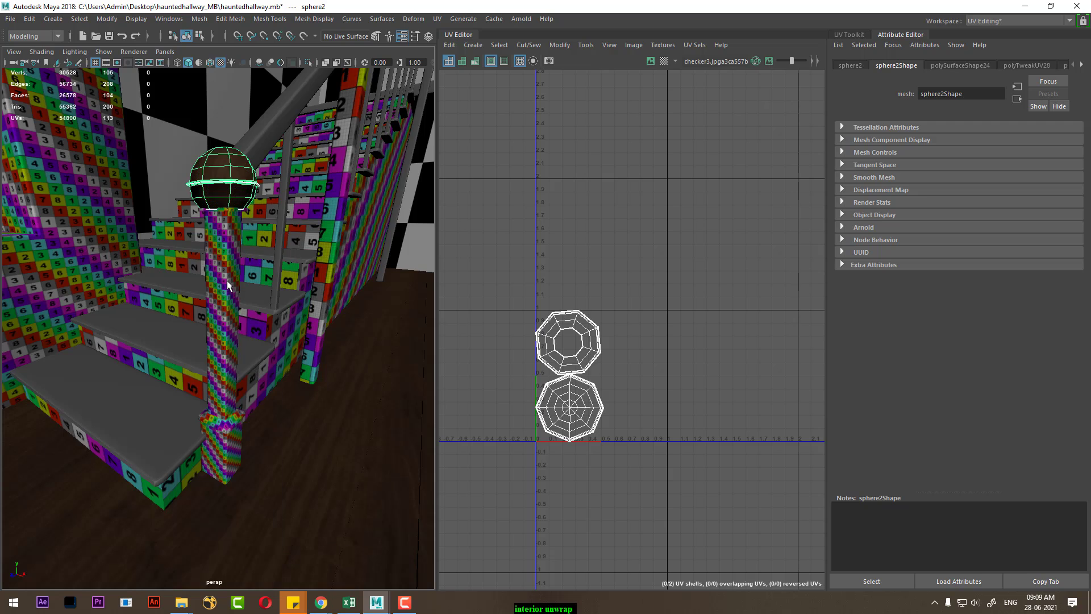
pyautogui.keyDown('alt'); pyautogui.moveTo(256, 369); pyautogui.dragTo(283, 340); pyautogui.keyUp('alt')
pyautogui.click(271, 376)
pyautogui.moveTo(260, 368); pyautogui.dragTo(275, 591, button='right')
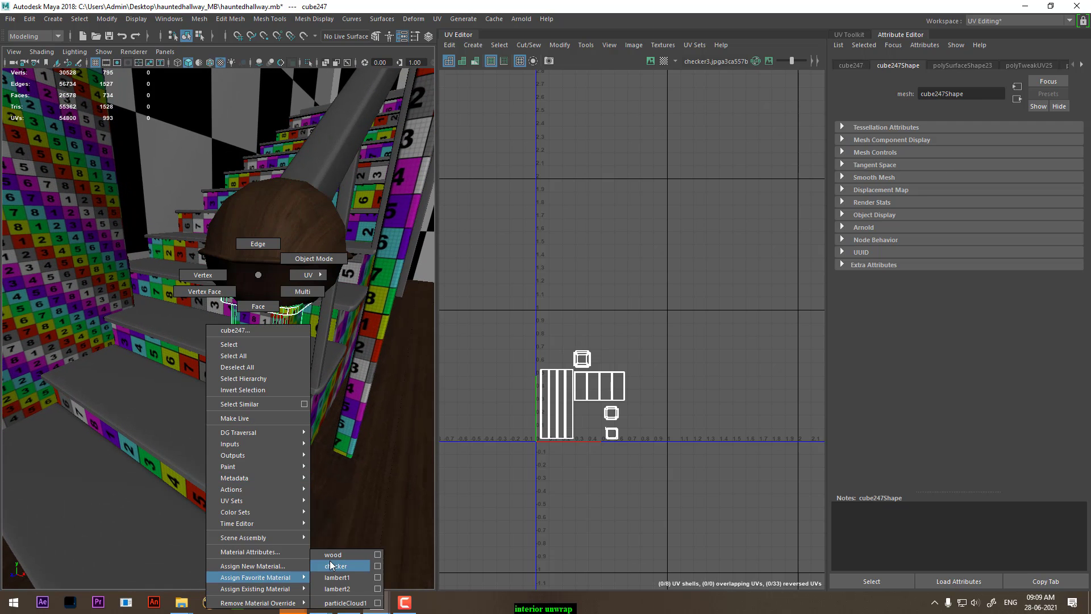
pyautogui.moveTo(275, 591); pyautogui.dragTo(333, 555, button='right')
pyautogui.moveTo(327, 491)
pyautogui.keyDown('alt'); pyautogui.mouseDown()
pyautogui.moveTo(287, 448)
pyautogui.moveTo(307, 455)
pyautogui.moveTo(266, 423)
pyautogui.moveTo(258, 370)
pyautogui.moveTo(266, 417)
pyautogui.moveTo(373, 368)
pyautogui.mouseUp(); pyautogui.keyUp('alt')
# Step: Give the two tall posts the dark wood material
pyautogui.click(233, 398)
pyautogui.keyDown('shift'); pyautogui.click(374, 367); pyautogui.keyUp('shift')
pyautogui.moveTo(353, 275); pyautogui.dragTo(353, 339, button='right')
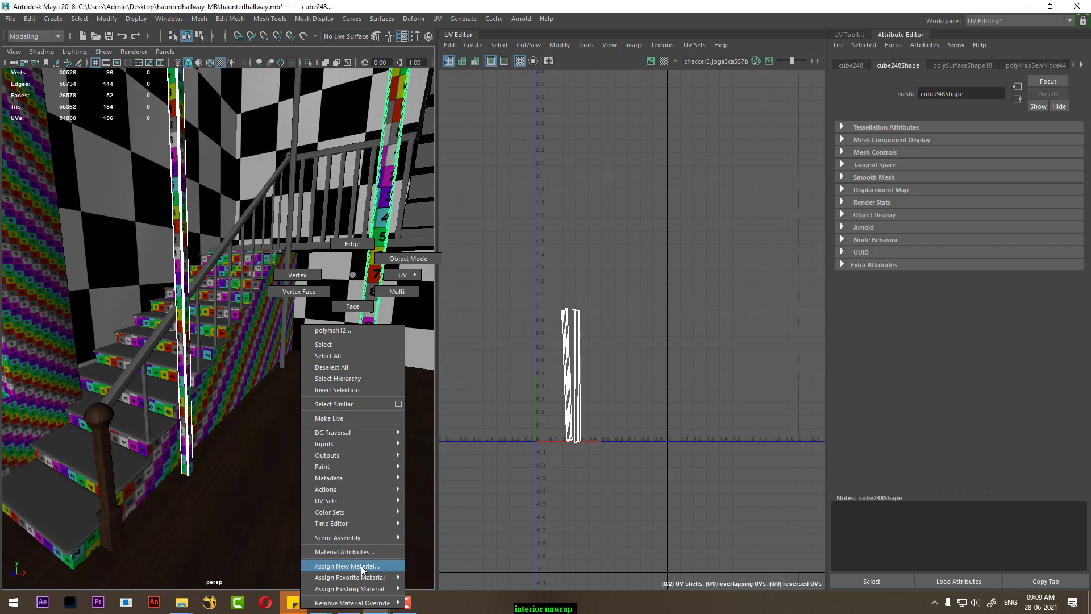
pyautogui.click(432, 565)
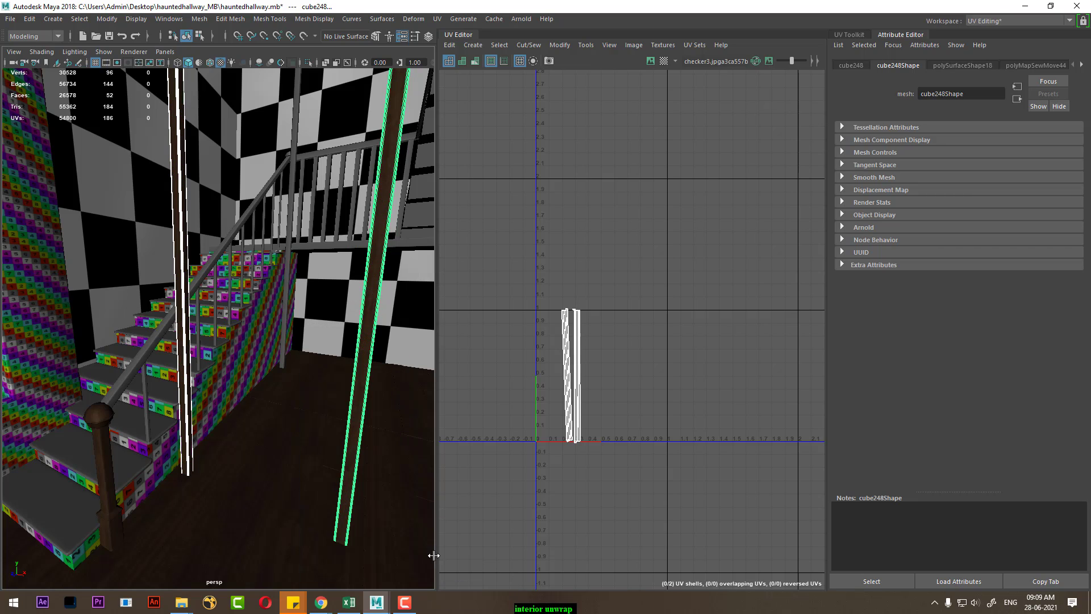
pyautogui.click(287, 499)
pyautogui.moveTo(287, 499)
pyautogui.keyDown('alt'); pyautogui.mouseDown()
pyautogui.moveTo(257, 494)
pyautogui.moveTo(241, 573)
pyautogui.moveTo(261, 435)
pyautogui.moveTo(278, 504)
pyautogui.moveTo(285, 463)
pyautogui.mouseUp(); pyautogui.keyUp('alt')
# Step: Orbit to a stair baluster, select it, and apply an Automatic UV projection
pyautogui.click(207, 360)
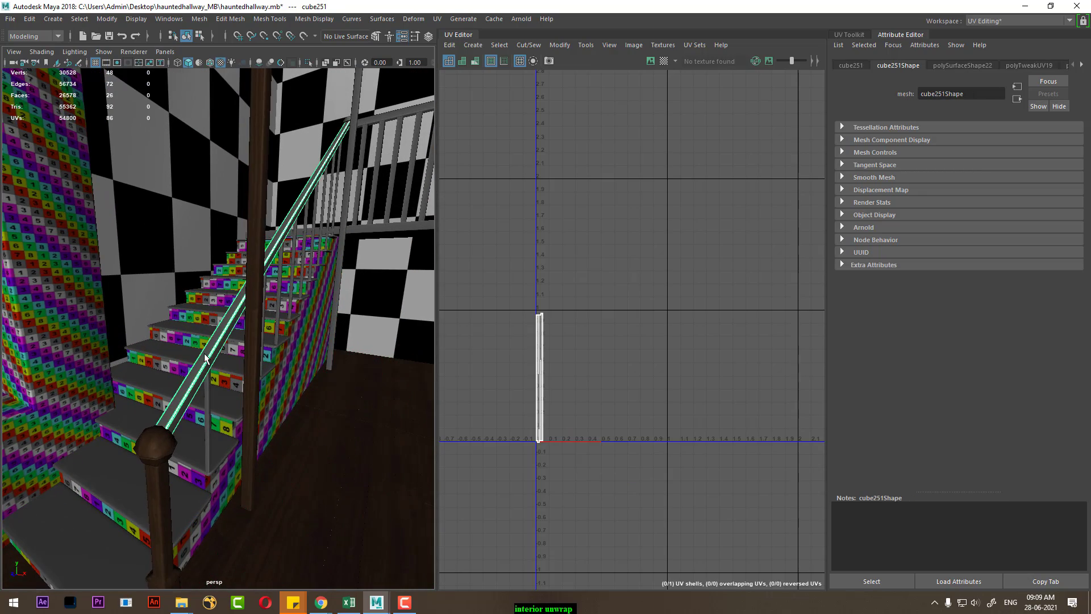
pyautogui.moveTo(204, 275); pyautogui.dragTo(242, 590, button='right')
pyautogui.moveTo(294, 557); pyautogui.dragTo(294, 560, button='right')
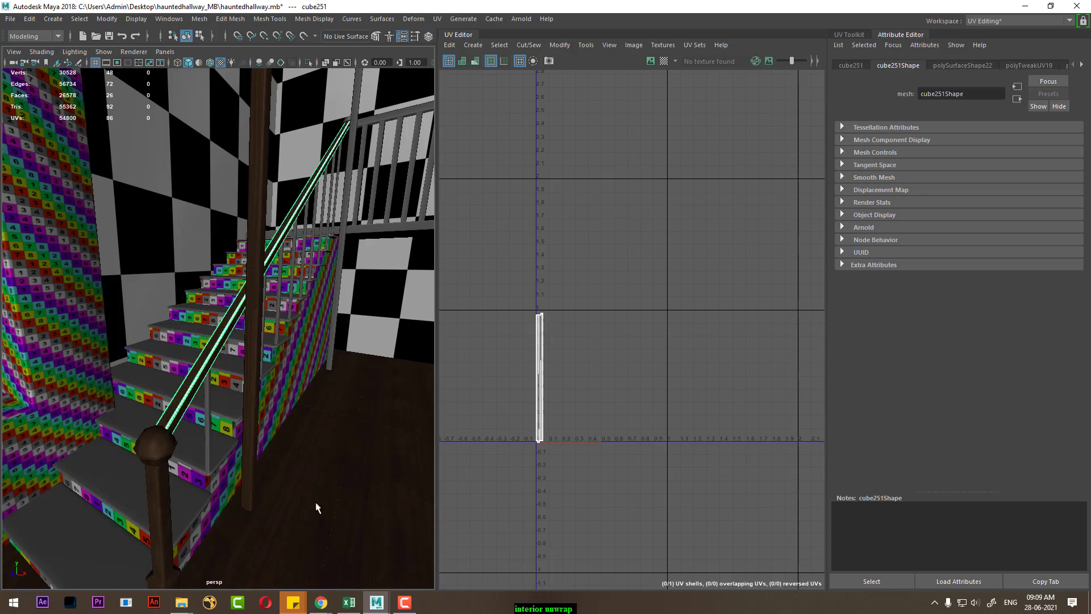
pyautogui.click(284, 459)
pyautogui.moveTo(285, 458)
pyautogui.keyDown('alt'); pyautogui.mouseDown()
pyautogui.moveTo(257, 442)
pyautogui.moveTo(230, 461)
pyautogui.moveTo(320, 394)
pyautogui.moveTo(288, 424)
pyautogui.moveTo(428, 429)
pyautogui.moveTo(363, 419)
pyautogui.moveTo(320, 441)
pyautogui.mouseUp(); pyautogui.keyUp('alt')
pyautogui.click(194, 452)
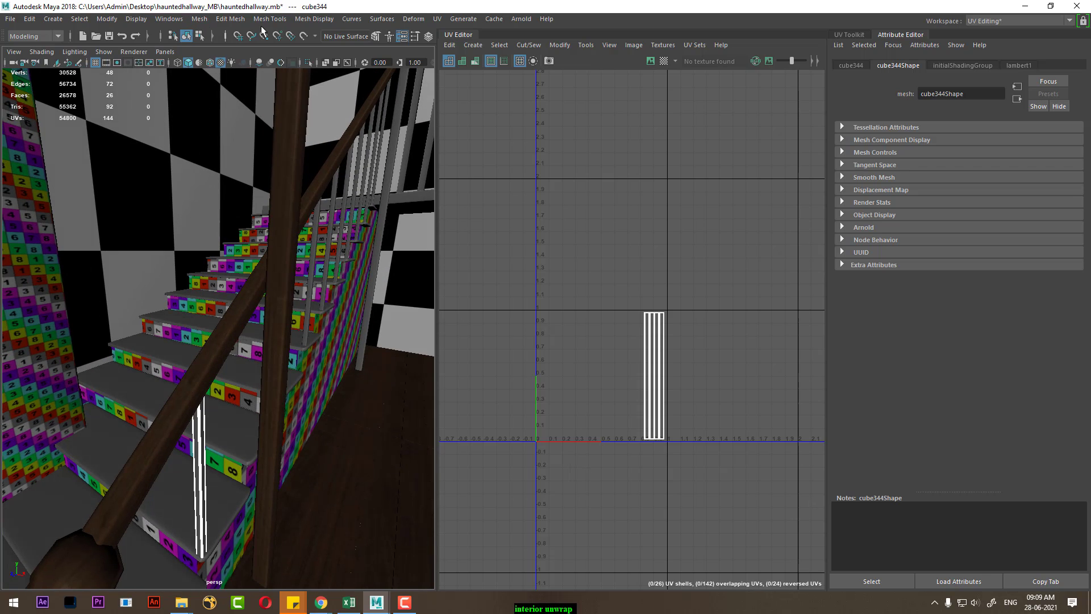
pyautogui.click(440, 21)
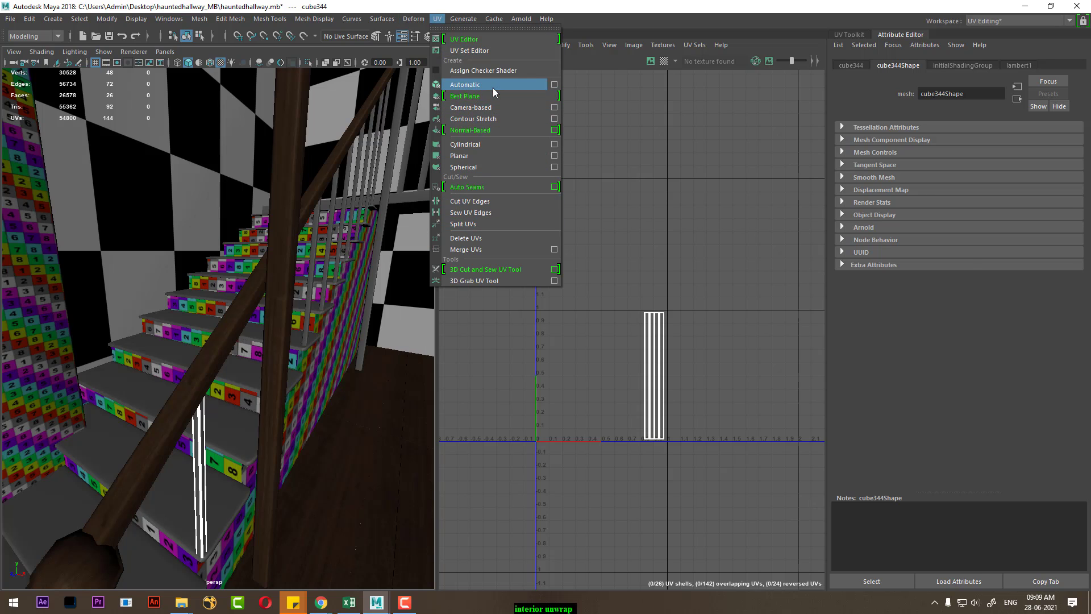
pyautogui.click(494, 85)
# Step: Sew the four side shells into one strip and attach the two small end caps
pyautogui.press('F10')
pyautogui.keyDown('alt'); pyautogui.moveTo(670, 341); pyautogui.dragTo(694, 324, button='middle'); pyautogui.keyUp('alt')
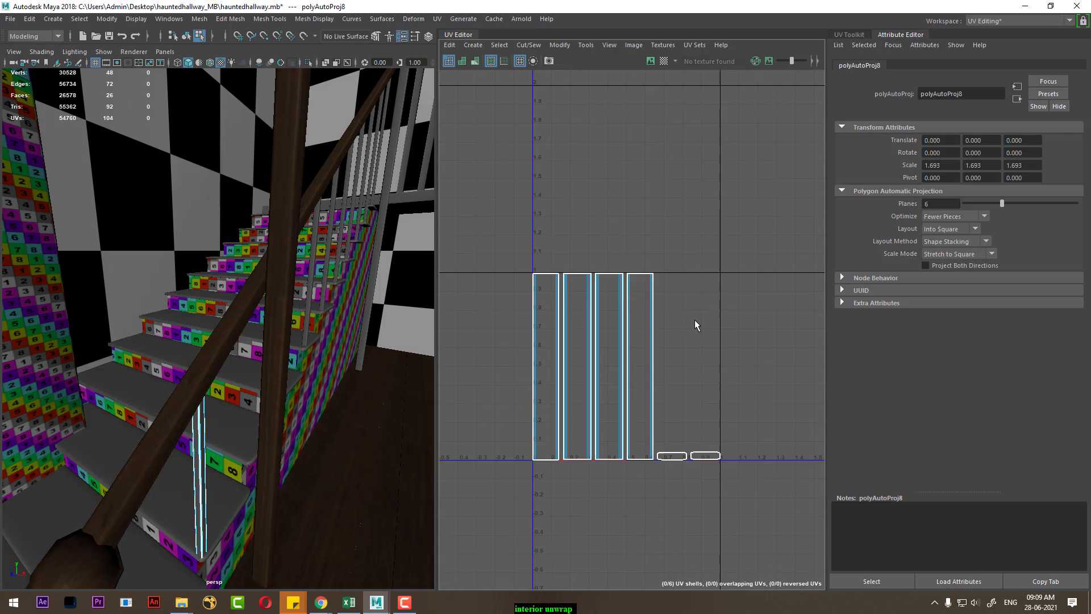
pyautogui.moveTo(698, 324); pyautogui.dragTo(572, 378)
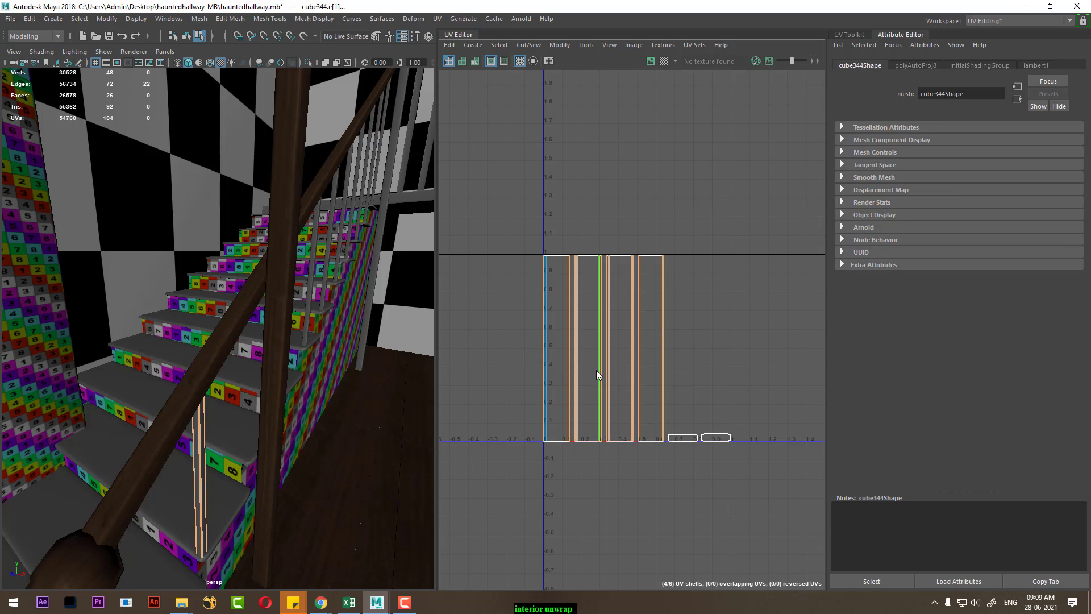
pyautogui.keyDown('shift'); pyautogui.moveTo(597, 376); pyautogui.dragTo(623, 359, button='right'); pyautogui.keyUp('shift')
pyautogui.scroll(2, 589, 311)
pyautogui.moveTo(563, 264); pyautogui.dragTo(561, 233, button='right')
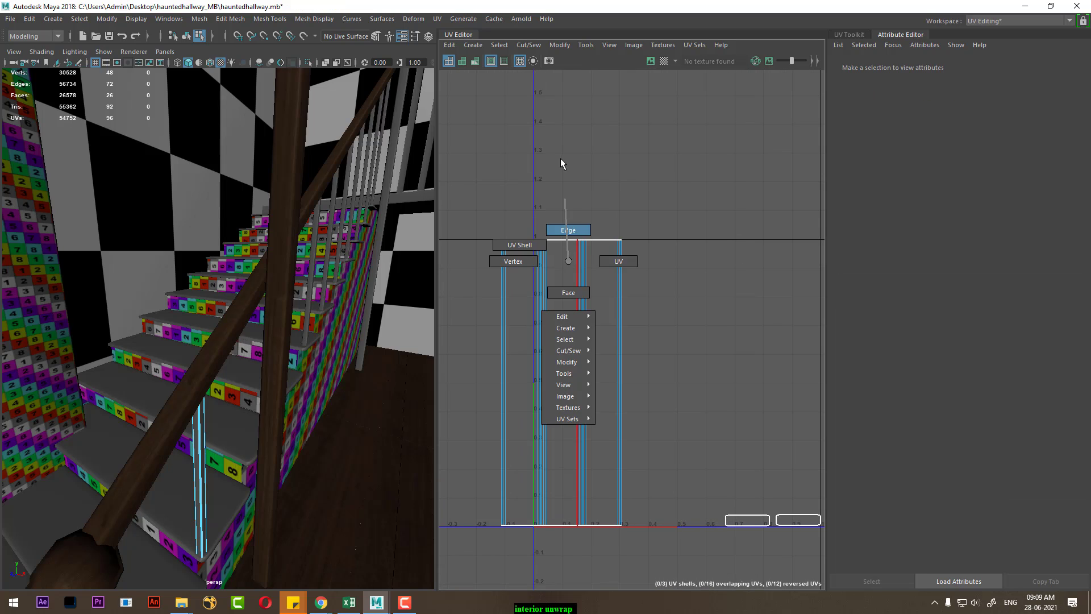
pyautogui.click(561, 240)
pyautogui.keyDown('shift'); pyautogui.moveTo(588, 340); pyautogui.dragTo(604, 504, button='right'); pyautogui.keyUp('shift')
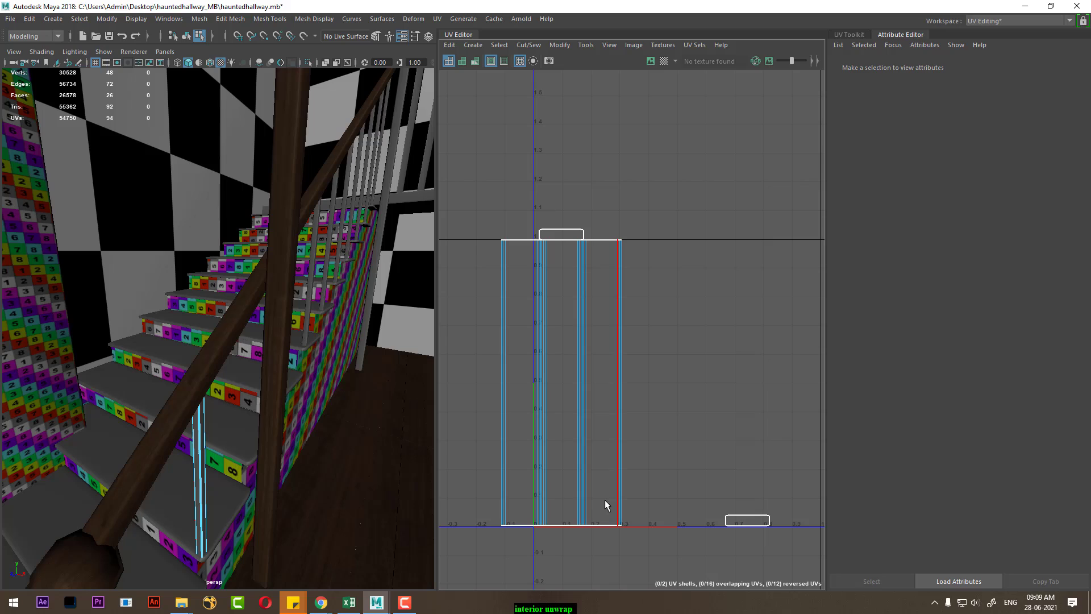
pyautogui.click(561, 524)
pyautogui.moveTo(609, 463)
pyautogui.keyDown('shift'); pyautogui.mouseDown(button='right')
pyautogui.moveTo(623, 364)
pyautogui.moveTo(714, 318)
pyautogui.mouseUp(button='right'); pyautogui.keyUp('shift')
# Step: Try unfolding and laying out the strip's UVs, undoing both collapsed results
pyautogui.moveTo(702, 195); pyautogui.dragTo(451, 296)
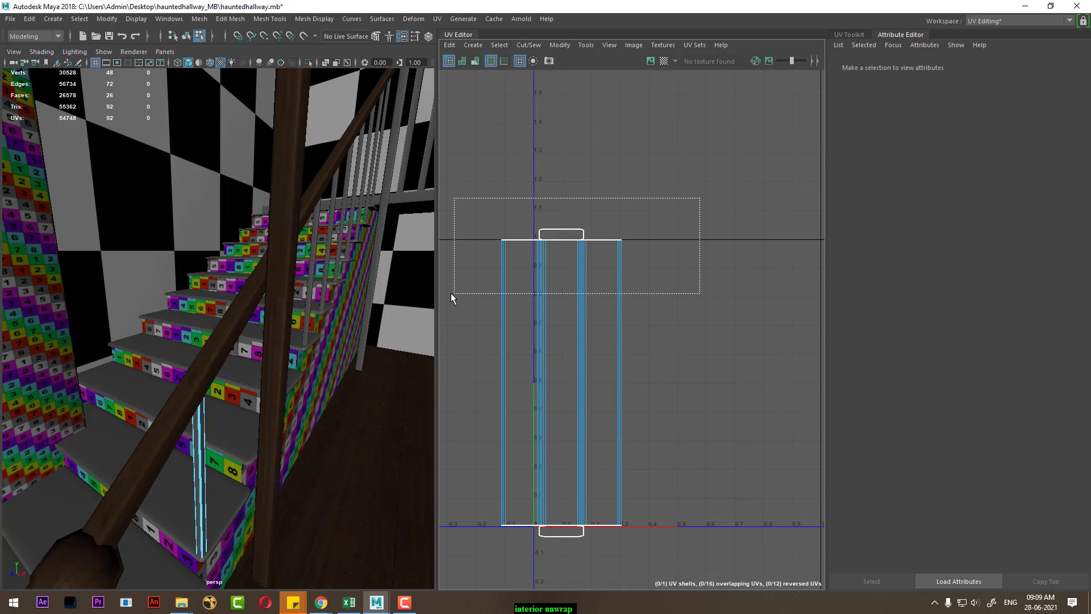
pyautogui.keyDown('shift'); pyautogui.moveTo(638, 233); pyautogui.dragTo(565, 236, button='right'); pyautogui.keyUp('shift')
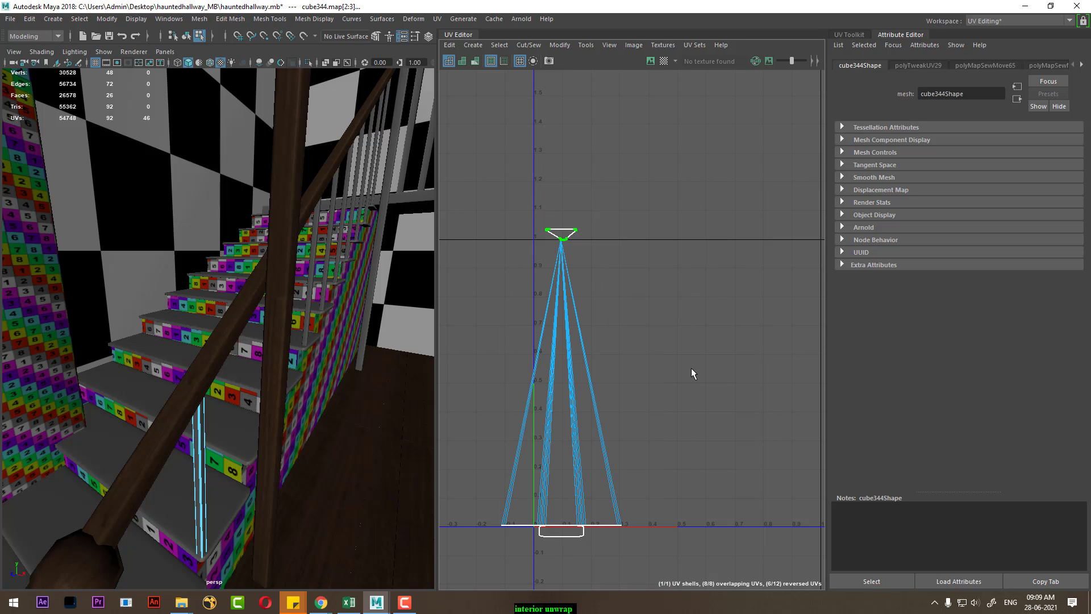
pyautogui.hotkey('ctrl', 'z')
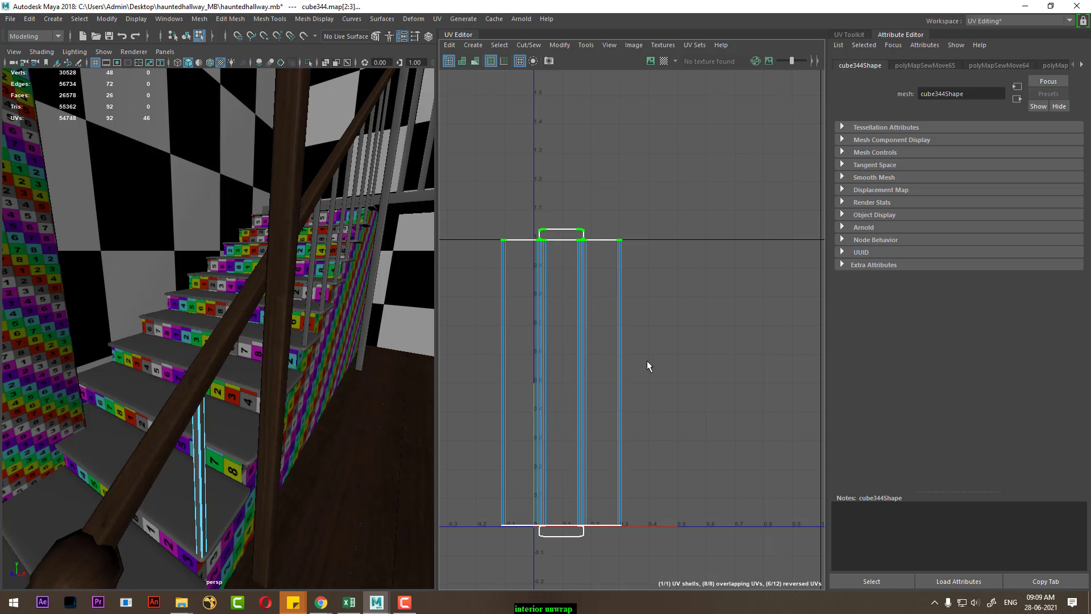
pyautogui.moveTo(679, 177); pyautogui.dragTo(447, 578)
pyautogui.moveTo(654, 294)
pyautogui.keyDown('shift'); pyautogui.mouseDown(button='right')
pyautogui.moveTo(599, 305)
pyautogui.moveTo(543, 279)
pyautogui.mouseUp(button='right'); pyautogui.keyUp('shift')
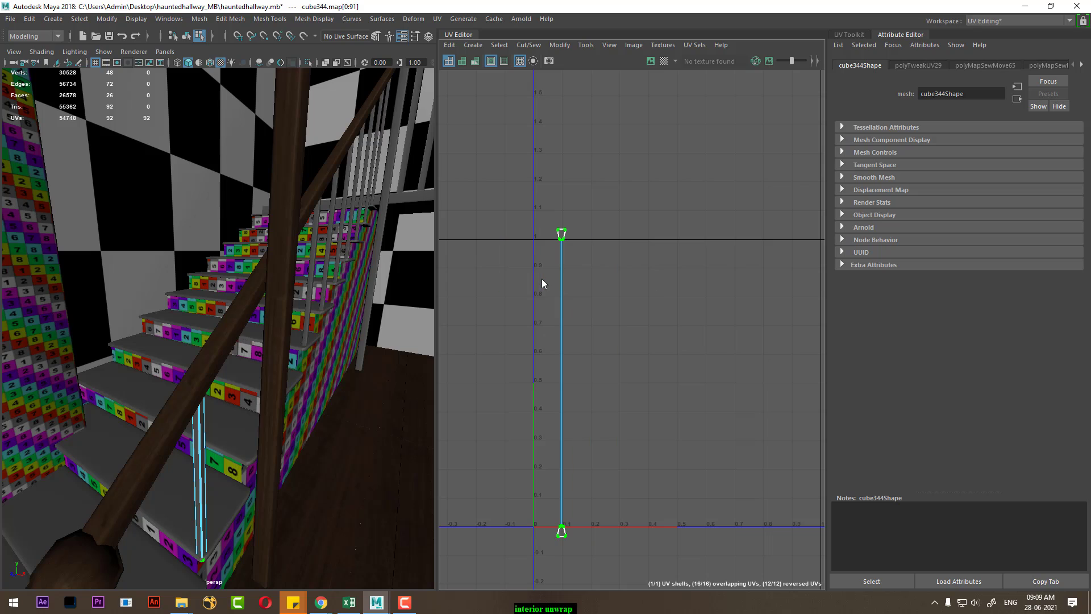
pyautogui.hotkey('ctrl', 'z')
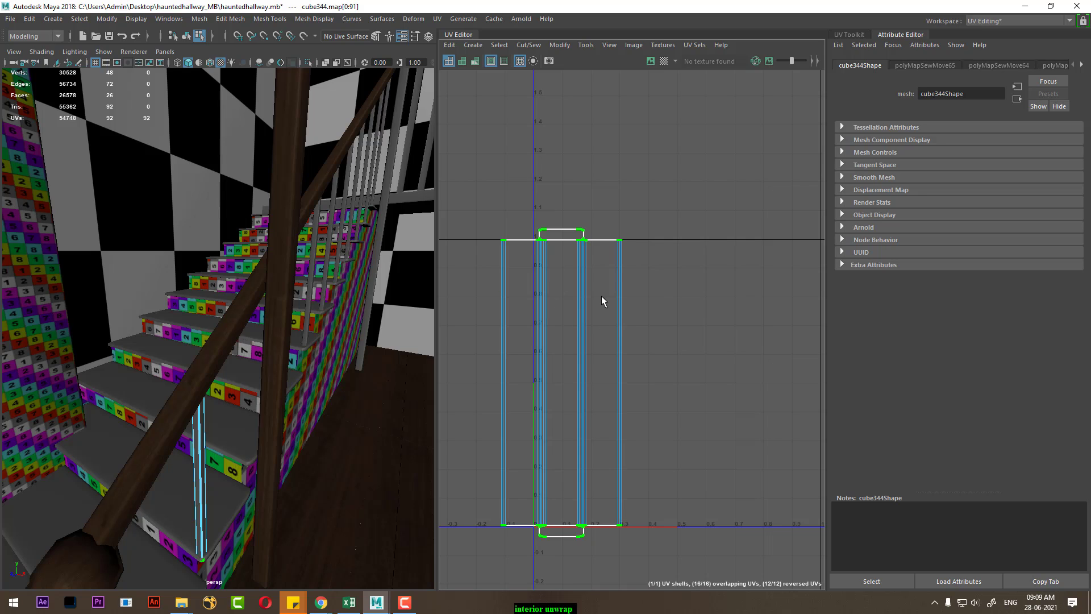
# Step: Unfold the strip from its top row, stretch it to span V 0–1, and return to Object Mode
pyautogui.keyDown('shift'); pyautogui.moveTo(602, 295); pyautogui.dragTo(591, 304, button='right'); pyautogui.keyUp('shift')
pyautogui.moveTo(677, 199); pyautogui.dragTo(517, 249)
pyautogui.scroll(5, 563, 231)
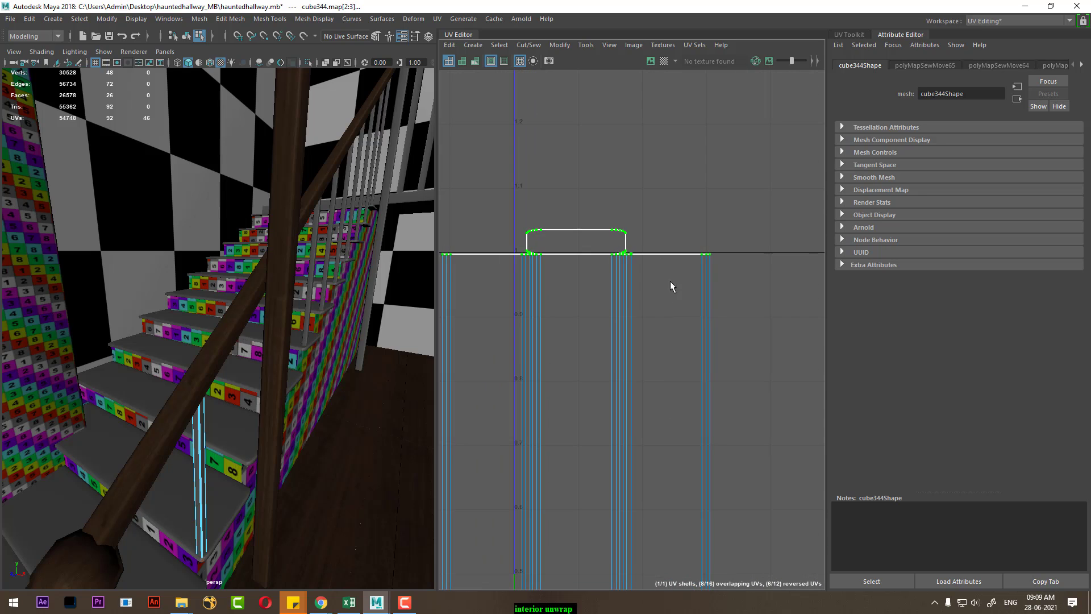
pyautogui.moveTo(683, 250)
pyautogui.keyDown('shift'); pyautogui.mouseDown(button='right')
pyautogui.moveTo(620, 252)
pyautogui.moveTo(612, 241)
pyautogui.mouseUp(button='right'); pyautogui.keyUp('shift')
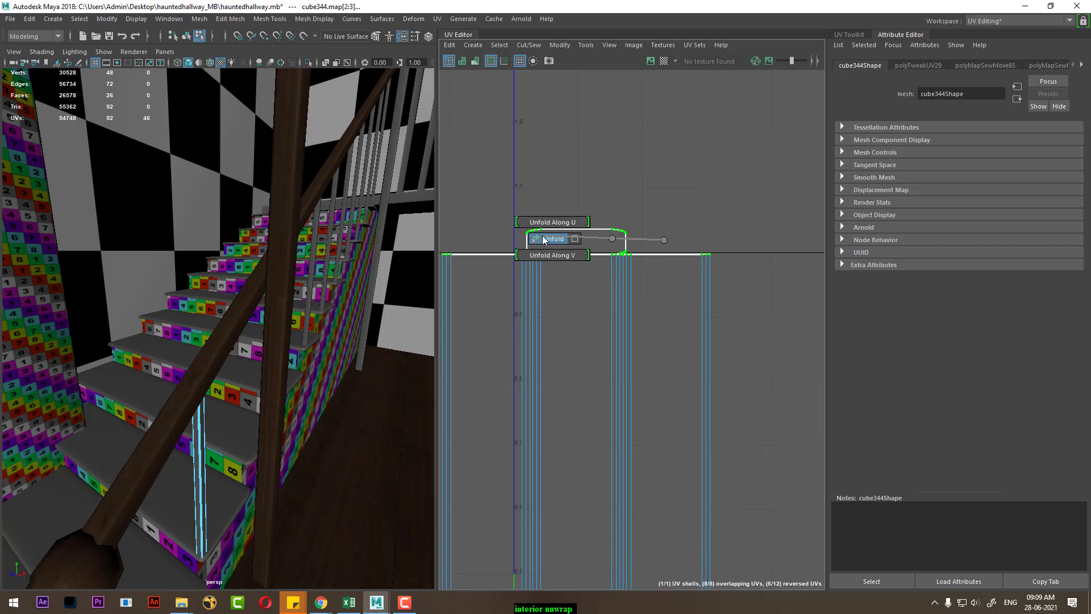
pyautogui.keyDown('shift'); pyautogui.moveTo(544, 239); pyautogui.dragTo(544, 239, button='right'); pyautogui.keyUp('shift')
pyautogui.scroll(-5, 556, 283)
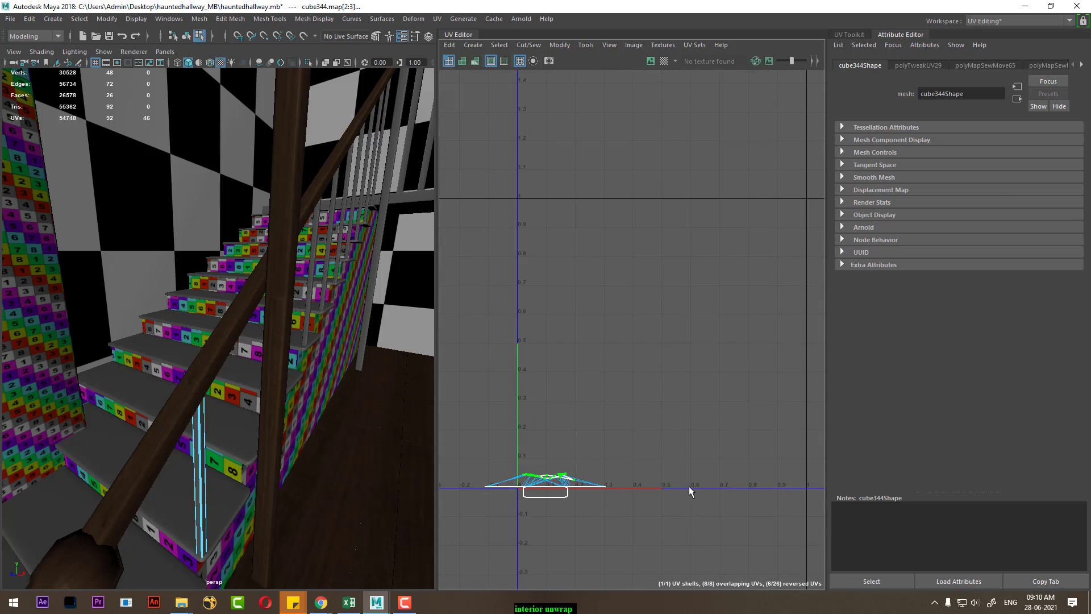
pyautogui.keyDown('alt'); pyautogui.moveTo(690, 491); pyautogui.dragTo(696, 430, button='middle'); pyautogui.keyUp('alt')
pyautogui.hotkey('ctrl', 'z')
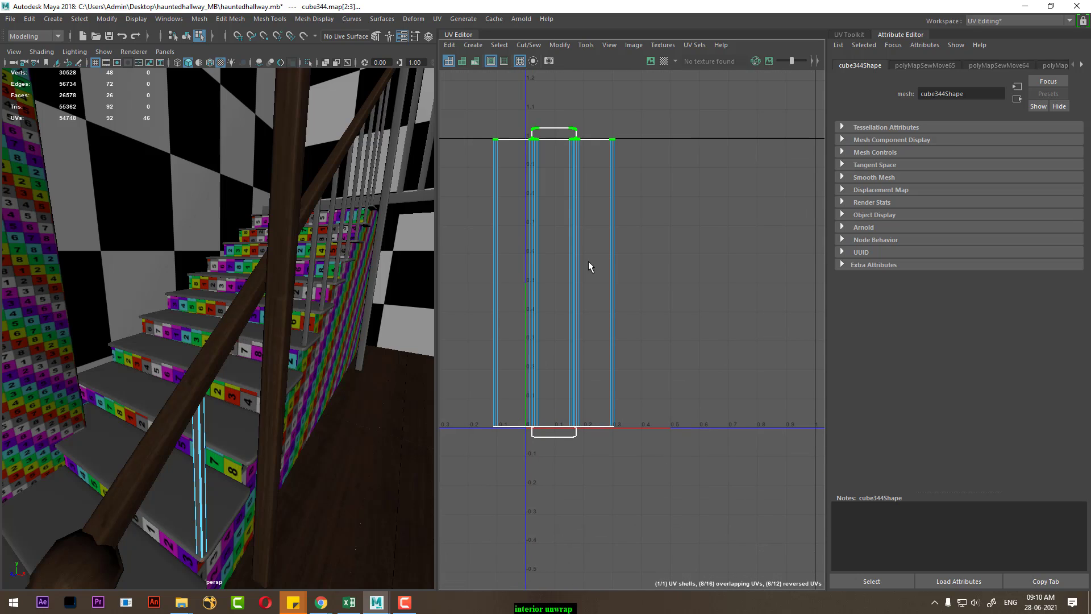
pyautogui.moveTo(589, 267); pyautogui.dragTo(689, 187, button='right')
pyautogui.click(677, 365)
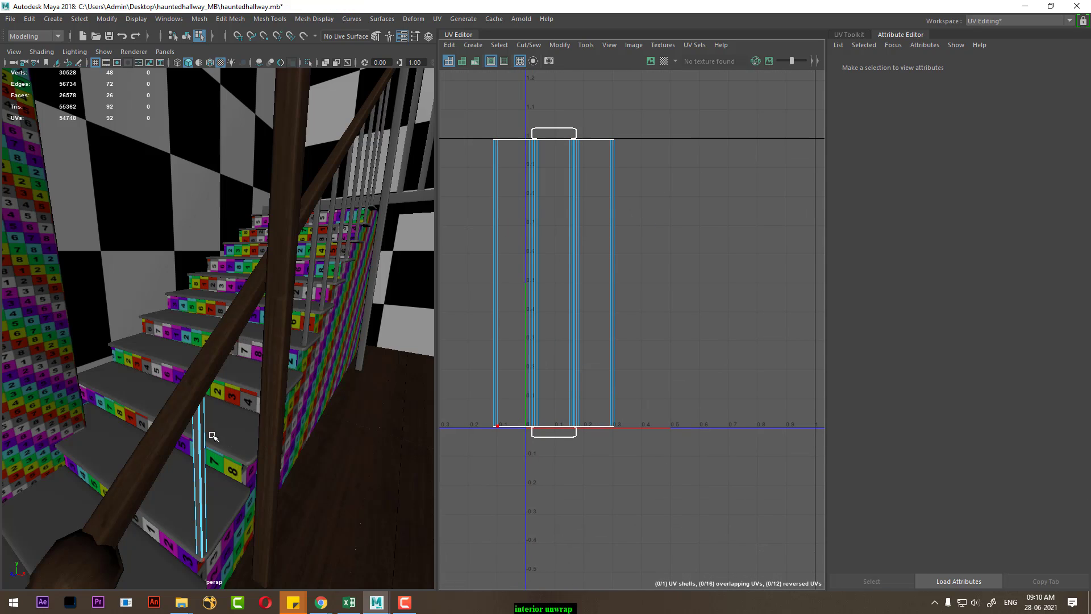
pyautogui.moveTo(213, 436); pyautogui.dragTo(213, 458, button='right')
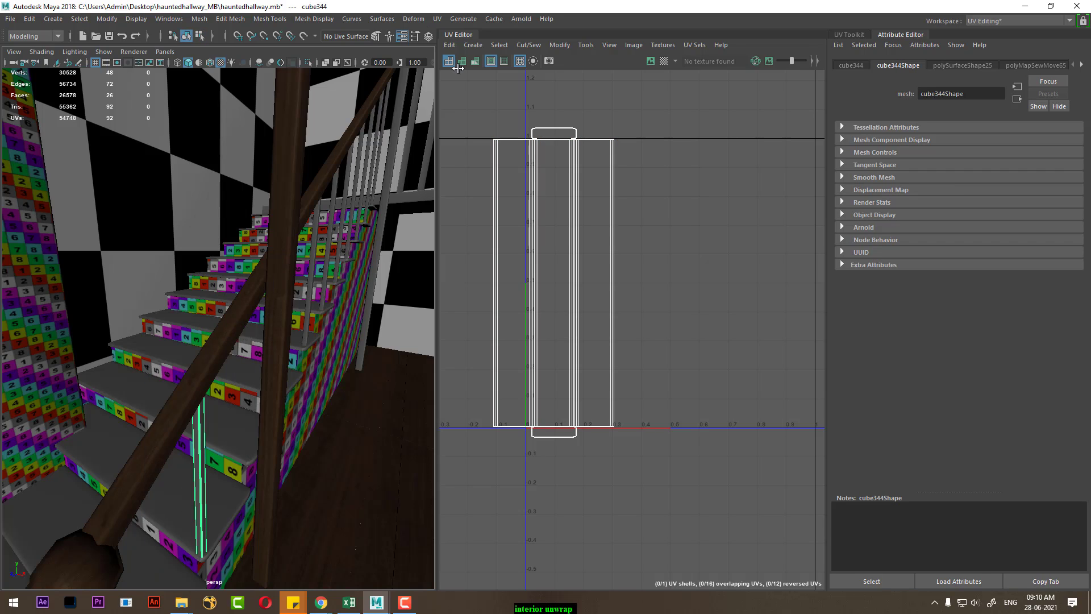
# Step: Delete the baluster's construction history and reapply an Automatic UV projection
pyautogui.click(30, 21)
pyautogui.moveTo(62, 153)
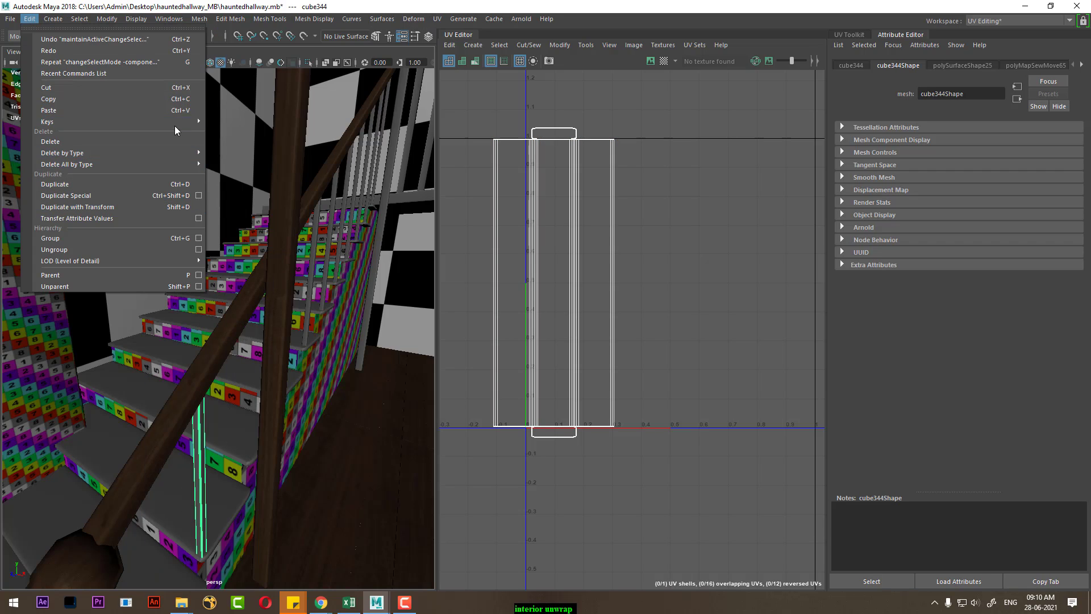
pyautogui.click(253, 161)
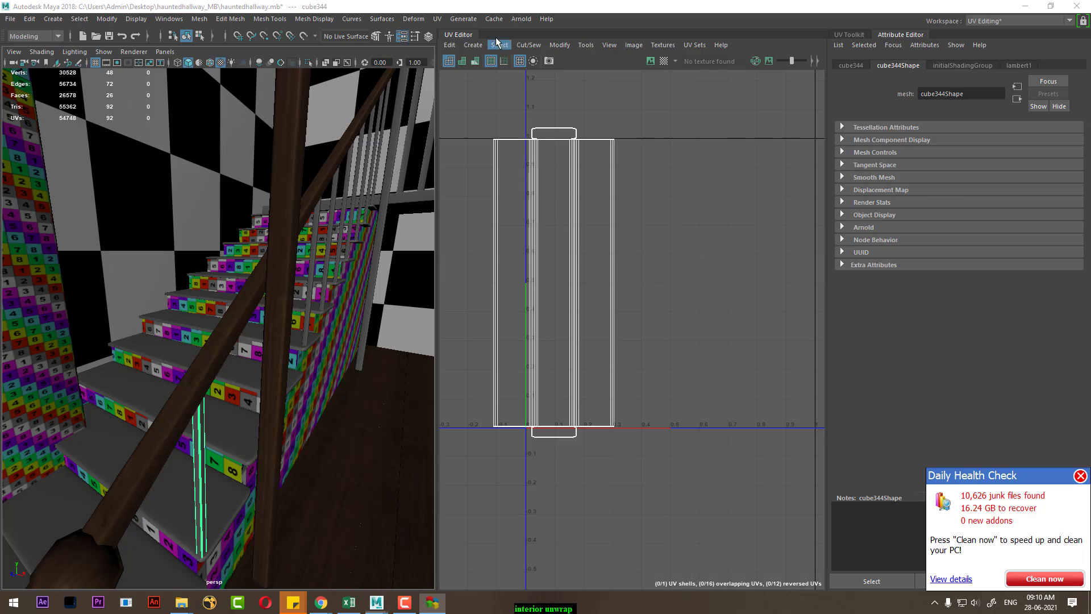
pyautogui.click(437, 20)
pyautogui.click(500, 85)
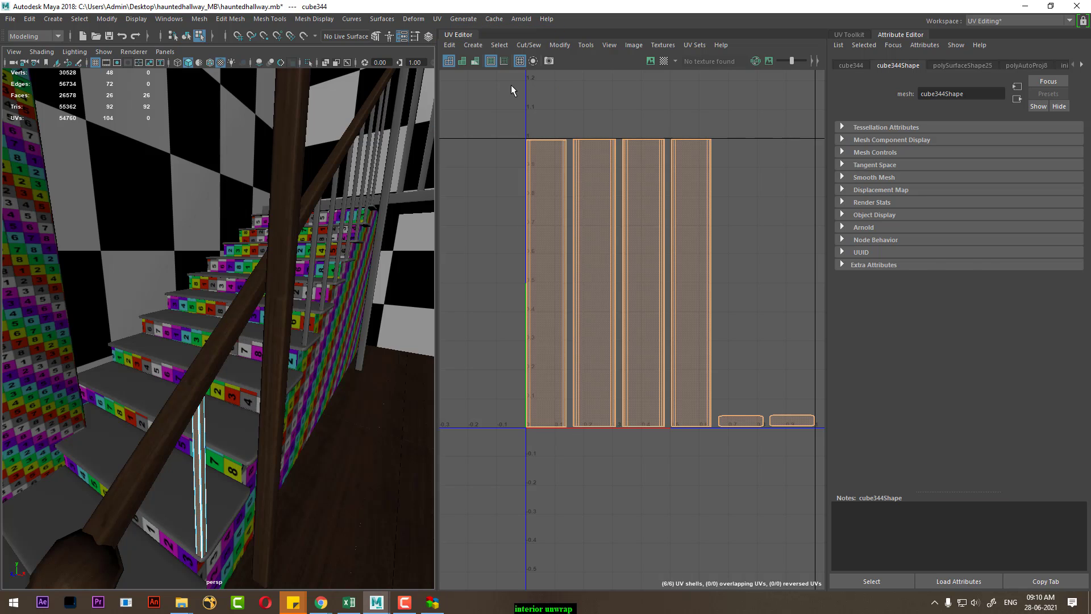
# Step: Sew the four side shells together and stitch the top and bottom caps onto them
pyautogui.scroll(3, 682, 273)
pyautogui.moveTo(721, 238)
pyautogui.mouseDown(button='right')
pyautogui.moveTo(726, 189)
pyautogui.moveTo(733, 210)
pyautogui.mouseUp(button='right')
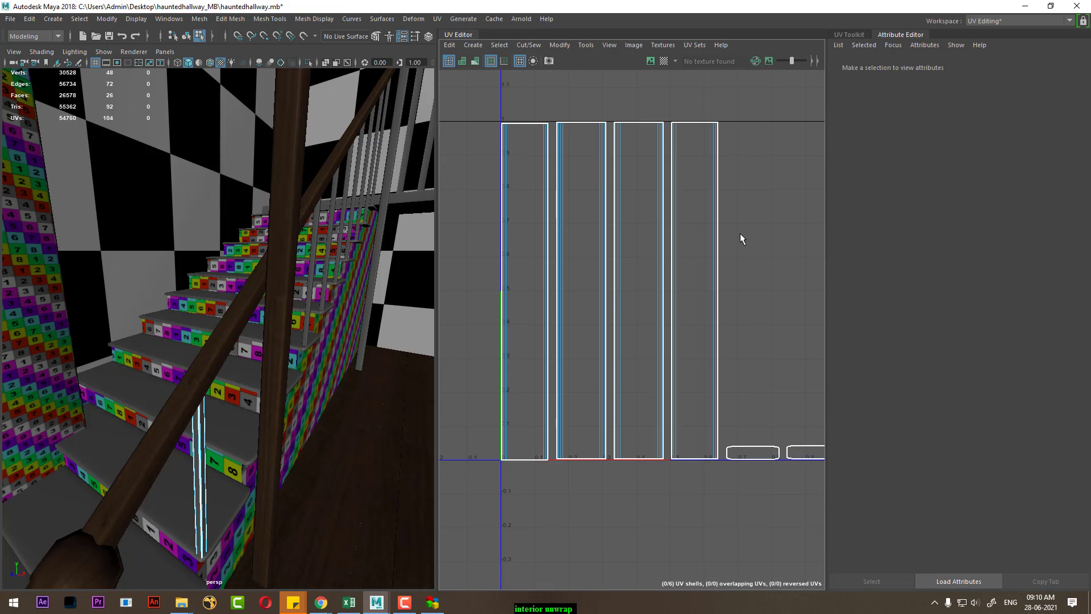
pyautogui.click(716, 247)
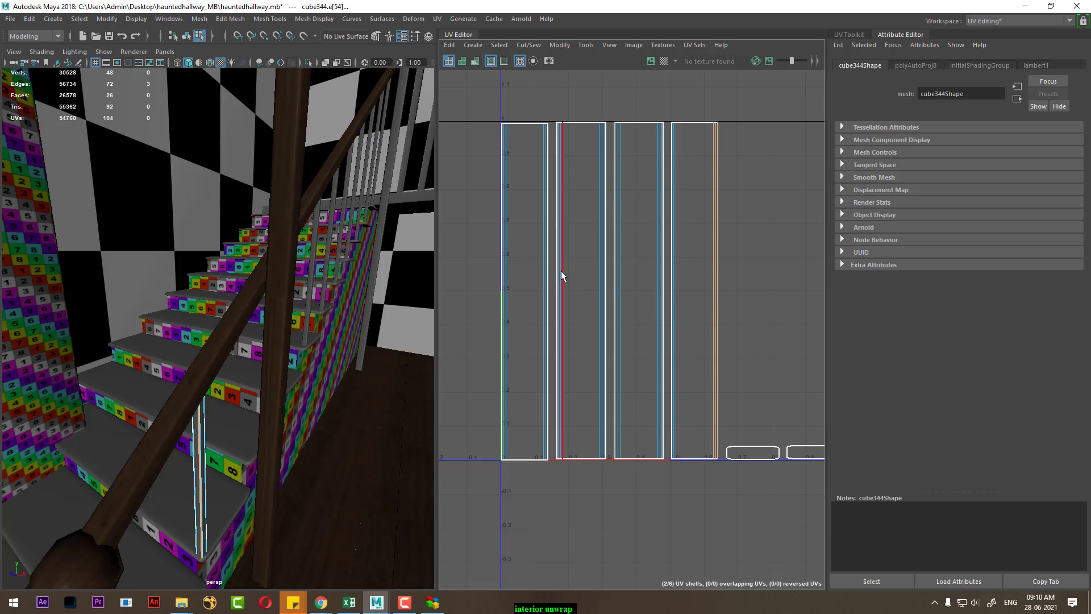
pyautogui.moveTo(471, 240); pyautogui.dragTo(690, 320)
pyautogui.keyDown('shift'); pyautogui.moveTo(644, 338); pyautogui.dragTo(624, 127, button='right'); pyautogui.keyUp('shift')
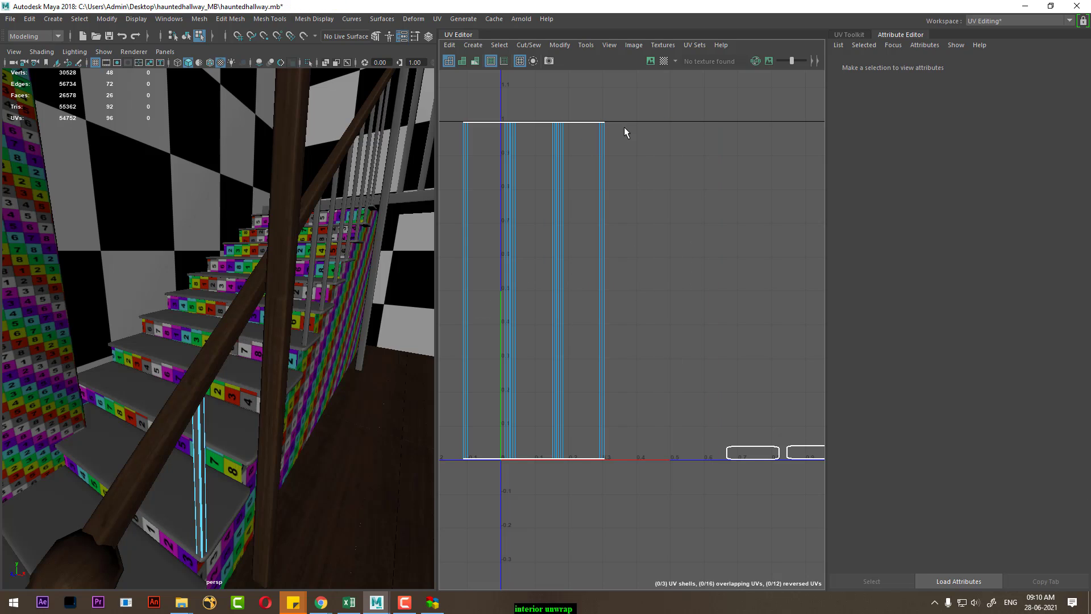
pyautogui.hotkey('ctrl', 'z')
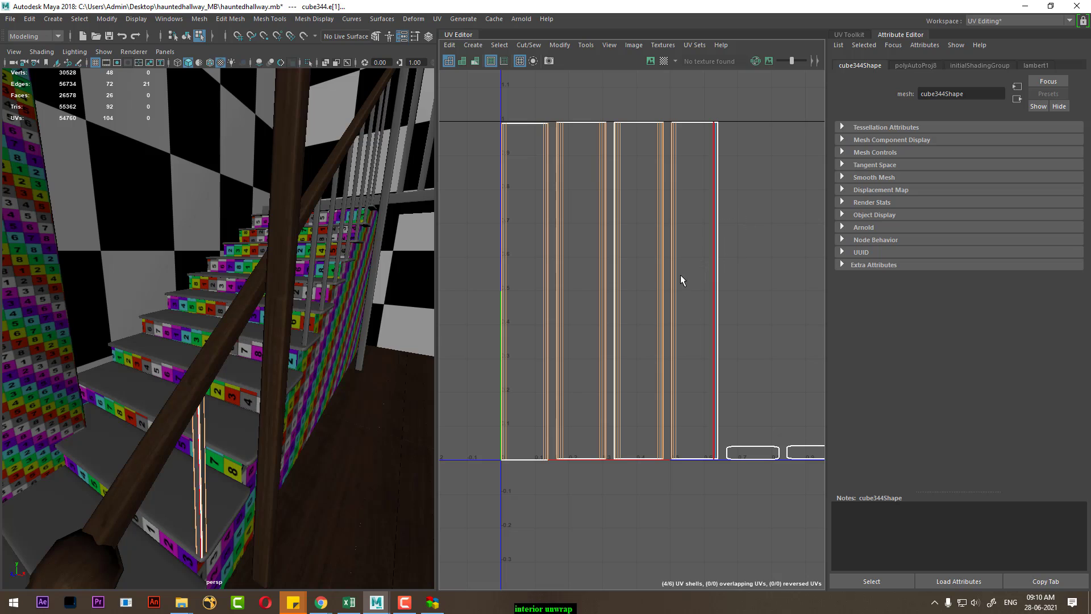
pyautogui.keyDown('shift'); pyautogui.moveTo(617, 80); pyautogui.dragTo(616, 68, button='right'); pyautogui.keyUp('shift')
pyautogui.scroll(-3, 596, 183)
pyautogui.keyDown('shift'); pyautogui.moveTo(585, 171); pyautogui.dragTo(588, 85, button='right'); pyautogui.keyUp('shift')
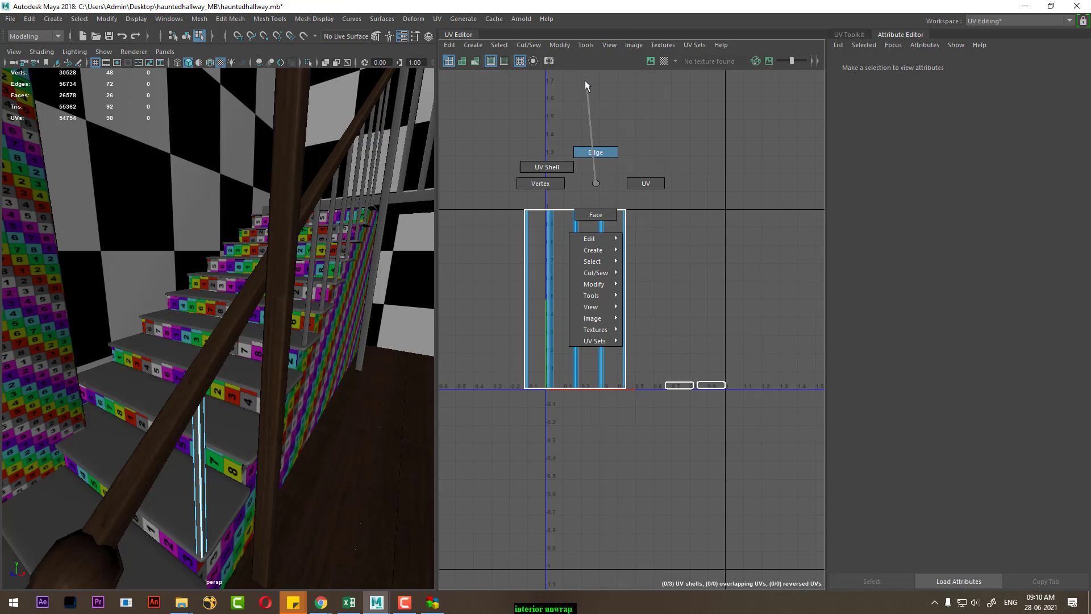
pyautogui.scroll(3, 546, 243)
pyautogui.click(526, 248)
pyautogui.keyDown('shift'); pyautogui.moveTo(592, 205); pyautogui.dragTo(541, 555, button='right'); pyautogui.keyUp('shift')
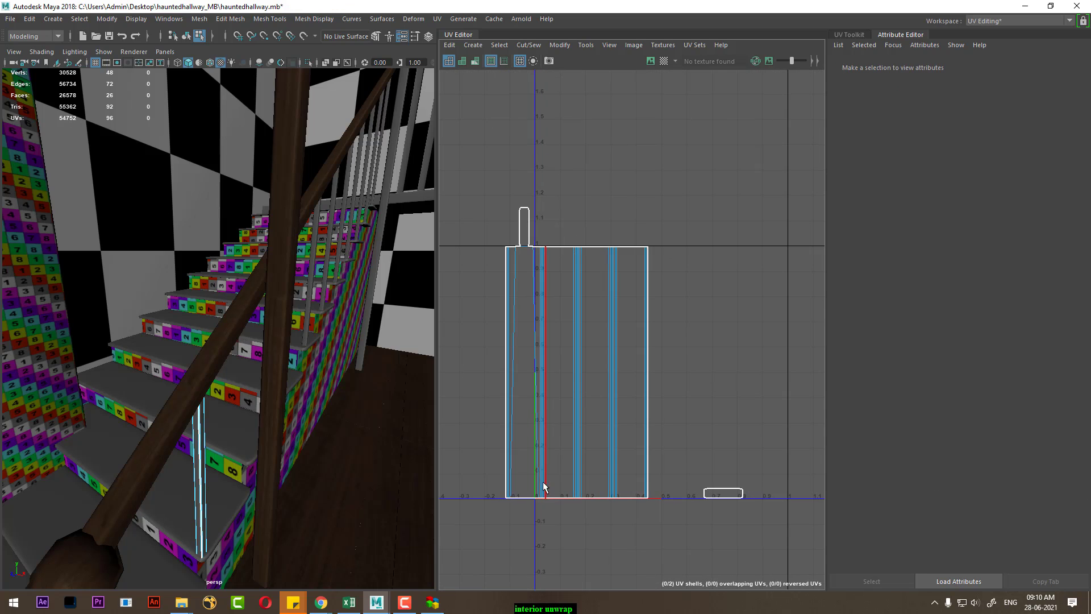
pyautogui.click(588, 442)
pyautogui.keyDown('shift'); pyautogui.moveTo(588, 443); pyautogui.dragTo(569, 540, button='right'); pyautogui.keyUp('shift')
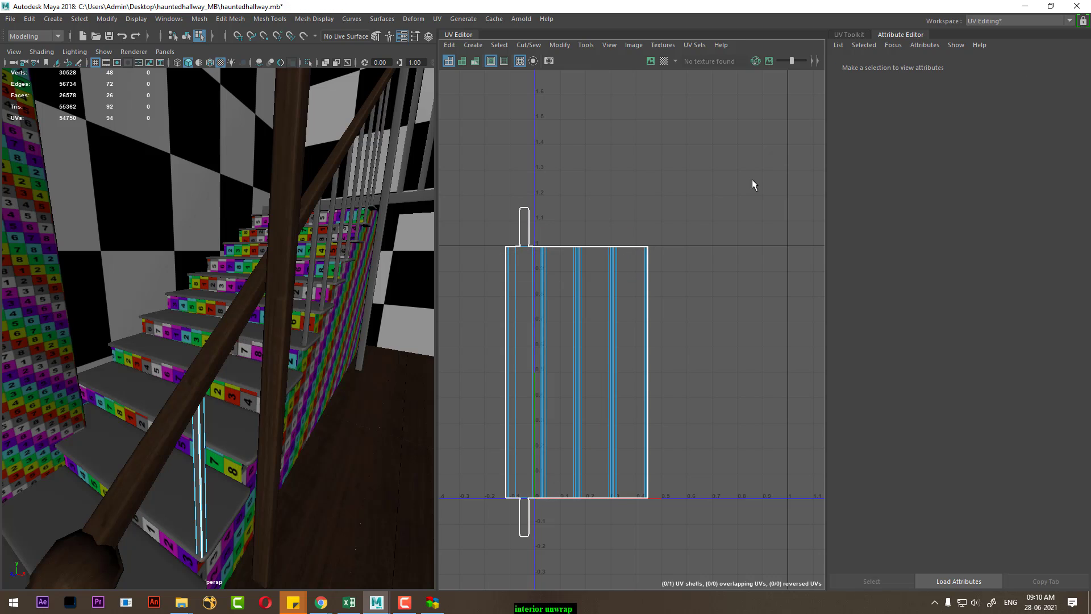
# Step: Unfold the shell along U and straighten the trapezoid into a rectangle
pyautogui.moveTo(752, 182); pyautogui.dragTo(453, 310)
pyautogui.keyDown('shift'); pyautogui.rightClick(668, 230); pyautogui.keyUp('shift')
pyautogui.keyDown('shift'); pyautogui.moveTo(669, 230); pyautogui.dragTo(602, 230, button='right'); pyautogui.keyUp('shift')
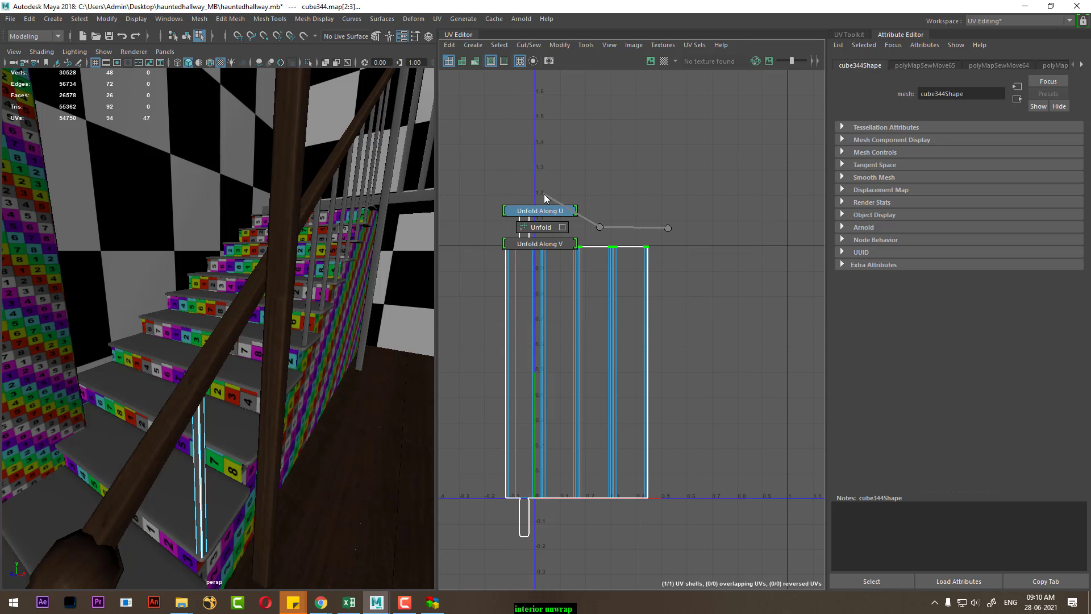
pyautogui.keyDown('shift'); pyautogui.moveTo(544, 197); pyautogui.dragTo(540, 211, button='right'); pyautogui.keyUp('shift')
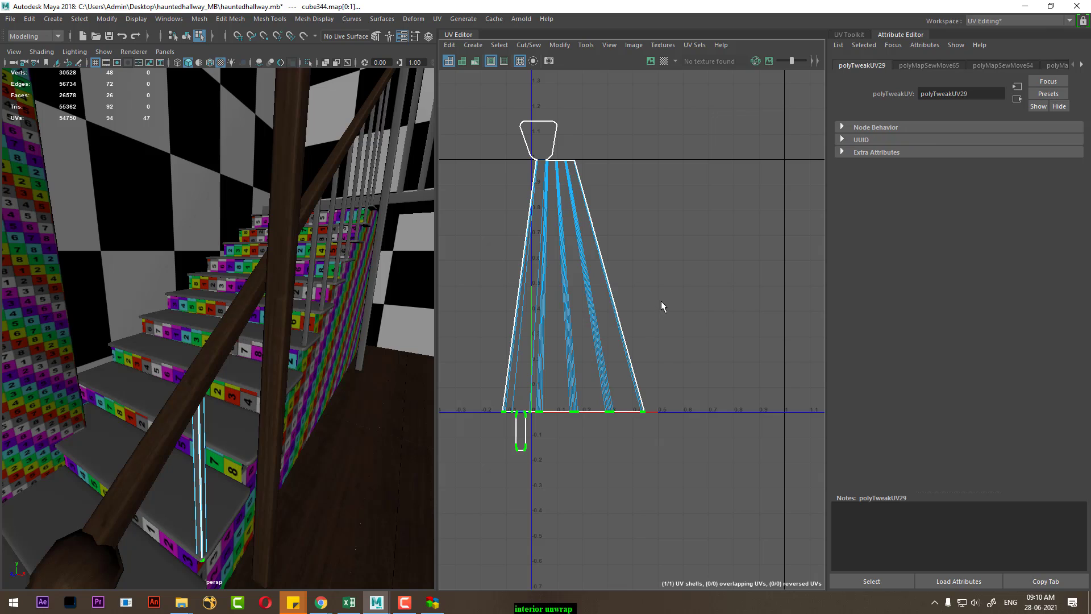
pyautogui.keyDown('shift'); pyautogui.moveTo(661, 299); pyautogui.dragTo(521, 263, button='right'); pyautogui.keyUp('shift')
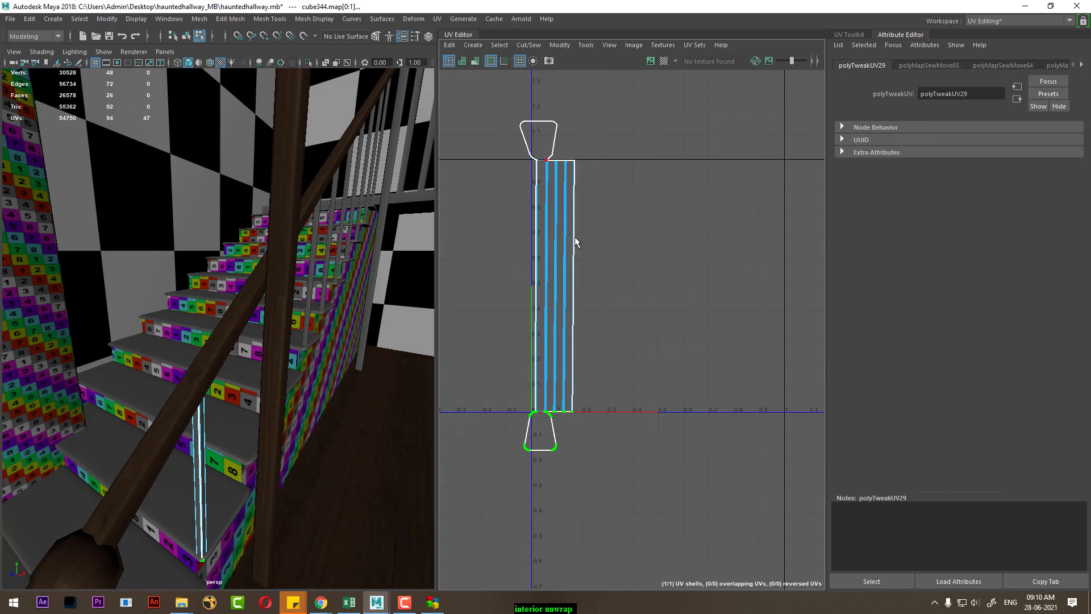
pyautogui.scroll(1, 575, 242)
pyautogui.keyDown('alt'); pyautogui.moveTo(553, 124); pyautogui.dragTo(587, 208, button='middle'); pyautogui.keyUp('alt')
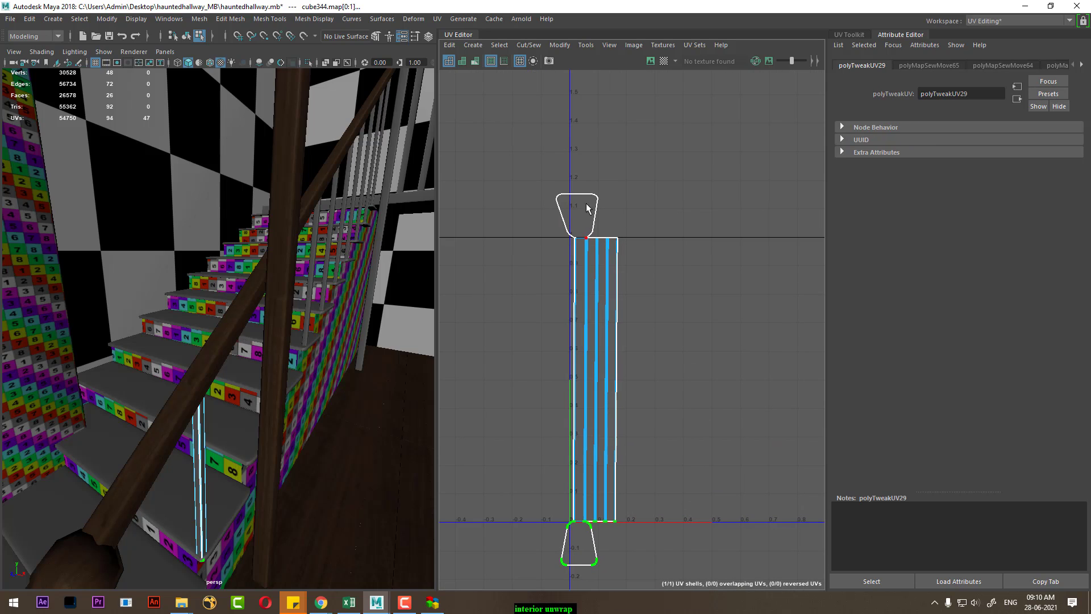
# Step: Select the top and bottom cap faces and convert the selection to UVs
pyautogui.keyDown('shift'); pyautogui.rightClick(699, 154); pyautogui.keyUp('shift')
pyautogui.rightClick(584, 174)
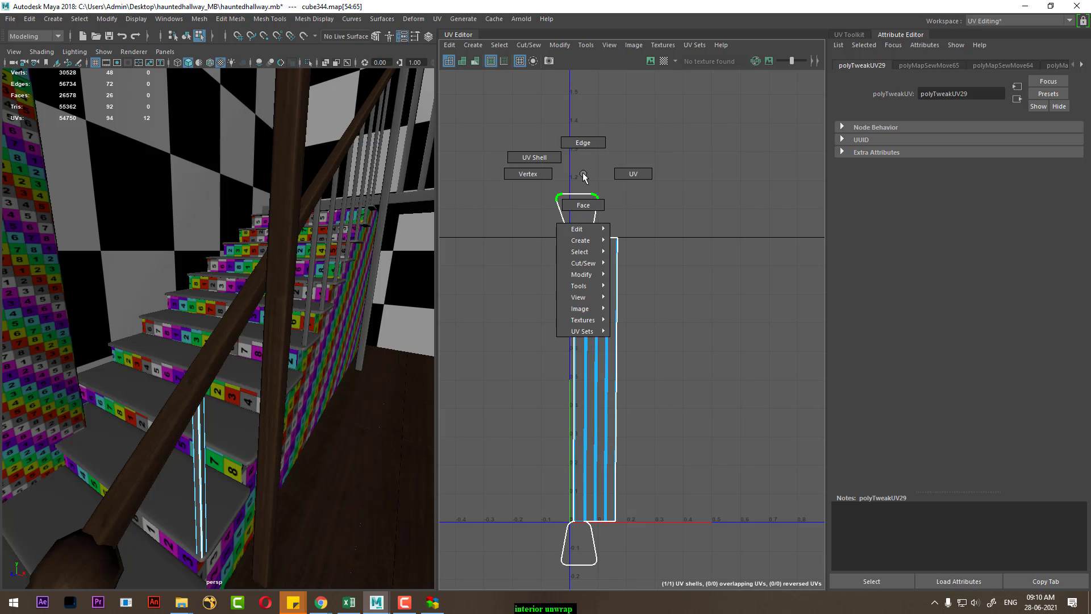
pyautogui.moveTo(699, 160); pyautogui.dragTo(700, 158, button='right')
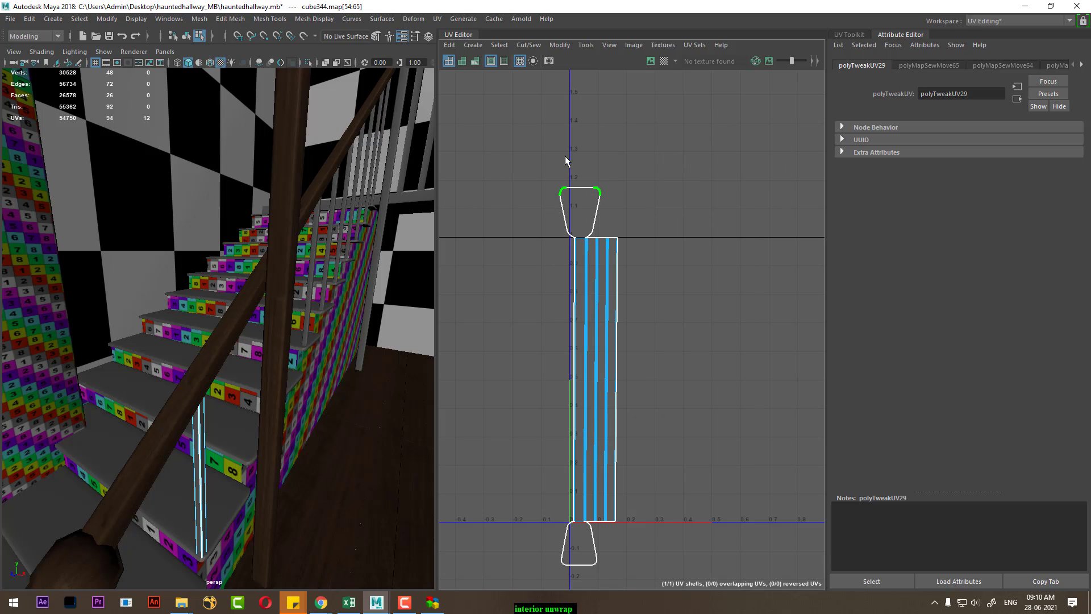
pyautogui.keyDown('alt'); pyautogui.moveTo(590, 203); pyautogui.dragTo(573, 243, button='middle'); pyautogui.keyUp('alt')
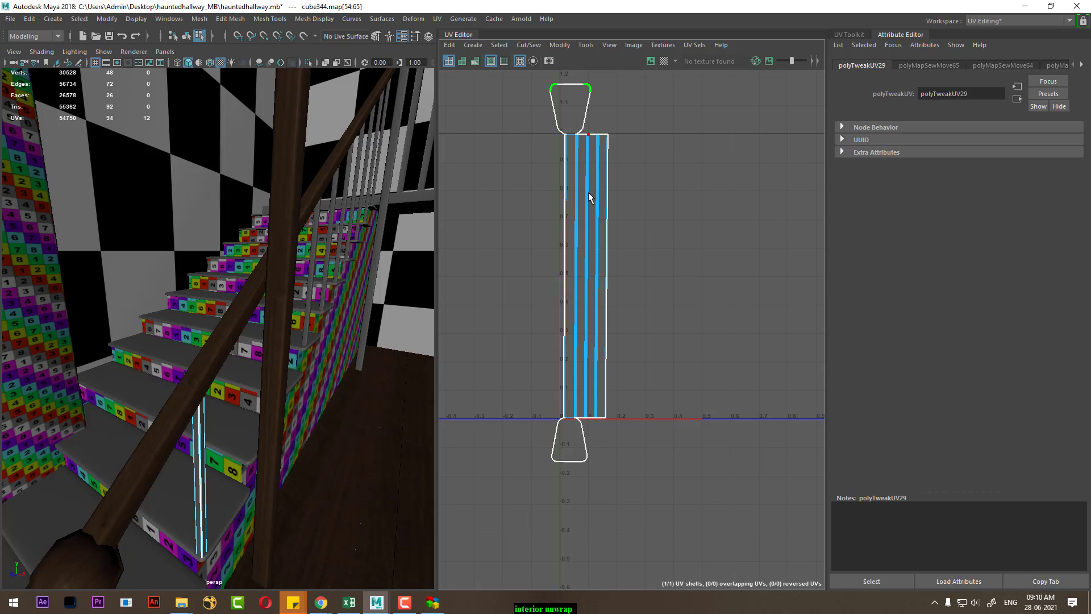
pyautogui.keyDown('alt'); pyautogui.moveTo(590, 198); pyautogui.dragTo(580, 280, button='right'); pyautogui.keyUp('alt')
pyautogui.rightClick(585, 244)
pyautogui.moveTo(615, 166)
pyautogui.keyDown('alt'); pyautogui.mouseDown(button='right')
pyautogui.moveTo(591, 226)
pyautogui.moveTo(621, 278)
pyautogui.mouseUp(button='right'); pyautogui.keyUp('alt')
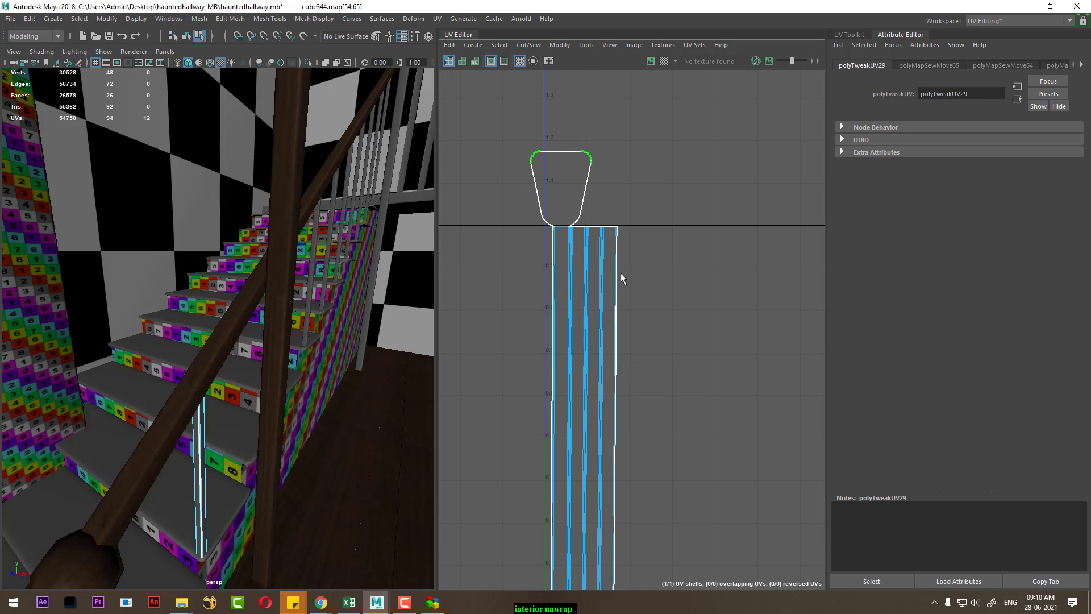
pyautogui.click(576, 175)
pyautogui.click(598, 146)
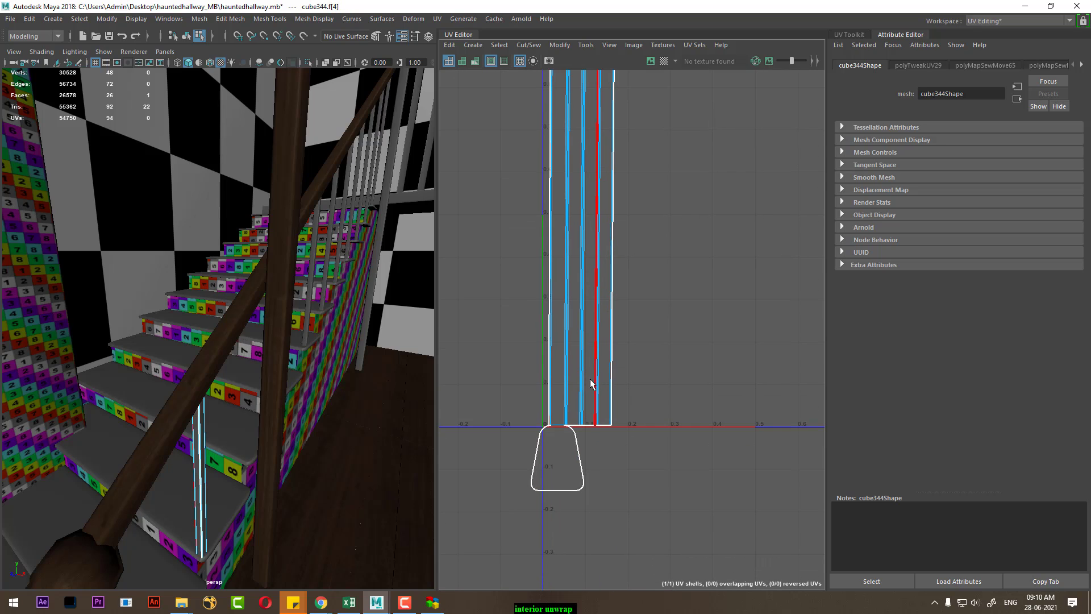
pyautogui.moveTo(594, 229); pyautogui.dragTo(595, 261, button='right')
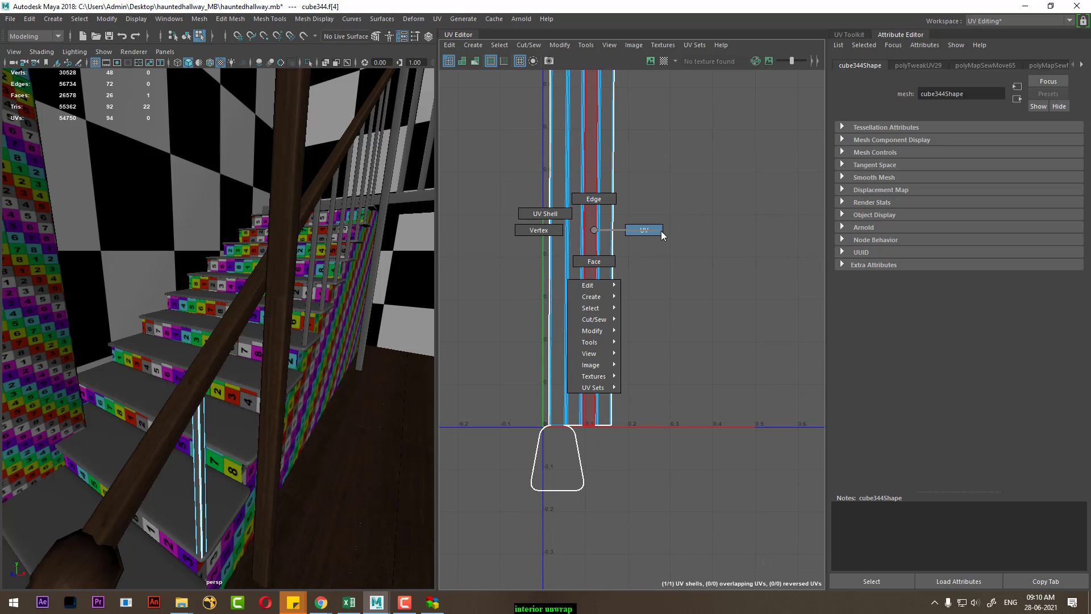
pyautogui.moveTo(658, 238); pyautogui.dragTo(595, 263, button='right')
pyautogui.click(557, 452)
pyautogui.keyDown('shift'); pyautogui.rightClick(644, 275); pyautogui.keyUp('shift')
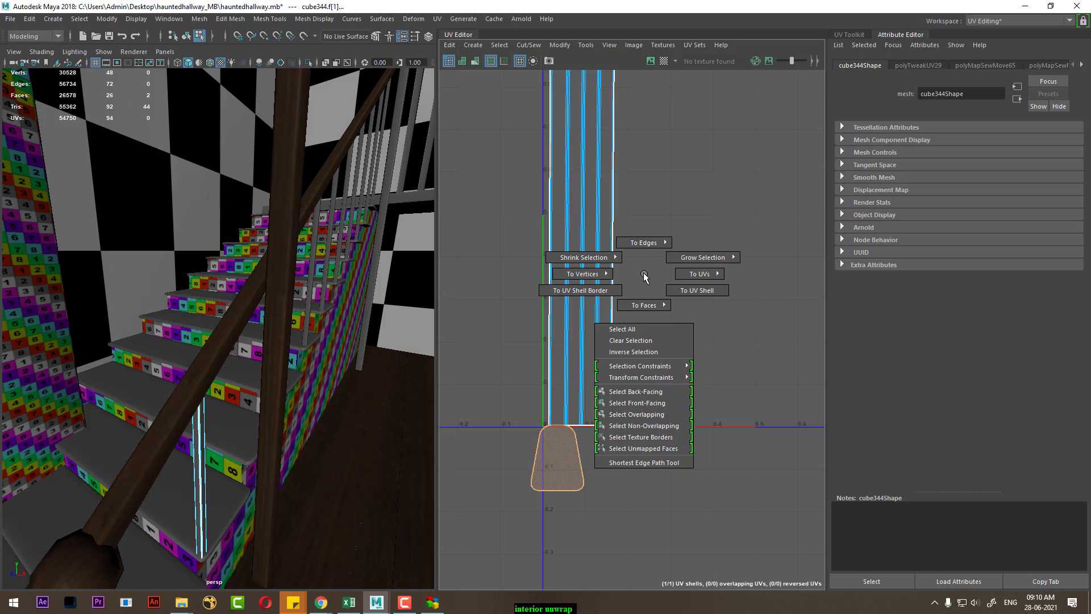
pyautogui.keyDown('shift'); pyautogui.moveTo(706, 281); pyautogui.dragTo(761, 274, button='right'); pyautogui.keyUp('shift')
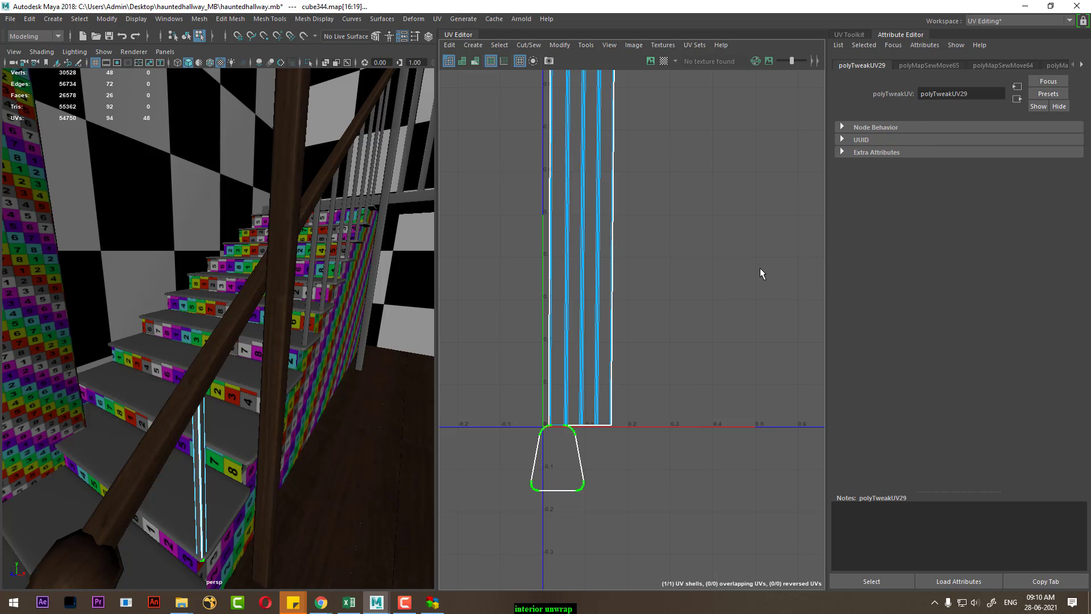
# Step: Delete the caps' selected UVs, then undo the deletion
pyautogui.scroll(1, 556, 275)
pyautogui.keyDown('shift'); pyautogui.moveTo(597, 250); pyautogui.dragTo(583, 335, button='right'); pyautogui.keyUp('shift')
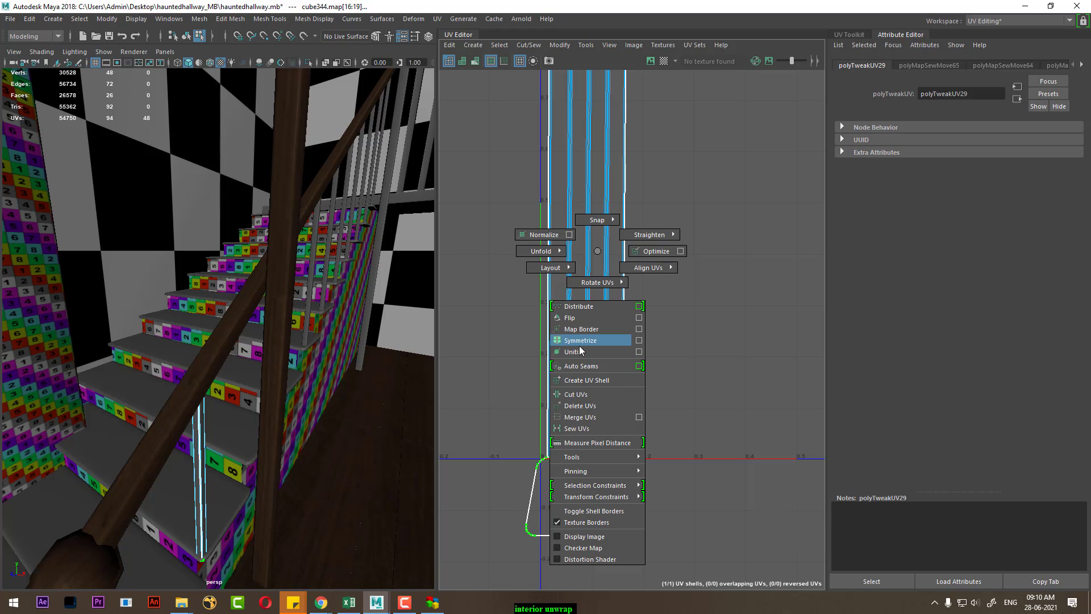
pyautogui.keyDown('shift'); pyautogui.moveTo(580, 349); pyautogui.dragTo(588, 406, button='right'); pyautogui.keyUp('shift')
pyautogui.scroll(-2, 597, 383)
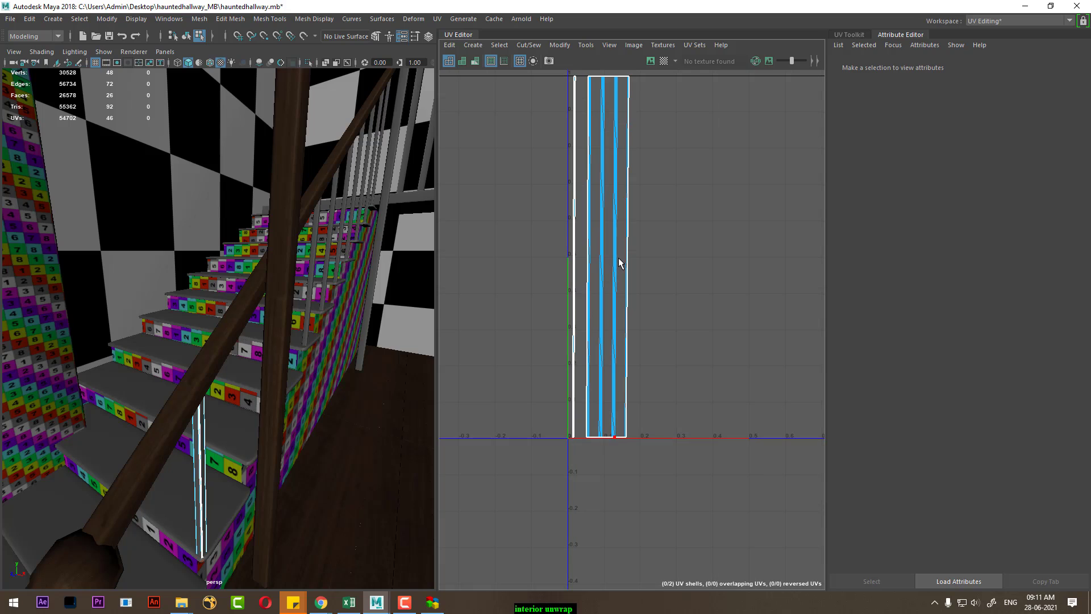
pyautogui.hotkey('ctrl', 'z')
pyautogui.scroll(2, 626, 261)
pyautogui.scroll(1, 622, 232)
pyautogui.scroll(2, 640, 461)
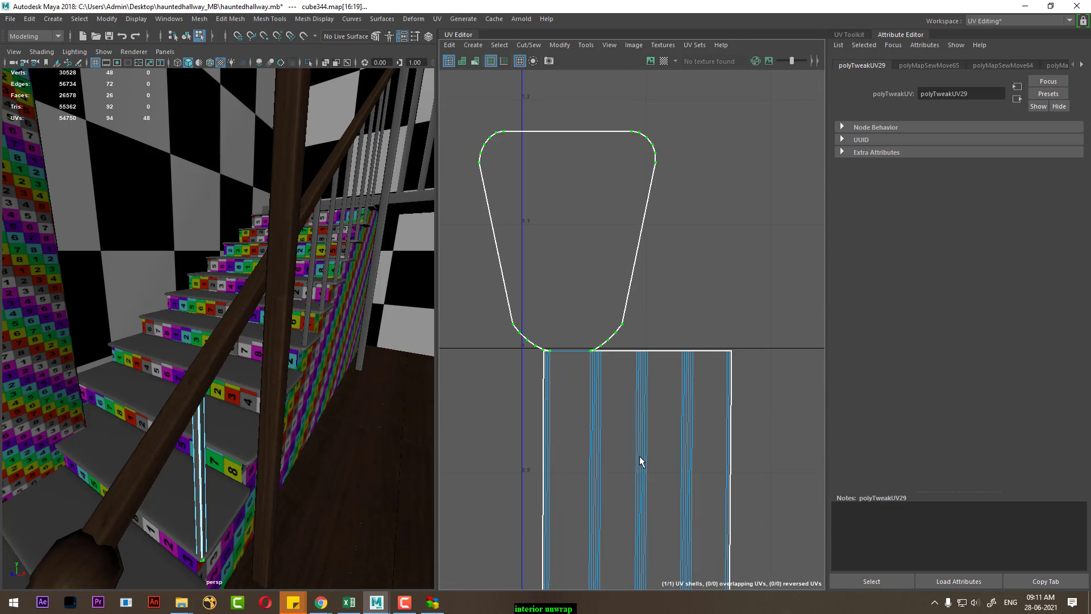
pyautogui.scroll(2, 591, 378)
# Step: Cut UVs along the cap edges to separate the top and bottom caps from the strip
pyautogui.click(568, 325)
pyautogui.keyDown('shift'); pyautogui.moveTo(596, 328); pyautogui.dragTo(568, 361, button='right'); pyautogui.keyUp('shift')
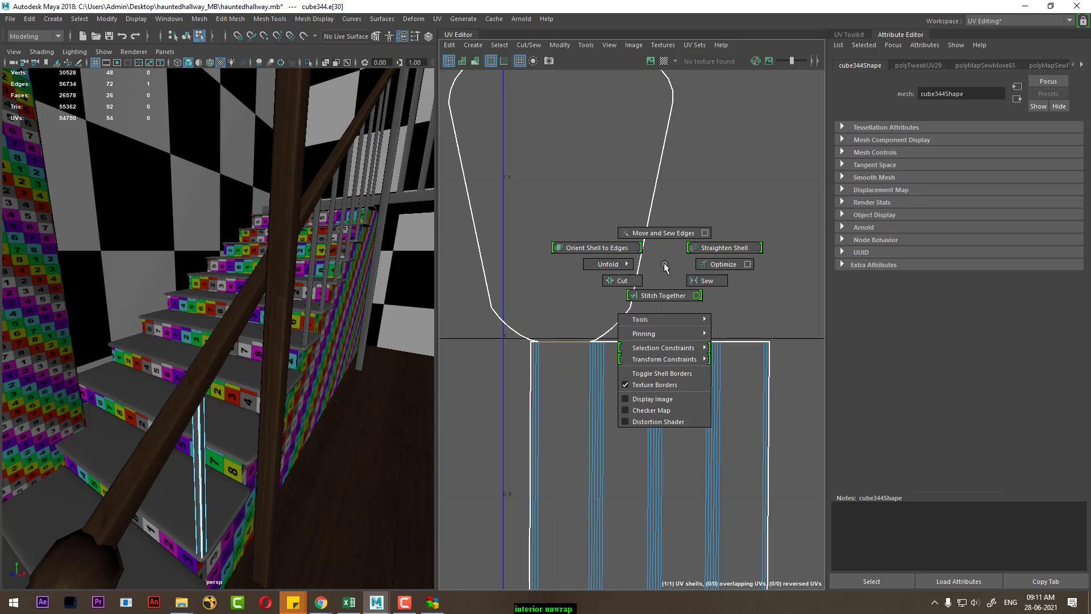
pyautogui.keyDown('alt'); pyautogui.moveTo(659, 482); pyautogui.dragTo(614, 214, button='middle'); pyautogui.keyUp('alt')
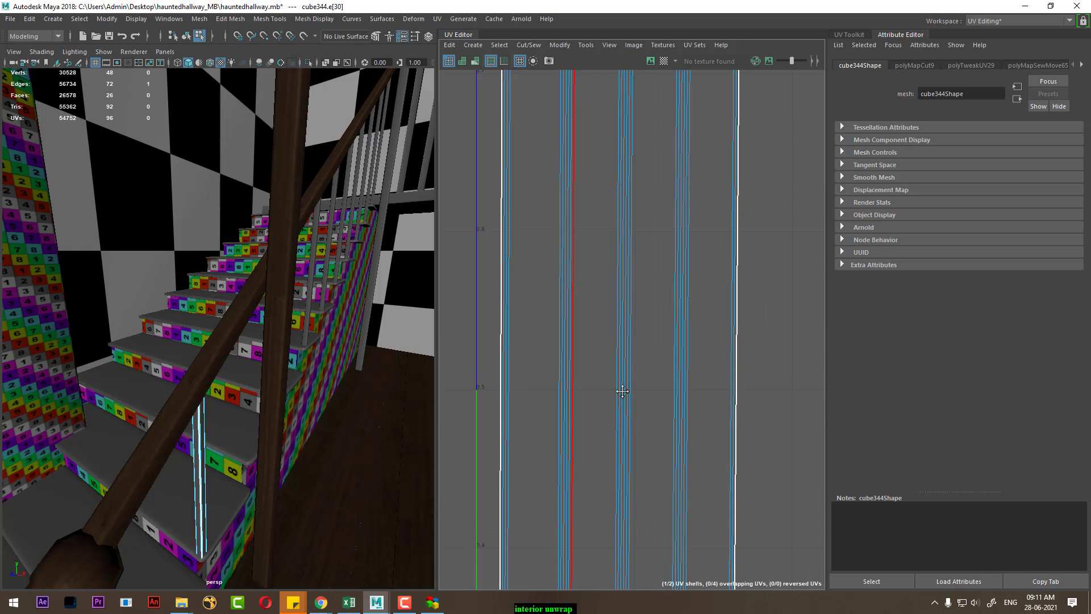
pyautogui.scroll(-3, 658, 421)
pyautogui.scroll(2, 658, 420)
pyautogui.keyDown('alt'); pyautogui.moveTo(659, 342); pyautogui.dragTo(602, 307, button='middle'); pyautogui.keyUp('alt')
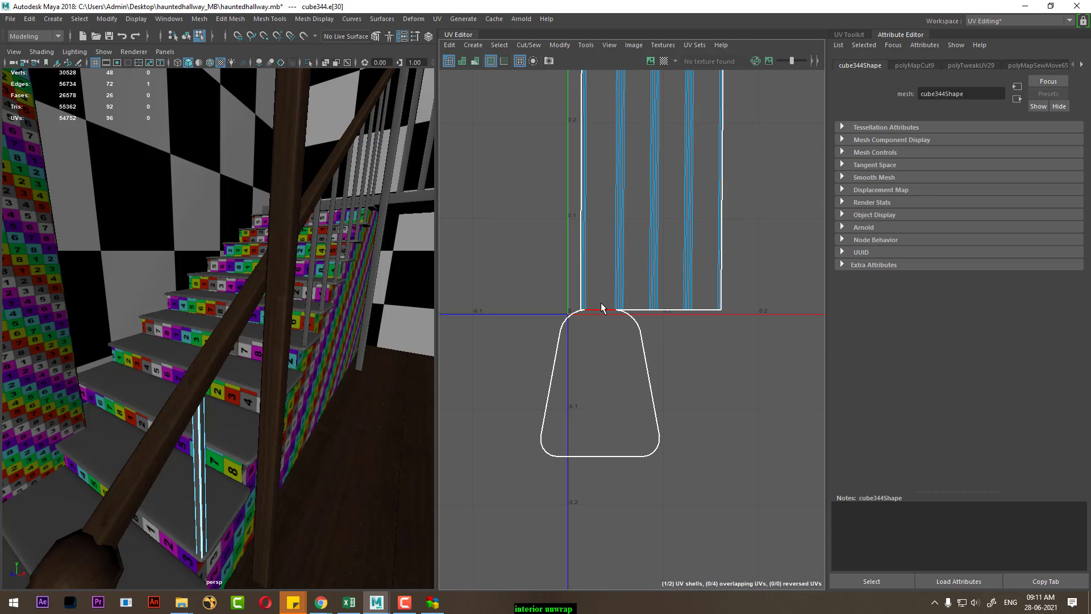
pyautogui.keyDown('shift'); pyautogui.moveTo(681, 268); pyautogui.dragTo(637, 278, button='right'); pyautogui.keyUp('shift')
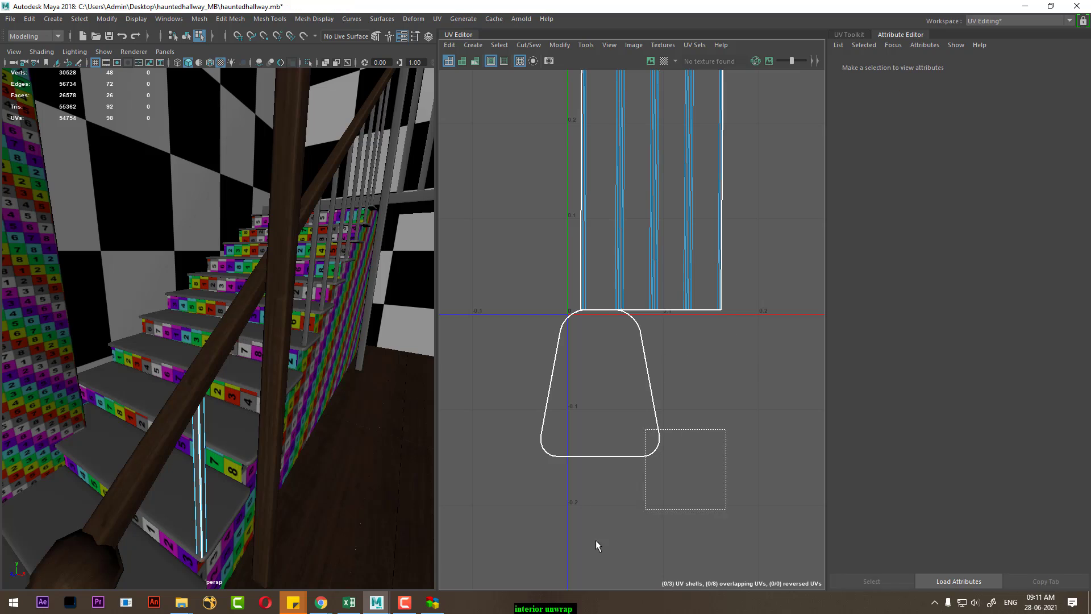
pyautogui.moveTo(725, 426); pyautogui.dragTo(645, 511)
pyautogui.scroll(-3, 658, 412)
# Step: Grow a selection from the top cap's corner UVs to the whole cap and delete its UVs
pyautogui.moveTo(630, 212); pyautogui.dragTo(617, 196)
pyautogui.keyDown('shift'); pyautogui.rightClick(618, 196); pyautogui.keyUp('shift')
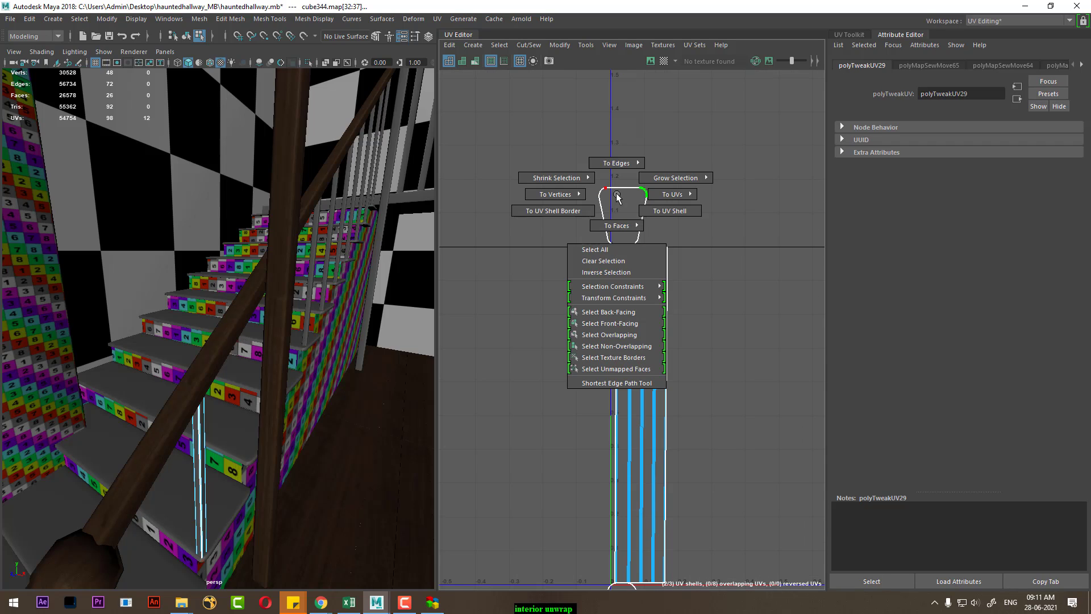
pyautogui.click(665, 238)
pyautogui.keyDown('shift'); pyautogui.rightClick(693, 176); pyautogui.keyUp('shift')
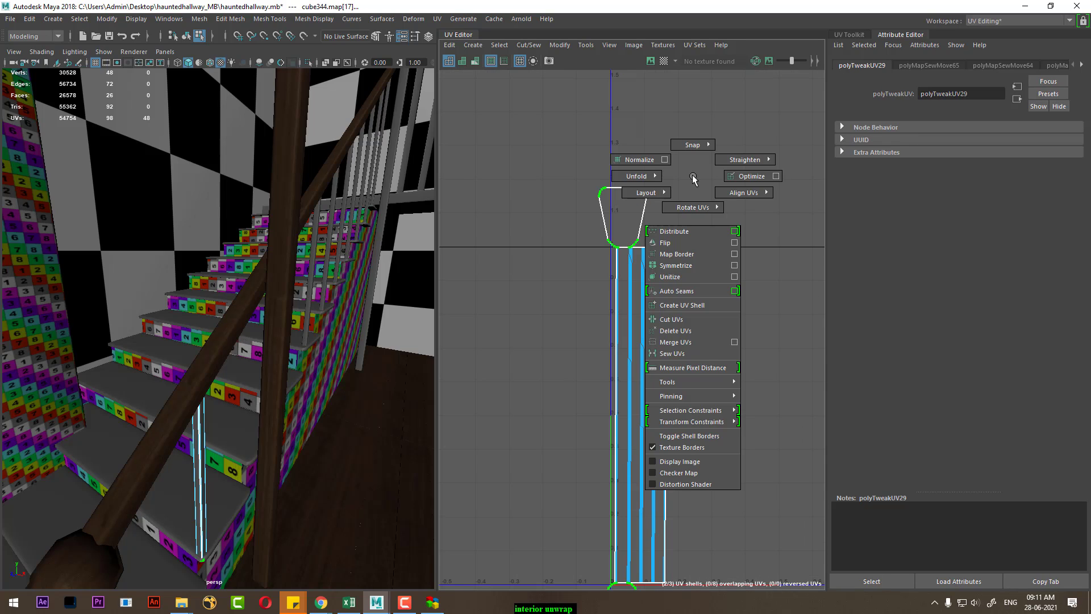
pyautogui.click(677, 330)
pyautogui.keyDown('shift'); pyautogui.rightClick(642, 281); pyautogui.keyUp('shift')
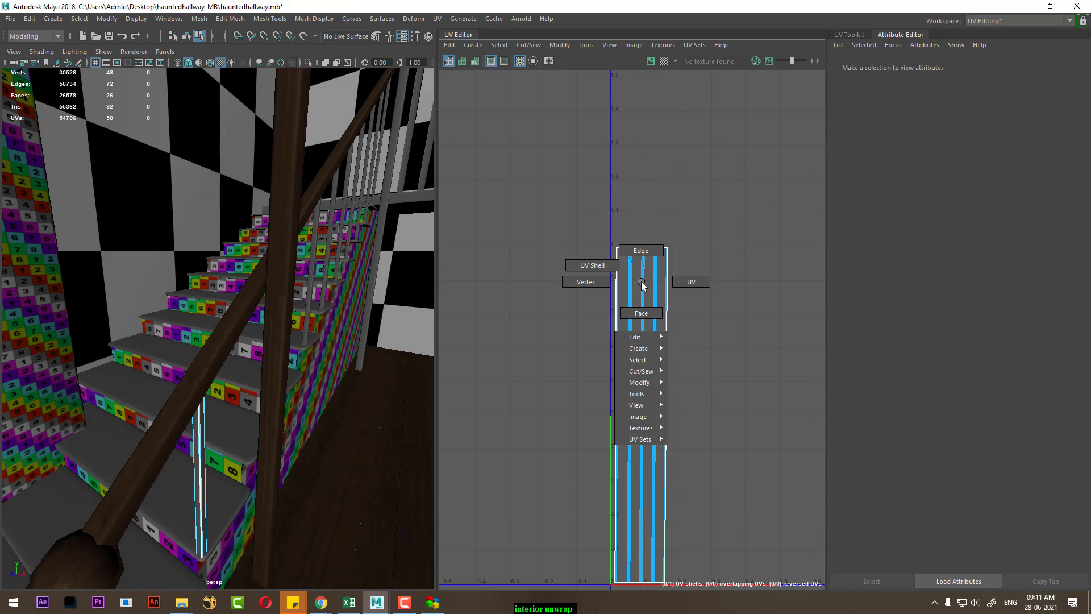
# Step: Return to object selection and assign the existing wood material to the unwrapped baluster
pyautogui.moveTo(244, 363)
pyautogui.keyDown('alt'); pyautogui.mouseDown()
pyautogui.moveTo(258, 394)
pyautogui.moveTo(187, 238)
pyautogui.mouseUp(); pyautogui.keyUp('alt')
pyautogui.rightClick(188, 239)
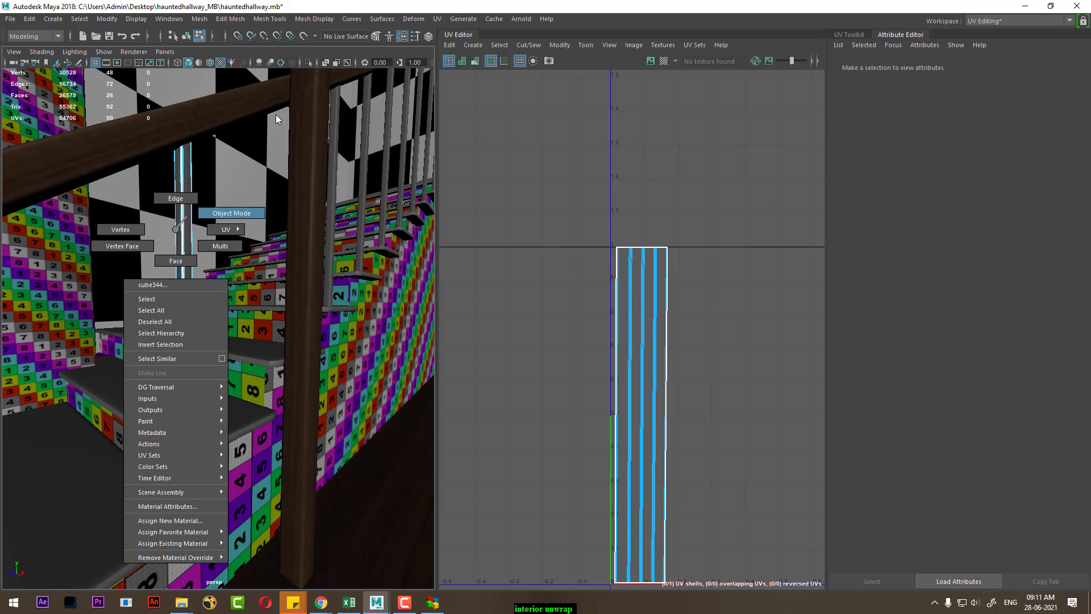
pyautogui.click(206, 195)
pyautogui.rightClick(182, 191)
pyautogui.moveTo(179, 506)
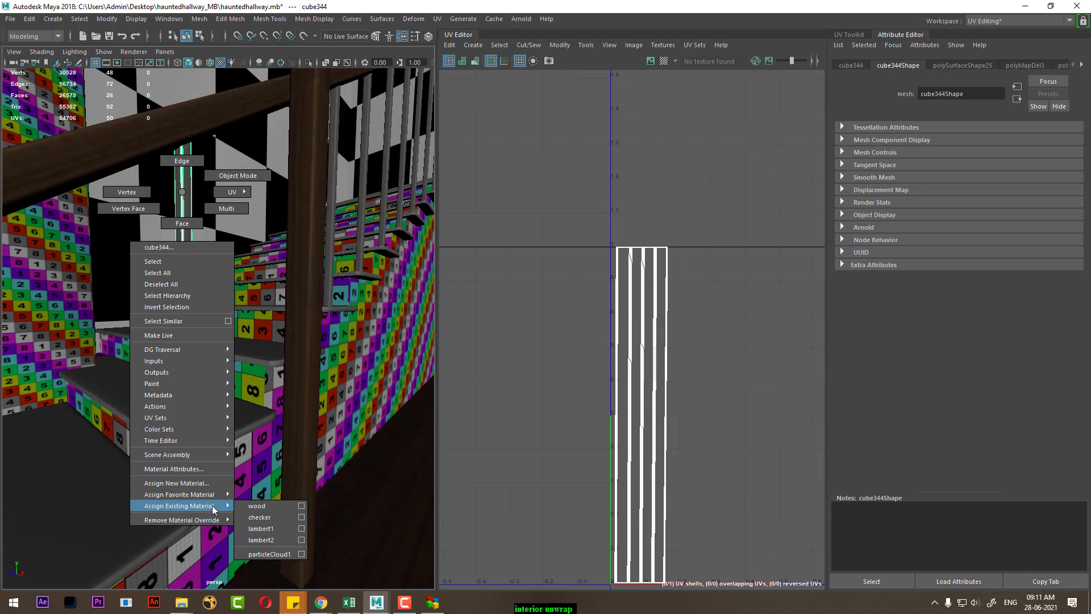
pyautogui.click(265, 506)
# Step: Transfer the baluster's UVs to its neighbour with Transfer Attributes (UV Sets: All, Component)
pyautogui.keyDown('alt'); pyautogui.moveTo(266, 505); pyautogui.dragTo(233, 441); pyautogui.keyUp('alt')
pyautogui.click(196, 366)
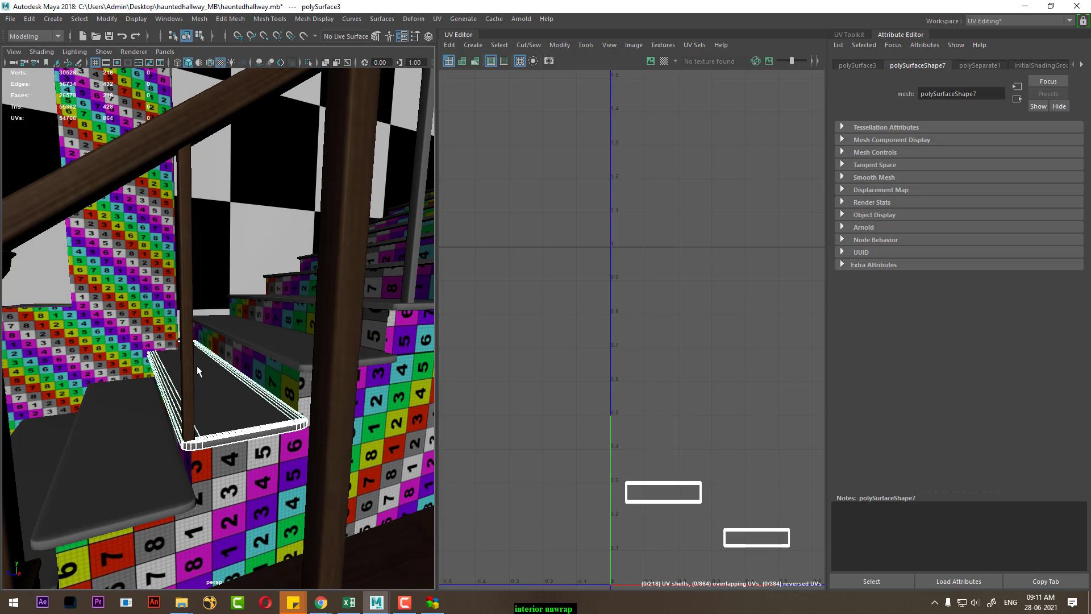
pyautogui.click(189, 317)
pyautogui.moveTo(190, 318)
pyautogui.keyDown('alt'); pyautogui.mouseDown()
pyautogui.moveTo(261, 312)
pyautogui.moveTo(263, 417)
pyautogui.moveTo(154, 267)
pyautogui.mouseUp(); pyautogui.keyUp('alt')
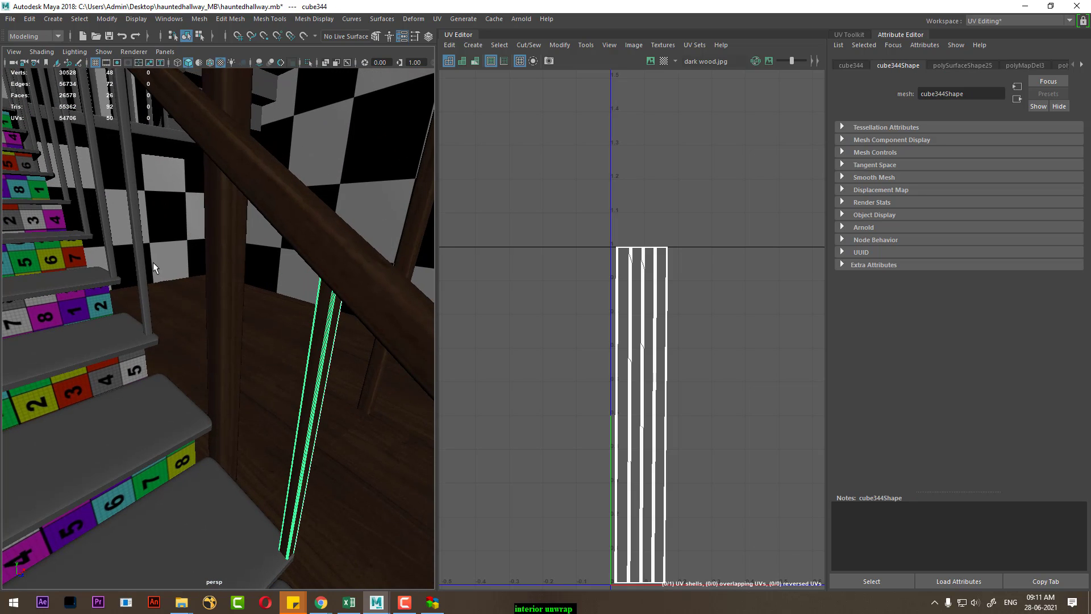
pyautogui.keyDown('shift'); pyautogui.click(142, 250); pyautogui.keyUp('shift')
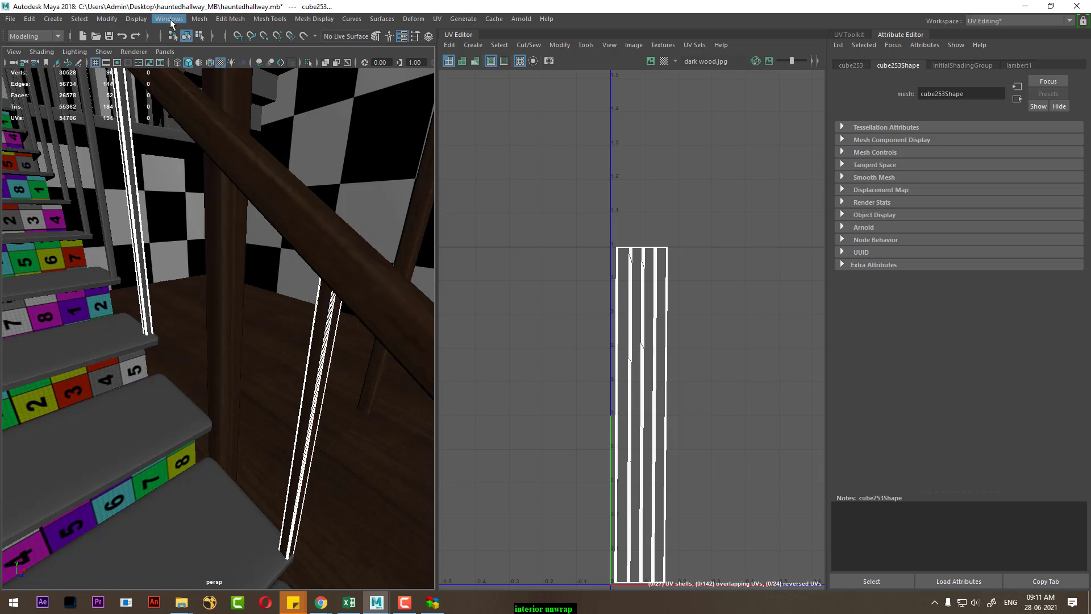
pyautogui.click(201, 20)
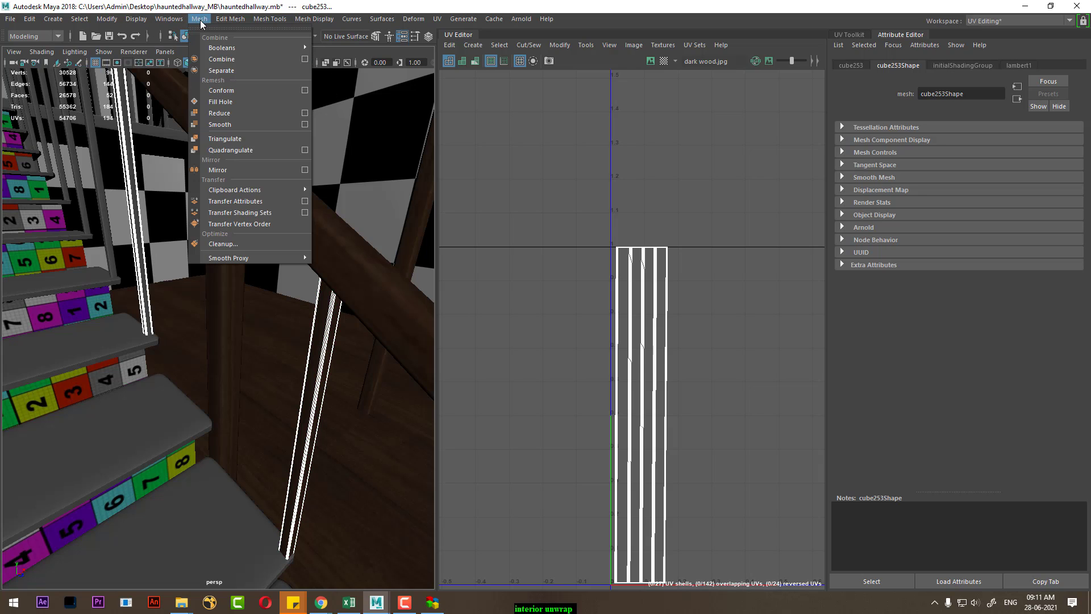
pyautogui.click(309, 206)
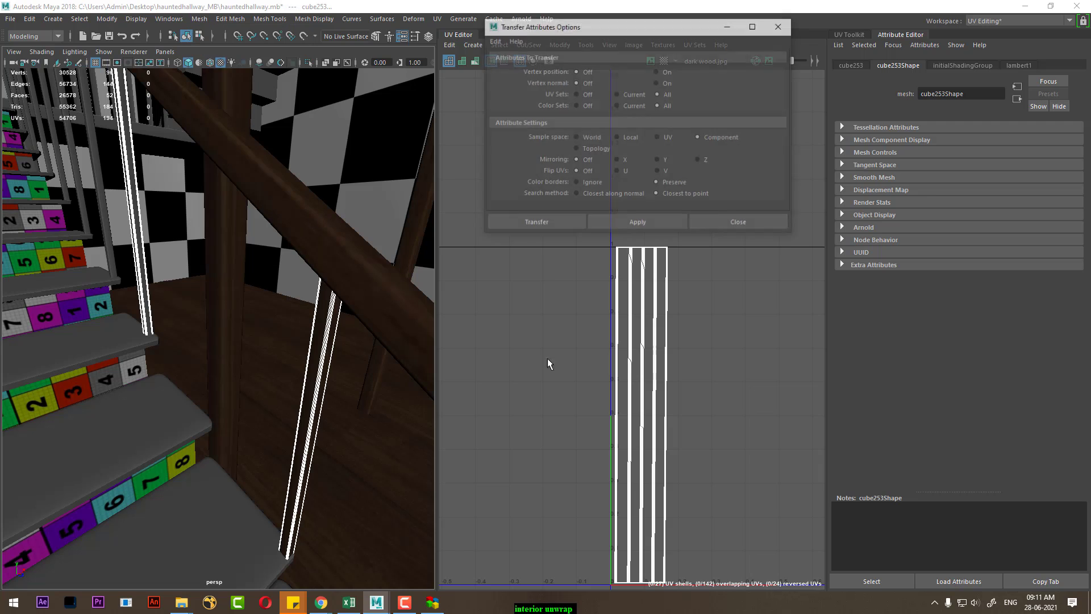
pyautogui.click(649, 222)
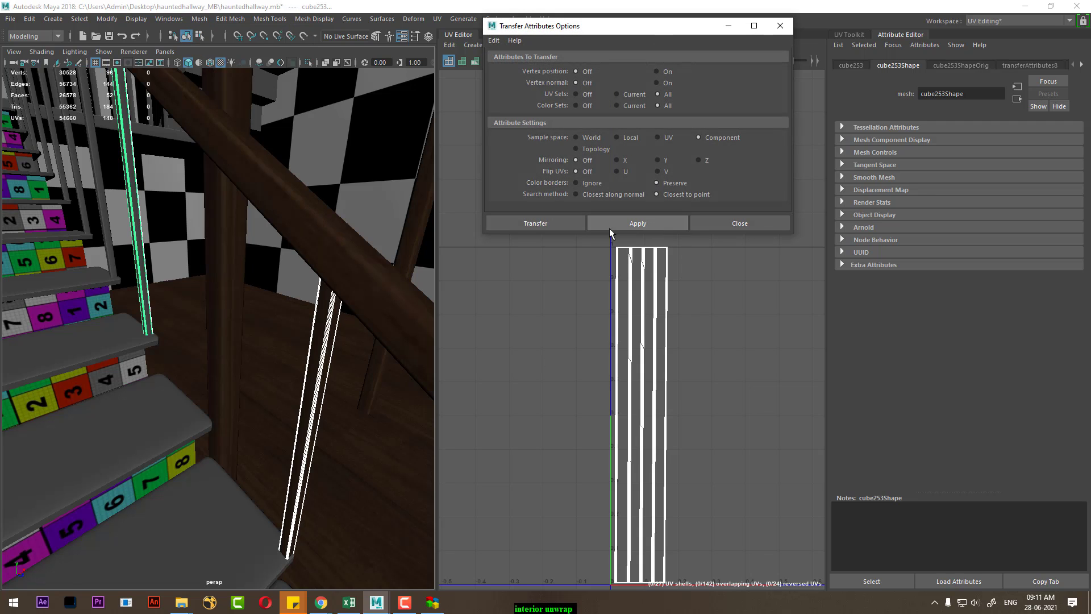
# Step: Copy the UV layout onto the next two balusters along the railing
pyautogui.moveTo(215, 310)
pyautogui.keyDown('alt'); pyautogui.mouseDown()
pyautogui.moveTo(290, 385)
pyautogui.moveTo(219, 284)
pyautogui.moveTo(192, 283)
pyautogui.moveTo(239, 295)
pyautogui.mouseUp(); pyautogui.keyUp('alt')
pyautogui.keyDown('shift'); pyautogui.click(185, 274); pyautogui.keyUp('shift')
pyautogui.click(638, 223)
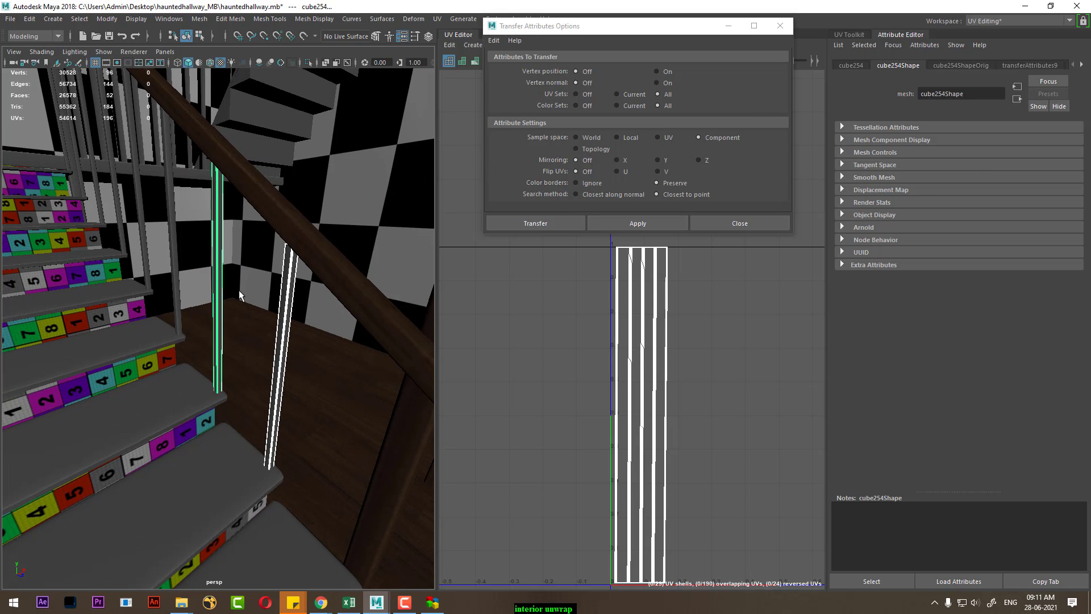
pyautogui.click(219, 282)
pyautogui.keyDown('shift'); pyautogui.click(170, 250); pyautogui.keyUp('shift')
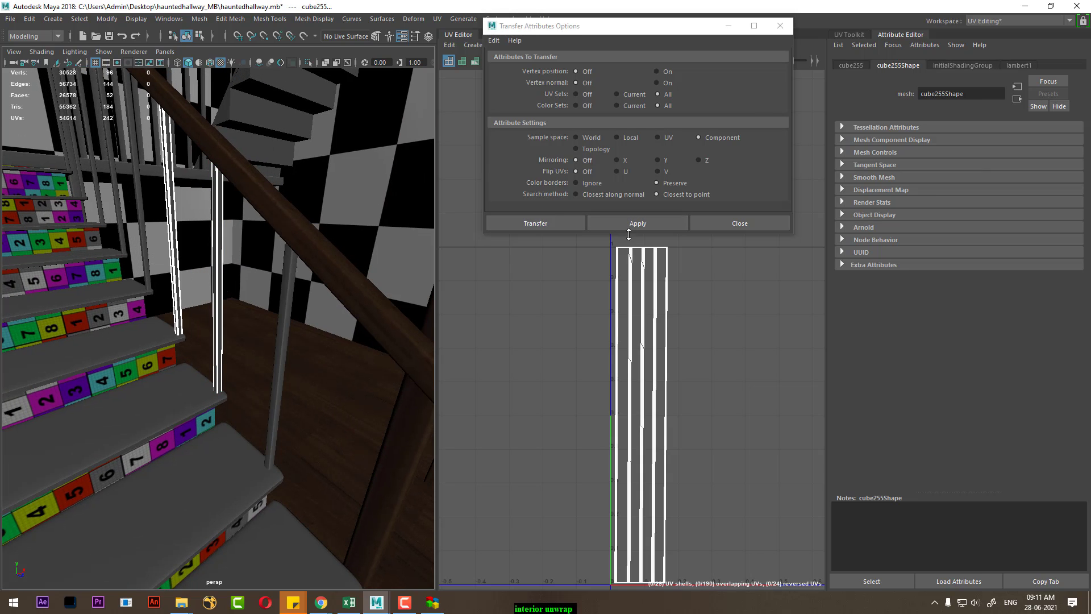
pyautogui.click(638, 223)
# Step: Transfer the UVs onto two more balusters further along the railing
pyautogui.keyDown('alt'); pyautogui.moveTo(382, 268); pyautogui.dragTo(286, 348); pyautogui.keyUp('alt')
pyautogui.click(222, 286)
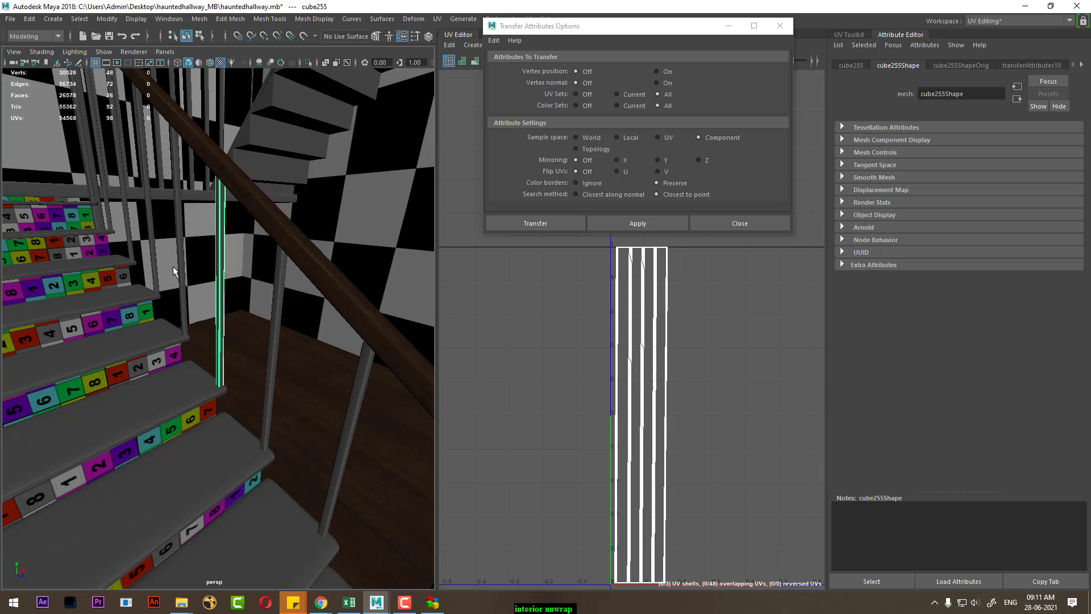
pyautogui.keyDown('shift'); pyautogui.click(181, 267); pyautogui.keyUp('shift')
pyautogui.click(638, 223)
pyautogui.keyDown('alt'); pyautogui.moveTo(341, 268); pyautogui.dragTo(239, 307); pyautogui.keyUp('alt')
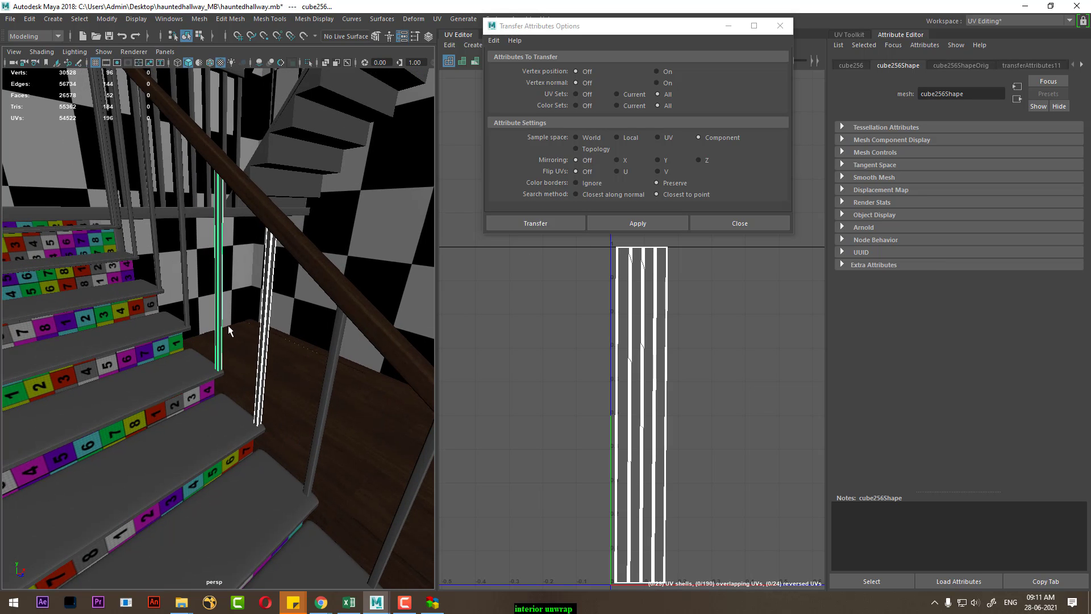
pyautogui.click(219, 301)
pyautogui.keyDown('shift'); pyautogui.click(185, 278); pyautogui.keyUp('shift')
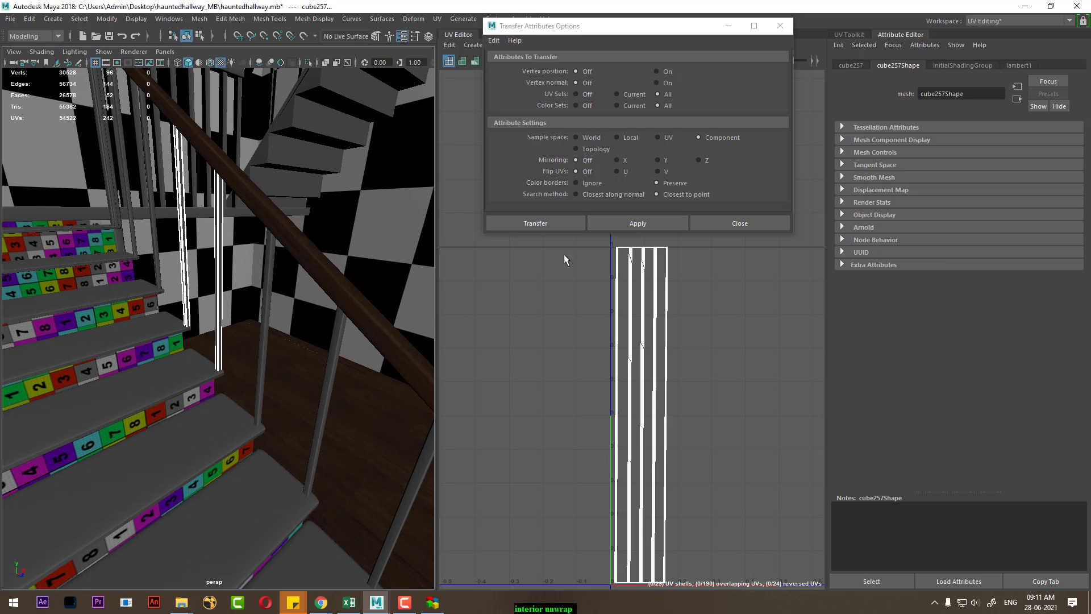
pyautogui.click(638, 224)
# Step: Extend the UV transfer to the following pair of balusters
pyautogui.moveTo(398, 370)
pyautogui.keyDown('alt'); pyautogui.mouseDown()
pyautogui.moveTo(377, 463)
pyautogui.moveTo(228, 315)
pyautogui.mouseUp(); pyautogui.keyUp('alt')
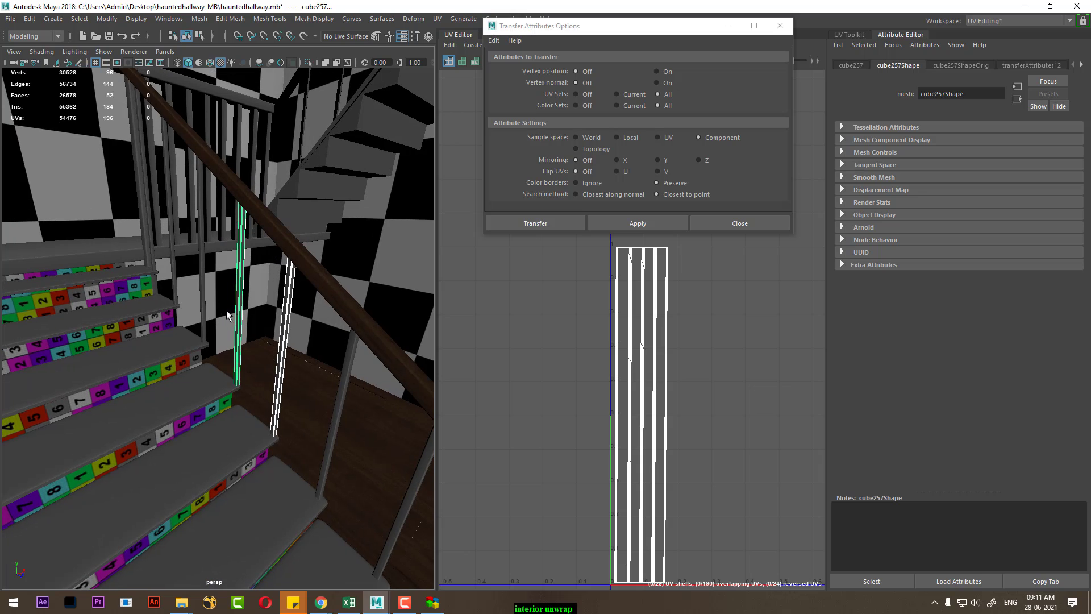
pyautogui.keyDown('shift'); pyautogui.click(202, 279); pyautogui.keyUp('shift')
pyautogui.click(621, 223)
pyautogui.keyDown('alt'); pyautogui.moveTo(369, 370); pyautogui.dragTo(232, 301); pyautogui.keyUp('alt')
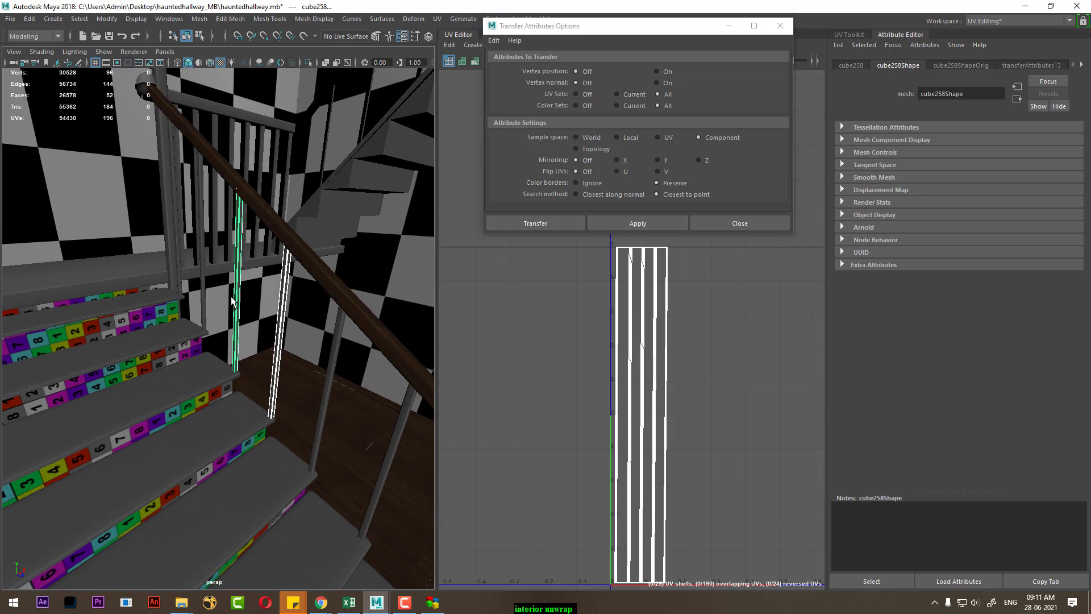
pyautogui.click(238, 302)
pyautogui.keyDown('shift'); pyautogui.click(203, 283); pyautogui.keyUp('shift')
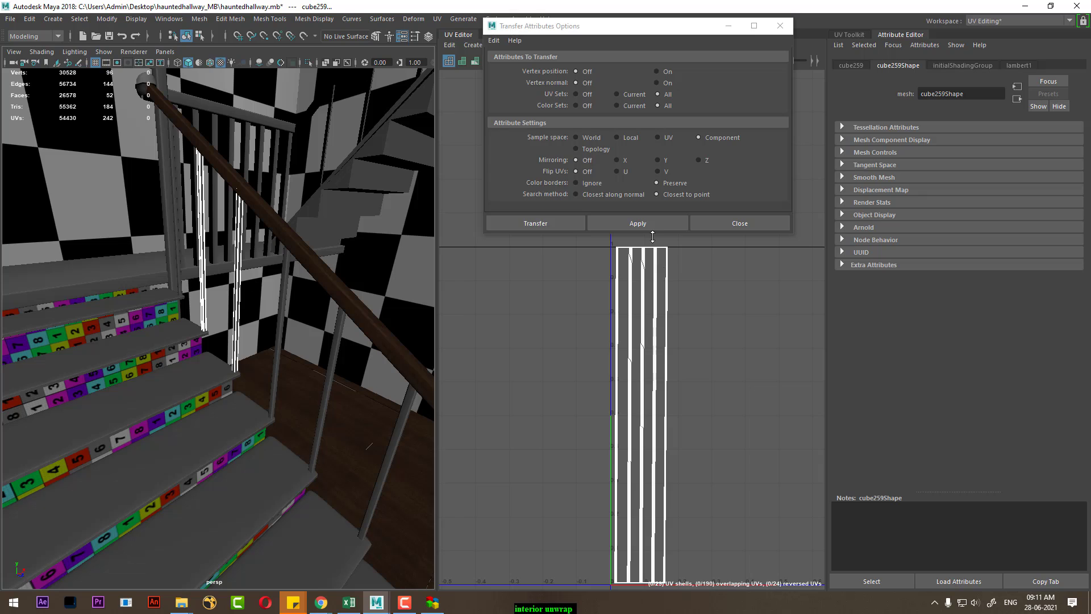
pyautogui.click(638, 223)
# Step: Transfer the UVs onto the last matching baluster on the railing
pyautogui.keyDown('alt'); pyautogui.moveTo(318, 347); pyautogui.dragTo(222, 290); pyautogui.keyUp('alt')
pyautogui.click(220, 287)
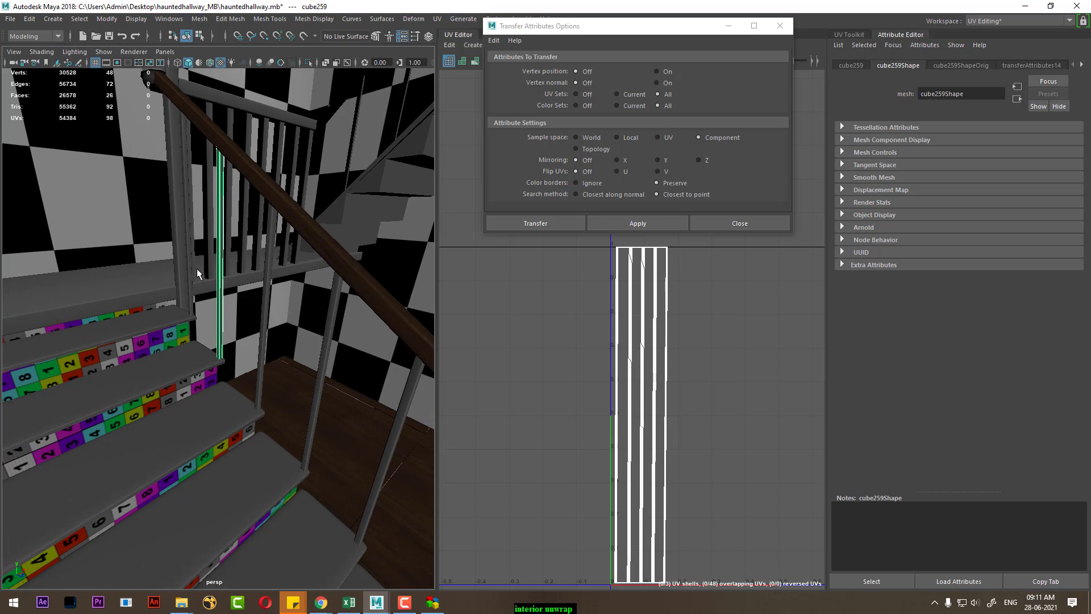
pyautogui.keyDown('shift'); pyautogui.click(192, 263); pyautogui.keyUp('shift')
pyautogui.click(642, 224)
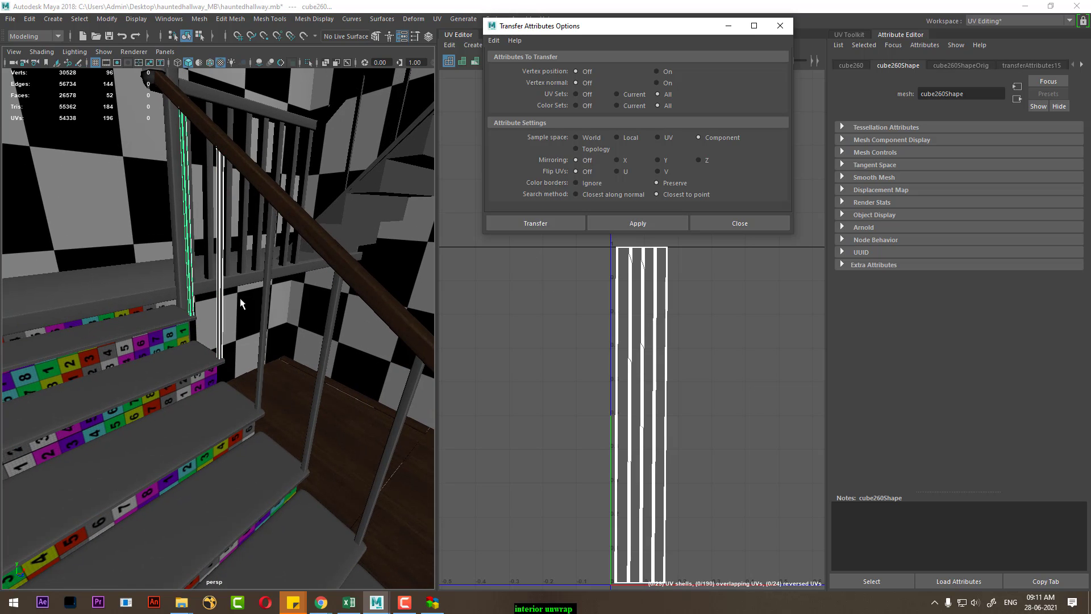
# Step: Orbit back over the staircase and select the newel posts to inspect their UVs
pyautogui.moveTo(236, 273)
pyautogui.keyDown('alt'); pyautogui.mouseDown()
pyautogui.moveTo(284, 280)
pyautogui.moveTo(232, 367)
pyautogui.moveTo(210, 287)
pyautogui.moveTo(285, 327)
pyautogui.moveTo(227, 324)
pyautogui.mouseUp(); pyautogui.keyUp('alt')
pyautogui.moveTo(228, 324)
pyautogui.keyDown('alt'); pyautogui.mouseDown(button='middle')
pyautogui.moveTo(258, 394)
pyautogui.moveTo(246, 345)
pyautogui.moveTo(262, 433)
pyautogui.mouseUp(button='middle'); pyautogui.keyUp('alt')
pyautogui.click(263, 433)
pyautogui.moveTo(262, 434)
pyautogui.keyDown('alt'); pyautogui.mouseDown()
pyautogui.moveTo(222, 362)
pyautogui.moveTo(260, 315)
pyautogui.moveTo(247, 345)
pyautogui.moveTo(228, 301)
pyautogui.moveTo(217, 320)
pyautogui.mouseUp(); pyautogui.keyUp('alt')
pyautogui.click(253, 302)
# Step: Frame the tall post cube43 and hide all unselected objects, leaving the two posts
pyautogui.click(185, 302)
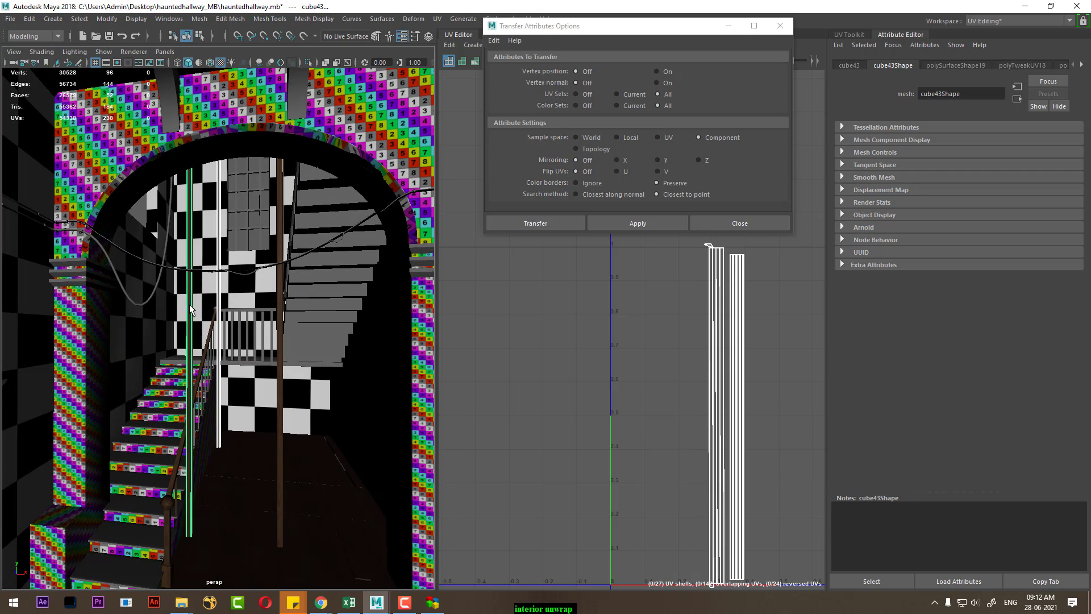
pyautogui.press('f')
pyautogui.moveTo(171, 283)
pyautogui.keyDown('alt'); pyautogui.mouseDown()
pyautogui.moveTo(196, 323)
pyautogui.moveTo(231, 329)
pyautogui.moveTo(242, 297)
pyautogui.moveTo(235, 341)
pyautogui.moveTo(210, 364)
pyautogui.mouseUp(); pyautogui.keyUp('alt')
pyautogui.scroll(-5, 265, 378)
pyautogui.hotkey('alt', 'h')
pyautogui.moveTo(195, 268); pyautogui.dragTo(131, 344)
pyautogui.keyDown('alt'); pyautogui.moveTo(181, 286); pyautogui.dragTo(186, 226); pyautogui.keyUp('alt')
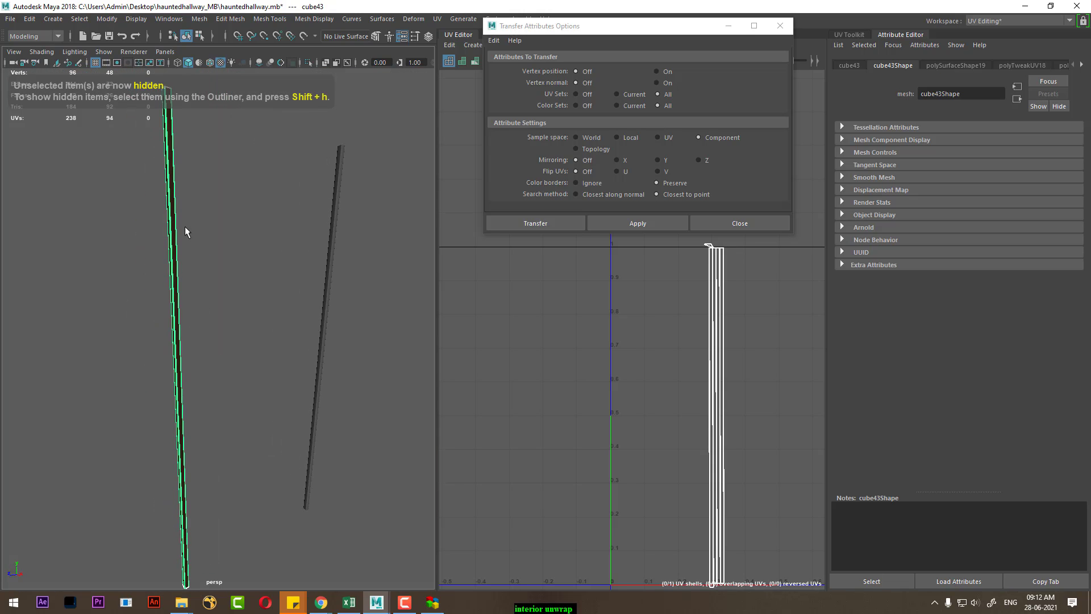
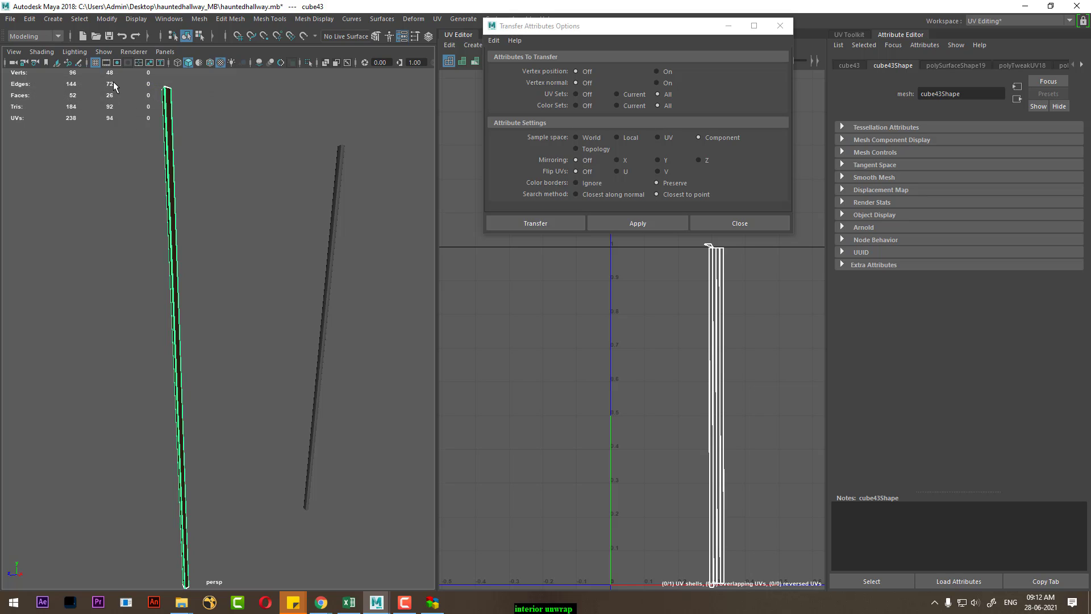
# Step: Transfer the left column's UVs (cube43) onto the matching right column (cube252)
pyautogui.moveTo(391, 180); pyautogui.dragTo(300, 221)
pyautogui.moveTo(167, 300); pyautogui.dragTo(238, 325)
pyautogui.keyDown('shift'); pyautogui.click(333, 278); pyautogui.keyUp('shift')
pyautogui.click(654, 223)
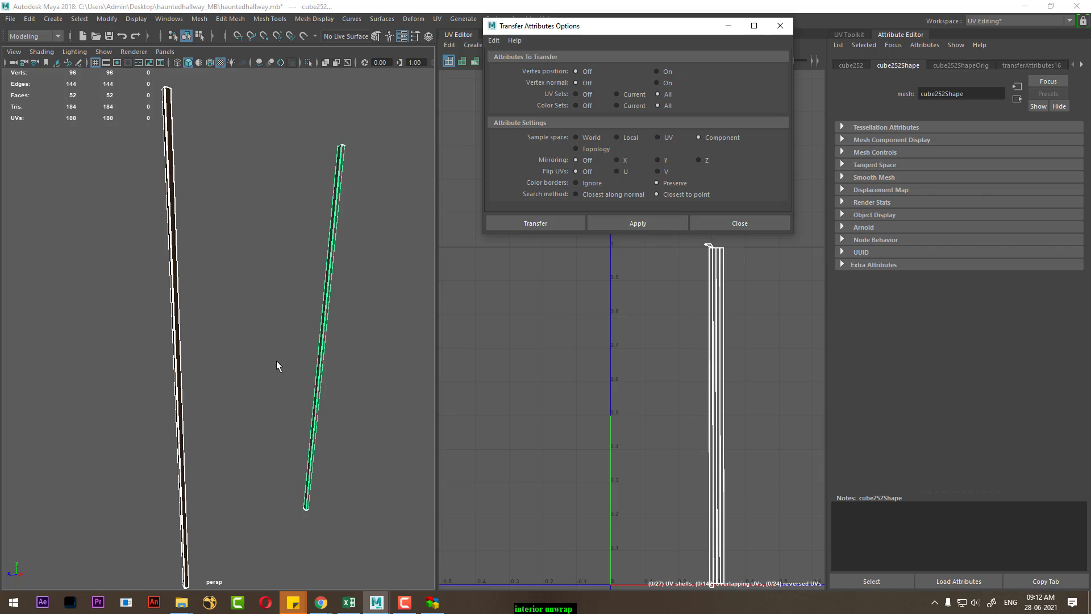
pyautogui.click(250, 401)
pyautogui.moveTo(125, 415); pyautogui.dragTo(228, 369)
pyautogui.keyDown('shift'); pyautogui.click(328, 318); pyautogui.keyUp('shift')
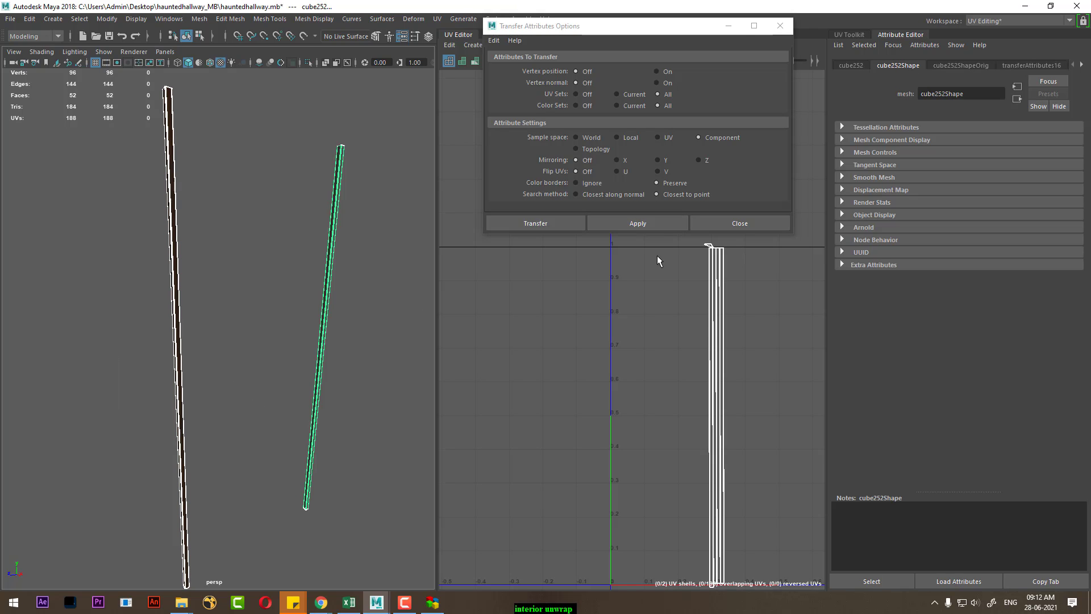
pyautogui.click(651, 223)
# Step: Assign the existing checker material to the right column
pyautogui.click(316, 308)
pyautogui.rightClick(312, 275)
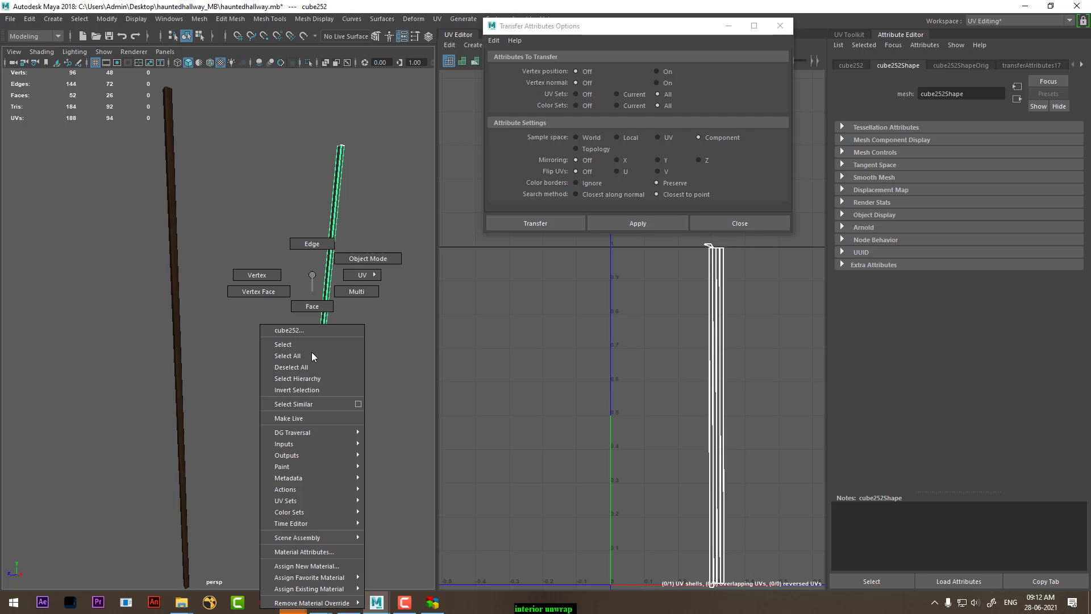
pyautogui.moveTo(309, 589)
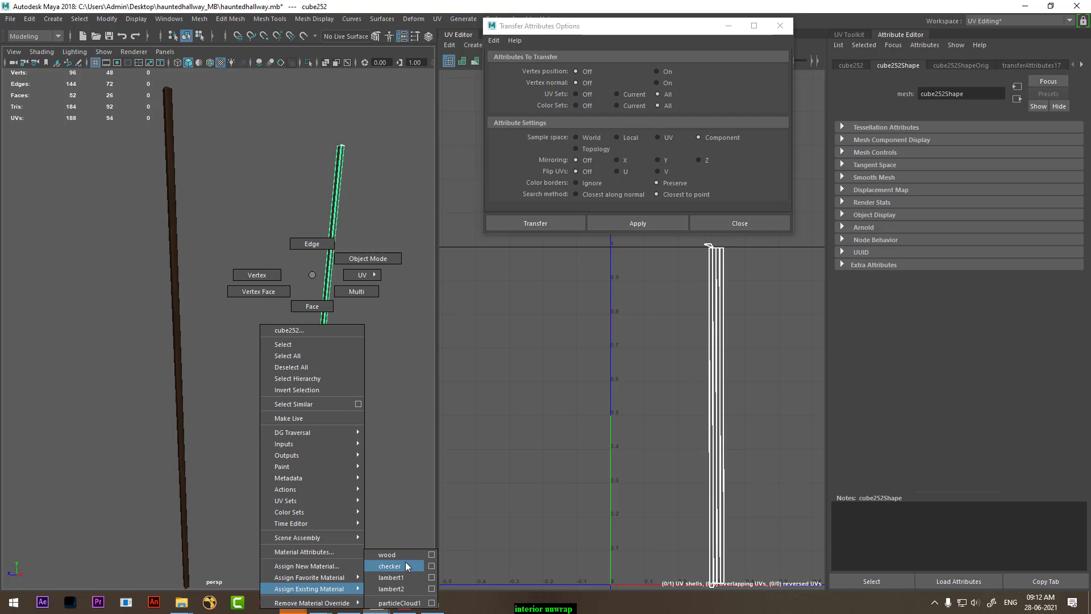
pyautogui.click(404, 562)
pyautogui.click(343, 480)
# Step: Select the five staircase balusters and assign them the wood material
pyautogui.scroll(-3, 319, 466)
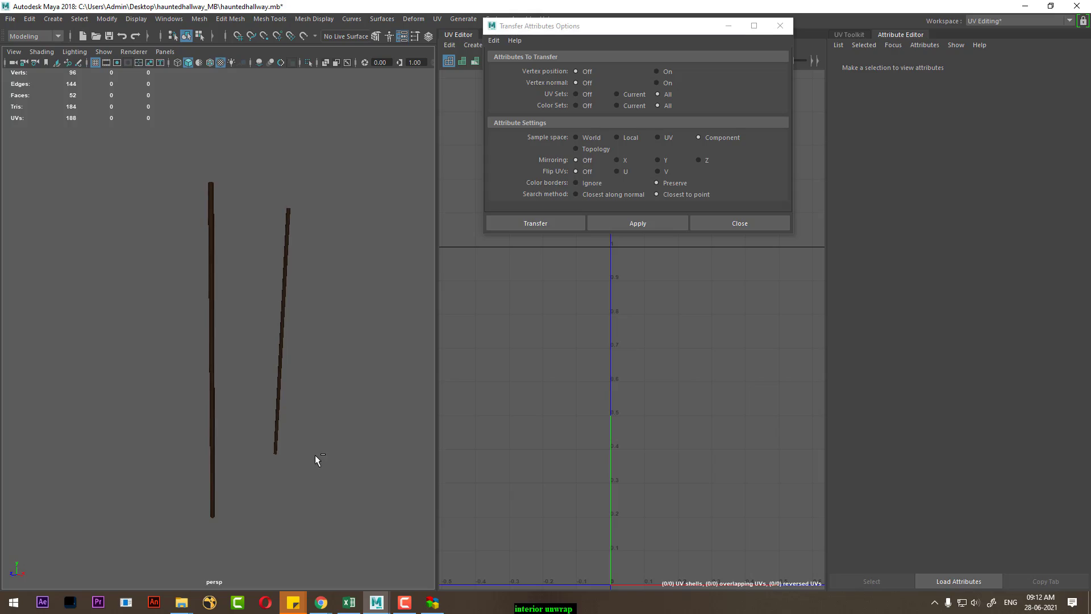
pyautogui.moveTo(332, 456)
pyautogui.keyDown('alt'); pyautogui.mouseDown()
pyautogui.moveTo(207, 384)
pyautogui.moveTo(281, 447)
pyautogui.moveTo(234, 421)
pyautogui.moveTo(207, 368)
pyautogui.moveTo(146, 380)
pyautogui.moveTo(228, 388)
pyautogui.moveTo(309, 357)
pyautogui.moveTo(315, 310)
pyautogui.mouseUp(); pyautogui.keyUp('alt')
pyautogui.click(291, 329)
pyautogui.keyDown('alt'); pyautogui.moveTo(245, 270); pyautogui.dragTo(275, 339); pyautogui.keyUp('alt')
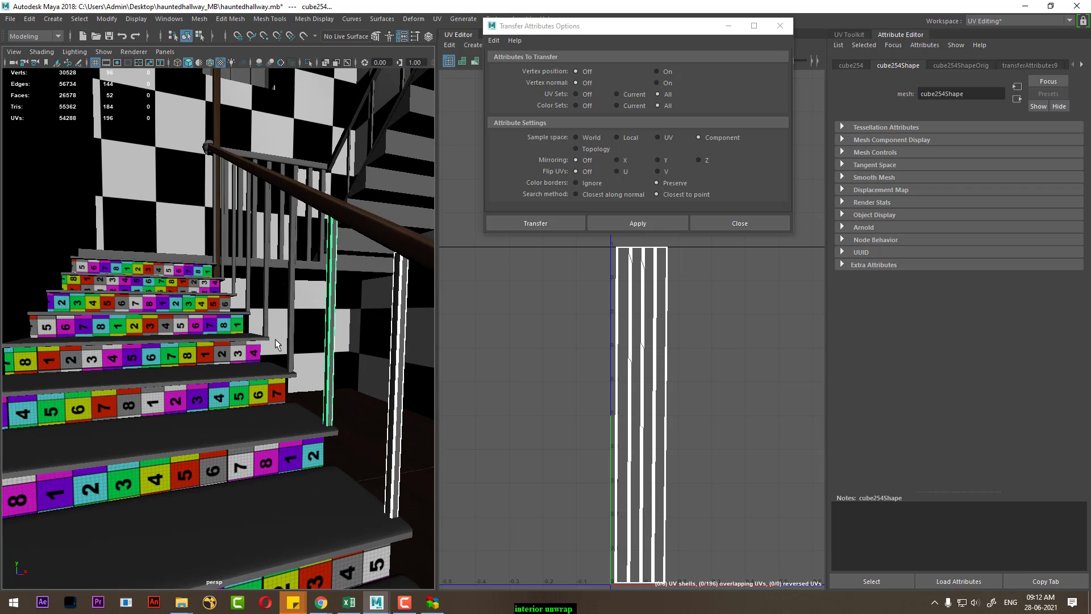
pyautogui.keyDown('shift'); pyautogui.click(295, 286); pyautogui.keyUp('shift')
pyautogui.keyDown('shift'); pyautogui.click(263, 269); pyautogui.keyUp('shift')
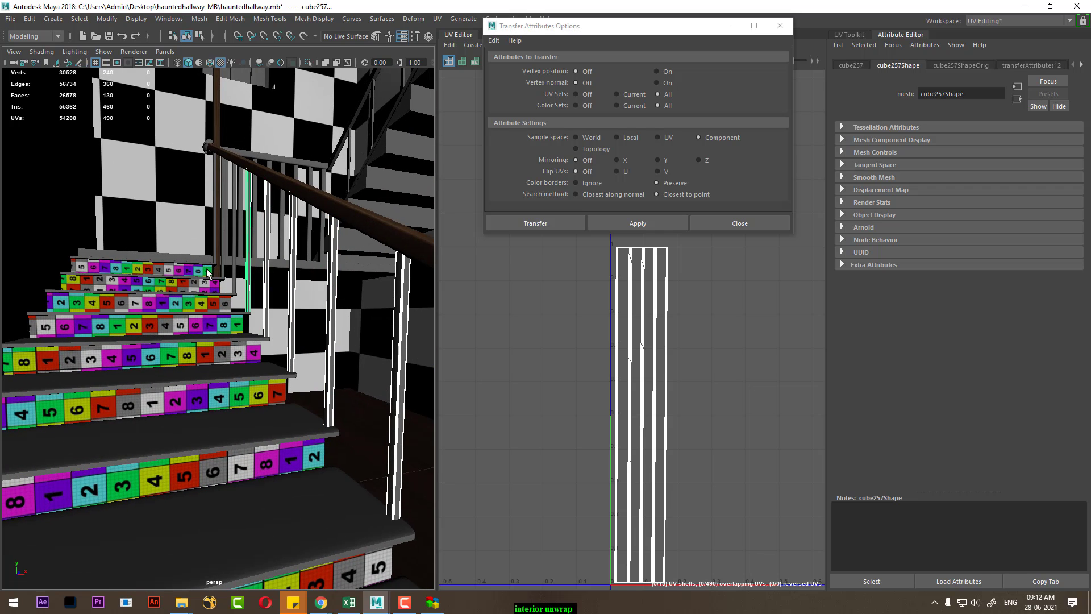
pyautogui.keyDown('alt'); pyautogui.moveTo(251, 263); pyautogui.dragTo(311, 402); pyautogui.keyUp('alt')
pyautogui.keyDown('shift'); pyautogui.click(251, 256); pyautogui.keyUp('shift')
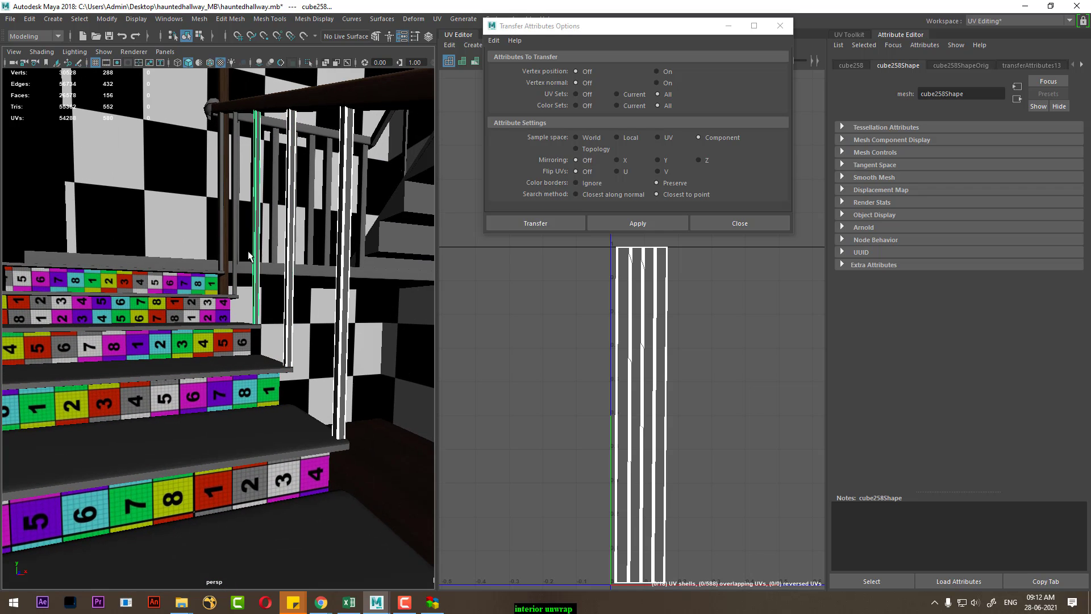
pyautogui.keyDown('shift'); pyautogui.click(235, 243); pyautogui.keyUp('shift')
pyautogui.rightClick(235, 236)
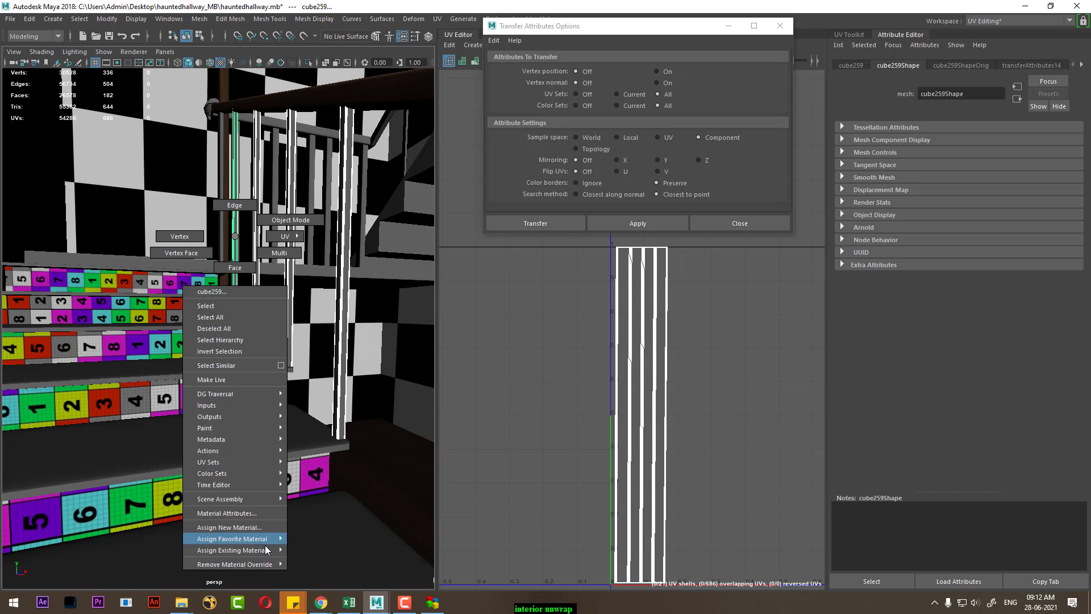
pyautogui.moveTo(232, 550)
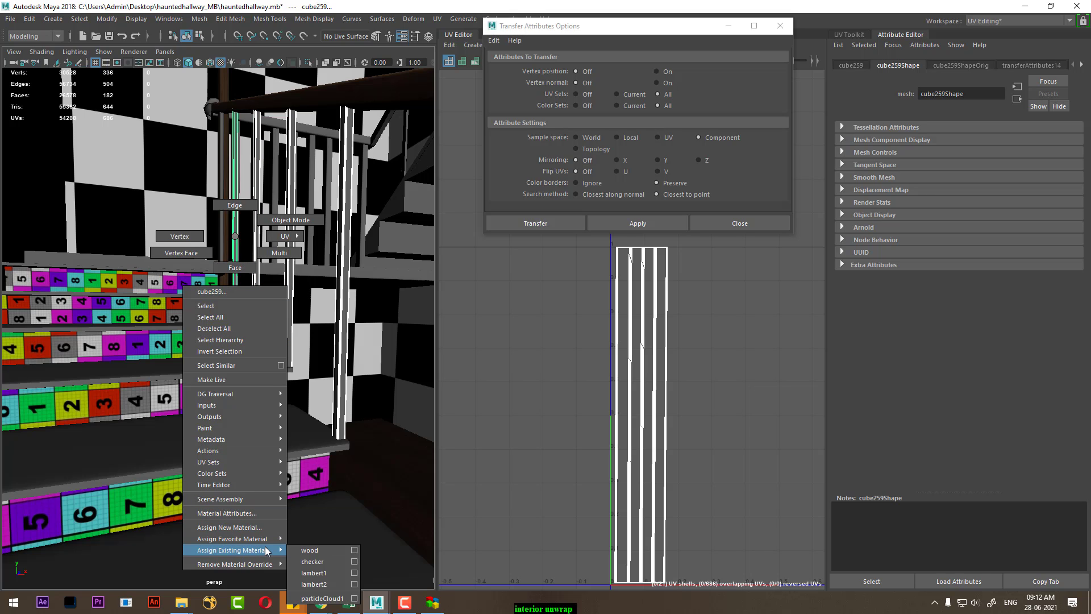
pyautogui.click(309, 550)
pyautogui.moveTo(310, 511)
pyautogui.keyDown('alt'); pyautogui.mouseDown()
pyautogui.moveTo(324, 374)
pyautogui.moveTo(265, 466)
pyautogui.mouseUp(); pyautogui.keyUp('alt')
pyautogui.click(366, 483)
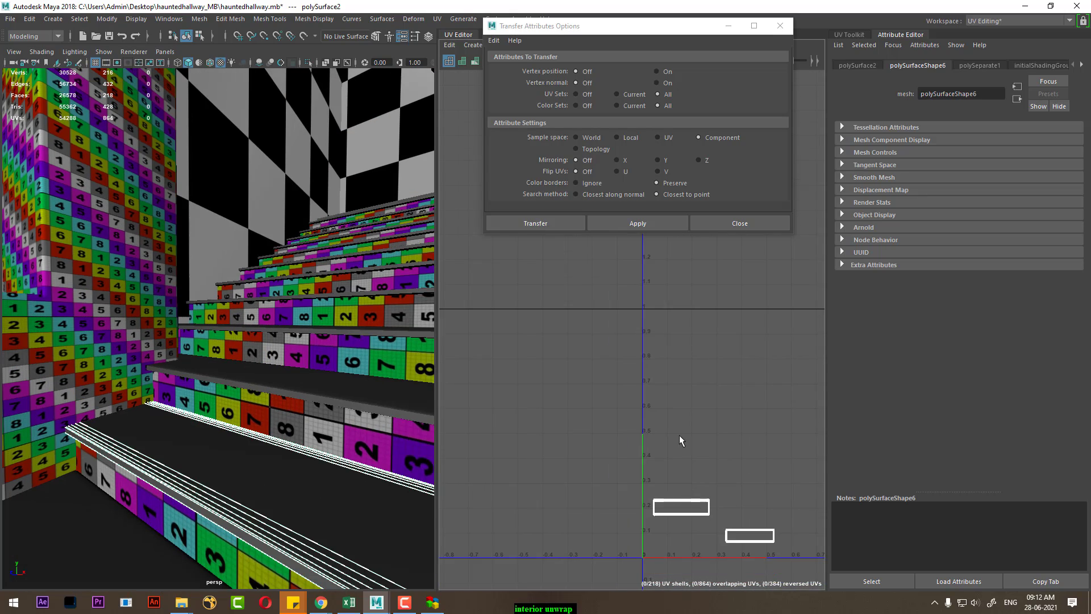
# Step: Apply an Automatic UV projection to the lower stair step polySurface1
pyautogui.press('f')
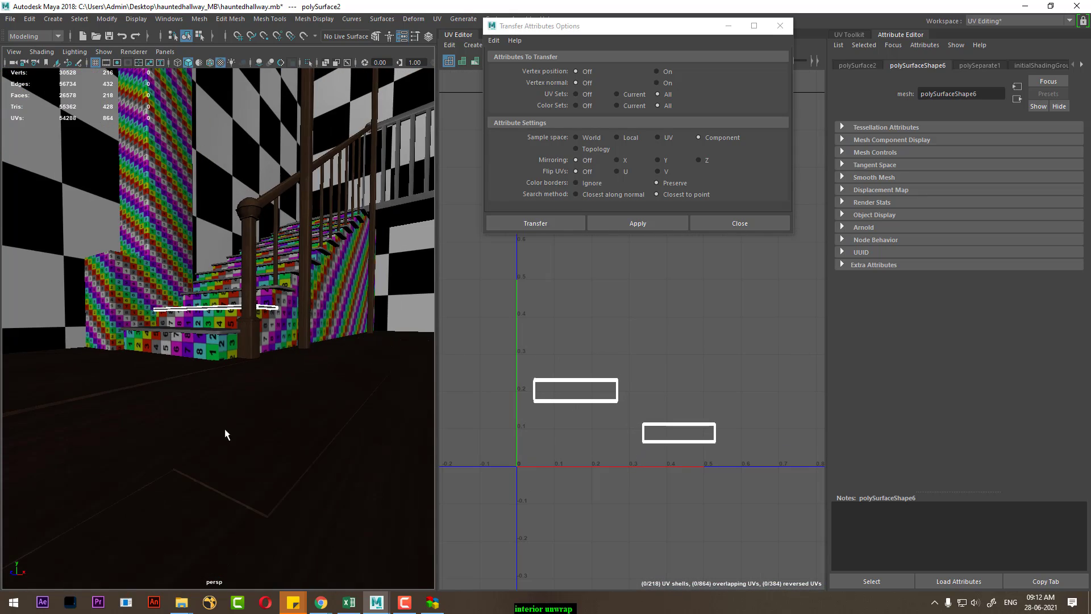
pyautogui.click(264, 357)
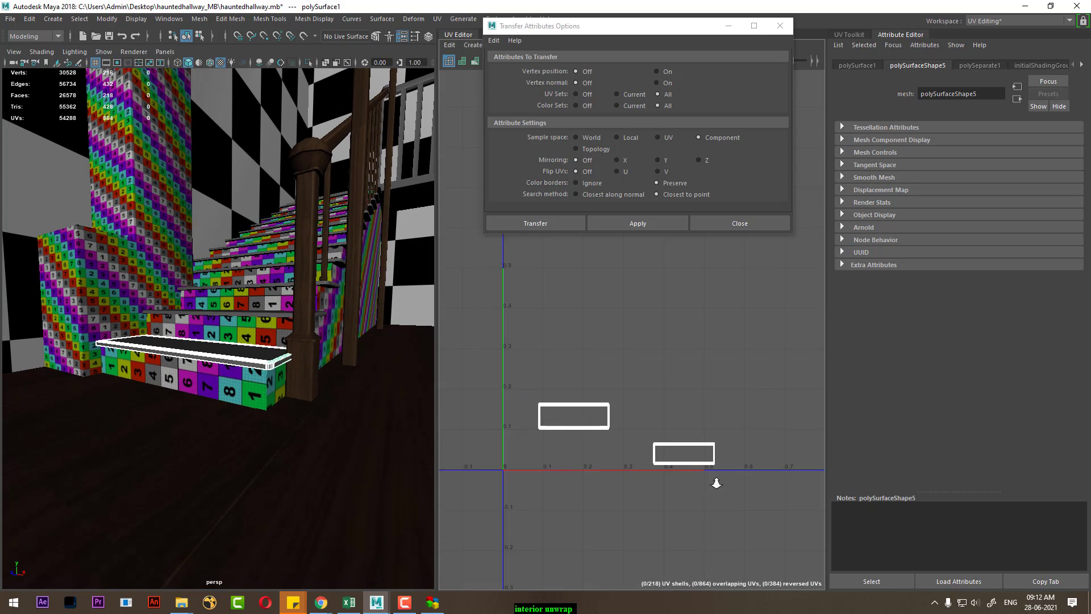
pyautogui.scroll(3, 194, 371)
pyautogui.scroll(-1, 276, 406)
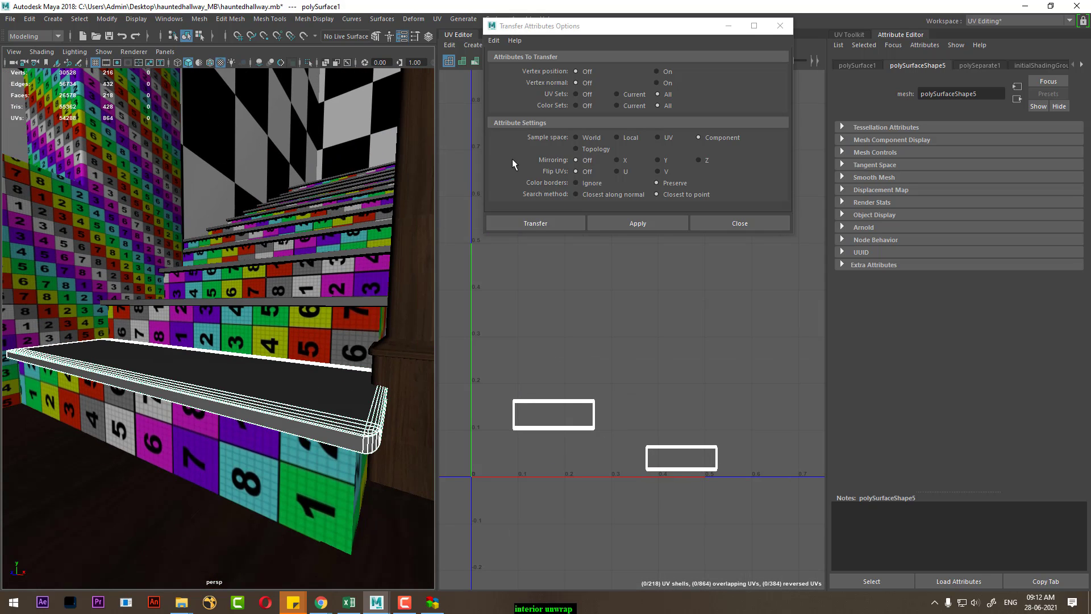
pyautogui.click(437, 21)
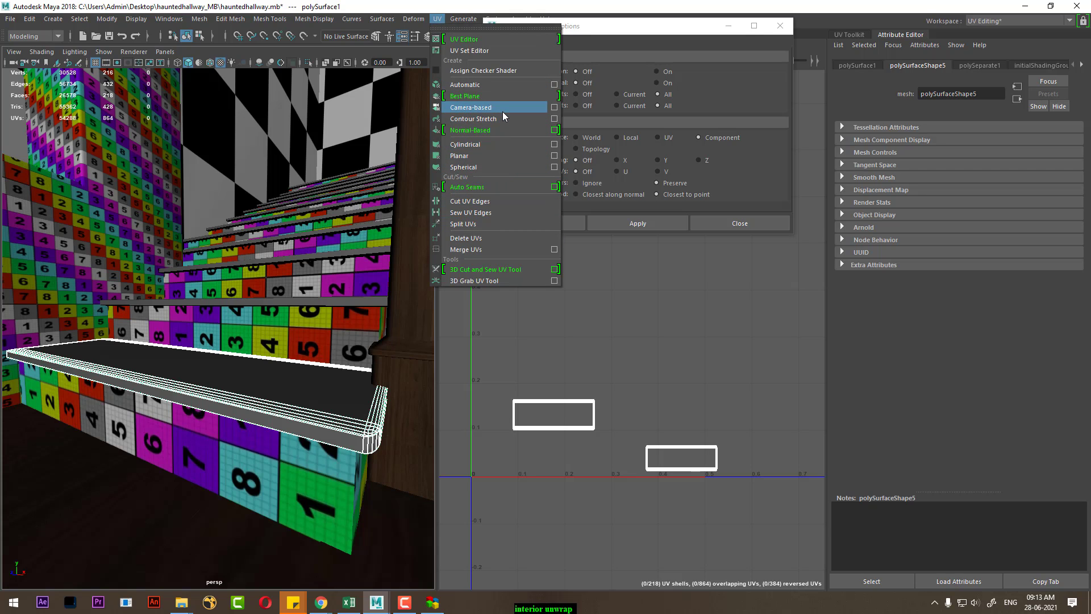
pyautogui.click(503, 86)
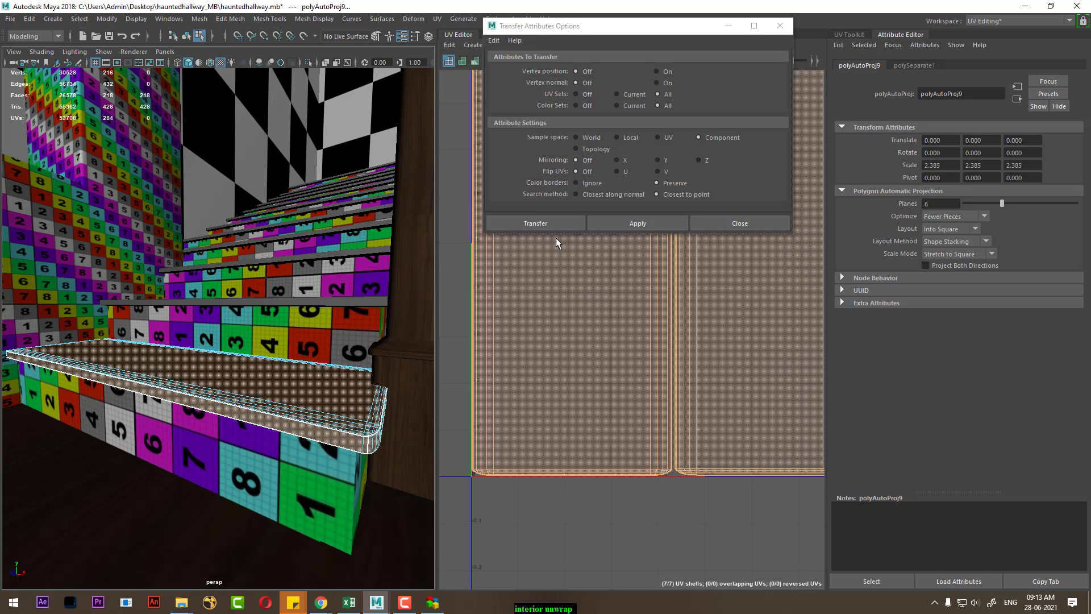
# Step: Select the shell border edges of the step's UV pieces in the UV Editor
pyautogui.keyDown('alt'); pyautogui.moveTo(504, 264); pyautogui.dragTo(648, 468, button='middle'); pyautogui.keyUp('alt')
pyautogui.scroll(1, 648, 468)
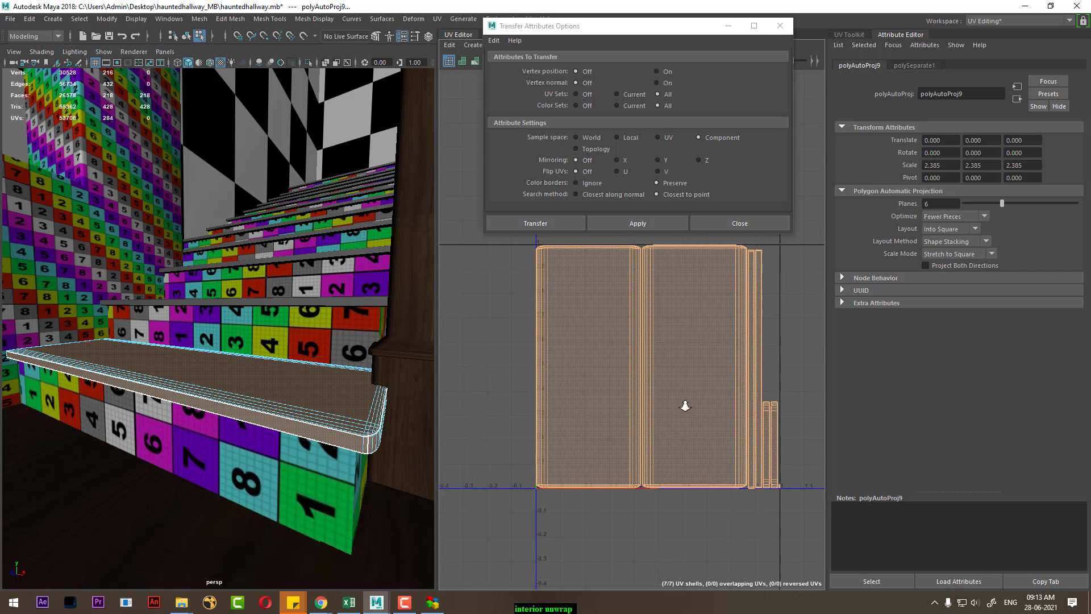
pyautogui.keyDown('alt'); pyautogui.moveTo(689, 404); pyautogui.dragTo(678, 434, button='middle'); pyautogui.keyUp('alt')
pyautogui.click(767, 361)
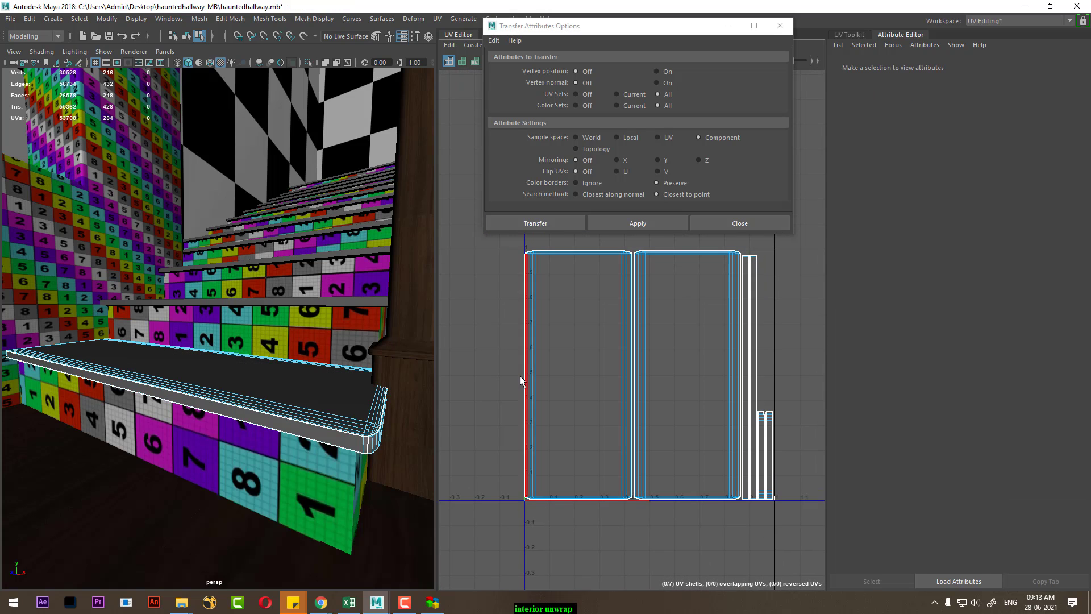
pyautogui.moveTo(525, 365); pyautogui.dragTo(513, 341, button='right')
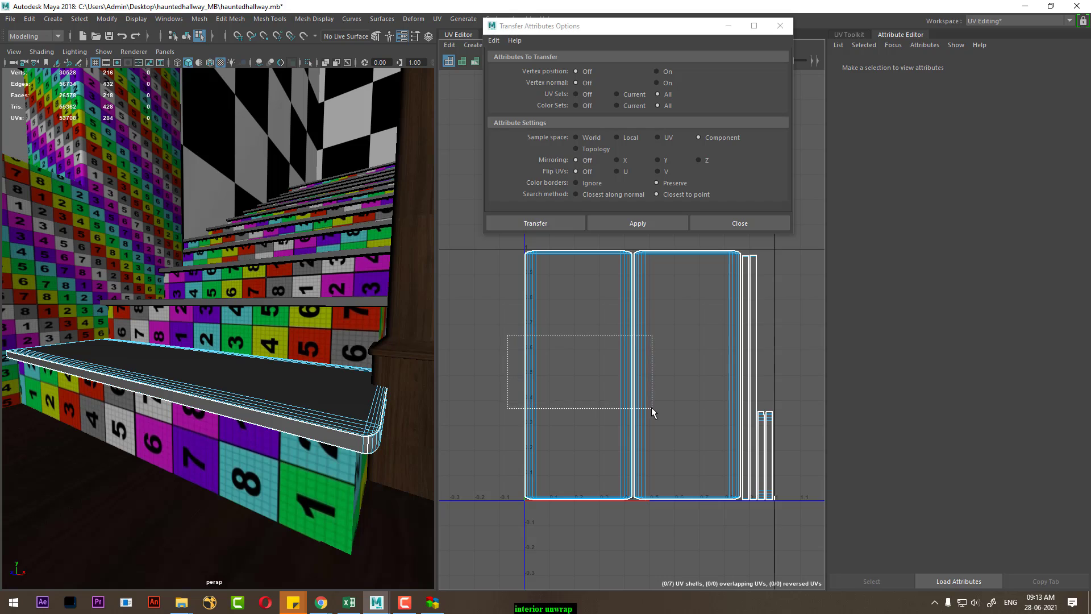
pyautogui.moveTo(651, 407); pyautogui.dragTo(651, 407)
pyautogui.keyDown('alt'); pyautogui.moveTo(623, 368); pyautogui.dragTo(543, 364, button='middle'); pyautogui.keyUp('alt')
pyautogui.scroll(2, 687, 331)
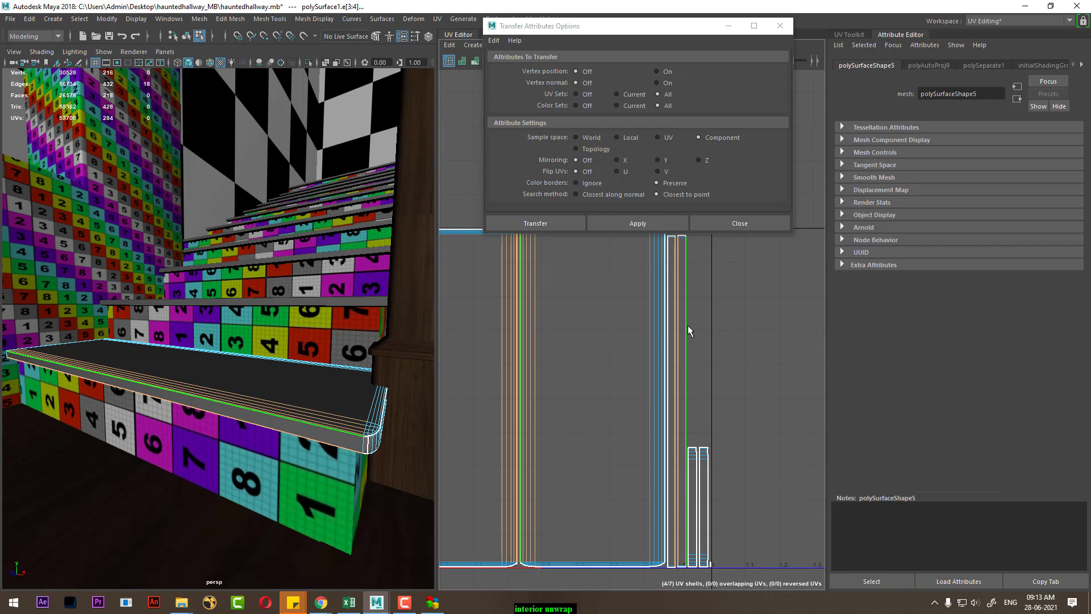
pyautogui.keyDown('alt'); pyautogui.moveTo(721, 341); pyautogui.dragTo(748, 369, button='middle'); pyautogui.keyUp('alt')
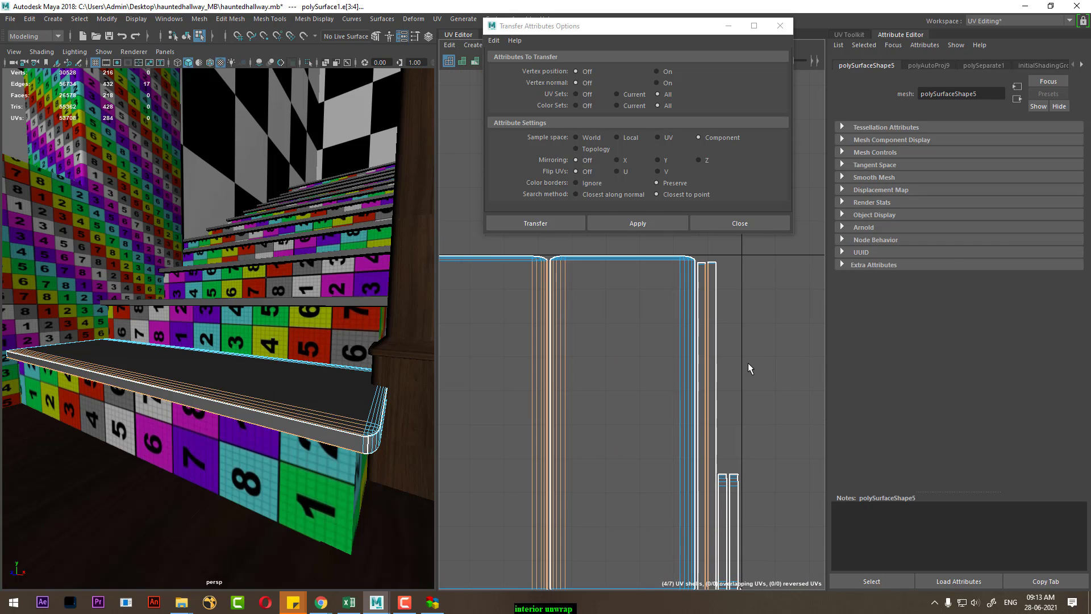
pyautogui.moveTo(543, 417); pyautogui.dragTo(532, 415)
# Step: Try sewing the shells along the selected edges, then undo the sew
pyautogui.scroll(-2, 739, 309)
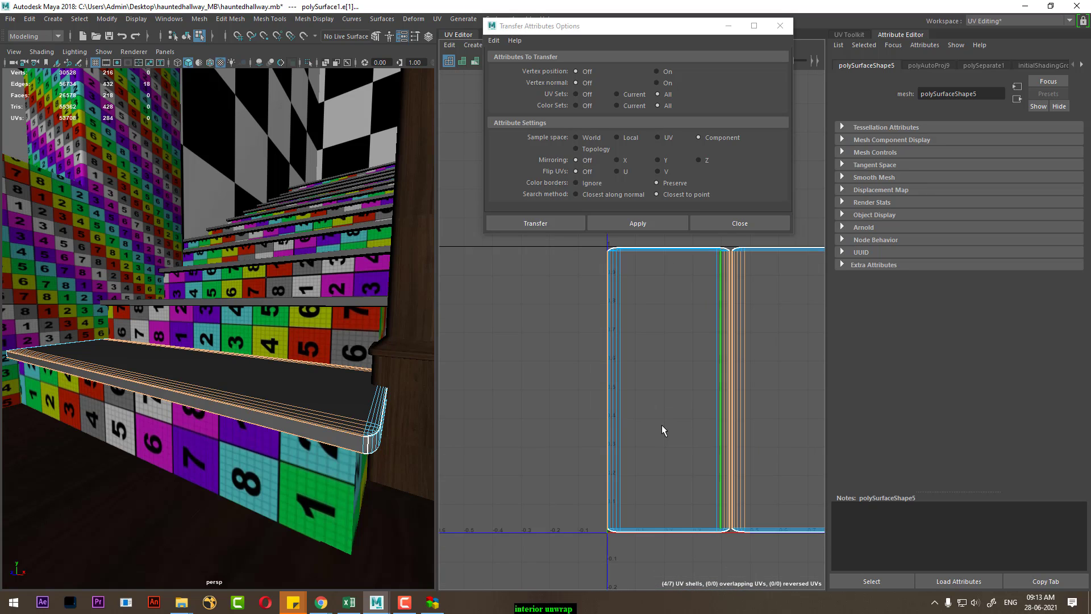
pyautogui.keyDown('alt'); pyautogui.moveTo(662, 360); pyautogui.dragTo(607, 485, button='middle'); pyautogui.keyUp('alt')
pyautogui.keyDown('shift'); pyautogui.moveTo(607, 485); pyautogui.dragTo(604, 364, button='right'); pyautogui.keyUp('shift')
pyautogui.keyDown('alt'); pyautogui.moveTo(604, 364); pyautogui.dragTo(555, 394, button='middle'); pyautogui.keyUp('alt')
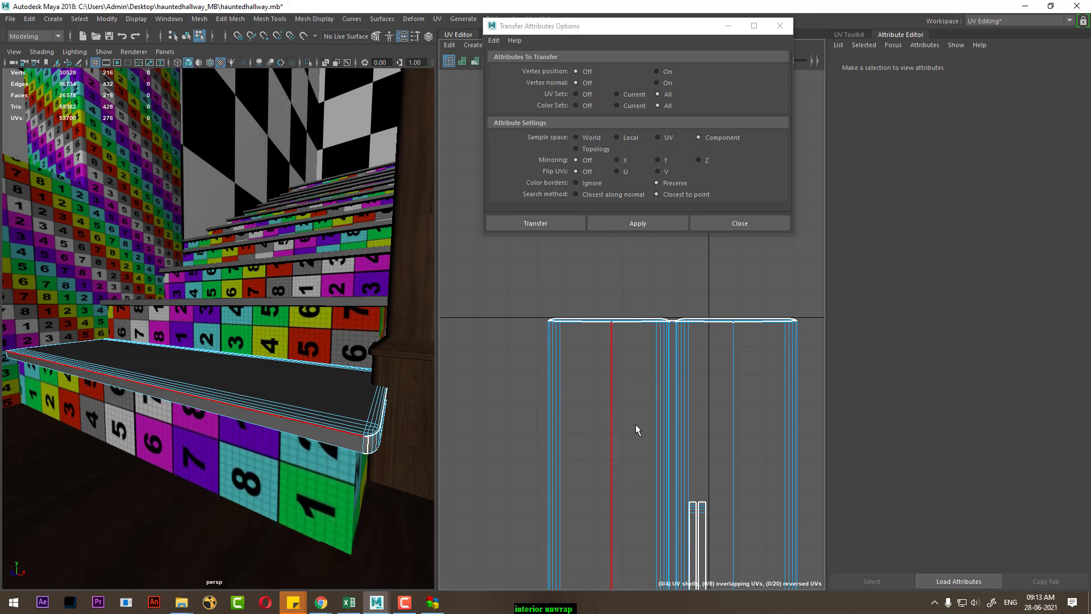
pyautogui.keyDown('alt'); pyautogui.moveTo(636, 424); pyautogui.dragTo(591, 334, button='middle'); pyautogui.keyUp('alt')
pyautogui.keyDown('alt'); pyautogui.moveTo(626, 400); pyautogui.dragTo(619, 463, button='middle'); pyautogui.keyUp('alt')
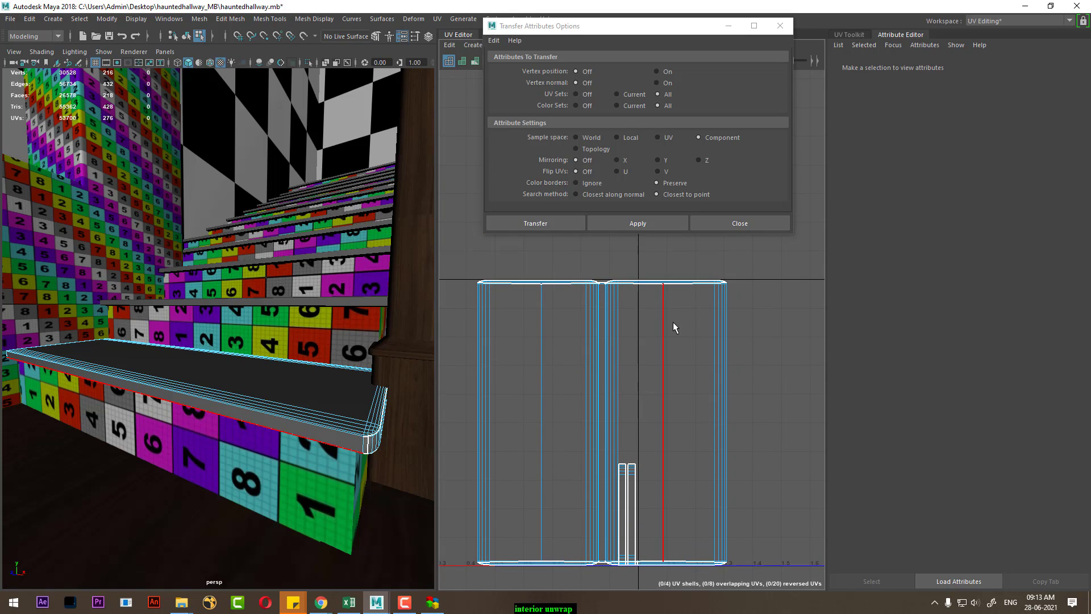
pyautogui.hotkey('ctrl', 'z')
pyautogui.hotkey('ctrl', 'z')
# Step: Move and sew the right shell and thin strip onto the left shell, leaving three shells
pyautogui.keyDown('alt'); pyautogui.moveTo(615, 419); pyautogui.dragTo(545, 398, button='middle'); pyautogui.keyUp('alt')
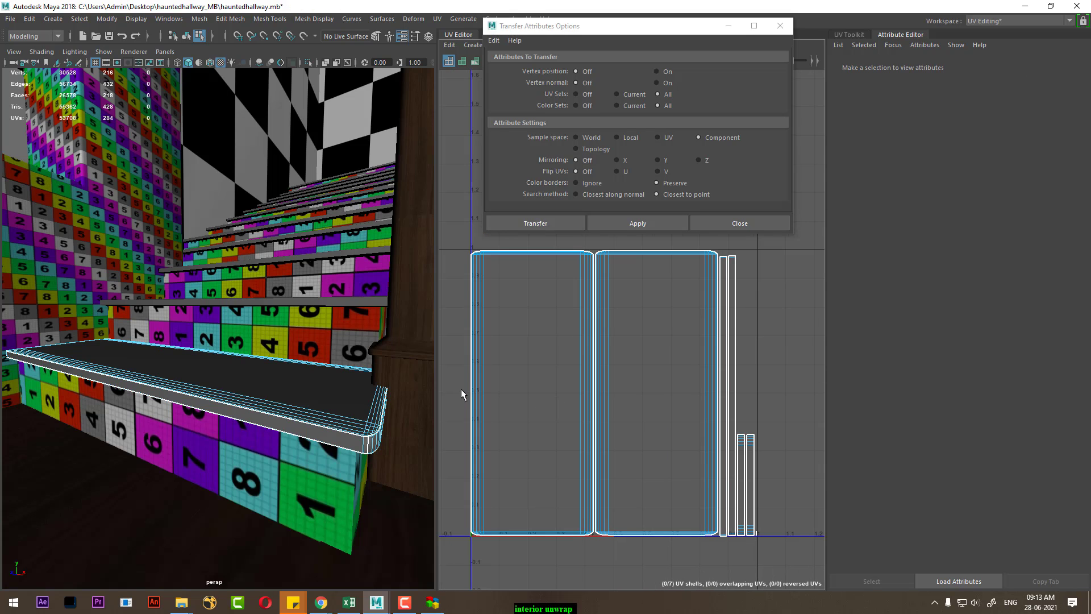
pyautogui.moveTo(461, 388); pyautogui.dragTo(488, 411)
pyautogui.moveTo(673, 371); pyautogui.dragTo(673, 285, button='right')
pyautogui.keyDown('shift'); pyautogui.moveTo(582, 357); pyautogui.dragTo(610, 404, button='right'); pyautogui.keyUp('shift')
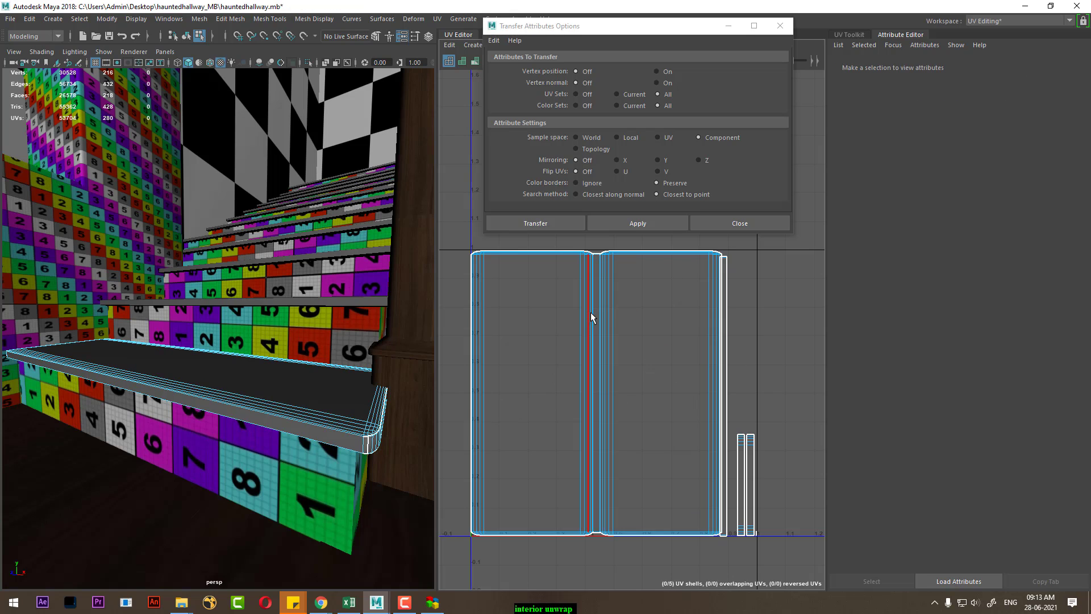
pyautogui.click(724, 333)
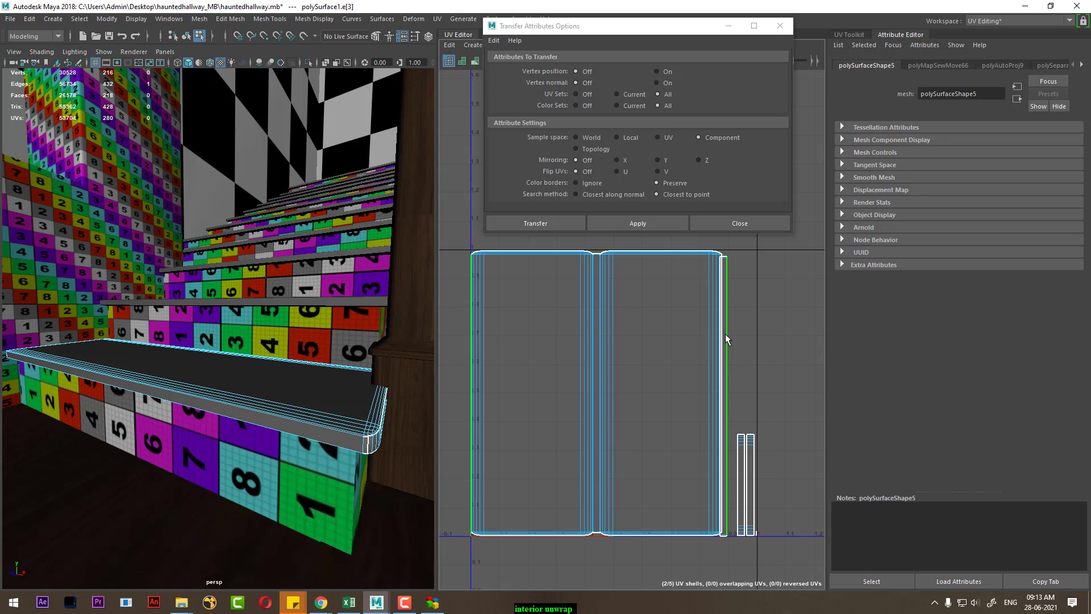
pyautogui.keyDown('shift'); pyautogui.moveTo(621, 391); pyautogui.dragTo(612, 297, button='right'); pyautogui.keyUp('shift')
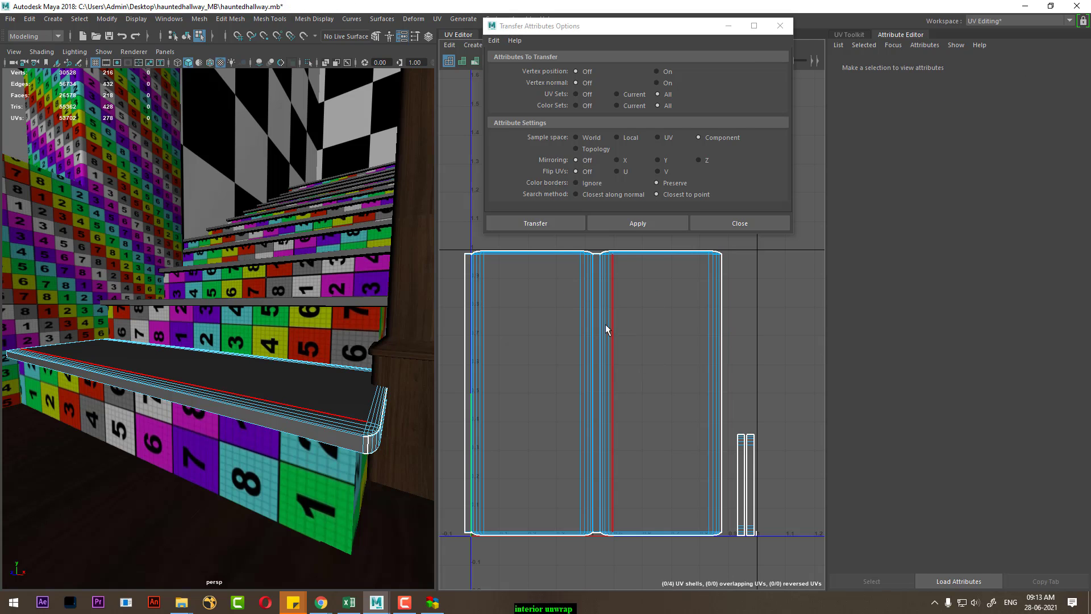
pyautogui.click(535, 298)
pyautogui.keyDown('shift'); pyautogui.moveTo(564, 361); pyautogui.dragTo(579, 408, button='right'); pyautogui.keyUp('shift')
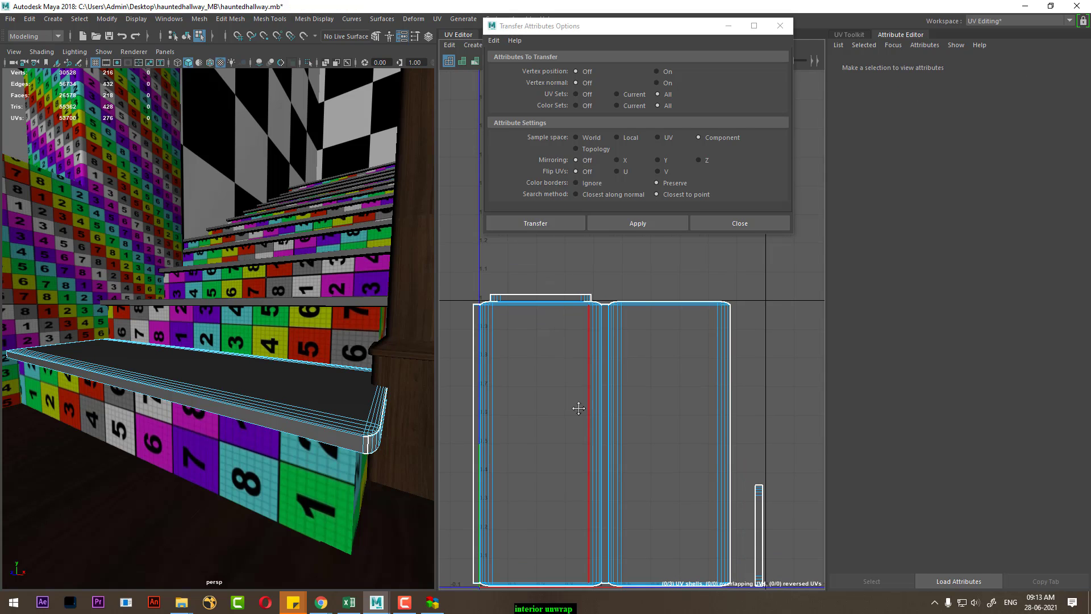
pyautogui.keyDown('alt'); pyautogui.moveTo(579, 408); pyautogui.dragTo(567, 283, button='middle'); pyautogui.keyUp('alt')
pyautogui.click(534, 458)
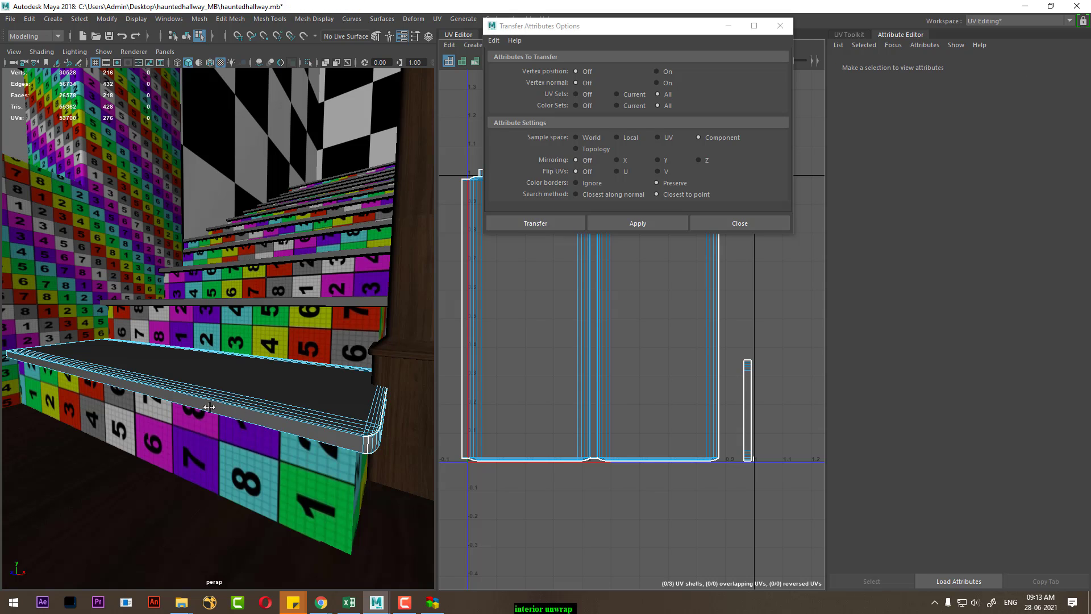
pyautogui.moveTo(198, 274); pyautogui.dragTo(159, 345, button='right')
pyautogui.moveTo(179, 275); pyautogui.dragTo(203, 598, button='right')
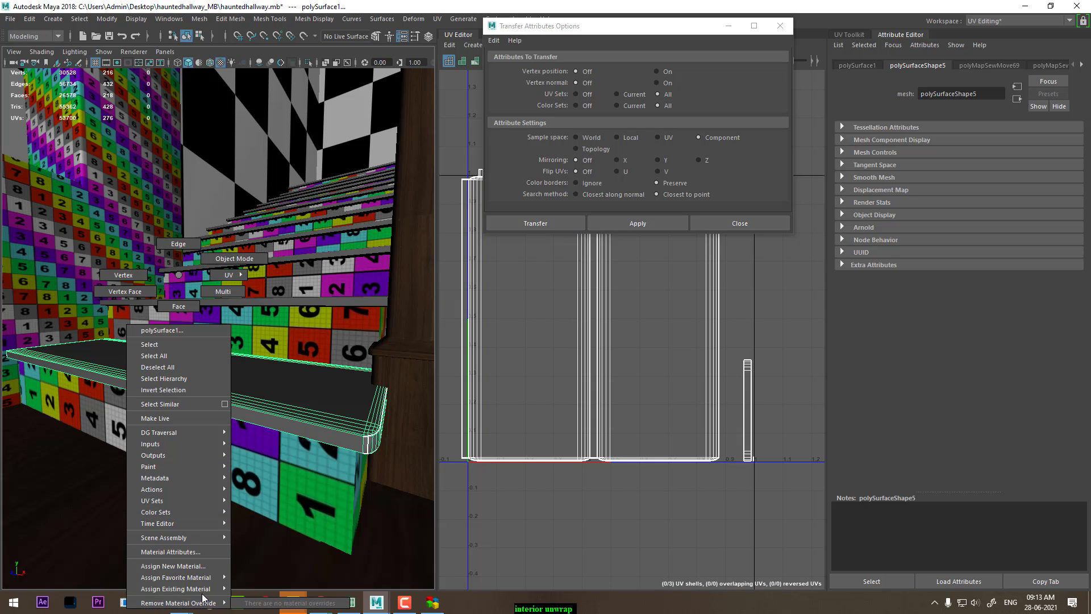
# Step: Give the step the checker material and sew the narrow side shell onto the main shell
pyautogui.moveTo(176, 588)
pyautogui.click(275, 564)
pyautogui.keyDown('alt'); pyautogui.moveTo(271, 556); pyautogui.dragTo(273, 405); pyautogui.keyUp('alt')
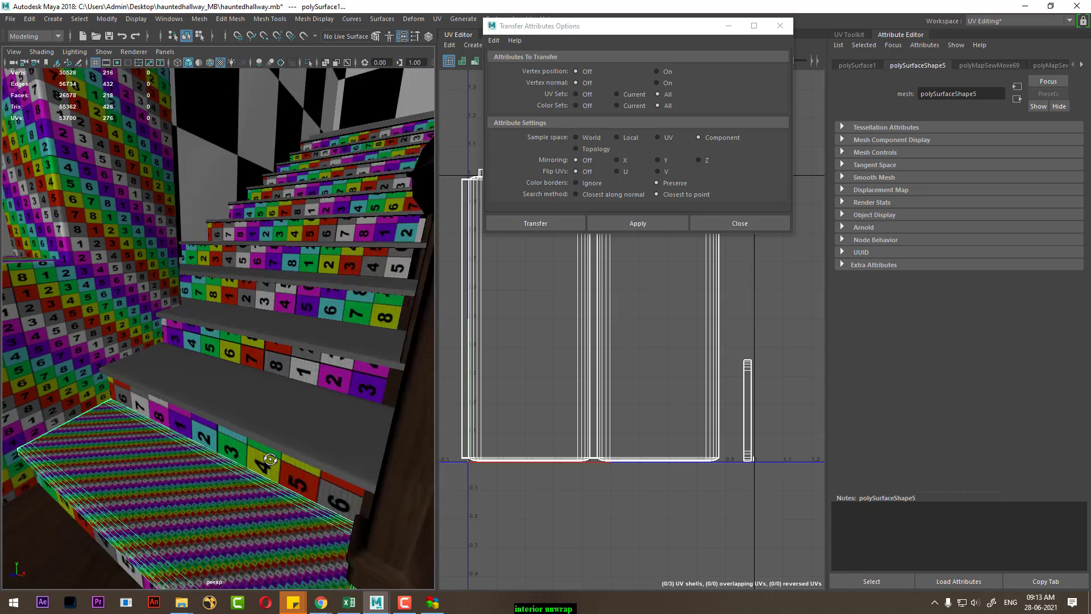
pyautogui.press('f')
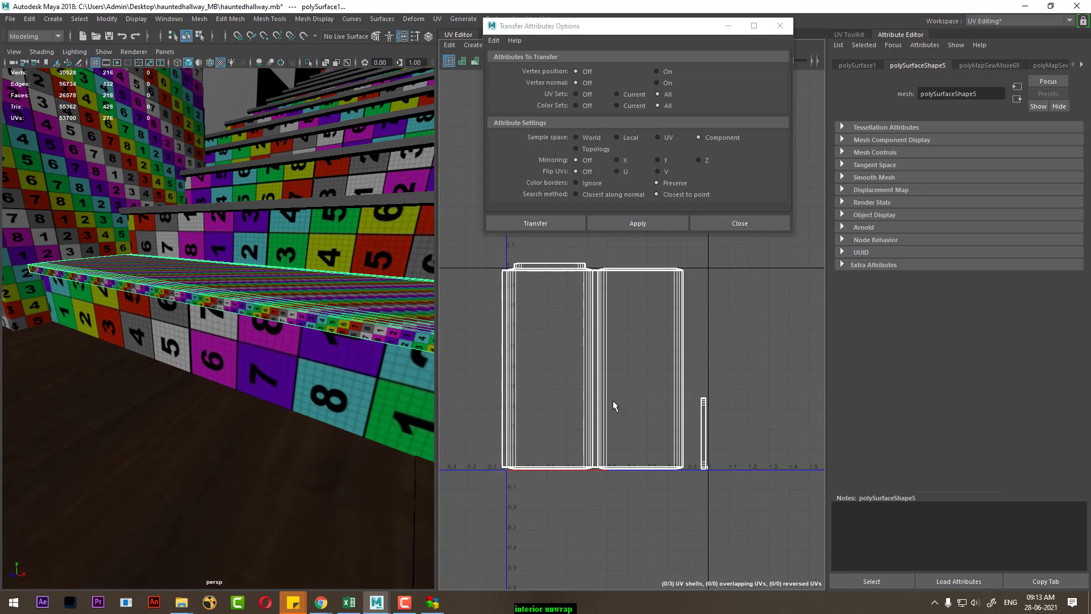
pyautogui.press('F8')
pyautogui.click(613, 434)
pyautogui.scroll(1, 555, 500)
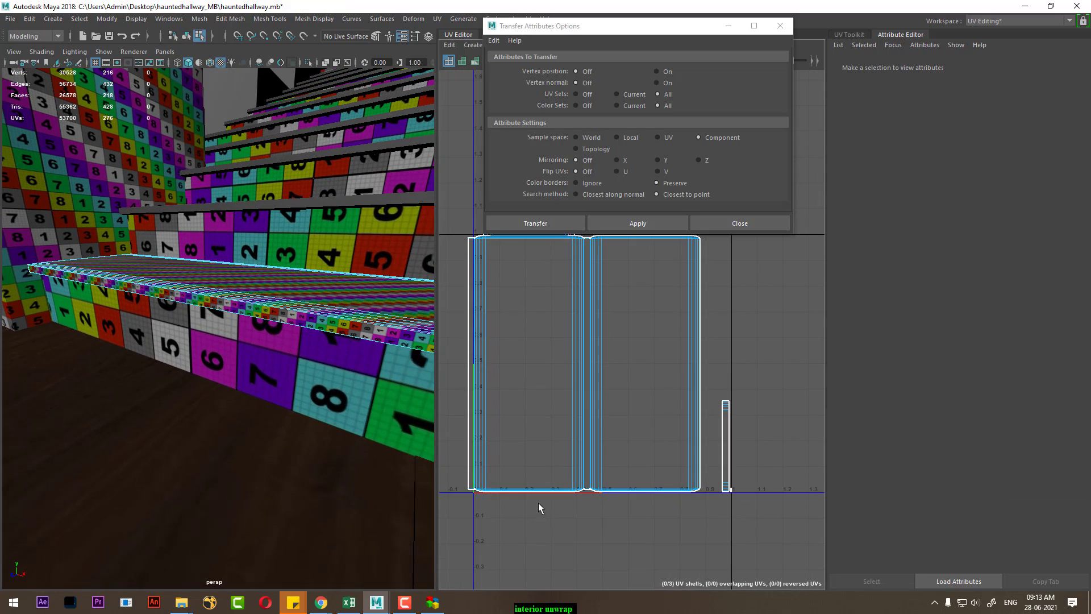
pyautogui.click(530, 490)
pyautogui.keyDown('shift'); pyautogui.moveTo(567, 511); pyautogui.dragTo(529, 353, button='right'); pyautogui.keyUp('shift')
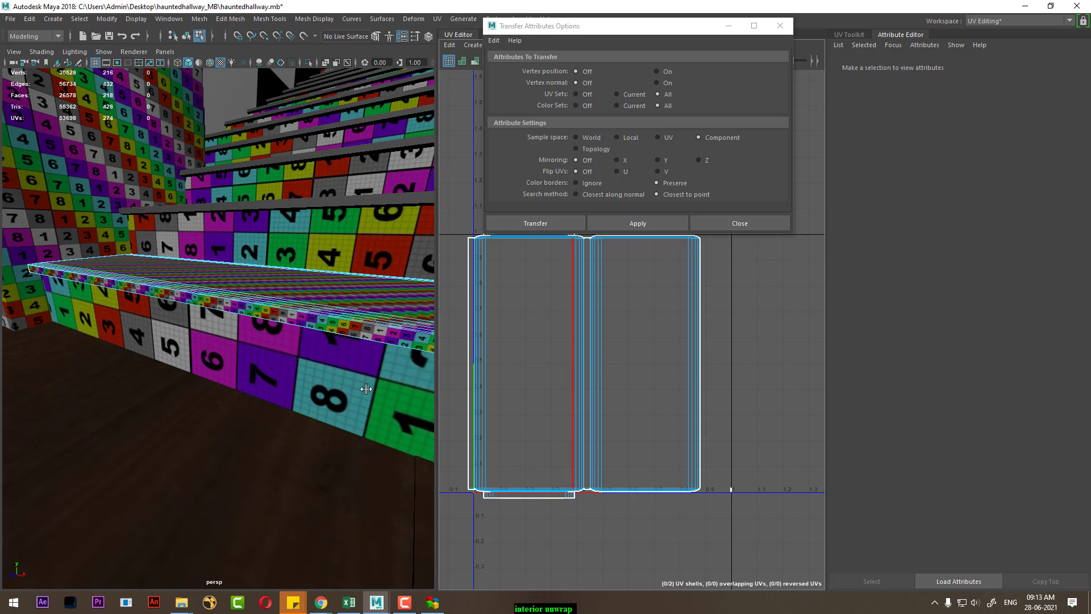
# Step: Select the step's whole UV shell and bring up the transform manipulator
pyautogui.scroll(-2, 627, 414)
pyautogui.scroll(1, 751, 493)
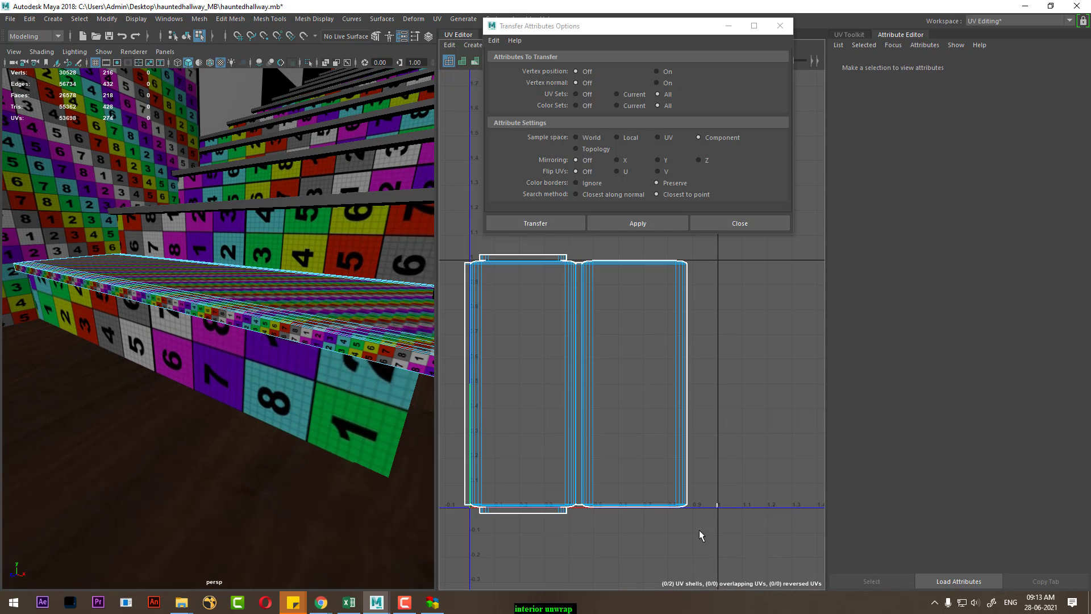
pyautogui.moveTo(700, 534); pyautogui.dragTo(671, 423)
pyautogui.scroll(3, 662, 421)
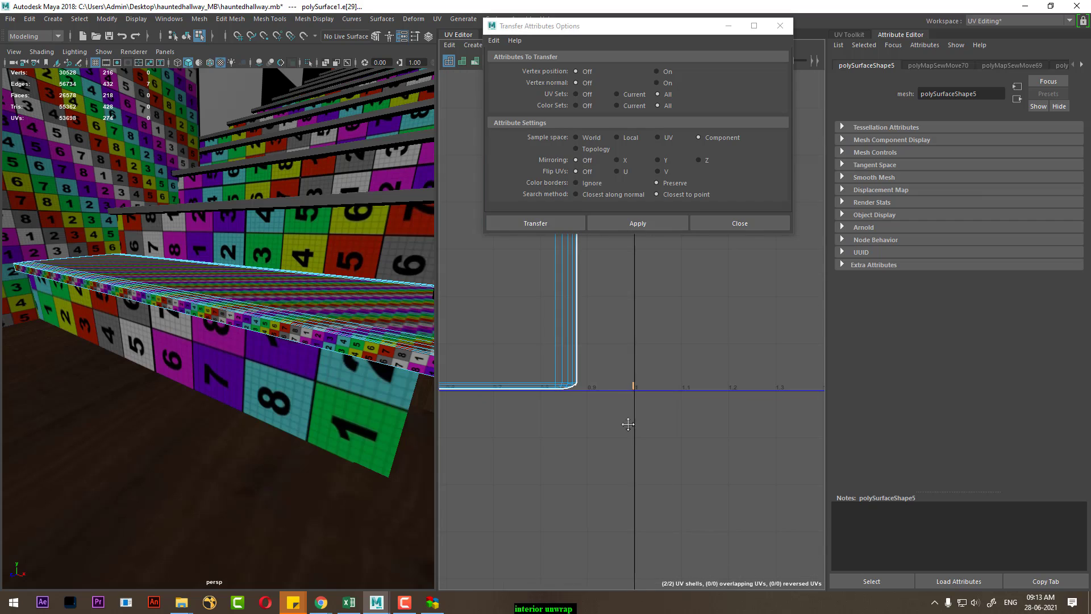
pyautogui.scroll(-2, 628, 424)
pyautogui.scroll(3, 566, 456)
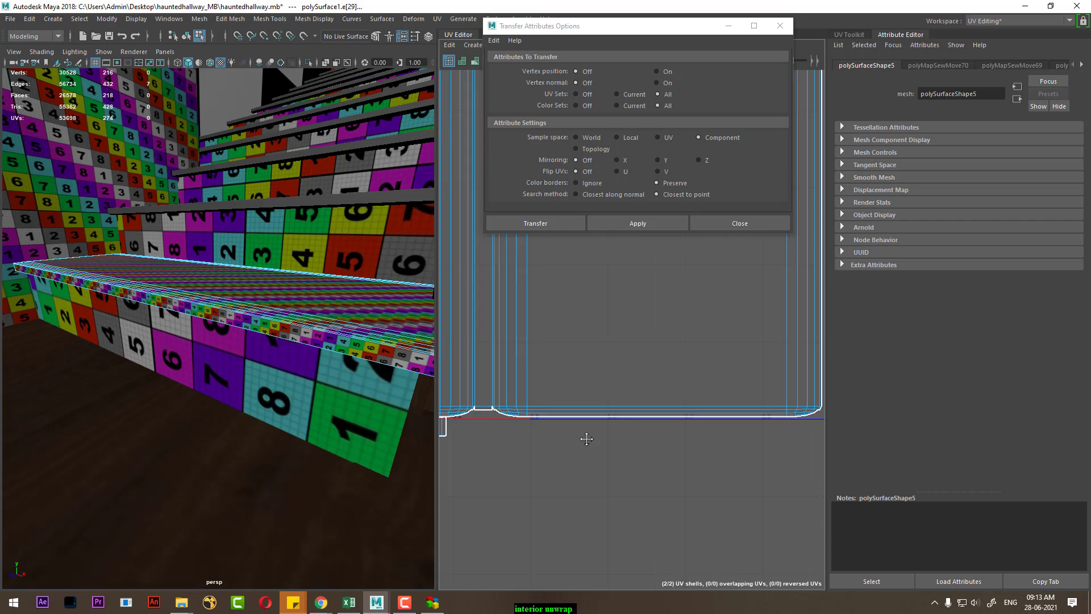
pyautogui.scroll(3, 587, 439)
pyautogui.moveTo(544, 408)
pyautogui.keyDown('alt'); pyautogui.mouseDown(button='middle')
pyautogui.moveTo(356, 490)
pyautogui.moveTo(654, 443)
pyautogui.moveTo(463, 438)
pyautogui.moveTo(528, 510)
pyautogui.moveTo(704, 565)
pyautogui.mouseUp(button='middle'); pyautogui.keyUp('alt')
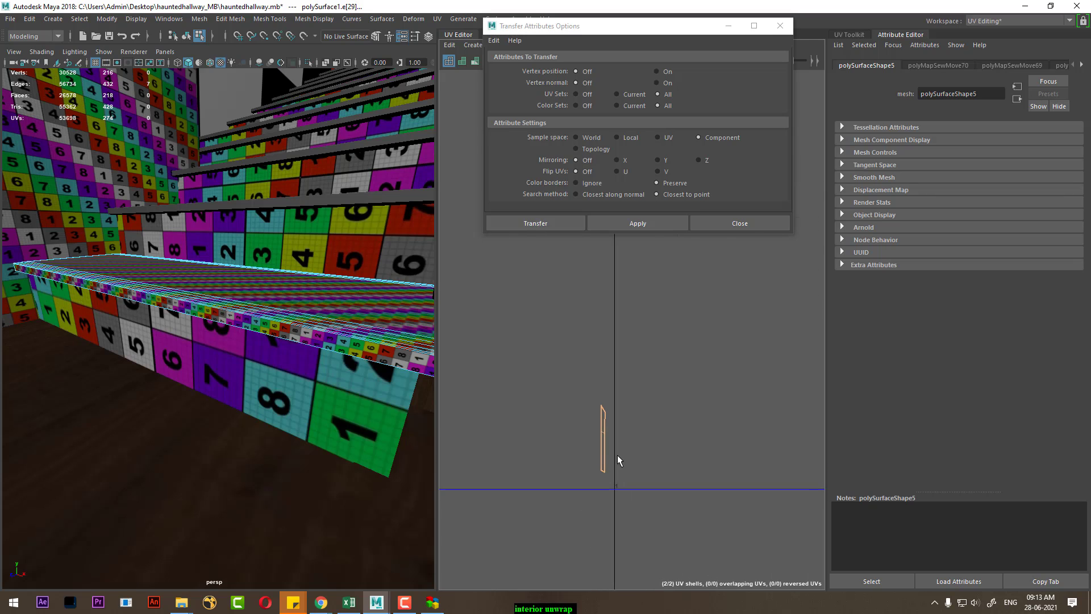
pyautogui.click(598, 444)
pyautogui.click(605, 319)
pyautogui.moveTo(605, 319)
pyautogui.keyDown('alt'); pyautogui.mouseDown(button='middle')
pyautogui.moveTo(527, 357)
pyautogui.moveTo(668, 462)
pyautogui.mouseUp(button='middle'); pyautogui.keyUp('alt')
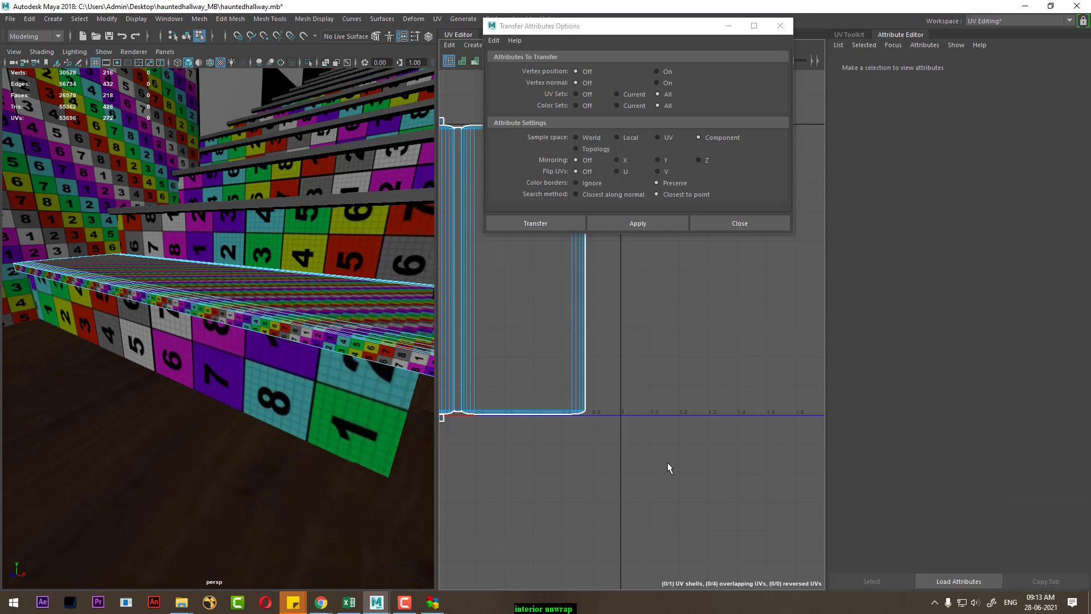
pyautogui.scroll(-4, 667, 462)
pyautogui.scroll(-1, 660, 399)
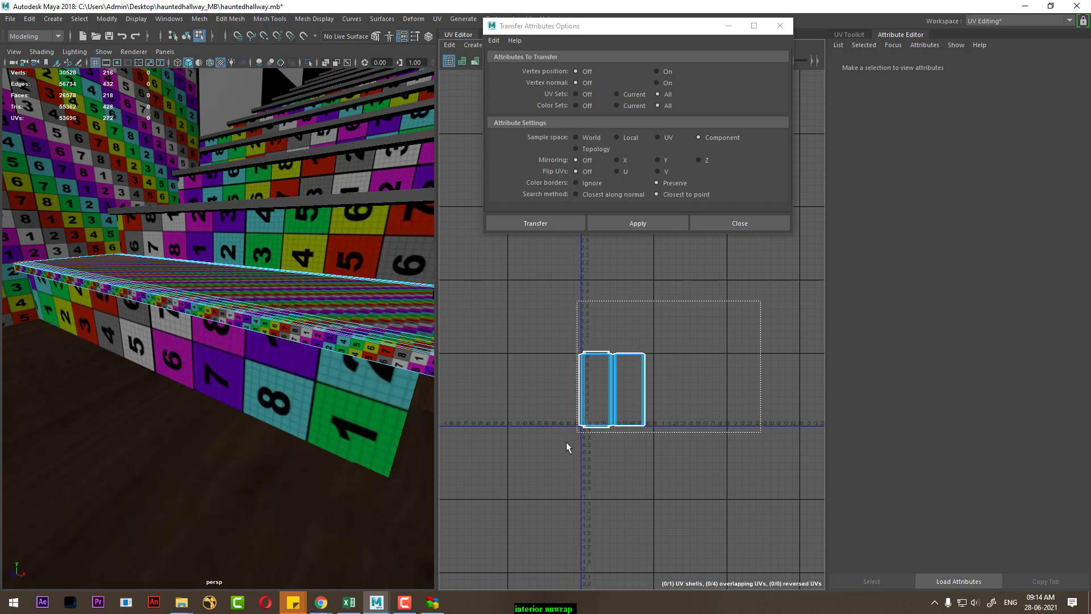
pyautogui.moveTo(566, 442); pyautogui.dragTo(570, 442)
pyautogui.press('w')
pyautogui.press('f')
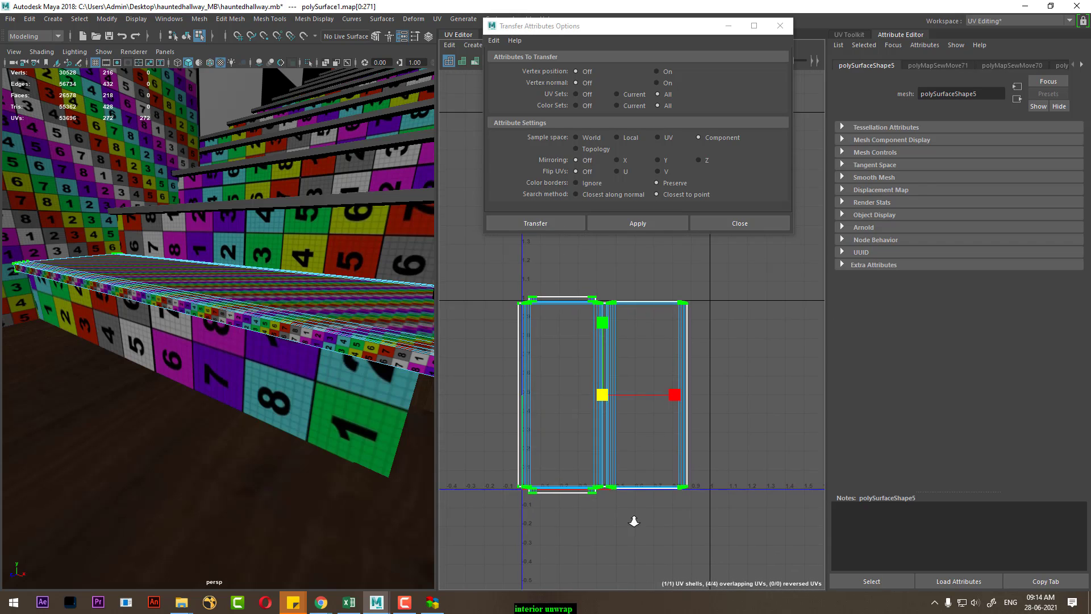
# Step: Scale the UV shell down uniformly to fit inside the 0–1 tile
pyautogui.moveTo(608, 395); pyautogui.dragTo(562, 418)
pyautogui.keyDown('alt'); pyautogui.moveTo(255, 364); pyautogui.dragTo(226, 372); pyautogui.keyUp('alt')
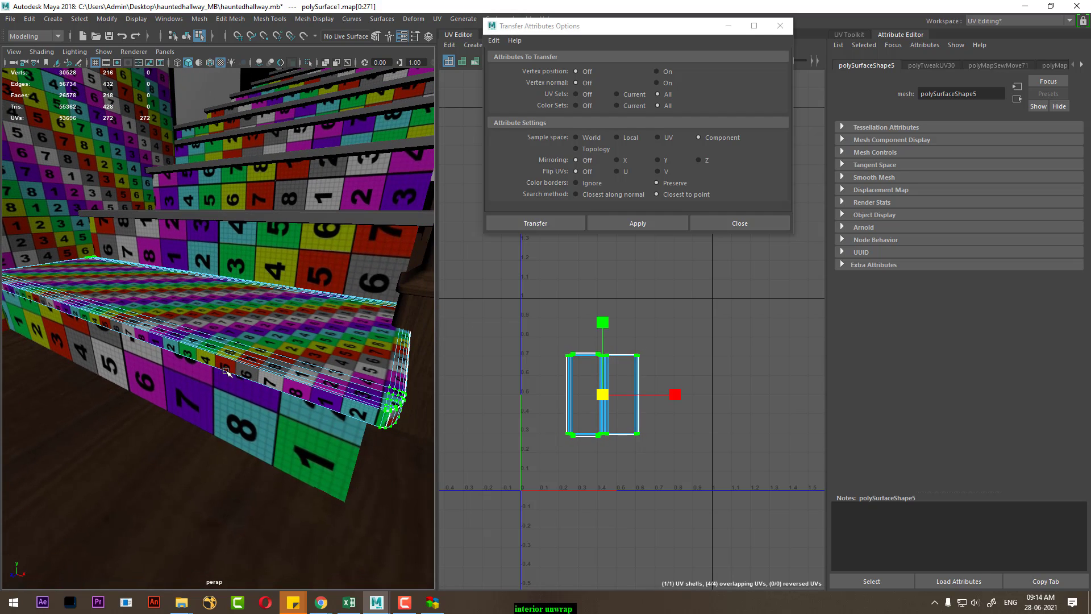
pyautogui.scroll(2, 662, 311)
pyautogui.keyDown('alt'); pyautogui.moveTo(563, 495); pyautogui.dragTo(638, 434, button='middle'); pyautogui.keyUp('alt')
pyautogui.scroll(2, 638, 434)
pyautogui.moveTo(661, 348); pyautogui.dragTo(621, 376)
pyautogui.moveTo(193, 444)
pyautogui.keyDown('alt'); pyautogui.mouseDown()
pyautogui.moveTo(171, 452)
pyautogui.moveTo(210, 426)
pyautogui.mouseUp(); pyautogui.keyUp('alt')
pyautogui.scroll(3, 249, 398)
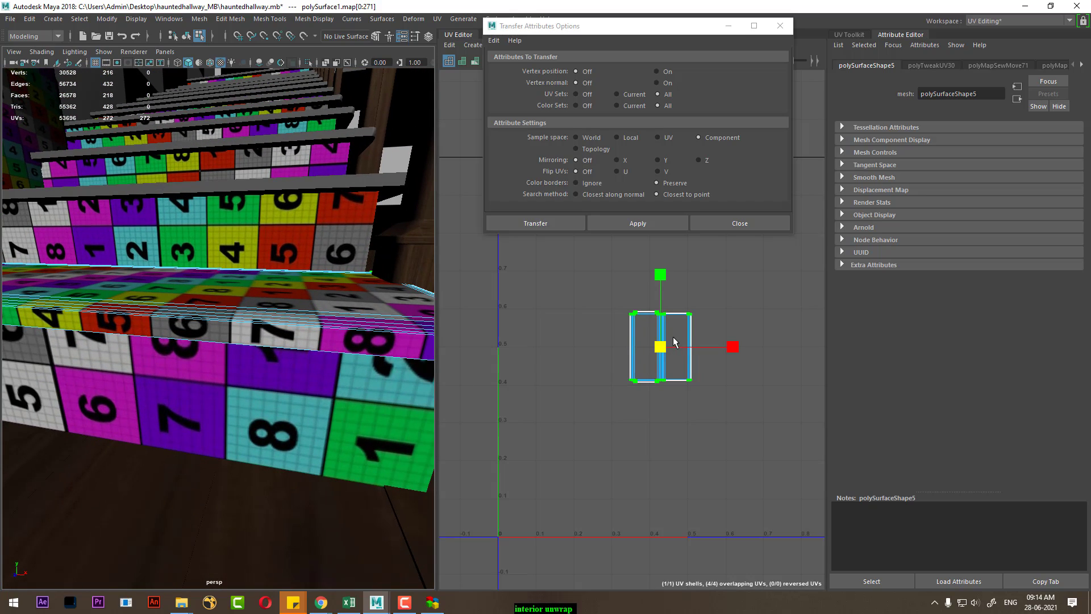
pyautogui.moveTo(660, 348); pyautogui.dragTo(642, 354)
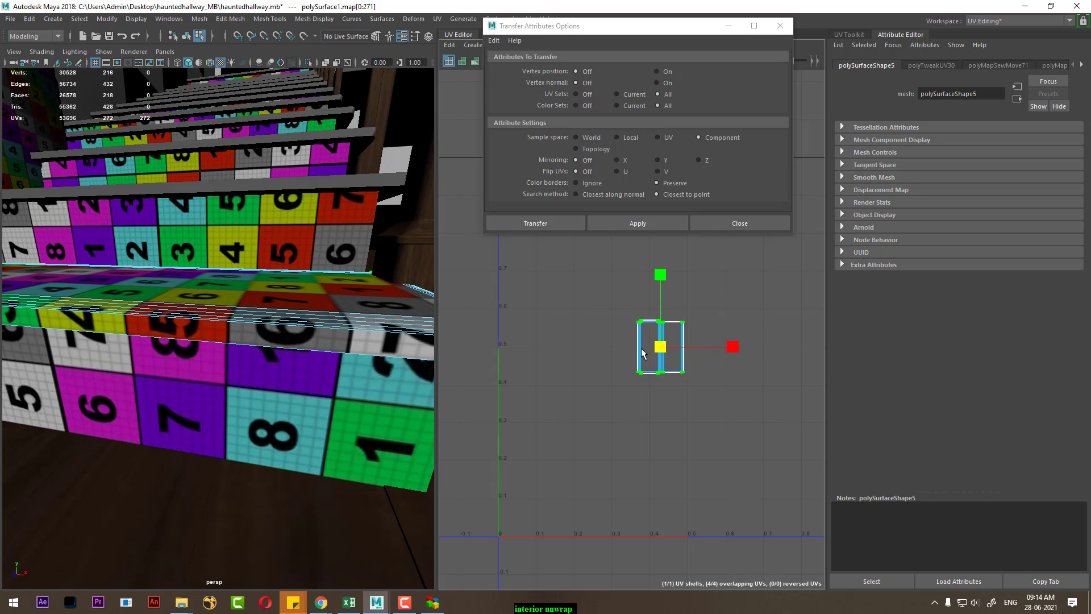
pyautogui.scroll(-5, 231, 419)
# Step: Replace the step's checker material with the wood material
pyautogui.keyDown('alt'); pyautogui.moveTo(232, 419); pyautogui.dragTo(281, 377); pyautogui.keyUp('alt')
pyautogui.scroll(5, 301, 394)
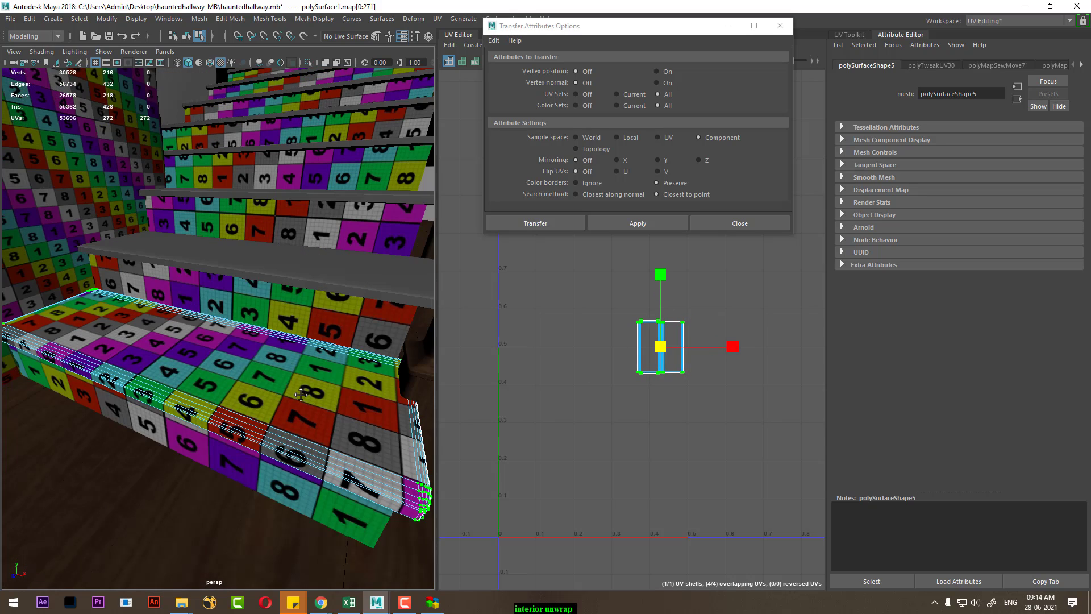
pyautogui.moveTo(226, 386)
pyautogui.mouseDown(button='right')
pyautogui.moveTo(216, 413)
pyautogui.moveTo(236, 593)
pyautogui.mouseUp(button='right')
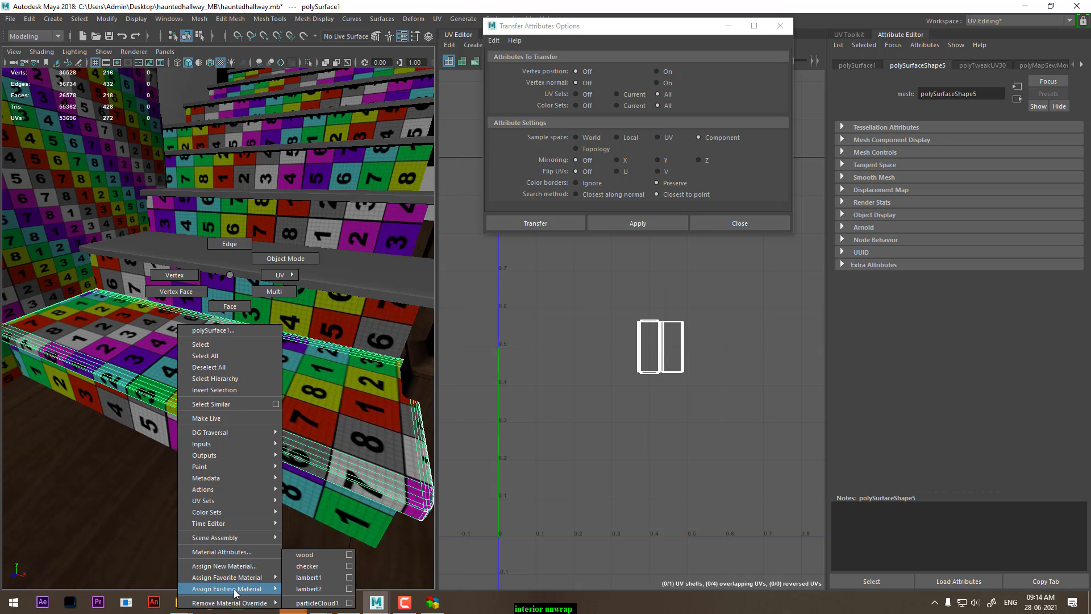
pyautogui.moveTo(318, 568); pyautogui.dragTo(319, 555, button='right')
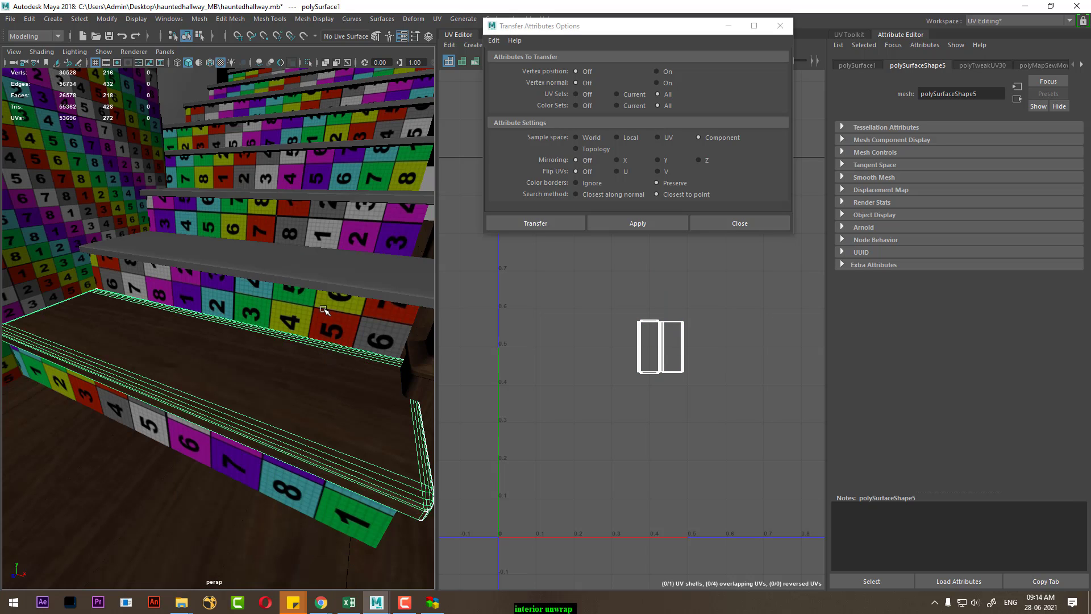
pyautogui.keyDown('shift'); pyautogui.click(329, 279); pyautogui.keyUp('shift')
# Step: Transfer the step's UV layout to the next step and select the lower stair treads
pyautogui.click(646, 222)
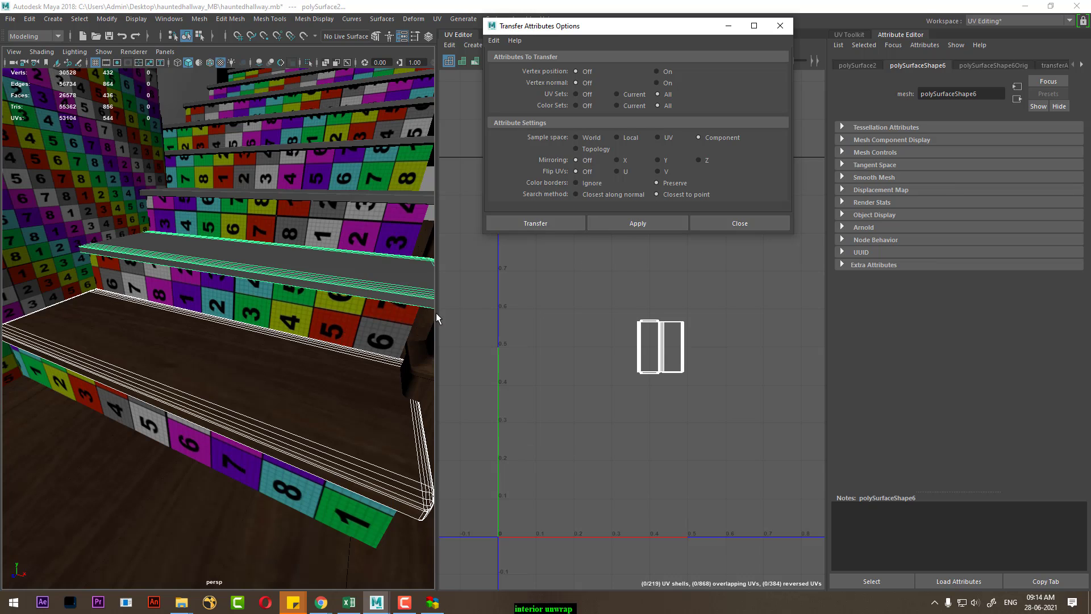
pyautogui.keyDown('alt'); pyautogui.moveTo(435, 312); pyautogui.dragTo(297, 324); pyautogui.keyUp('alt')
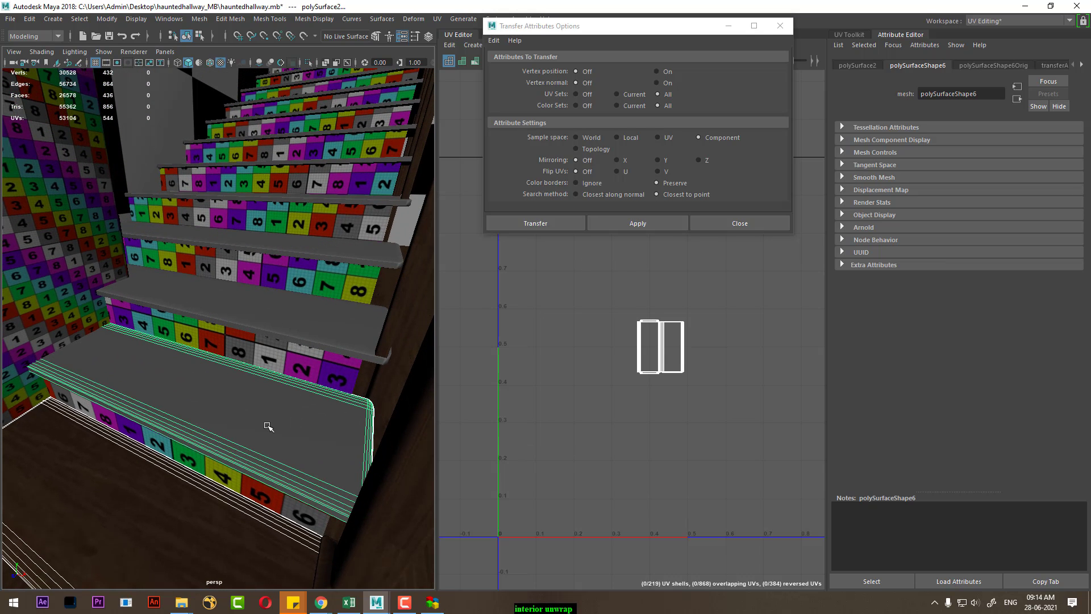
pyautogui.keyDown('shift'); pyautogui.click(299, 319); pyautogui.keyUp('shift')
pyautogui.keyDown('shift'); pyautogui.click(324, 245); pyautogui.keyUp('shift')
pyautogui.keyDown('alt'); pyautogui.moveTo(324, 245); pyautogui.dragTo(329, 325); pyautogui.keyUp('alt')
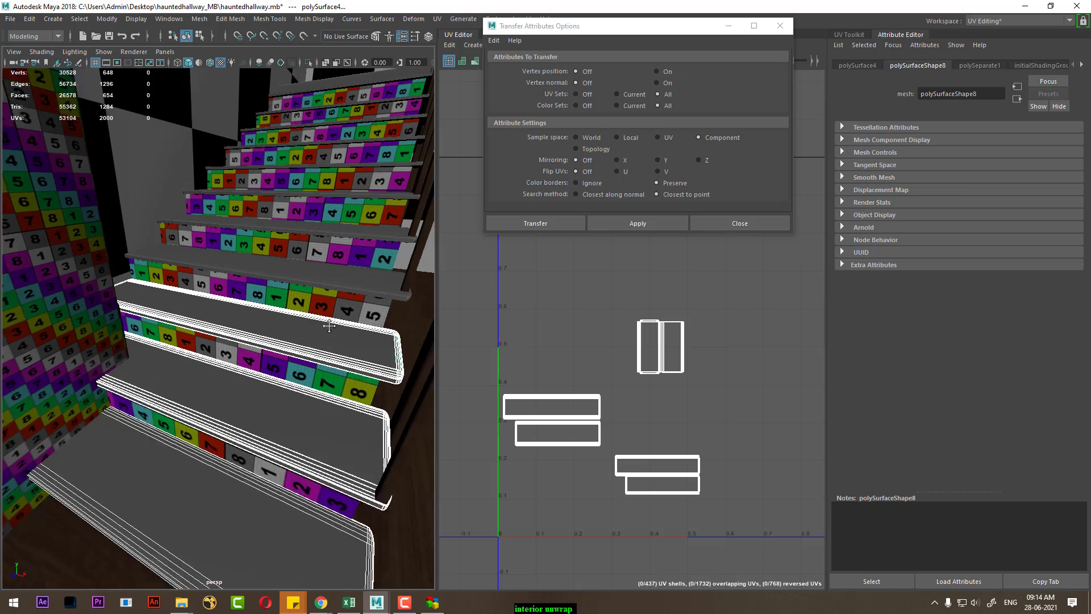
pyautogui.keyDown('shift'); pyautogui.click(332, 328); pyautogui.keyUp('shift')
pyautogui.keyDown('shift'); pyautogui.click(348, 270); pyautogui.keyUp('shift')
pyautogui.keyDown('shift'); pyautogui.click(360, 234); pyautogui.keyUp('shift')
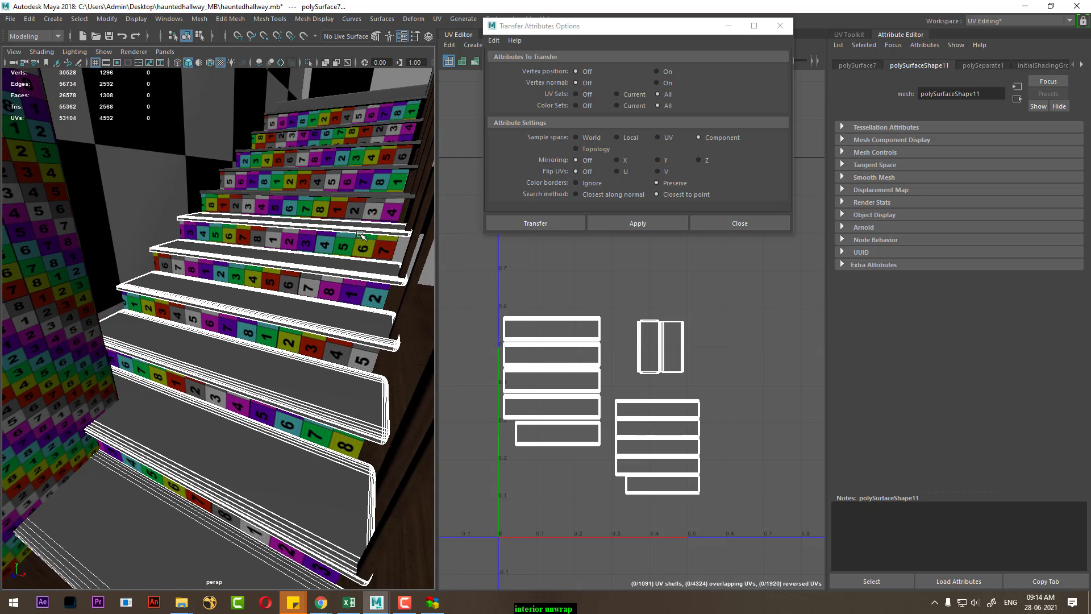
pyautogui.keyDown('alt'); pyautogui.moveTo(360, 234); pyautogui.dragTo(343, 345); pyautogui.keyUp('alt')
# Step: Add the upper treads to the top and assign all selected steps the wood favourite material
pyautogui.keyDown('shift'); pyautogui.click(355, 323); pyautogui.keyUp('shift')
pyautogui.keyDown('shift'); pyautogui.click(374, 278); pyautogui.keyUp('shift')
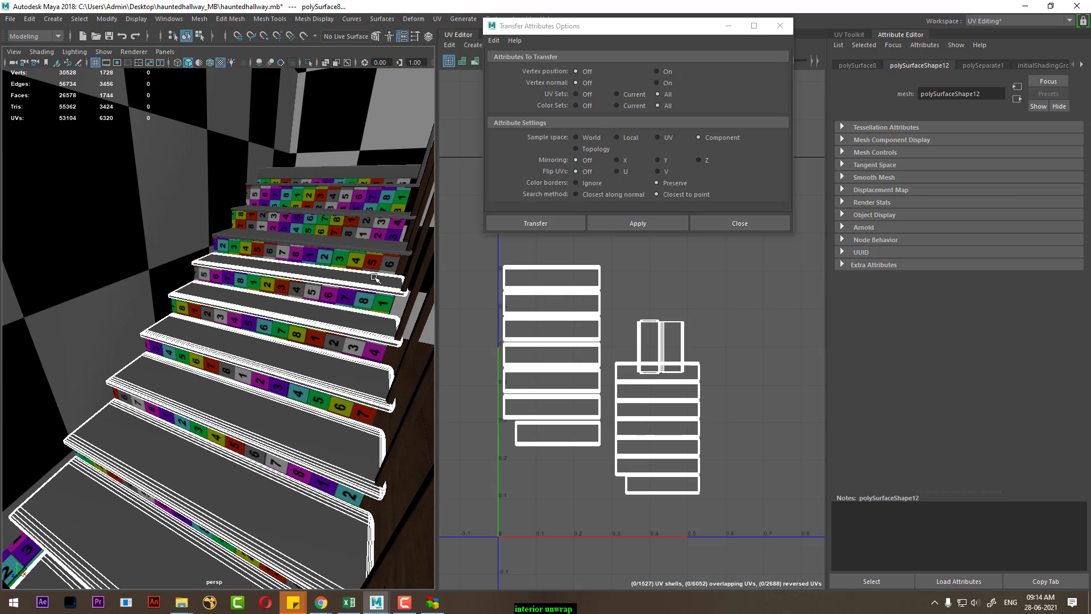
pyautogui.keyDown('shift'); pyautogui.click(377, 247); pyautogui.keyUp('shift')
pyautogui.keyDown('shift'); pyautogui.click(380, 213); pyautogui.keyUp('shift')
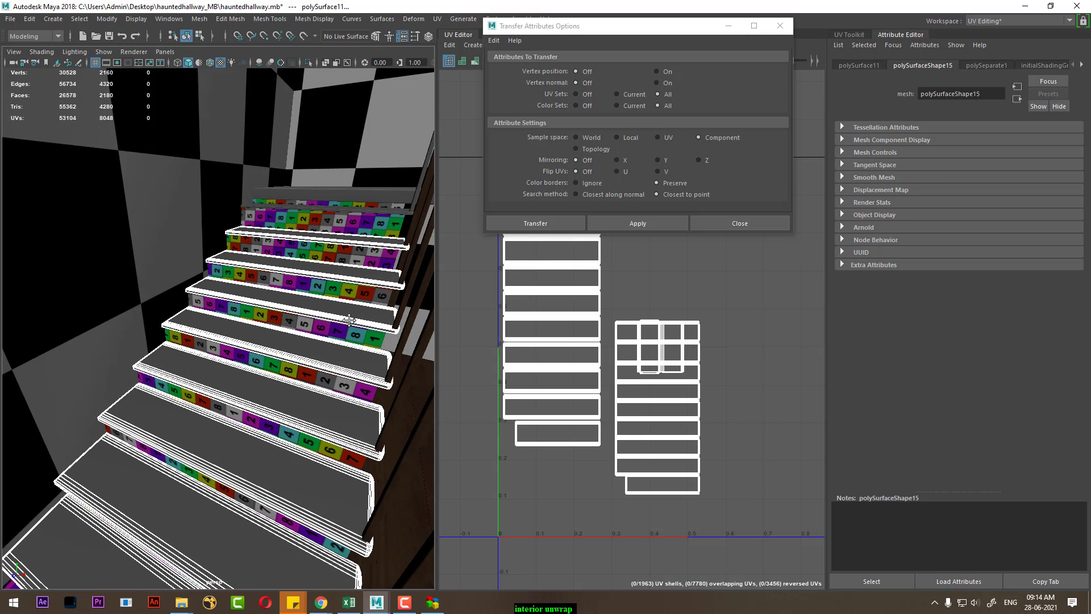
pyautogui.keyDown('alt'); pyautogui.moveTo(380, 213); pyautogui.dragTo(333, 342); pyautogui.keyUp('alt')
pyautogui.keyDown('shift'); pyautogui.click(344, 304); pyautogui.keyUp('shift')
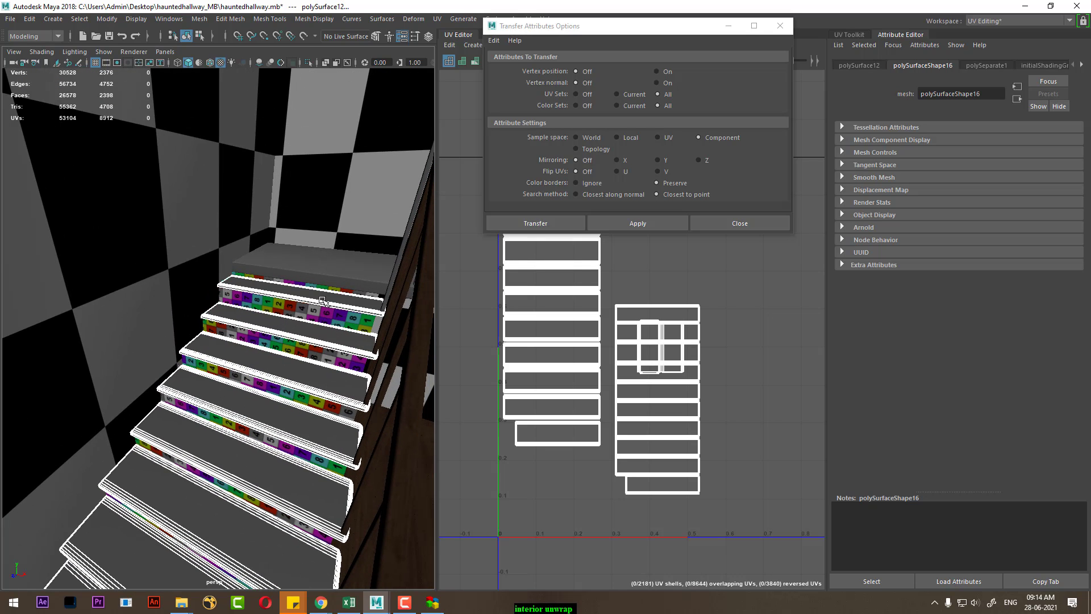
pyautogui.moveTo(323, 275); pyautogui.dragTo(388, 572, button='right')
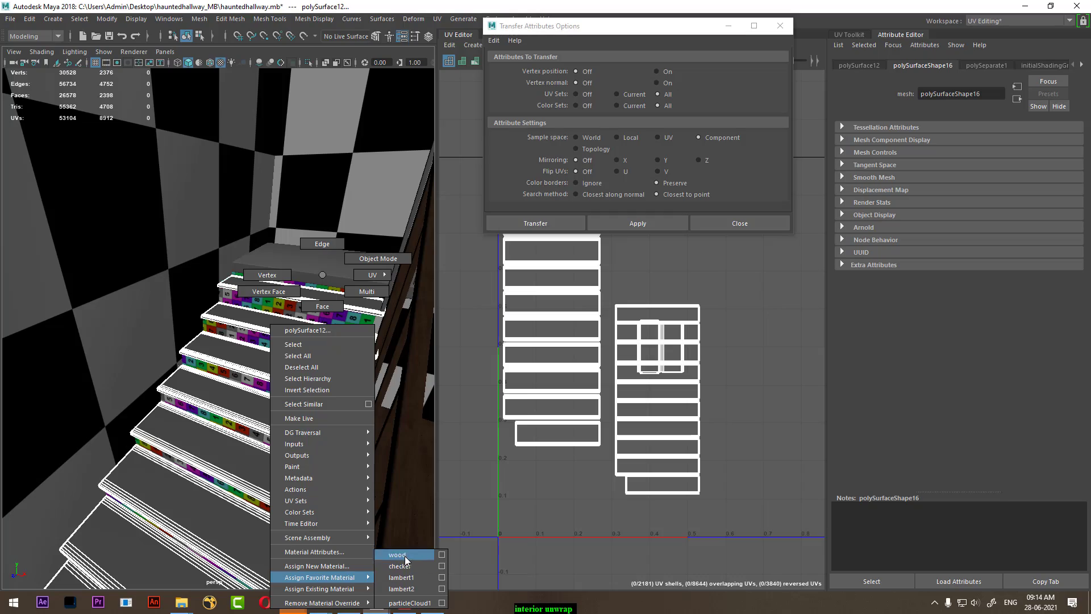
pyautogui.click(405, 556)
pyautogui.moveTo(405, 556)
pyautogui.keyDown('alt'); pyautogui.mouseDown()
pyautogui.moveTo(350, 340)
pyautogui.moveTo(295, 467)
pyautogui.moveTo(287, 450)
pyautogui.moveTo(254, 500)
pyautogui.mouseUp(); pyautogui.keyUp('alt')
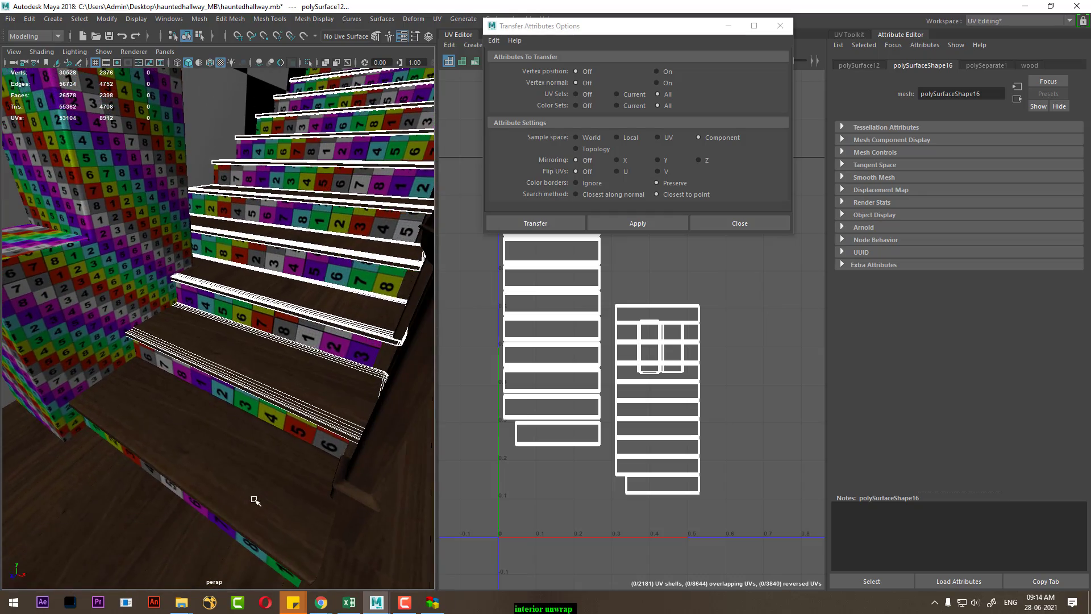
pyautogui.click(286, 471)
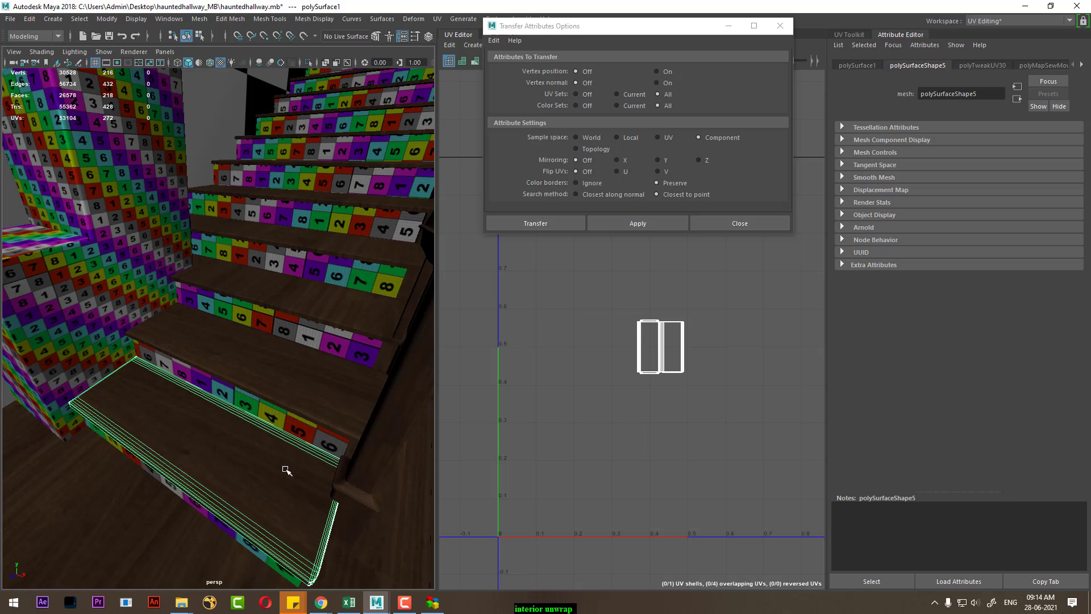
# Step: Transfer the stair UV layout onto the next step and its riser
pyautogui.click(643, 228)
pyautogui.keyDown('alt'); pyautogui.moveTo(245, 432); pyautogui.dragTo(220, 470); pyautogui.keyUp('alt')
pyautogui.click(315, 347)
pyautogui.keyDown('shift'); pyautogui.click(343, 296); pyautogui.keyUp('shift')
pyautogui.keyDown('alt'); pyautogui.moveTo(344, 296); pyautogui.dragTo(296, 367); pyautogui.keyUp('alt')
pyautogui.click(645, 228)
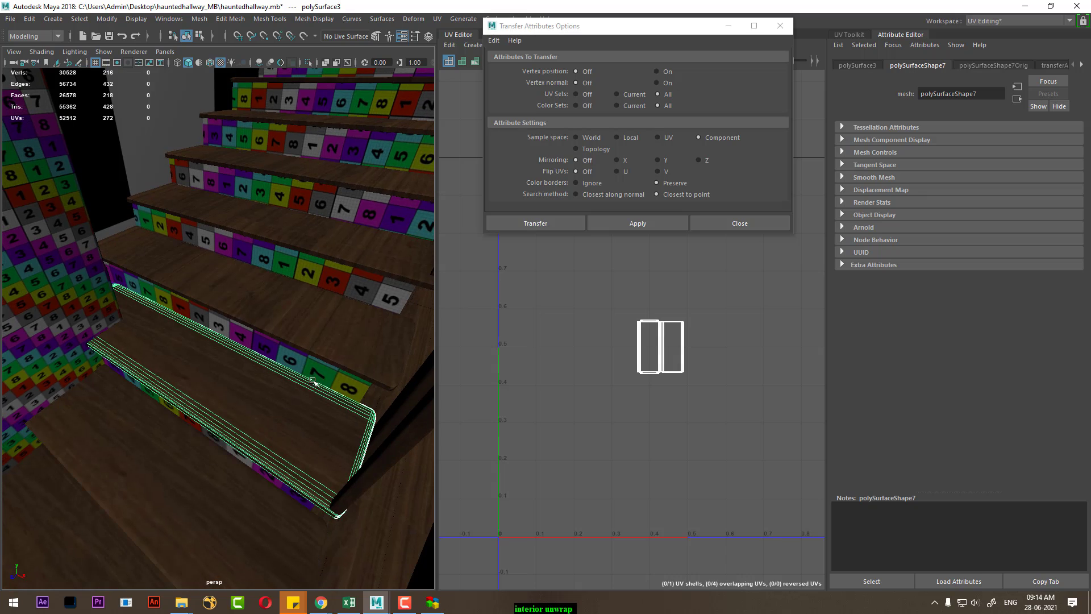
# Step: Copy the bottom step's UVs onto the next few steps, one pair at a time
pyautogui.keyDown('shift'); pyautogui.click(398, 364); pyautogui.keyUp('shift')
pyautogui.click(636, 223)
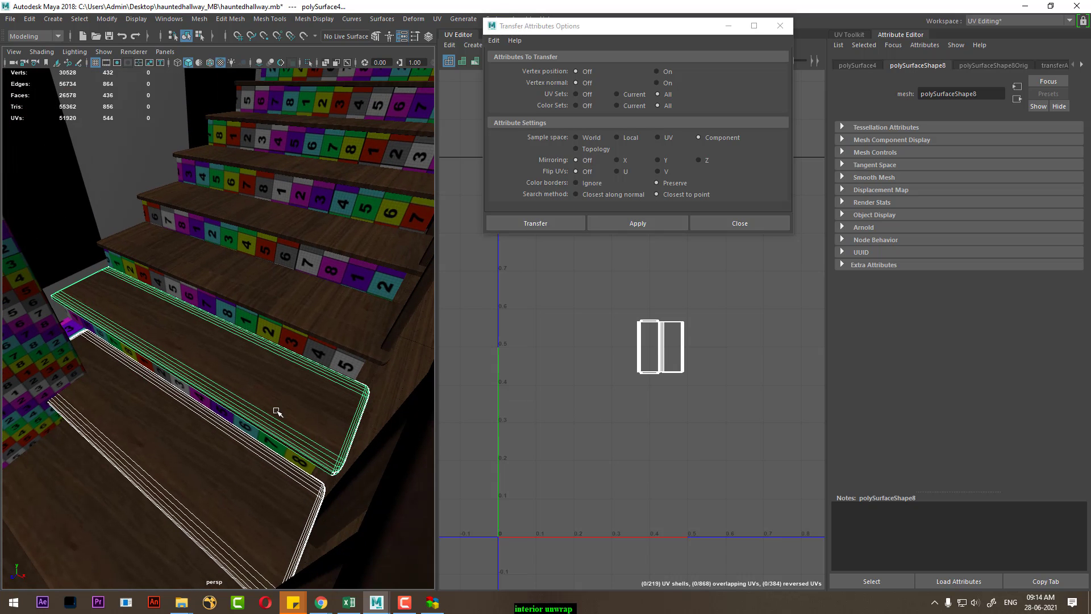
pyautogui.keyDown('shift'); pyautogui.click(318, 298); pyautogui.keyUp('shift')
pyautogui.click(625, 224)
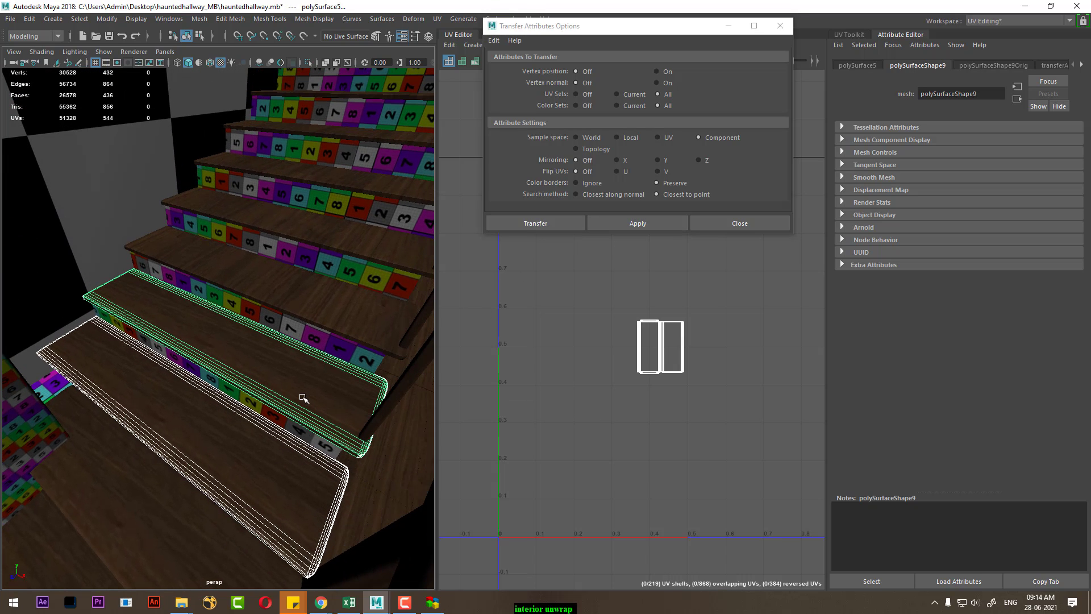
pyautogui.click(304, 397)
pyautogui.keyDown('shift'); pyautogui.click(361, 316); pyautogui.keyUp('shift')
pyautogui.click(650, 218)
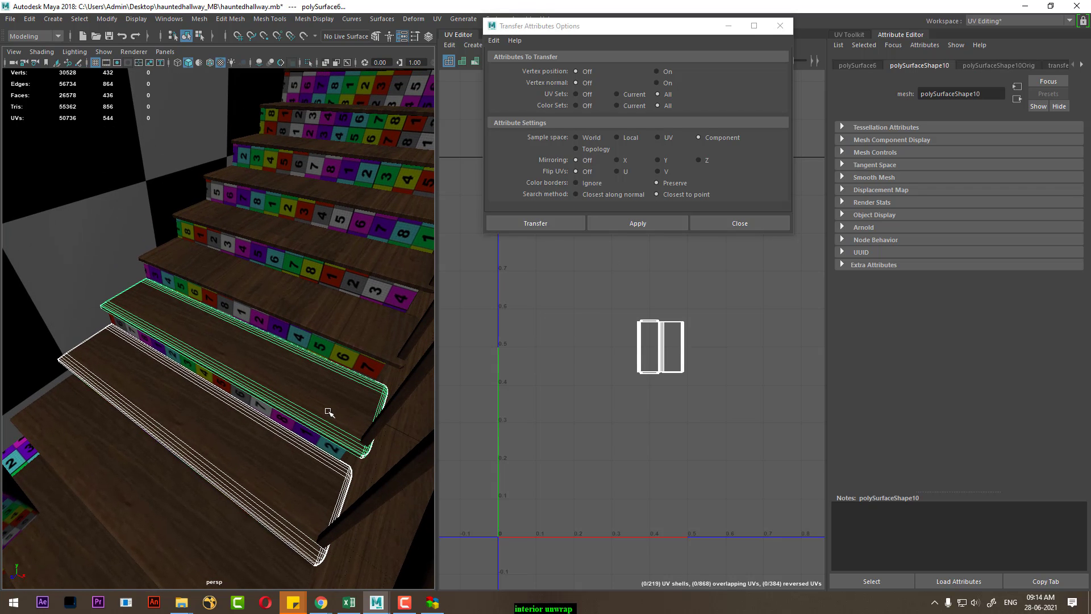
pyautogui.click(329, 402)
pyautogui.keyDown('shift'); pyautogui.click(353, 341); pyautogui.keyUp('shift')
# Step: Transfer the UV layout onto the following pairs of stair pieces
pyautogui.click(627, 221)
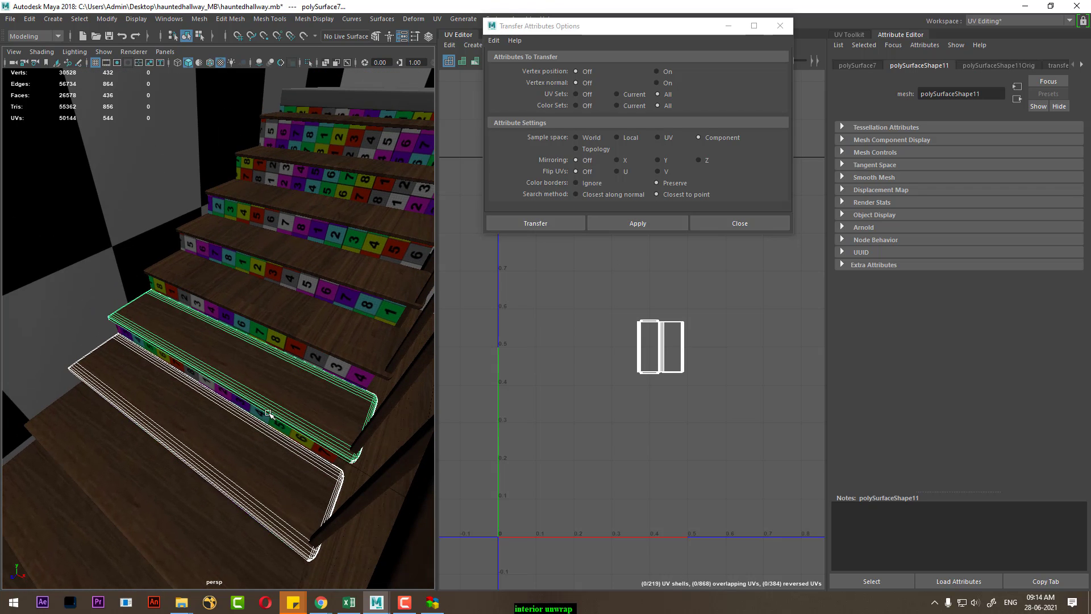
pyautogui.click(320, 347)
pyautogui.click(619, 222)
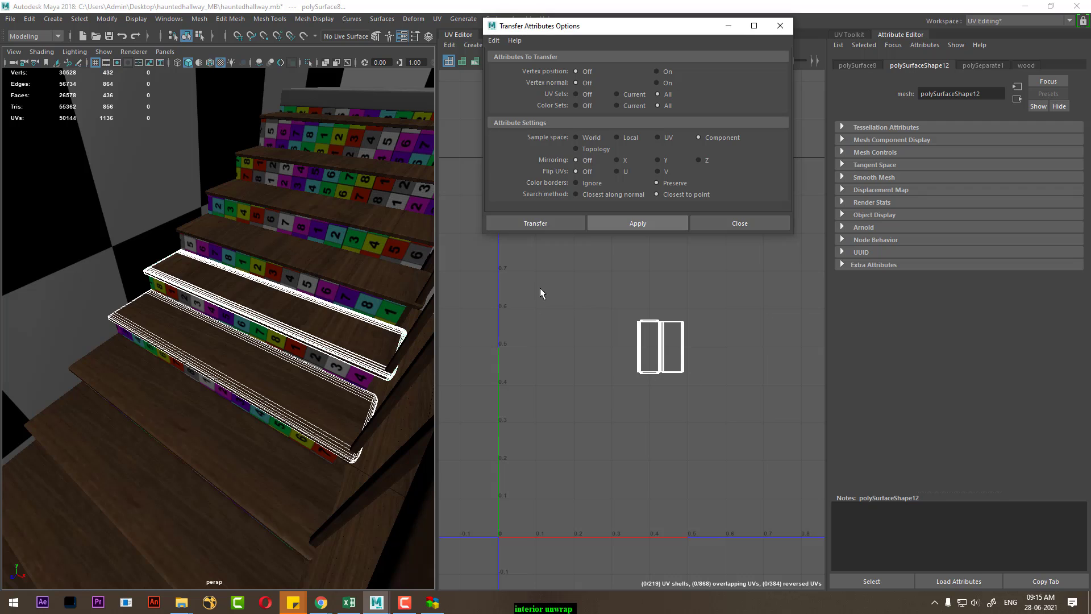
pyautogui.click(313, 430)
pyautogui.keyDown('shift'); pyautogui.click(341, 342); pyautogui.keyUp('shift')
pyautogui.click(637, 223)
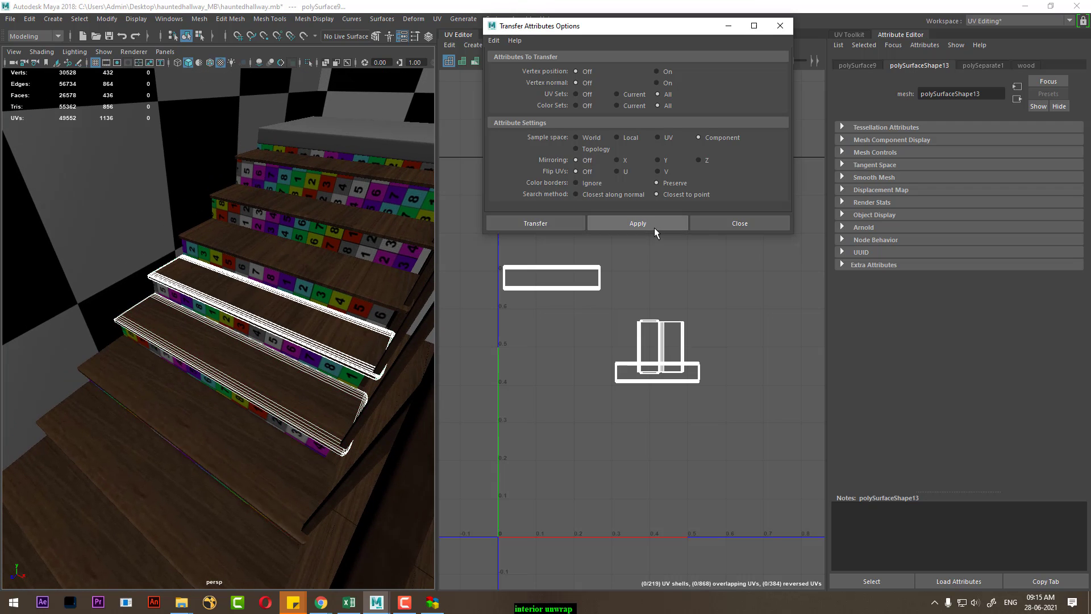
pyautogui.click(300, 423)
# Step: Transfer the UVs onto the upper and topmost stair pieces
pyautogui.click(294, 429)
pyautogui.keyDown('shift'); pyautogui.click(337, 372); pyautogui.keyUp('shift')
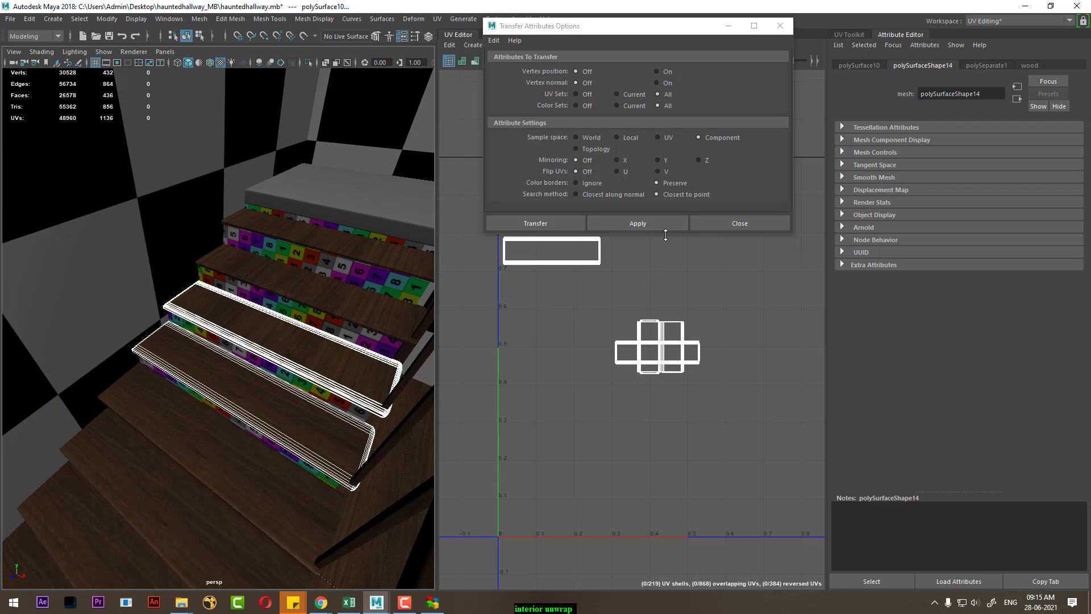
pyautogui.click(603, 223)
pyautogui.click(353, 377)
pyautogui.keyDown('shift'); pyautogui.click(378, 307); pyautogui.keyUp('shift')
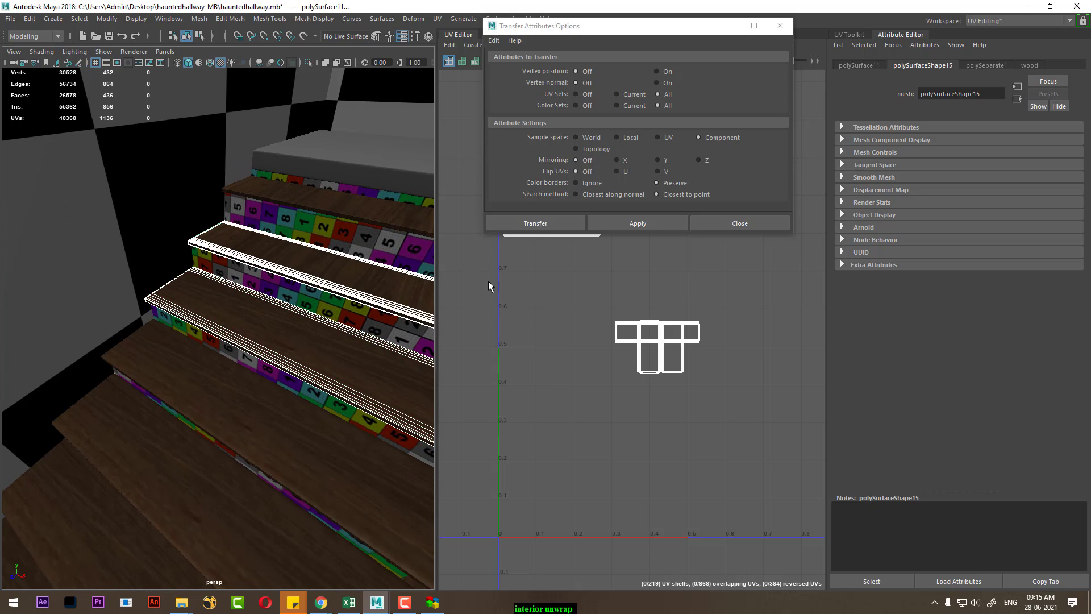
pyautogui.click(649, 223)
pyautogui.click(268, 402)
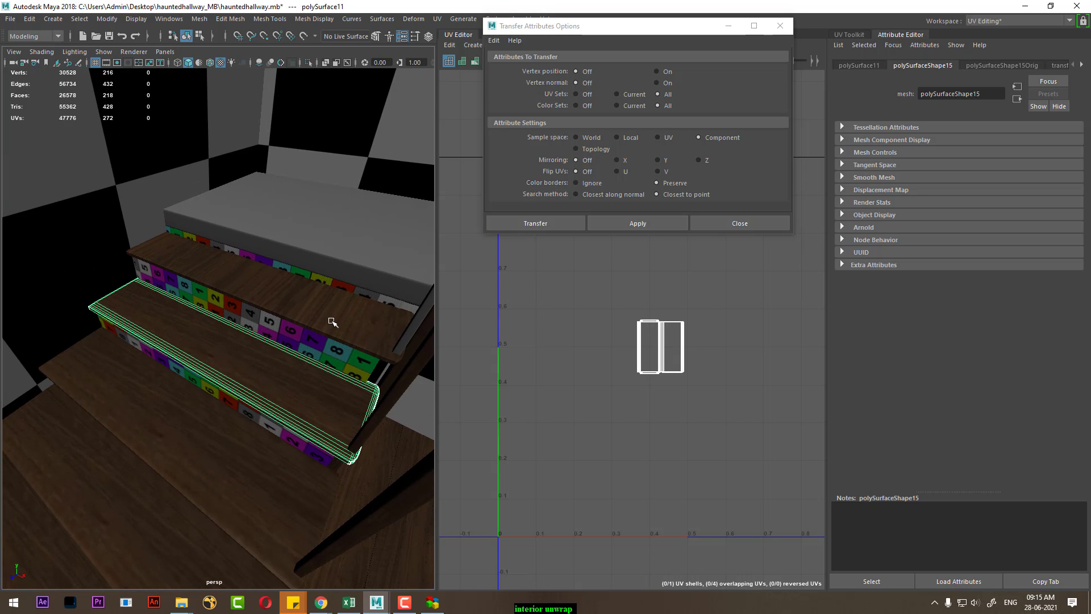
pyautogui.keyDown('shift'); pyautogui.click(335, 318); pyautogui.keyUp('shift')
pyautogui.click(640, 224)
pyautogui.moveTo(237, 434)
pyautogui.keyDown('alt'); pyautogui.mouseDown()
pyautogui.moveTo(215, 446)
pyautogui.moveTo(210, 473)
pyautogui.moveTo(270, 416)
pyautogui.mouseUp(); pyautogui.keyUp('alt')
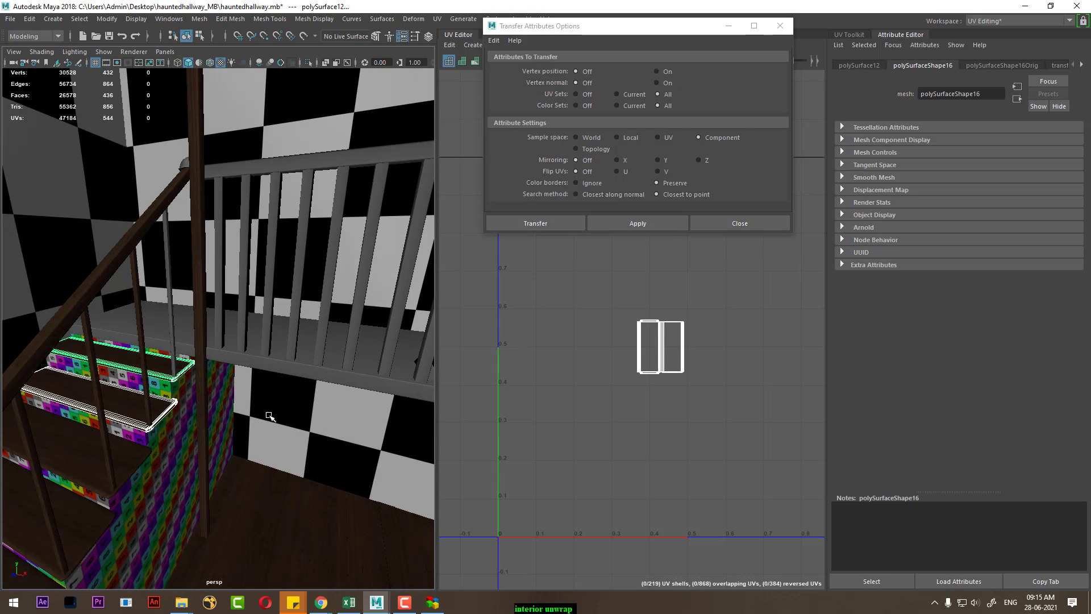
# Step: Isolate the long stair base mesh polymsh13 and apply an Automatic UV projection
pyautogui.click(291, 373)
pyautogui.moveTo(291, 373)
pyautogui.keyDown('alt'); pyautogui.mouseDown()
pyautogui.moveTo(297, 383)
pyautogui.moveTo(261, 401)
pyautogui.moveTo(306, 392)
pyautogui.moveTo(236, 427)
pyautogui.moveTo(258, 419)
pyautogui.moveTo(239, 375)
pyautogui.moveTo(246, 416)
pyautogui.moveTo(188, 370)
pyautogui.moveTo(178, 394)
pyautogui.mouseUp(); pyautogui.keyUp('alt')
pyautogui.hotkey('ctrl', '1')
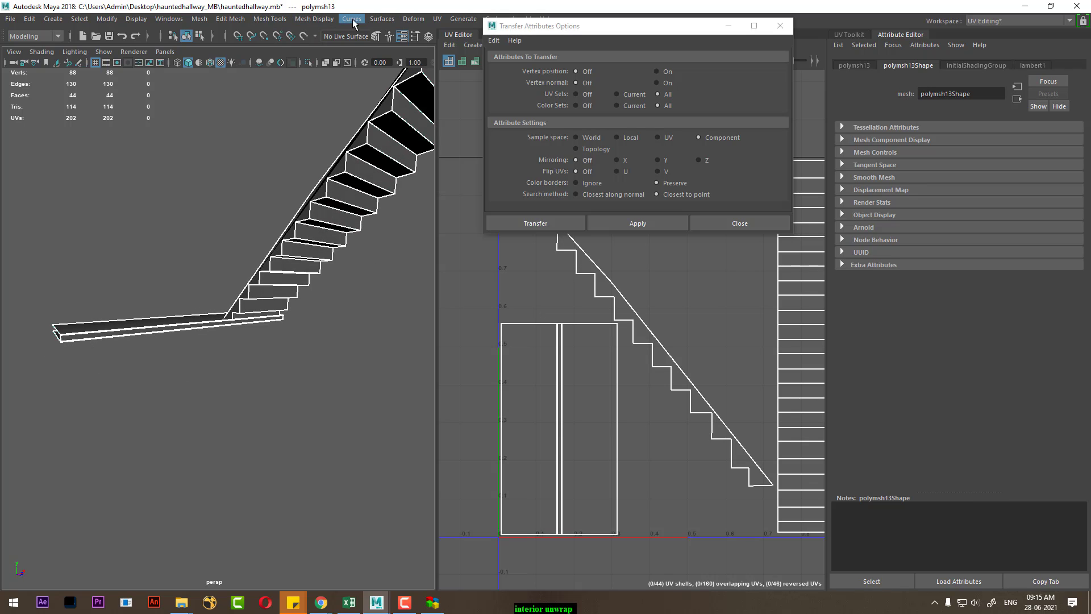
pyautogui.click(437, 19)
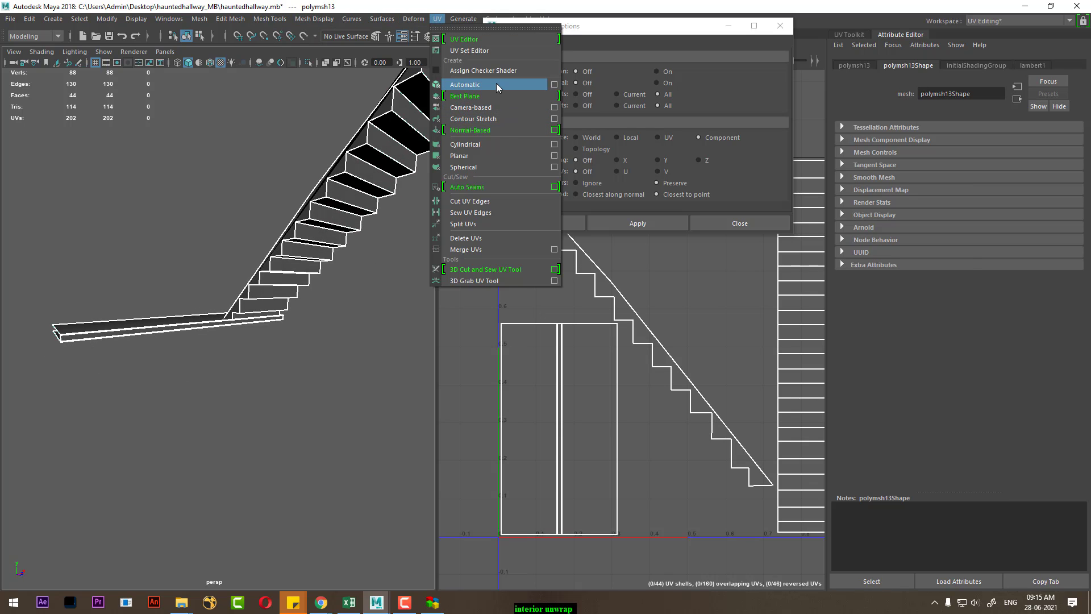
pyautogui.click(496, 84)
# Step: Select the bottom edge loop of the stair base
pyautogui.click(198, 427)
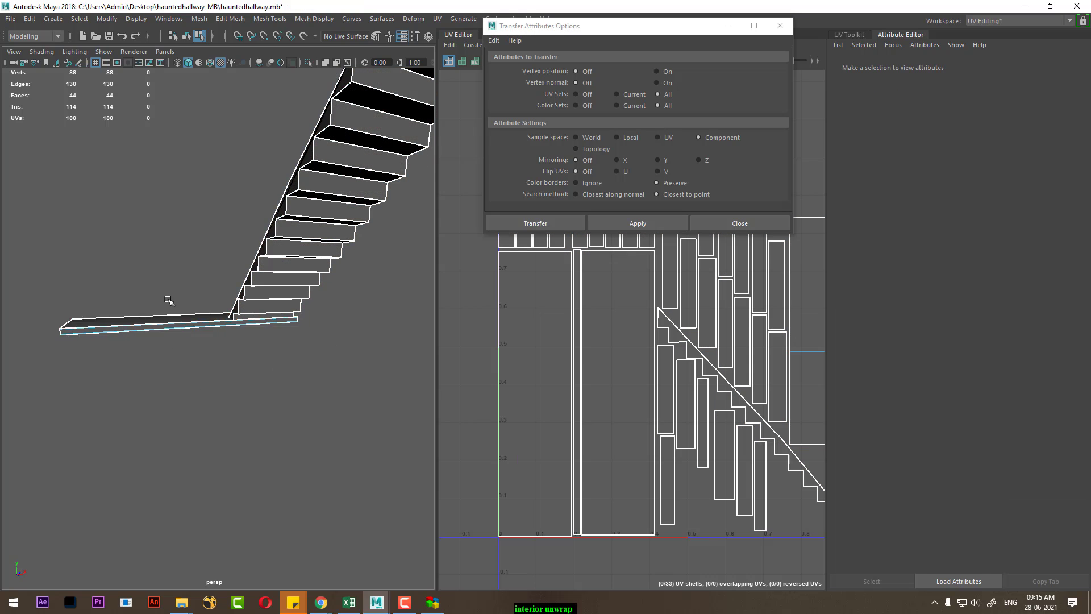
pyautogui.moveTo(166, 302)
pyautogui.keyDown('alt'); pyautogui.mouseDown()
pyautogui.moveTo(261, 261)
pyautogui.moveTo(279, 236)
pyautogui.mouseUp(); pyautogui.keyUp('alt')
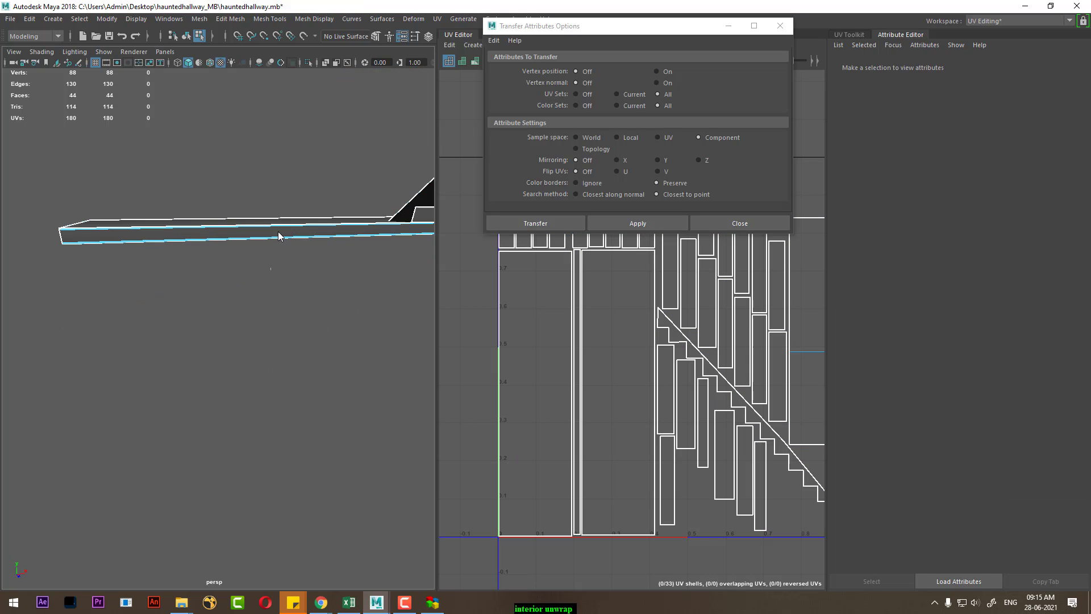
pyautogui.doubleClick(276, 235)
pyautogui.scroll(-3, 775, 487)
pyautogui.scroll(2, 646, 376)
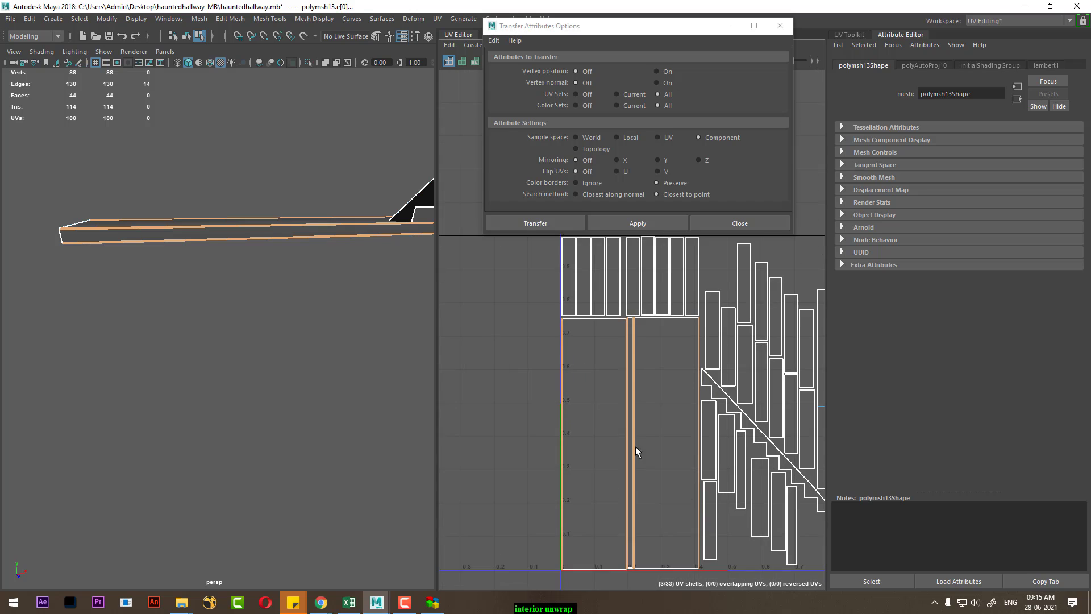
pyautogui.moveTo(374, 417)
pyautogui.keyDown('alt'); pyautogui.mouseDown()
pyautogui.moveTo(348, 375)
pyautogui.moveTo(149, 378)
pyautogui.moveTo(224, 388)
pyautogui.moveTo(203, 375)
pyautogui.moveTo(216, 364)
pyautogui.mouseUp(); pyautogui.keyUp('alt')
# Step: Move and sew the UV shells along the first seam edge
pyautogui.click(618, 307)
pyautogui.keyDown('shift'); pyautogui.moveTo(618, 307); pyautogui.dragTo(642, 307, button='right'); pyautogui.keyUp('shift')
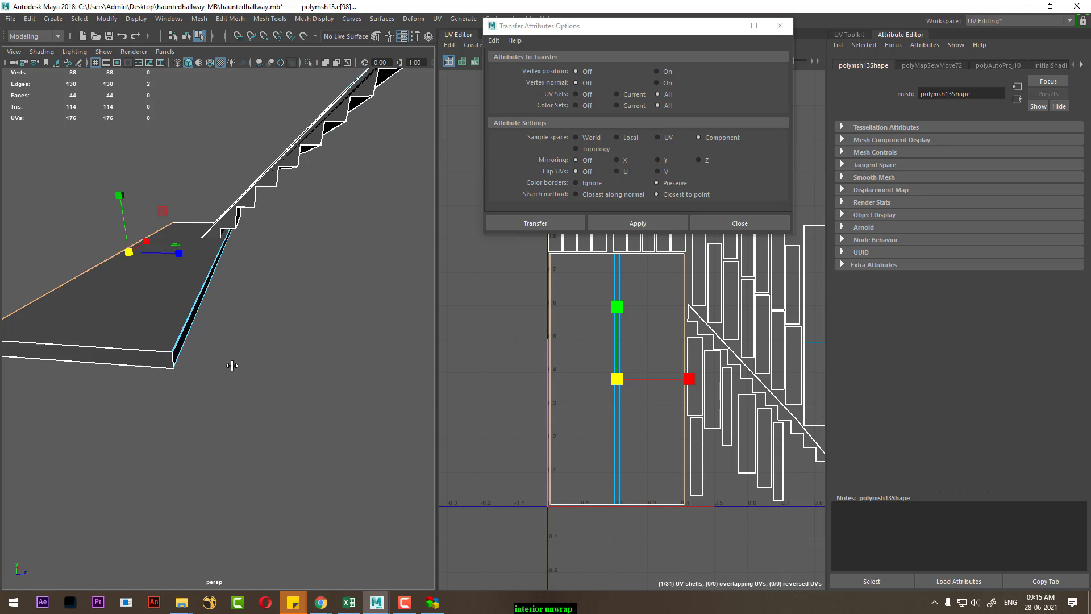
pyautogui.keyDown('alt'); pyautogui.moveTo(227, 365); pyautogui.dragTo(274, 336); pyautogui.keyUp('alt')
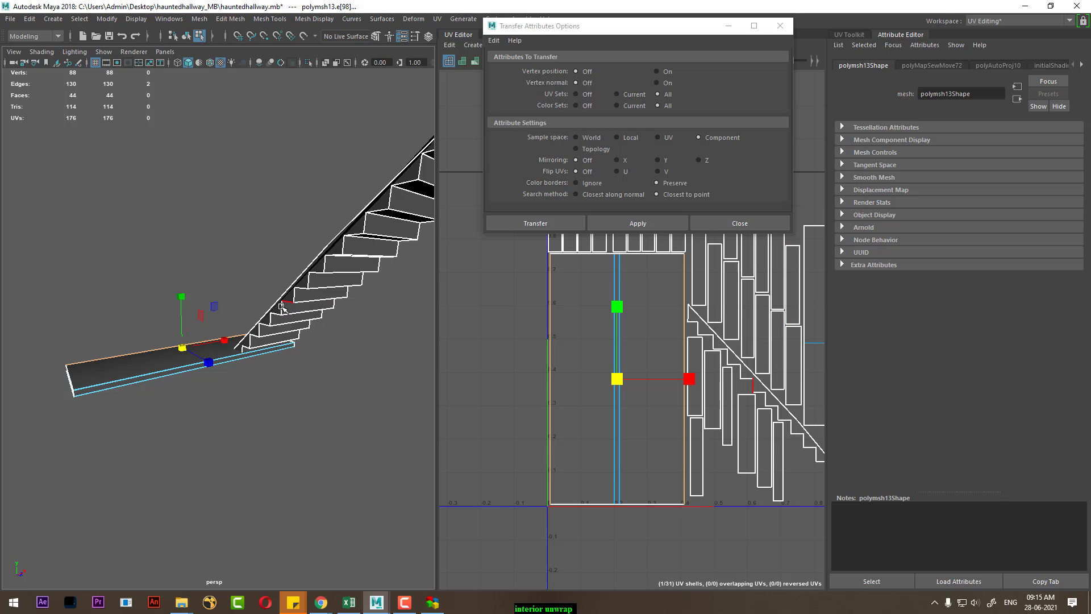
pyautogui.moveTo(281, 307); pyautogui.dragTo(329, 253, button='right')
pyautogui.moveTo(329, 254)
pyautogui.keyDown('alt'); pyautogui.mouseDown()
pyautogui.moveTo(356, 360)
pyautogui.moveTo(257, 360)
pyautogui.mouseUp(); pyautogui.keyUp('alt')
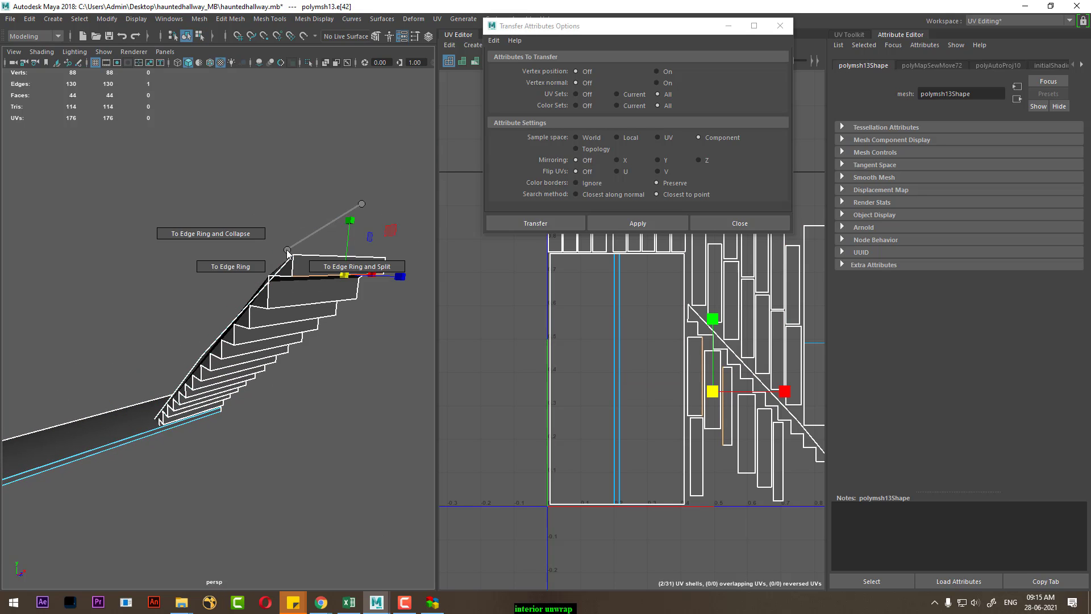
# Step: Select the step edge ring and sew its seams, leaving three UV shells
pyautogui.keyDown('ctrl'); pyautogui.moveTo(317, 269); pyautogui.dragTo(267, 265, button='right'); pyautogui.keyUp('ctrl')
pyautogui.moveTo(195, 312)
pyautogui.keyDown('alt'); pyautogui.mouseDown()
pyautogui.moveTo(293, 346)
pyautogui.moveTo(292, 314)
pyautogui.moveTo(379, 271)
pyautogui.mouseUp(); pyautogui.keyUp('alt')
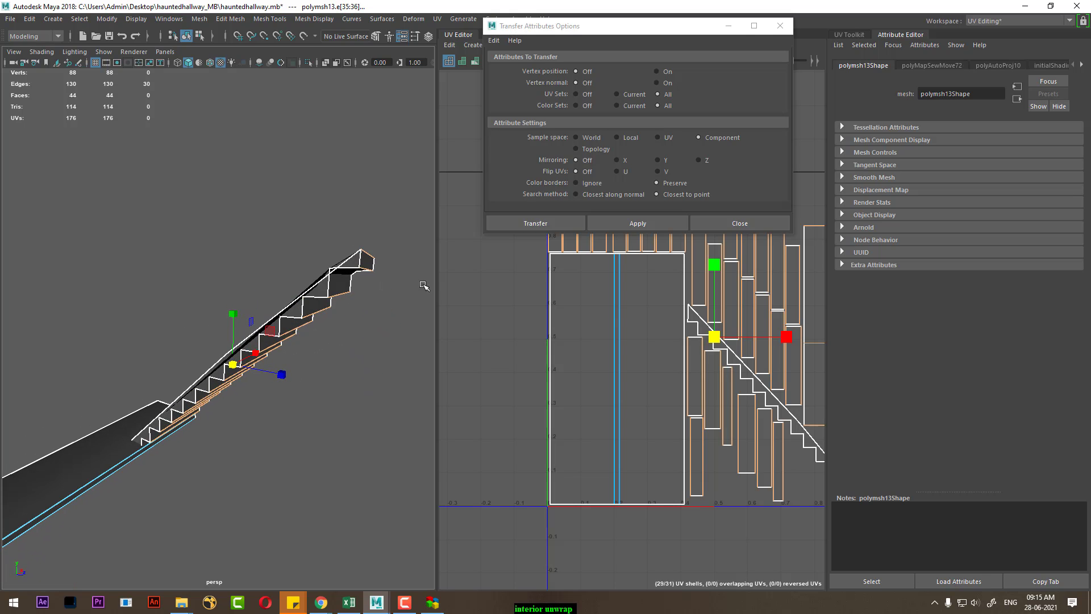
pyautogui.keyDown('alt'); pyautogui.moveTo(379, 343); pyautogui.dragTo(236, 407); pyautogui.keyUp('alt')
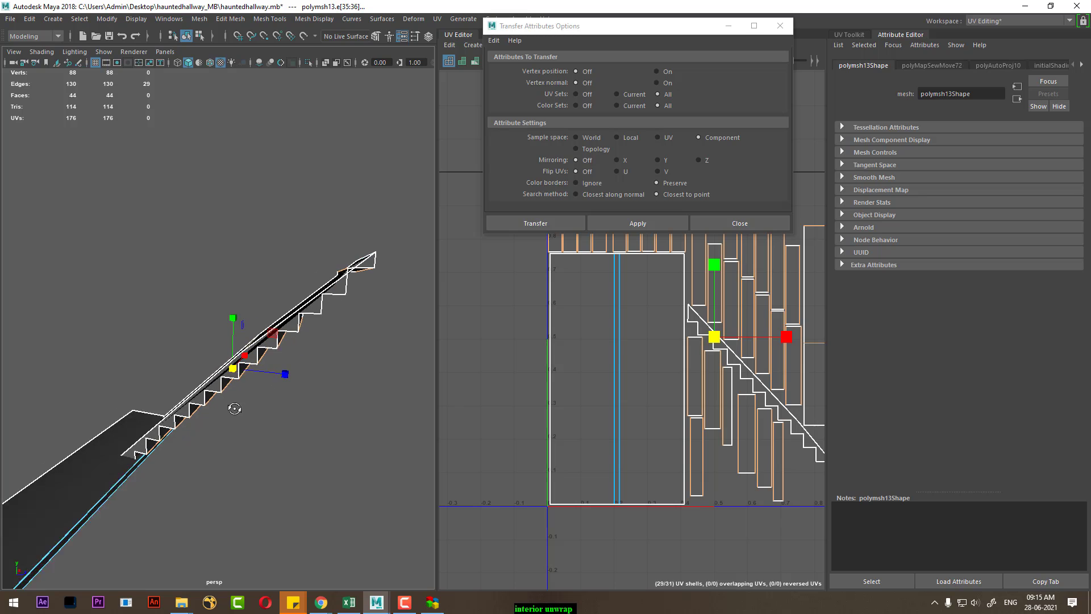
pyautogui.scroll(-3, 769, 517)
pyautogui.scroll(1, 686, 258)
pyautogui.click(687, 258)
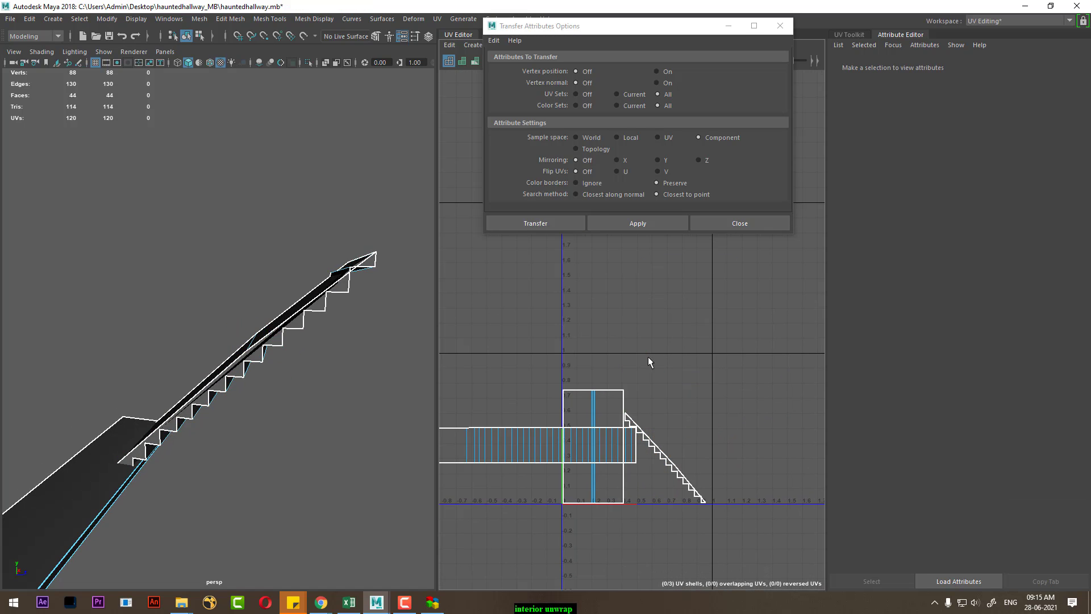
pyautogui.scroll(2, 648, 357)
pyautogui.keyDown('alt'); pyautogui.moveTo(648, 357); pyautogui.dragTo(790, 374, button='middle'); pyautogui.keyUp('alt')
pyautogui.moveTo(790, 375)
pyautogui.keyDown('alt'); pyautogui.mouseDown(button='right')
pyautogui.moveTo(682, 371)
pyautogui.moveTo(644, 408)
pyautogui.mouseUp(button='right'); pyautogui.keyUp('alt')
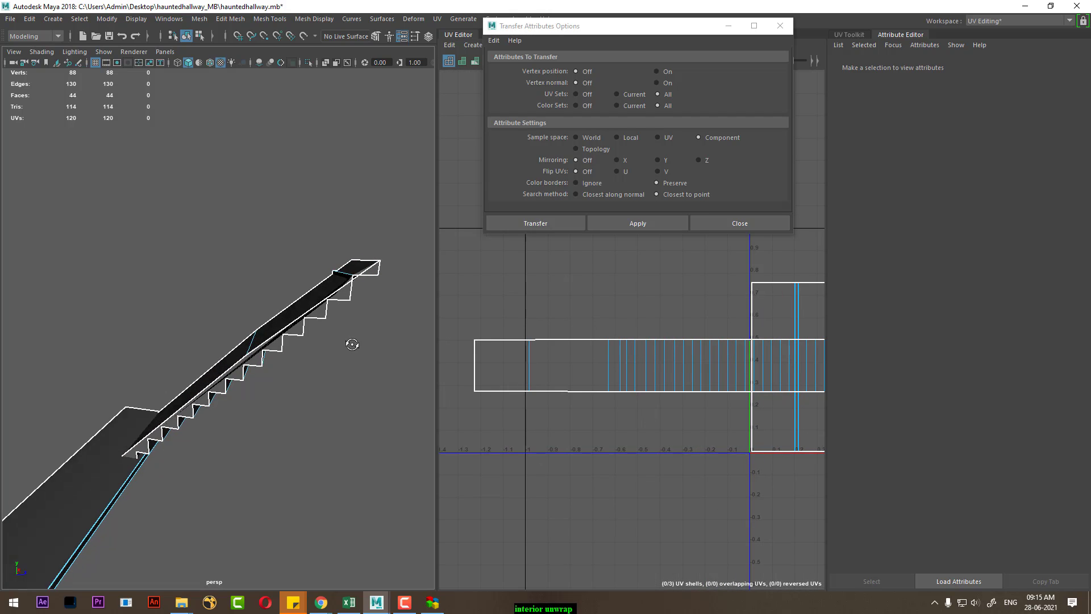
# Step: Cut the stair base UVs along one more chosen edge
pyautogui.click(606, 373)
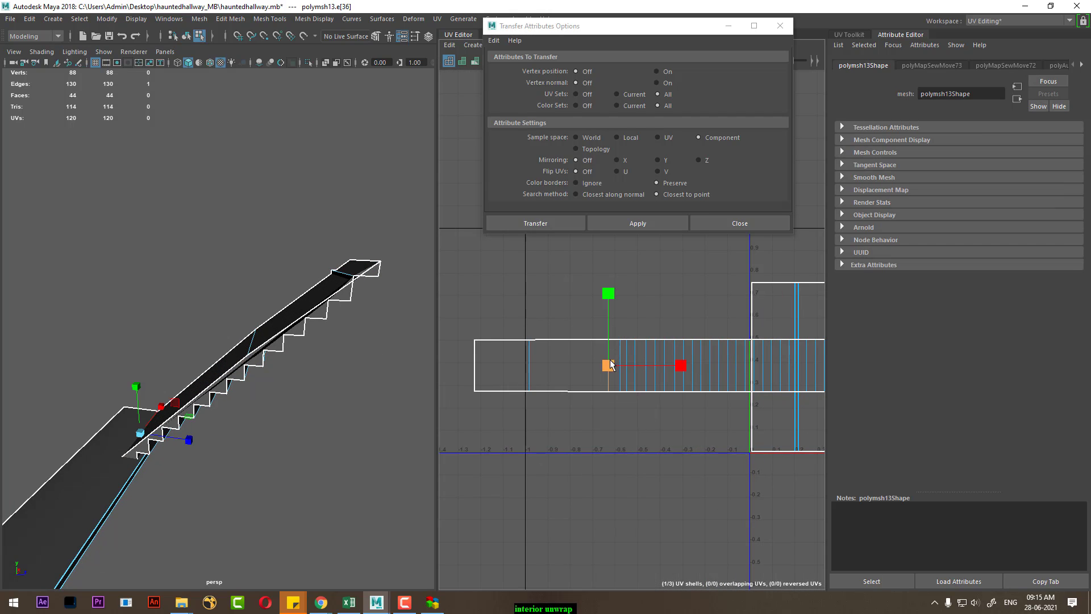
pyautogui.keyDown('shift'); pyautogui.rightClick(647, 317); pyautogui.keyUp('shift')
pyautogui.keyDown('shift'); pyautogui.moveTo(426, 421); pyautogui.dragTo(427, 422, button='right'); pyautogui.keyUp('shift')
pyautogui.scroll(-3, 632, 326)
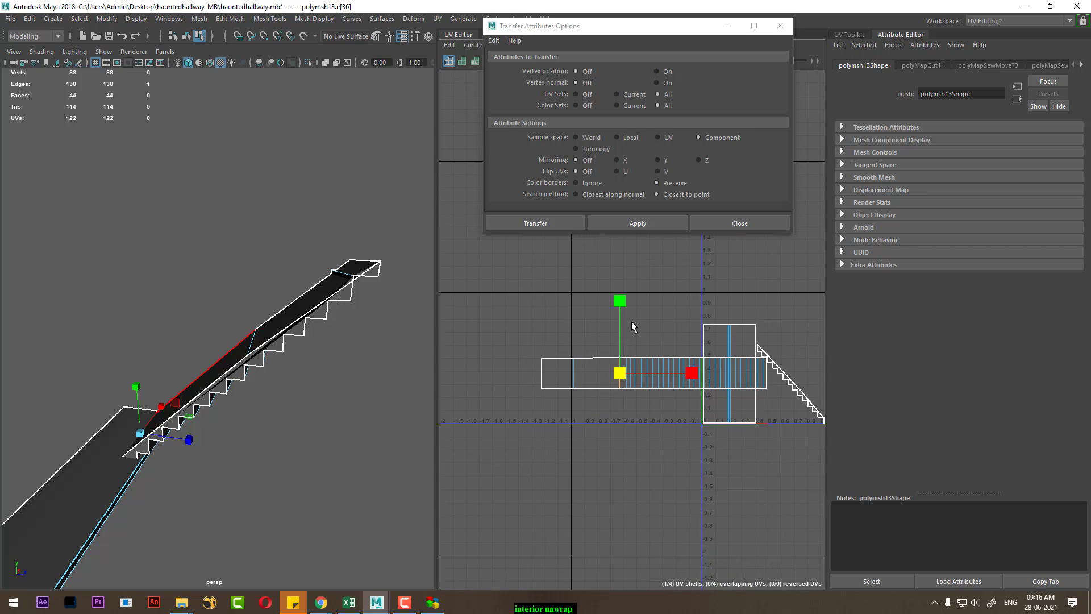
# Step: Select all UVs and lay out the four shells without overlaps
pyautogui.moveTo(811, 314); pyautogui.dragTo(810, 314, button='right')
pyautogui.keyDown('shift'); pyautogui.rightClick(737, 295); pyautogui.keyUp('shift')
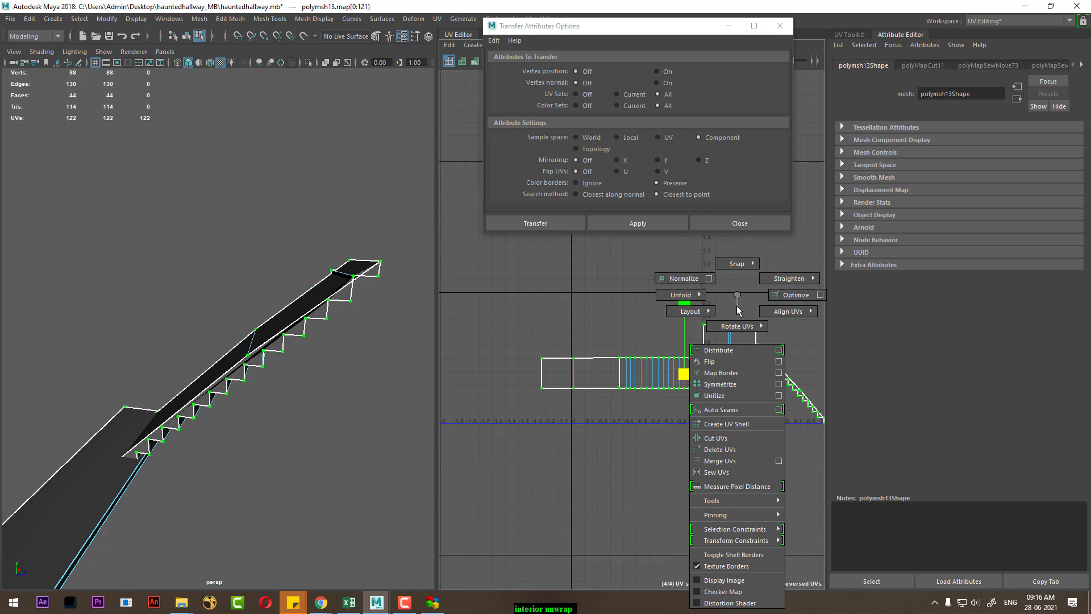
pyautogui.keyDown('shift'); pyautogui.moveTo(636, 348); pyautogui.dragTo(557, 372, button='right'); pyautogui.keyUp('shift')
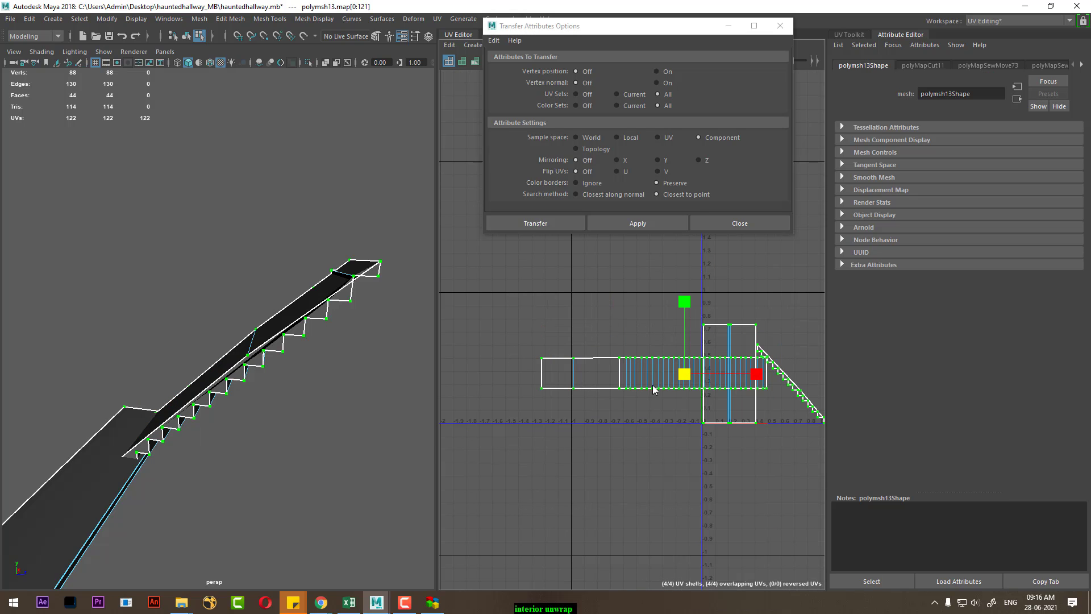
pyautogui.keyDown('alt'); pyautogui.moveTo(663, 382); pyautogui.dragTo(736, 493, button='right'); pyautogui.keyUp('alt')
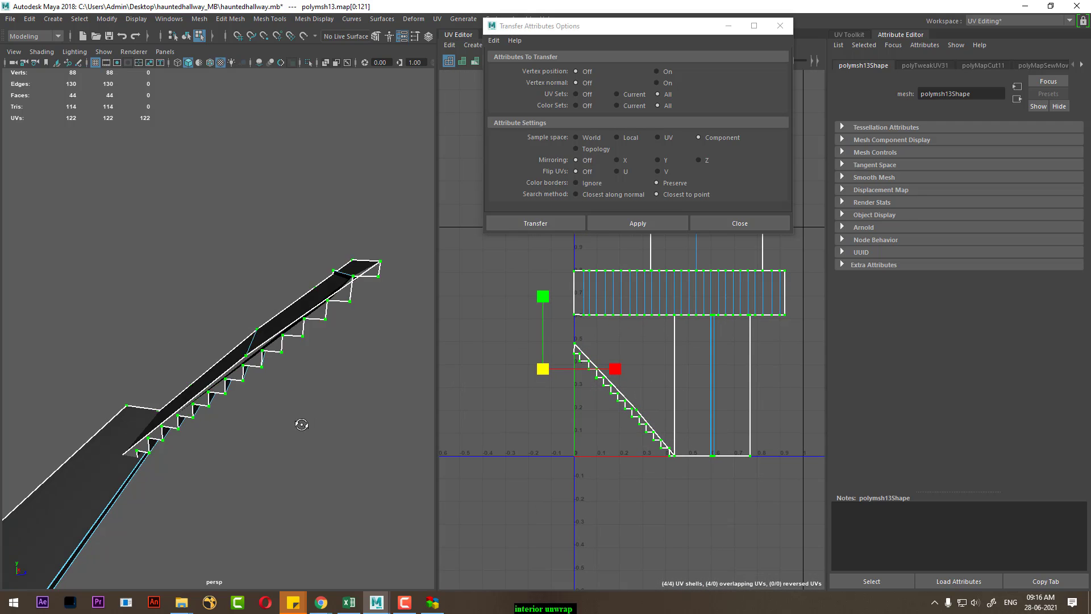
# Step: Bring up the stair mesh's material options to assign the checker material
pyautogui.moveTo(302, 425)
pyautogui.keyDown('alt'); pyautogui.mouseDown()
pyautogui.moveTo(285, 453)
pyautogui.moveTo(253, 356)
pyautogui.mouseUp(); pyautogui.keyUp('alt')
pyautogui.rightClick(252, 274)
pyautogui.moveTo(249, 589)
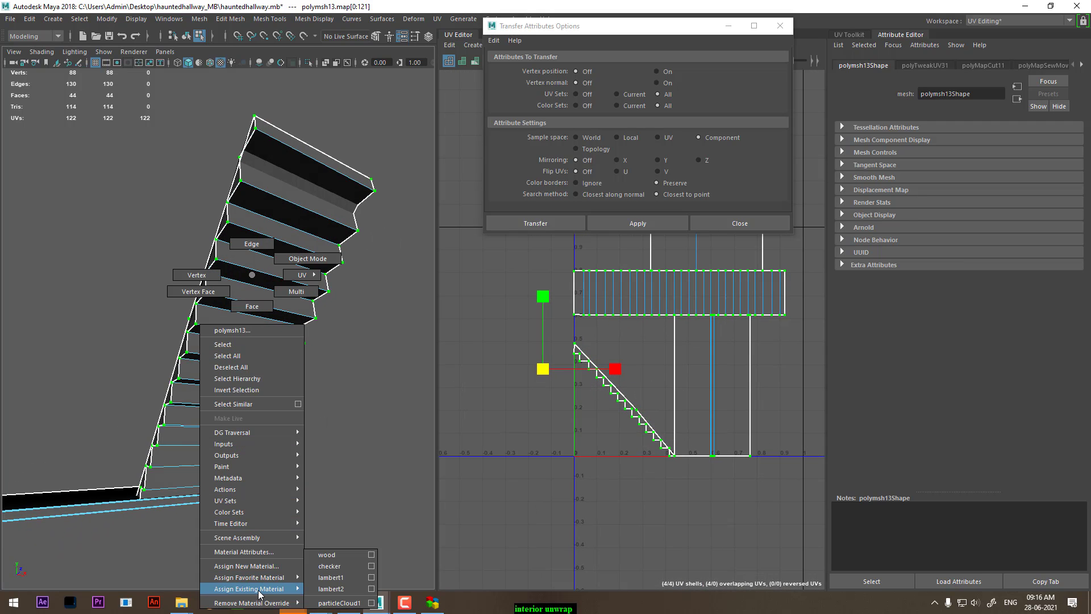
pyautogui.click(357, 569)
pyautogui.keyDown('alt'); pyautogui.moveTo(331, 518); pyautogui.dragTo(336, 450); pyautogui.keyUp('alt')
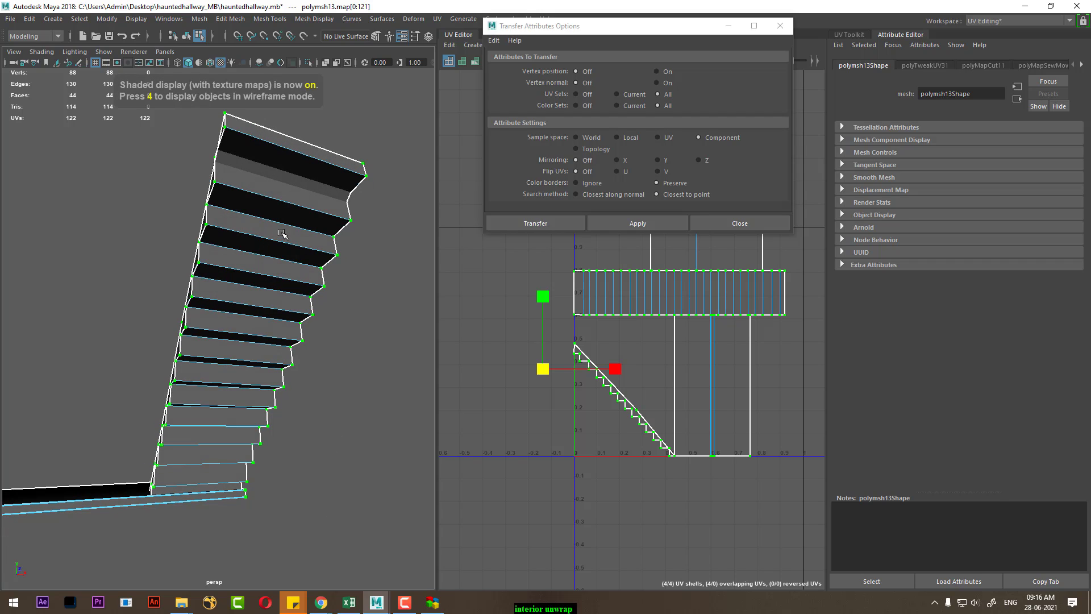
pyautogui.moveTo(282, 233)
pyautogui.mouseDown(button='right')
pyautogui.moveTo(310, 233)
pyautogui.moveTo(215, 579)
pyautogui.mouseUp(button='right')
pyautogui.click(251, 251)
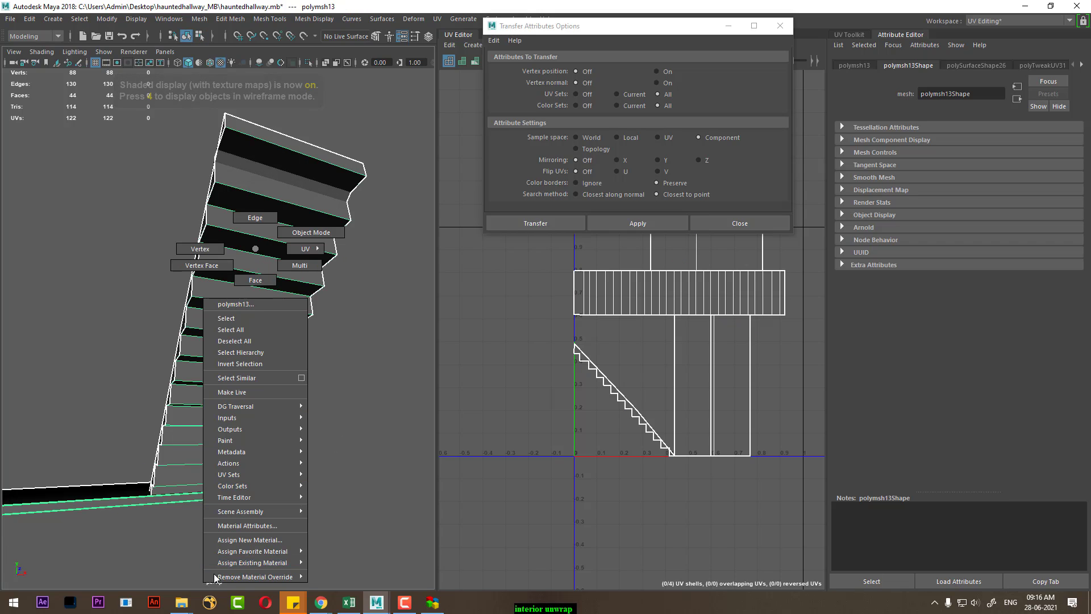
# Step: Apply the checker material to the stair base and show the whole hallway again
pyautogui.moveTo(253, 563)
pyautogui.click(337, 566)
pyautogui.moveTo(306, 516)
pyautogui.keyDown('alt'); pyautogui.mouseDown()
pyautogui.moveTo(251, 517)
pyautogui.moveTo(323, 471)
pyautogui.moveTo(334, 435)
pyautogui.moveTo(287, 478)
pyautogui.moveTo(215, 459)
pyautogui.moveTo(300, 441)
pyautogui.moveTo(275, 421)
pyautogui.moveTo(299, 428)
pyautogui.mouseUp(); pyautogui.keyUp('alt')
pyautogui.hotkey('ctrl', '1')
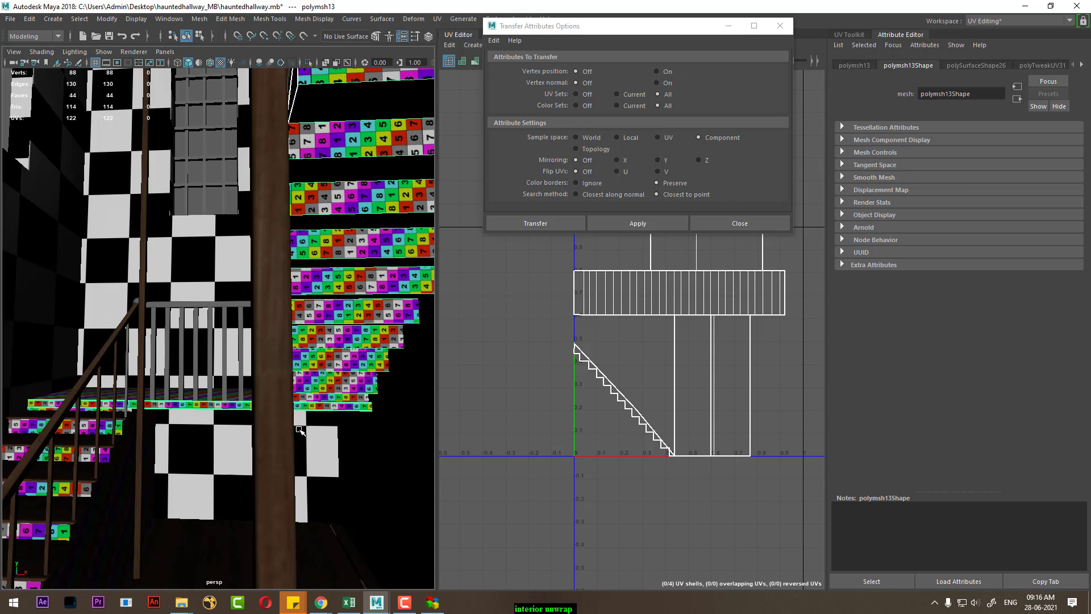
pyautogui.scroll(3, 300, 430)
pyautogui.scroll(3, 293, 451)
pyautogui.scroll(3, 341, 478)
pyautogui.keyDown('alt'); pyautogui.moveTo(377, 499); pyautogui.dragTo(379, 419, button='middle'); pyautogui.keyUp('alt')
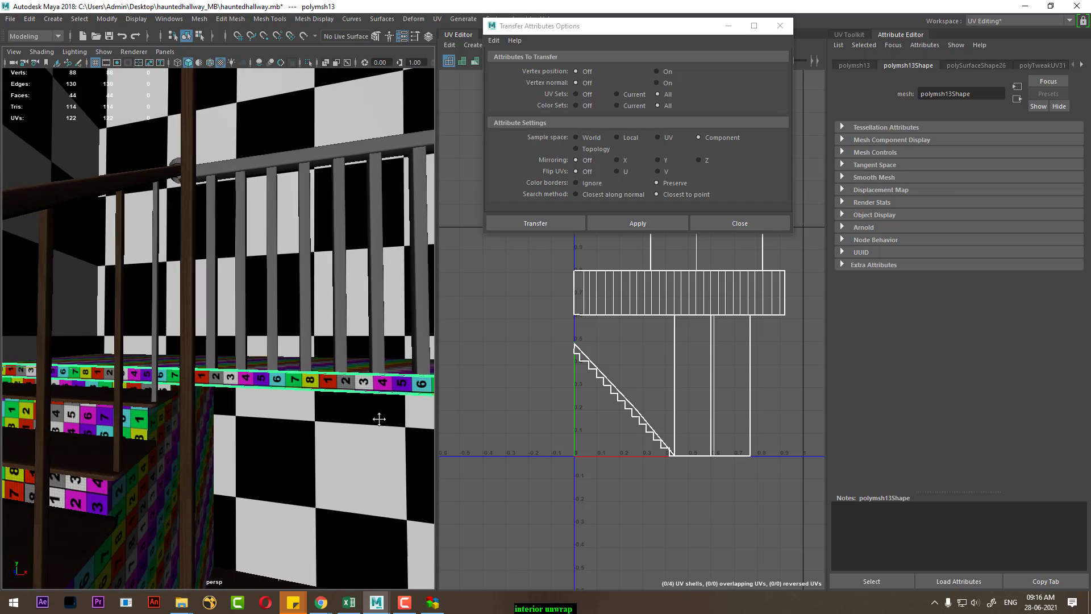
pyautogui.scroll(2, 379, 419)
pyautogui.scroll(2, 225, 452)
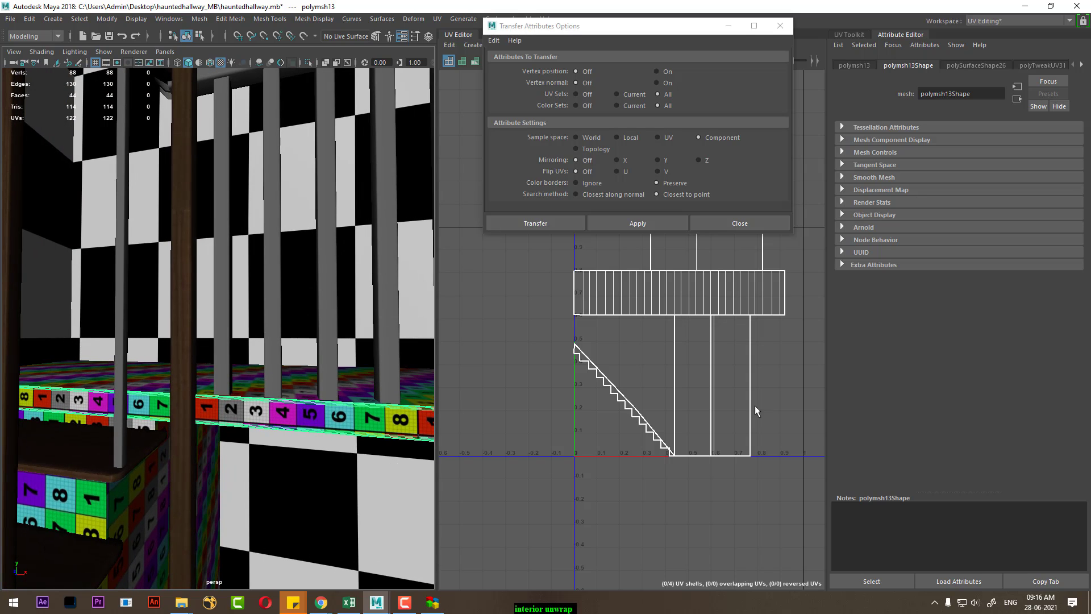
pyautogui.scroll(-3, 755, 410)
pyautogui.scroll(2, 674, 370)
# Step: Select the stair UV shells, scale them down and nudge them along U and V
pyautogui.moveTo(763, 299); pyautogui.dragTo(530, 527)
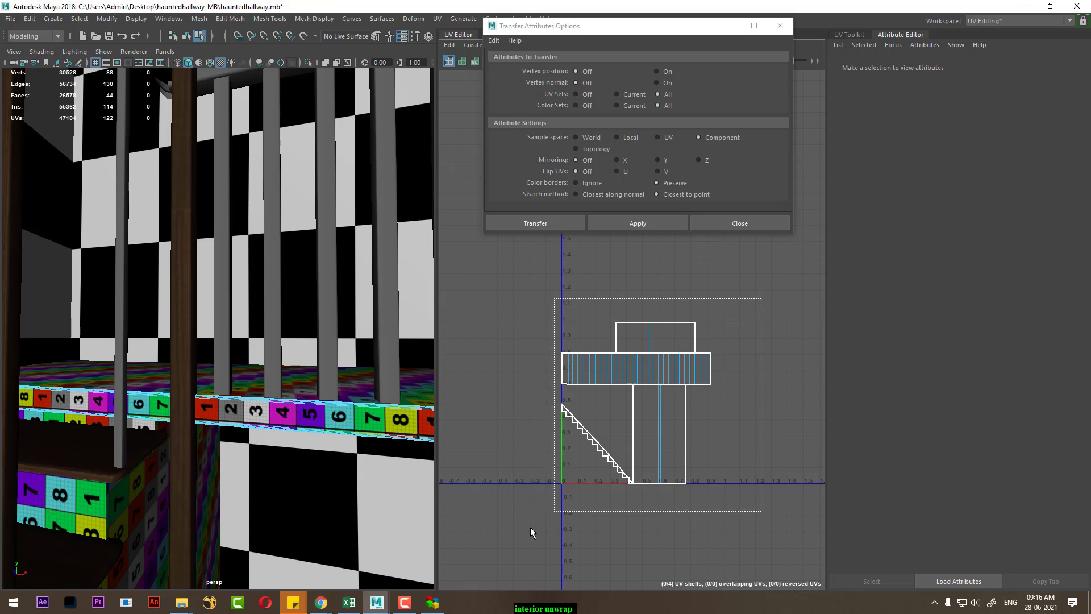
pyautogui.scroll(2, 607, 439)
pyautogui.scroll(2, 164, 449)
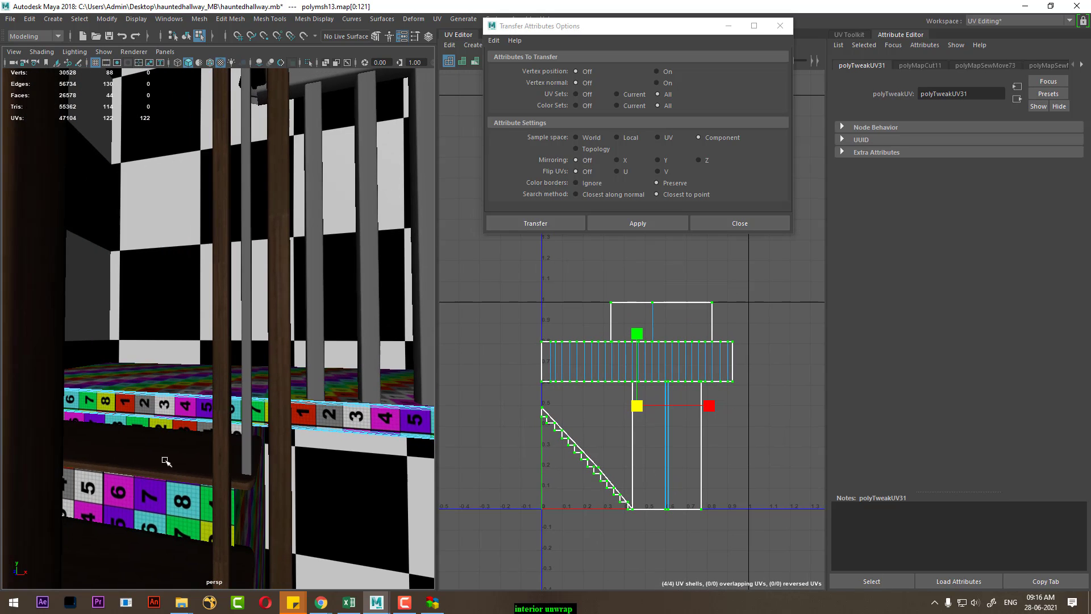
pyautogui.keyDown('alt'); pyautogui.moveTo(164, 449); pyautogui.dragTo(352, 402, button='middle'); pyautogui.keyUp('alt')
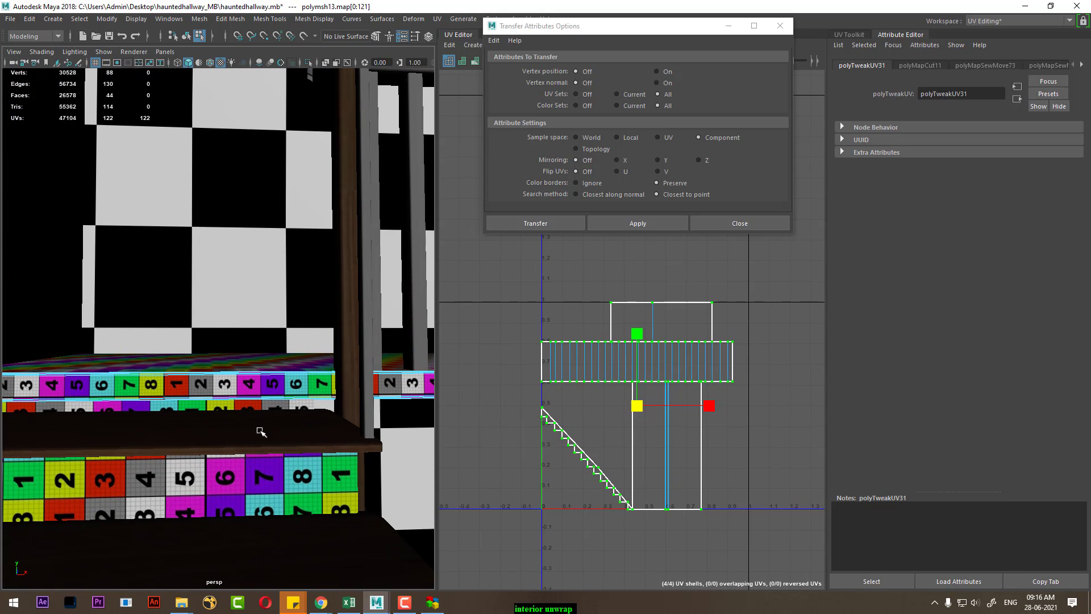
pyautogui.scroll(-2, 261, 432)
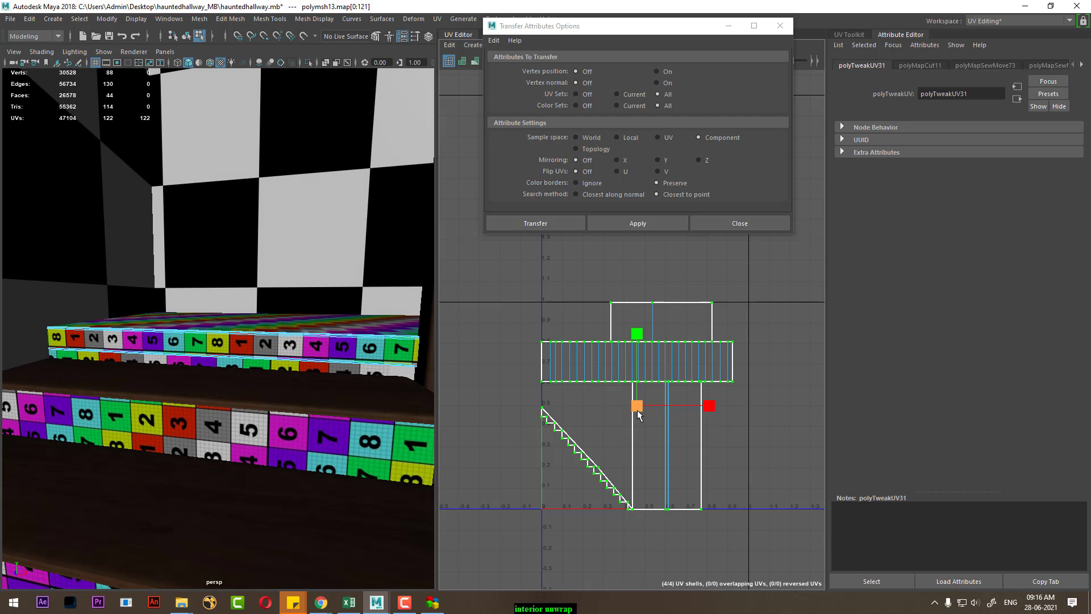
pyautogui.moveTo(639, 413); pyautogui.dragTo(617, 418)
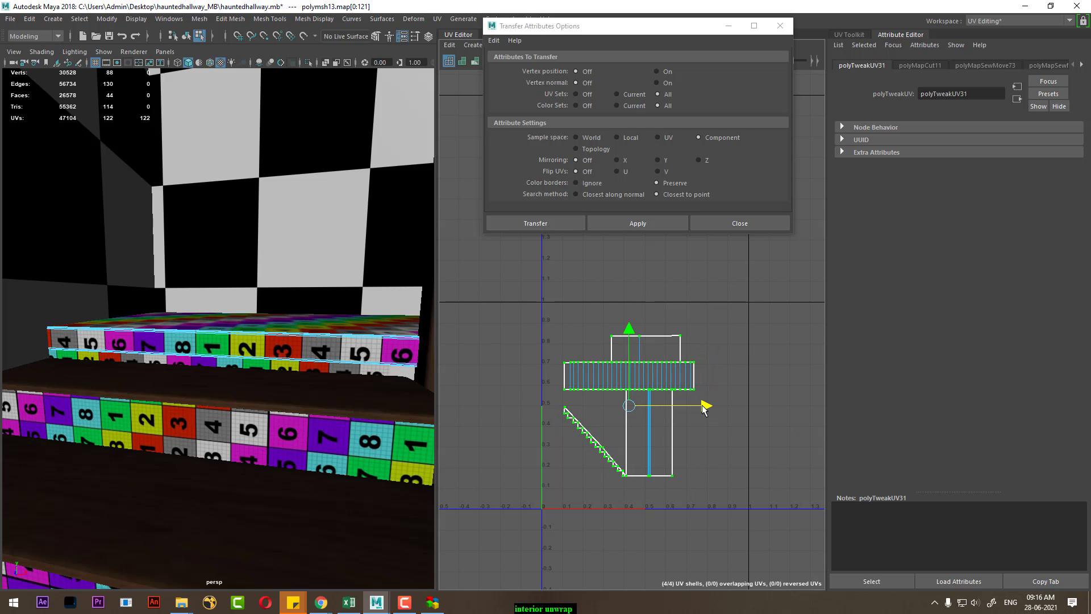
pyautogui.moveTo(711, 409); pyautogui.dragTo(706, 407)
pyautogui.click(635, 332)
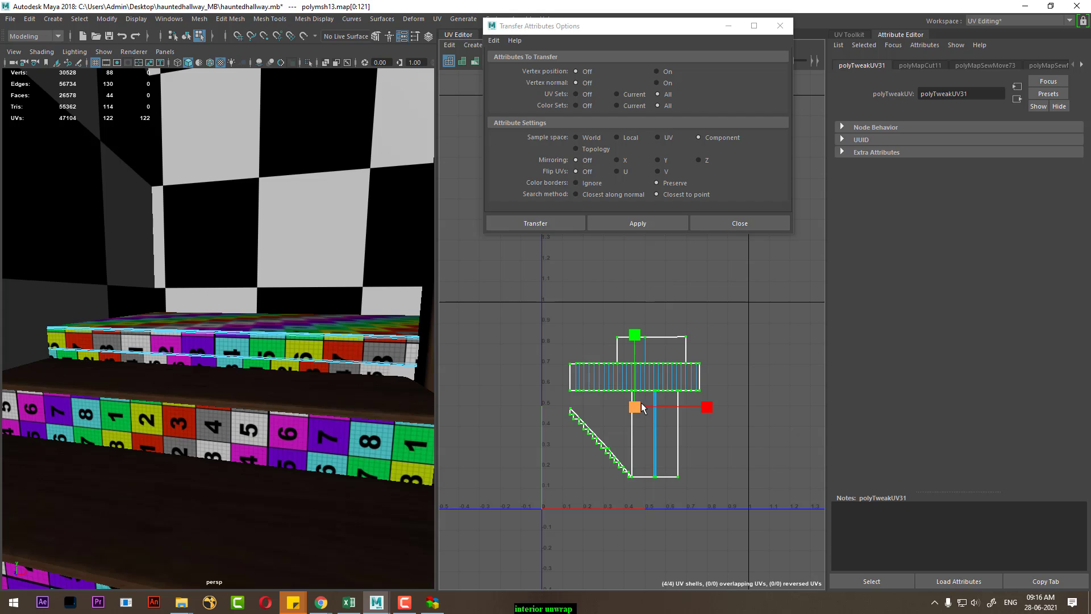
pyautogui.moveTo(642, 408); pyautogui.dragTo(661, 388)
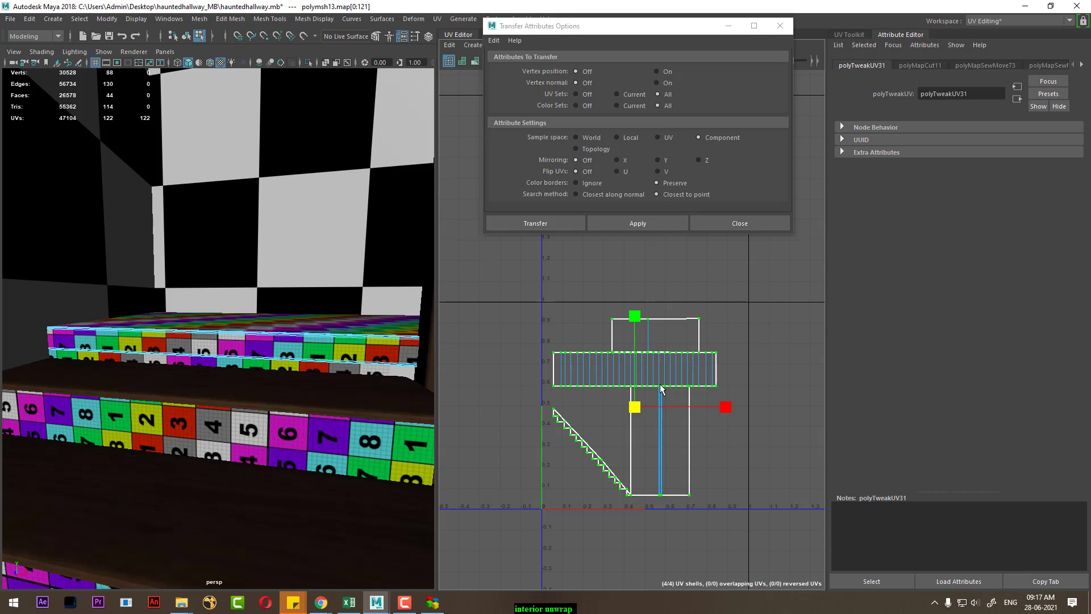
# Step: Assign the existing wood material to the stair mesh
pyautogui.scroll(-5, 307, 392)
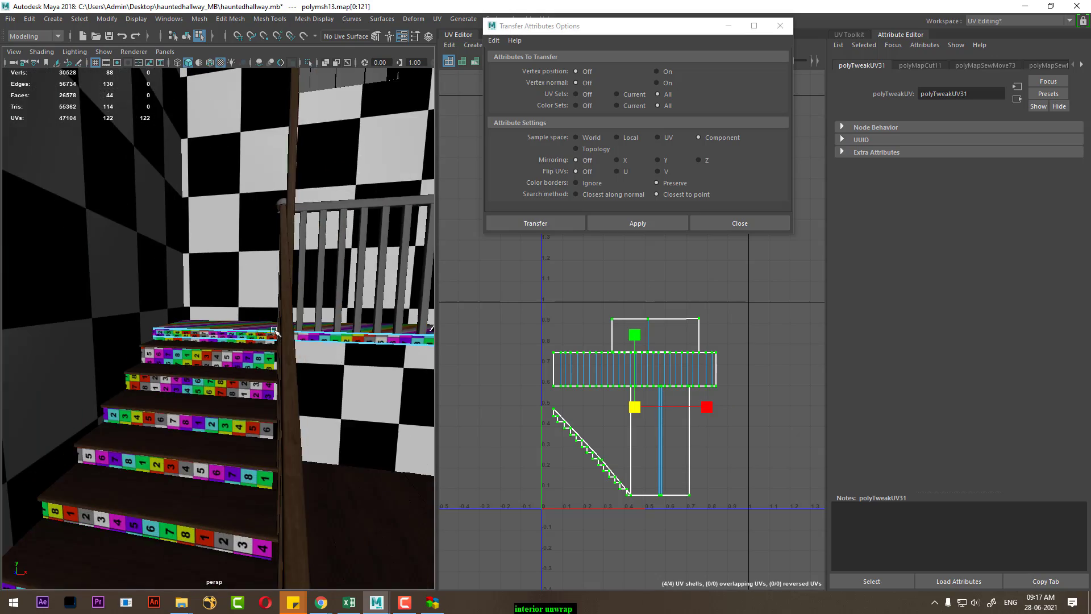
pyautogui.moveTo(341, 392)
pyautogui.keyDown('alt'); pyautogui.mouseDown()
pyautogui.moveTo(305, 389)
pyautogui.moveTo(506, 369)
pyautogui.moveTo(268, 373)
pyautogui.moveTo(291, 369)
pyautogui.mouseUp(); pyautogui.keyUp('alt')
pyautogui.rightClick(337, 275)
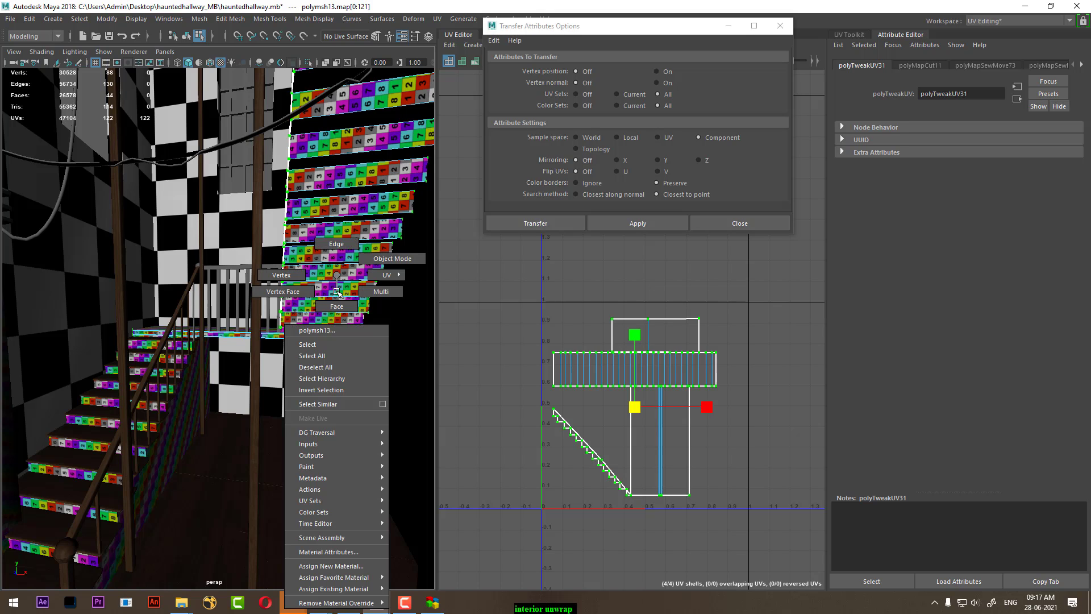
pyautogui.moveTo(333, 588)
pyautogui.click(448, 555)
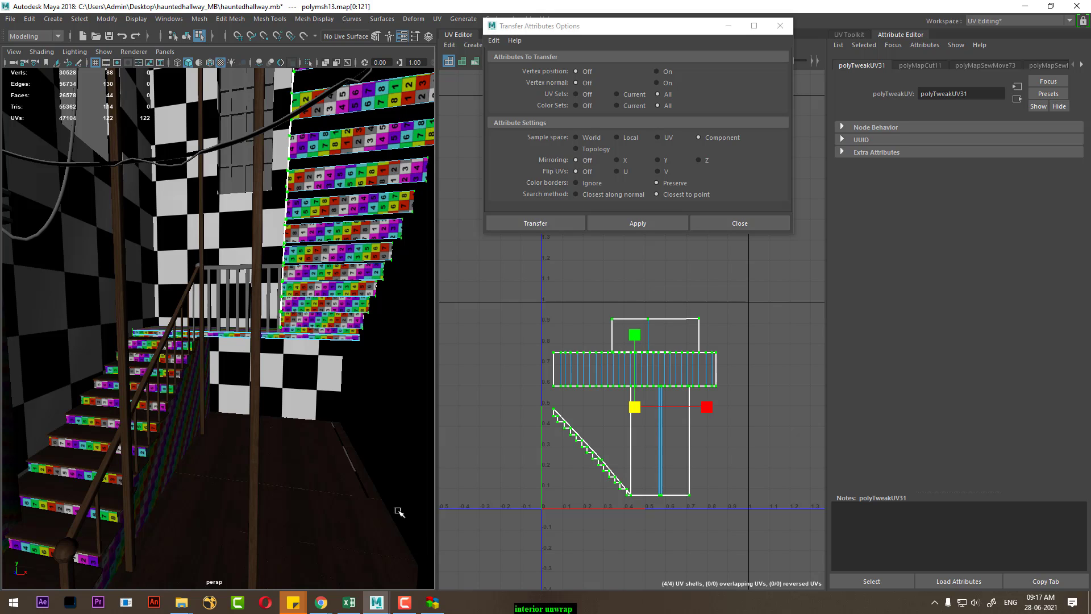
pyautogui.press('F8')
pyautogui.keyDown('alt'); pyautogui.moveTo(341, 281); pyautogui.dragTo(284, 292); pyautogui.keyUp('alt')
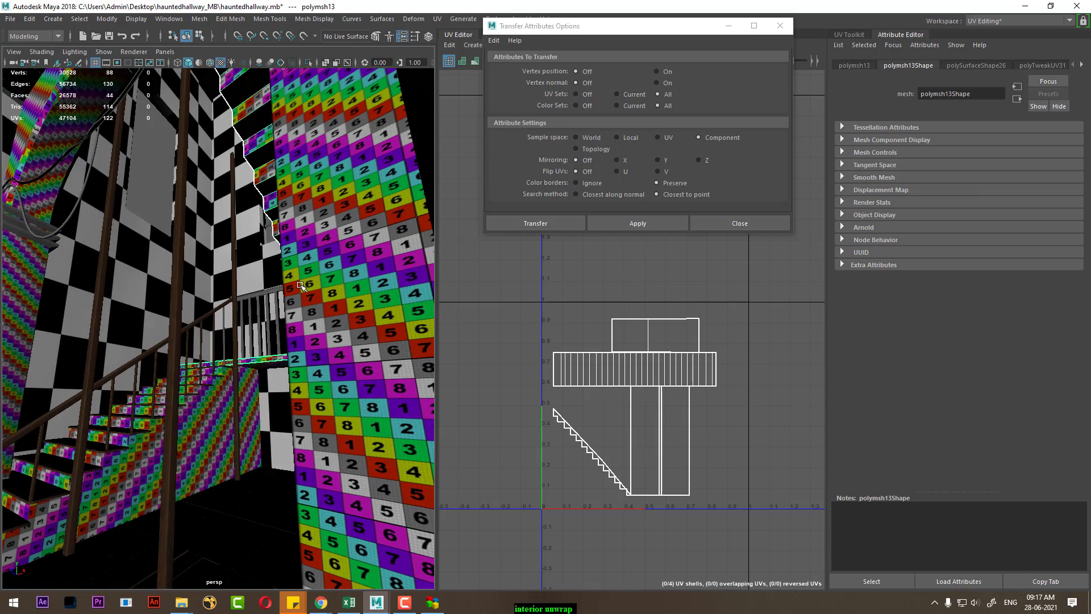
# Step: Reapply wood to the staircase and orbit around to check the result
pyautogui.rightClick(331, 275)
pyautogui.moveTo(327, 589)
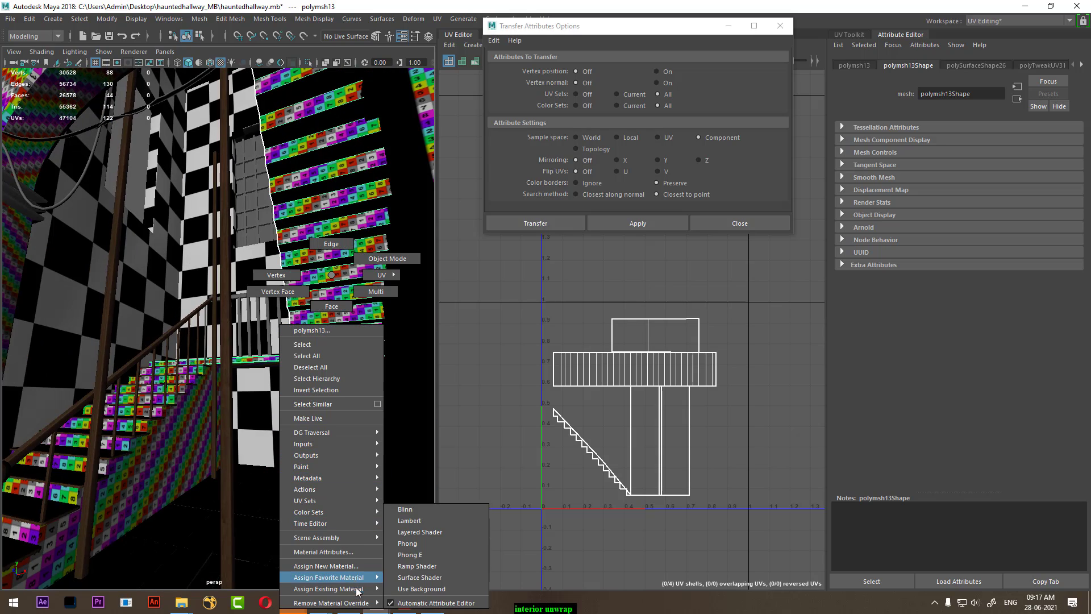
pyautogui.click(419, 555)
pyautogui.keyDown('alt'); pyautogui.moveTo(420, 554); pyautogui.dragTo(343, 378); pyautogui.keyUp('alt')
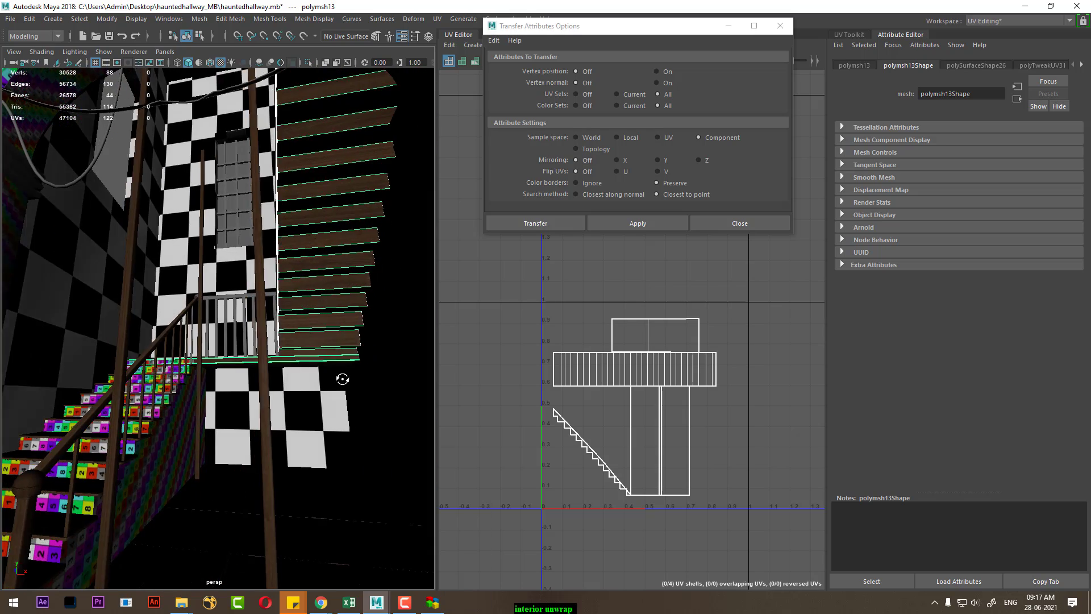
pyautogui.moveTo(344, 378)
pyautogui.keyDown('alt'); pyautogui.mouseDown(button='right')
pyautogui.moveTo(234, 378)
pyautogui.moveTo(262, 469)
pyautogui.mouseUp(button='right'); pyautogui.keyUp('alt')
pyautogui.moveTo(262, 469)
pyautogui.keyDown('alt'); pyautogui.mouseDown()
pyautogui.moveTo(250, 356)
pyautogui.moveTo(217, 400)
pyautogui.moveTo(234, 415)
pyautogui.mouseUp(); pyautogui.keyUp('alt')
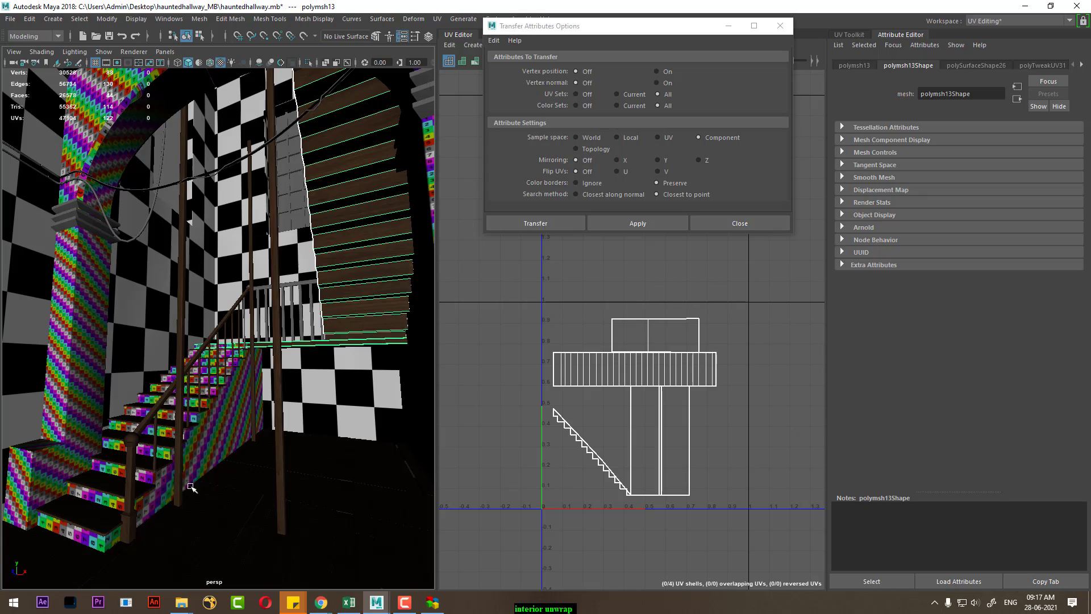
pyautogui.moveTo(191, 487)
pyautogui.keyDown('alt'); pyautogui.mouseDown()
pyautogui.moveTo(230, 480)
pyautogui.moveTo(231, 453)
pyautogui.moveTo(301, 495)
pyautogui.moveTo(326, 461)
pyautogui.moveTo(215, 410)
pyautogui.moveTo(182, 414)
pyautogui.moveTo(237, 519)
pyautogui.moveTo(275, 433)
pyautogui.mouseUp(); pyautogui.keyUp('alt')
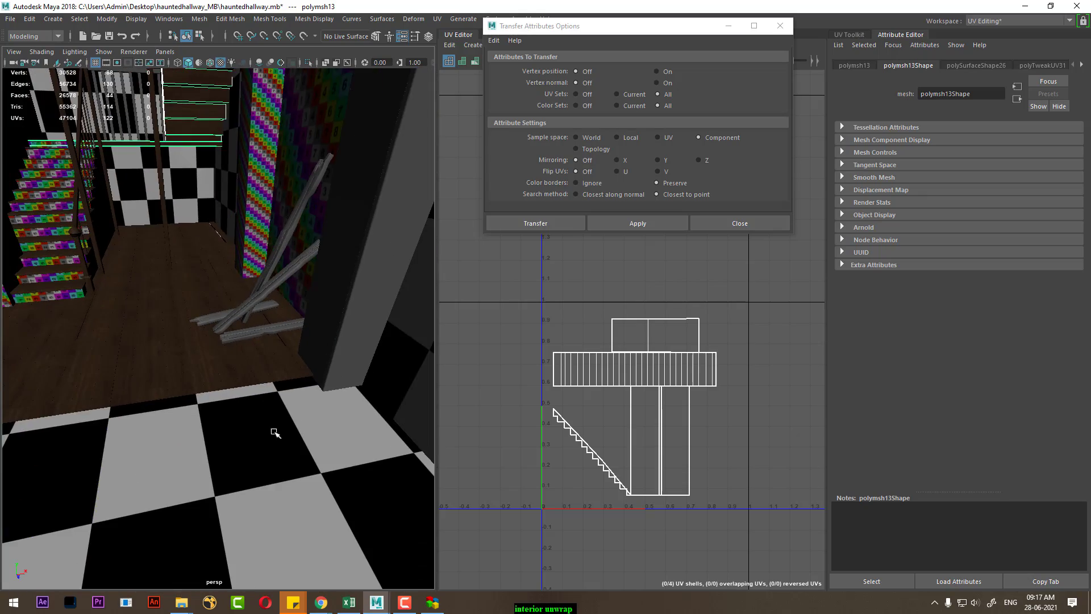
pyautogui.click(236, 512)
# Step: Pick the broken plank cube263 and isolate it
pyautogui.keyDown('alt'); pyautogui.moveTo(236, 511); pyautogui.dragTo(236, 428); pyautogui.keyUp('alt')
pyautogui.keyDown('alt'); pyautogui.moveTo(236, 429); pyautogui.dragTo(220, 444, button='middle'); pyautogui.keyUp('alt')
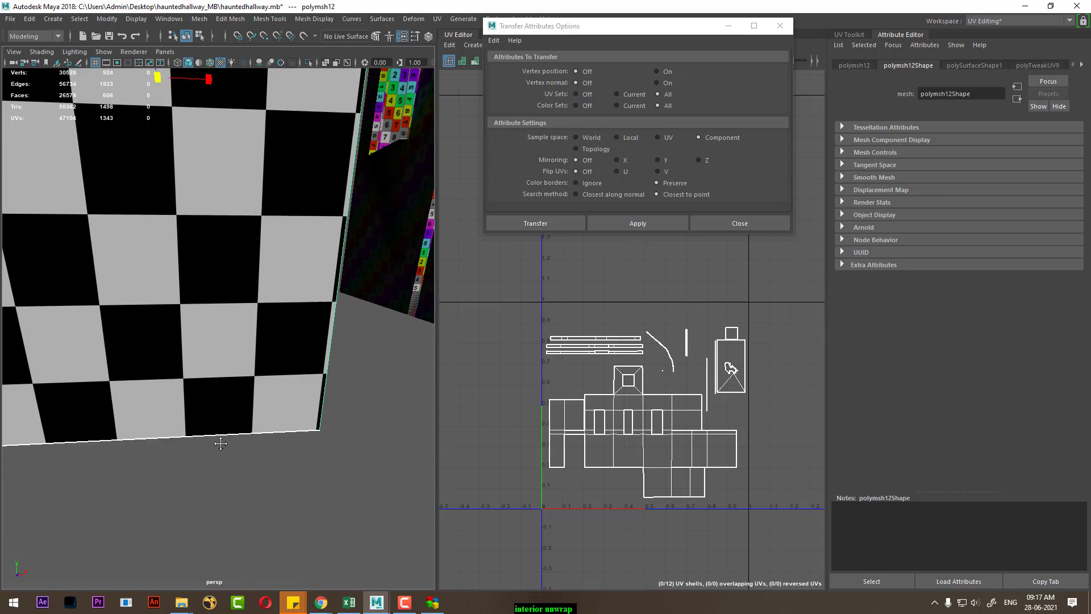
pyautogui.moveTo(221, 444)
pyautogui.keyDown('alt'); pyautogui.mouseDown()
pyautogui.moveTo(227, 524)
pyautogui.moveTo(275, 407)
pyautogui.moveTo(293, 312)
pyautogui.mouseUp(); pyautogui.keyUp('alt')
pyautogui.click(311, 384)
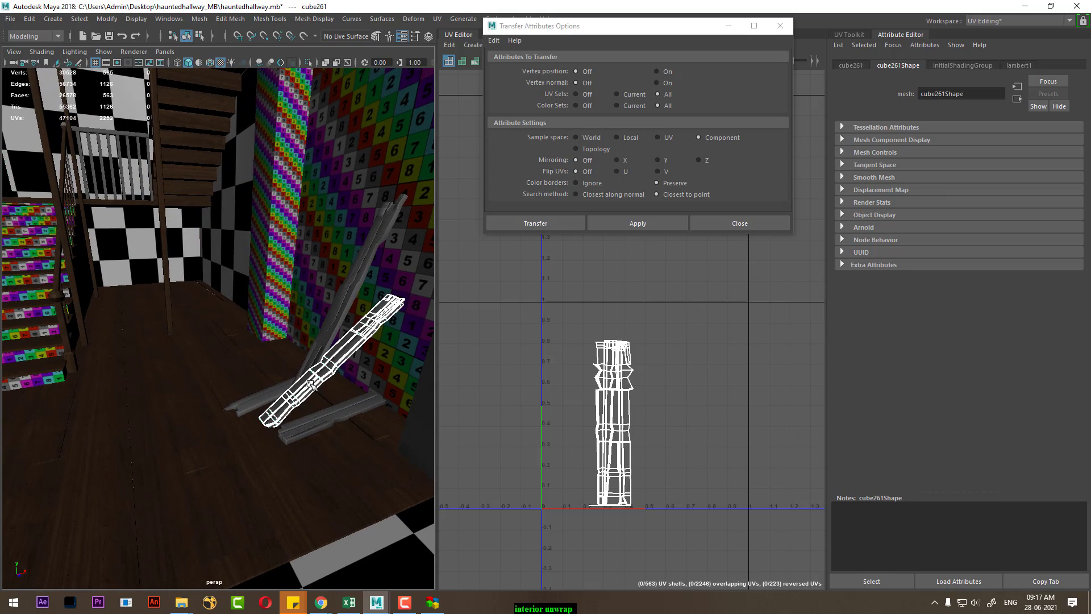
pyautogui.keyDown('alt'); pyautogui.moveTo(310, 384); pyautogui.dragTo(254, 461); pyautogui.keyUp('alt')
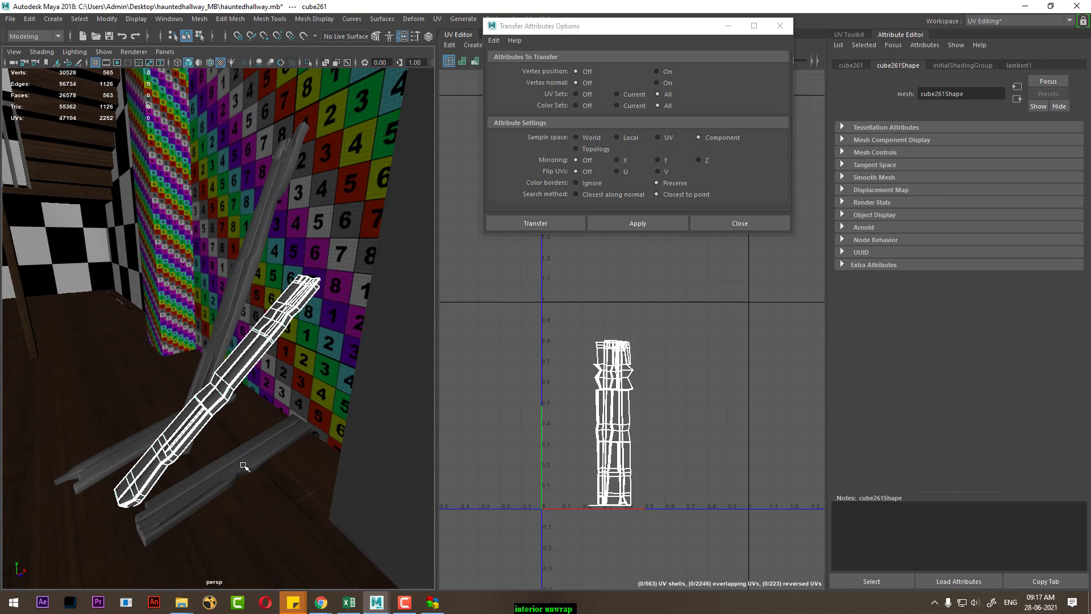
pyautogui.click(244, 466)
pyautogui.hotkey('alt', 'h')
# Step: Frame the isolated plank and reselect it for UV mapping
pyautogui.moveTo(255, 543)
pyautogui.keyDown('alt'); pyautogui.mouseDown()
pyautogui.moveTo(227, 455)
pyautogui.moveTo(203, 433)
pyautogui.mouseUp(); pyautogui.keyUp('alt')
pyautogui.moveTo(203, 433)
pyautogui.keyDown('alt'); pyautogui.mouseDown(button='right')
pyautogui.moveTo(224, 412)
pyautogui.moveTo(200, 406)
pyautogui.moveTo(205, 431)
pyautogui.mouseUp(button='right'); pyautogui.keyUp('alt')
pyautogui.keyDown('alt'); pyautogui.moveTo(204, 431); pyautogui.dragTo(196, 432); pyautogui.keyUp('alt')
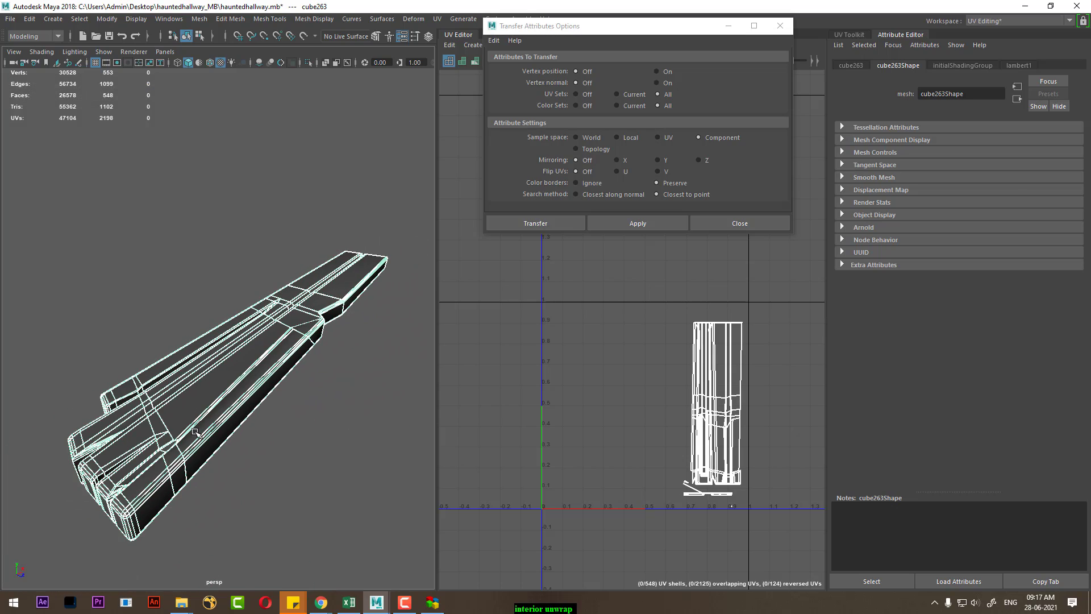
pyautogui.click(264, 456)
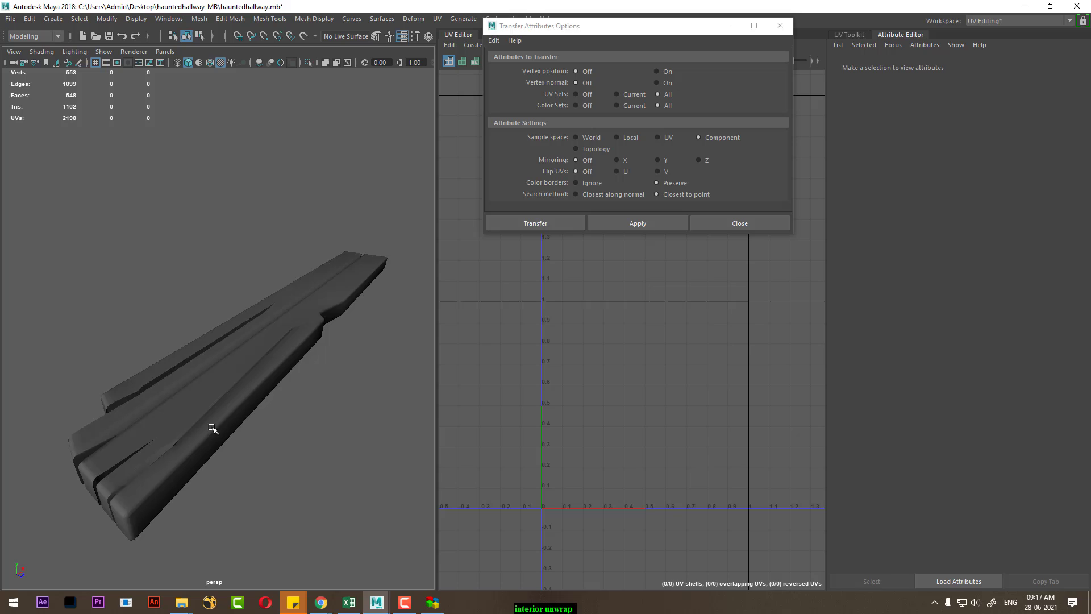
pyautogui.click(211, 427)
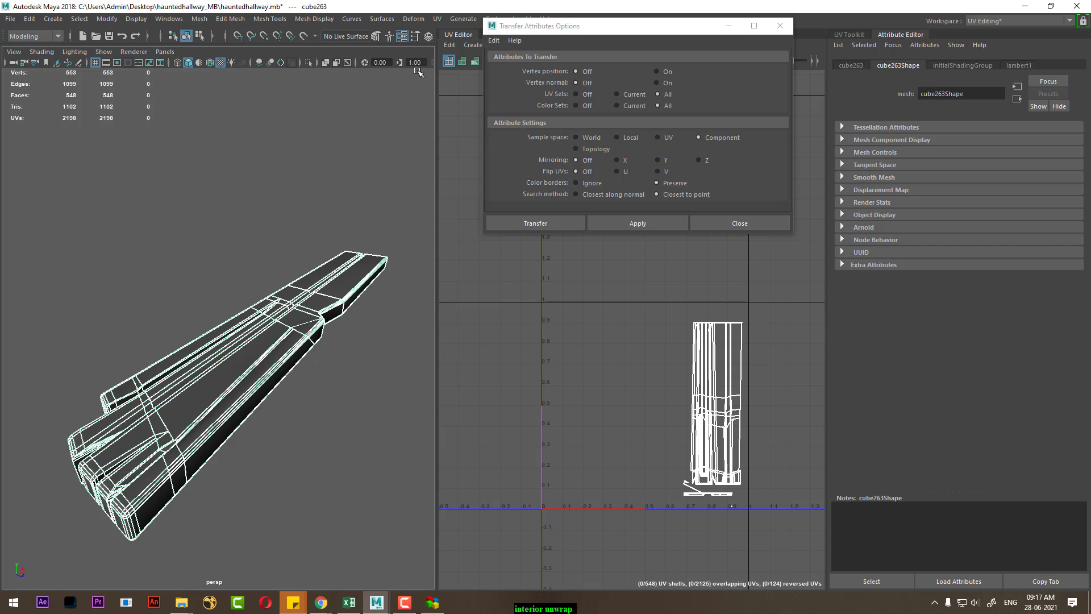
pyautogui.click(435, 19)
# Step: Apply an automatic UV projection to the plank and sew the first seam between two shells
pyautogui.click(493, 84)
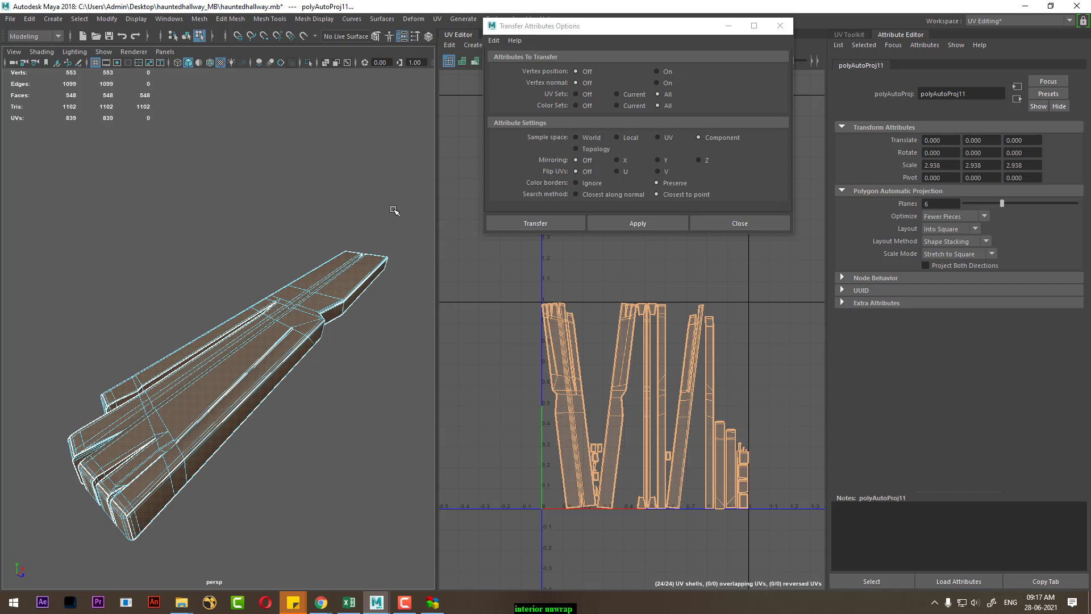
pyautogui.click(377, 161)
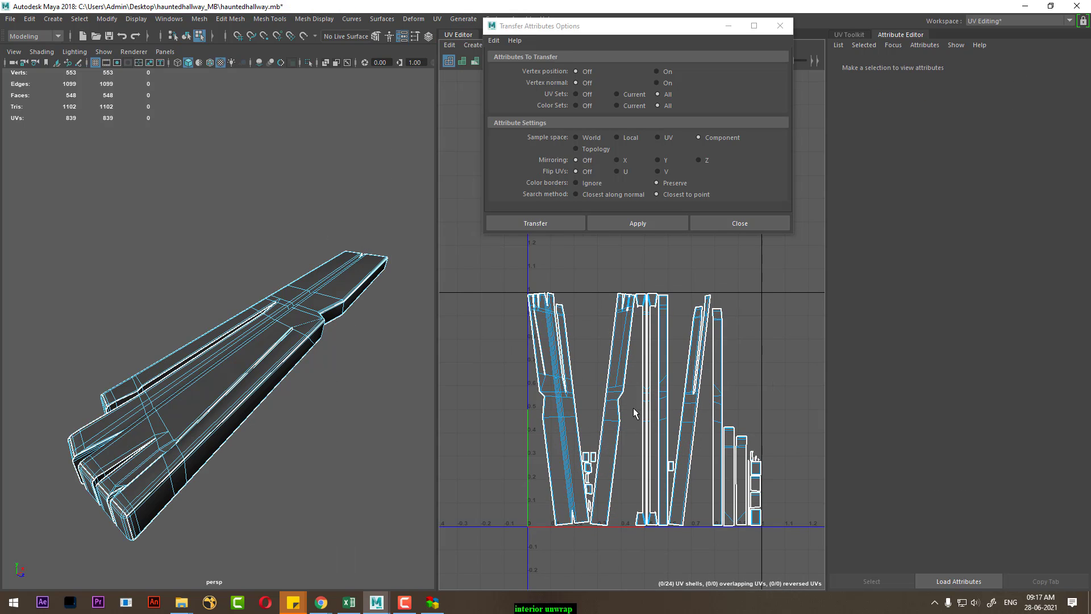
pyautogui.scroll(3, 633, 407)
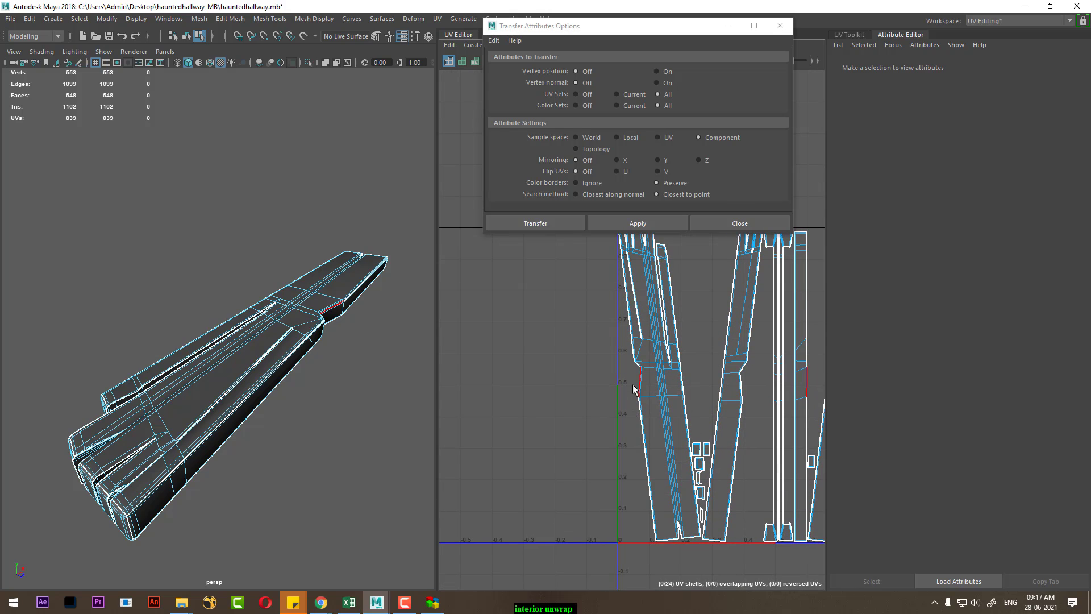
pyautogui.moveTo(649, 414); pyautogui.dragTo(622, 405)
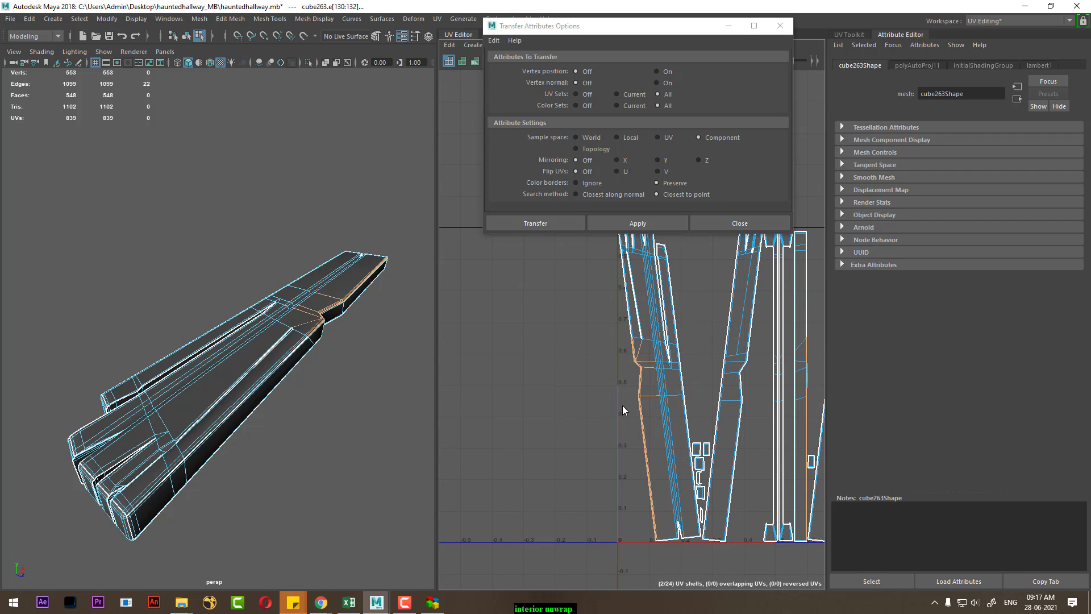
pyautogui.click(573, 342)
# Step: Sew the left plank shells onto their neighbouring shells
pyautogui.keyDown('shift'); pyautogui.moveTo(632, 404); pyautogui.dragTo(599, 336, button='right'); pyautogui.keyUp('shift')
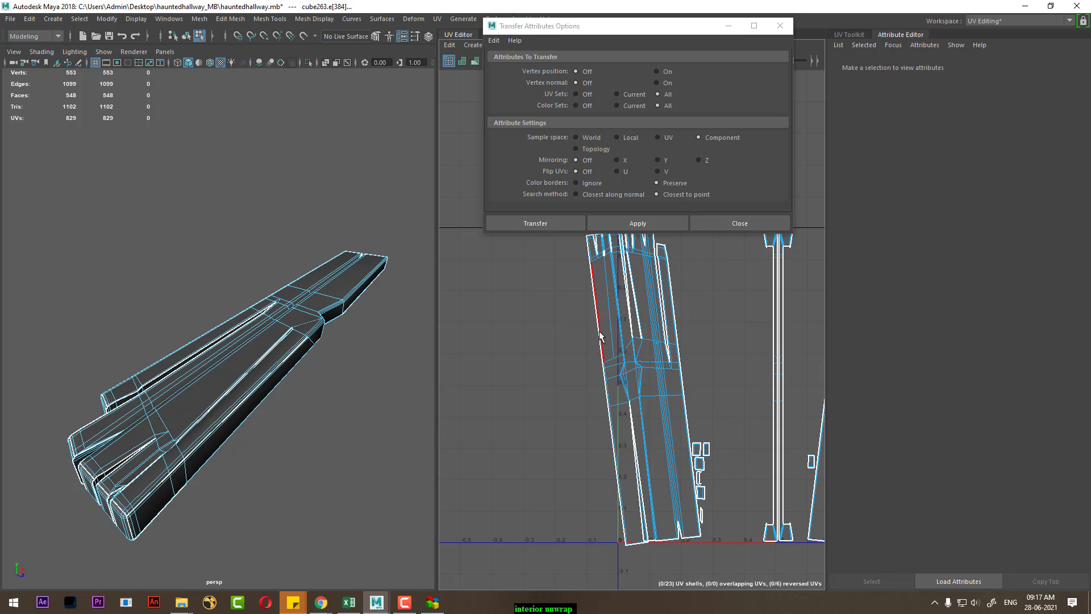
pyautogui.keyDown('shift'); pyautogui.moveTo(617, 424); pyautogui.dragTo(565, 327, button='right'); pyautogui.keyUp('shift')
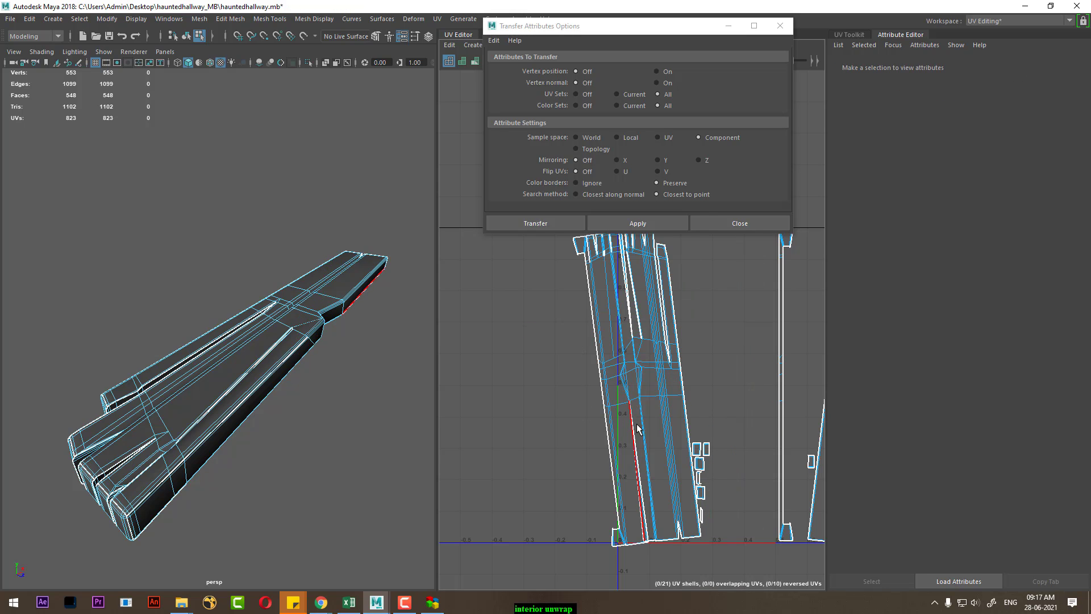
pyautogui.scroll(-3, 503, 364)
pyautogui.scroll(2, 507, 373)
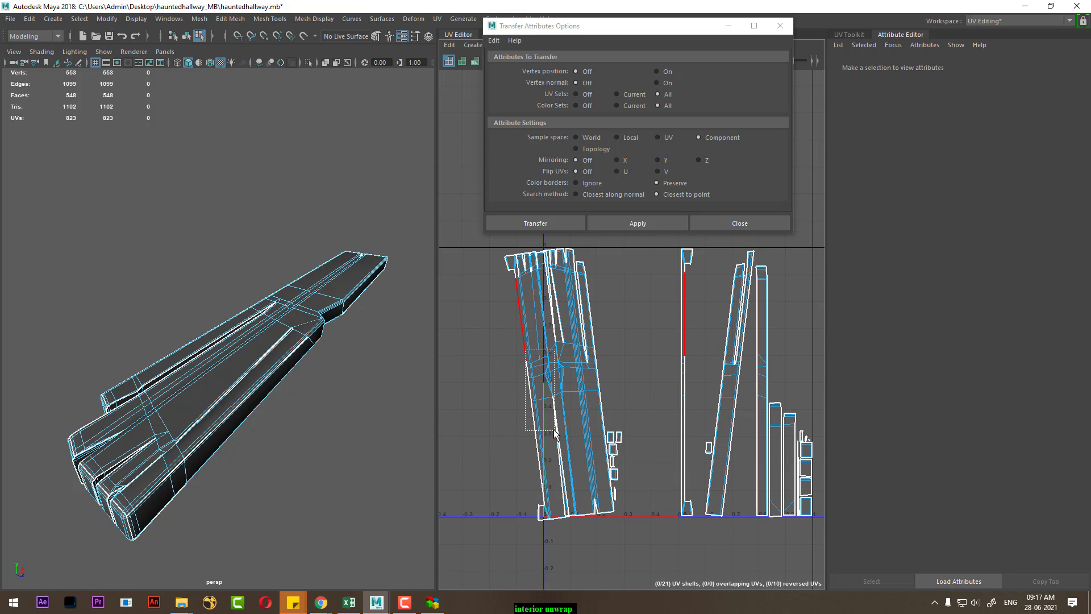
pyautogui.moveTo(526, 349); pyautogui.dragTo(555, 432)
pyautogui.keyDown('shift'); pyautogui.moveTo(527, 363); pyautogui.dragTo(514, 365, button='right'); pyautogui.keyUp('shift')
# Step: Sew the right-side shells into the main plank shell
pyautogui.moveTo(567, 409); pyautogui.dragTo(527, 411)
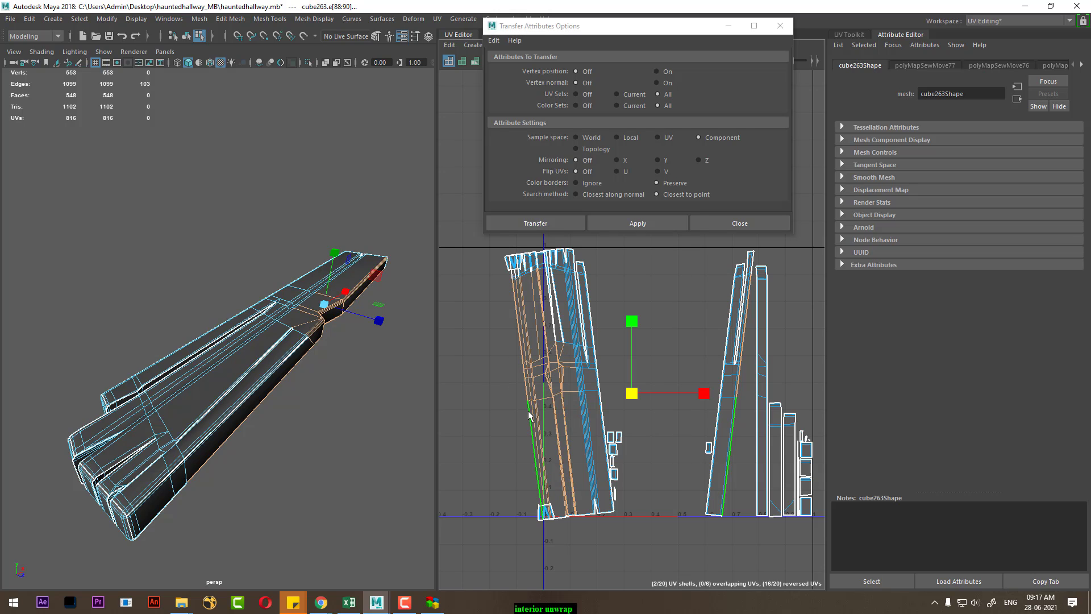
pyautogui.keyDown('shift'); pyautogui.moveTo(528, 411); pyautogui.dragTo(533, 359, button='right'); pyautogui.keyUp('shift')
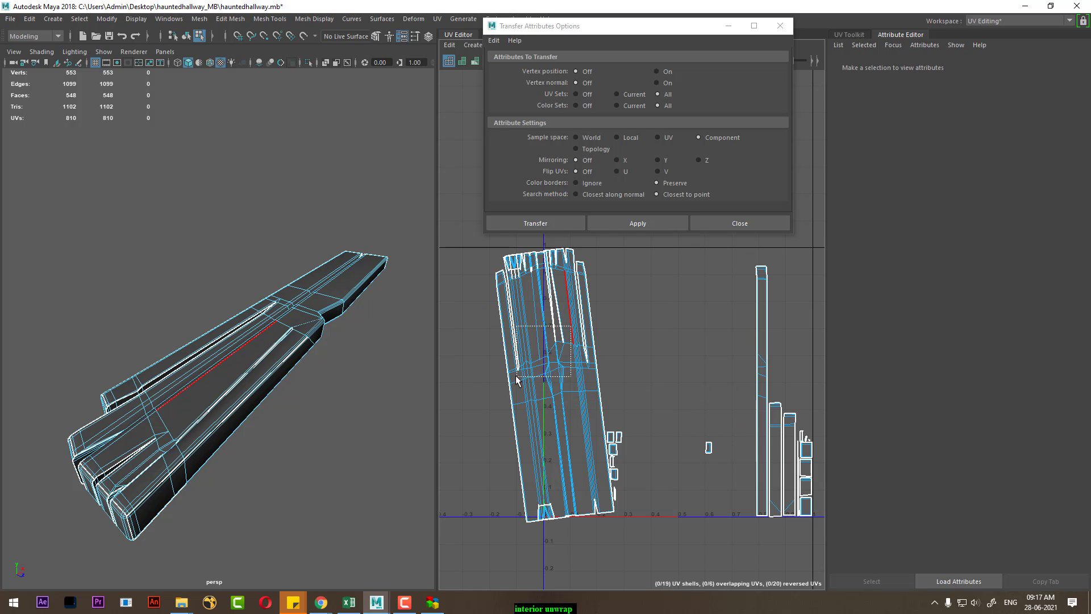
pyautogui.moveTo(516, 375); pyautogui.dragTo(517, 377)
pyautogui.keyDown('shift'); pyautogui.moveTo(519, 364); pyautogui.dragTo(534, 291, button='right'); pyautogui.keyUp('shift')
pyautogui.scroll(2, 554, 361)
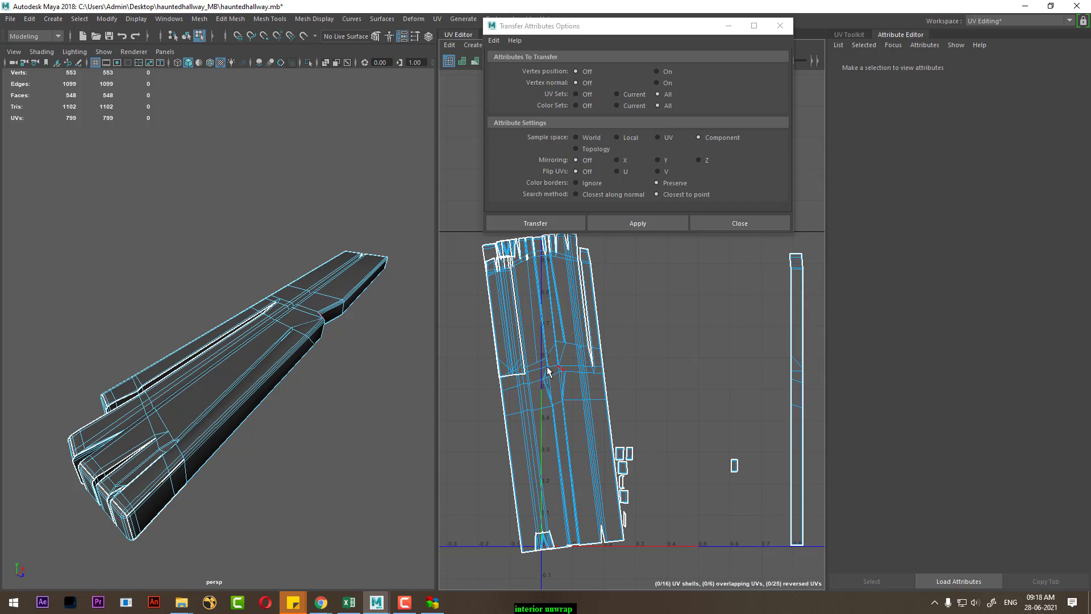
pyautogui.scroll(-1, 569, 358)
pyautogui.scroll(-1, 597, 357)
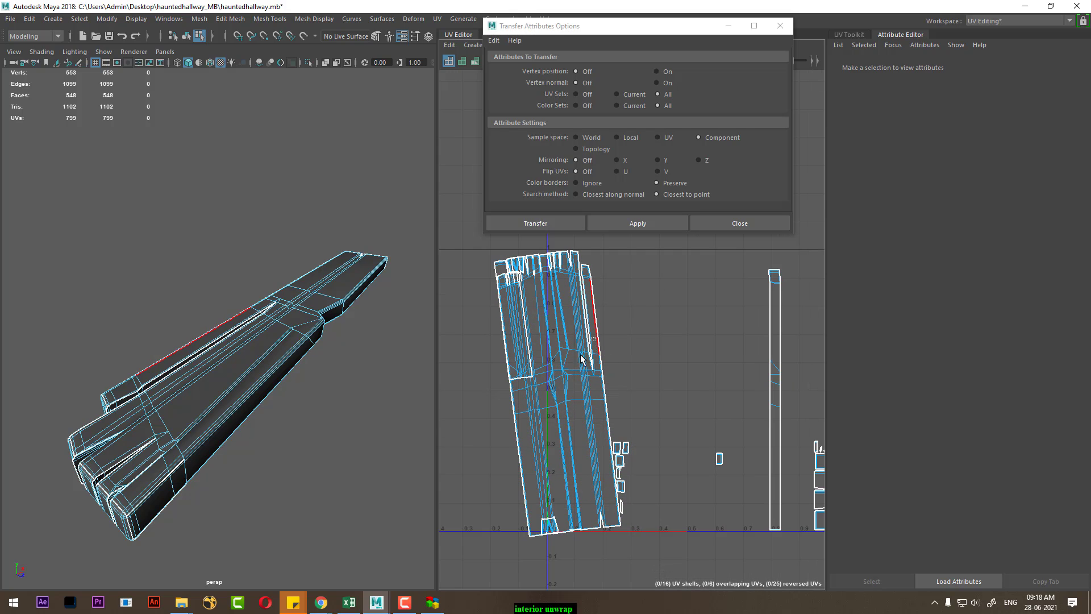
# Step: Sew the right strip into the main shell along its border edge loop
pyautogui.click(582, 358)
pyautogui.keyDown('shift'); pyautogui.moveTo(582, 358); pyautogui.dragTo(562, 318, button='right'); pyautogui.keyUp('shift')
pyautogui.doubleClick(575, 375)
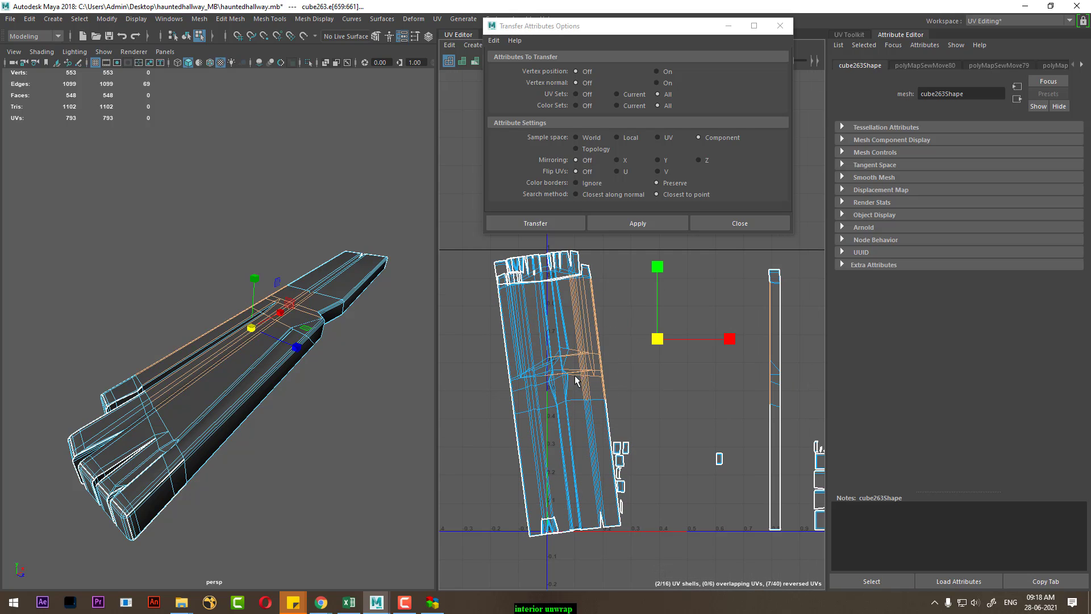
pyautogui.keyDown('shift'); pyautogui.moveTo(571, 392); pyautogui.dragTo(563, 364, button='right'); pyautogui.keyUp('shift')
# Step: Select all UVs of the merged plank shell
pyautogui.scroll(-2, 562, 378)
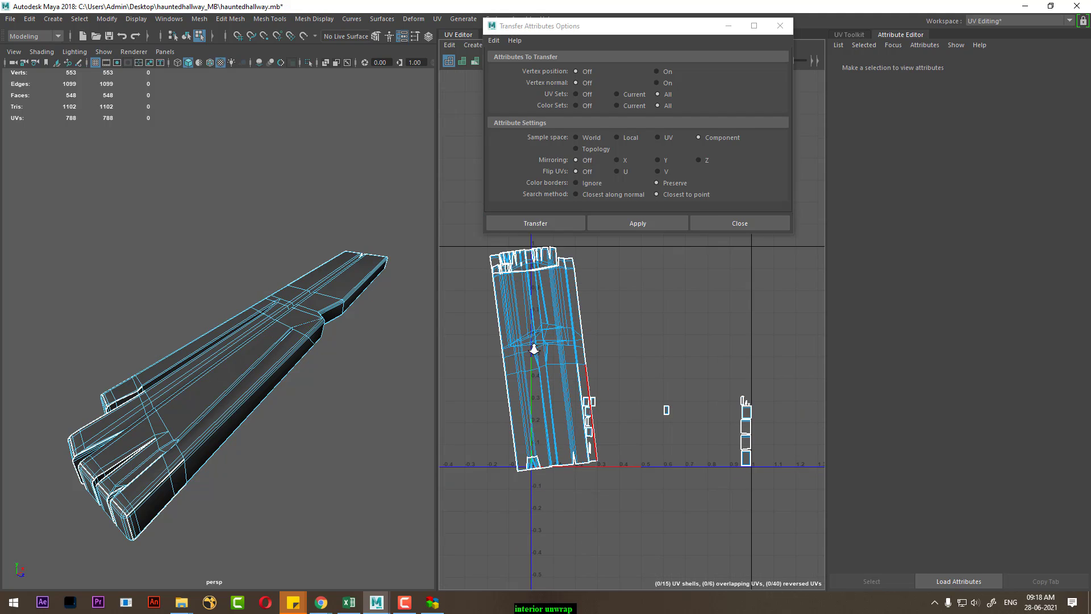
pyautogui.scroll(1, 553, 372)
pyautogui.scroll(1, 569, 367)
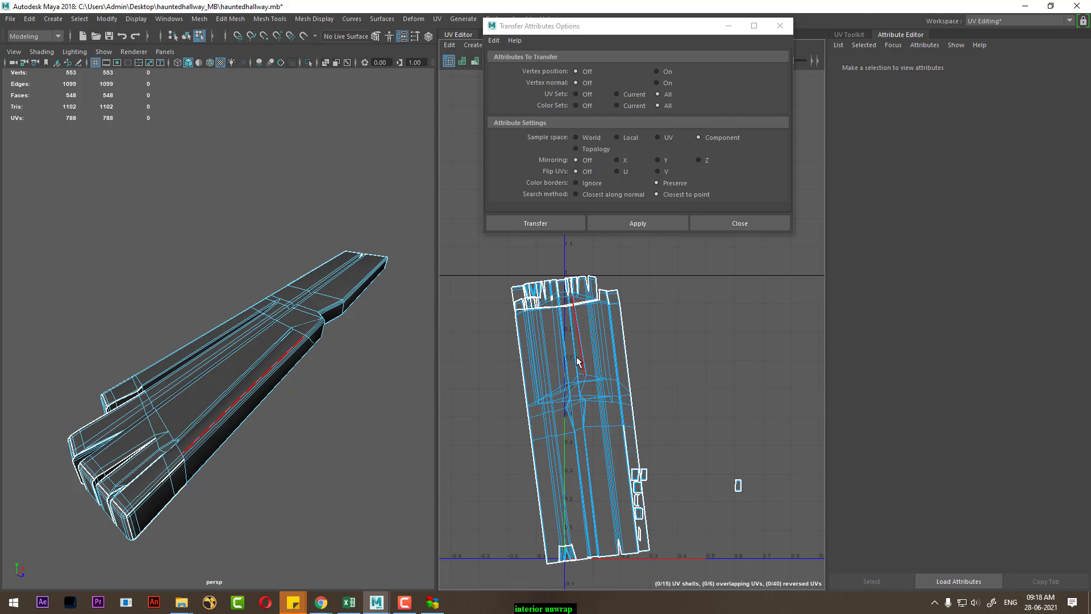
pyautogui.click(572, 423)
pyautogui.keyDown('ctrl'); pyautogui.moveTo(572, 424); pyautogui.dragTo(613, 406, button='right'); pyautogui.keyUp('ctrl')
# Step: Move the UV shell left of the 0–1 square and rotate it upright
pyautogui.press('w')
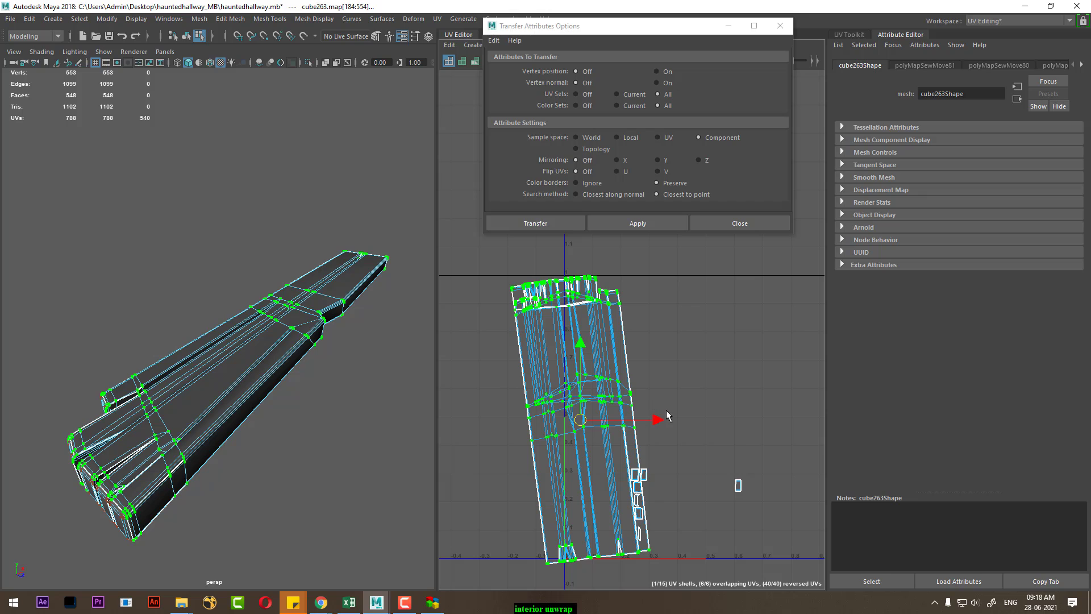
pyautogui.moveTo(656, 421); pyautogui.dragTo(563, 415)
pyautogui.keyDown('alt'); pyautogui.moveTo(563, 415); pyautogui.dragTo(638, 390, button='middle'); pyautogui.keyUp('alt')
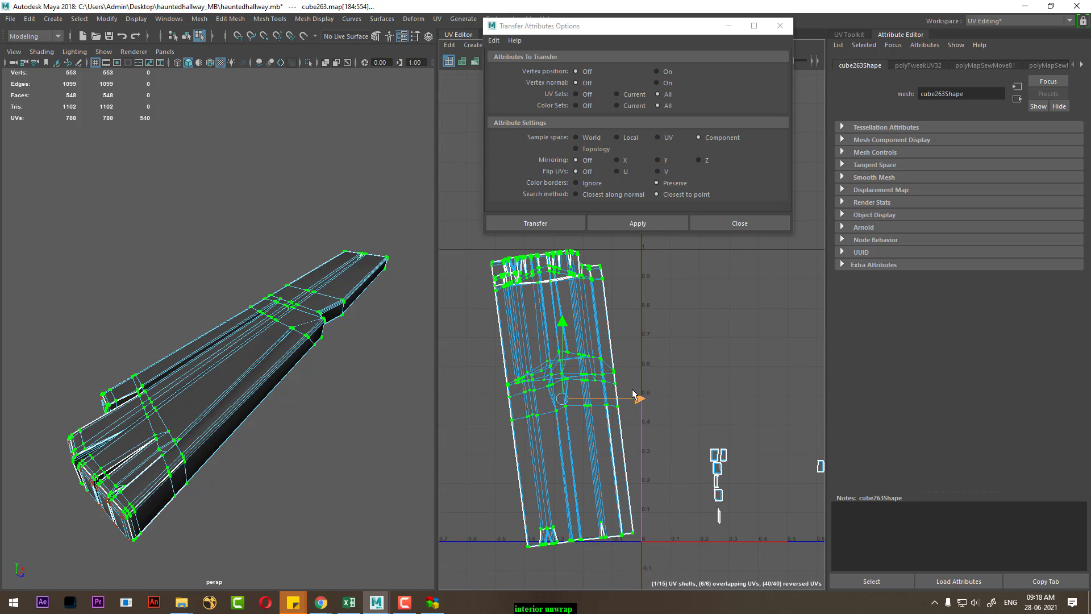
pyautogui.moveTo(639, 396); pyautogui.dragTo(631, 373)
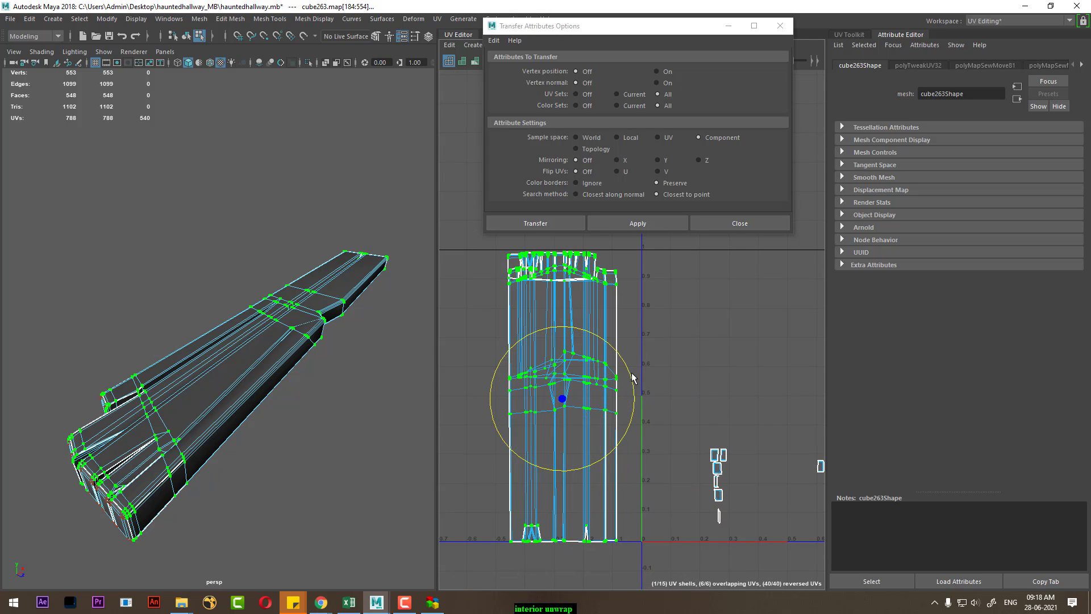
# Step: Orbit to the plank's side and select an edge at the top of the shell
pyautogui.moveTo(329, 379)
pyautogui.keyDown('alt'); pyautogui.mouseDown()
pyautogui.moveTo(243, 344)
pyautogui.moveTo(287, 434)
pyautogui.moveTo(305, 429)
pyautogui.moveTo(306, 403)
pyautogui.moveTo(282, 419)
pyautogui.mouseUp(); pyautogui.keyUp('alt')
pyautogui.keyDown('alt'); pyautogui.moveTo(283, 419); pyautogui.dragTo(302, 397, button='right'); pyautogui.keyUp('alt')
pyautogui.keyDown('alt'); pyautogui.moveTo(301, 397); pyautogui.dragTo(226, 438); pyautogui.keyUp('alt')
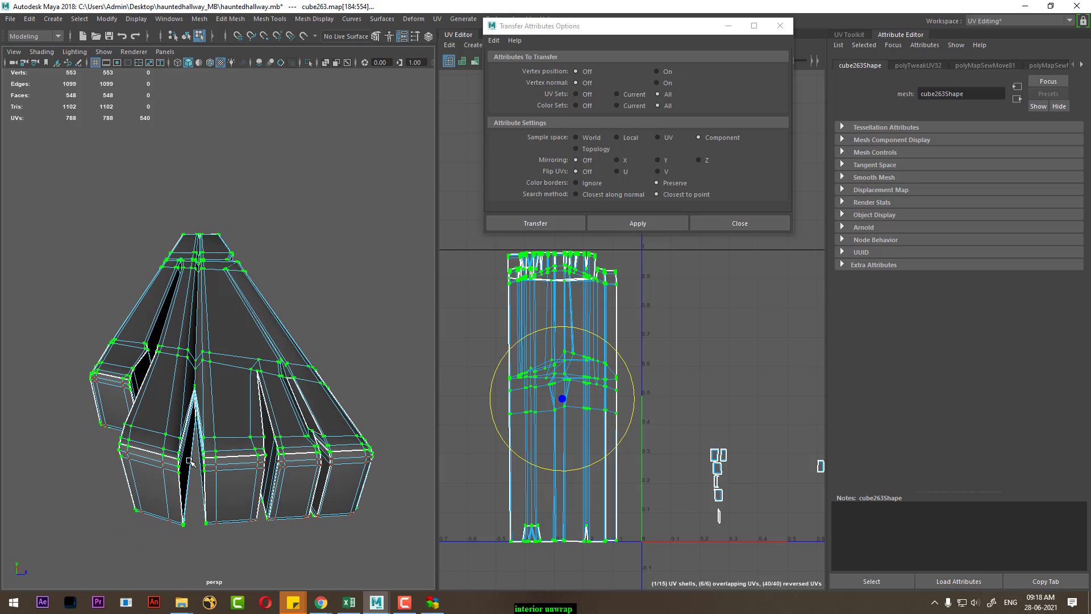
pyautogui.keyDown('alt'); pyautogui.moveTo(252, 494); pyautogui.dragTo(264, 478); pyautogui.keyUp('alt')
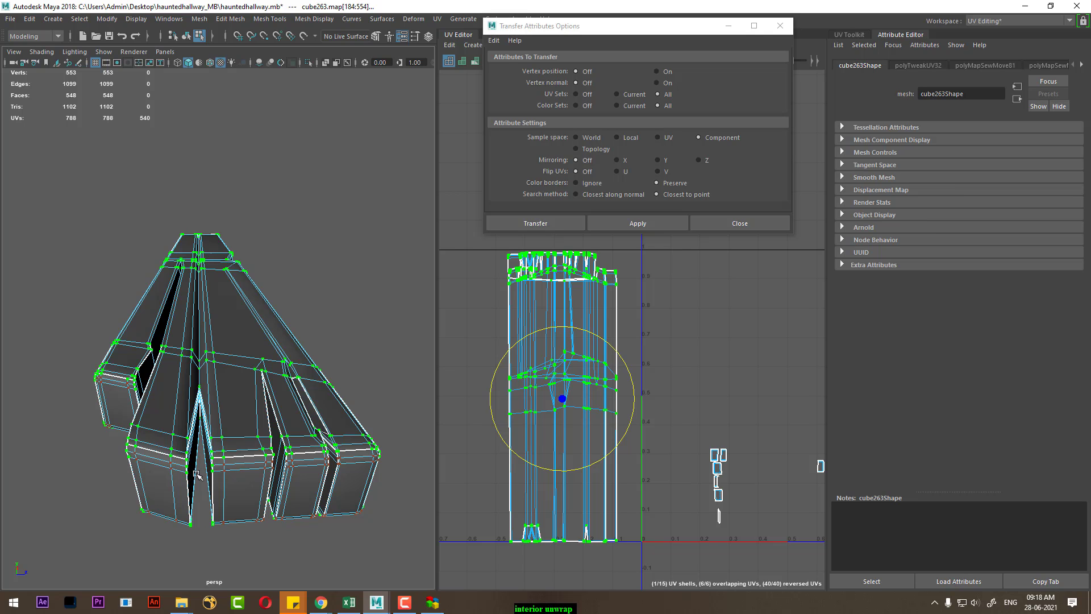
pyautogui.keyDown('alt'); pyautogui.moveTo(196, 475); pyautogui.dragTo(248, 478); pyautogui.keyUp('alt')
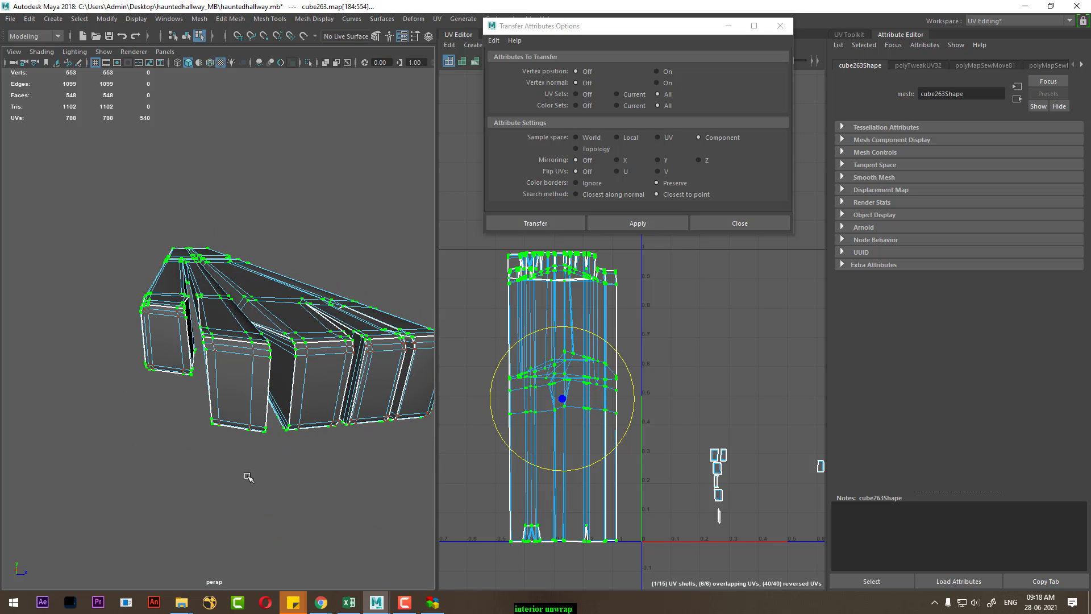
pyautogui.scroll(2, 735, 448)
pyautogui.scroll(2, 653, 482)
pyautogui.scroll(2, 697, 451)
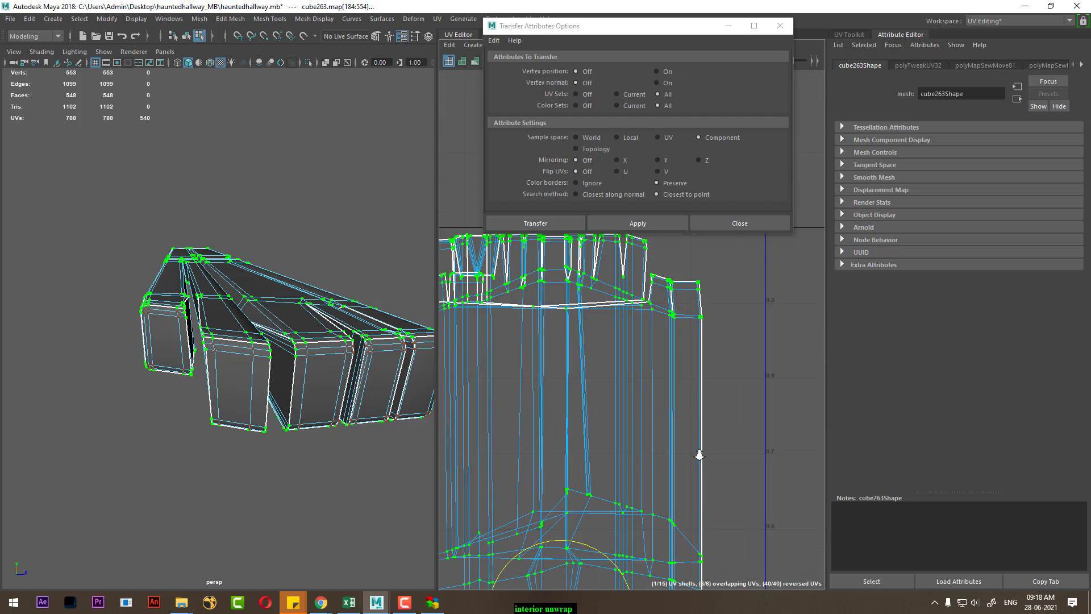
pyautogui.scroll(2, 643, 390)
pyautogui.scroll(2, 643, 389)
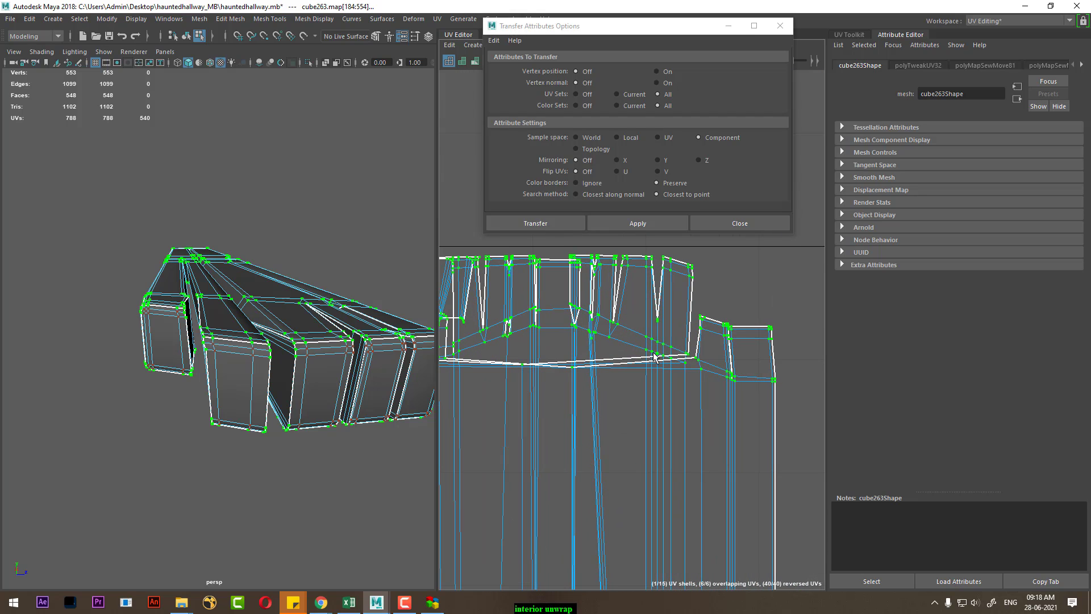
pyautogui.click(654, 299)
# Step: Try Move and Sew on the selected top edge, then undo it
pyautogui.scroll(-3, 648, 319)
pyautogui.scroll(-2, 646, 324)
pyautogui.scroll(-2, 655, 383)
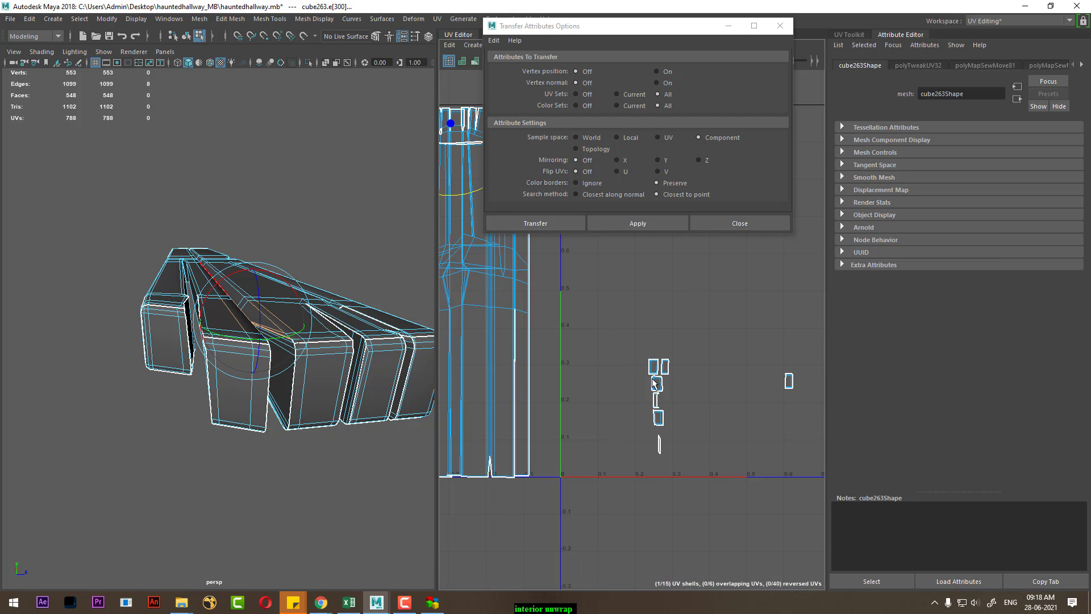
pyautogui.scroll(4, 655, 383)
pyautogui.scroll(2, 597, 365)
pyautogui.scroll(-1, 646, 329)
pyautogui.keyDown('shift'); pyautogui.rightClick(677, 296); pyautogui.keyUp('shift')
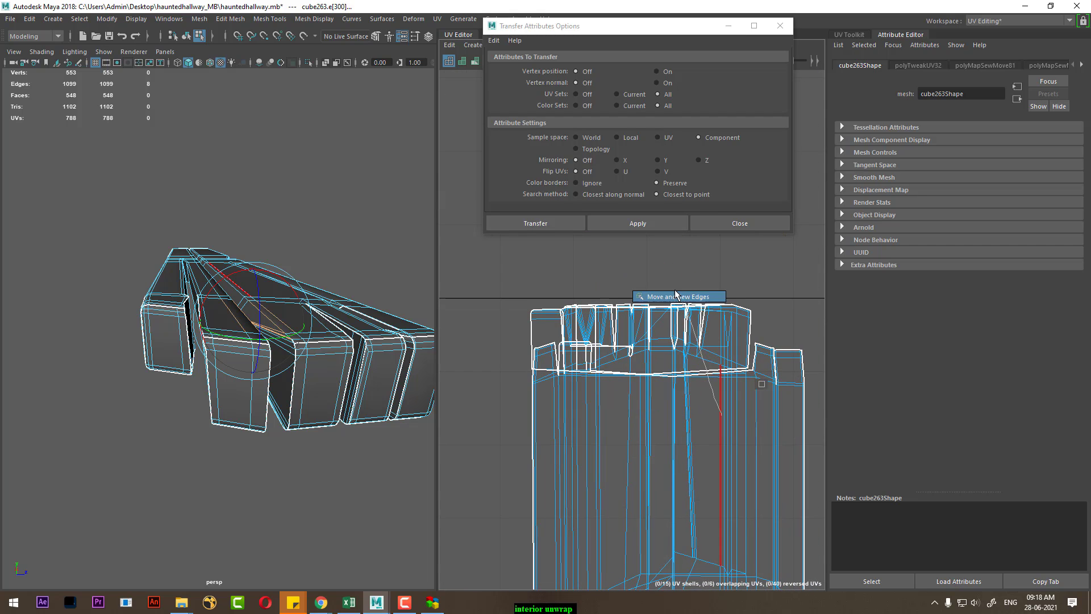
pyautogui.click(677, 296)
pyautogui.hotkey('ctrl', 'z')
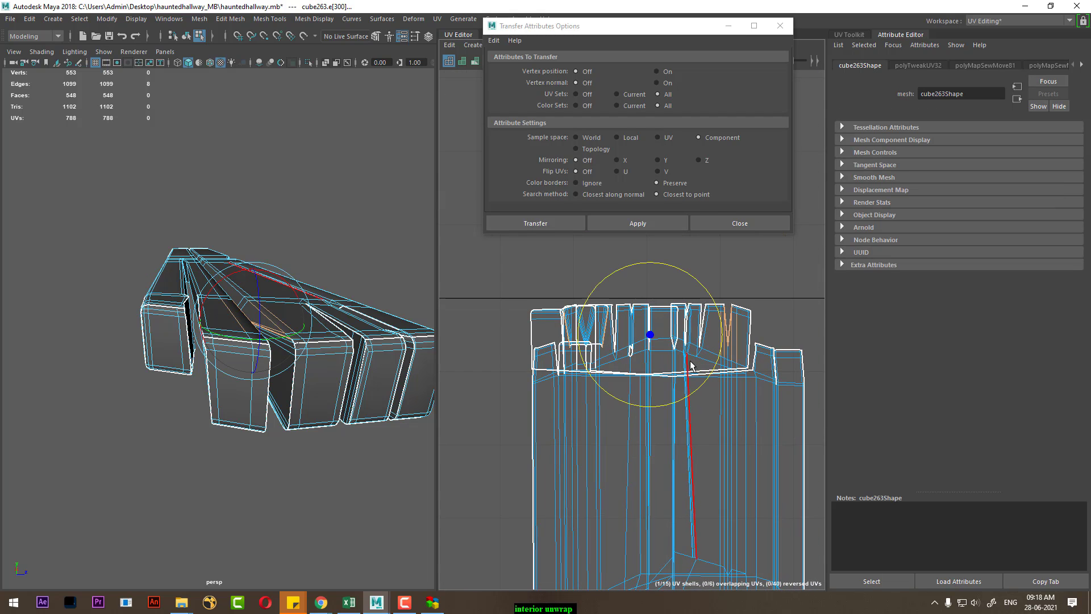
# Step: Clear the edge selection and reselect the cube263 mesh as a whole object
pyautogui.moveTo(373, 421)
pyautogui.keyDown('alt'); pyautogui.mouseDown()
pyautogui.moveTo(310, 442)
pyautogui.moveTo(248, 434)
pyautogui.mouseUp(); pyautogui.keyUp('alt')
pyautogui.scroll(2, 272, 444)
pyautogui.scroll(2, 267, 455)
pyautogui.scroll(2, 265, 459)
pyautogui.scroll(2, 265, 459)
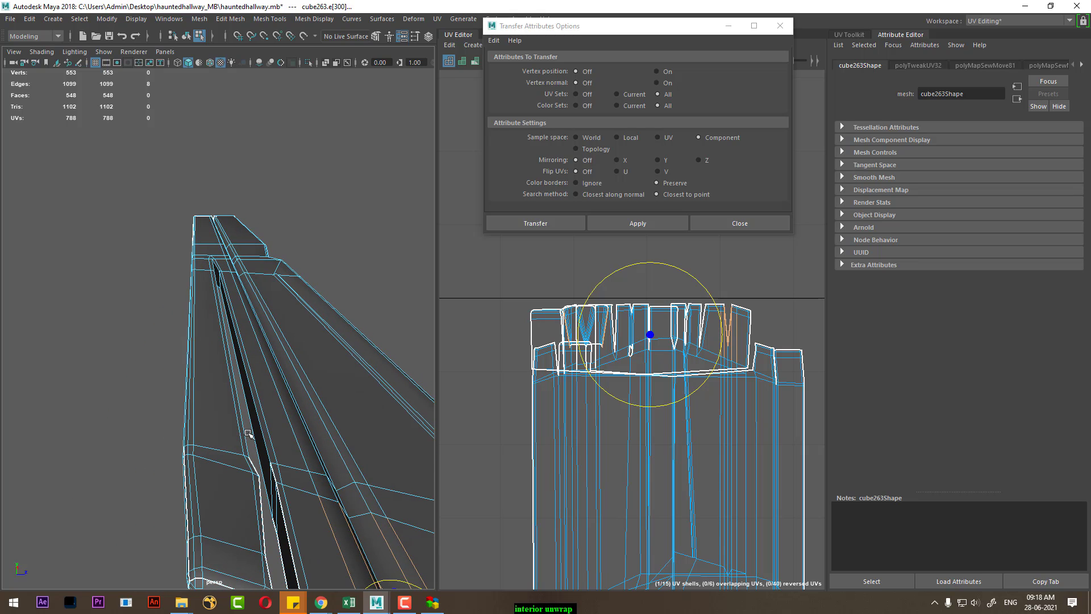
pyautogui.scroll(-3, 264, 409)
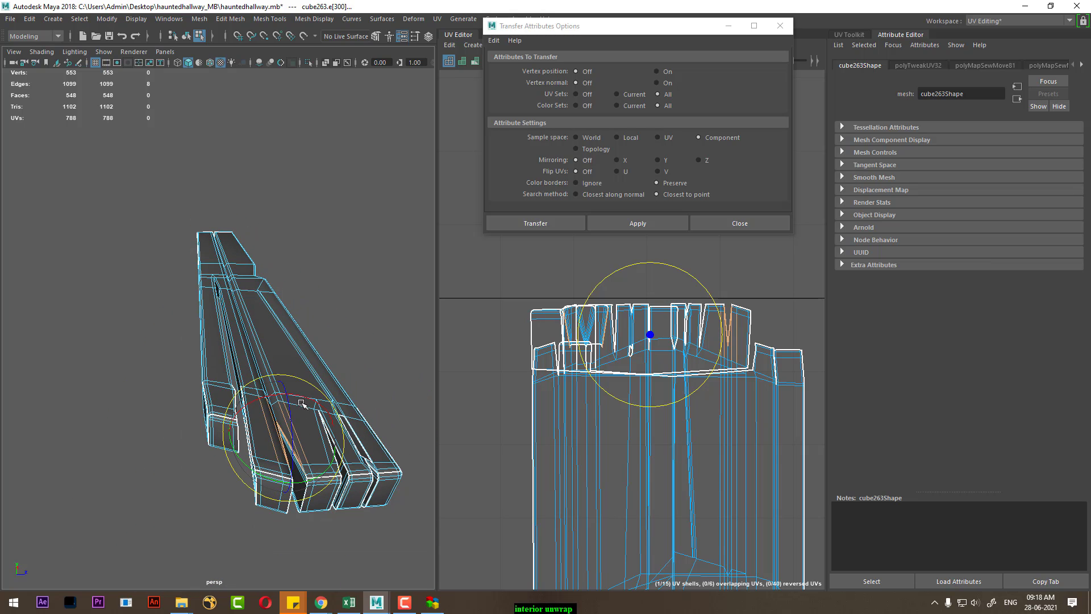
pyautogui.moveTo(302, 403); pyautogui.dragTo(282, 397, button='right')
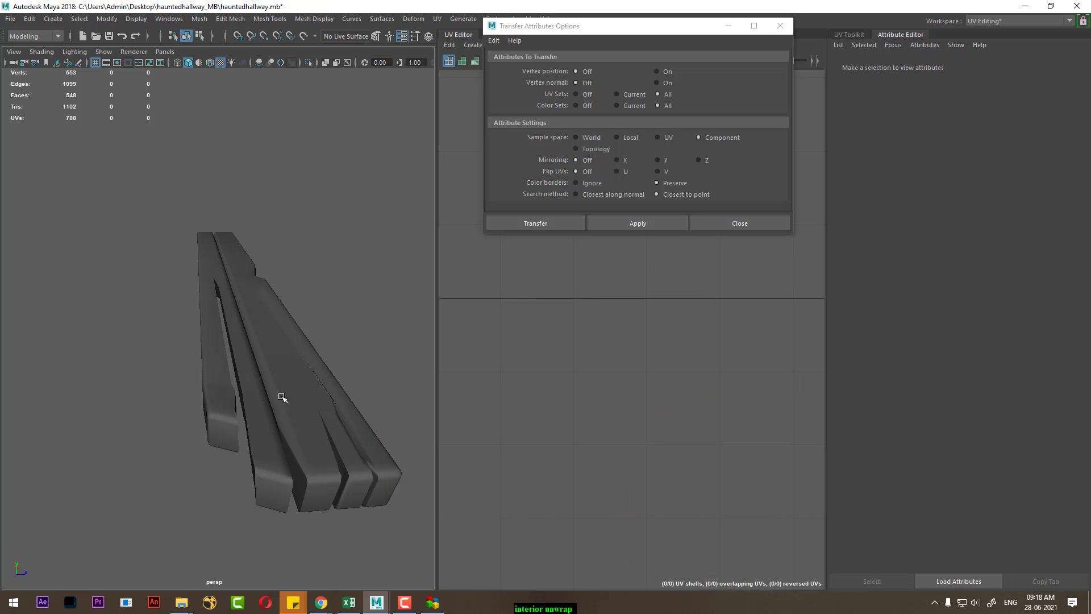
pyautogui.click(300, 400)
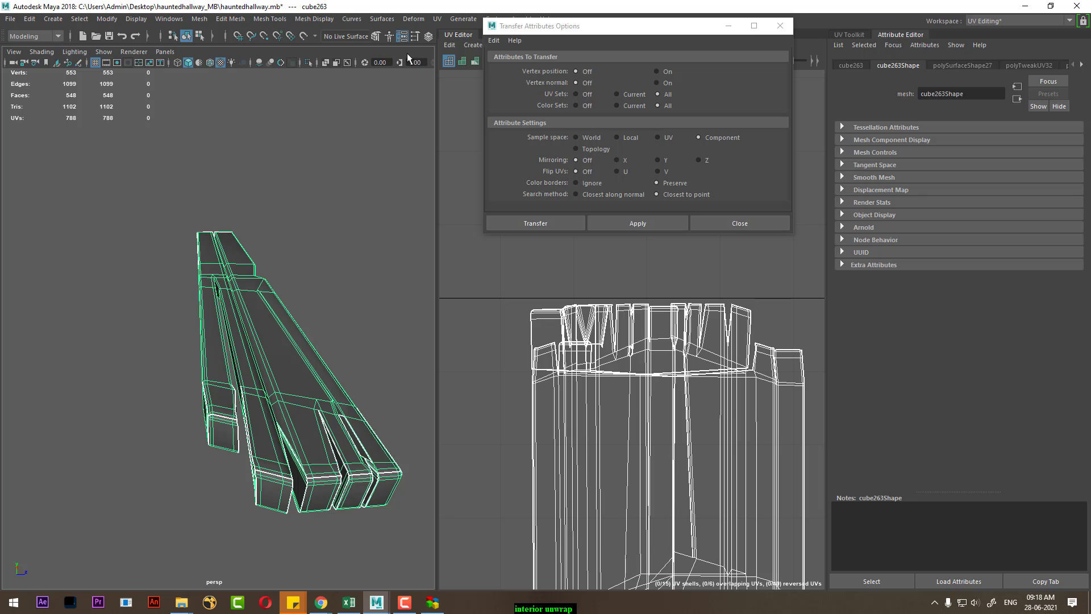
# Step: Select the edge loop along the mesh border in edge mode
pyautogui.click(435, 19)
pyautogui.keyDown('alt'); pyautogui.moveTo(220, 396); pyautogui.dragTo(204, 391); pyautogui.keyUp('alt')
pyautogui.moveTo(204, 391); pyautogui.dragTo(216, 254, button='right')
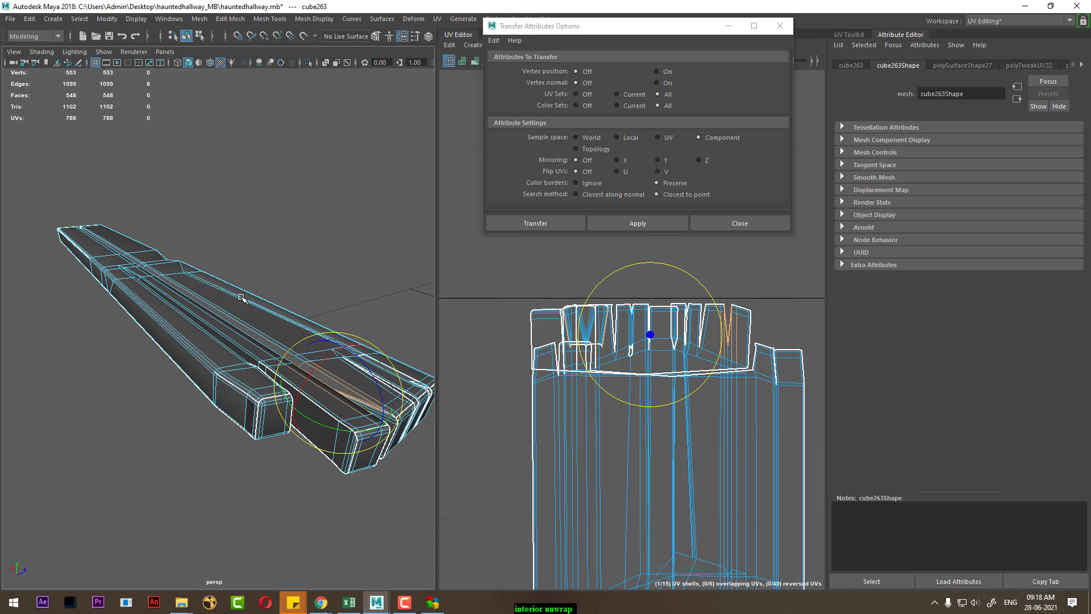
pyautogui.scroll(2, 254, 423)
pyautogui.doubleClick(254, 424)
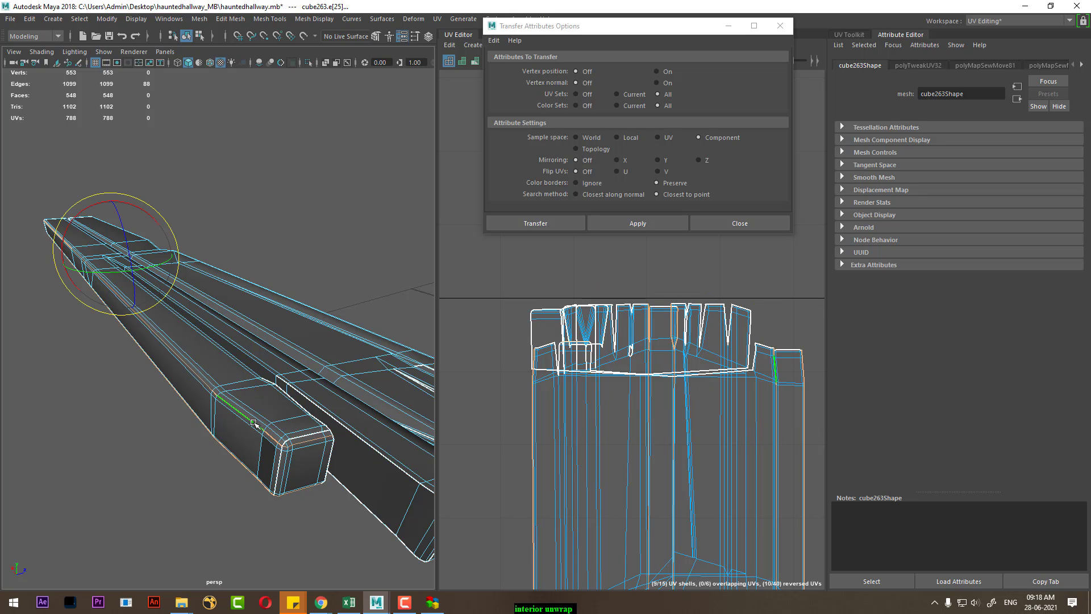
pyautogui.moveTo(254, 429)
pyautogui.keyDown('alt'); pyautogui.mouseDown()
pyautogui.moveTo(241, 436)
pyautogui.moveTo(206, 407)
pyautogui.mouseUp(); pyautogui.keyUp('alt')
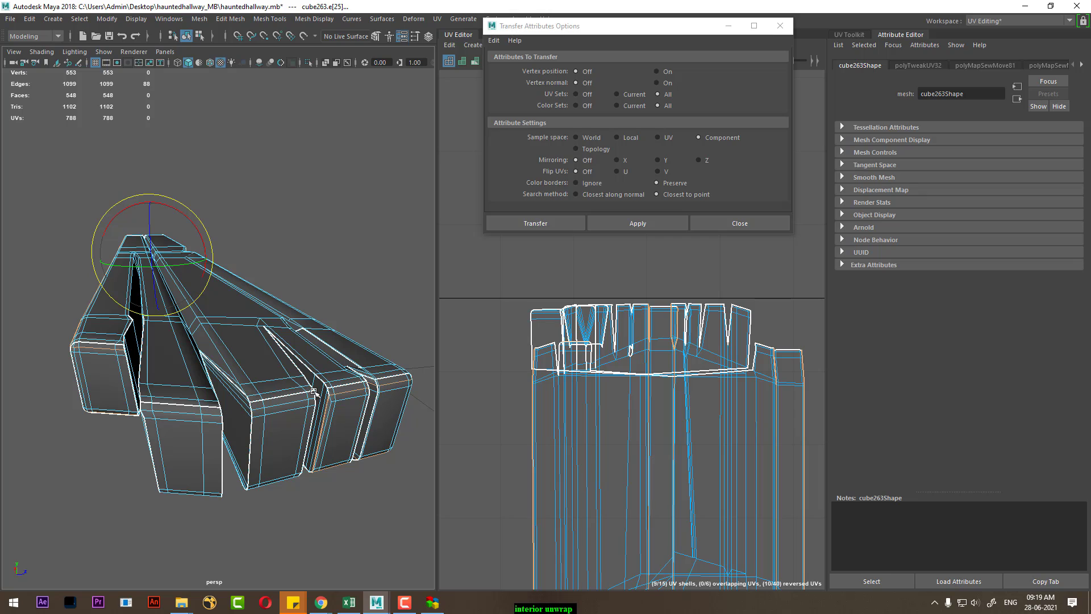
pyautogui.press('w')
pyautogui.scroll(2, 336, 401)
pyautogui.scroll(1, 318, 409)
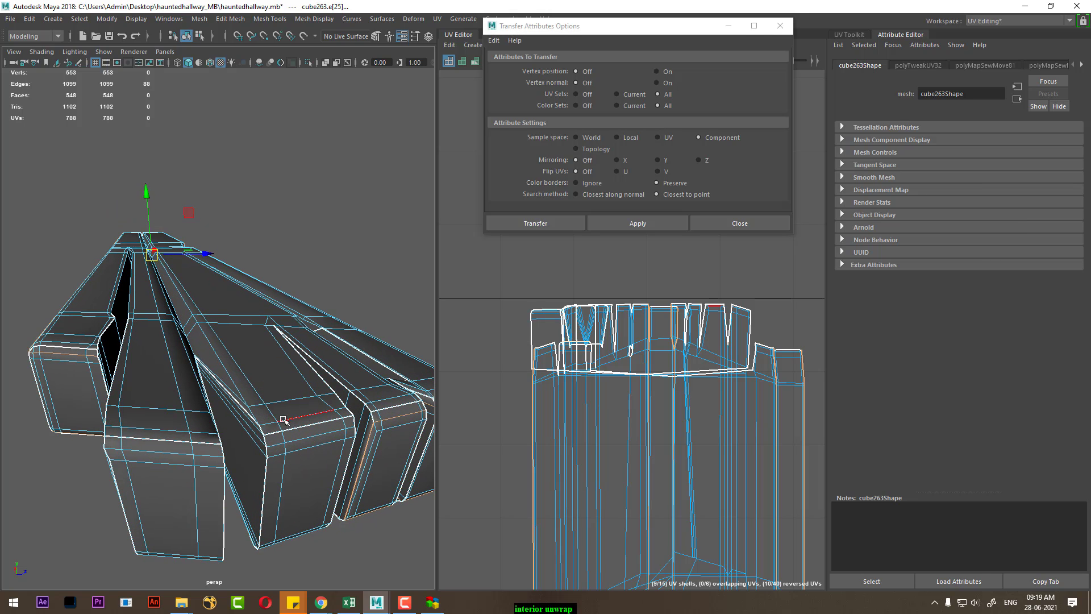
# Step: Select the side block's edge loop, then return to object mode and reselect cube263
pyautogui.doubleClick(288, 427)
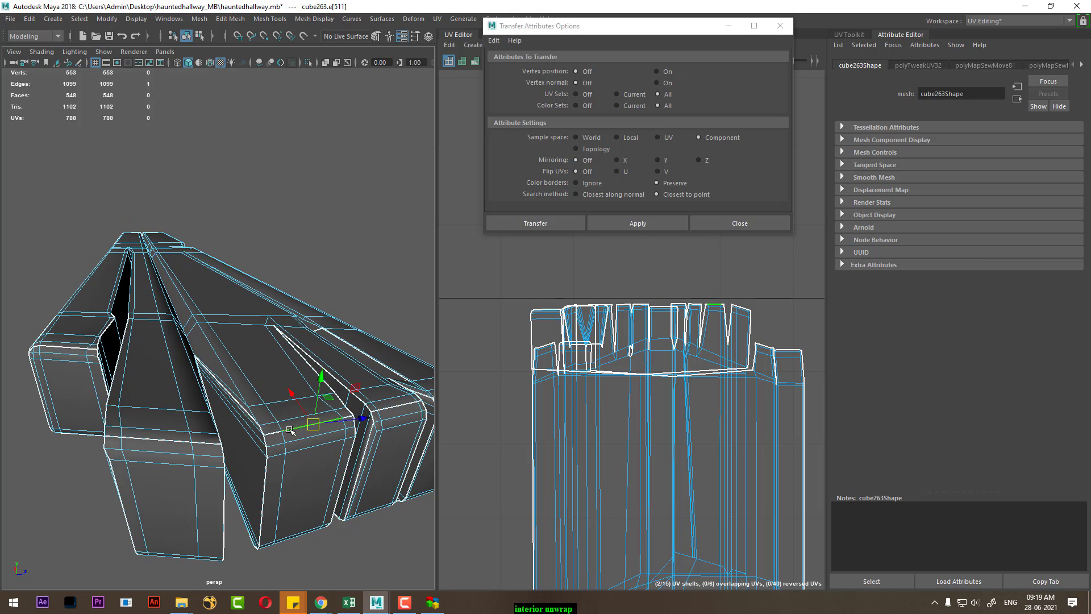
pyautogui.keyDown('alt'); pyautogui.moveTo(288, 427); pyautogui.dragTo(281, 437); pyautogui.keyUp('alt')
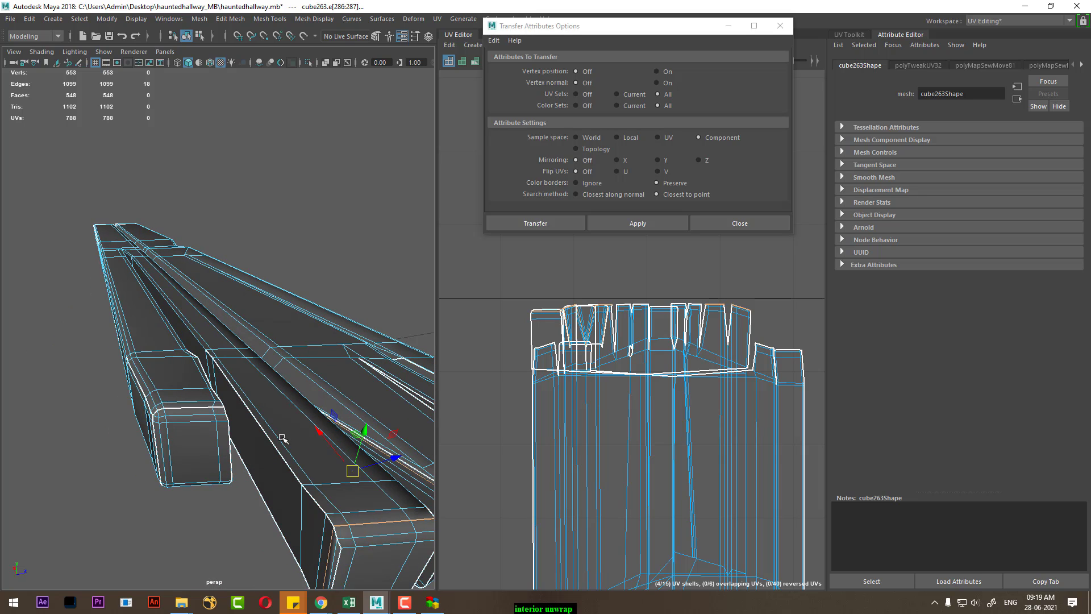
pyautogui.scroll(-3, 278, 435)
pyautogui.scroll(-2, 219, 324)
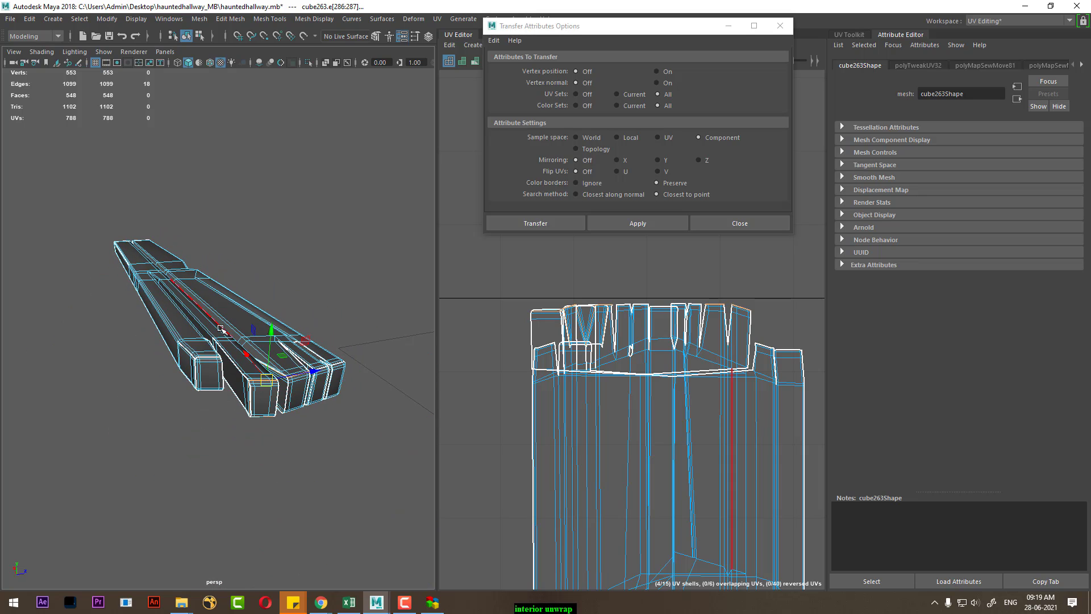
pyautogui.moveTo(231, 284); pyautogui.dragTo(360, 205, button='right')
pyautogui.click(242, 352)
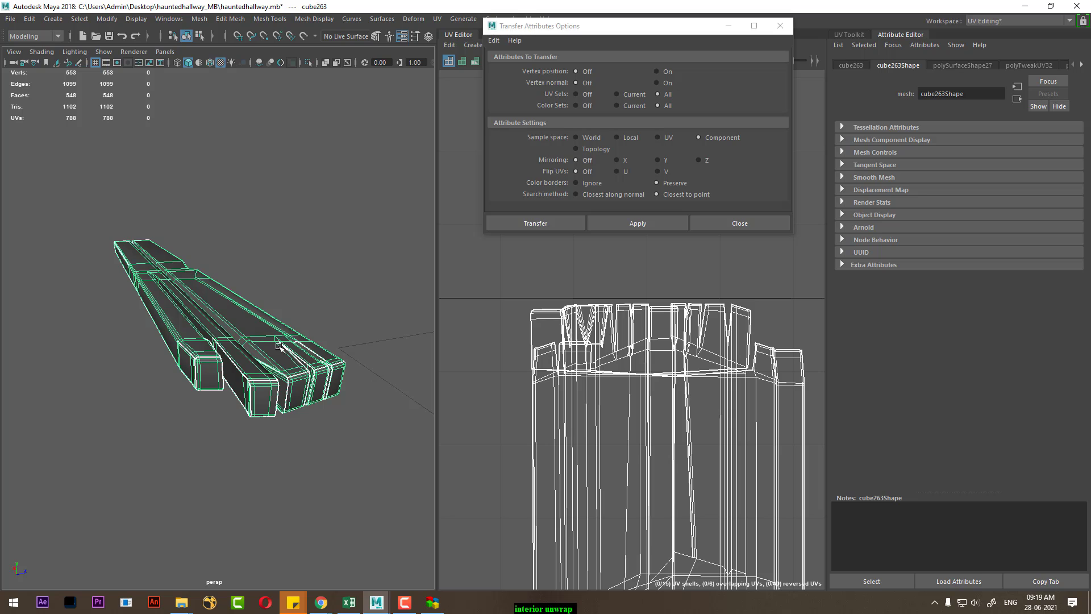
pyautogui.moveTo(279, 347)
pyautogui.keyDown('alt'); pyautogui.mouseDown()
pyautogui.moveTo(157, 402)
pyautogui.moveTo(192, 463)
pyautogui.mouseUp(); pyautogui.keyUp('alt')
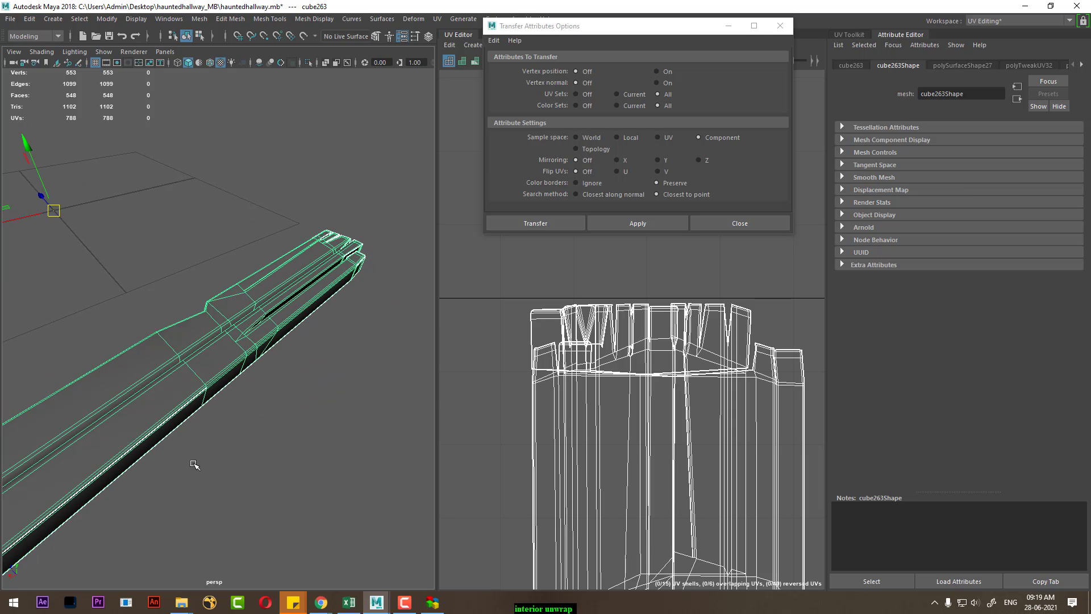
# Step: Apply a Y-axis planar projection to the plank, stretching its height to 0.959
pyautogui.click(437, 19)
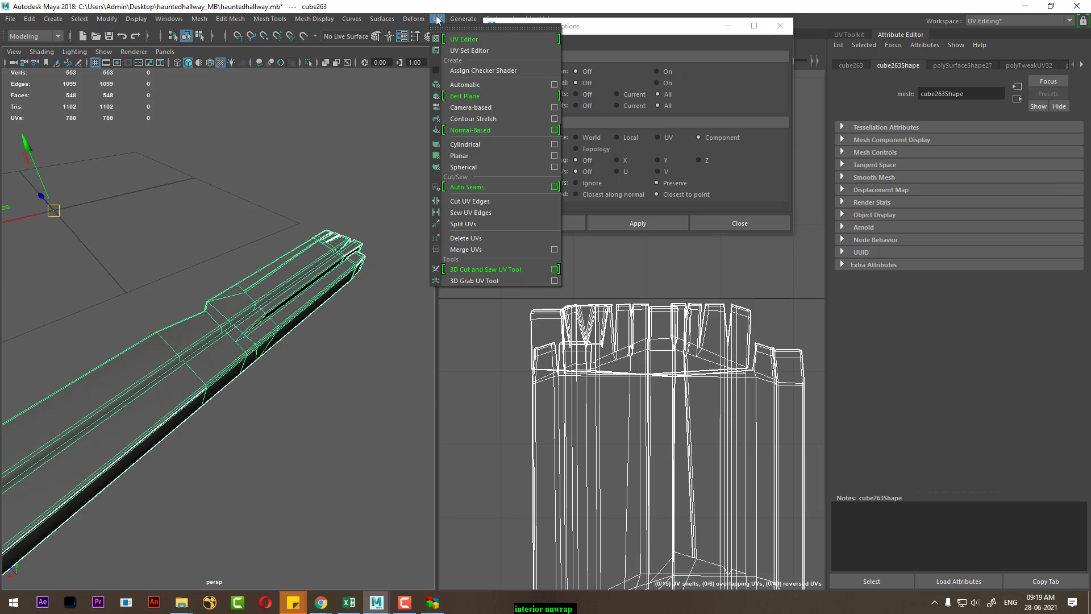
pyautogui.click(555, 156)
pyautogui.click(650, 225)
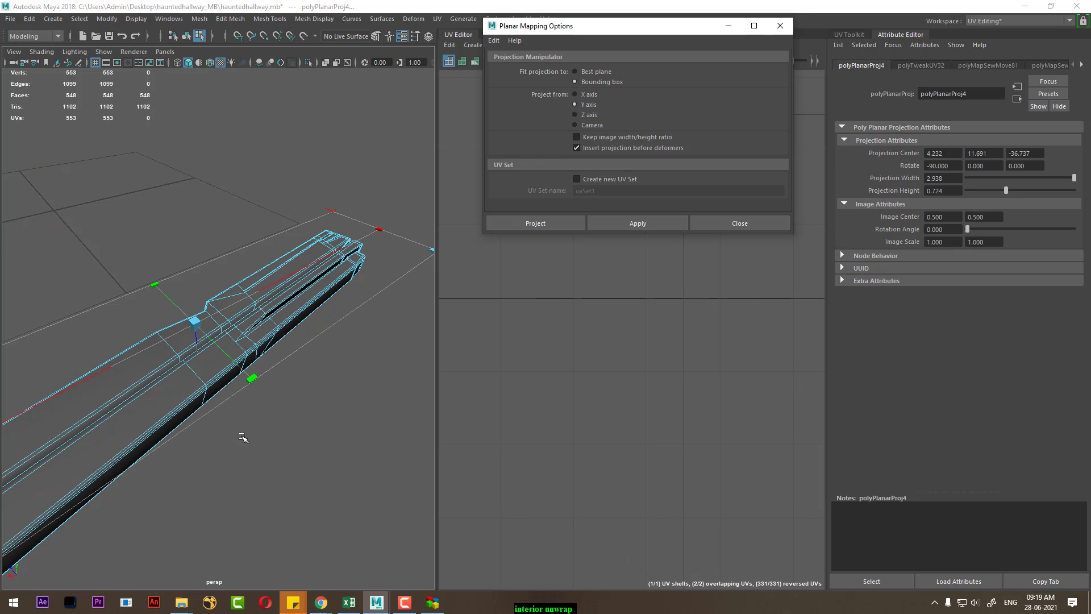
pyautogui.press('f')
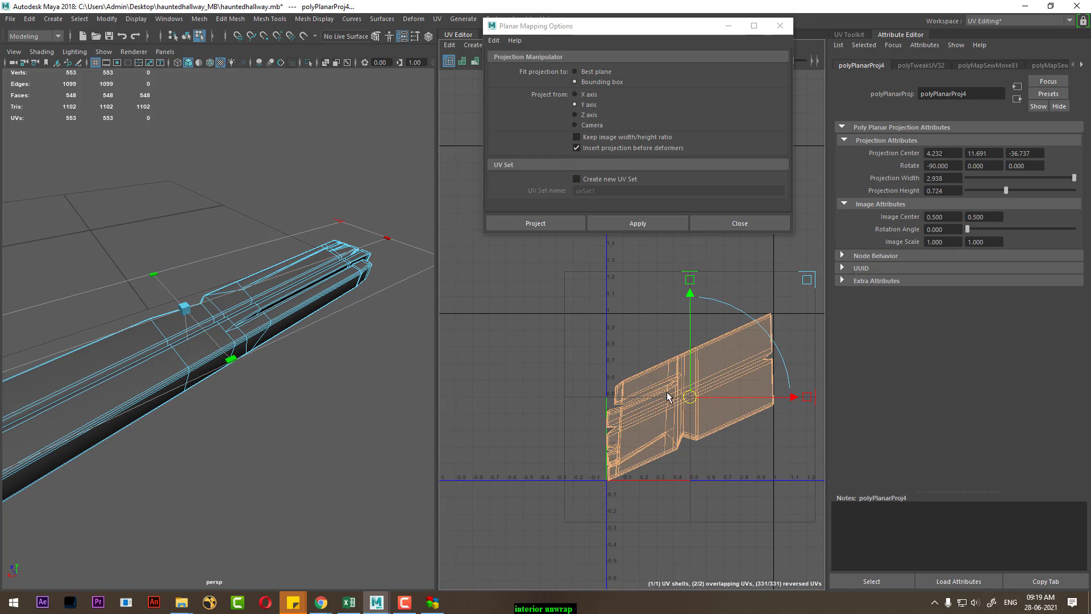
pyautogui.moveTo(230, 364)
pyautogui.mouseDown()
pyautogui.moveTo(253, 385)
pyautogui.moveTo(300, 365)
pyautogui.mouseUp()
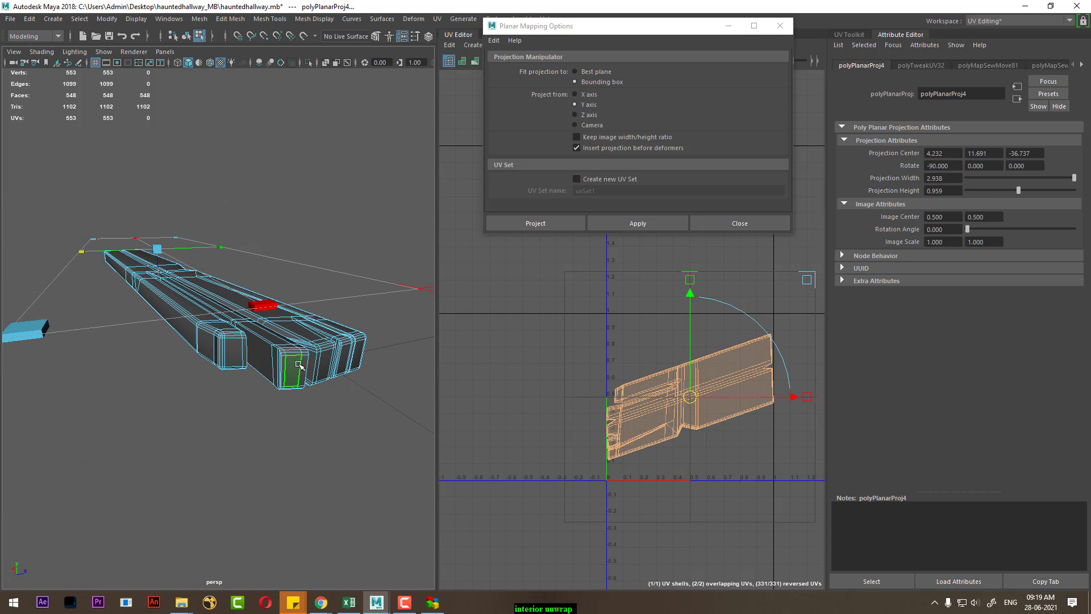
pyautogui.moveTo(300, 364); pyautogui.dragTo(332, 281, button='right')
# Step: Select side faces f[114:115] and several bar faces in face mode
pyautogui.keyDown('alt'); pyautogui.moveTo(331, 383); pyautogui.dragTo(305, 370); pyautogui.keyUp('alt')
pyautogui.keyDown('alt'); pyautogui.moveTo(305, 370); pyautogui.dragTo(324, 381, button='middle'); pyautogui.keyUp('alt')
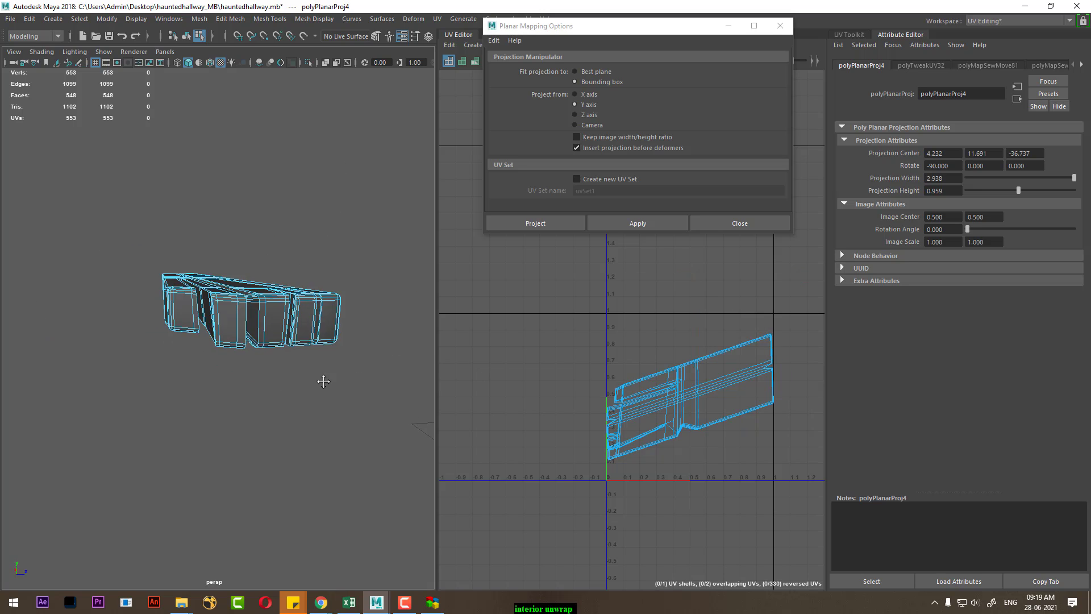
pyautogui.scroll(3, 324, 382)
pyautogui.moveTo(341, 281); pyautogui.dragTo(318, 310, button='right')
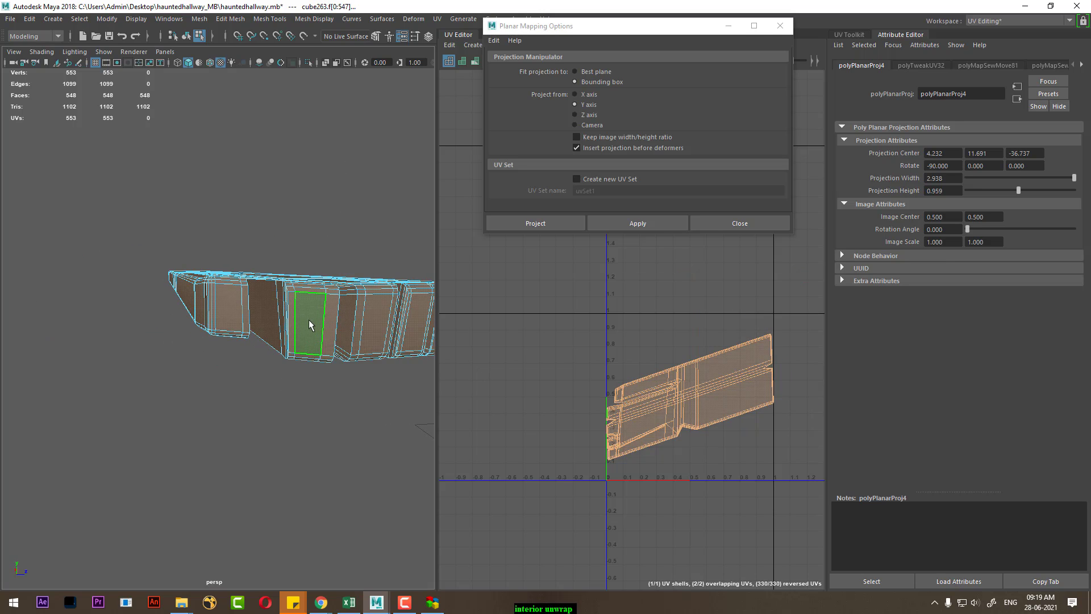
pyautogui.click(306, 320)
pyautogui.keyDown('shift'); pyautogui.click(360, 325); pyautogui.keyUp('shift')
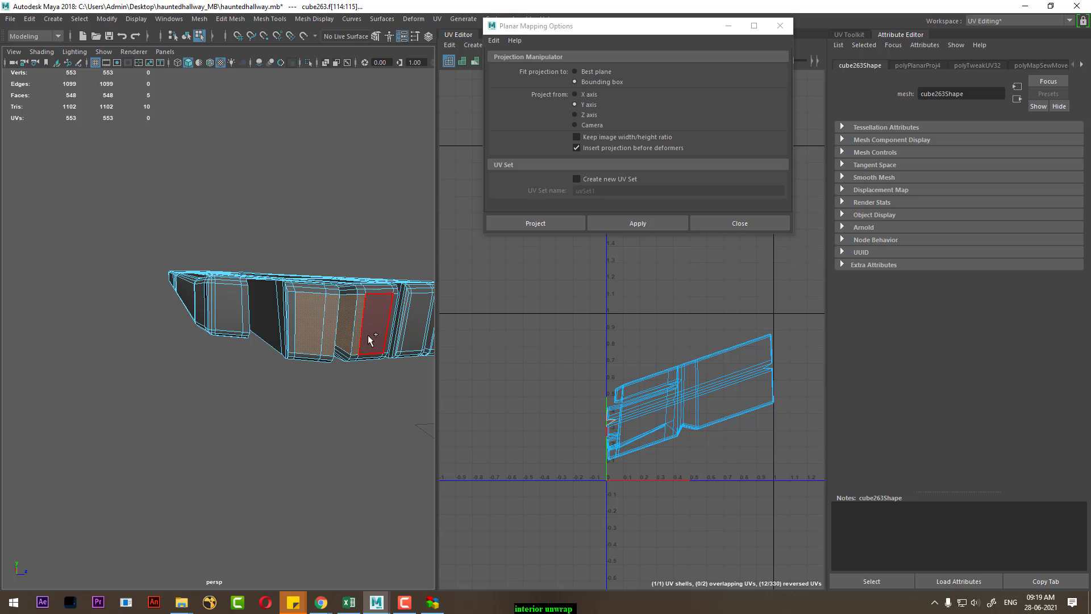
pyautogui.keyDown('shift'); pyautogui.click(253, 324); pyautogui.keyUp('shift')
pyautogui.keyDown('shift'); pyautogui.click(214, 315); pyautogui.keyUp('shift')
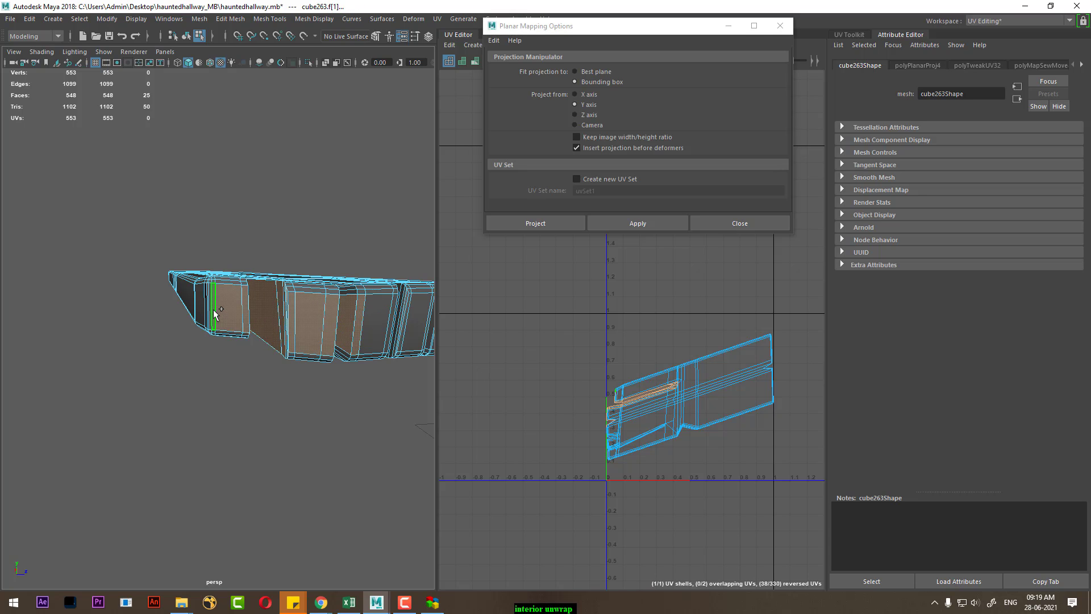
pyautogui.moveTo(215, 314)
pyautogui.keyDown('alt'); pyautogui.mouseDown()
pyautogui.moveTo(261, 335)
pyautogui.moveTo(224, 358)
pyautogui.moveTo(288, 343)
pyautogui.moveTo(200, 344)
pyautogui.mouseUp(); pyautogui.keyUp('alt')
pyautogui.keyDown('shift'); pyautogui.click(269, 338); pyautogui.keyUp('shift')
# Step: Add the bar's long side face and end faces to the selection
pyautogui.keyDown('shift'); pyautogui.click(141, 314); pyautogui.keyUp('shift')
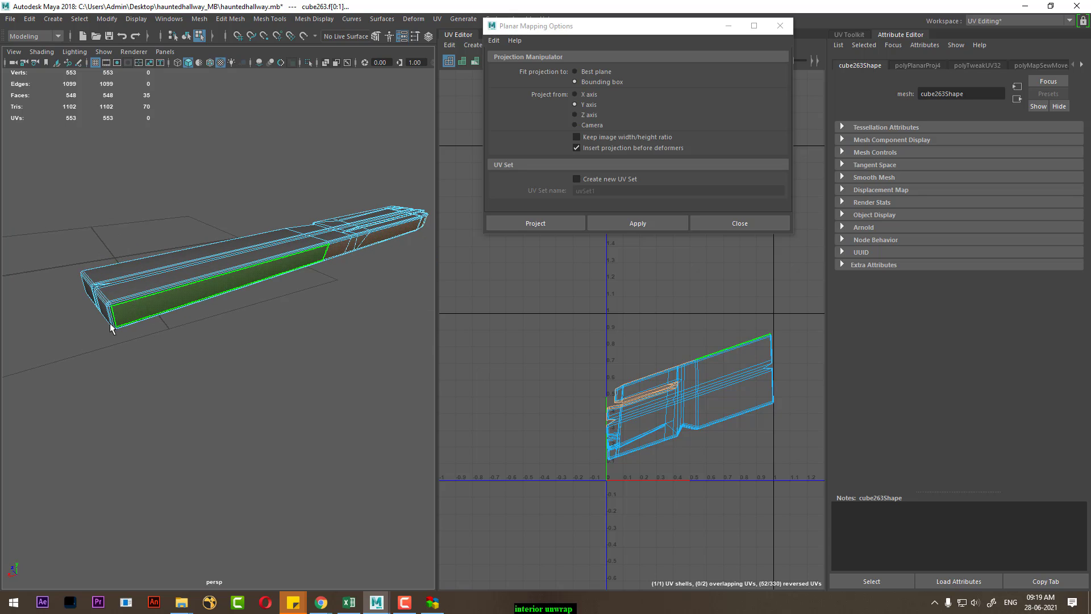
pyautogui.moveTo(141, 315)
pyautogui.keyDown('alt'); pyautogui.mouseDown()
pyautogui.moveTo(279, 374)
pyautogui.moveTo(232, 343)
pyautogui.moveTo(380, 328)
pyautogui.mouseUp(); pyautogui.keyUp('alt')
pyautogui.keyDown('shift'); pyautogui.click(203, 351); pyautogui.keyUp('shift')
pyautogui.keyDown('shift'); pyautogui.click(154, 351); pyautogui.keyUp('shift')
pyautogui.keyDown('shift'); pyautogui.click(278, 373); pyautogui.keyUp('shift')
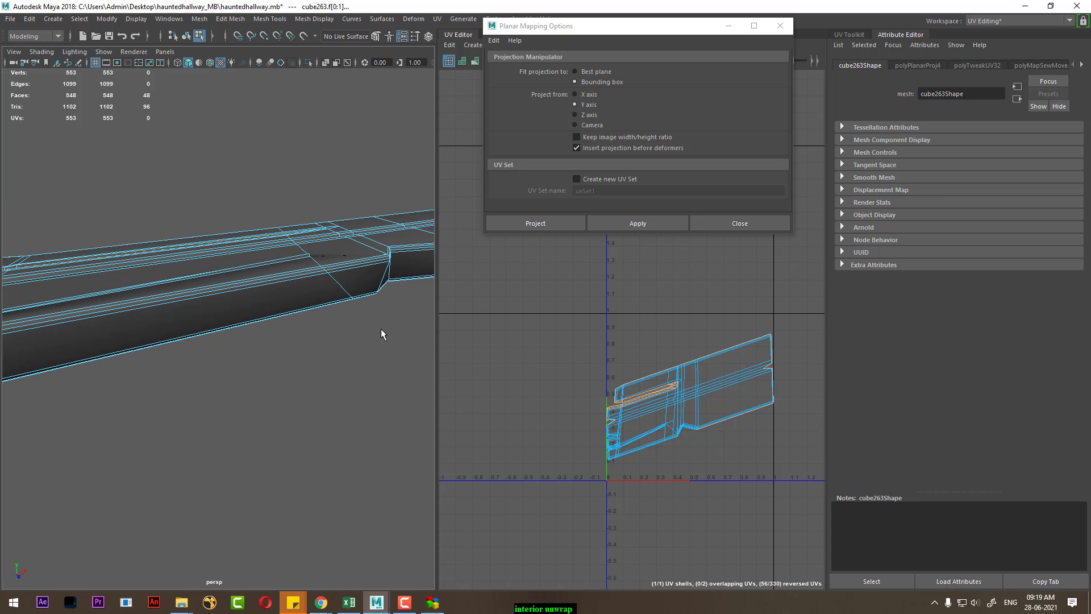
pyautogui.keyDown('shift'); pyautogui.click(346, 286); pyautogui.keyUp('shift')
pyautogui.keyDown('alt'); pyautogui.moveTo(347, 285); pyautogui.dragTo(207, 357); pyautogui.keyUp('alt')
pyautogui.keyDown('shift'); pyautogui.click(178, 396); pyautogui.keyUp('shift')
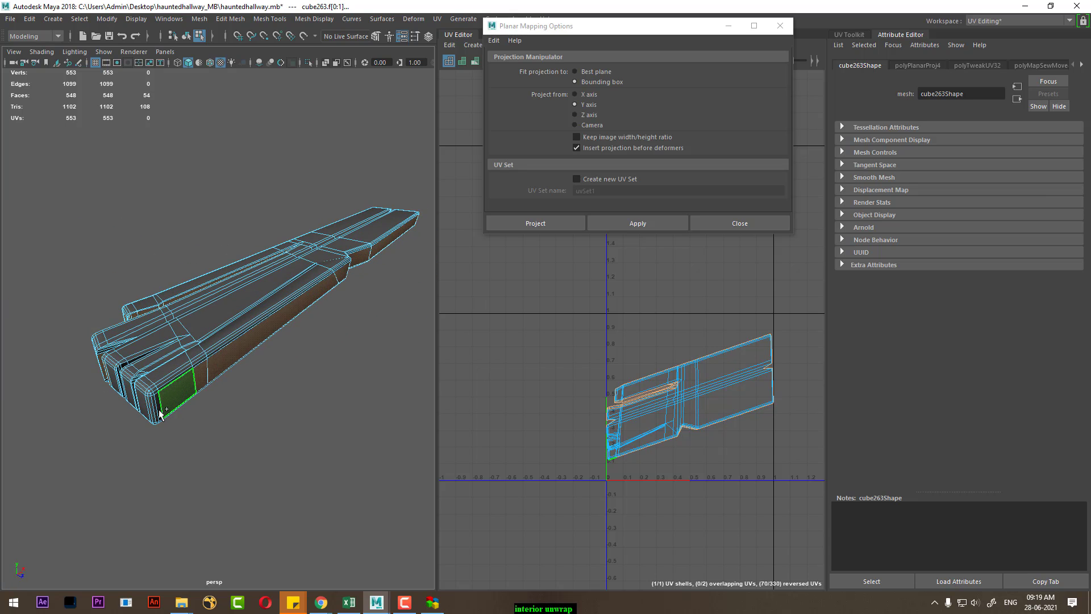
# Step: Add the bar's front face loop and convert the selection to its 231 edges
pyautogui.moveTo(178, 397)
pyautogui.keyDown('alt'); pyautogui.mouseDown()
pyautogui.moveTo(237, 397)
pyautogui.moveTo(181, 411)
pyautogui.moveTo(196, 392)
pyautogui.mouseUp(); pyautogui.keyUp('alt')
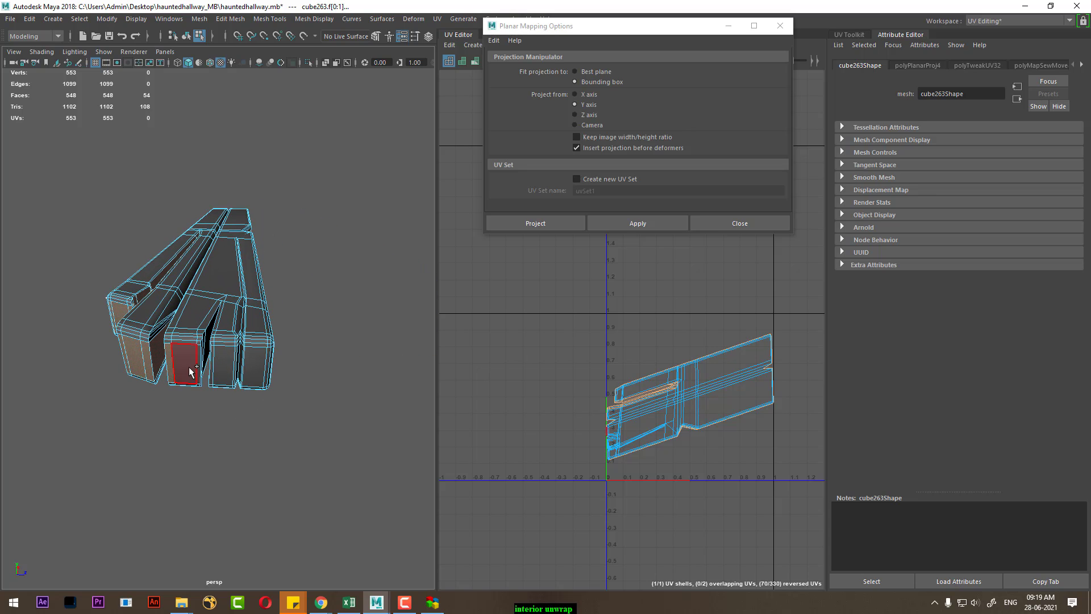
pyautogui.keyDown('shift'); pyautogui.doubleClick(190, 373); pyautogui.keyUp('shift')
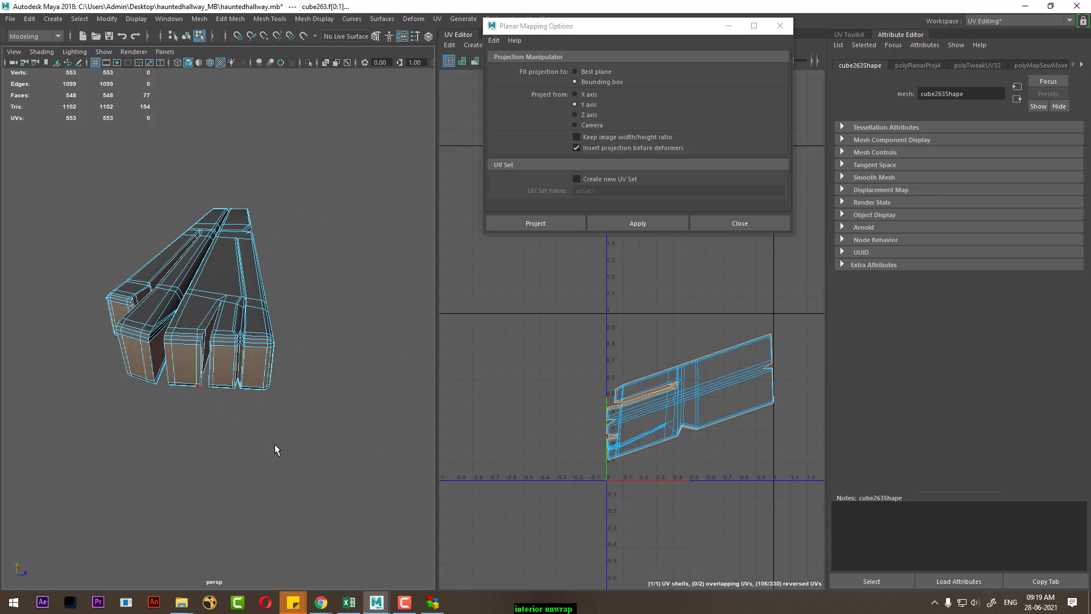
pyautogui.moveTo(179, 384)
pyautogui.keyDown('alt'); pyautogui.mouseDown()
pyautogui.moveTo(158, 407)
pyautogui.moveTo(206, 379)
pyautogui.mouseUp(); pyautogui.keyUp('alt')
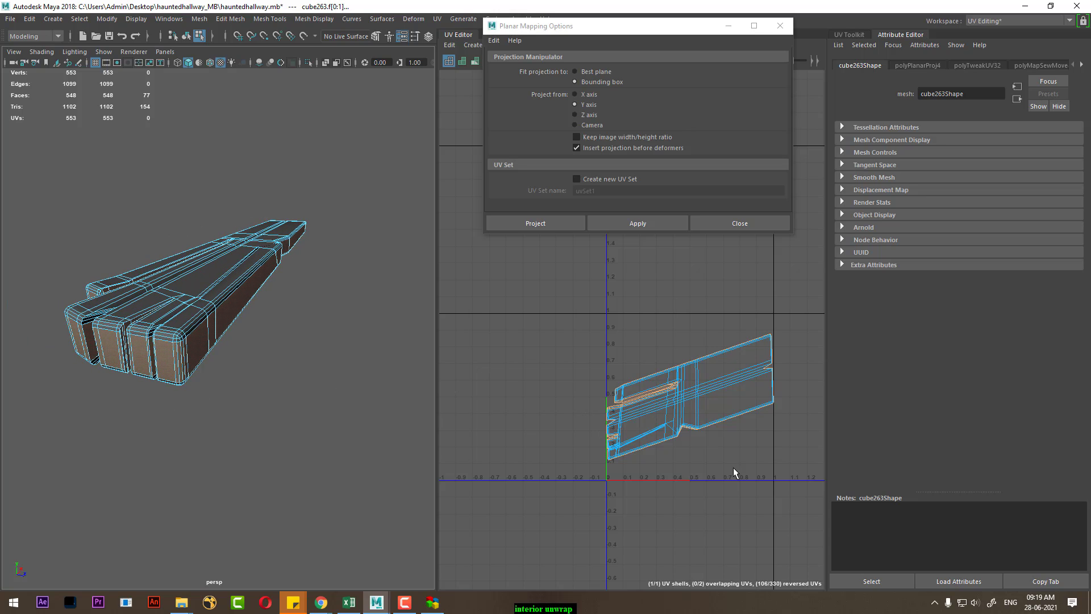
pyautogui.keyDown('shift'); pyautogui.moveTo(318, 377); pyautogui.dragTo(322, 243, button='right'); pyautogui.keyUp('shift')
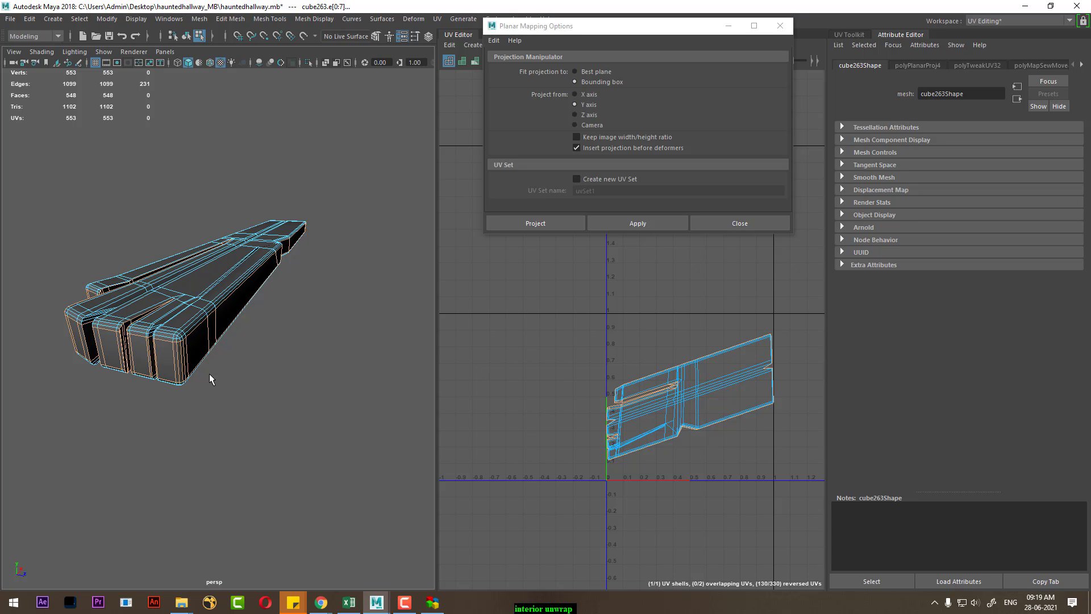
pyautogui.keyDown('alt'); pyautogui.moveTo(399, 367); pyautogui.dragTo(254, 309); pyautogui.keyUp('alt')
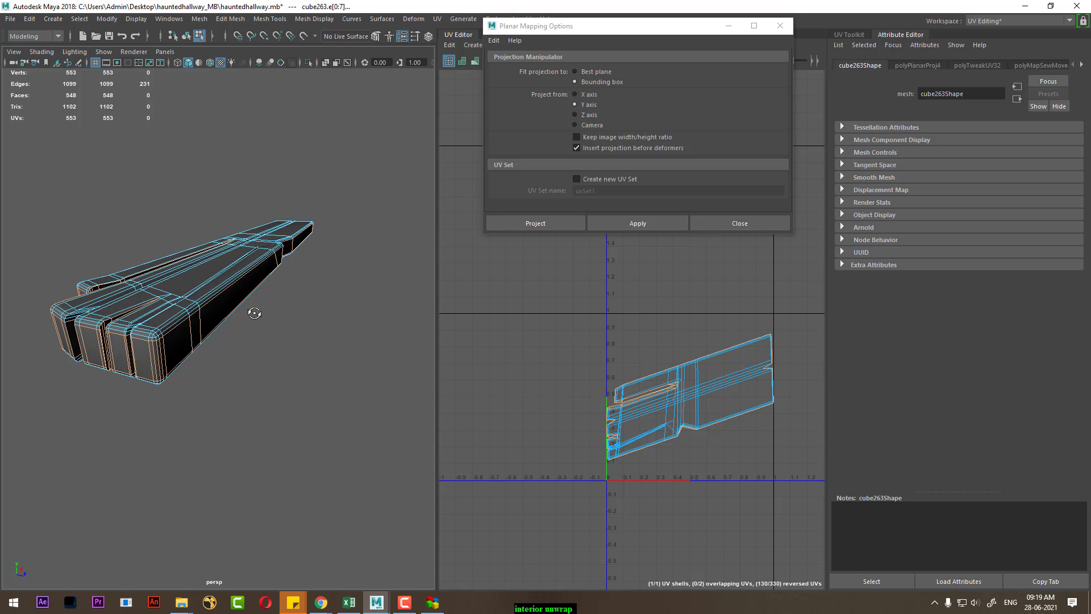
pyautogui.keyDown('alt'); pyautogui.moveTo(674, 366); pyautogui.dragTo(622, 339, button='middle'); pyautogui.keyUp('alt')
pyautogui.scroll(1, 625, 344)
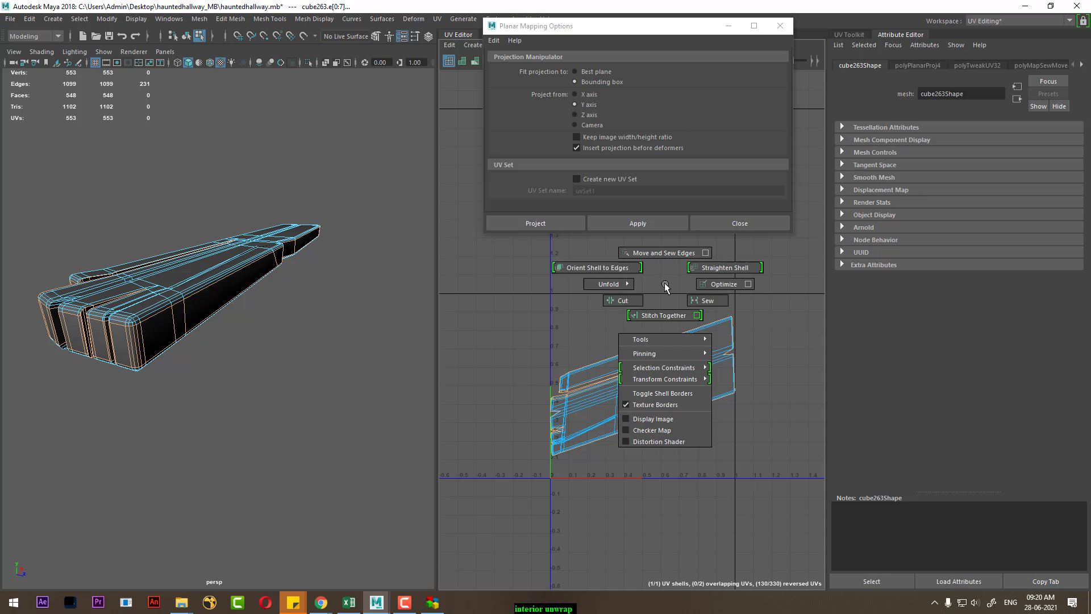
# Step: Cut the bar's UVs along the selected edges and move one shell up and left
pyautogui.keyDown('shift'); pyautogui.moveTo(630, 353); pyautogui.dragTo(341, 415, button='right'); pyautogui.keyUp('shift')
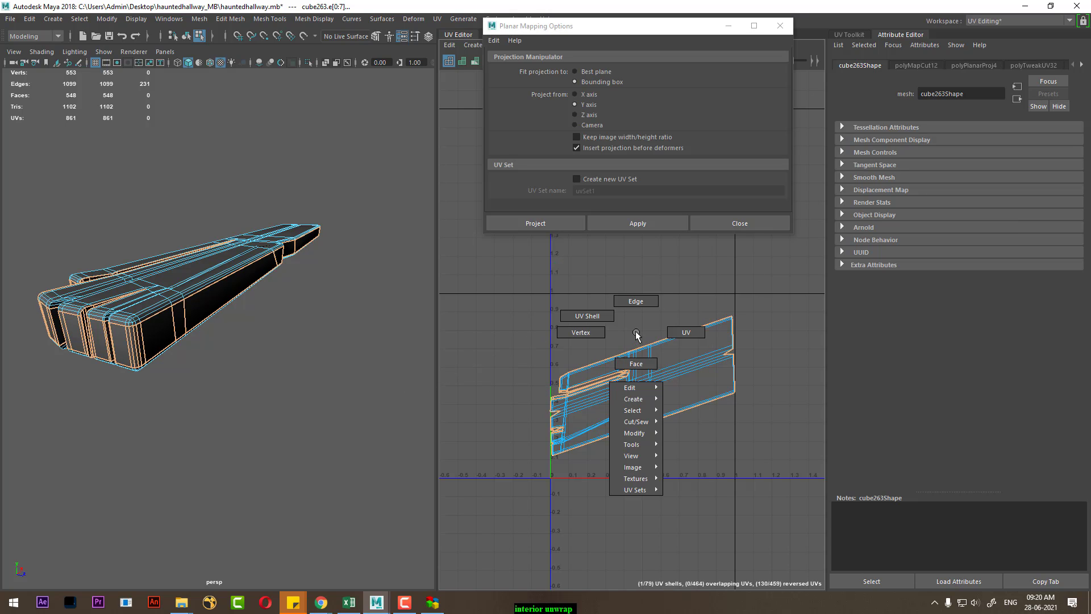
pyautogui.moveTo(637, 330); pyautogui.dragTo(694, 322, button='right')
pyautogui.click(610, 390)
pyautogui.keyDown('ctrl'); pyautogui.moveTo(610, 390); pyautogui.dragTo(647, 419, button='right'); pyautogui.keyUp('ctrl')
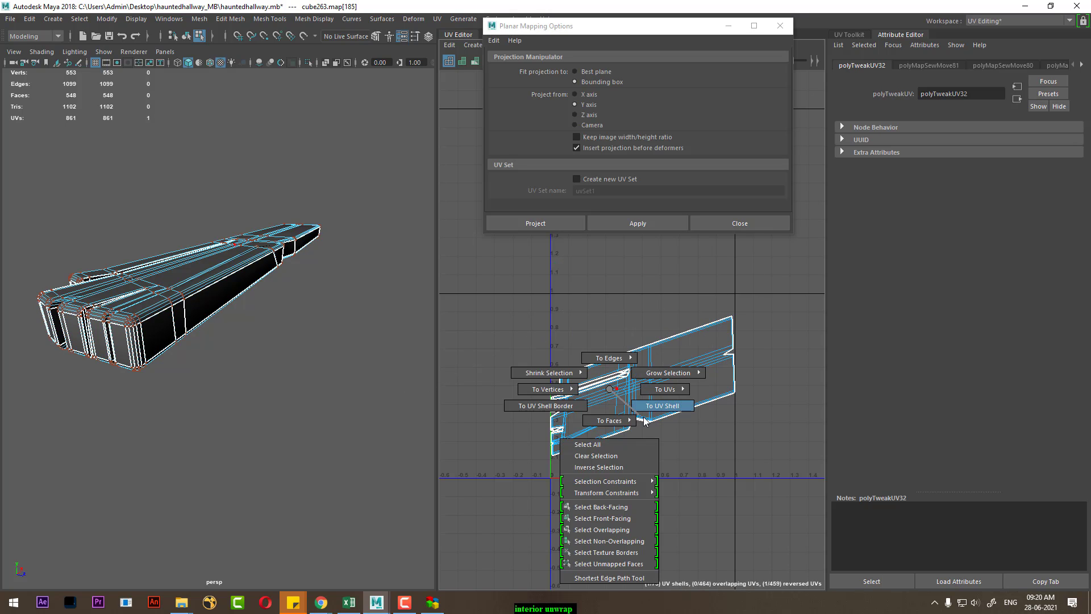
pyautogui.moveTo(642, 415); pyautogui.dragTo(603, 353)
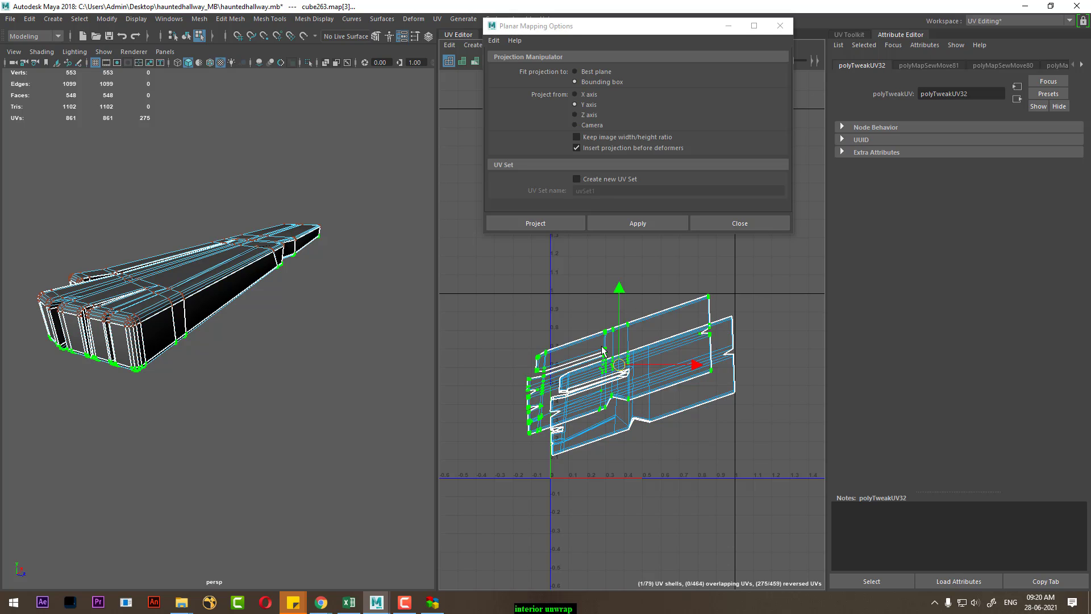
# Step: Move the piece cut off the lower shell down and to the left
pyautogui.click(647, 379)
pyautogui.keyDown('ctrl'); pyautogui.moveTo(596, 402); pyautogui.dragTo(650, 428, button='right'); pyautogui.keyUp('ctrl')
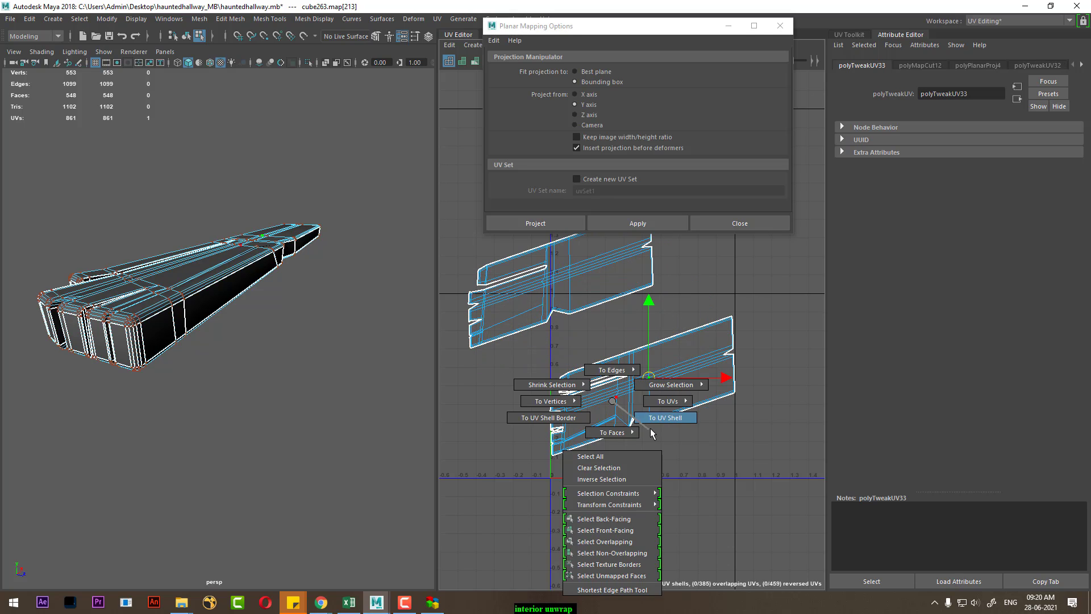
pyautogui.moveTo(529, 402)
pyautogui.mouseDown()
pyautogui.moveTo(470, 468)
pyautogui.moveTo(404, 458)
pyautogui.mouseUp()
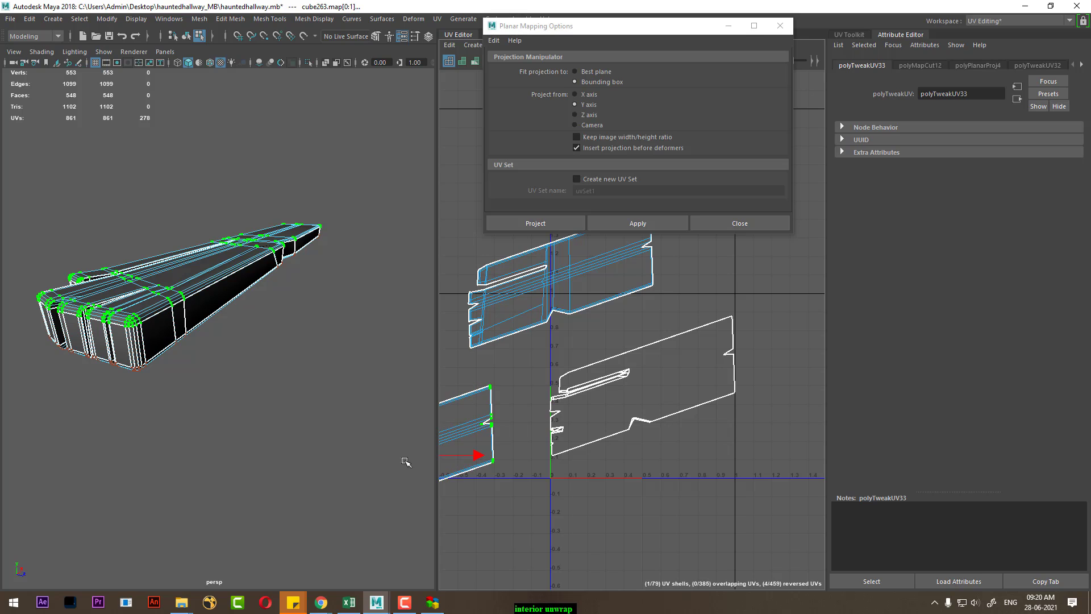
pyautogui.keyDown('alt'); pyautogui.moveTo(566, 417); pyautogui.dragTo(634, 410, button='middle'); pyautogui.keyUp('alt')
pyautogui.keyDown('alt'); pyautogui.moveTo(111, 402); pyautogui.dragTo(223, 388); pyautogui.keyUp('alt')
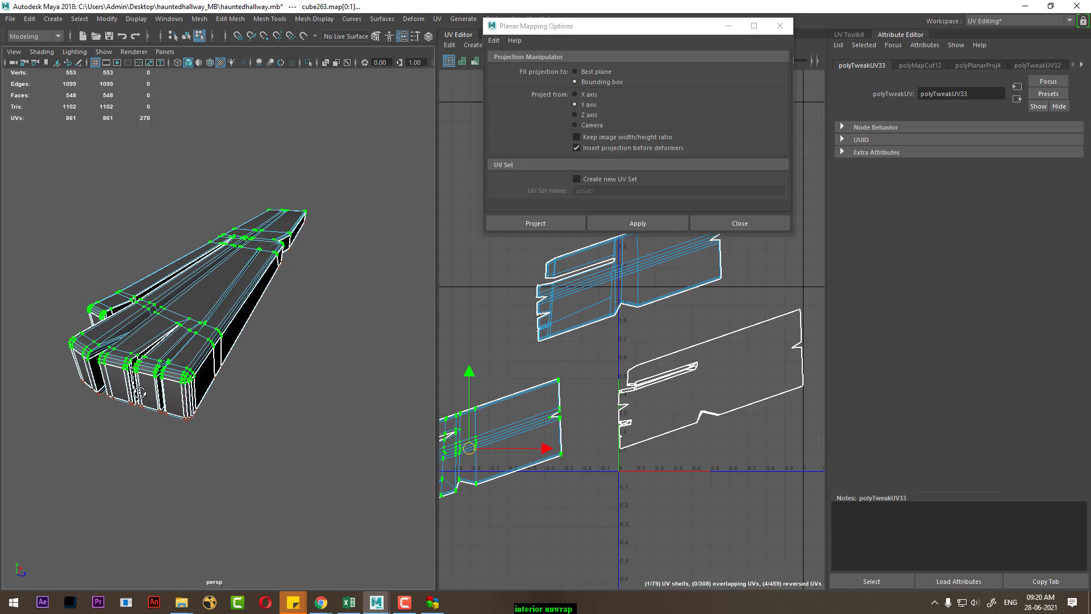
# Step: Select an edge ring along the bar and sew its sides into one long strip
pyautogui.moveTo(225, 276); pyautogui.dragTo(224, 245, button='right')
pyautogui.click(206, 385)
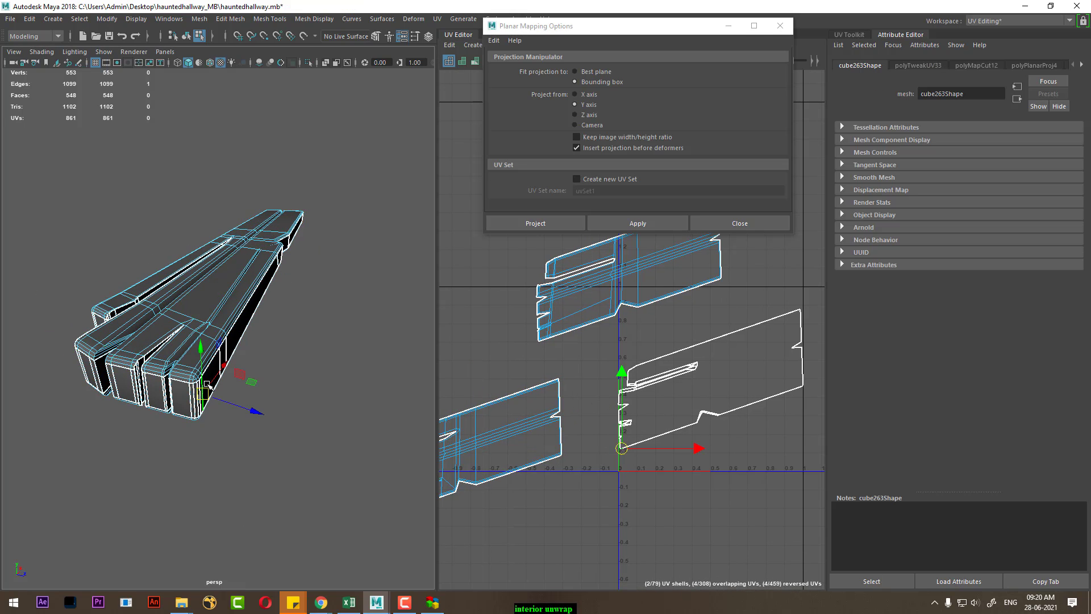
pyautogui.keyDown('ctrl'); pyautogui.moveTo(136, 409); pyautogui.dragTo(57, 386, button='right'); pyautogui.keyUp('ctrl')
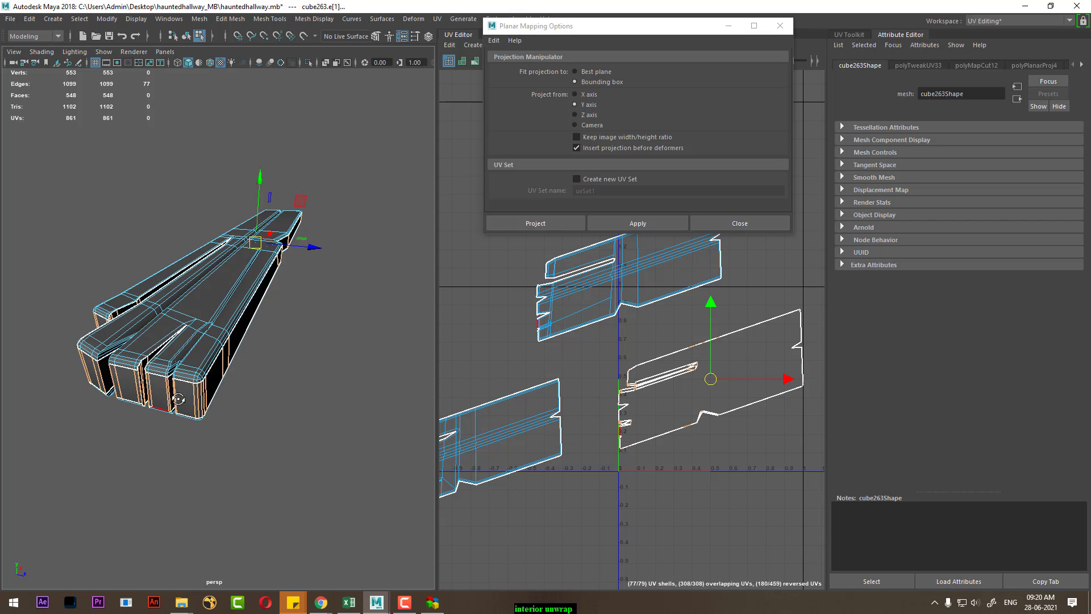
pyautogui.scroll(3, 178, 426)
pyautogui.moveTo(178, 426)
pyautogui.keyDown('alt'); pyautogui.mouseDown()
pyautogui.moveTo(156, 378)
pyautogui.moveTo(209, 397)
pyautogui.moveTo(289, 388)
pyautogui.moveTo(257, 420)
pyautogui.moveTo(236, 423)
pyautogui.mouseUp(); pyautogui.keyUp('alt')
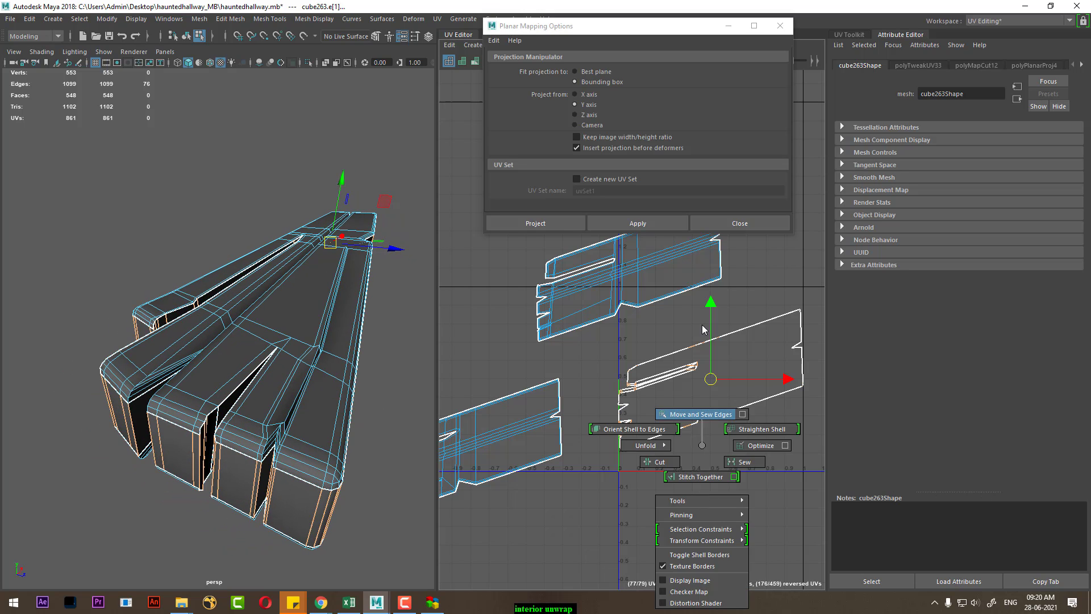
pyautogui.moveTo(697, 483); pyautogui.dragTo(700, 311, button='right')
# Step: Select all UVs of the long strip shell and return the mesh to object mode
pyautogui.scroll(-2, 684, 386)
pyautogui.keyDown('alt'); pyautogui.moveTo(684, 387); pyautogui.dragTo(657, 414, button='middle'); pyautogui.keyUp('alt')
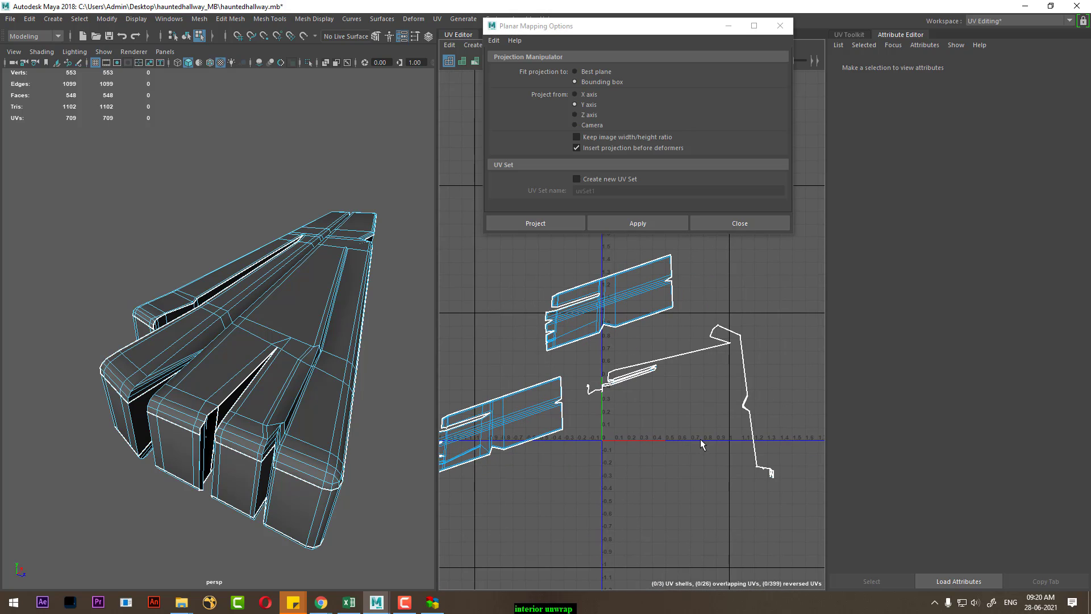
pyautogui.keyDown('alt'); pyautogui.moveTo(701, 443); pyautogui.dragTo(635, 444, button='middle'); pyautogui.keyUp('alt')
pyautogui.moveTo(717, 433); pyautogui.dragTo(717, 433, button='right')
pyautogui.moveTo(648, 462)
pyautogui.mouseDown(button='right')
pyautogui.moveTo(718, 441)
pyautogui.moveTo(597, 302)
pyautogui.mouseUp(button='right')
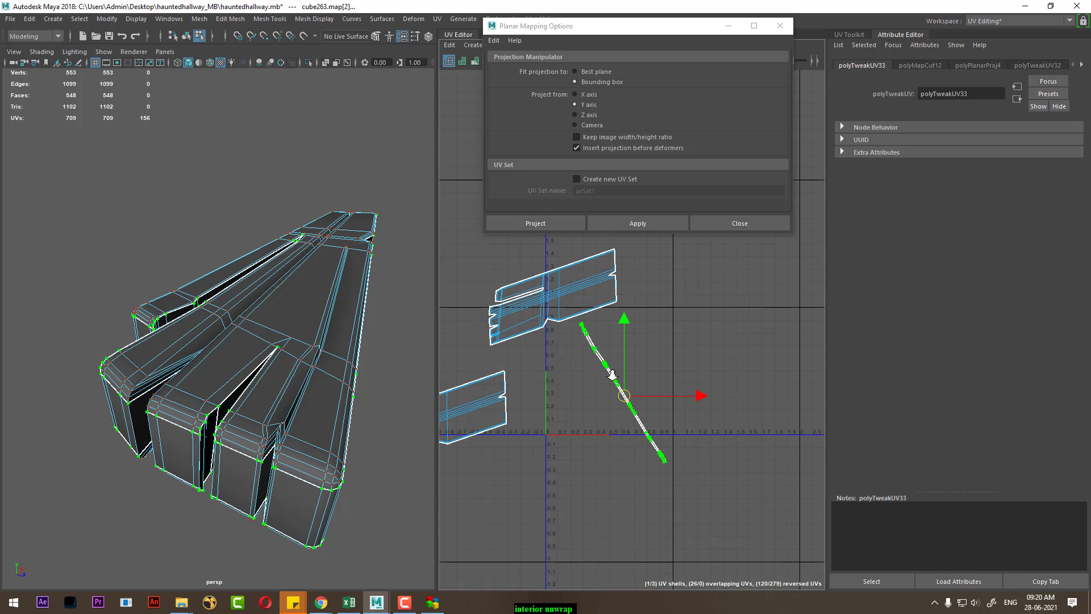
pyautogui.scroll(3, 612, 374)
pyautogui.scroll(3, 612, 374)
pyautogui.scroll(1, 595, 418)
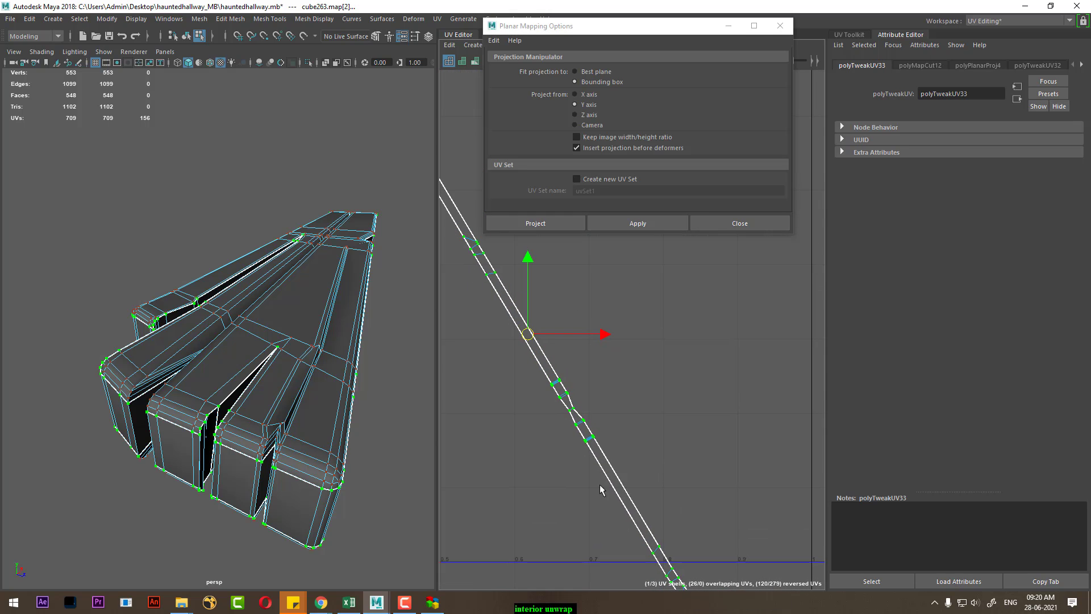
pyautogui.moveTo(216, 274)
pyautogui.mouseDown(button='right')
pyautogui.moveTo(272, 259)
pyautogui.moveTo(218, 594)
pyautogui.mouseUp(button='right')
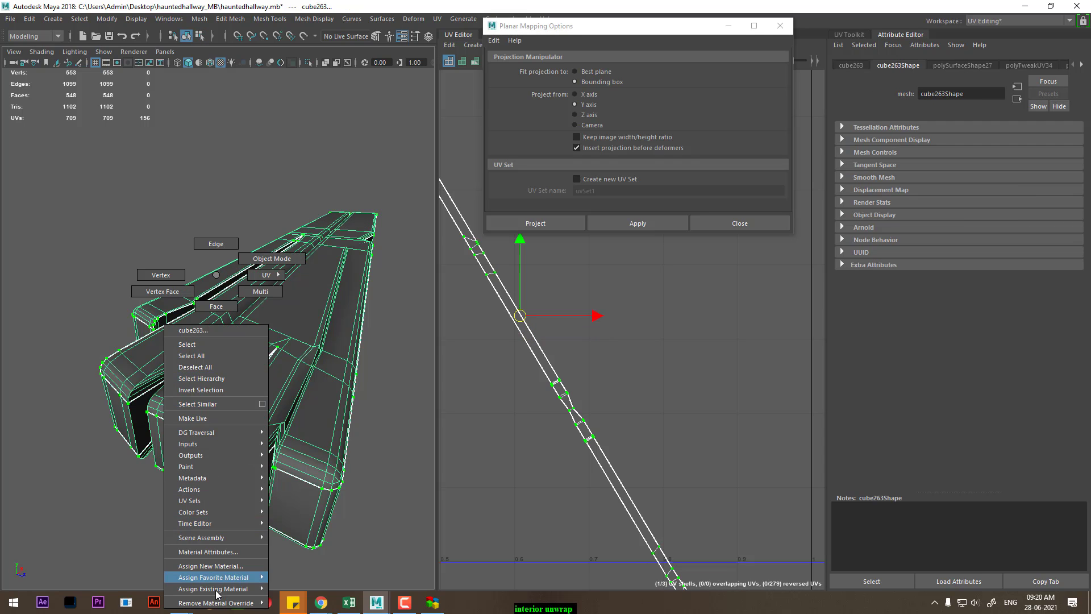
# Step: Apply the checker material to the plank and lay its three UV shells out in 0–1 space
pyautogui.click(309, 566)
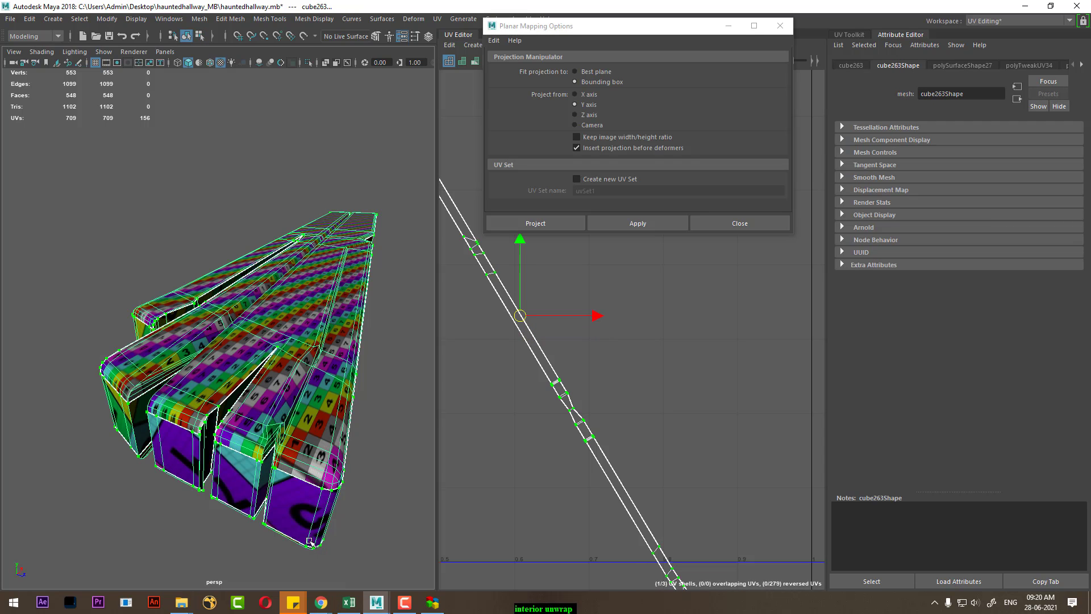
pyautogui.keyDown('alt'); pyautogui.moveTo(310, 543); pyautogui.dragTo(266, 491); pyautogui.keyUp('alt')
pyautogui.scroll(-3, 597, 483)
pyautogui.scroll(-2, 597, 483)
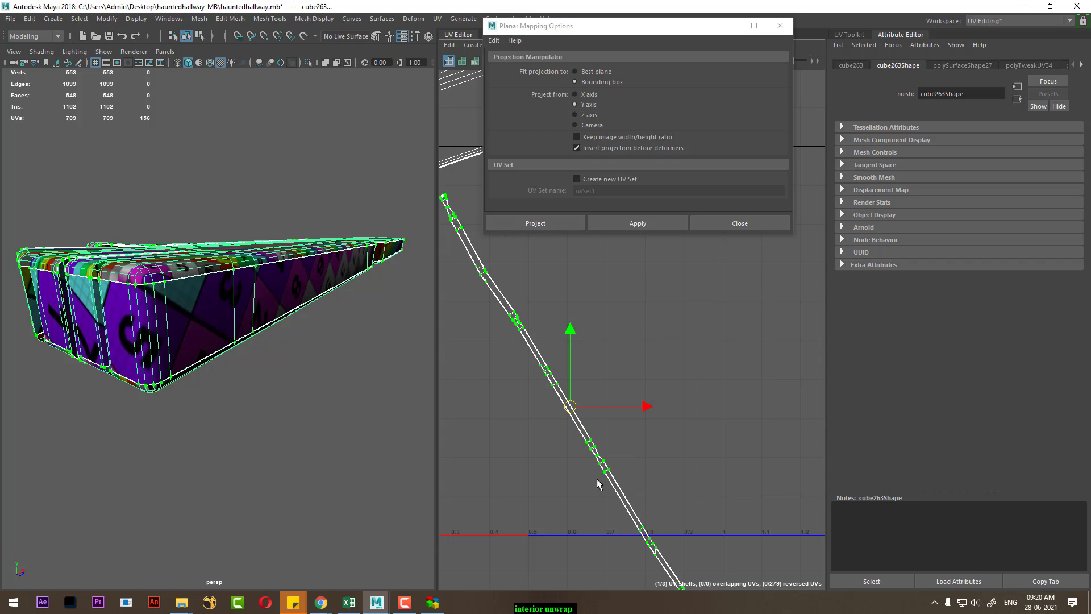
pyautogui.scroll(-2, 577, 479)
pyautogui.scroll(-2, 577, 479)
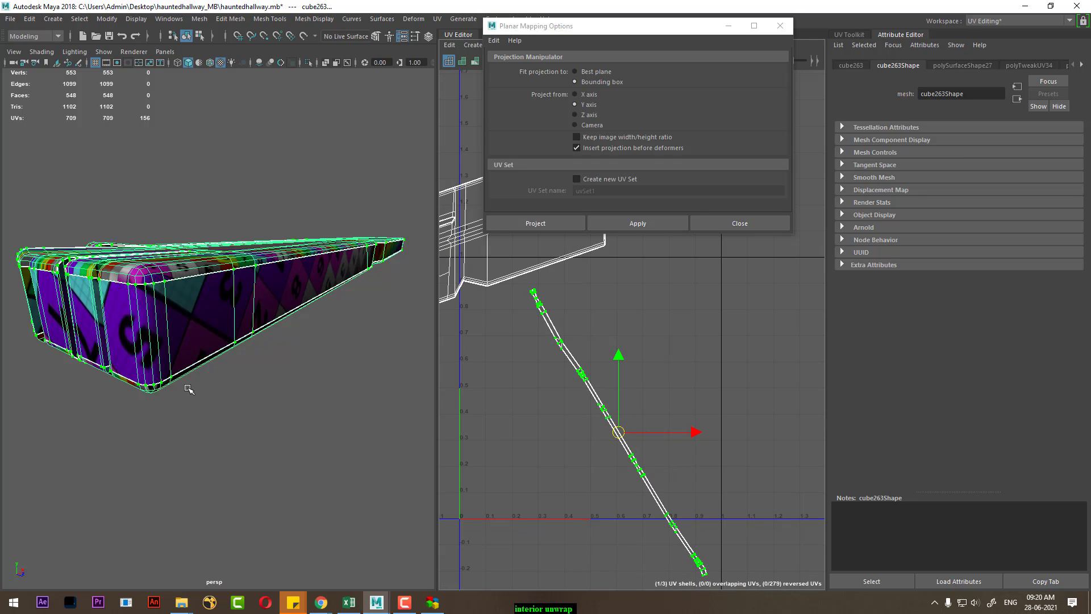
pyautogui.scroll(-2, 654, 460)
pyautogui.scroll(-3, 654, 461)
pyautogui.scroll(-1, 653, 460)
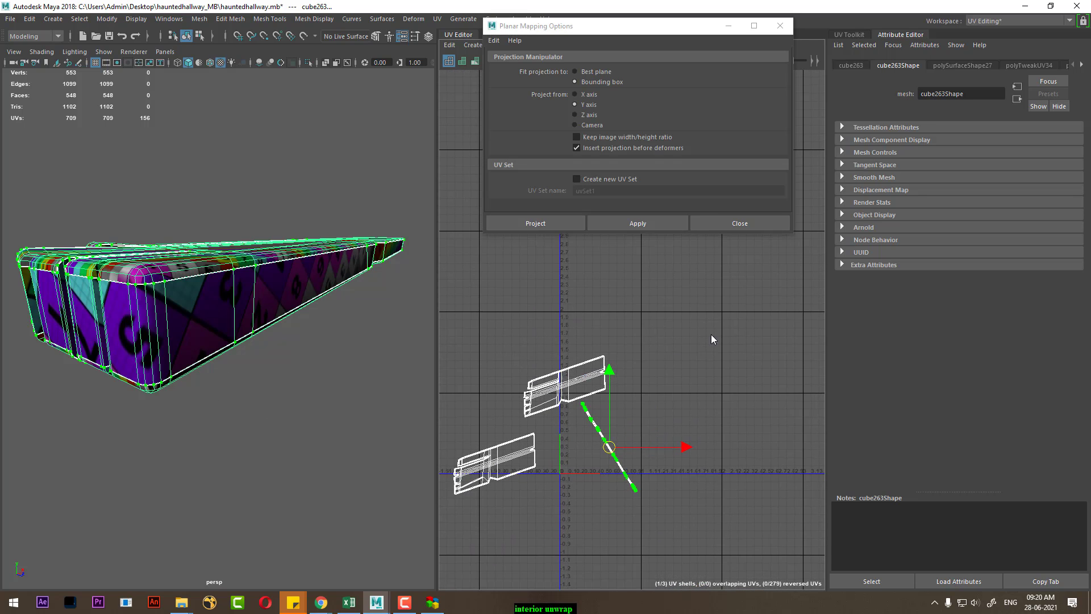
pyautogui.moveTo(711, 334); pyautogui.dragTo(442, 518)
pyautogui.keyDown('shift'); pyautogui.moveTo(536, 438); pyautogui.dragTo(540, 454, button='right'); pyautogui.keyUp('shift')
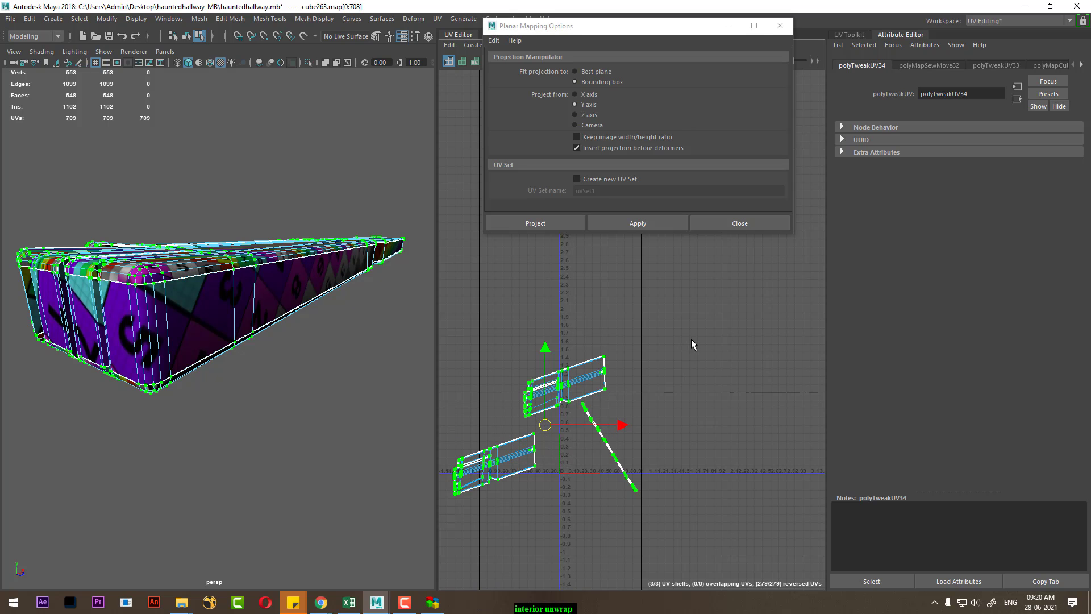
pyautogui.moveTo(692, 294)
pyautogui.keyDown('shift'); pyautogui.mouseDown(button='right')
pyautogui.moveTo(691, 339)
pyautogui.moveTo(646, 321)
pyautogui.mouseUp(button='right'); pyautogui.keyUp('shift')
pyautogui.keyDown('shift'); pyautogui.moveTo(579, 340); pyautogui.dragTo(577, 339, button='right'); pyautogui.keyUp('shift')
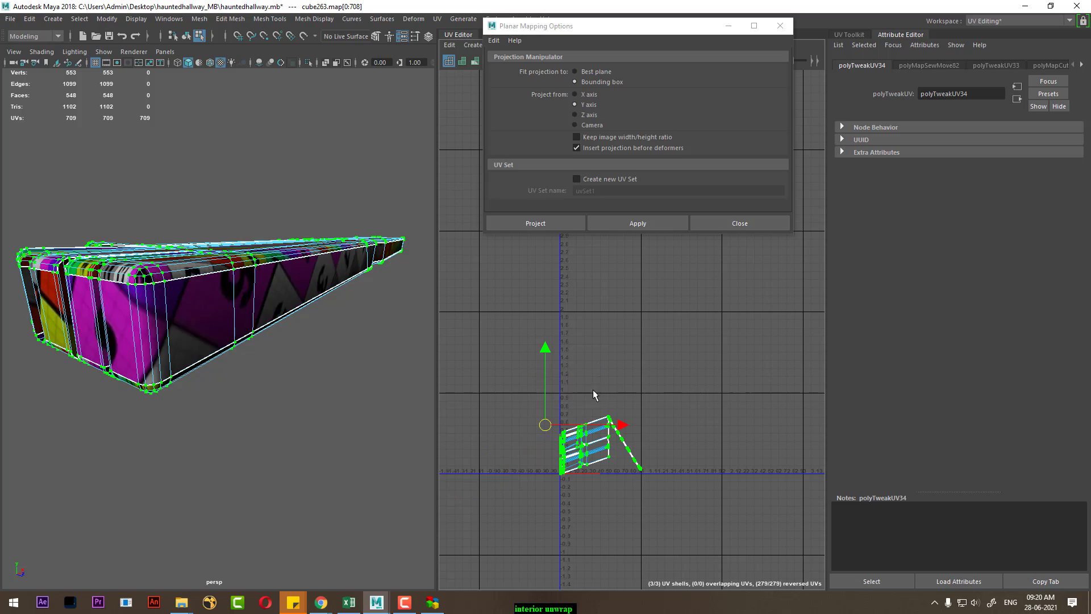
# Step: Rotate the tilted hallway UV shell so it stands upright
pyautogui.keyDown('alt'); pyautogui.moveTo(321, 388); pyautogui.dragTo(206, 508); pyautogui.keyUp('alt')
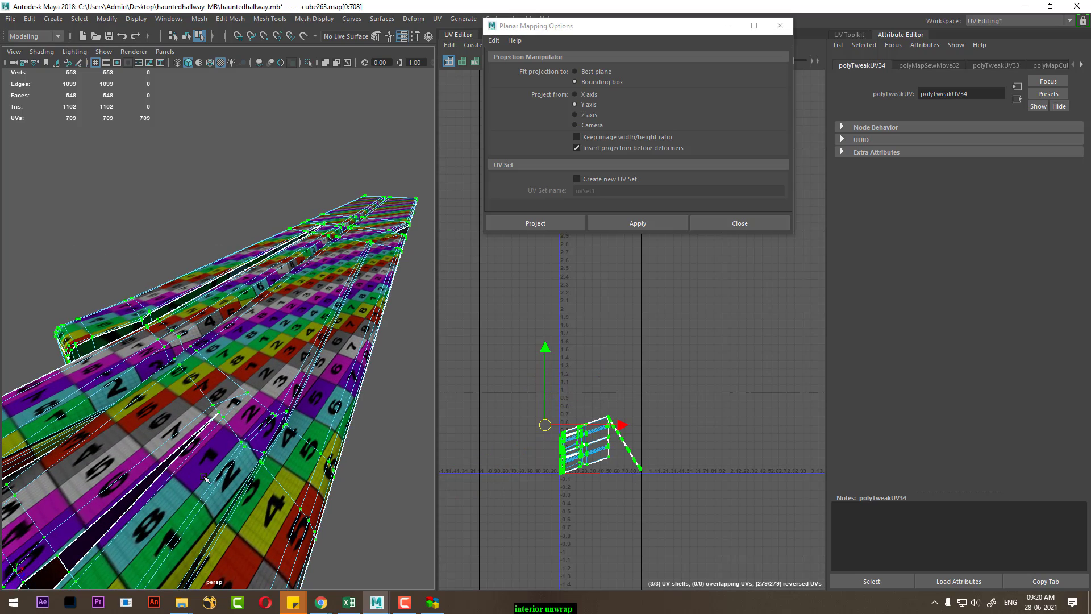
pyautogui.scroll(2, 701, 463)
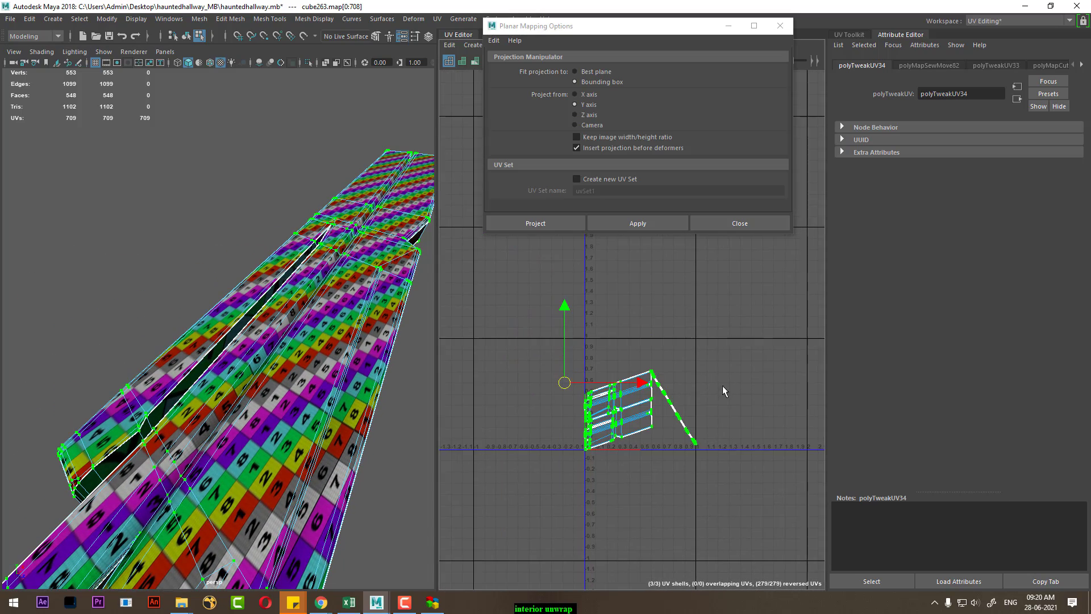
pyautogui.moveTo(727, 294)
pyautogui.keyDown('shift'); pyautogui.mouseDown(button='right')
pyautogui.moveTo(726, 357)
pyautogui.moveTo(731, 295)
pyautogui.mouseUp(button='right'); pyautogui.keyUp('shift')
pyautogui.moveTo(364, 431)
pyautogui.keyDown('alt'); pyautogui.mouseDown()
pyautogui.moveTo(318, 420)
pyautogui.moveTo(271, 433)
pyautogui.moveTo(184, 353)
pyautogui.moveTo(328, 433)
pyautogui.moveTo(300, 418)
pyautogui.mouseUp(); pyautogui.keyUp('alt')
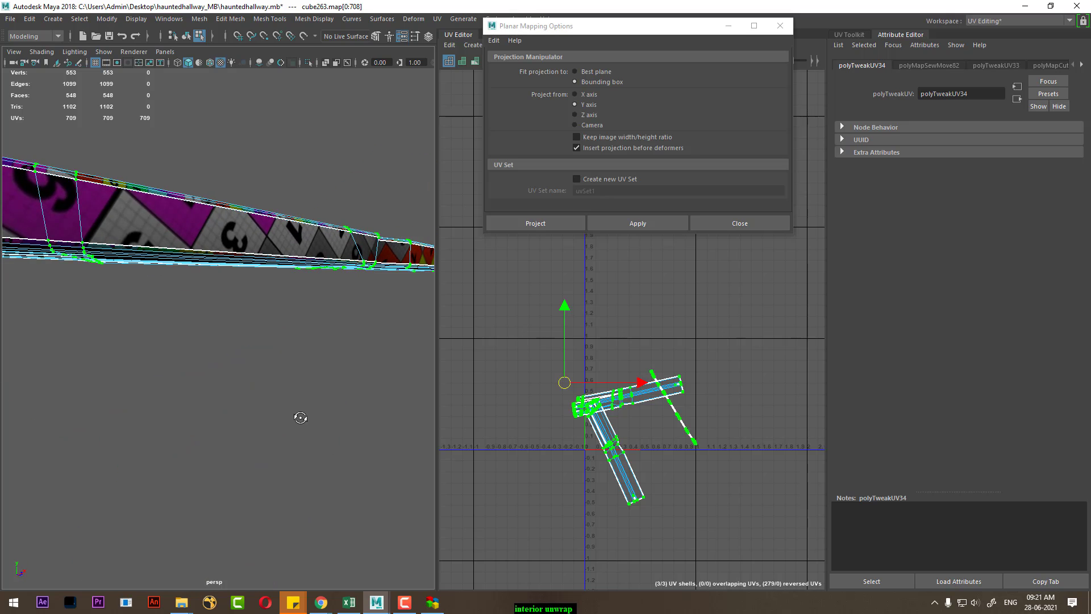
pyautogui.moveTo(639, 391)
pyautogui.keyDown('alt'); pyautogui.mouseDown(button='right')
pyautogui.moveTo(665, 453)
pyautogui.moveTo(641, 446)
pyautogui.moveTo(641, 481)
pyautogui.mouseUp(button='right'); pyautogui.keyUp('alt')
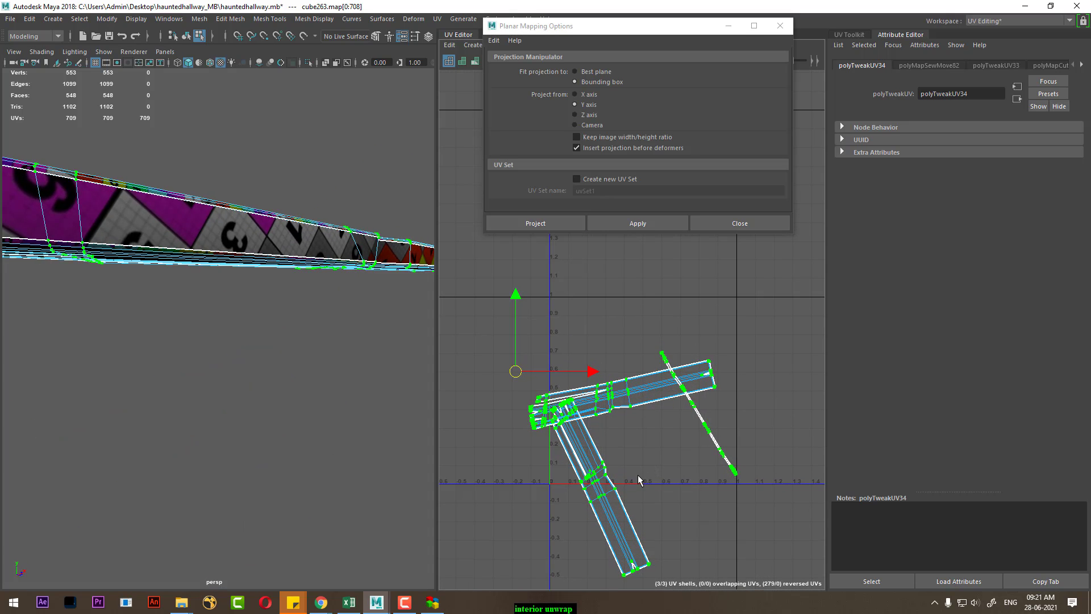
pyautogui.click(606, 484)
pyautogui.keyDown('shift'); pyautogui.moveTo(587, 415); pyautogui.dragTo(668, 454, button='right'); pyautogui.keyUp('shift')
pyautogui.press('e')
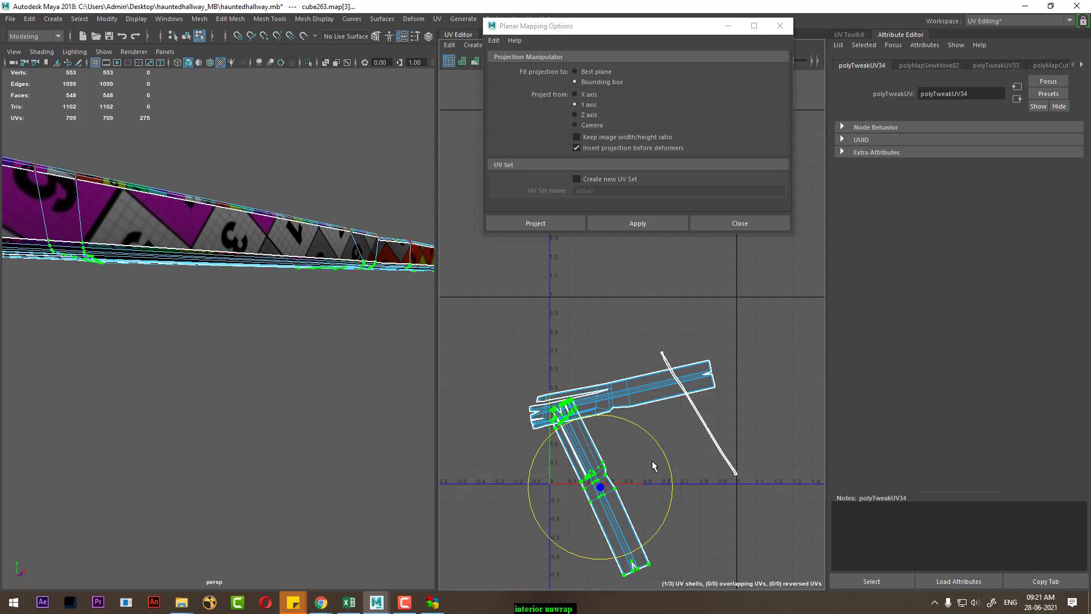
pyautogui.moveTo(665, 454); pyautogui.dragTo(668, 463)
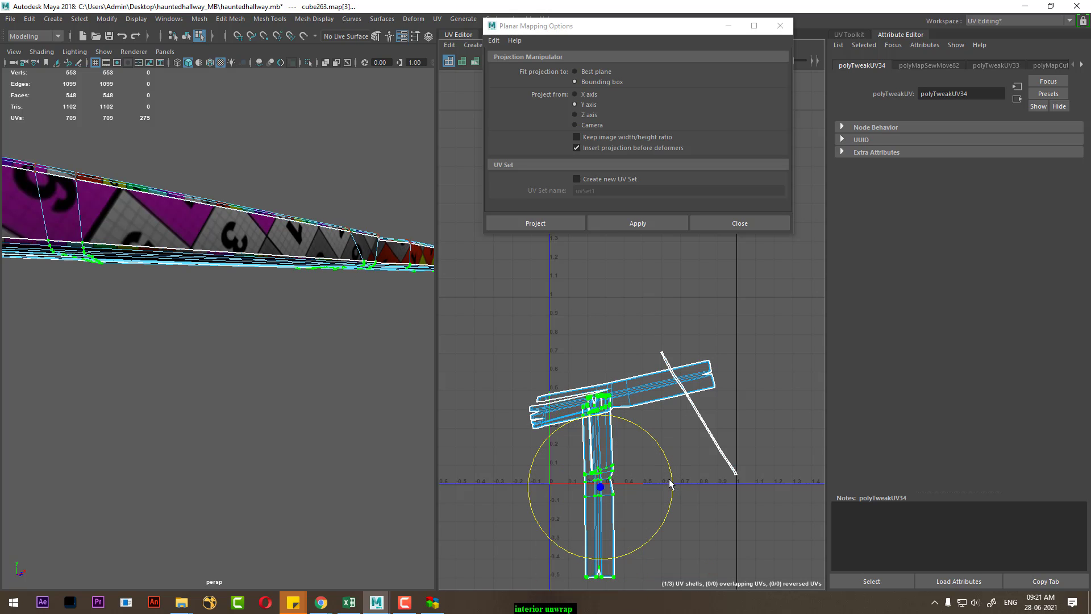
pyautogui.press('w')
pyautogui.click(645, 423)
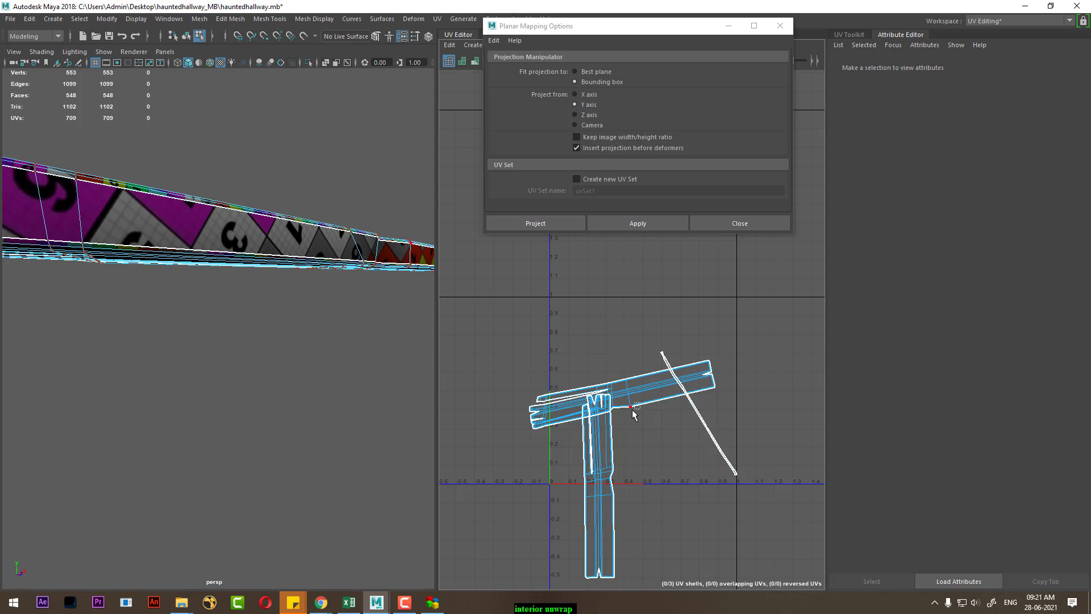
# Step: Rotate the horizontal shell to vertical and place it beside the upright shell
pyautogui.click(634, 414)
pyautogui.moveTo(628, 425); pyautogui.dragTo(698, 418, button='right')
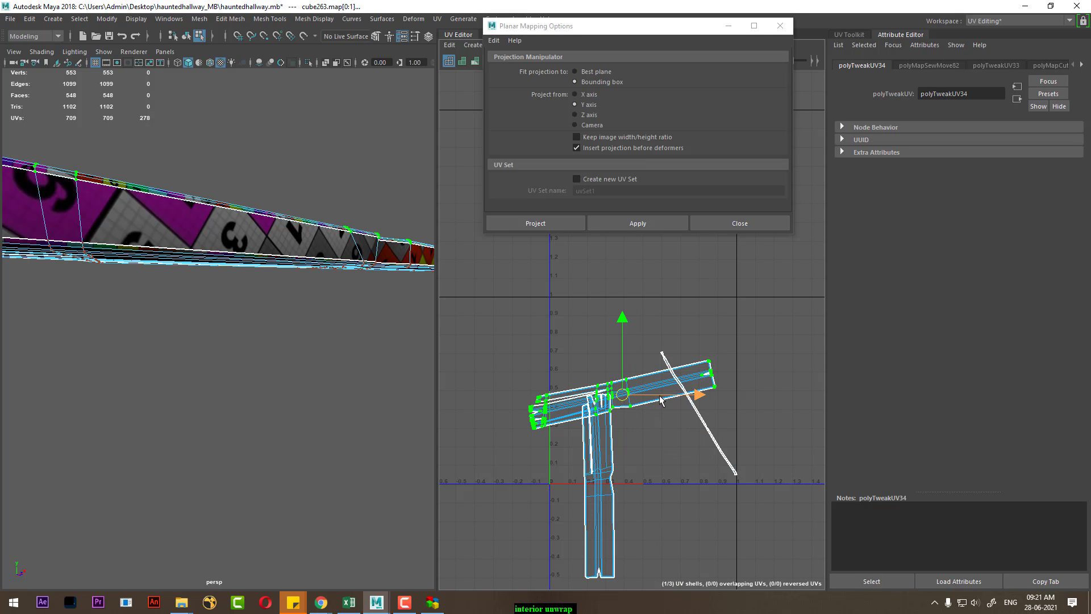
pyautogui.press('e')
pyautogui.moveTo(684, 353); pyautogui.dragTo(654, 459)
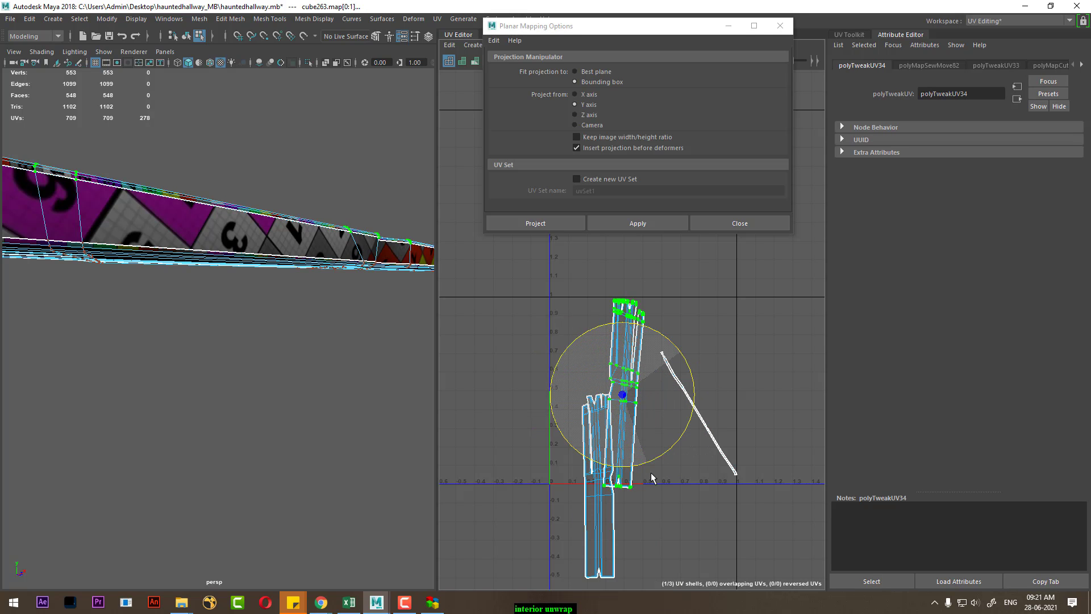
pyautogui.press('w')
pyautogui.moveTo(623, 394); pyautogui.dragTo(638, 480)
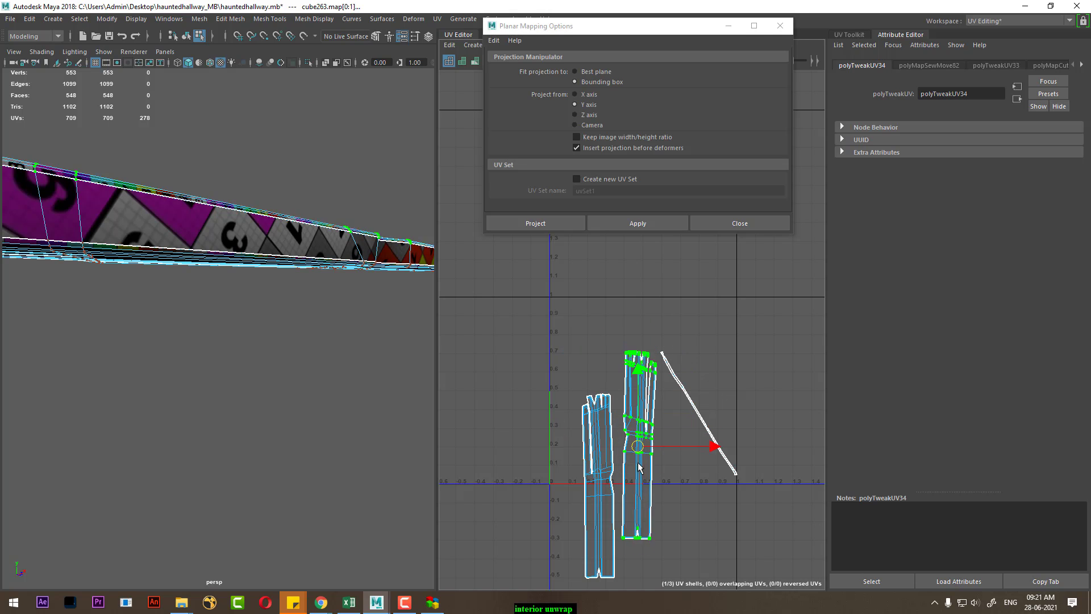
# Step: Rotate the thin diagonal strip shell to near-vertical
pyautogui.moveTo(713, 453); pyautogui.dragTo(756, 415, button='right')
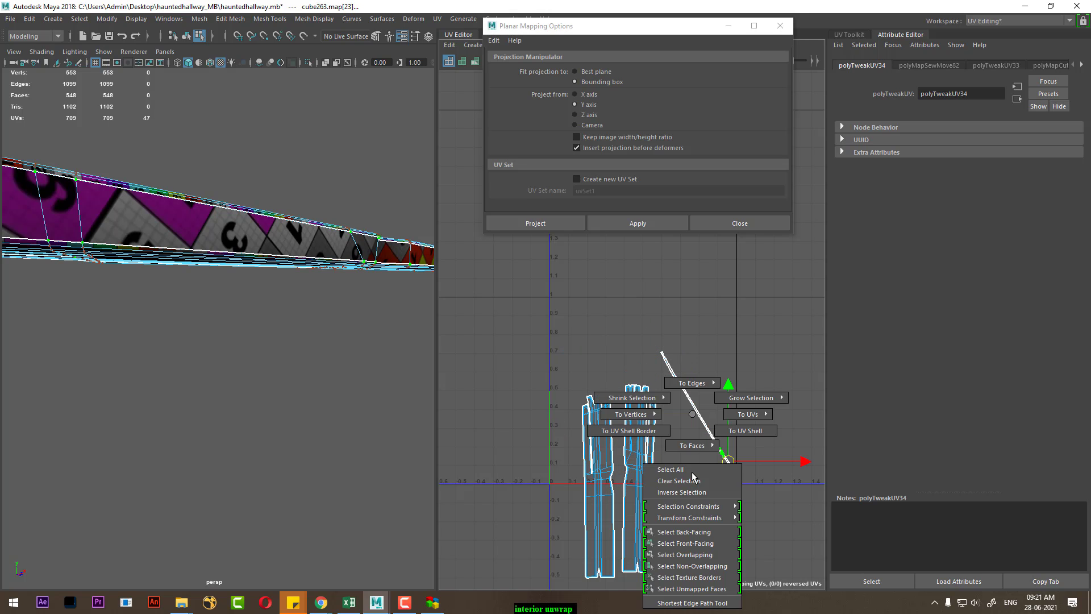
pyautogui.scroll(2, 727, 452)
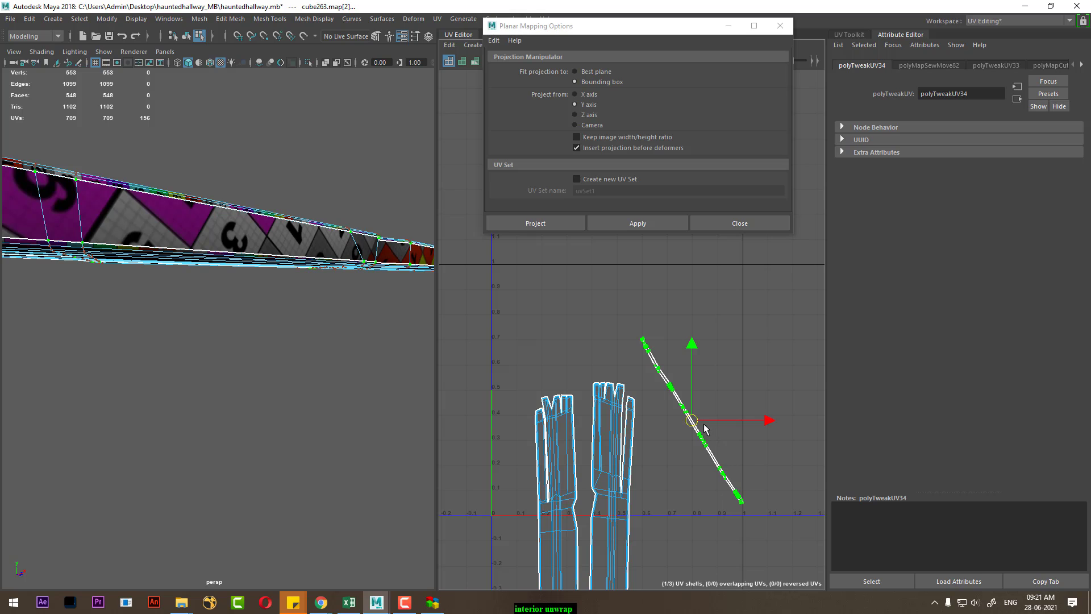
pyautogui.press('e')
pyautogui.moveTo(758, 380); pyautogui.dragTo(759, 426)
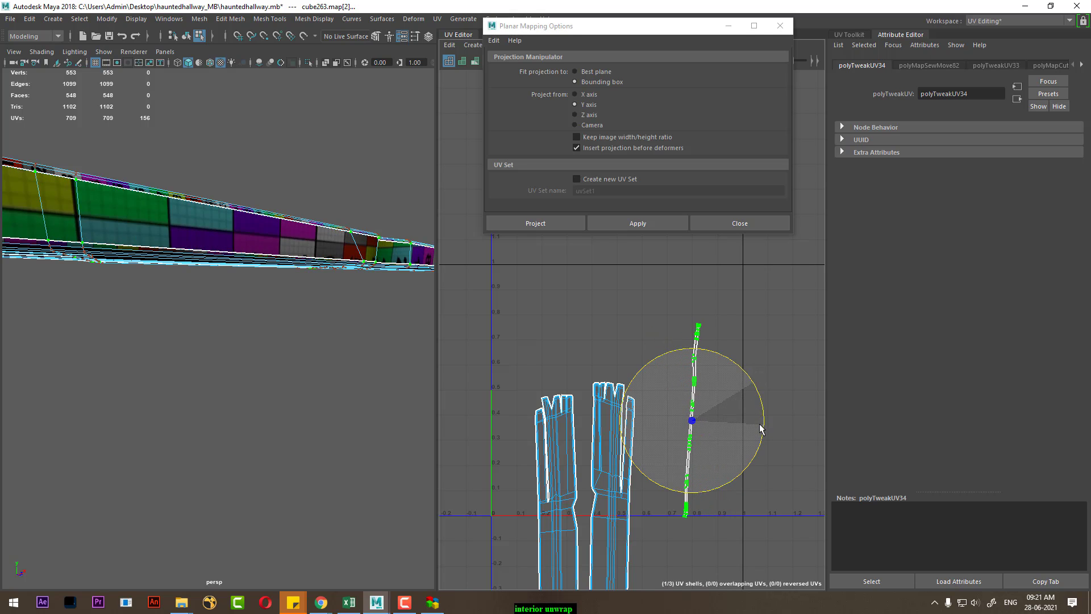
pyautogui.press('w')
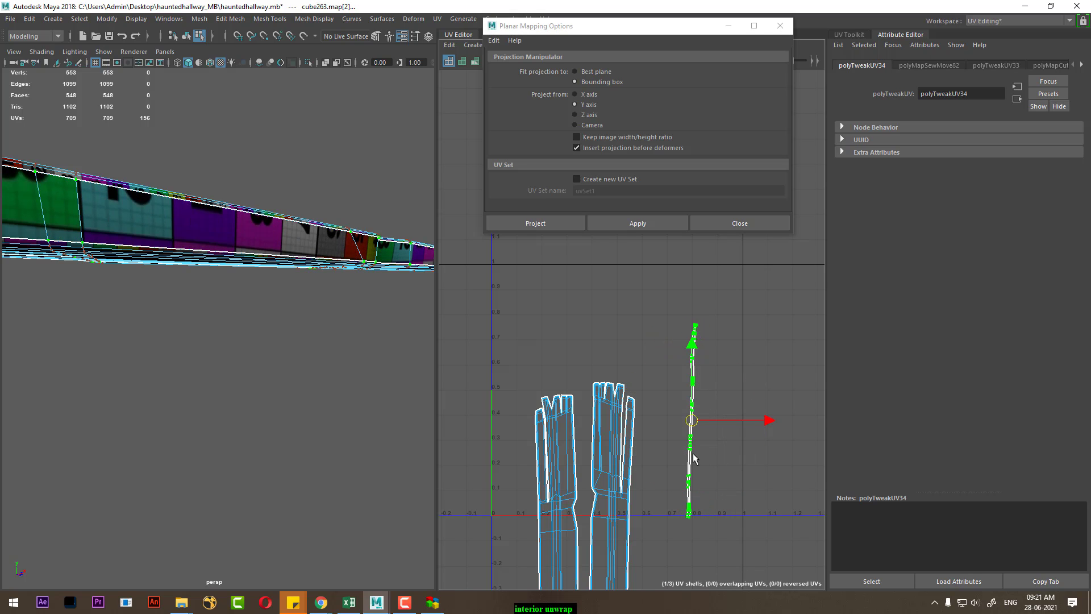
pyautogui.keyDown('alt'); pyautogui.moveTo(238, 341); pyautogui.dragTo(276, 370); pyautogui.keyUp('alt')
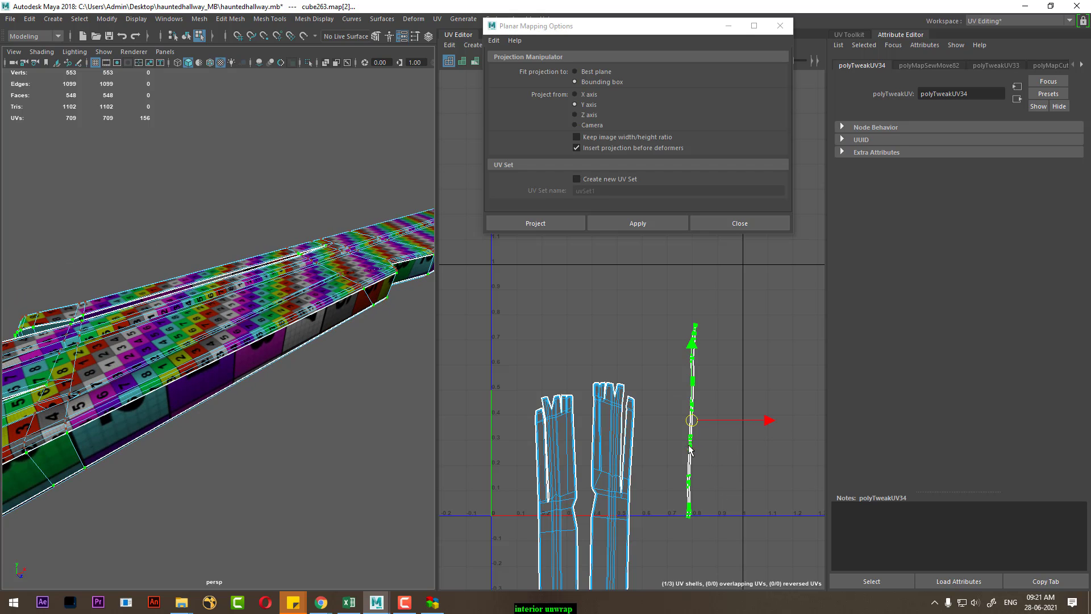
# Step: Stretch the thin strip longer vertically and move it up and left
pyautogui.press('r')
pyautogui.moveTo(693, 421); pyautogui.dragTo(803, 336)
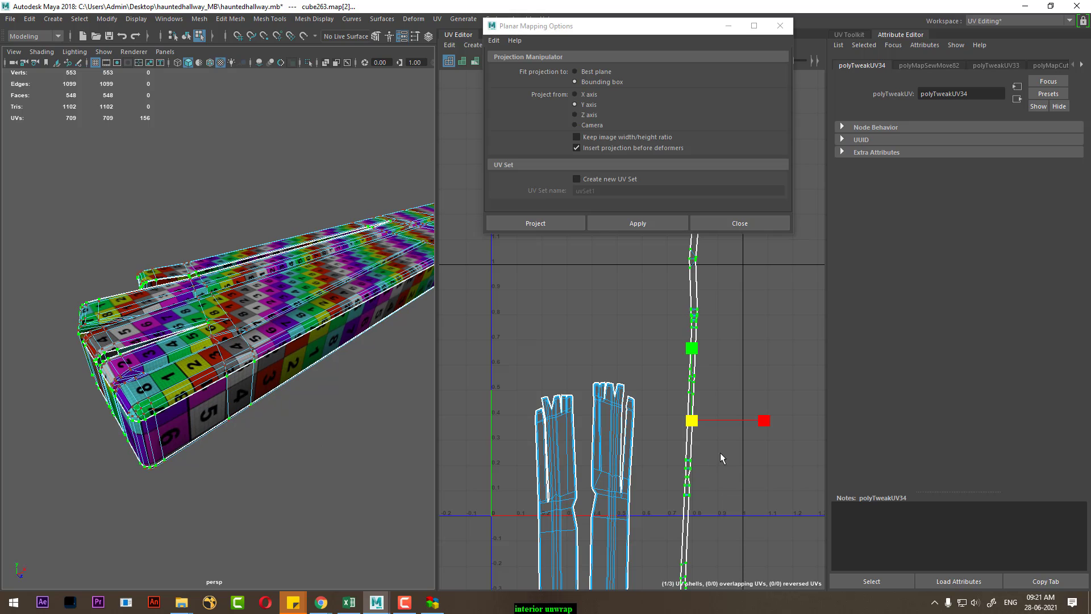
pyautogui.keyDown('alt'); pyautogui.moveTo(720, 452); pyautogui.dragTo(701, 368, button='middle'); pyautogui.keyUp('alt')
pyautogui.press('w')
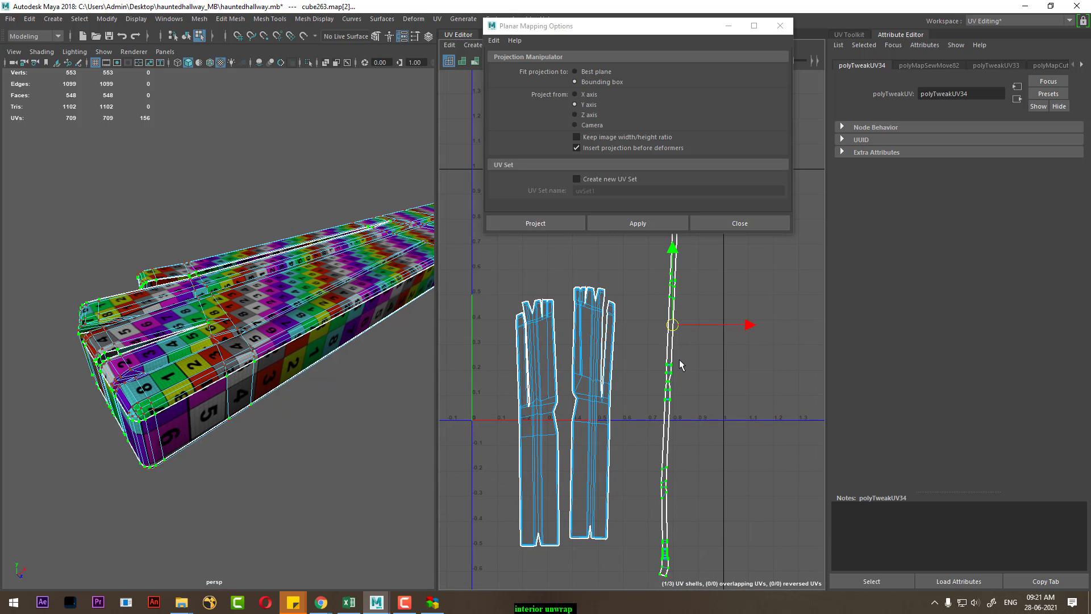
pyautogui.moveTo(672, 331); pyautogui.dragTo(641, 303)
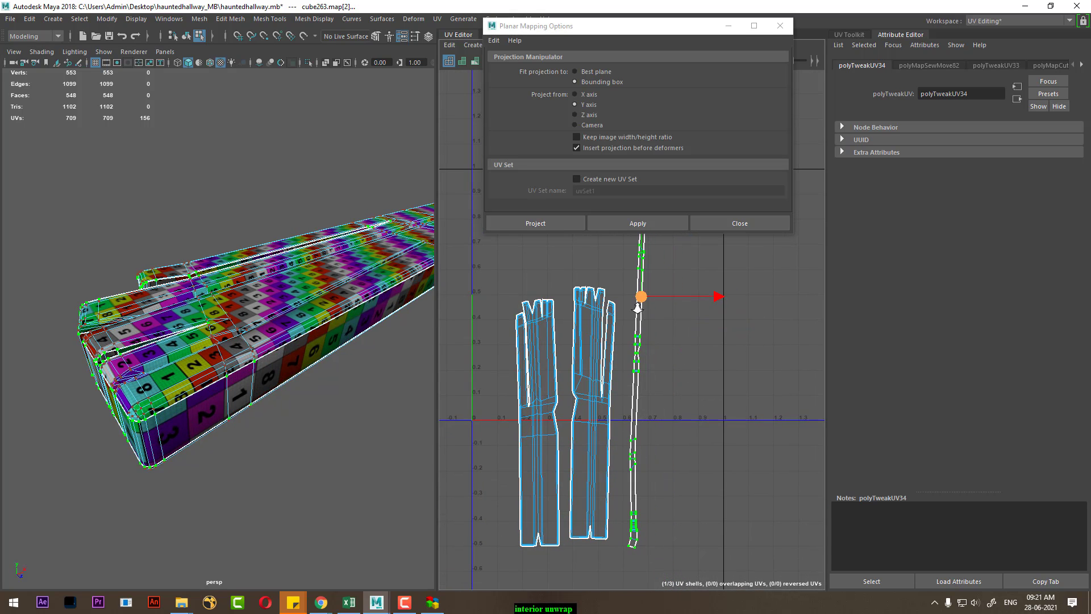
pyautogui.scroll(3, 641, 303)
pyautogui.scroll(2, 651, 402)
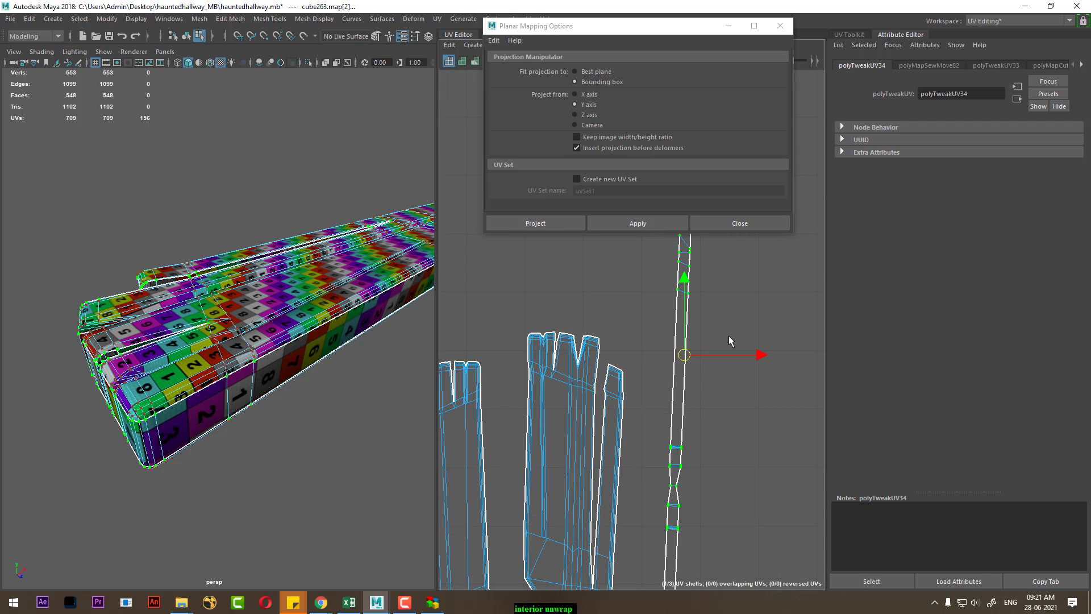
pyautogui.keyDown('alt'); pyautogui.moveTo(730, 340); pyautogui.dragTo(714, 410, button='middle'); pyautogui.keyUp('alt')
pyautogui.moveTo(714, 341); pyautogui.dragTo(714, 303, button='right')
# Step: Cut the strip's UVs at the chosen edge and lower the separated piece beside the shells
pyautogui.click(689, 336)
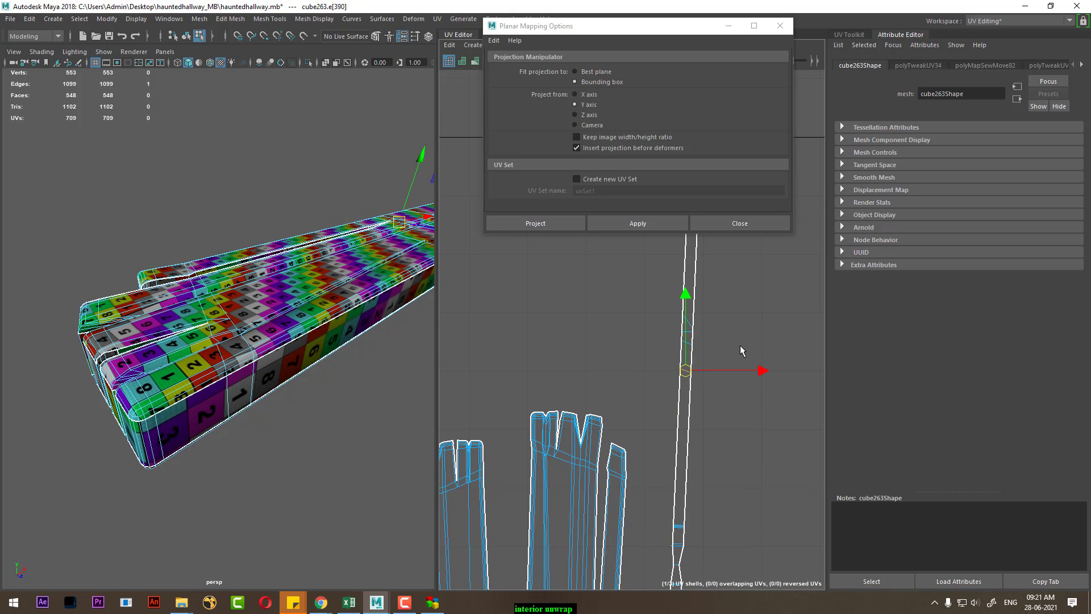
pyautogui.keyDown('shift'); pyautogui.moveTo(740, 346); pyautogui.dragTo(720, 353, button='right'); pyautogui.keyUp('shift')
pyautogui.scroll(-2, 707, 446)
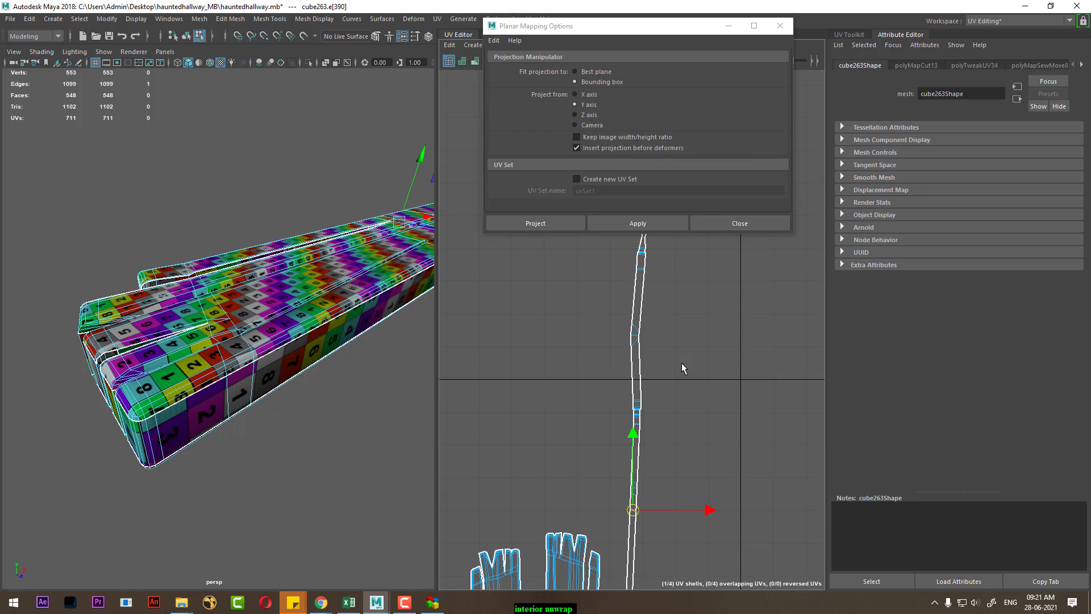
pyautogui.moveTo(682, 368); pyautogui.dragTo(609, 427)
pyautogui.keyDown('shift'); pyautogui.moveTo(611, 432); pyautogui.dragTo(626, 495, button='right'); pyautogui.keyUp('shift')
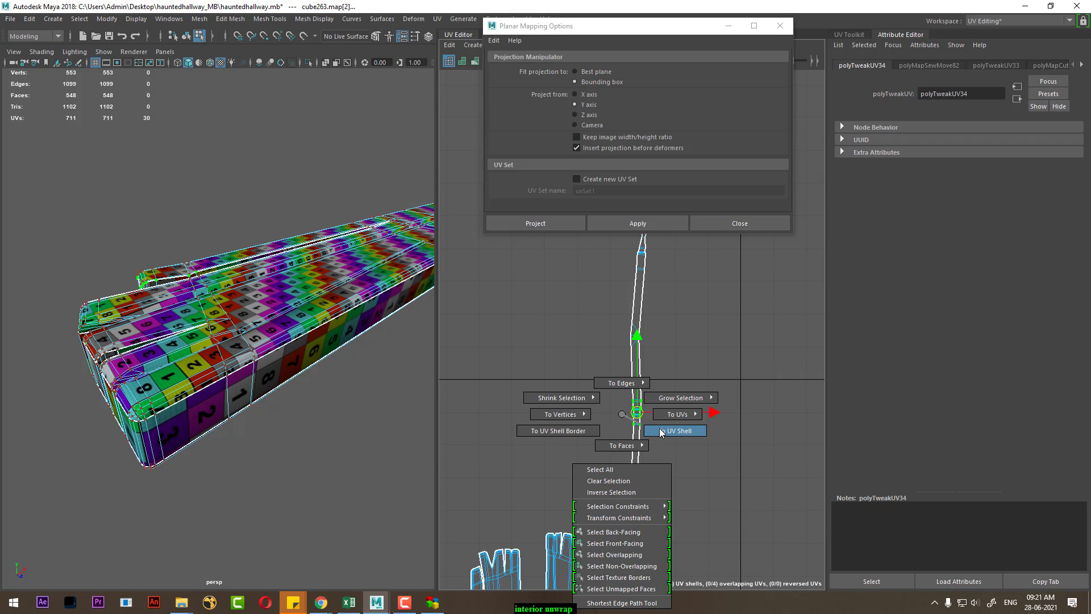
pyautogui.moveTo(690, 416)
pyautogui.mouseDown(button='middle')
pyautogui.moveTo(691, 511)
pyautogui.moveTo(682, 318)
pyautogui.mouseUp(button='middle')
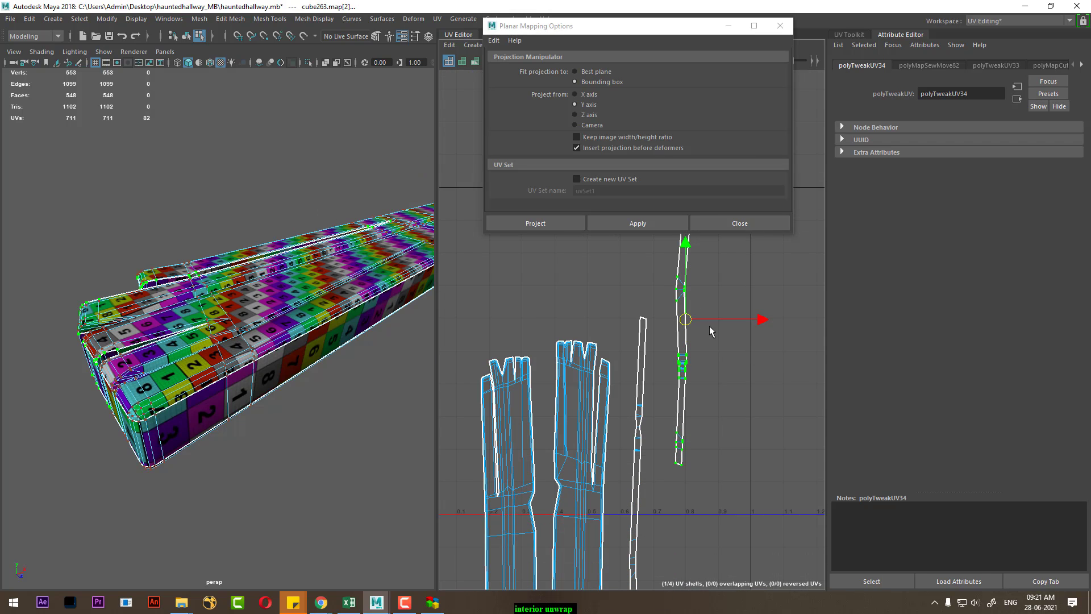
pyautogui.moveTo(676, 398)
pyautogui.mouseDown(button='middle')
pyautogui.moveTo(670, 447)
pyautogui.moveTo(646, 349)
pyautogui.mouseUp(button='middle')
pyautogui.scroll(-3, 669, 447)
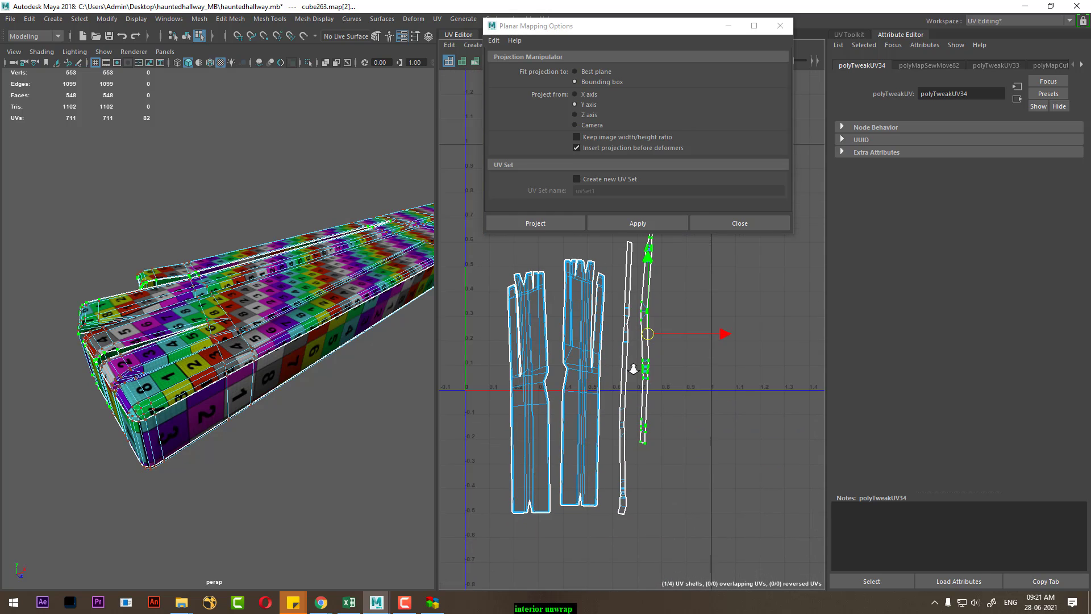
pyautogui.moveTo(646, 348); pyautogui.dragTo(645, 382)
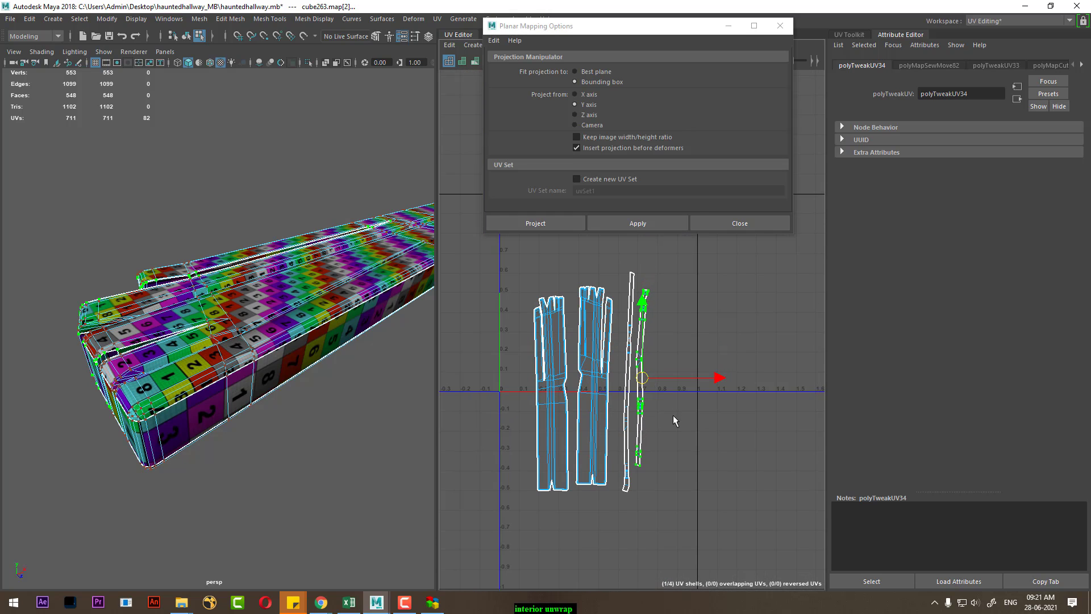
# Step: Rotate, shift and scale both thin strips to match the other shells
pyautogui.keyDown('shift'); pyautogui.moveTo(635, 482); pyautogui.dragTo(624, 490); pyautogui.keyUp('shift')
pyautogui.moveTo(628, 438); pyautogui.dragTo(642, 427, button='right')
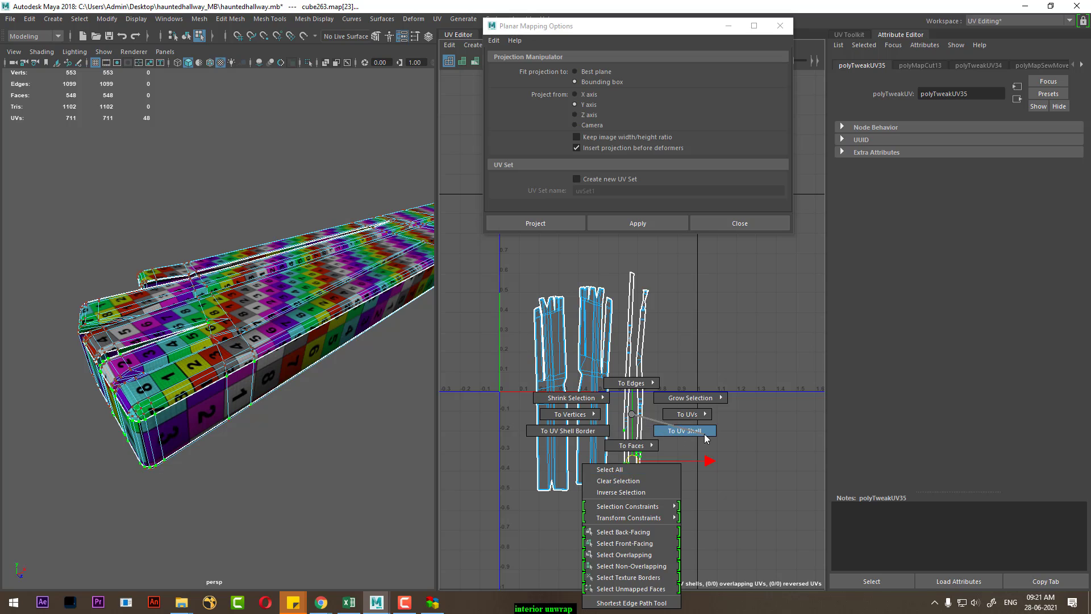
pyautogui.press('e')
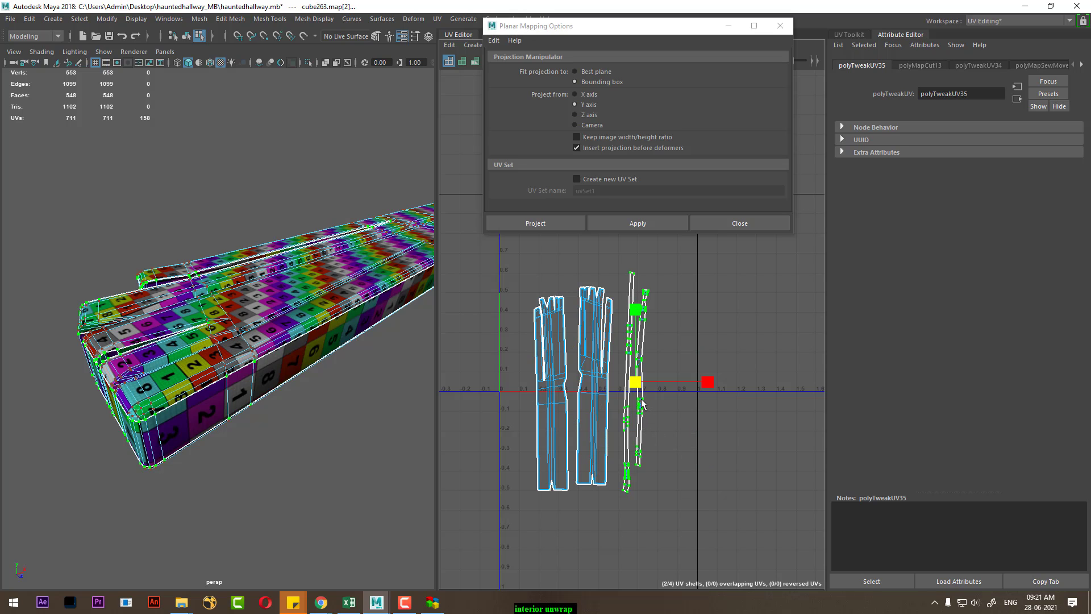
pyautogui.moveTo(635, 382); pyautogui.dragTo(644, 382)
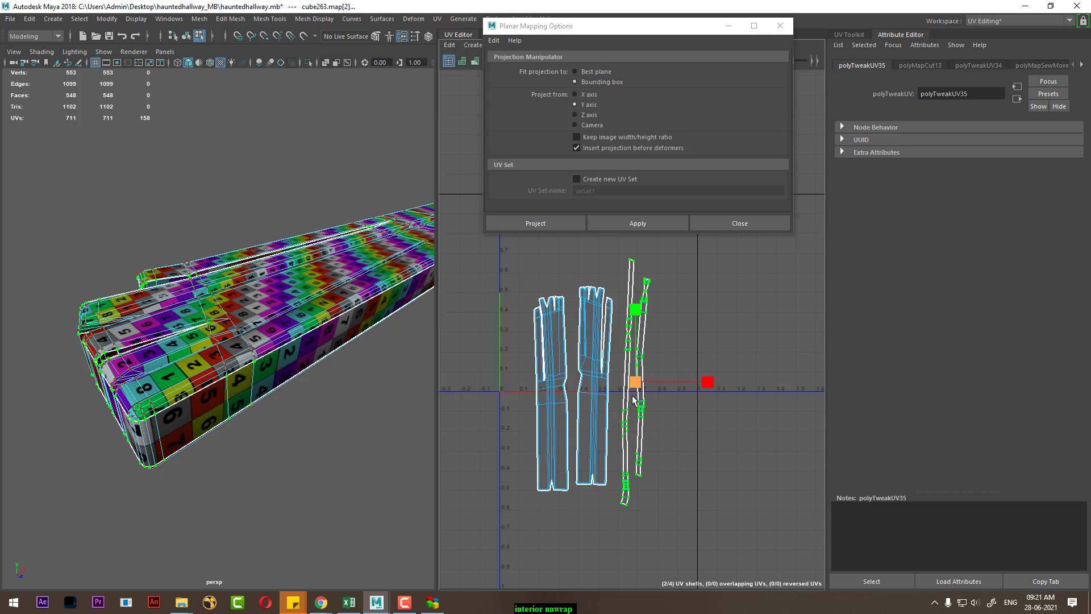
pyautogui.moveTo(636, 388); pyautogui.dragTo(631, 389)
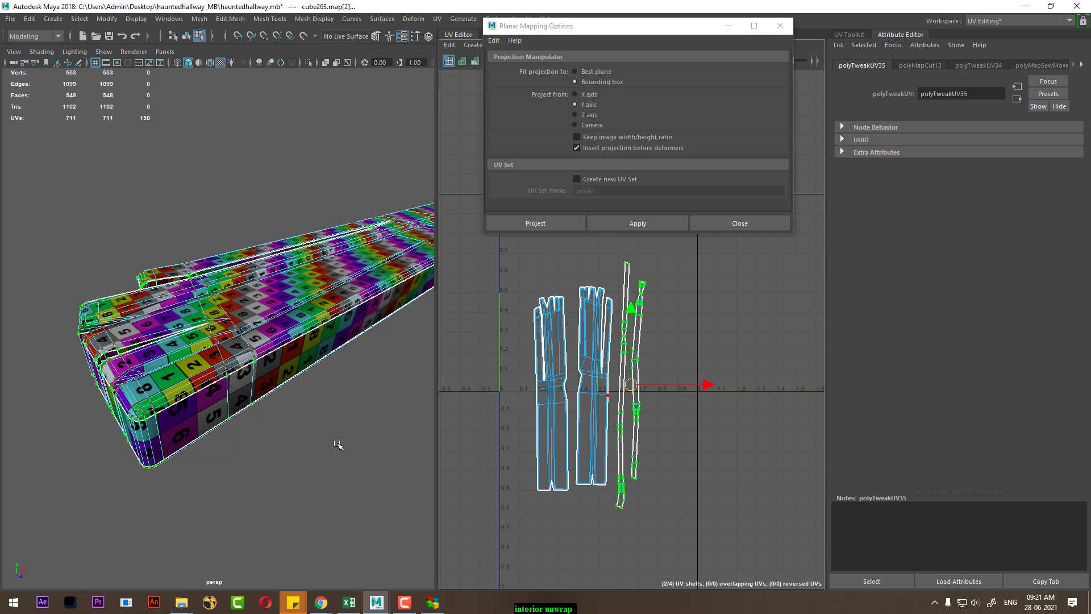
pyautogui.moveTo(339, 446)
pyautogui.keyDown('alt'); pyautogui.mouseDown()
pyautogui.moveTo(305, 431)
pyautogui.moveTo(184, 242)
pyautogui.moveTo(335, 449)
pyautogui.moveTo(424, 440)
pyautogui.moveTo(334, 453)
pyautogui.moveTo(359, 411)
pyautogui.mouseUp(); pyautogui.keyUp('alt')
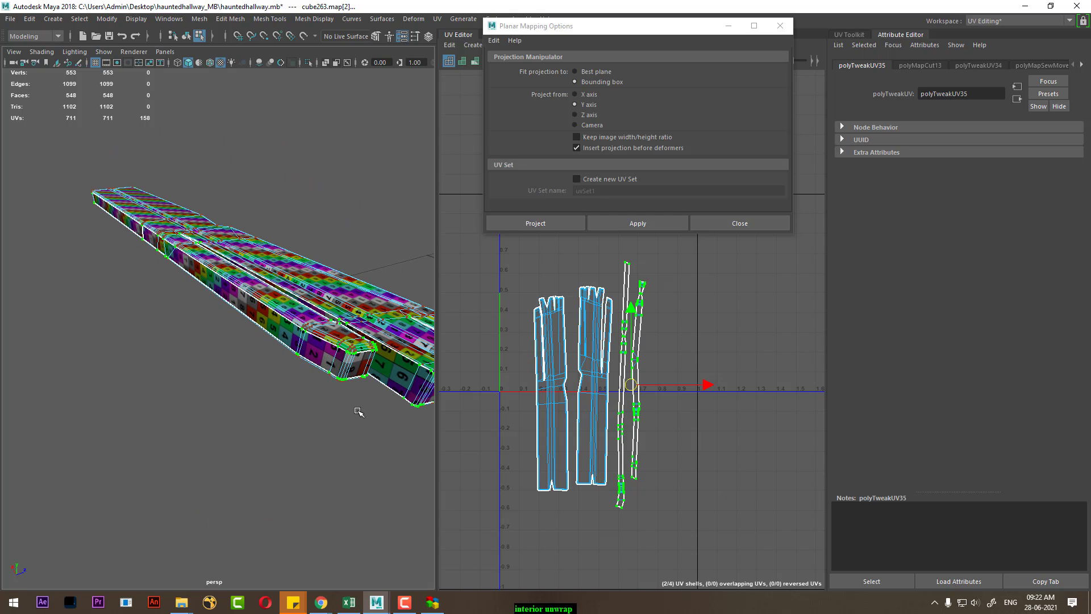
pyautogui.press('r')
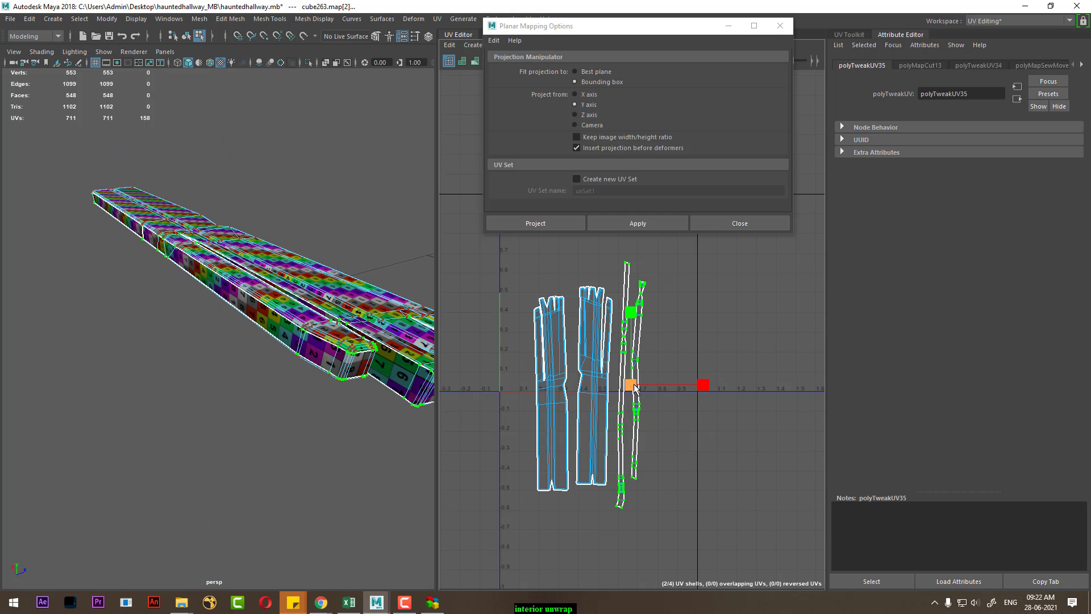
pyautogui.moveTo(634, 388); pyautogui.dragTo(643, 387)
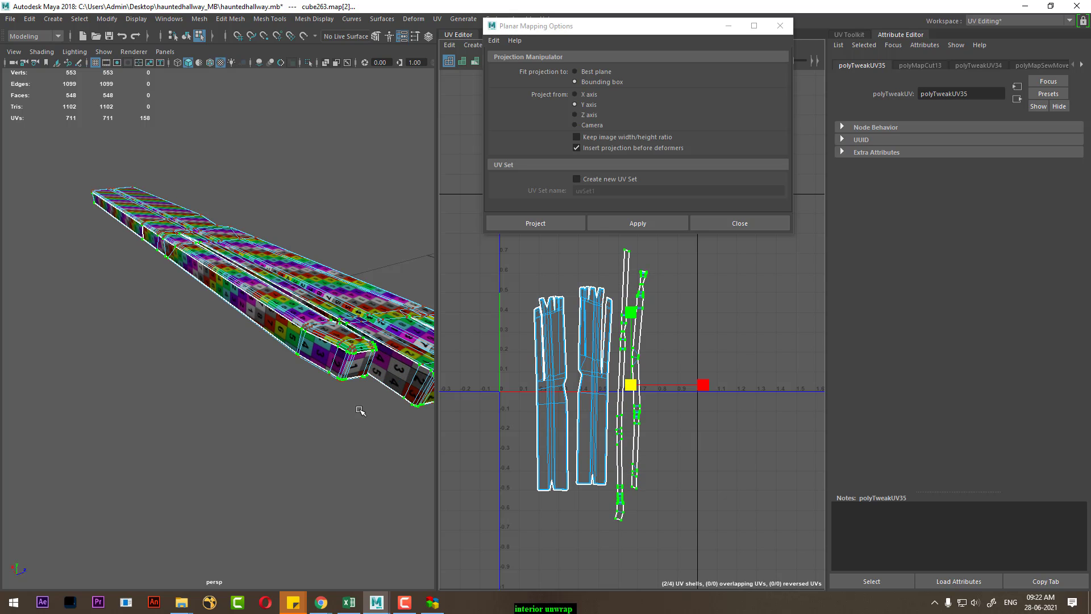
pyautogui.moveTo(360, 410)
pyautogui.keyDown('alt'); pyautogui.mouseDown()
pyautogui.moveTo(281, 444)
pyautogui.moveTo(239, 389)
pyautogui.moveTo(245, 402)
pyautogui.mouseUp(); pyautogui.keyUp('alt')
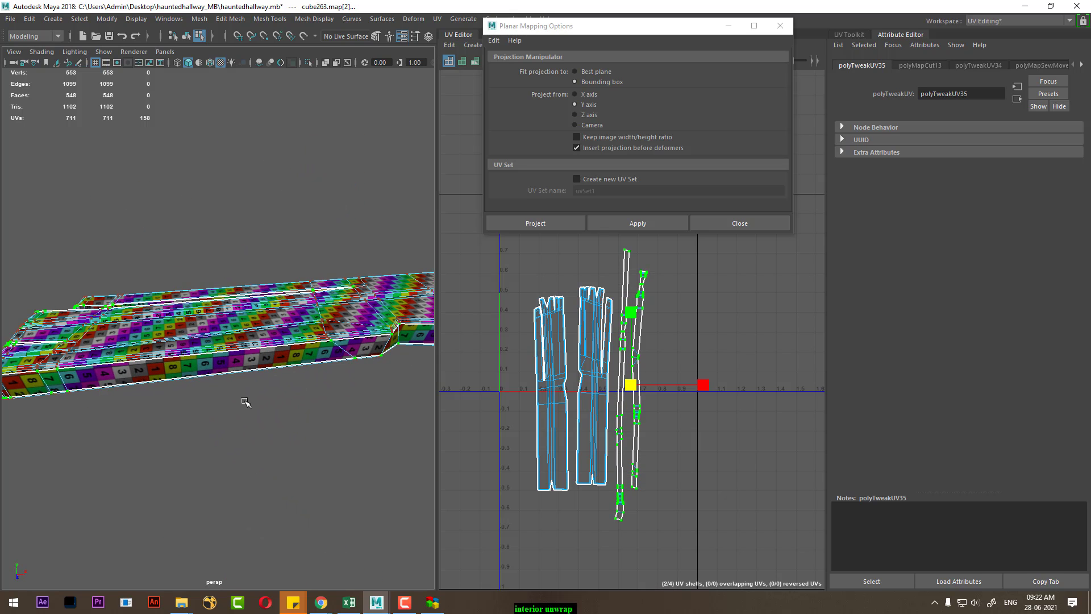
# Step: Pack the beam's four UV shells into 0–1 space with Layout, then assign the wood material
pyautogui.click(757, 227)
pyautogui.moveTo(733, 223)
pyautogui.mouseDown()
pyautogui.moveTo(465, 516)
pyautogui.moveTo(447, 553)
pyautogui.mouseUp()
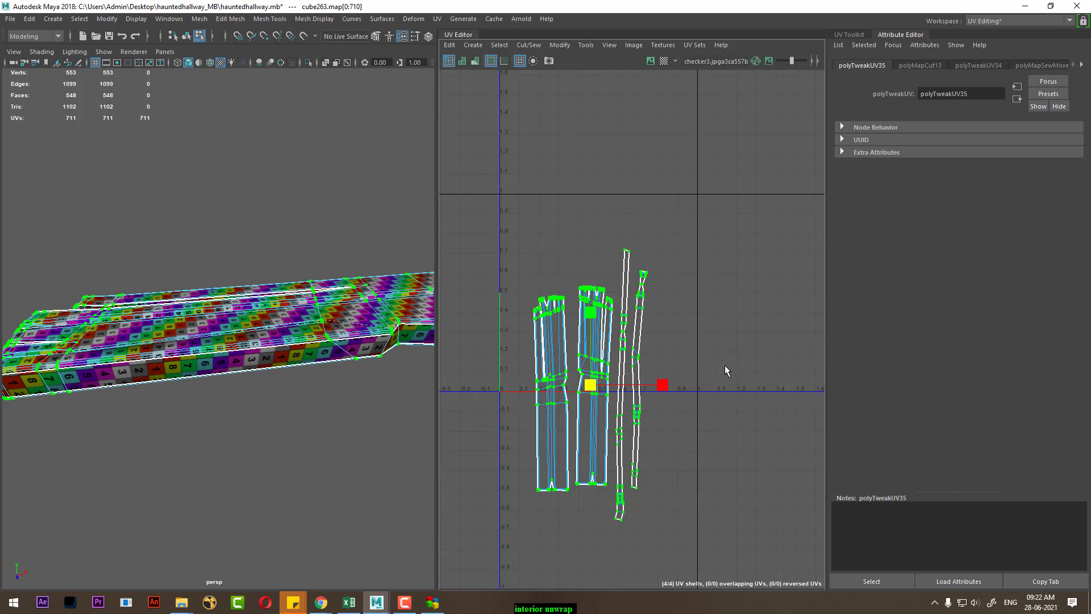
pyautogui.keyDown('shift'); pyautogui.moveTo(775, 267); pyautogui.dragTo(625, 305, button='right'); pyautogui.keyUp('shift')
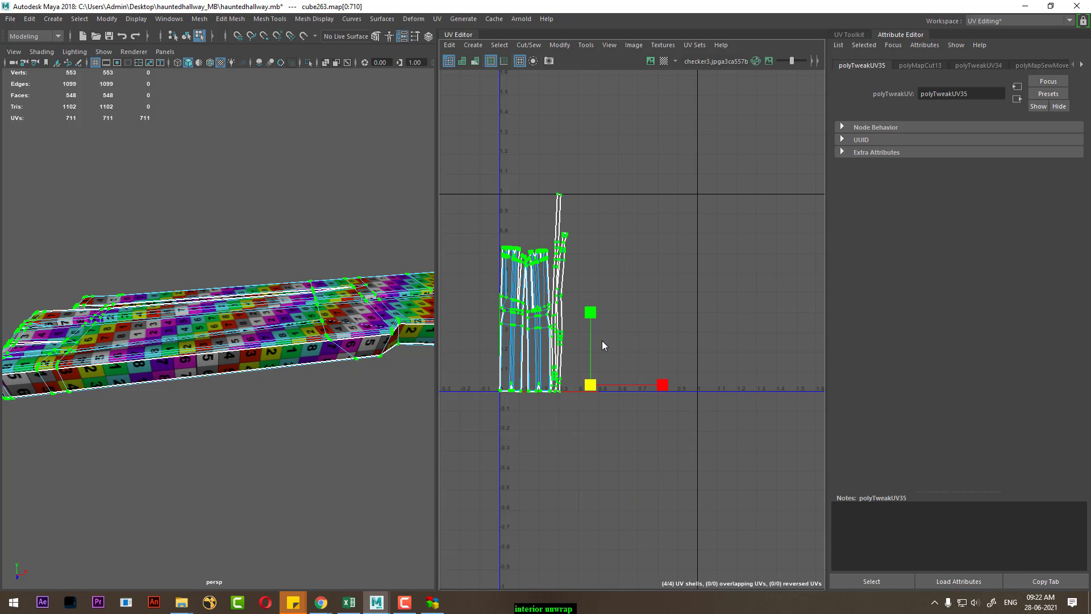
pyautogui.keyDown('alt'); pyautogui.moveTo(334, 383); pyautogui.dragTo(235, 432); pyautogui.keyUp('alt')
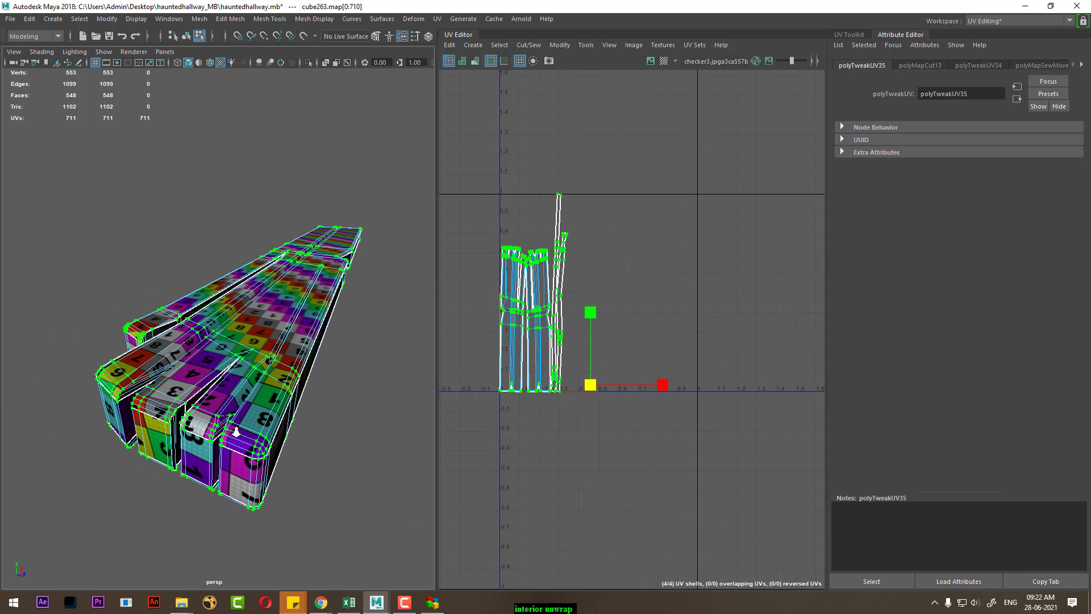
pyautogui.moveTo(250, 295); pyautogui.dragTo(360, 253, button='right')
pyautogui.moveTo(242, 275)
pyautogui.mouseDown(button='right')
pyautogui.moveTo(238, 596)
pyautogui.moveTo(348, 555)
pyautogui.mouseUp(button='right')
pyautogui.moveTo(351, 510)
pyautogui.keyDown('alt'); pyautogui.mouseDown()
pyautogui.moveTo(350, 531)
pyautogui.moveTo(379, 485)
pyautogui.moveTo(477, 488)
pyautogui.moveTo(378, 509)
pyautogui.moveTo(307, 483)
pyautogui.moveTo(290, 458)
pyautogui.mouseUp(); pyautogui.keyUp('alt')
pyautogui.click(358, 509)
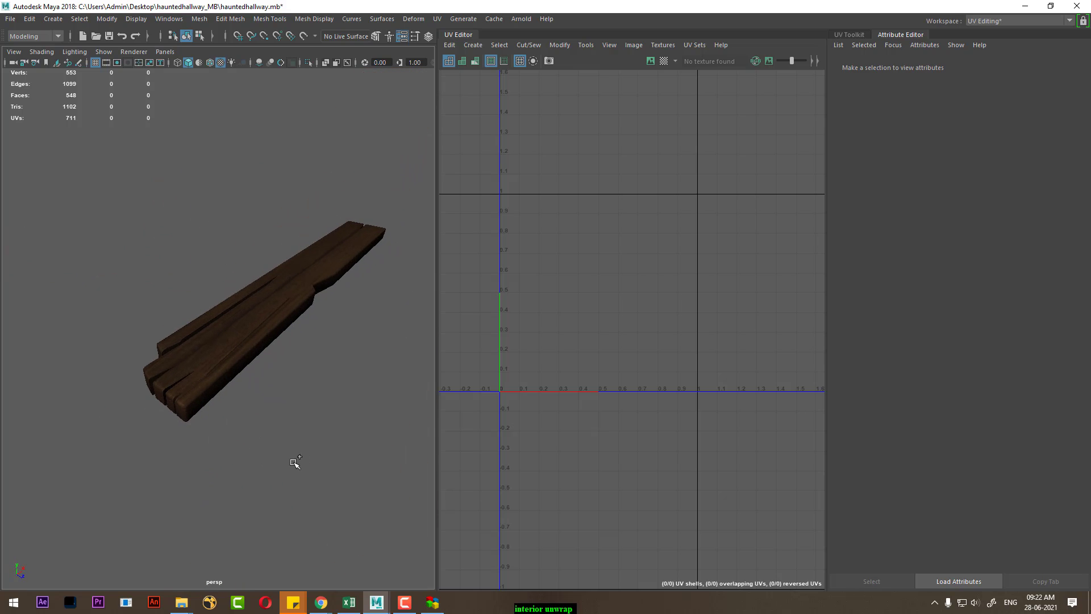
# Step: Exit isolate select and assign the checker material to the grey beam and the lower beam
pyautogui.hotkey('ctrl', '1')
pyautogui.keyDown('alt'); pyautogui.moveTo(294, 485); pyautogui.dragTo(259, 353, button='right'); pyautogui.keyUp('alt')
pyautogui.click(214, 269)
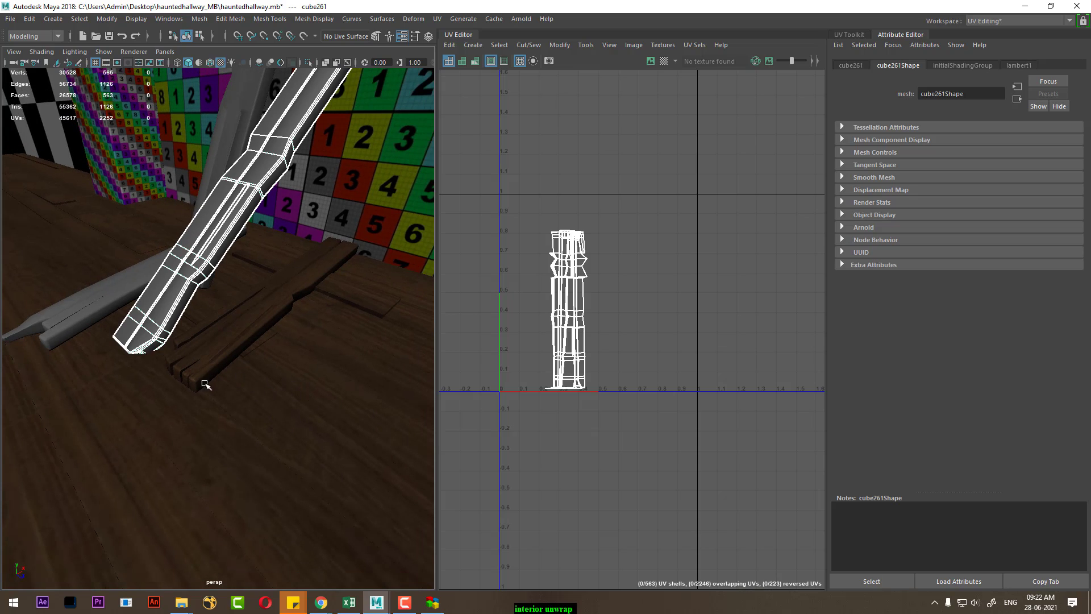
pyautogui.moveTo(171, 274); pyautogui.dragTo(270, 570, button='right')
pyautogui.click(222, 367)
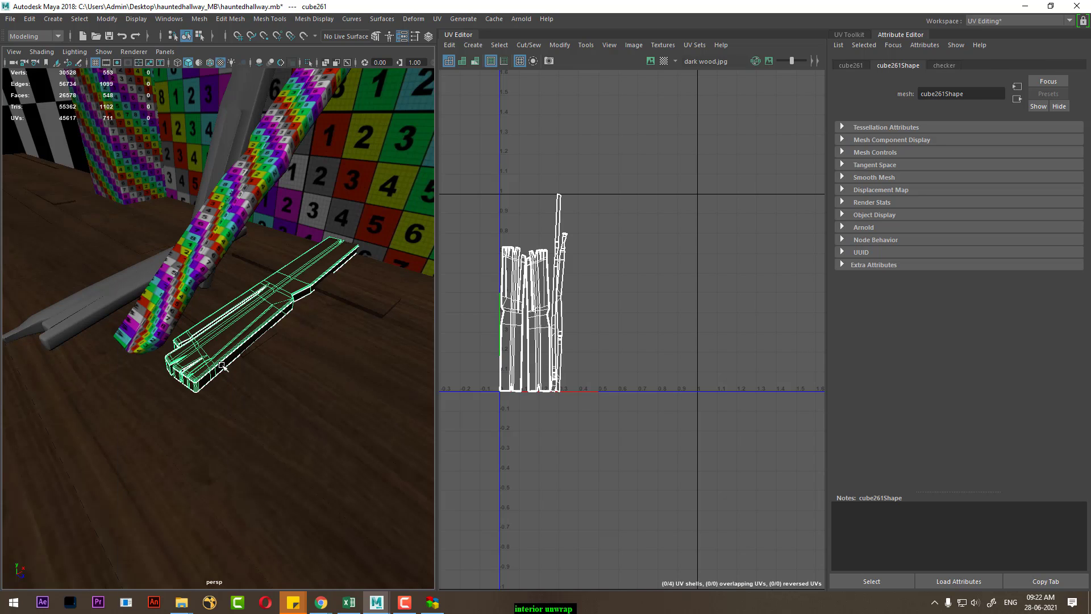
pyautogui.moveTo(236, 345); pyautogui.dragTo(324, 568, button='right')
pyautogui.click(245, 432)
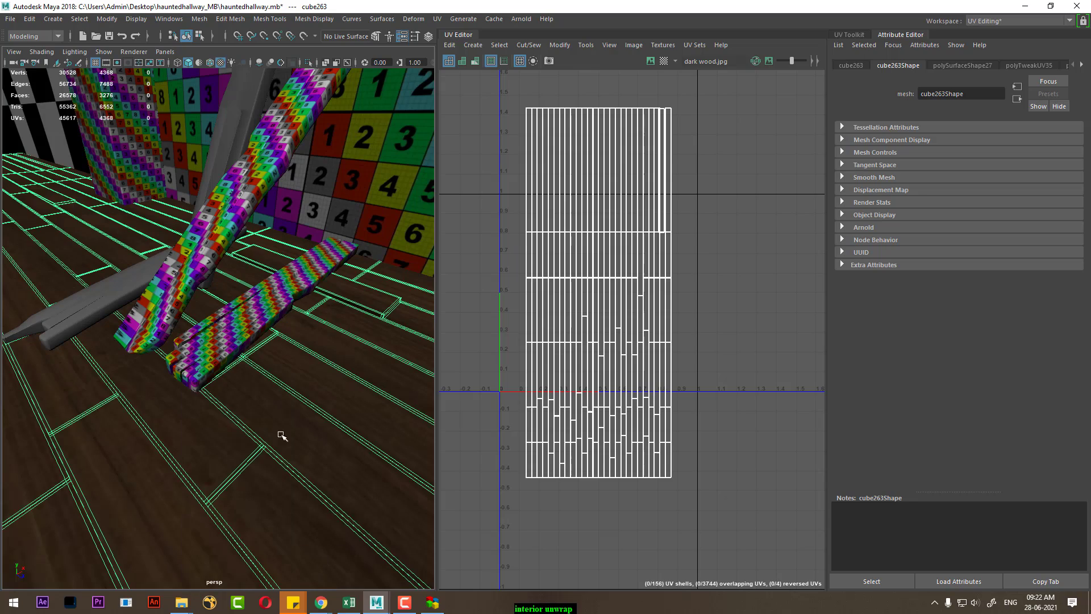
# Step: Inspect the checkered floor, select the long rail mesh to view its UVs, and look toward the staircase
pyautogui.moveTo(281, 439)
pyautogui.keyDown('alt'); pyautogui.mouseDown()
pyautogui.moveTo(343, 442)
pyautogui.moveTo(250, 422)
pyautogui.mouseUp(); pyautogui.keyUp('alt')
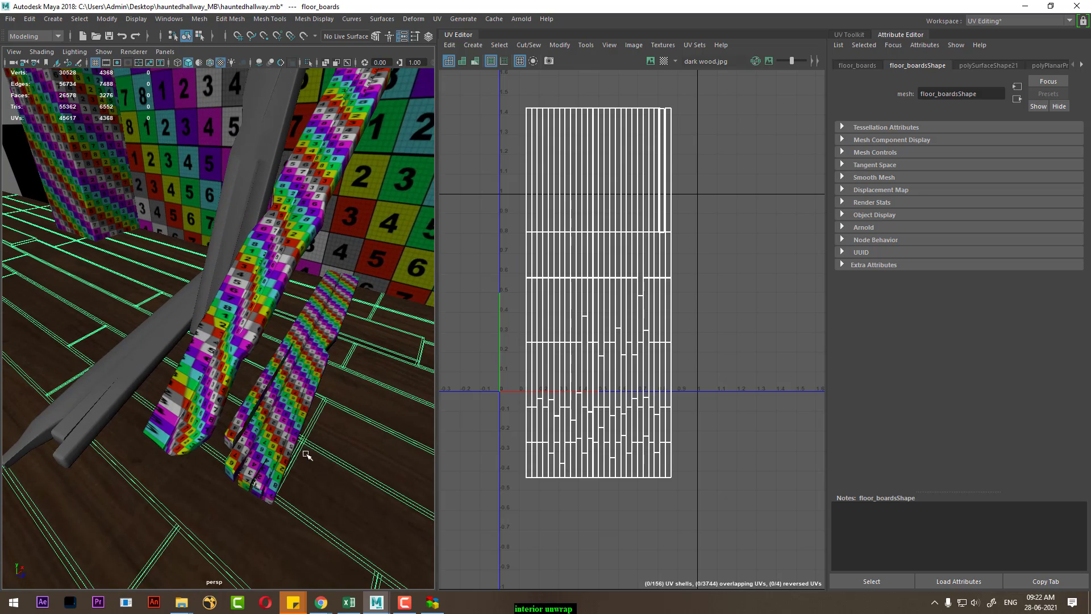
pyautogui.keyDown('alt'); pyautogui.moveTo(293, 457); pyautogui.dragTo(290, 464, button='middle'); pyautogui.keyUp('alt')
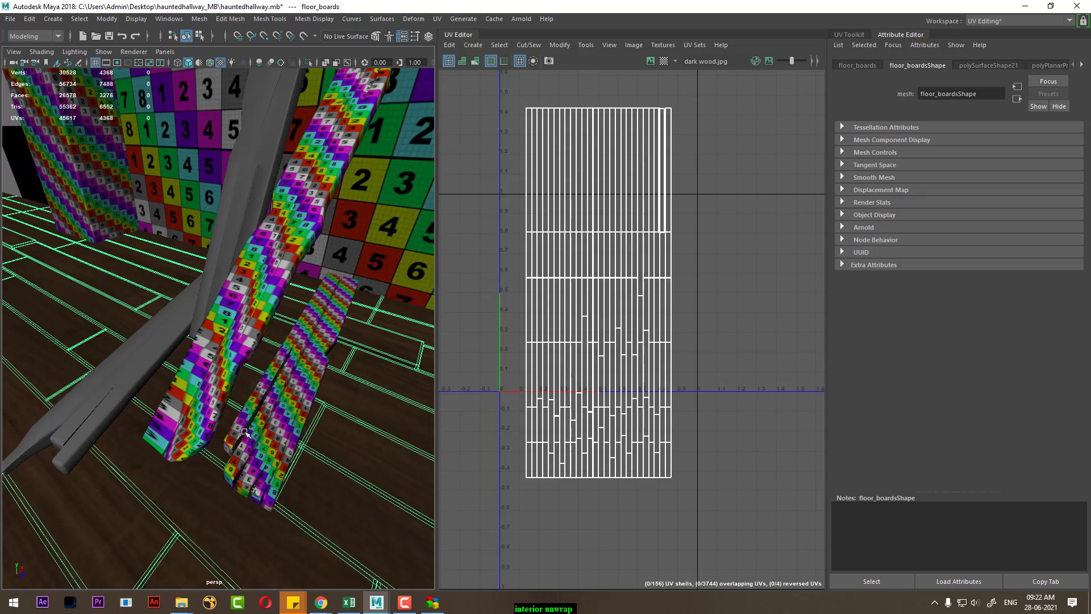
pyautogui.moveTo(244, 432)
pyautogui.keyDown('alt'); pyautogui.mouseDown()
pyautogui.moveTo(326, 277)
pyautogui.moveTo(247, 400)
pyautogui.moveTo(256, 414)
pyautogui.moveTo(236, 402)
pyautogui.mouseUp(); pyautogui.keyUp('alt')
pyautogui.click(326, 278)
pyautogui.keyDown('alt'); pyautogui.moveTo(237, 403); pyautogui.dragTo(267, 437, button='middle'); pyautogui.keyUp('alt')
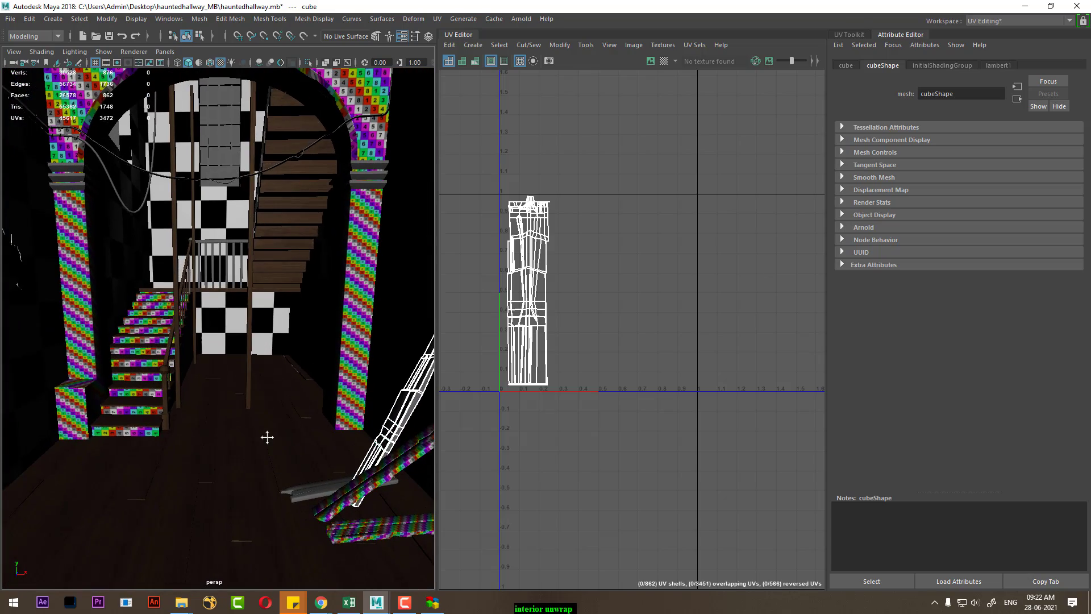
pyautogui.moveTo(260, 352)
pyautogui.keyDown('alt'); pyautogui.mouseDown()
pyautogui.moveTo(241, 358)
pyautogui.moveTo(183, 330)
pyautogui.moveTo(197, 346)
pyautogui.moveTo(141, 384)
pyautogui.mouseUp(); pyautogui.keyUp('alt')
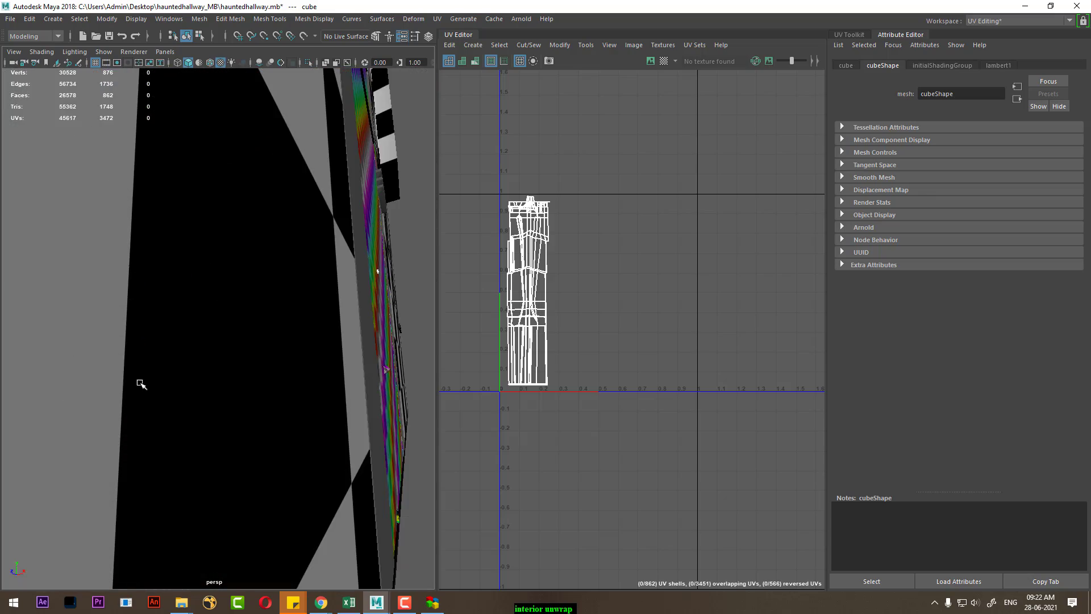
pyautogui.moveTo(141, 385)
pyautogui.keyDown('alt'); pyautogui.mouseDown(button='middle')
pyautogui.moveTo(182, 392)
pyautogui.moveTo(224, 522)
pyautogui.mouseUp(button='middle'); pyautogui.keyUp('alt')
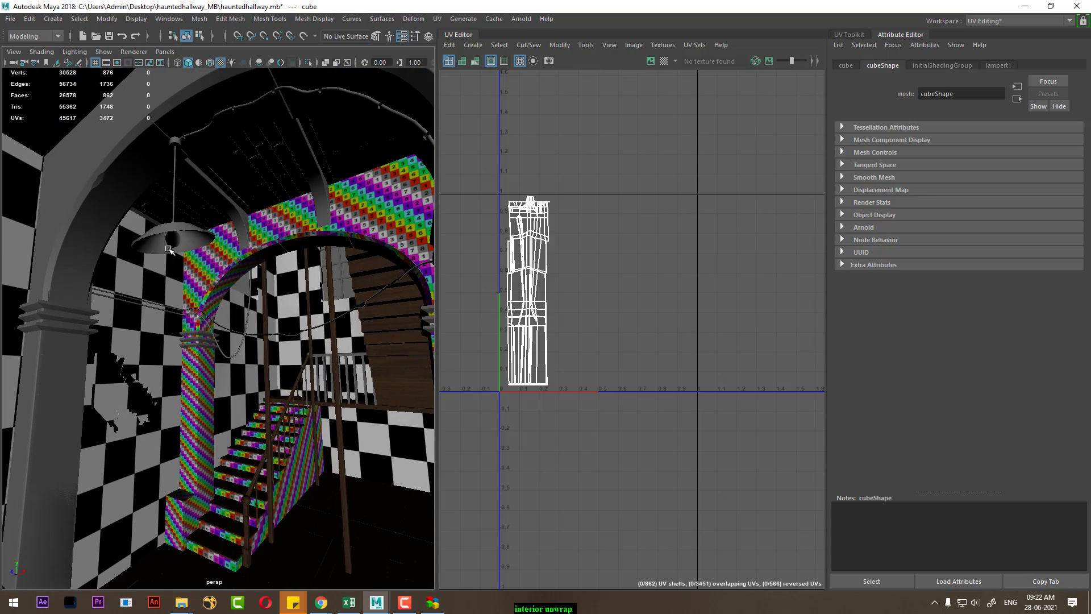
# Step: Frame the lamp shade and give it a planar UV projection from the Y axis
pyautogui.click(174, 232)
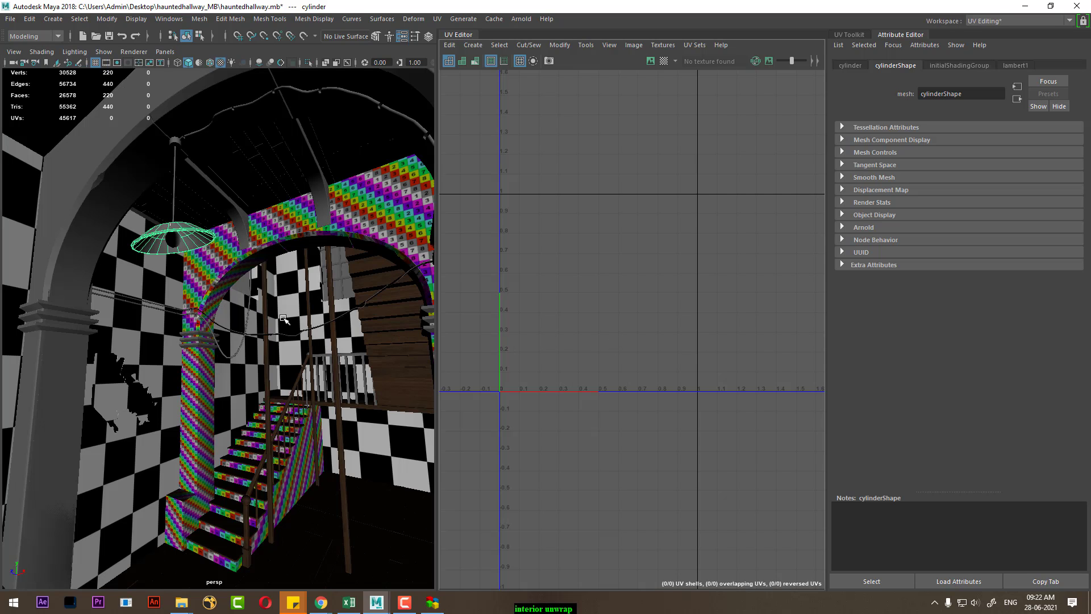
pyautogui.press('f')
pyautogui.scroll(-2, 482, 244)
pyautogui.scroll(-2, 482, 244)
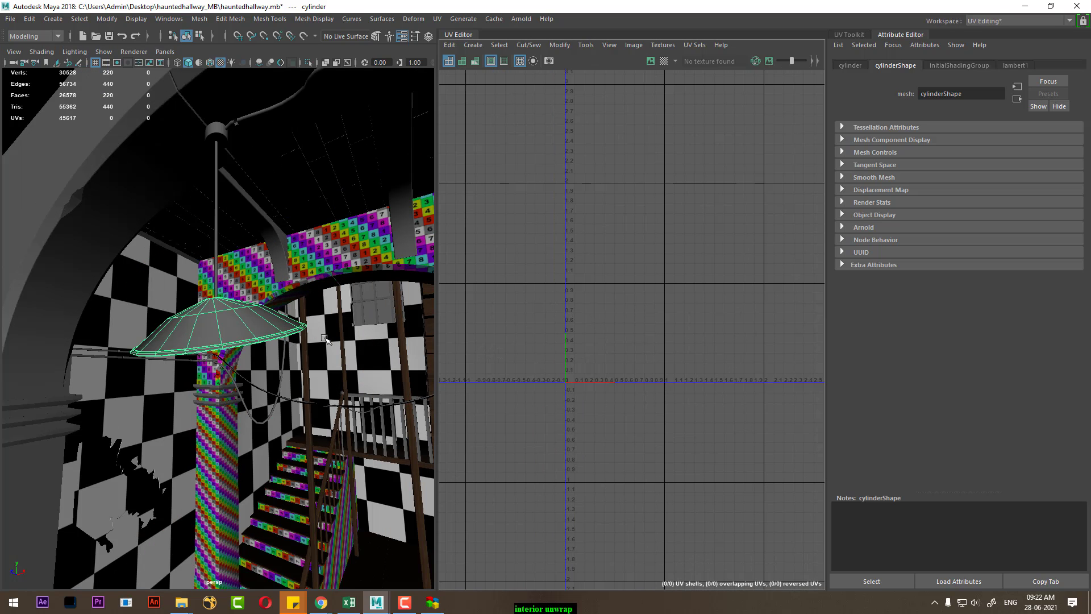
pyautogui.keyDown('alt'); pyautogui.moveTo(227, 341); pyautogui.dragTo(231, 320); pyautogui.keyUp('alt')
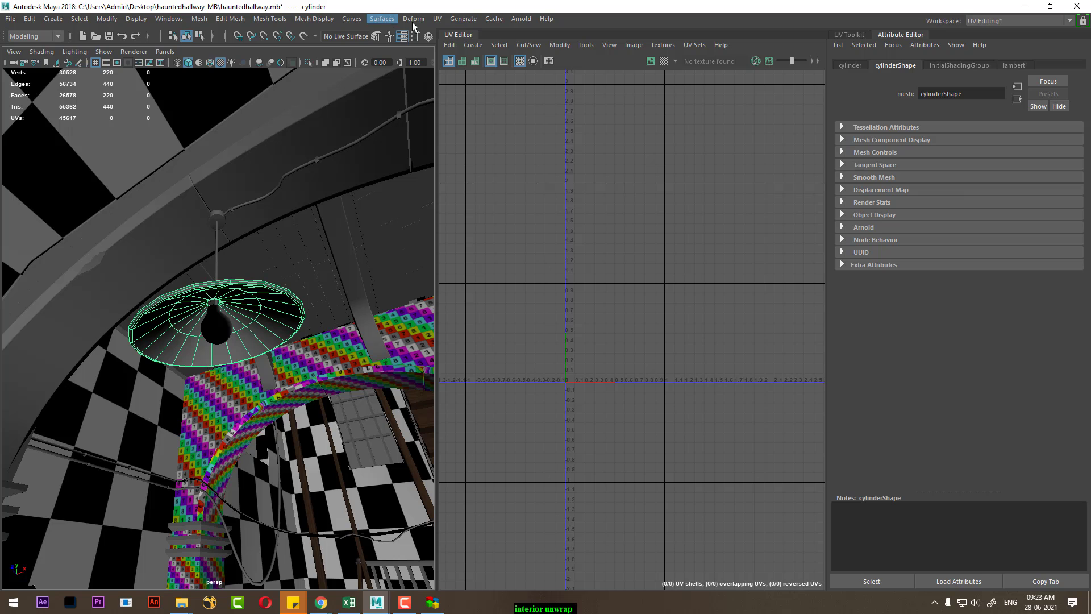
pyautogui.click(437, 19)
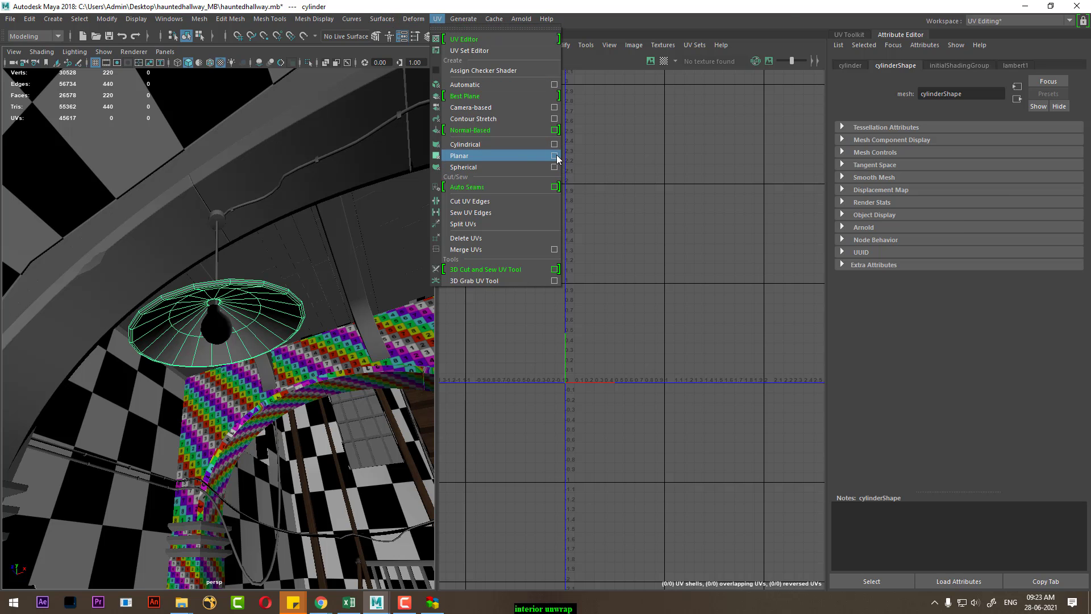
pyautogui.click(556, 155)
pyautogui.click(647, 223)
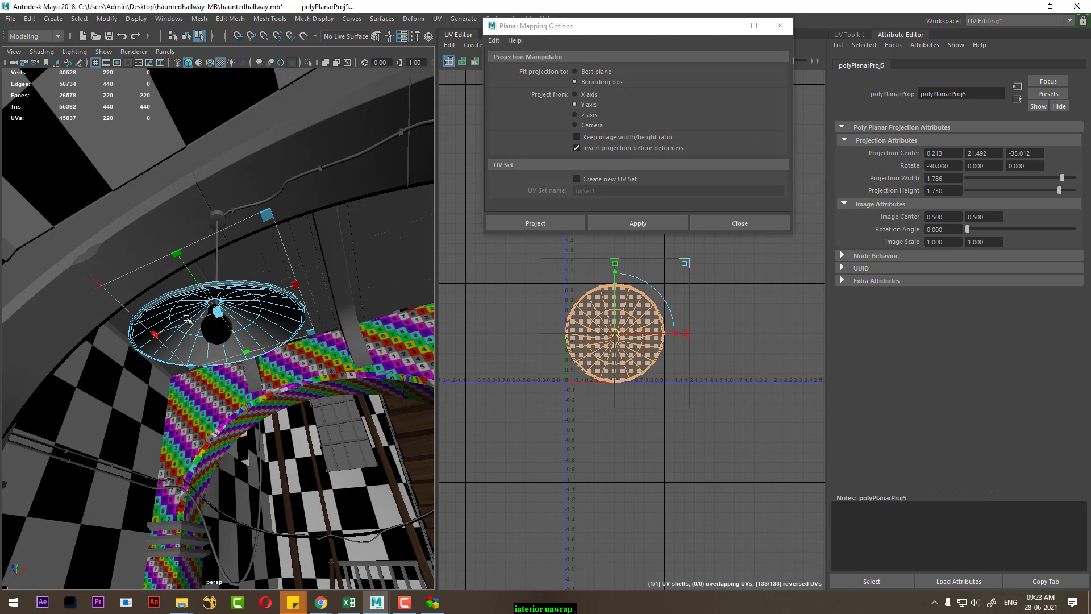
# Step: Assign the existing checker material to the lamp shade
pyautogui.keyDown('alt'); pyautogui.moveTo(239, 318); pyautogui.dragTo(227, 295); pyautogui.keyUp('alt')
pyautogui.moveTo(187, 275); pyautogui.dragTo(210, 586, button='right')
pyautogui.moveTo(183, 588)
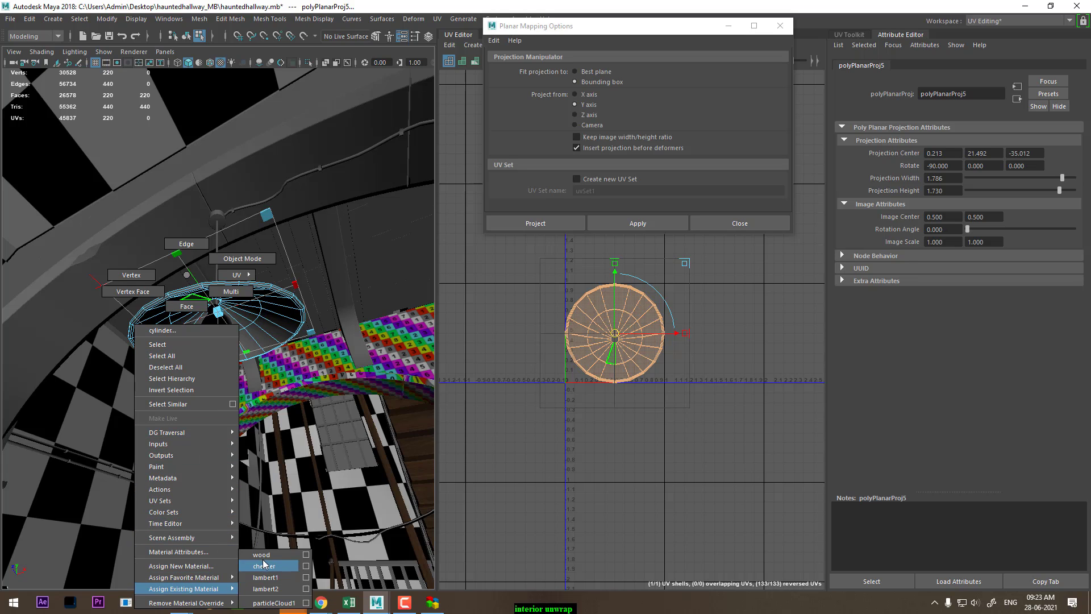
pyautogui.click(267, 566)
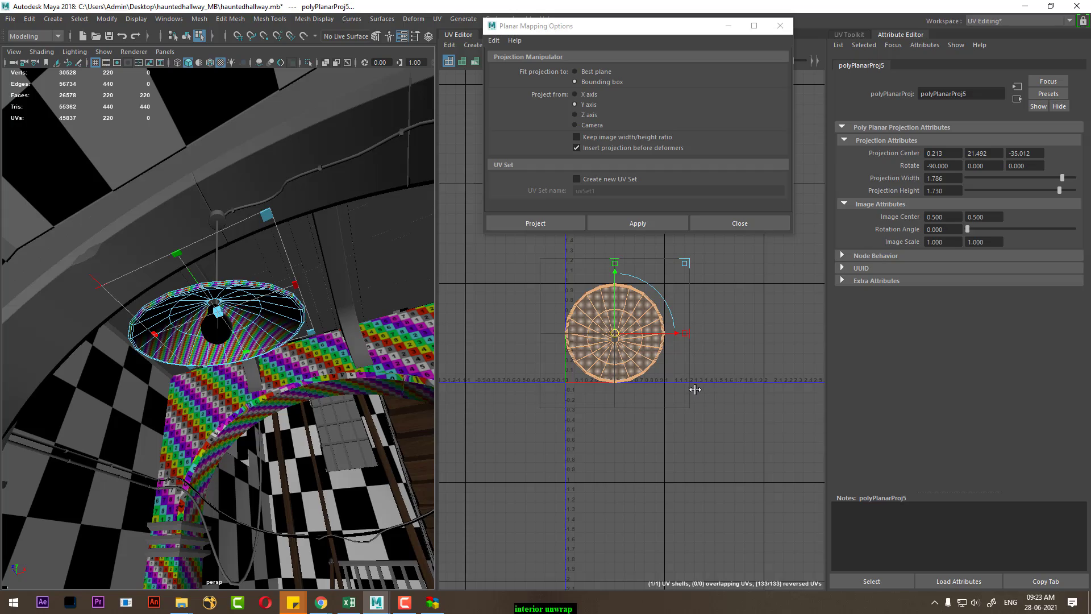
pyautogui.moveTo(348, 265)
pyautogui.keyDown('alt'); pyautogui.mouseDown()
pyautogui.moveTo(210, 296)
pyautogui.moveTo(194, 380)
pyautogui.mouseUp(); pyautogui.keyUp('alt')
pyautogui.press('F8')
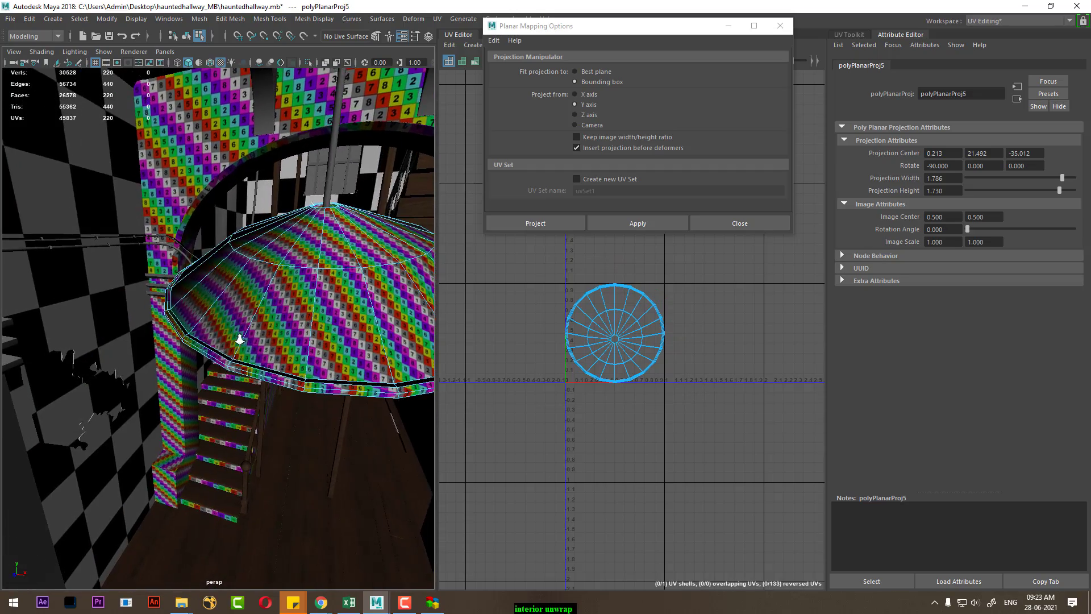
# Step: Cut the lamp shade's UVs along the selected edge loop and unfold them
pyautogui.doubleClick(192, 381)
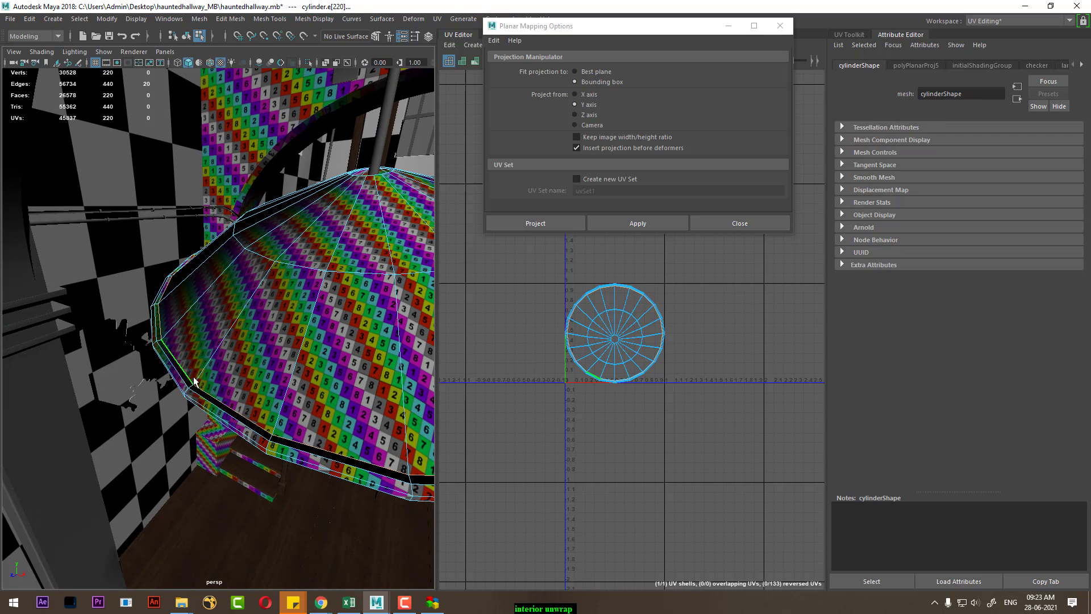
pyautogui.keyDown('shift'); pyautogui.moveTo(696, 341); pyautogui.dragTo(554, 418, button='right'); pyautogui.keyUp('shift')
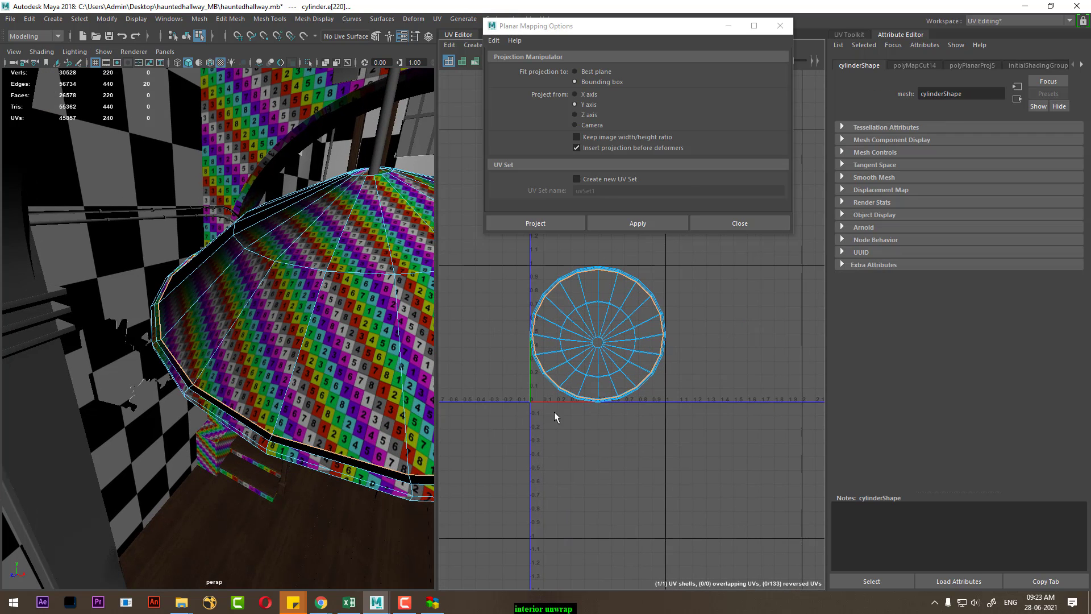
pyautogui.keyDown('ctrl'); pyautogui.moveTo(592, 364); pyautogui.dragTo(649, 401, button='right'); pyautogui.keyUp('ctrl')
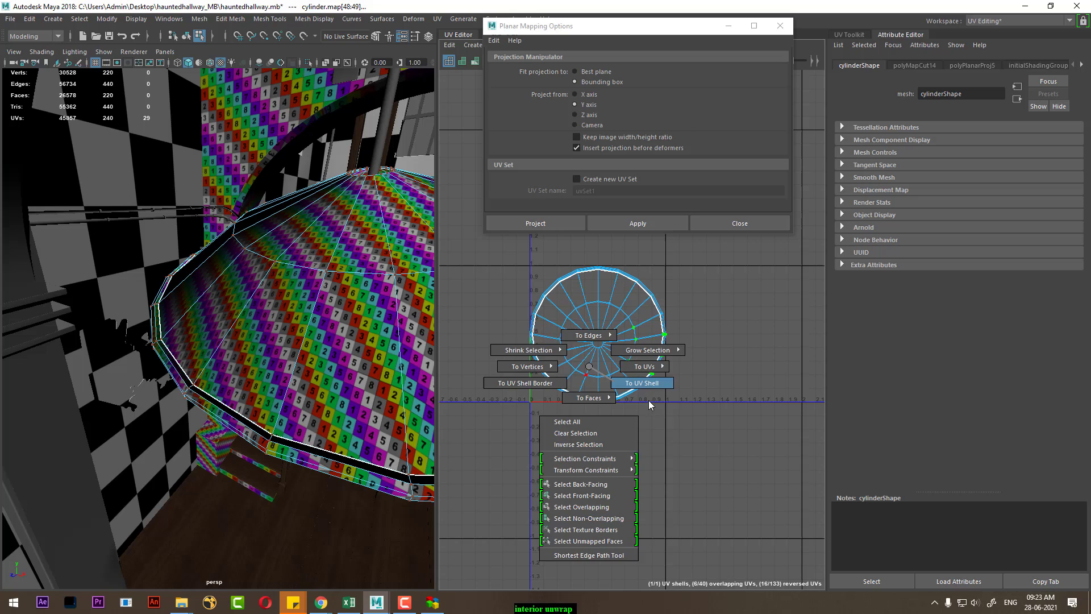
pyautogui.keyDown('shift'); pyautogui.rightClick(729, 284); pyautogui.keyUp('shift')
pyautogui.keyDown('shift'); pyautogui.moveTo(729, 285); pyautogui.dragTo(555, 365, button='right'); pyautogui.keyUp('shift')
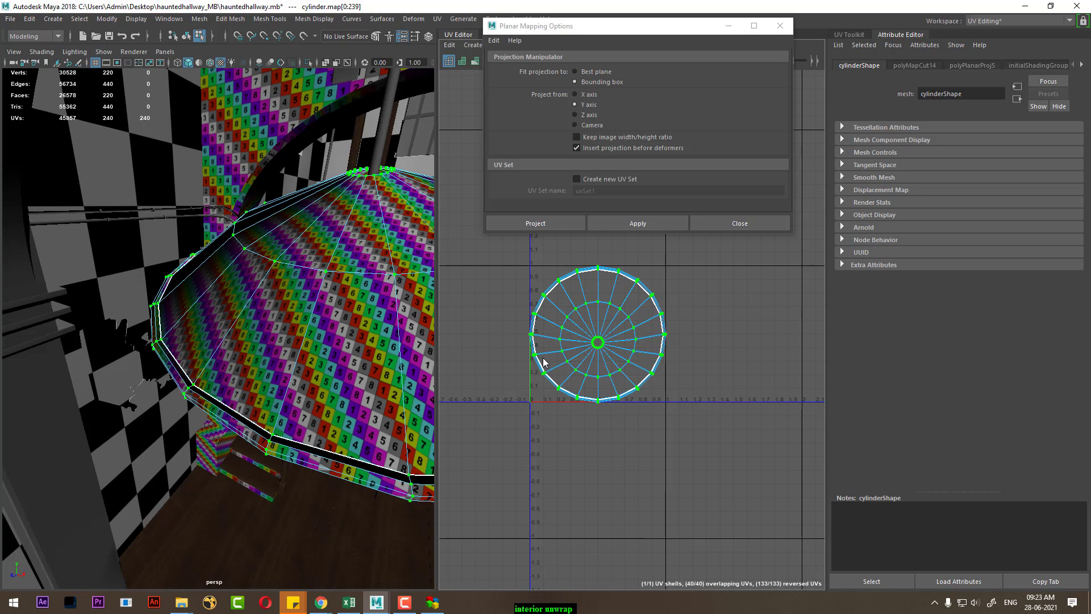
pyautogui.scroll(-1, 679, 333)
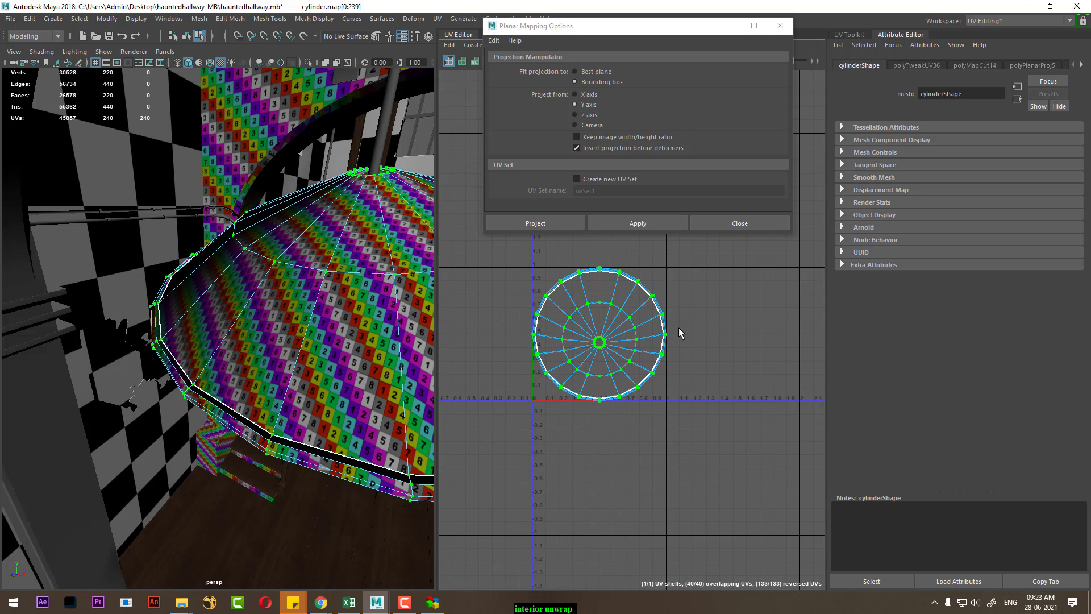
pyautogui.keyDown('shift'); pyautogui.rightClick(691, 291); pyautogui.keyUp('shift')
pyautogui.keyDown('shift'); pyautogui.moveTo(691, 291); pyautogui.dragTo(584, 334, button='right'); pyautogui.keyUp('shift')
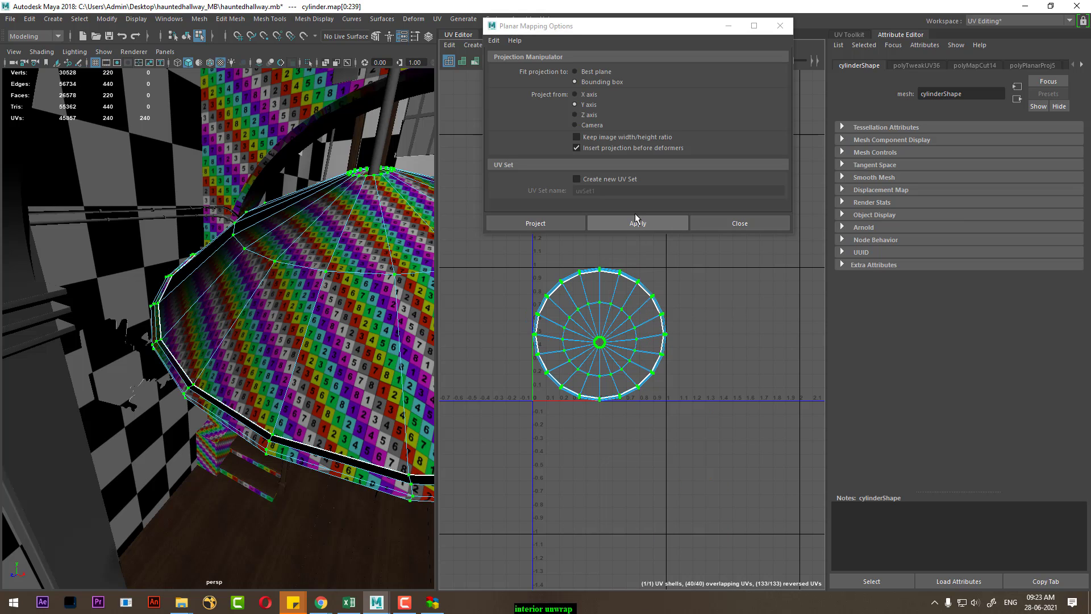
pyautogui.keyDown('shift'); pyautogui.rightClick(672, 279); pyautogui.keyUp('shift')
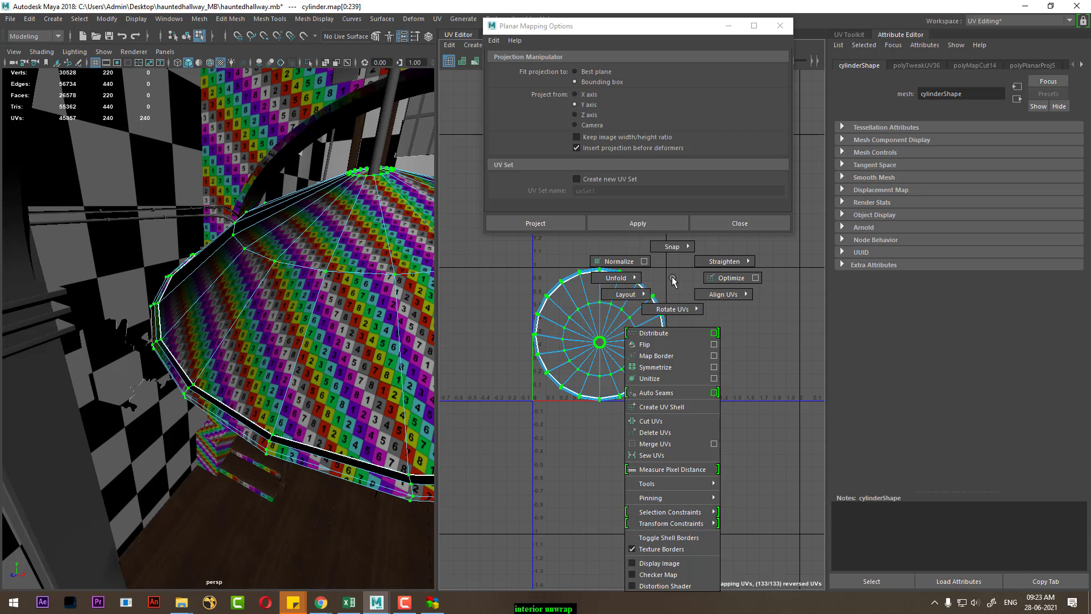
pyautogui.moveTo(597, 332)
pyautogui.keyDown('shift'); pyautogui.mouseDown(button='right')
pyautogui.moveTo(691, 319)
pyautogui.moveTo(598, 289)
pyautogui.mouseUp(button='right'); pyautogui.keyUp('shift')
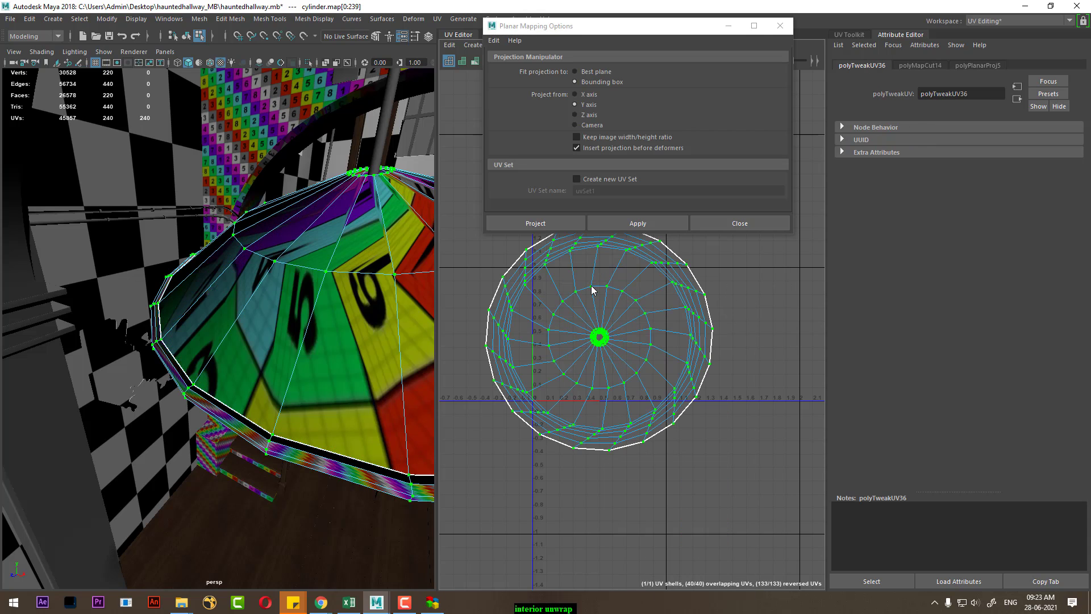
pyautogui.scroll(-1, 627, 367)
# Step: Move the lamp shade's circular UV shell up and right into the 0–1 square
pyautogui.moveTo(340, 403)
pyautogui.keyDown('alt'); pyautogui.mouseDown()
pyautogui.moveTo(333, 453)
pyautogui.moveTo(251, 360)
pyautogui.moveTo(403, 418)
pyautogui.mouseUp(); pyautogui.keyUp('alt')
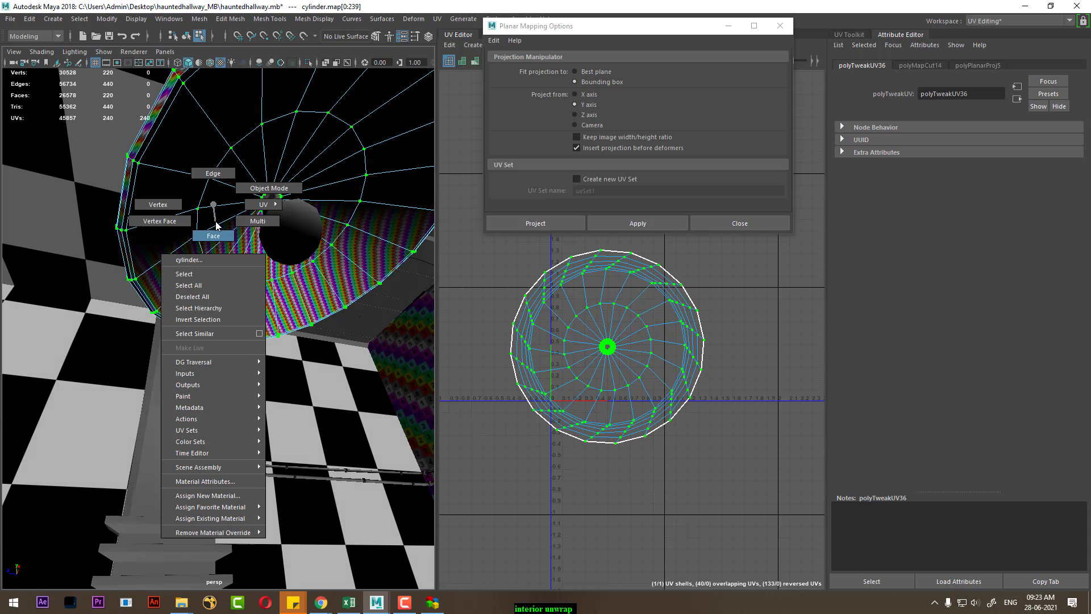
pyautogui.moveTo(214, 209); pyautogui.dragTo(215, 231, button='right')
pyautogui.click(659, 334)
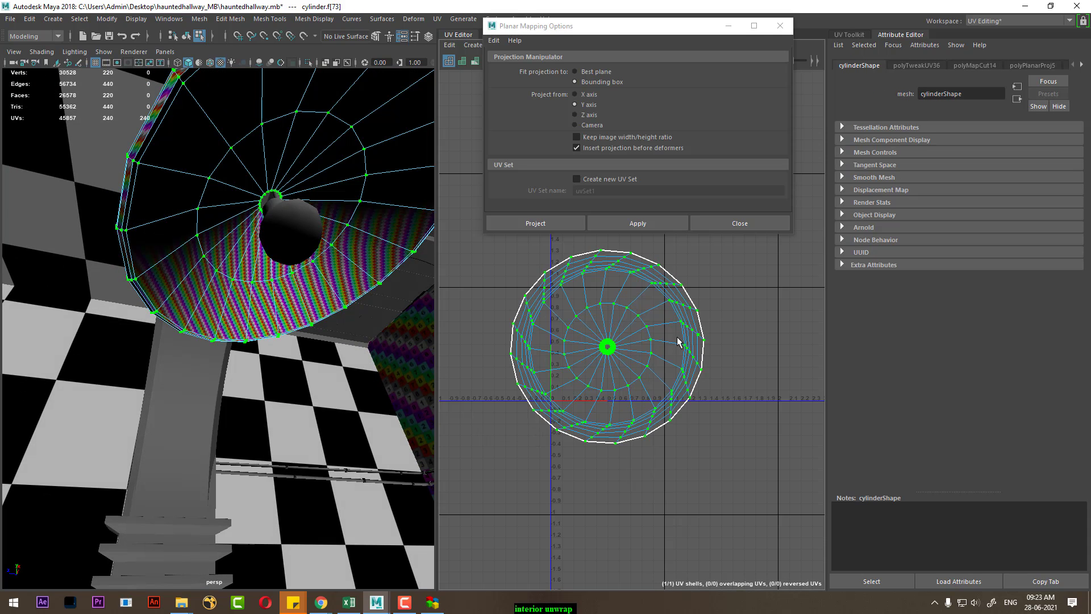
pyautogui.moveTo(671, 341); pyautogui.dragTo(718, 384, button='right')
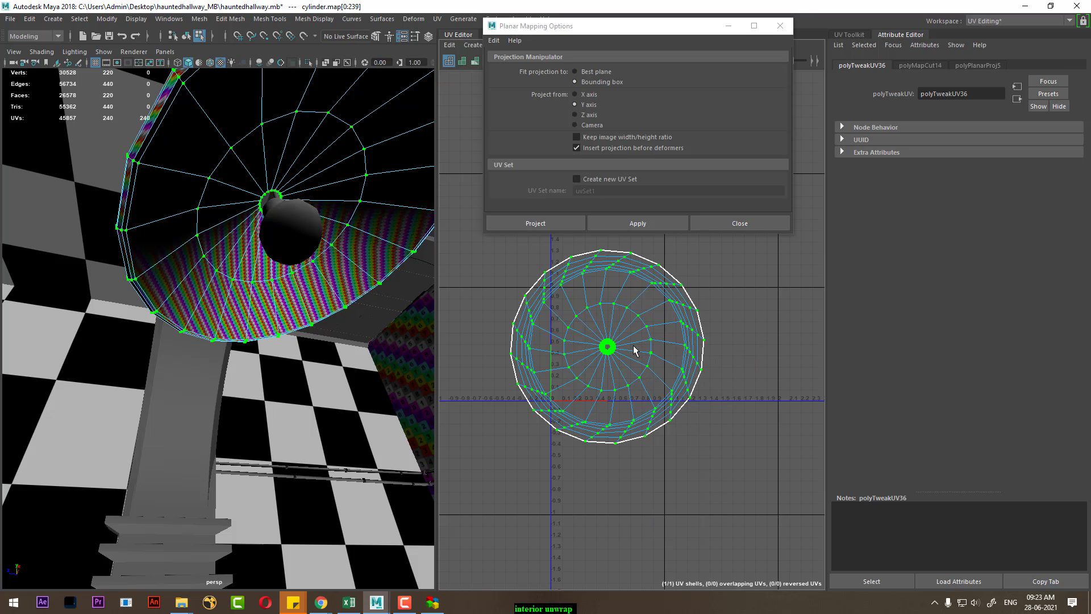
pyautogui.moveTo(617, 350); pyautogui.dragTo(682, 367)
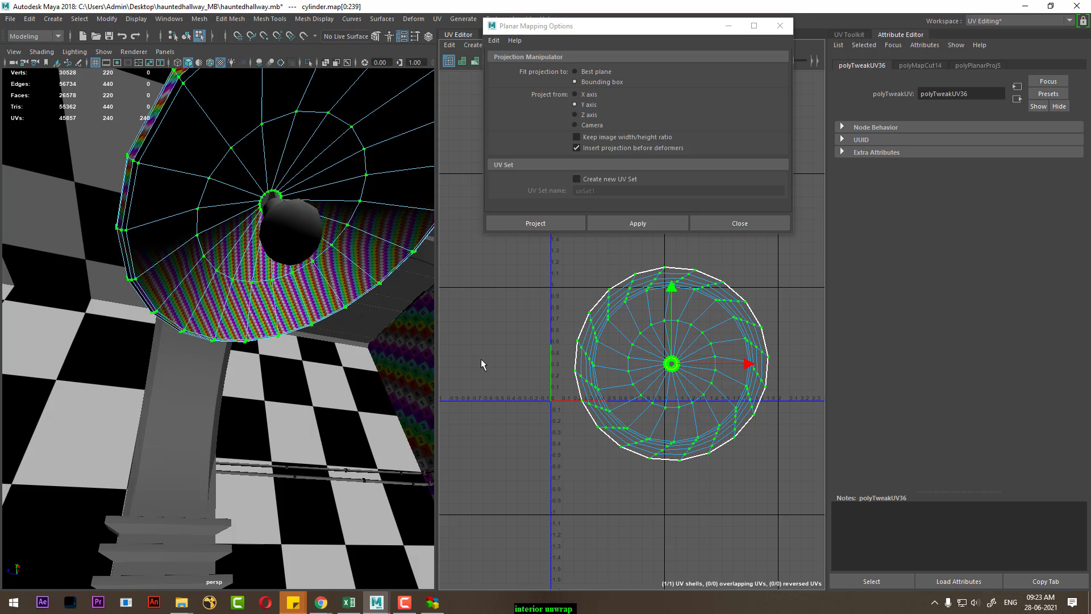
pyautogui.moveTo(283, 294)
pyautogui.keyDown('alt'); pyautogui.mouseDown()
pyautogui.moveTo(239, 303)
pyautogui.moveTo(215, 341)
pyautogui.mouseUp(); pyautogui.keyUp('alt')
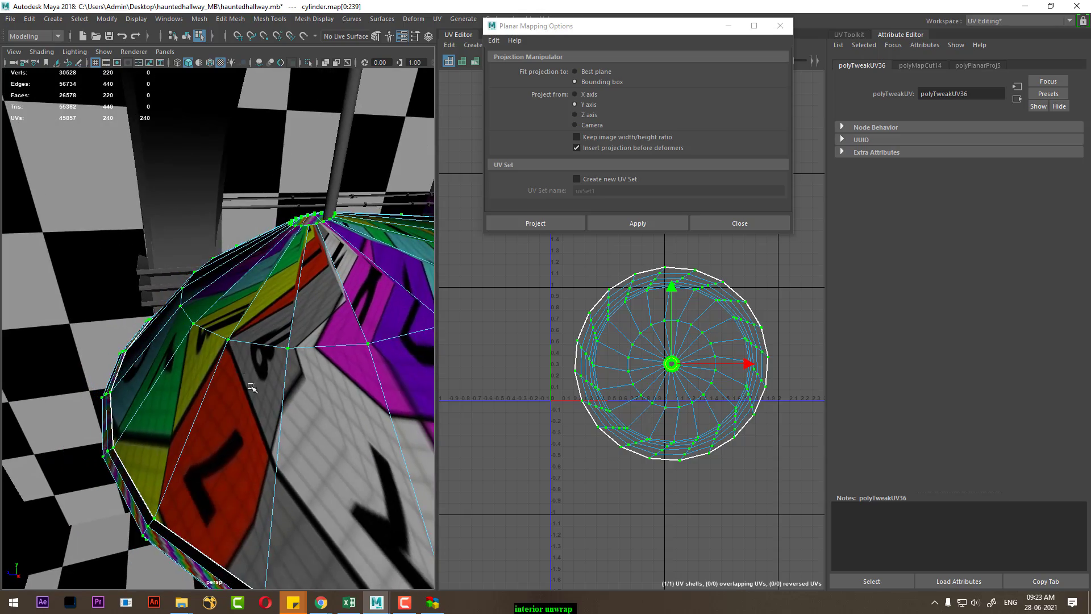
pyautogui.keyDown('alt'); pyautogui.moveTo(214, 342); pyautogui.dragTo(142, 380, button='middle'); pyautogui.keyUp('alt')
pyautogui.moveTo(143, 380)
pyautogui.keyDown('alt'); pyautogui.mouseDown()
pyautogui.moveTo(151, 419)
pyautogui.moveTo(114, 451)
pyautogui.moveTo(226, 353)
pyautogui.moveTo(264, 357)
pyautogui.mouseUp(); pyautogui.keyUp('alt')
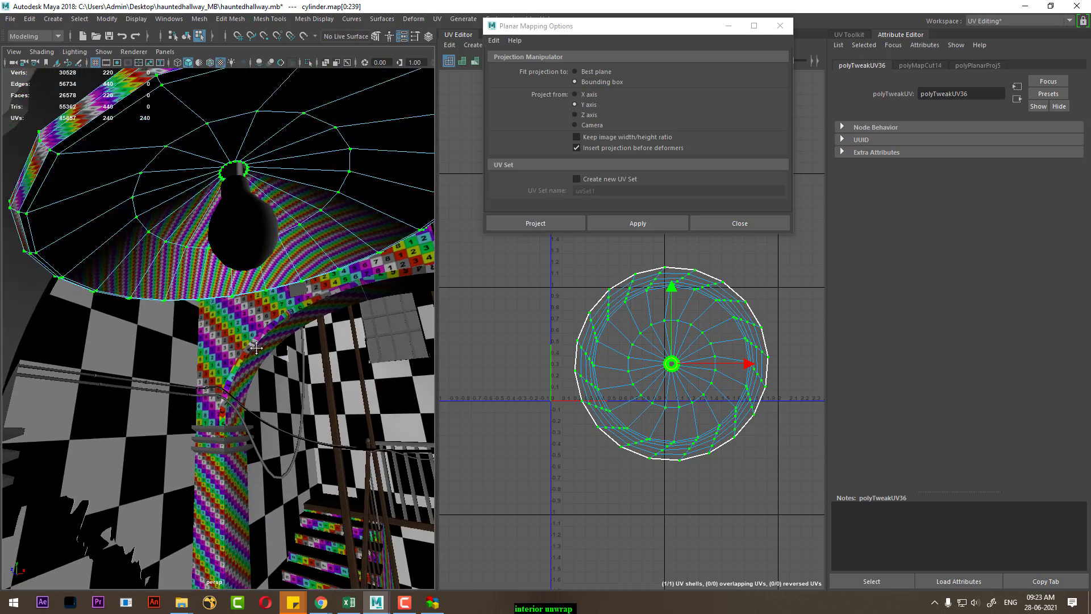
pyautogui.moveTo(115, 170); pyautogui.dragTo(124, 96, button='right')
# Step: Cut UVs along the cap/rim edge loop and move the cap disc down-left
pyautogui.doubleClick(608, 308)
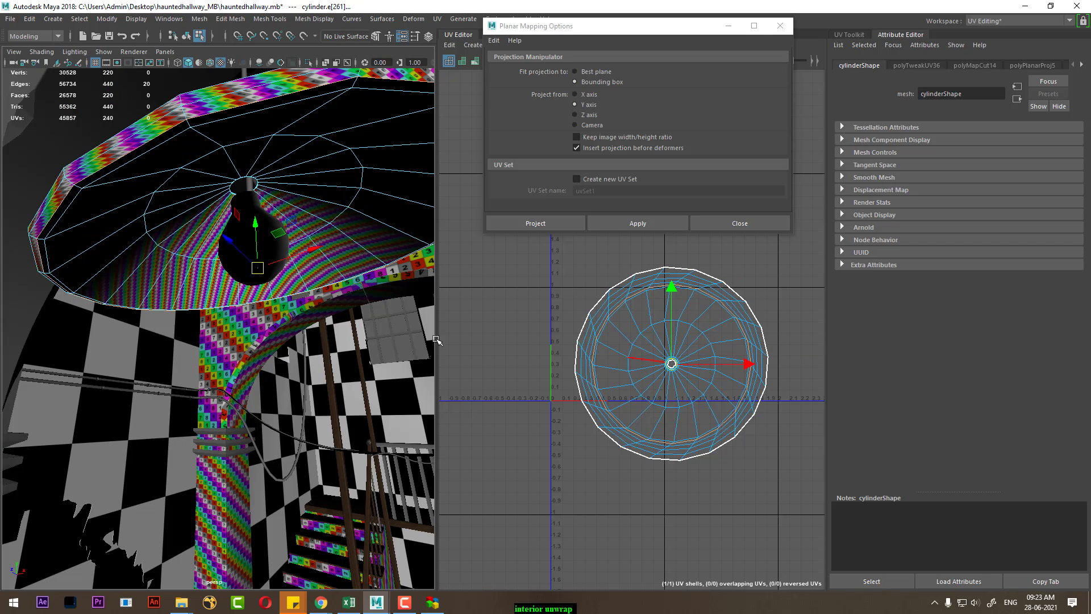
pyautogui.keyDown('shift'); pyautogui.moveTo(608, 308); pyautogui.dragTo(565, 324, button='right'); pyautogui.keyUp('shift')
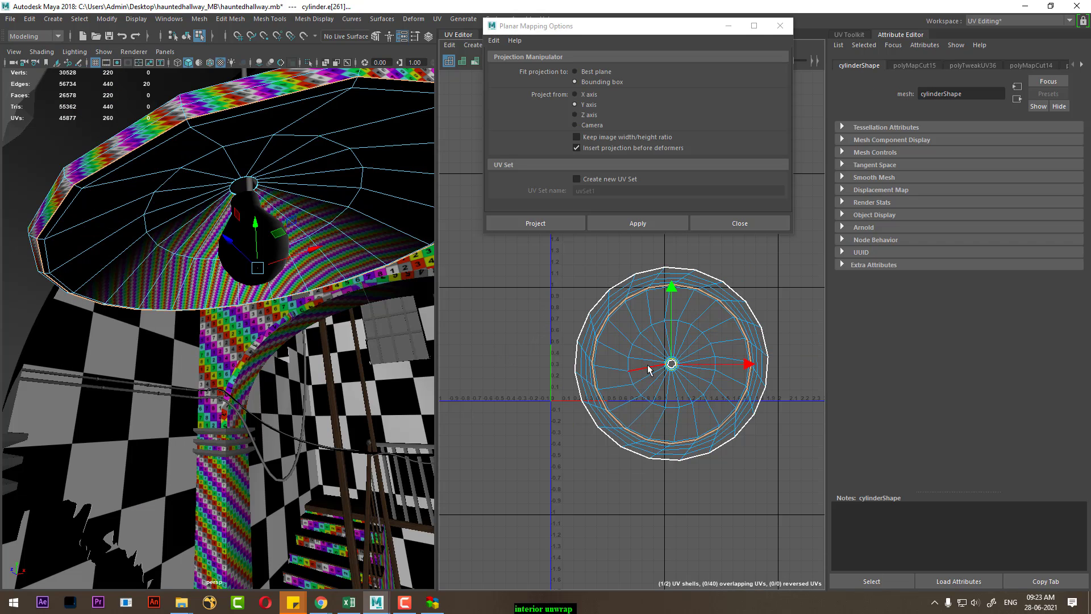
pyautogui.click(648, 369)
pyautogui.moveTo(633, 373); pyautogui.dragTo(672, 370, button='right')
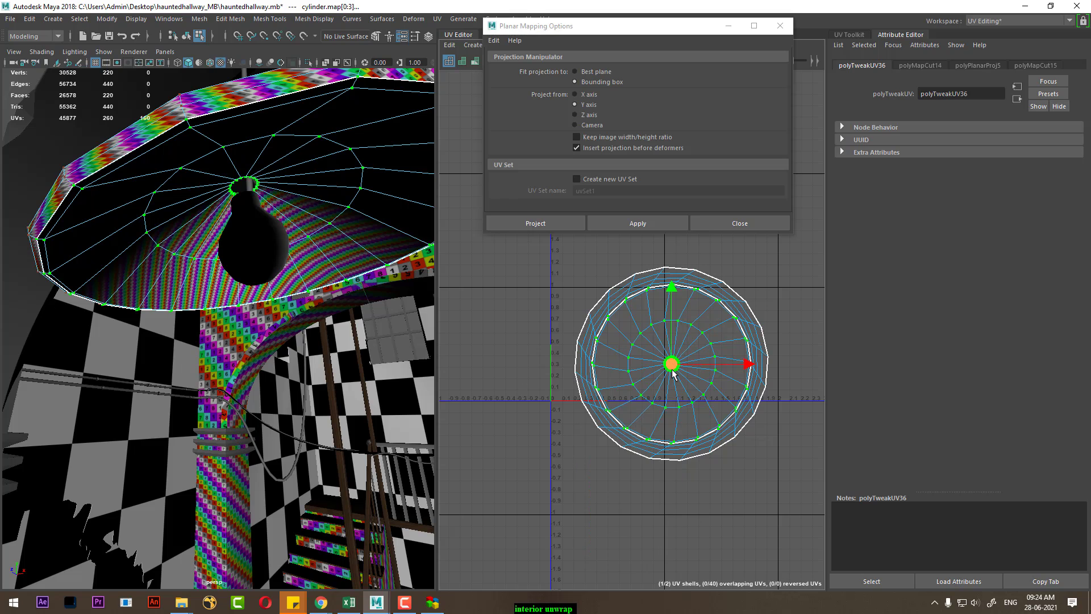
pyautogui.moveTo(672, 371); pyautogui.dragTo(527, 488)
# Step: Select the rim ring shell and unfold it into an even strip
pyautogui.click(713, 340)
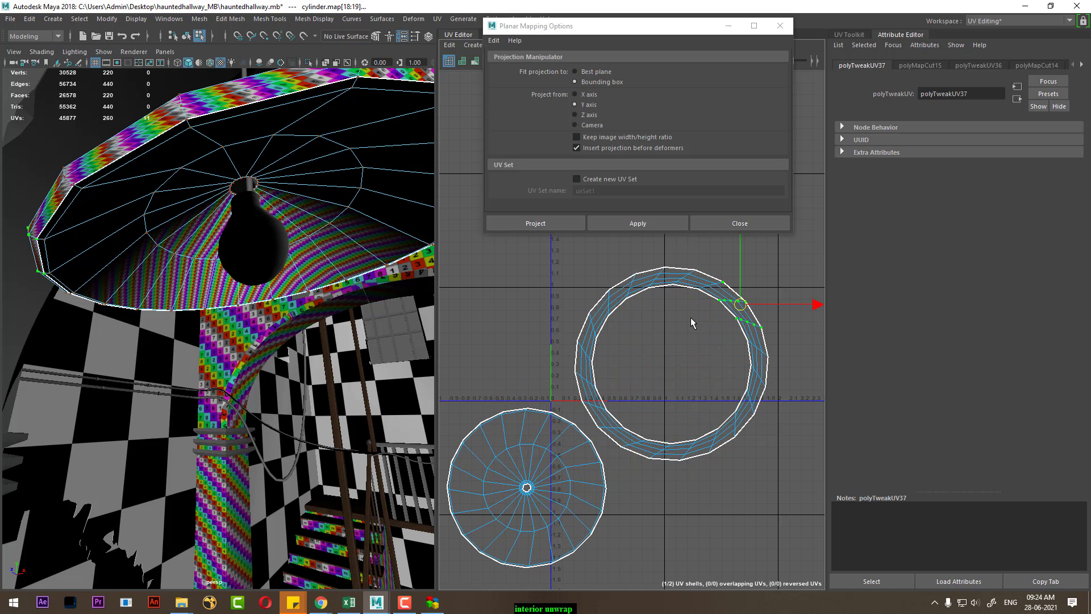
pyautogui.moveTo(693, 324); pyautogui.dragTo(711, 341, button='right')
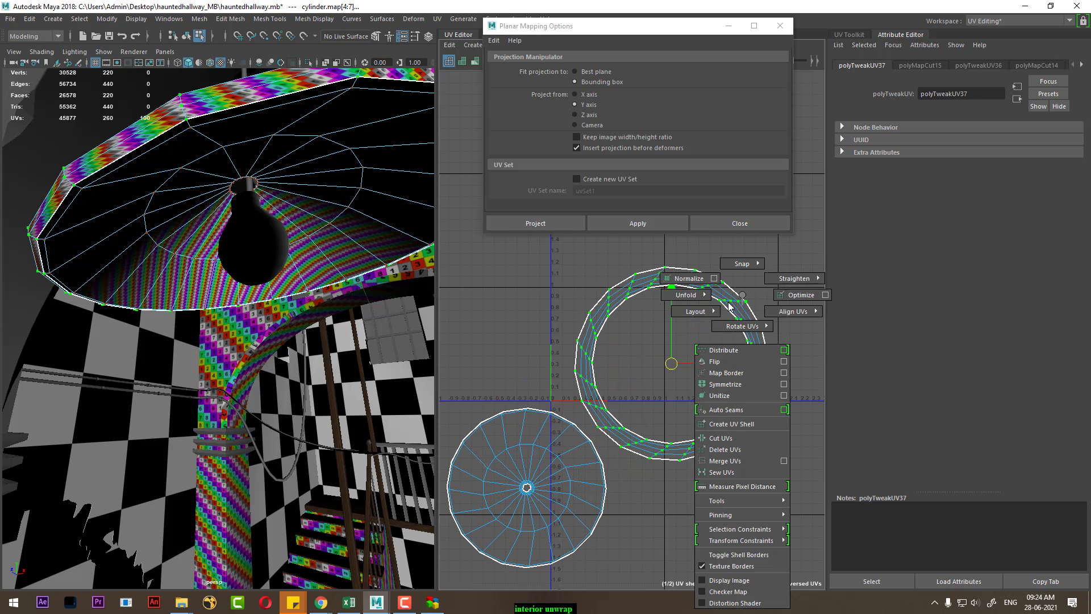
pyautogui.keyDown('shift'); pyautogui.moveTo(743, 307); pyautogui.dragTo(625, 293, button='right'); pyautogui.keyUp('shift')
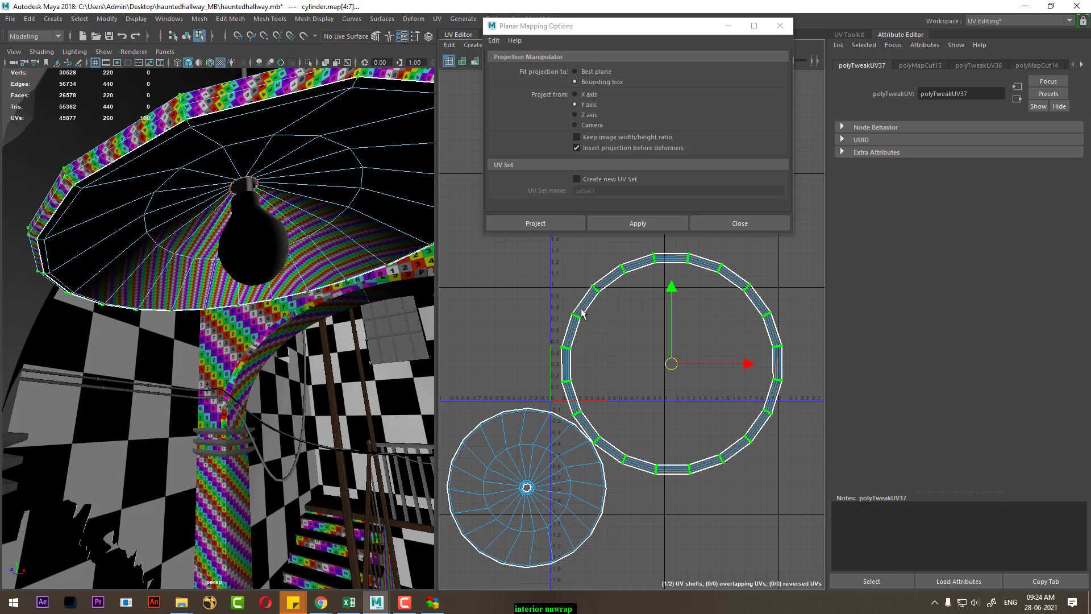
# Step: Select faces and a face loop on the shade's top and underside, orbiting to inspect them
pyautogui.keyDown('alt'); pyautogui.moveTo(347, 318); pyautogui.dragTo(299, 331); pyautogui.keyUp('alt')
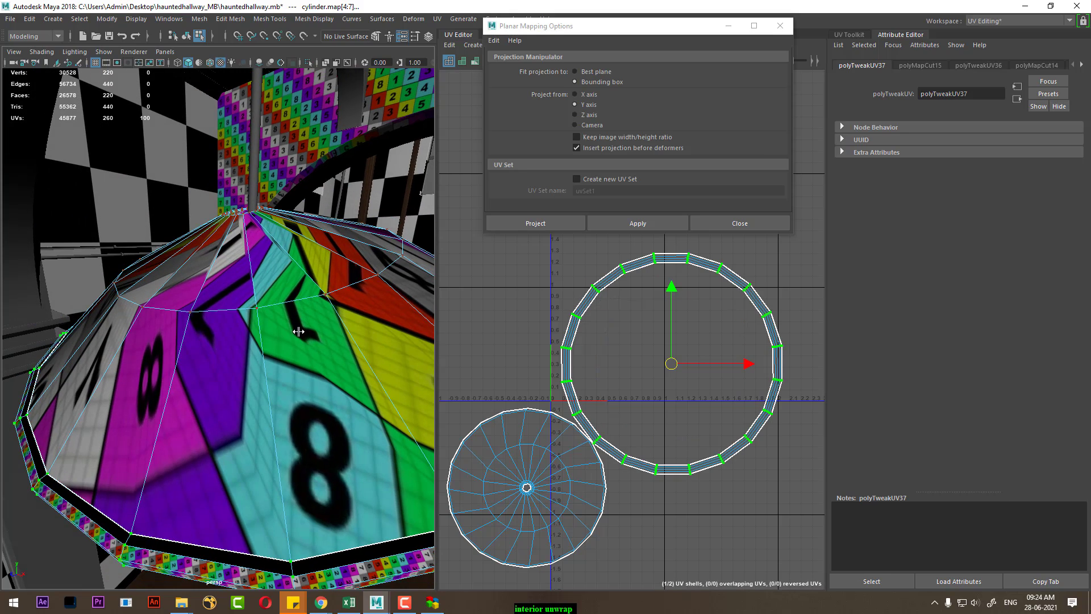
pyautogui.moveTo(274, 302); pyautogui.dragTo(272, 313, button='right')
pyautogui.click(272, 314)
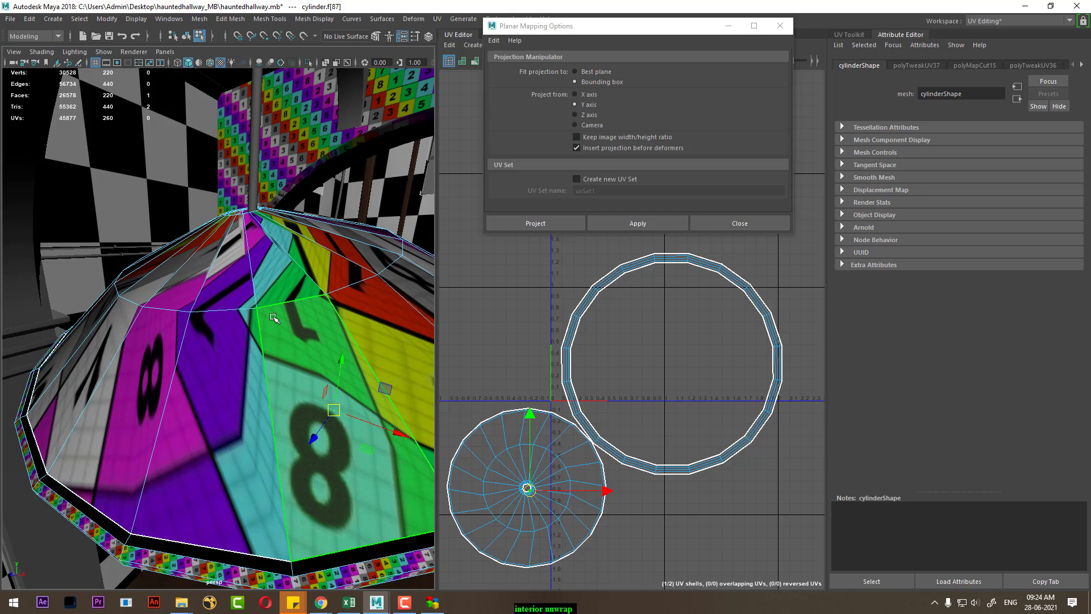
pyautogui.click(242, 352)
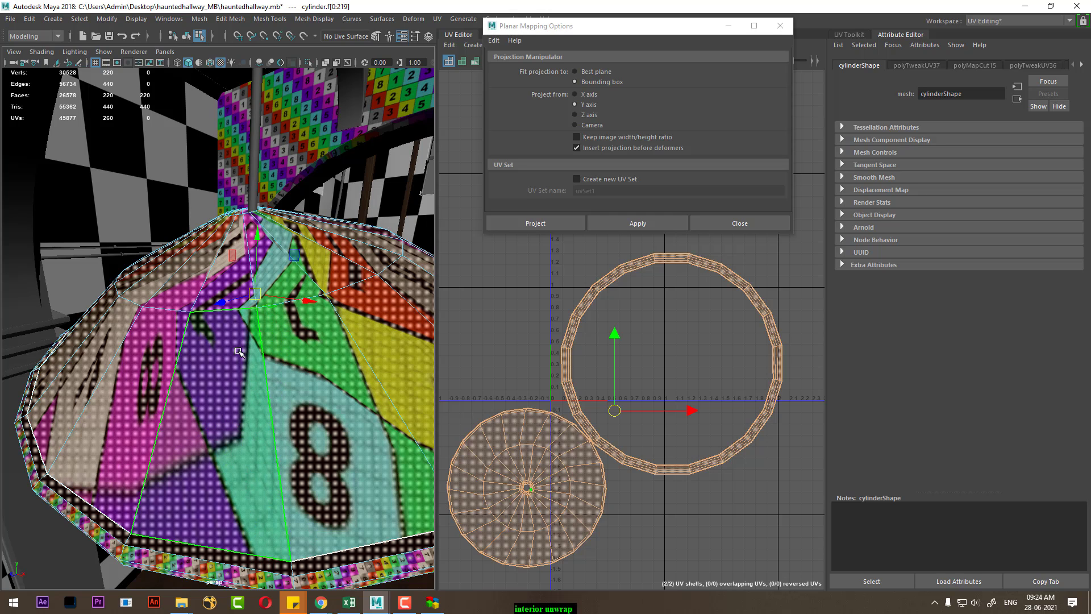
pyautogui.doubleClick(281, 285)
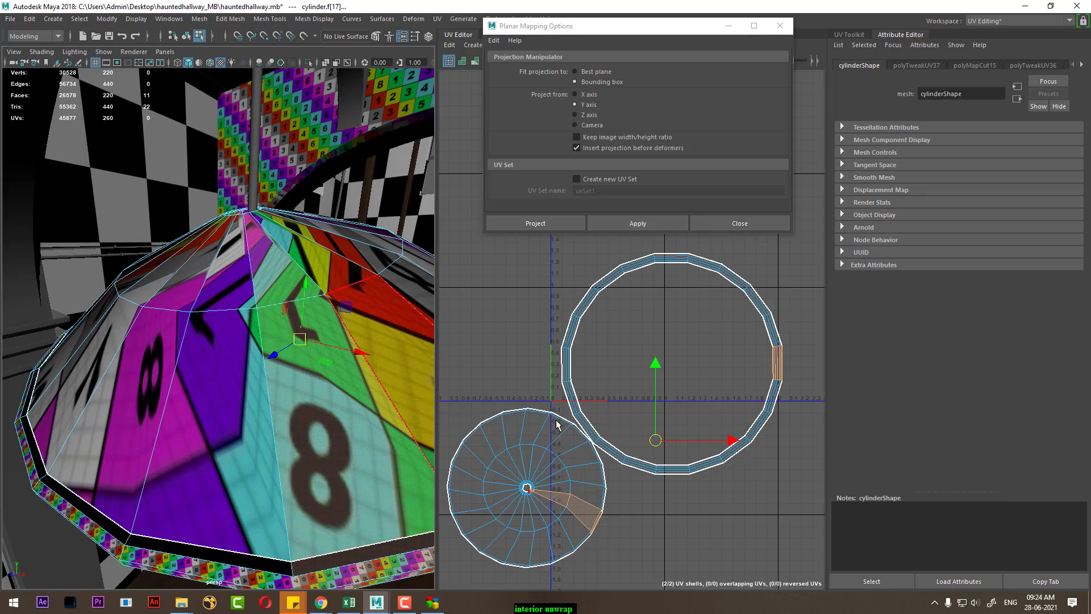
pyautogui.keyDown('alt'); pyautogui.moveTo(279, 286); pyautogui.dragTo(318, 363); pyautogui.keyUp('alt')
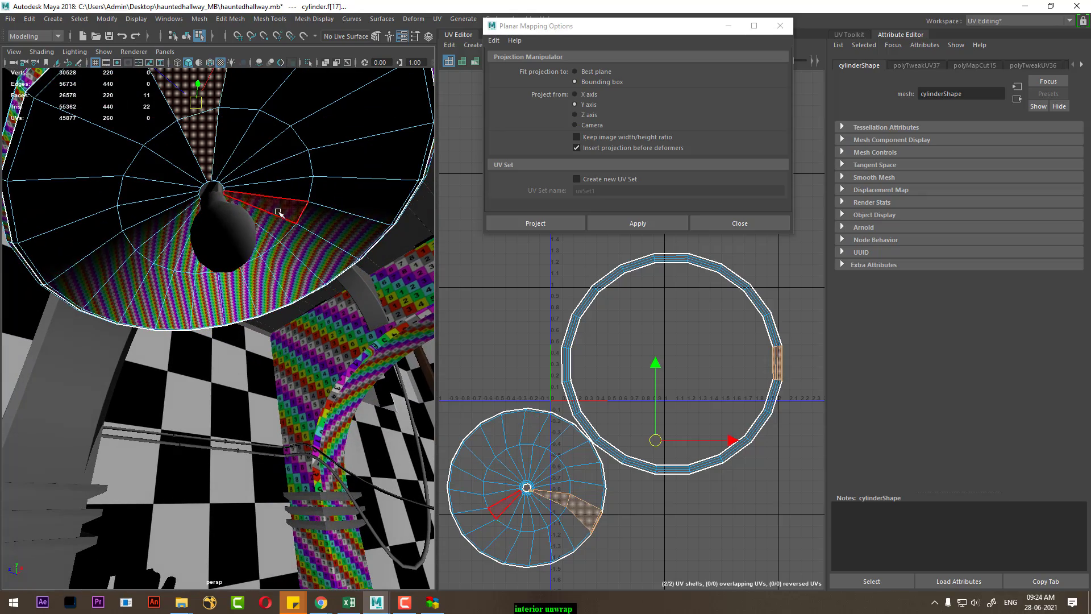
pyautogui.click(278, 213)
pyautogui.keyDown('alt'); pyautogui.moveTo(278, 212); pyautogui.dragTo(234, 324); pyautogui.keyUp('alt')
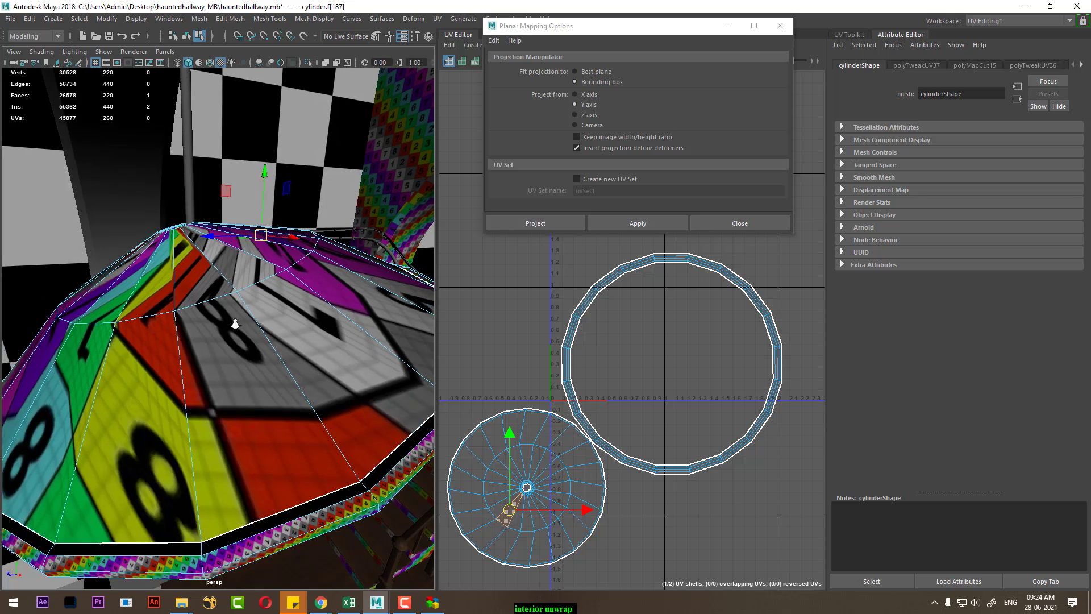
pyautogui.scroll(-3, 235, 324)
pyautogui.scroll(-3, 620, 387)
# Step: Select all lamp shade UVs in UV mode and fit both shells into 0–1 space
pyautogui.rightClick(168, 312)
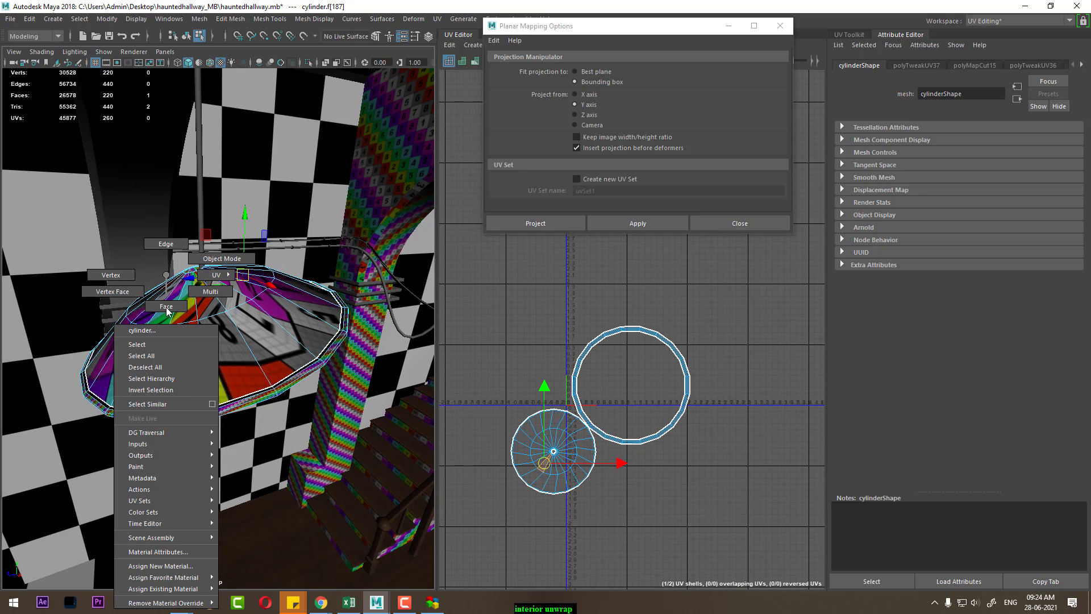
pyautogui.moveTo(643, 411); pyautogui.dragTo(699, 416, button='right')
pyautogui.click(699, 417)
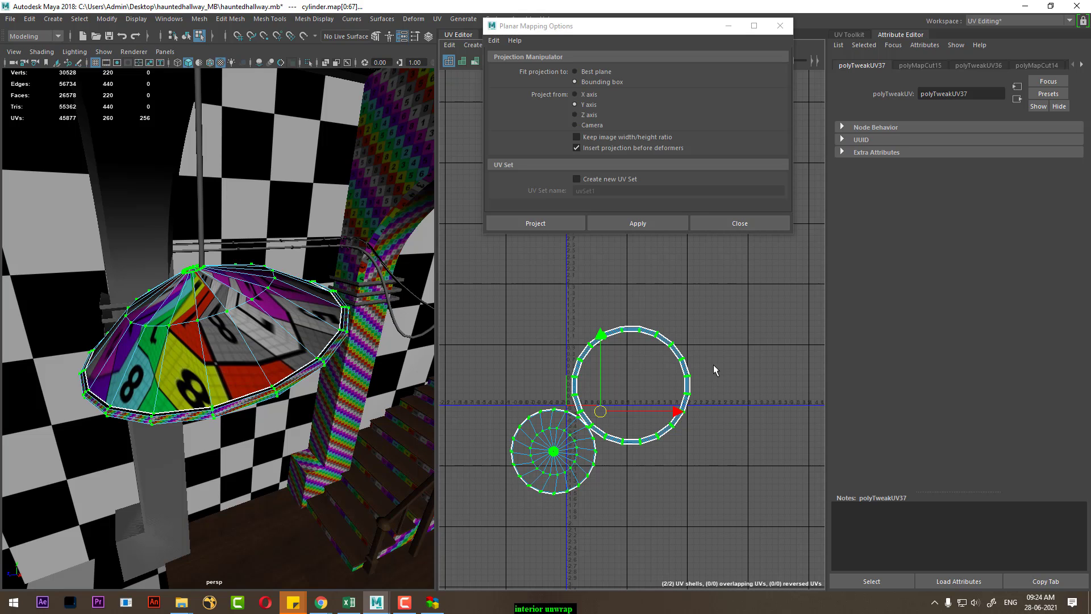
pyautogui.moveTo(726, 294)
pyautogui.keyDown('shift'); pyautogui.mouseDown(button='right')
pyautogui.moveTo(677, 330)
pyautogui.moveTo(594, 298)
pyautogui.mouseUp(button='right'); pyautogui.keyUp('shift')
pyautogui.keyDown('shift'); pyautogui.moveTo(720, 303); pyautogui.dragTo(585, 377, button='right'); pyautogui.keyUp('shift')
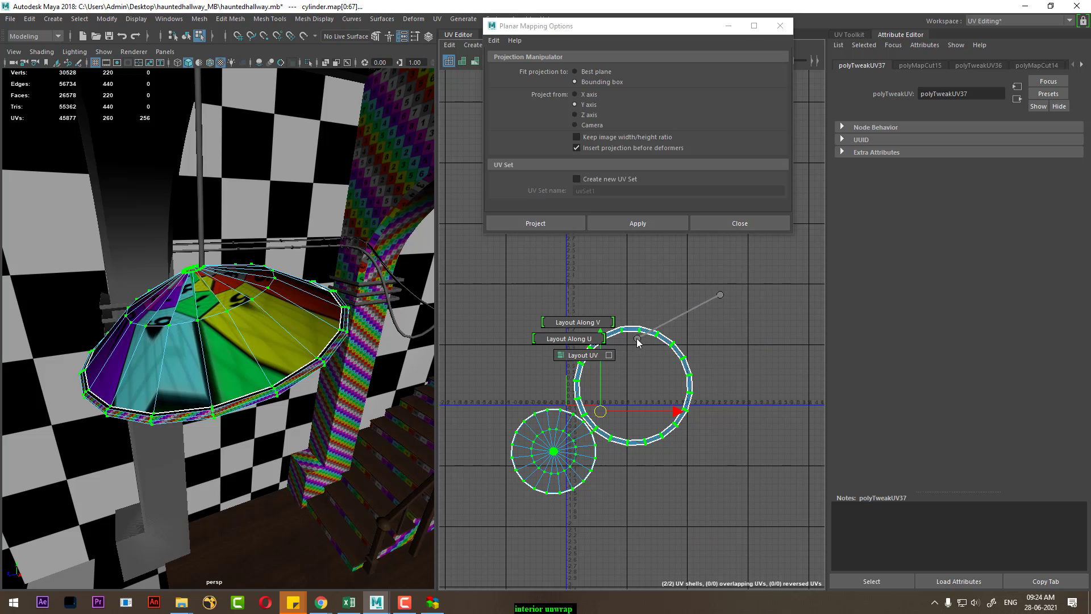
pyautogui.hotkey('ctrl', 'z')
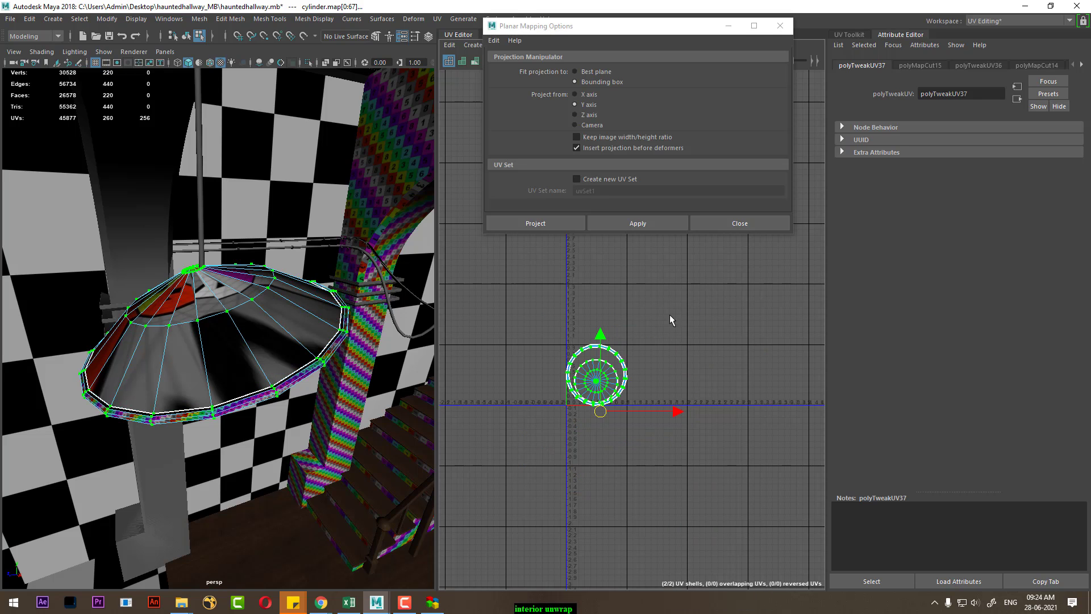
pyautogui.press('f')
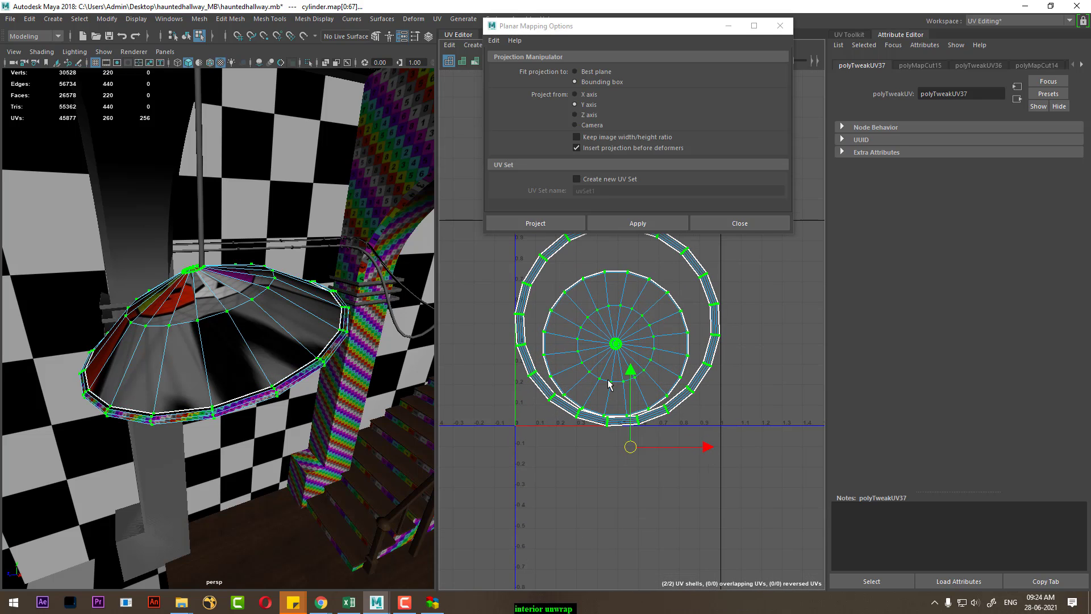
# Step: Inspect the lampshade's checkered underside and band up close, then clear the UV selection
pyautogui.scroll(3, 610, 378)
pyautogui.scroll(3, 583, 432)
pyautogui.scroll(3, 599, 409)
pyautogui.keyDown('alt'); pyautogui.moveTo(262, 432); pyautogui.dragTo(182, 365); pyautogui.keyUp('alt')
pyautogui.moveTo(222, 267)
pyautogui.keyDown('alt'); pyautogui.mouseDown()
pyautogui.moveTo(297, 331)
pyautogui.moveTo(260, 358)
pyautogui.moveTo(285, 438)
pyautogui.moveTo(334, 381)
pyautogui.moveTo(193, 451)
pyautogui.mouseUp(); pyautogui.keyUp('alt')
pyautogui.keyDown('alt'); pyautogui.moveTo(236, 367); pyautogui.dragTo(183, 394); pyautogui.keyUp('alt')
pyautogui.moveTo(256, 255); pyautogui.dragTo(258, 236, button='right')
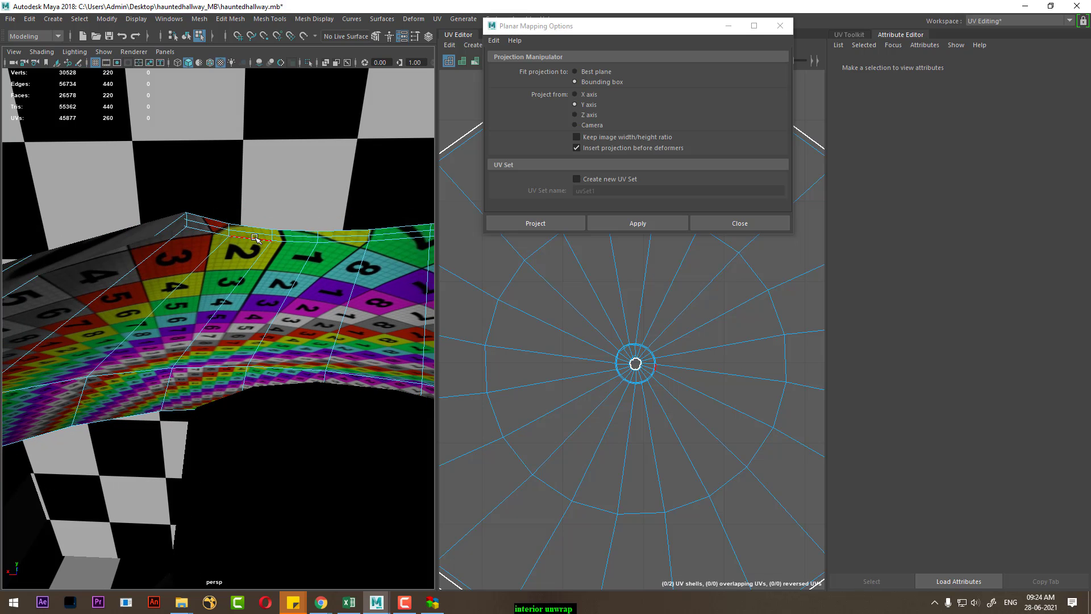
# Step: Cut UVs along the band's top edge loop to free it as a separate shell
pyautogui.doubleClick(255, 237)
pyautogui.moveTo(708, 360); pyautogui.dragTo(635, 442, button='right')
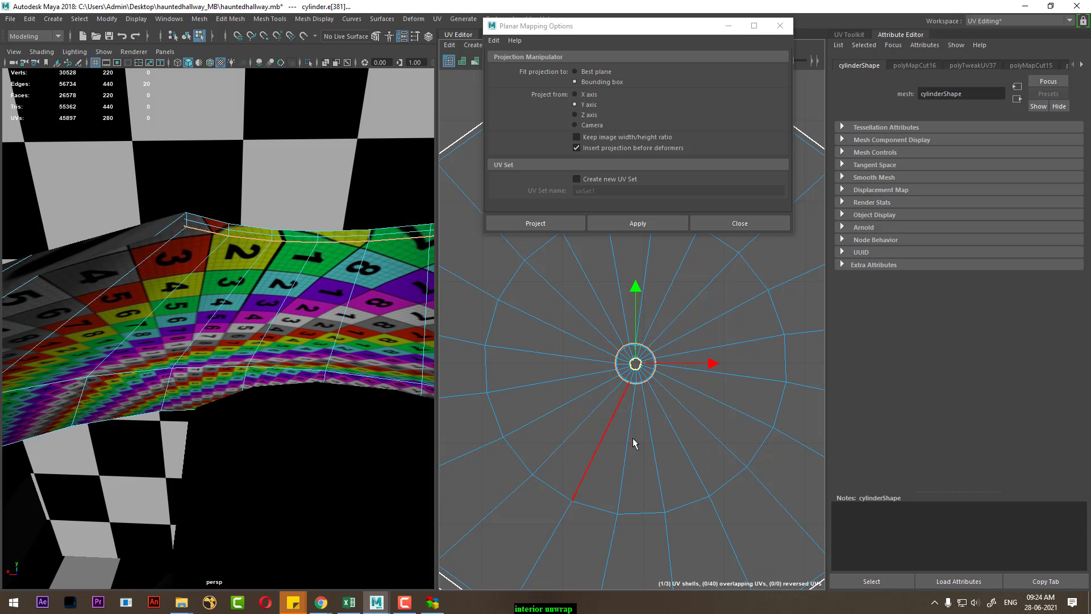
pyautogui.scroll(-3, 634, 442)
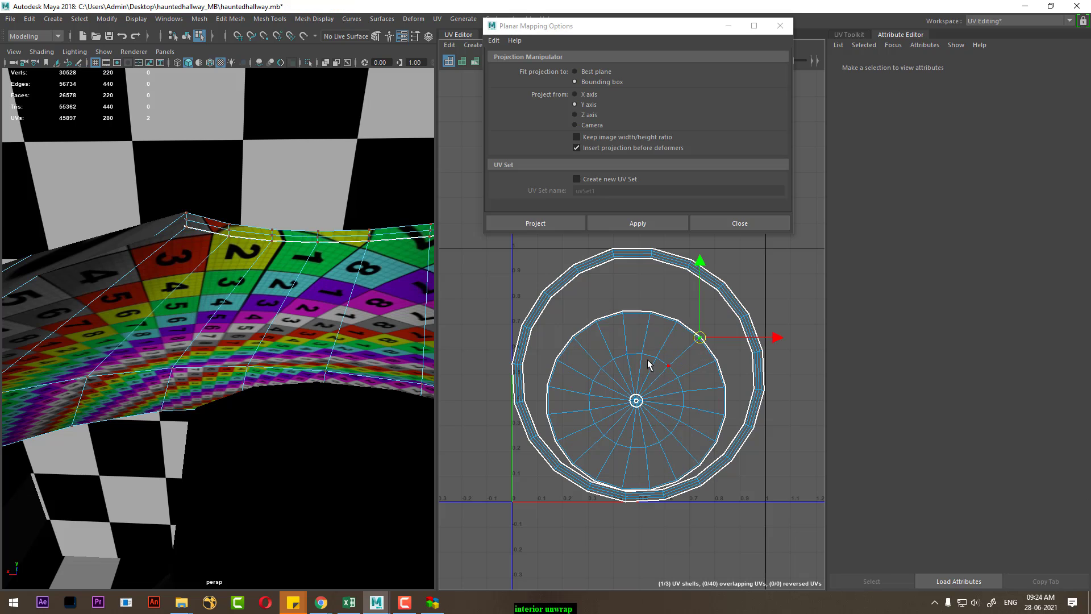
# Step: Move the inner cap disc out of the ring, scale it, and place it over the right-hand shell
pyautogui.moveTo(645, 341); pyautogui.dragTo(645, 387, button='right')
pyautogui.moveTo(635, 400); pyautogui.dragTo(791, 311)
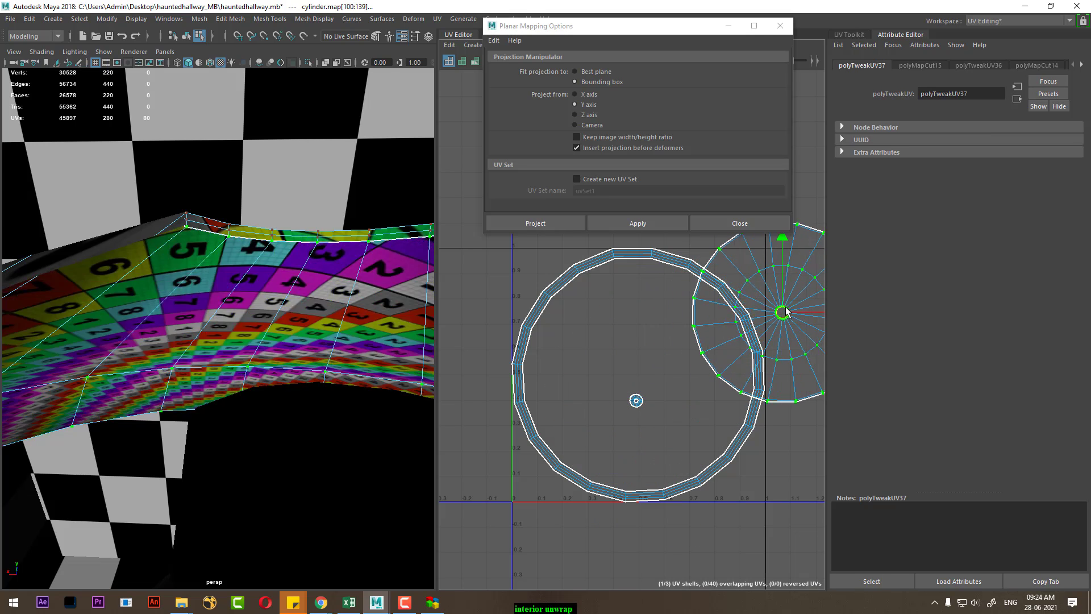
pyautogui.moveTo(687, 294)
pyautogui.keyDown('shift'); pyautogui.mouseDown(button='right')
pyautogui.moveTo(687, 325)
pyautogui.moveTo(579, 308)
pyautogui.mouseUp(button='right'); pyautogui.keyUp('shift')
pyautogui.press('r')
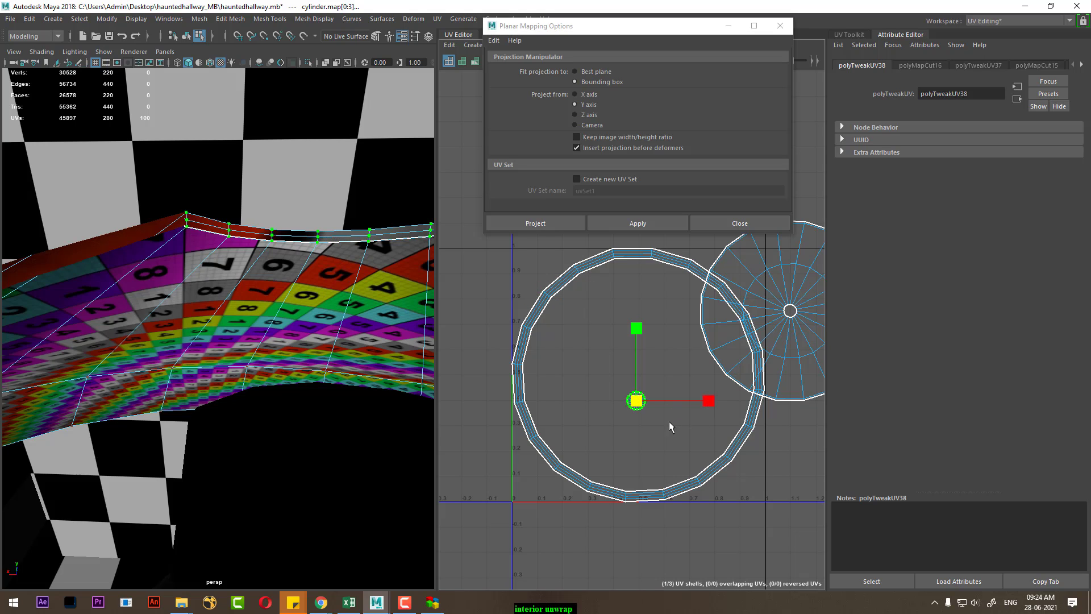
pyautogui.moveTo(641, 403)
pyautogui.mouseDown()
pyautogui.moveTo(703, 392)
pyautogui.moveTo(684, 414)
pyautogui.mouseUp()
pyautogui.scroll(-2, 684, 414)
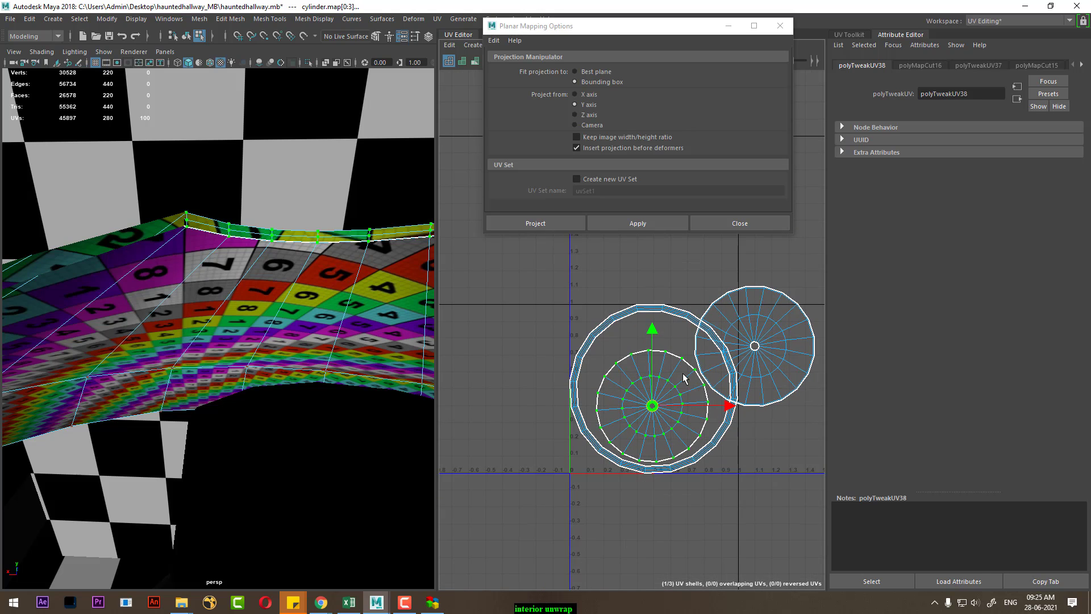
pyautogui.moveTo(657, 408); pyautogui.dragTo(759, 351)
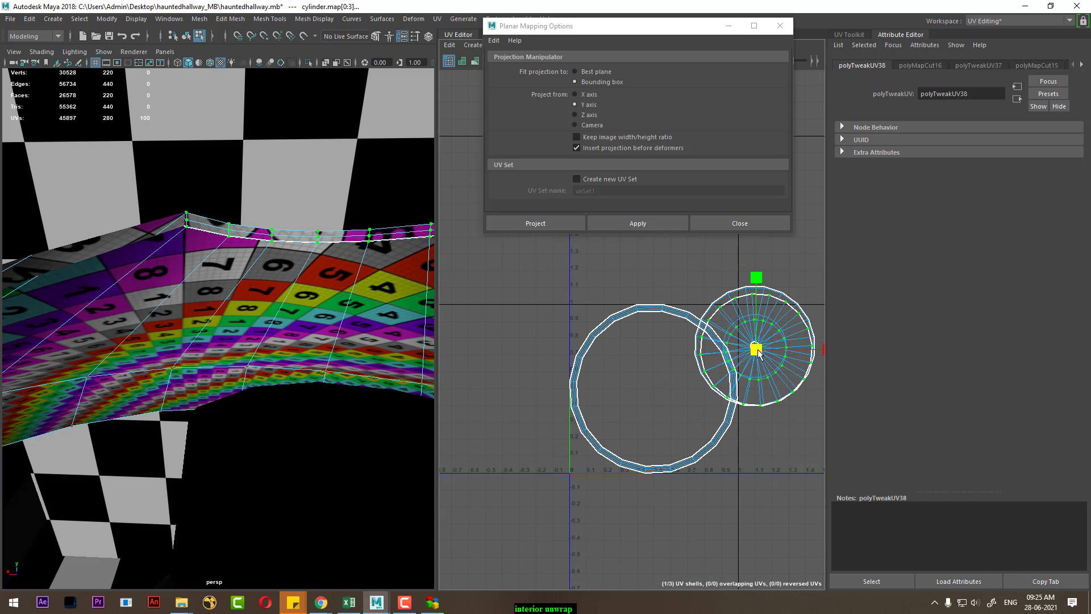
pyautogui.scroll(-2, 621, 367)
# Step: Lay out all three lampshade UV shells apart with Layout UV
pyautogui.moveTo(687, 373); pyautogui.dragTo(770, 431)
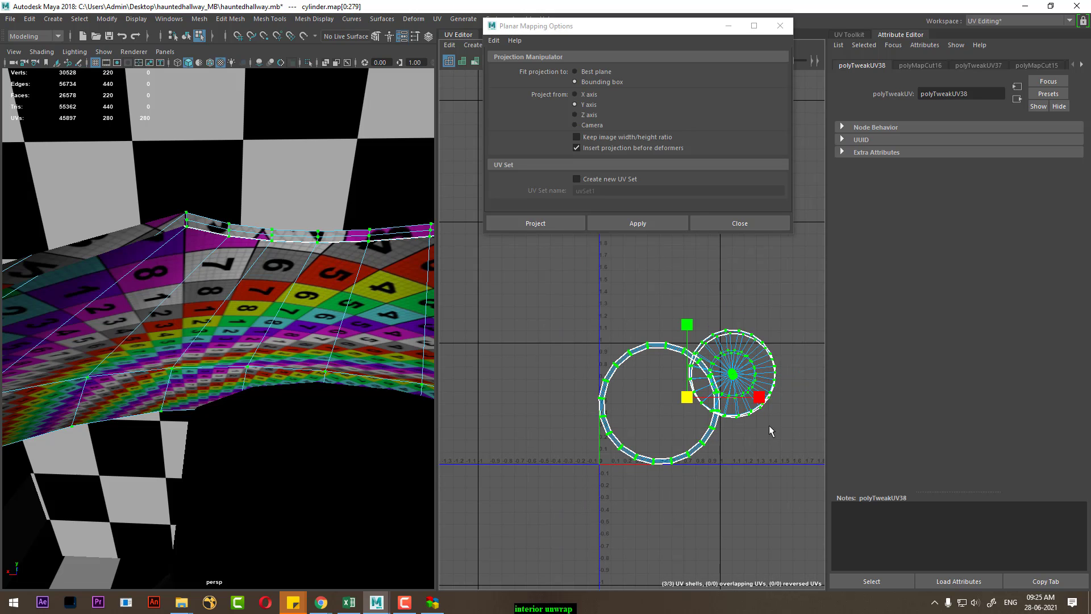
pyautogui.moveTo(802, 295)
pyautogui.keyDown('shift'); pyautogui.mouseDown(button='right')
pyautogui.moveTo(648, 336)
pyautogui.moveTo(658, 342)
pyautogui.mouseUp(button='right'); pyautogui.keyUp('shift')
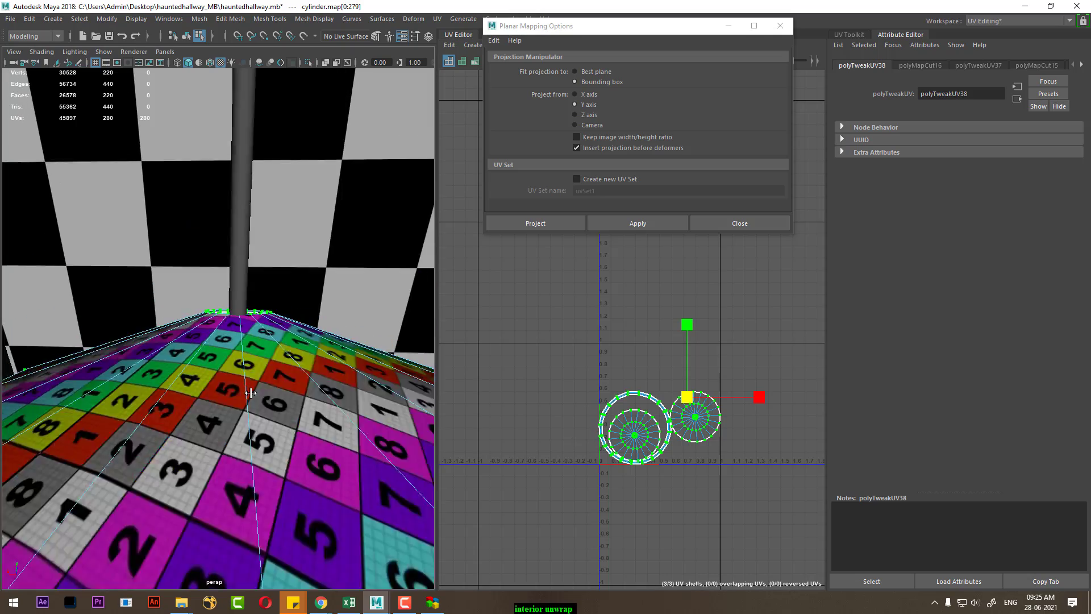
pyautogui.moveTo(239, 398)
pyautogui.keyDown('alt'); pyautogui.mouseDown()
pyautogui.moveTo(271, 449)
pyautogui.moveTo(239, 357)
pyautogui.moveTo(341, 413)
pyautogui.moveTo(171, 416)
pyautogui.moveTo(74, 378)
pyautogui.mouseUp(); pyautogui.keyUp('alt')
pyautogui.scroll(-1, 725, 452)
# Step: Deselect the lamp and select the staircase mesh polymsh13 to show its four-shell UV layout
pyautogui.click(73, 378)
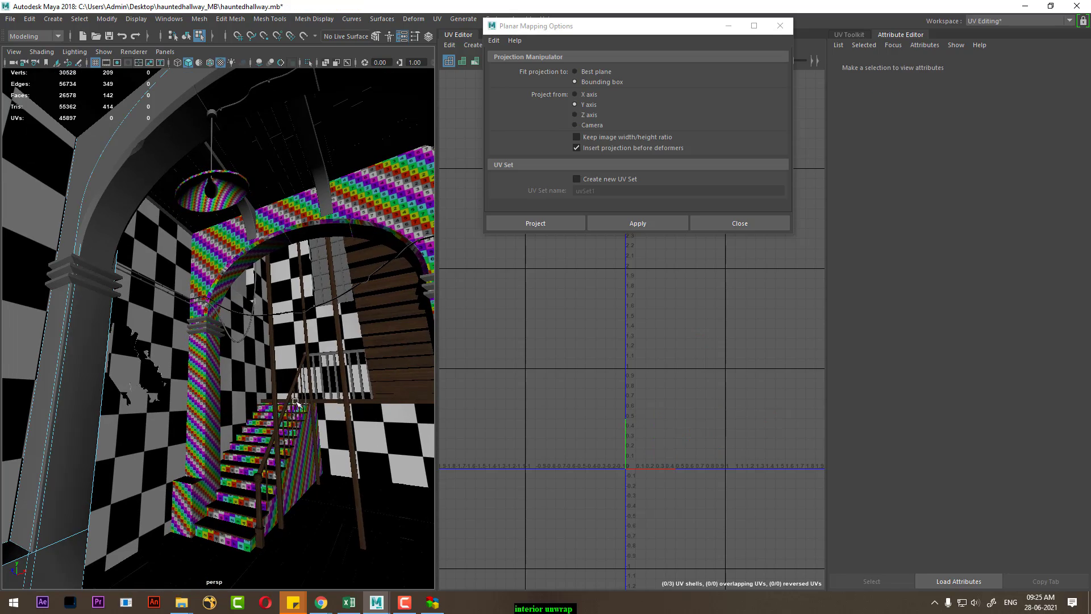
pyautogui.moveTo(296, 401)
pyautogui.keyDown('alt'); pyautogui.mouseDown()
pyautogui.moveTo(243, 398)
pyautogui.moveTo(276, 354)
pyautogui.mouseUp(); pyautogui.keyUp('alt')
pyautogui.click(316, 369)
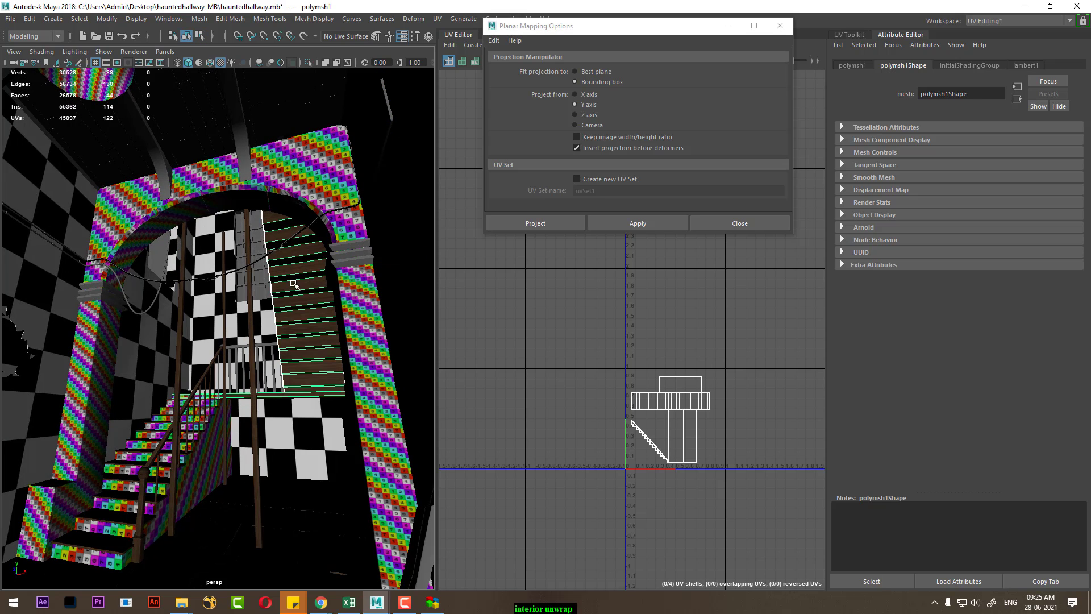
pyautogui.moveTo(307, 390)
pyautogui.keyDown('alt'); pyautogui.mouseDown()
pyautogui.moveTo(285, 369)
pyautogui.moveTo(295, 370)
pyautogui.moveTo(324, 318)
pyautogui.mouseUp(); pyautogui.keyUp('alt')
pyautogui.keyDown('alt'); pyautogui.moveTo(334, 419); pyautogui.dragTo(353, 449); pyautogui.keyUp('alt')
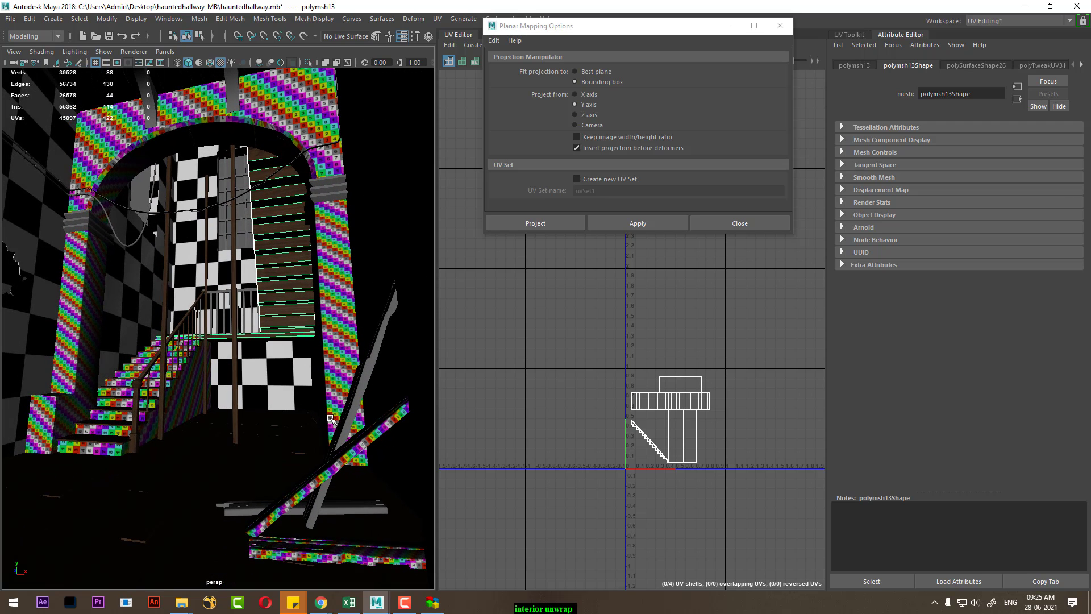